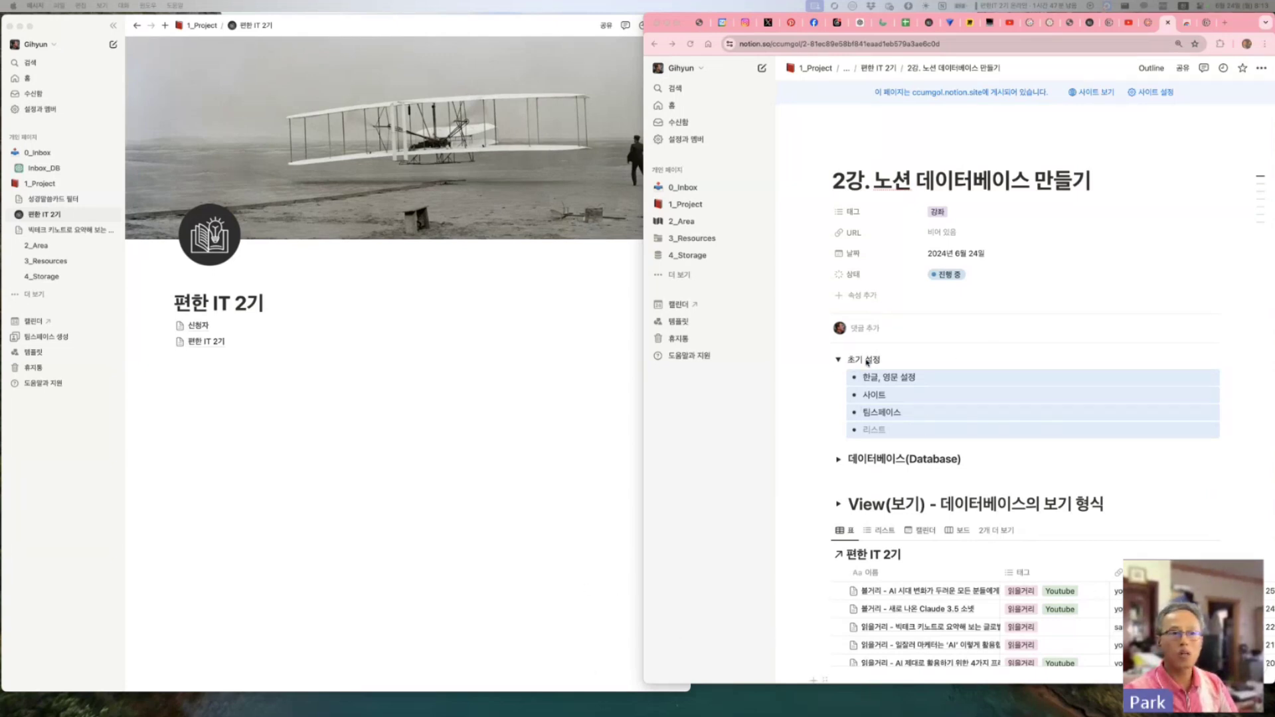
Step: Collapse the sidebar of the 2강 lecture page and pin it open again
click(923, 376)
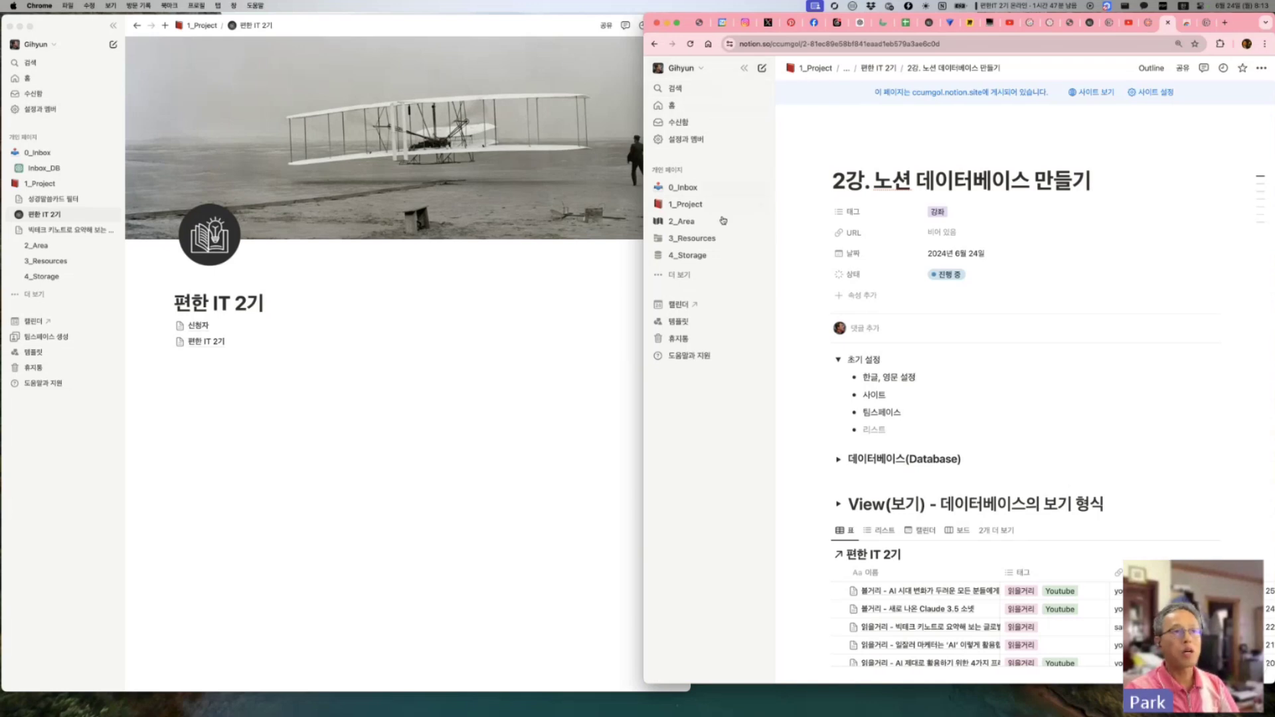
click(744, 68)
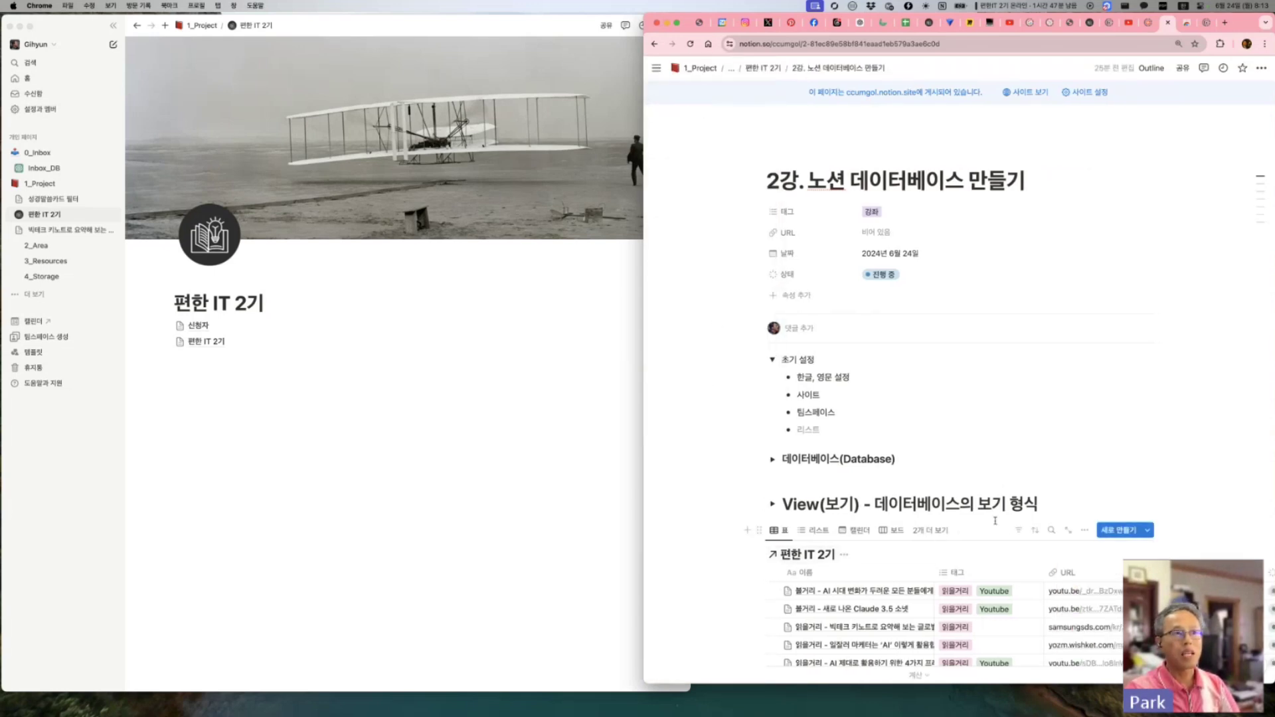
mouse_move(747, 164)
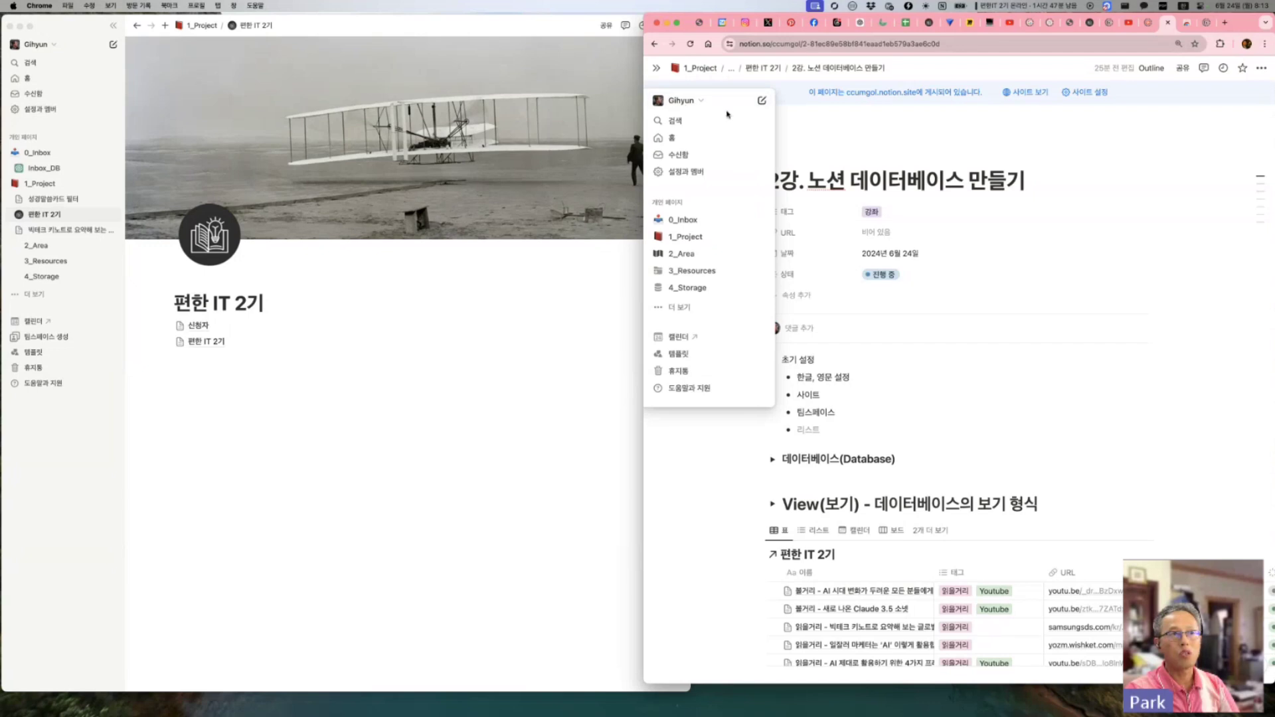
click(656, 68)
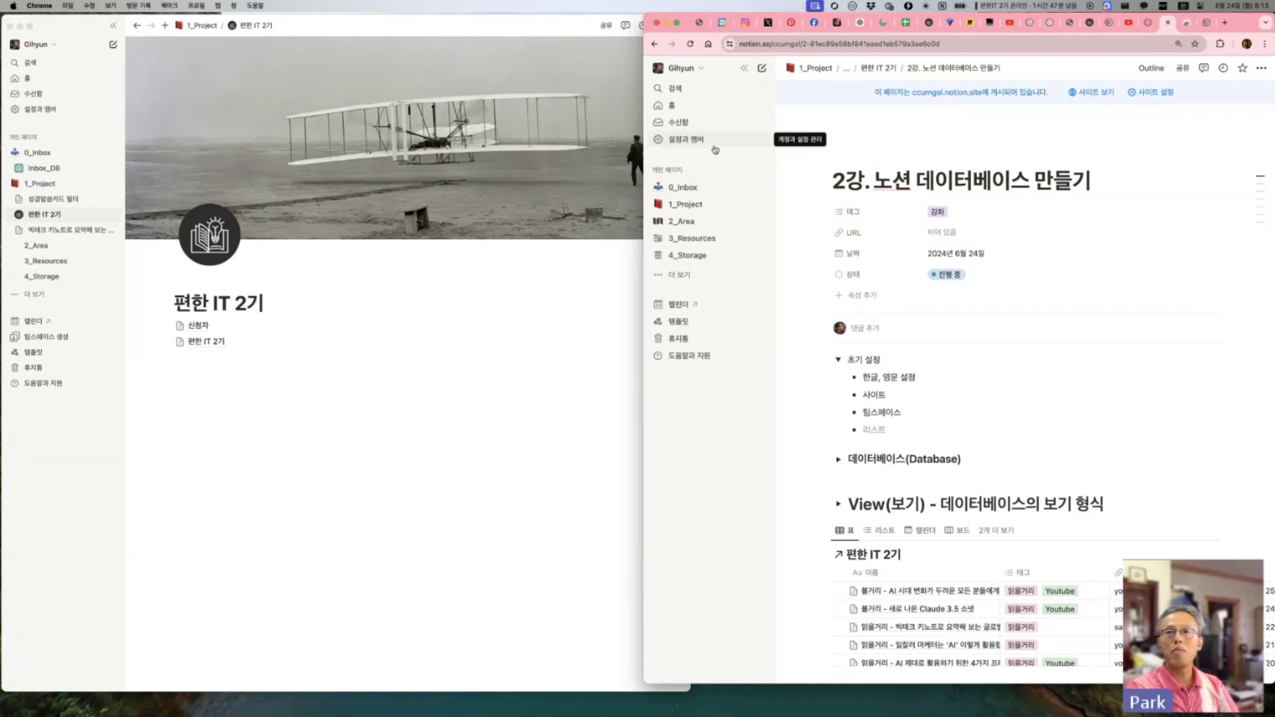
Step: Open the language and region section of the settings
click(680, 141)
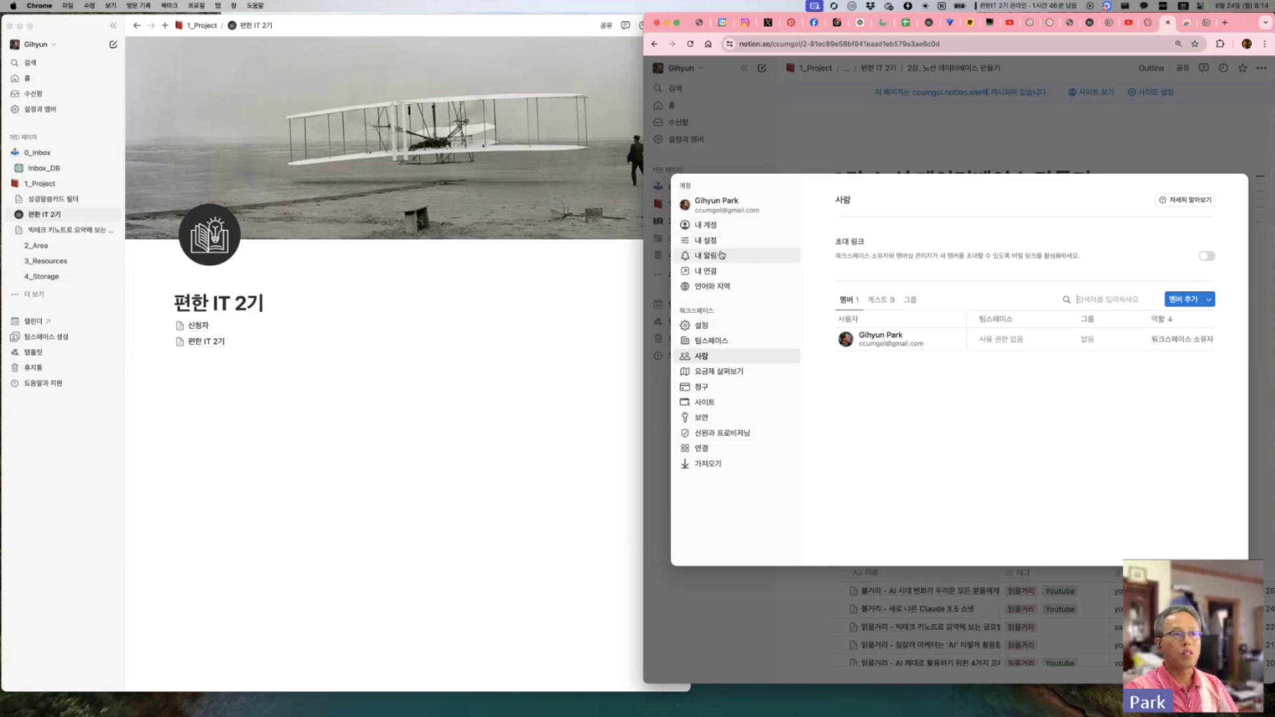
click(723, 291)
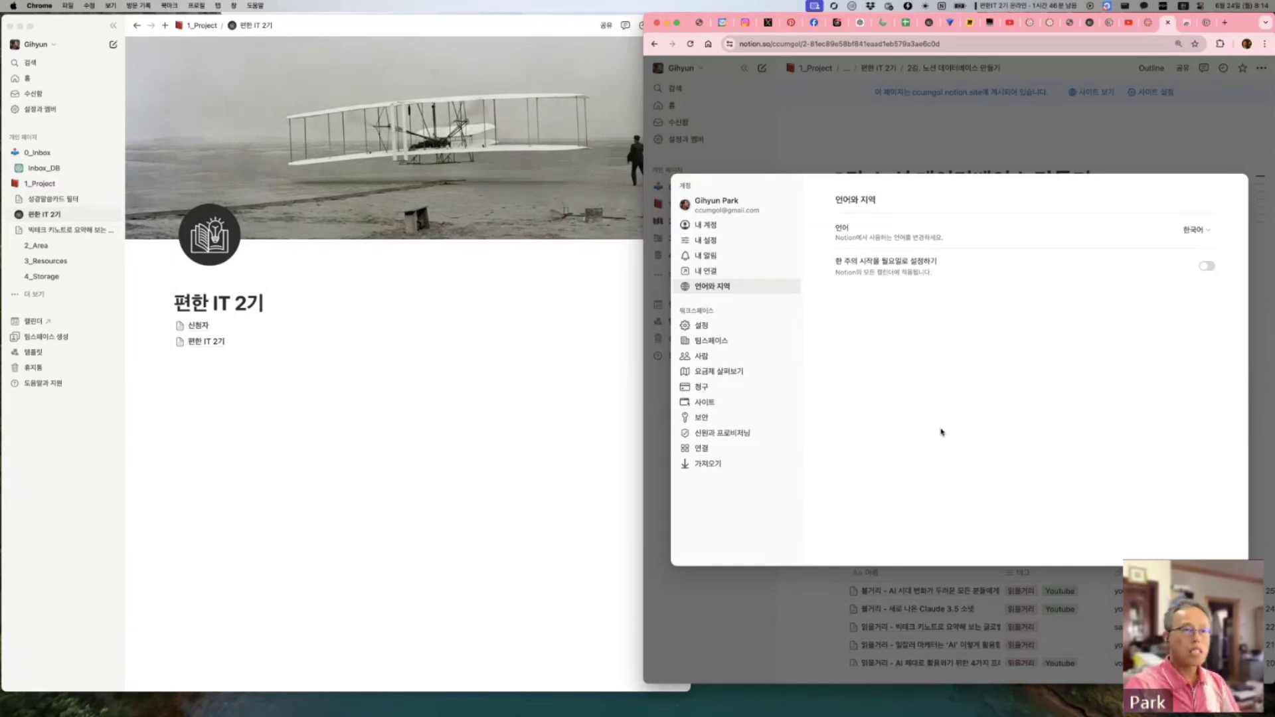
Step: Switch to the desktop Notion window, open the 편한 IT 2기 database page and display its web publishing options
click(525, 345)
click(216, 342)
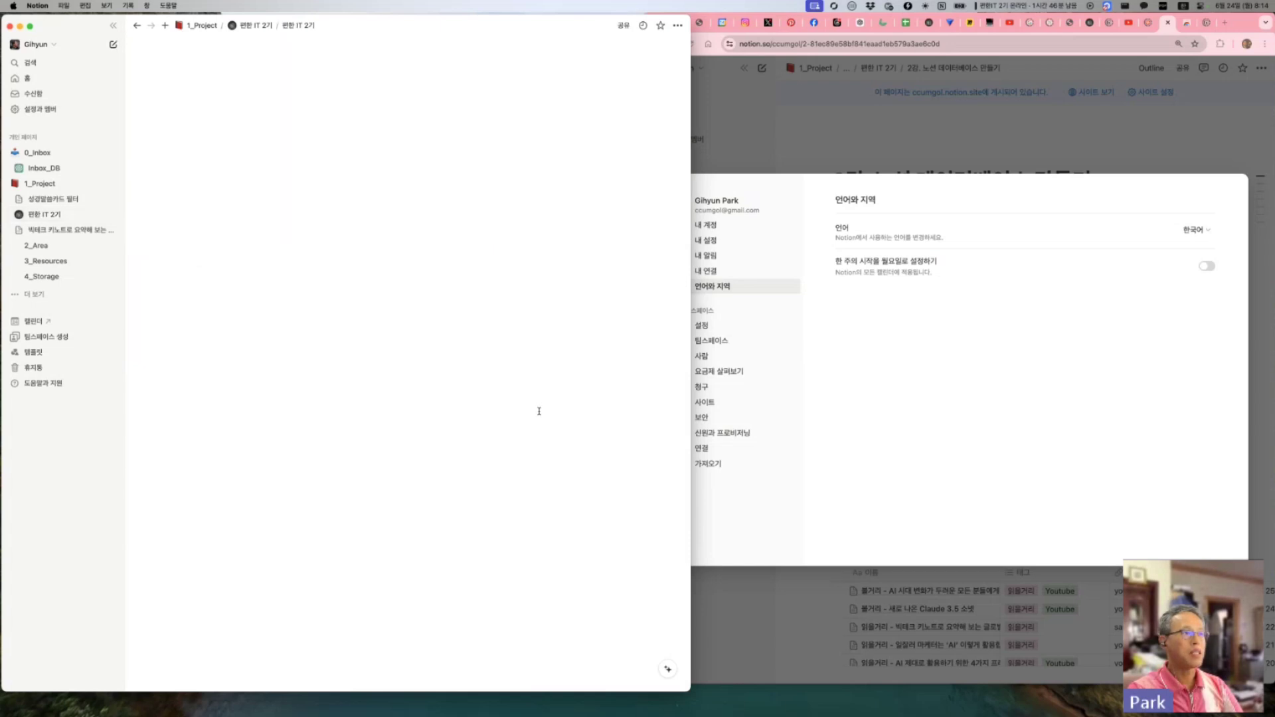
drag(628, 31, 629, 58)
click(626, 53)
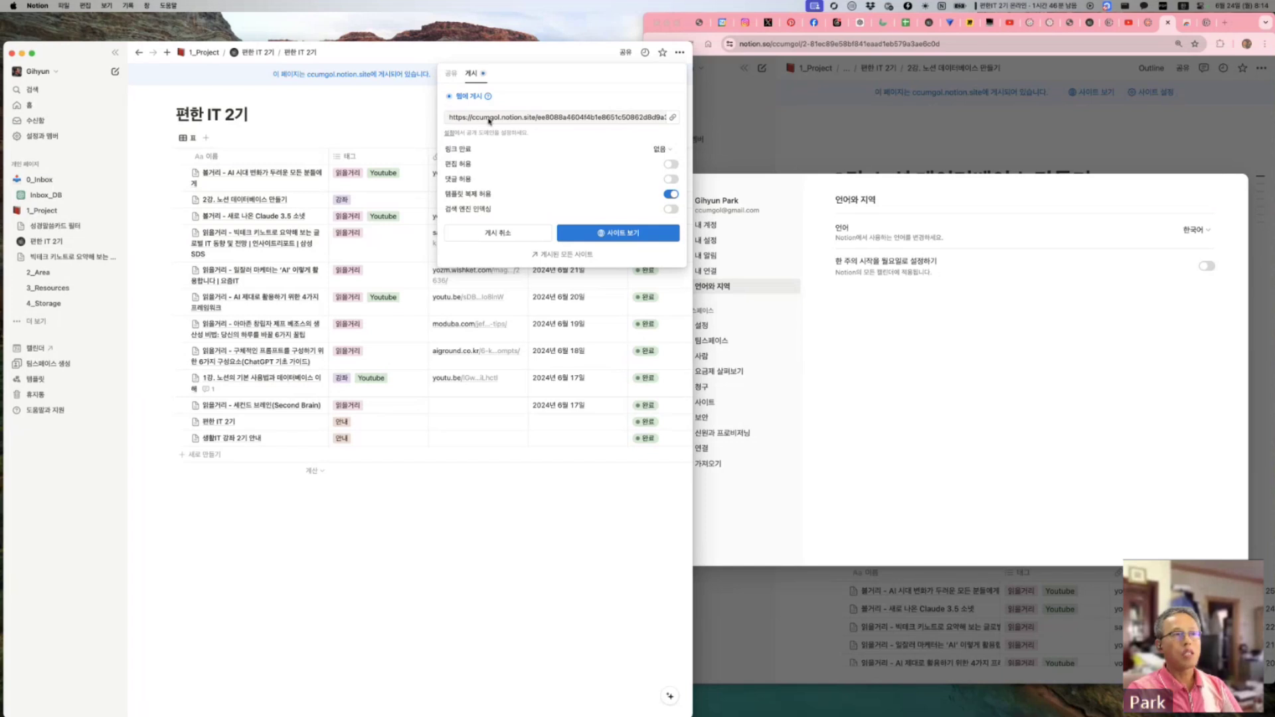
Step: Copy the published page's web link and paste it into the blank text document 무제 2.txt
drag(503, 120, 475, 121)
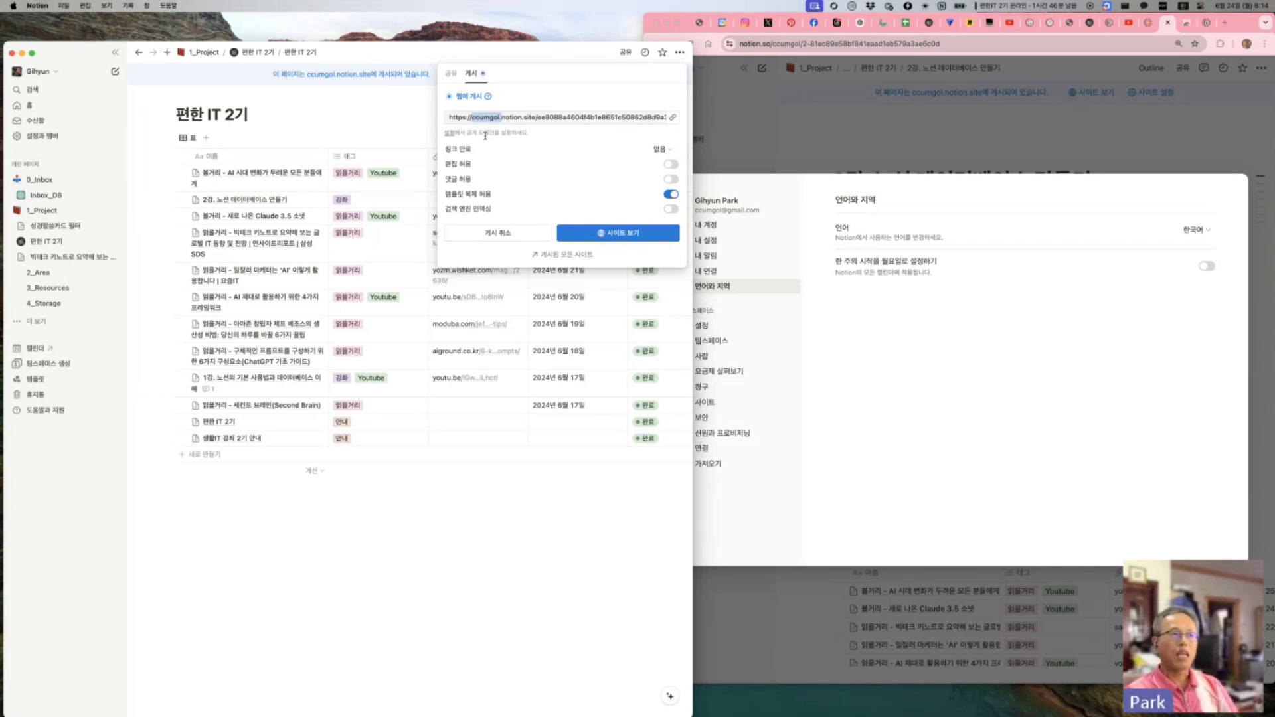
click(549, 120)
click(673, 117)
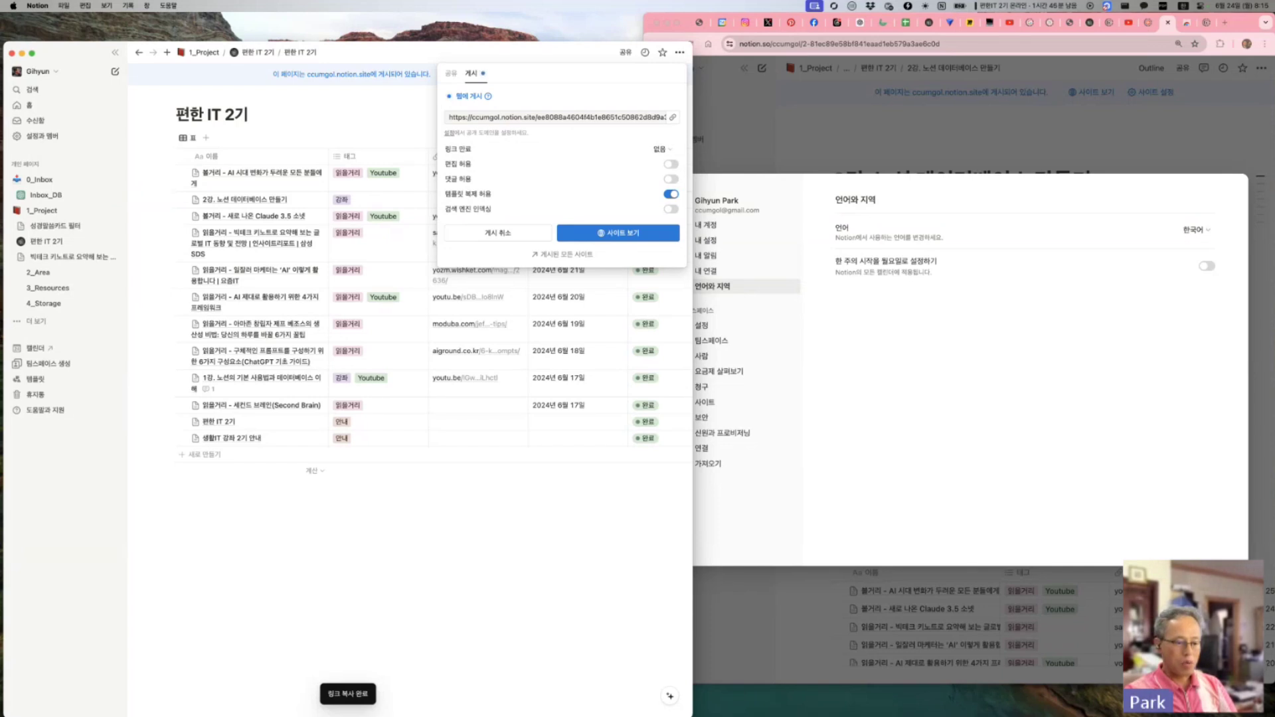
drag(837, 711, 603, 171)
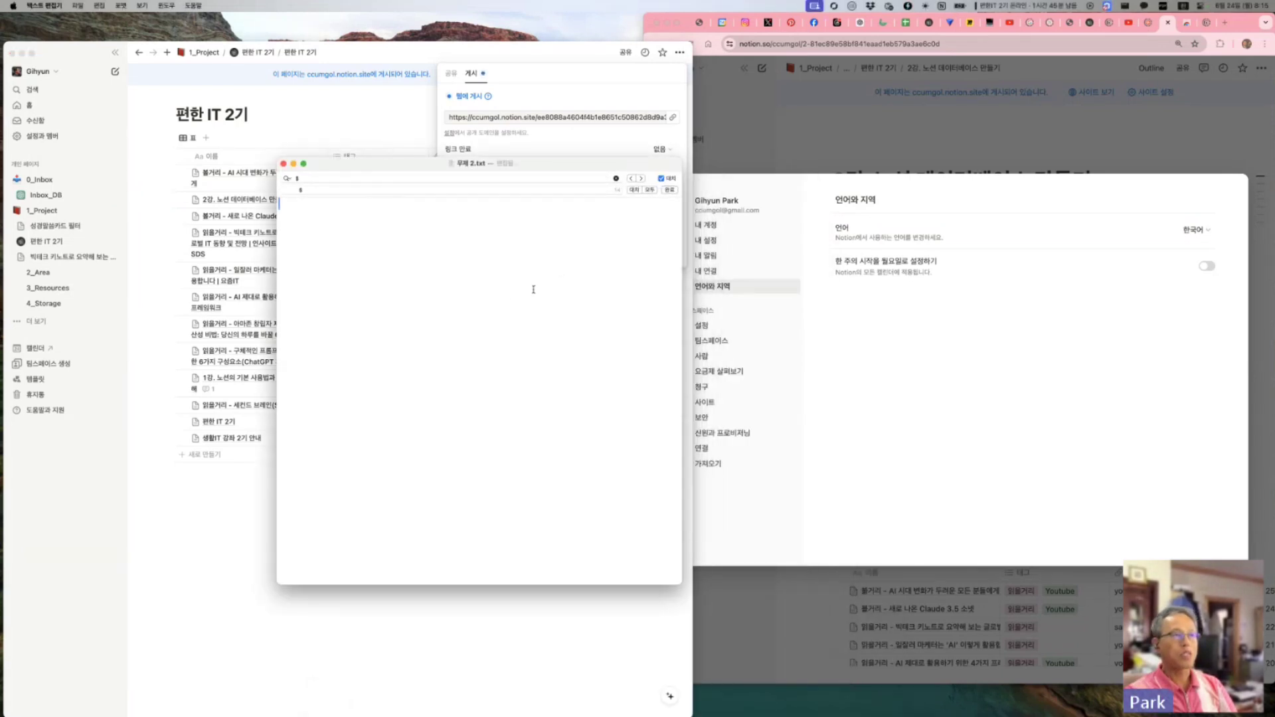
text(https://ccumgol.notion.site/ee8088a4604f4b1e8651c50862d8d9a3?v=83362434e7f5486eb2fb273b1d4a9639&pvs=4)
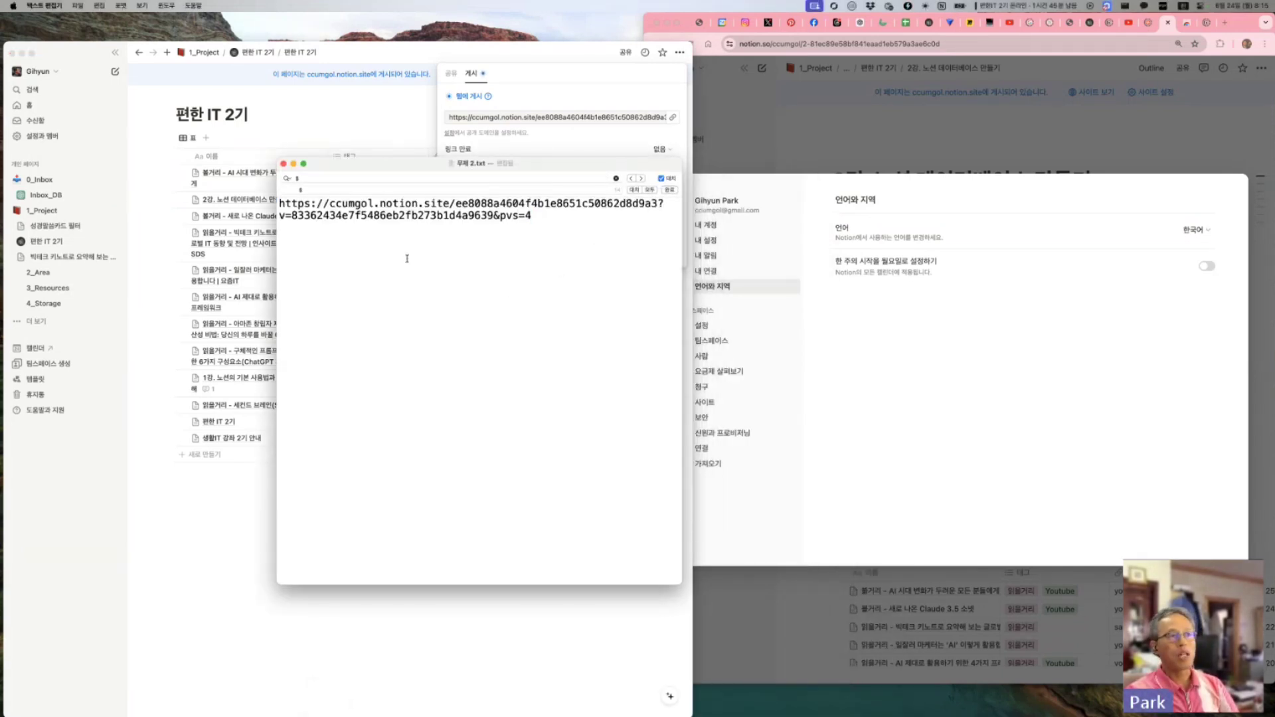
Step: Add a second version of the link below with the subdomain dlasdklag, and highlight both subdomains for comparison
drag(374, 204, 327, 204)
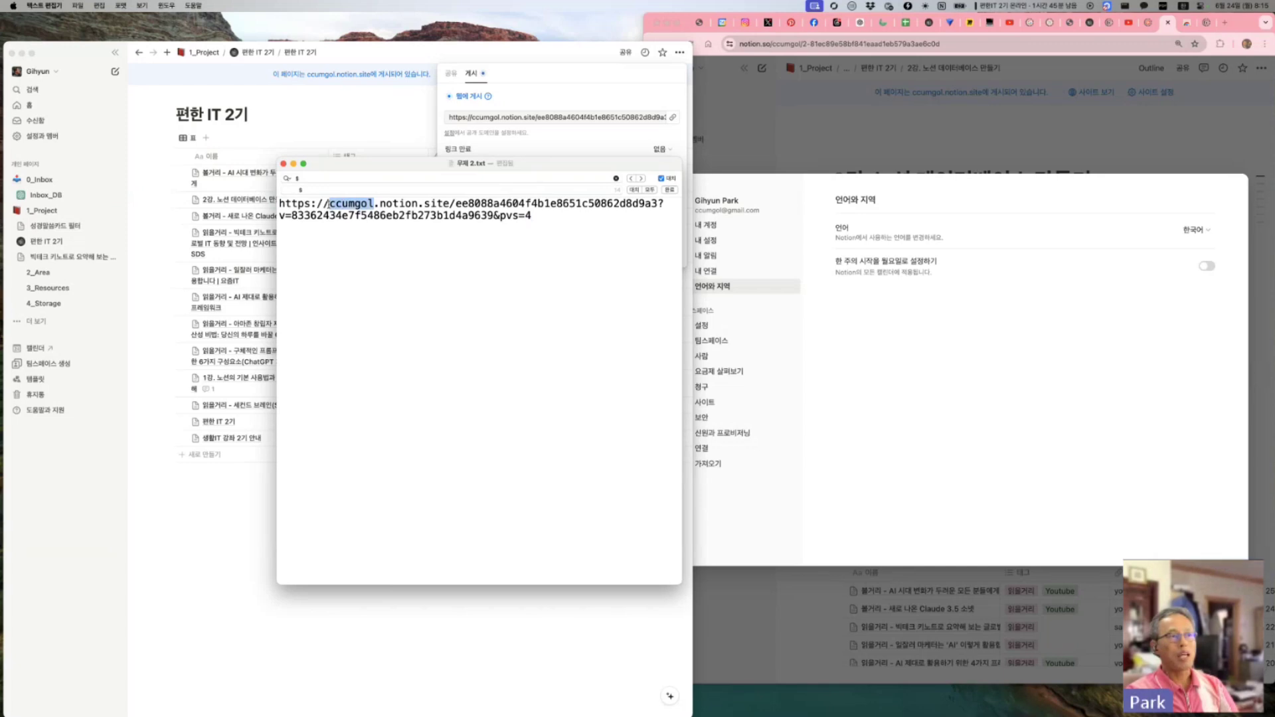
click(376, 352)
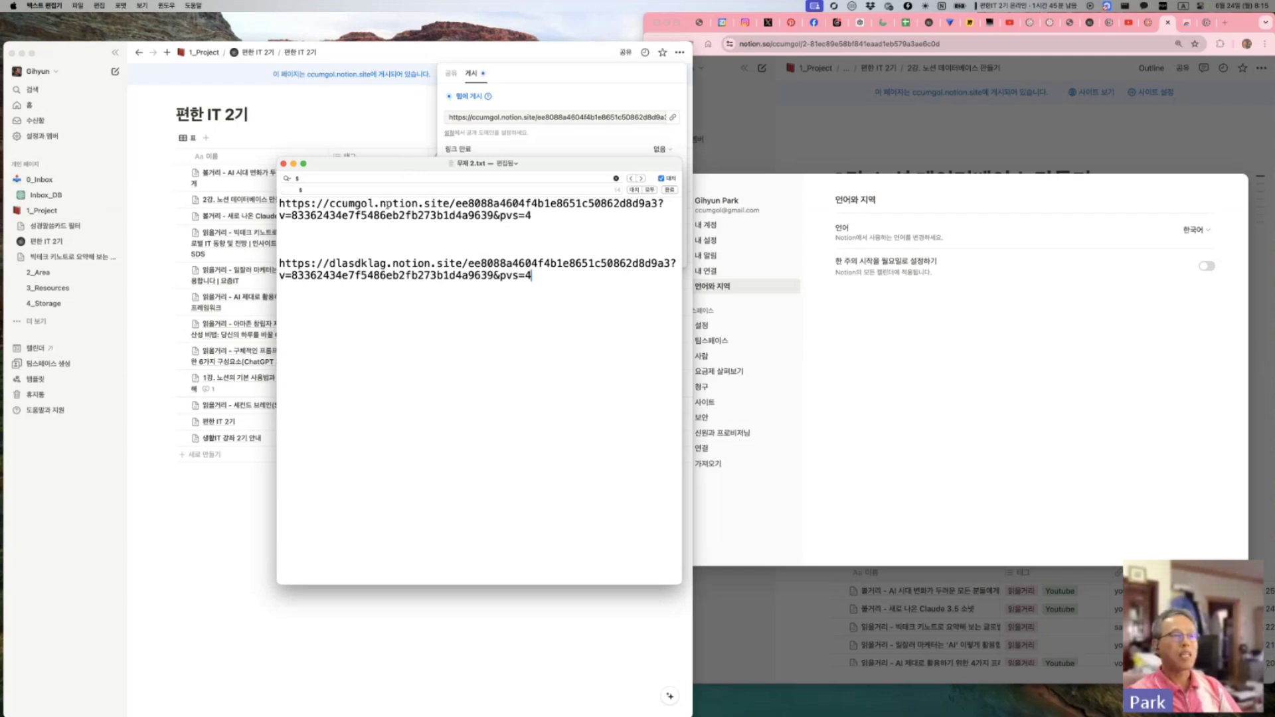
drag(388, 264, 331, 264)
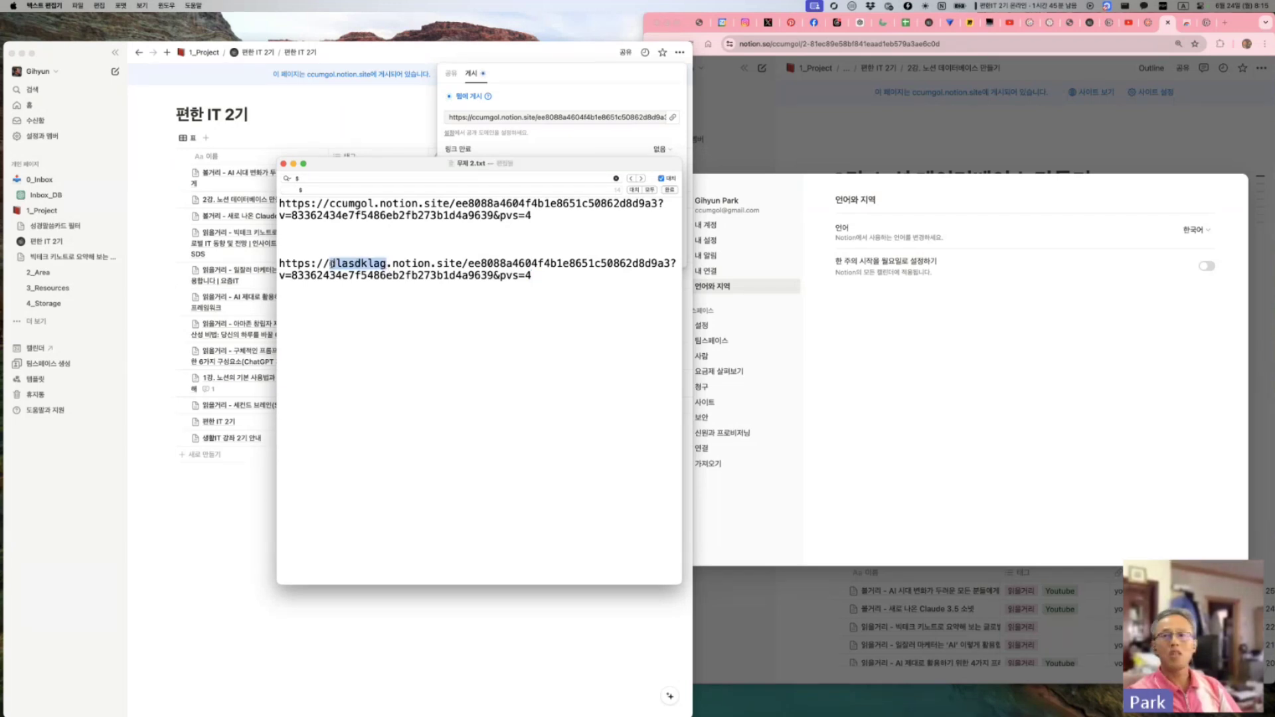
drag(399, 163, 352, 256)
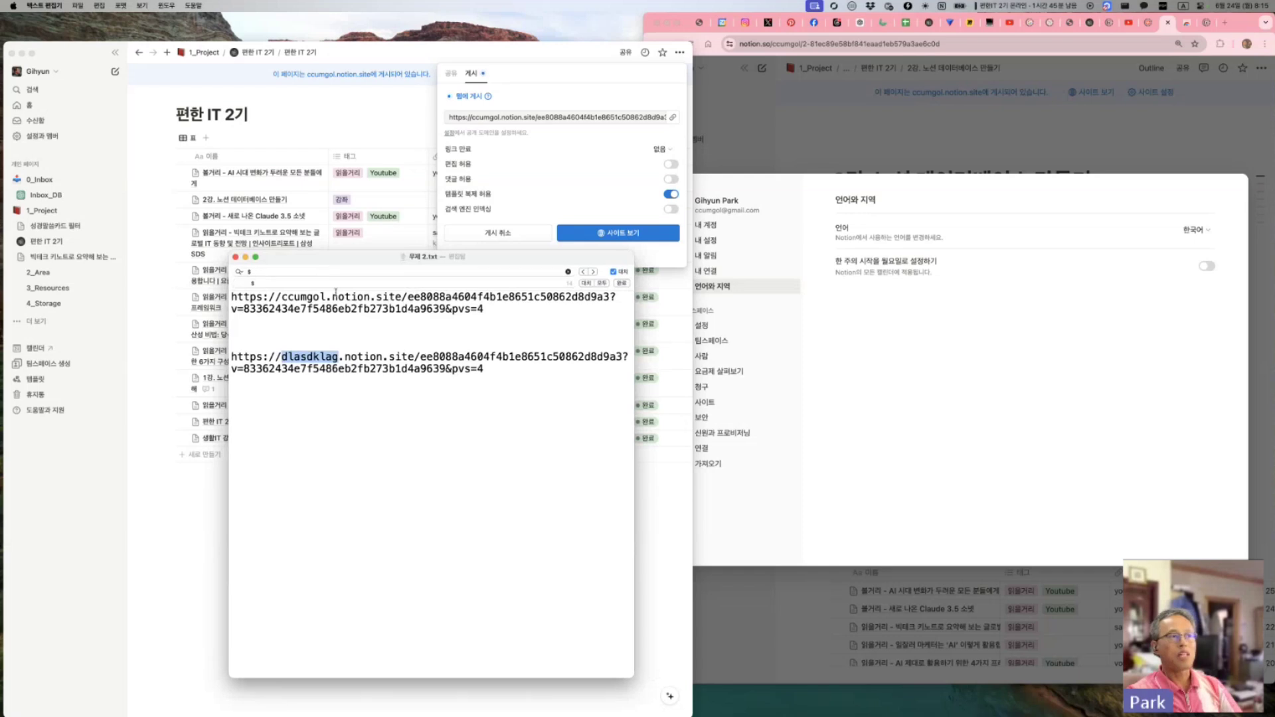
drag(324, 297, 279, 297)
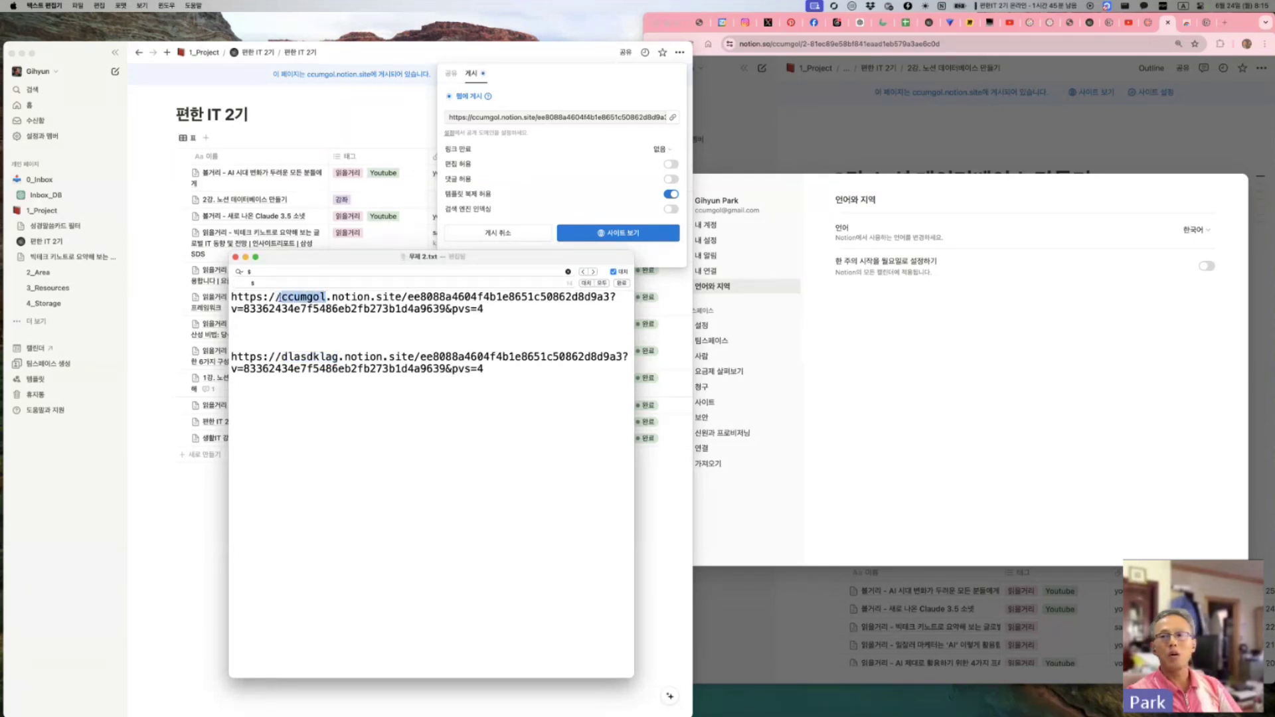
Step: Open the workspace settings in the browser and examine the public domain name and the note about published page addresses
click(919, 427)
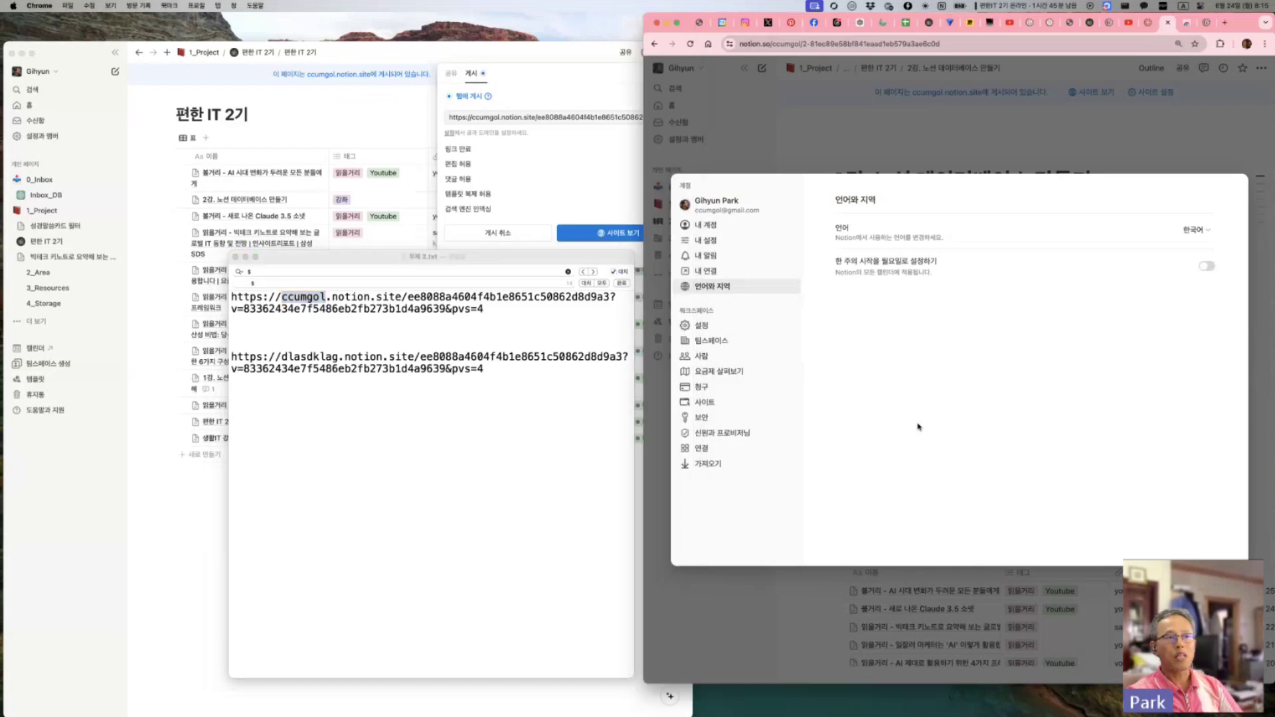
click(705, 326)
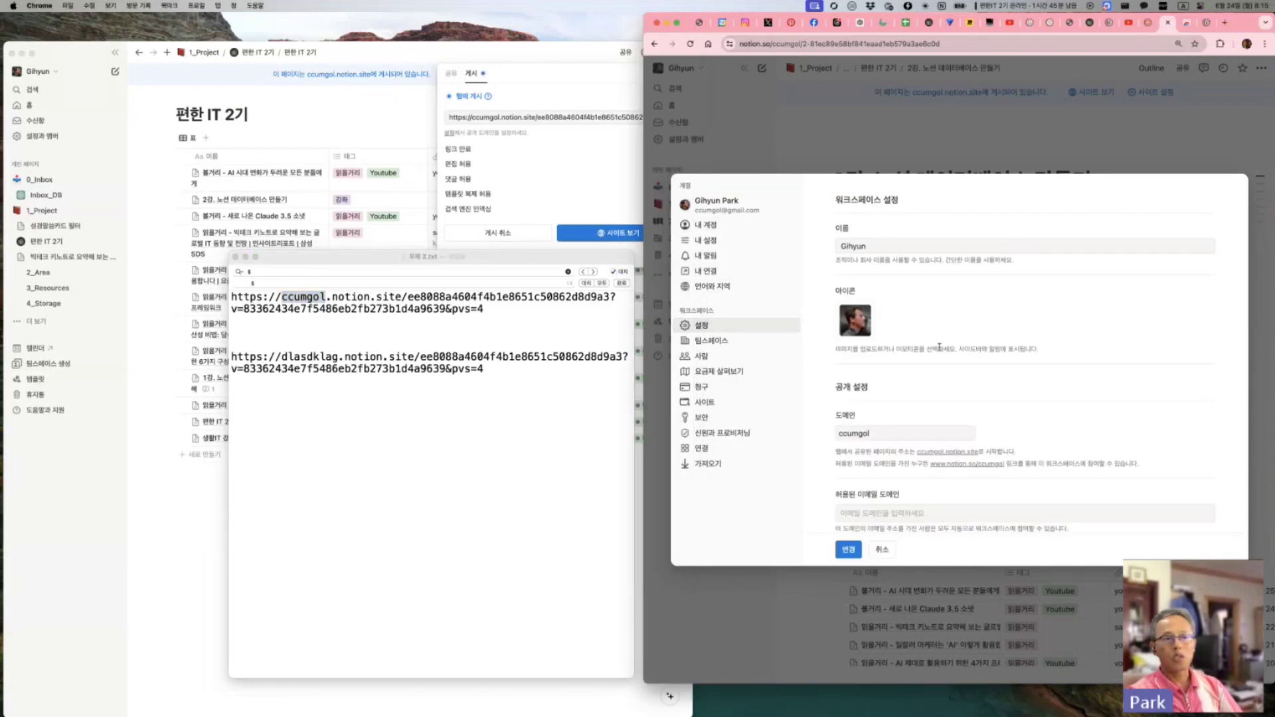
double_click(856, 433)
click(857, 433)
double_click(857, 433)
click(834, 439)
drag(834, 440, 902, 448)
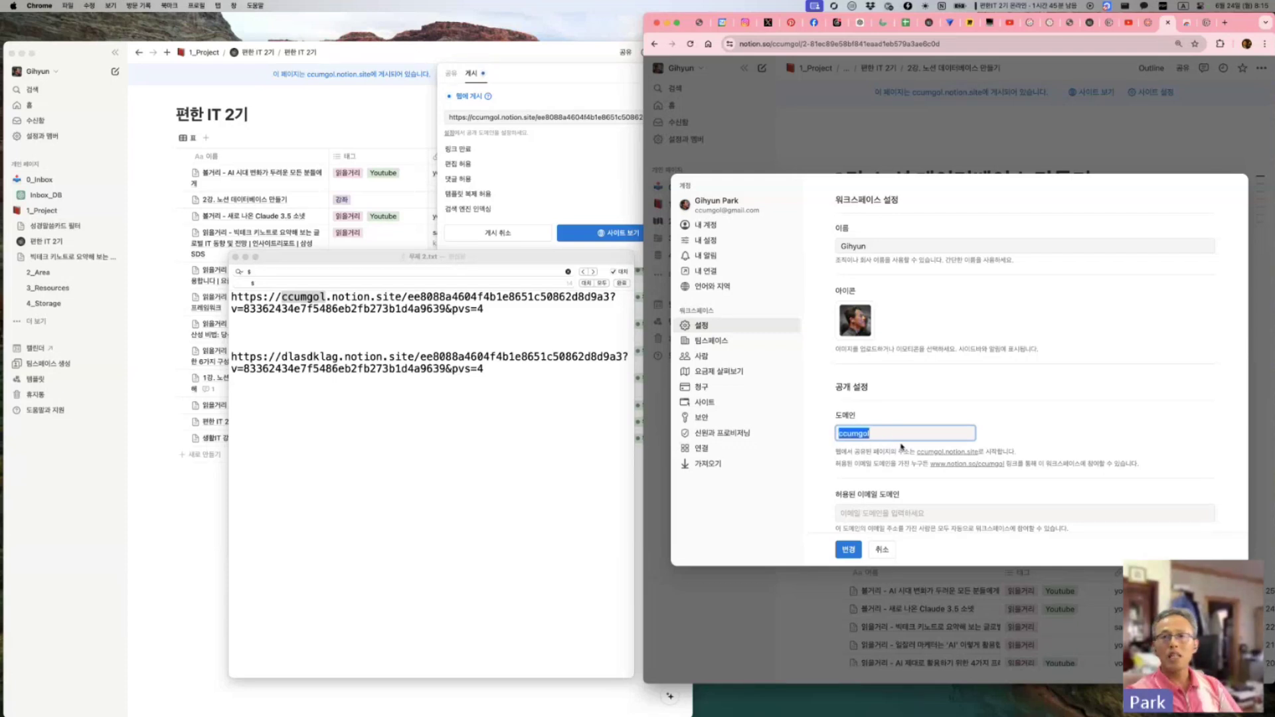
click(889, 435)
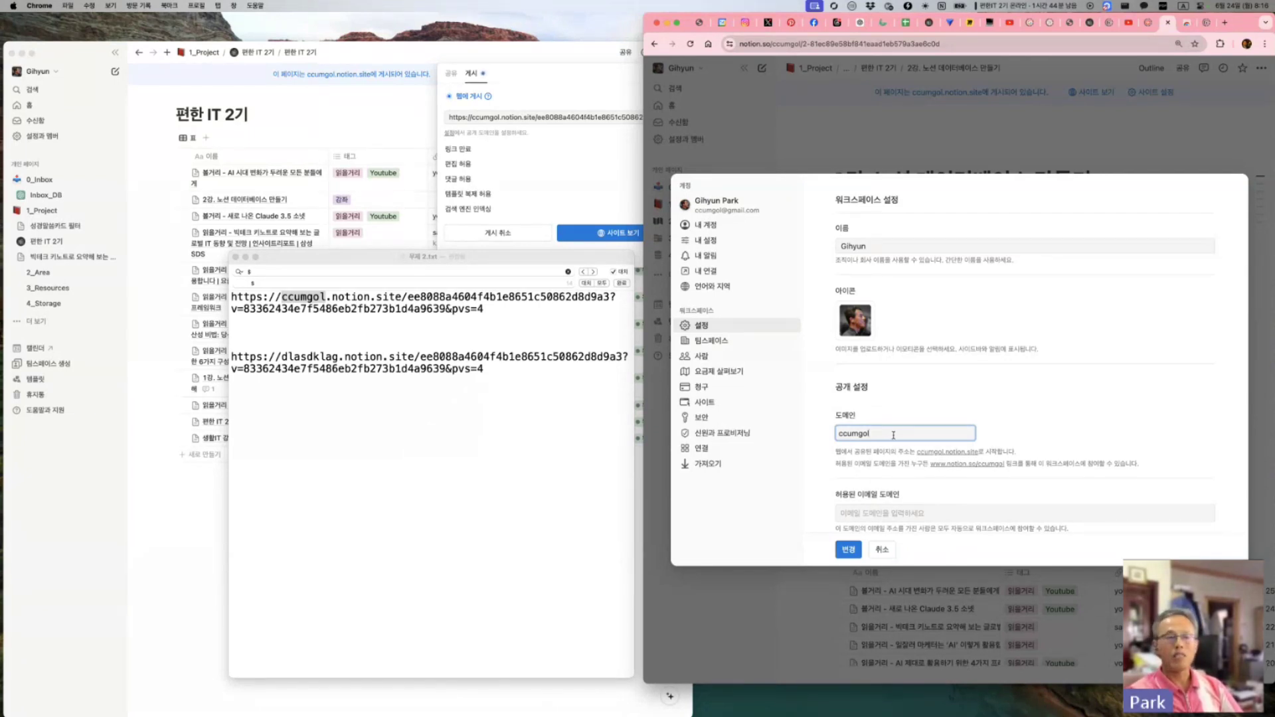
drag(893, 435, 816, 433)
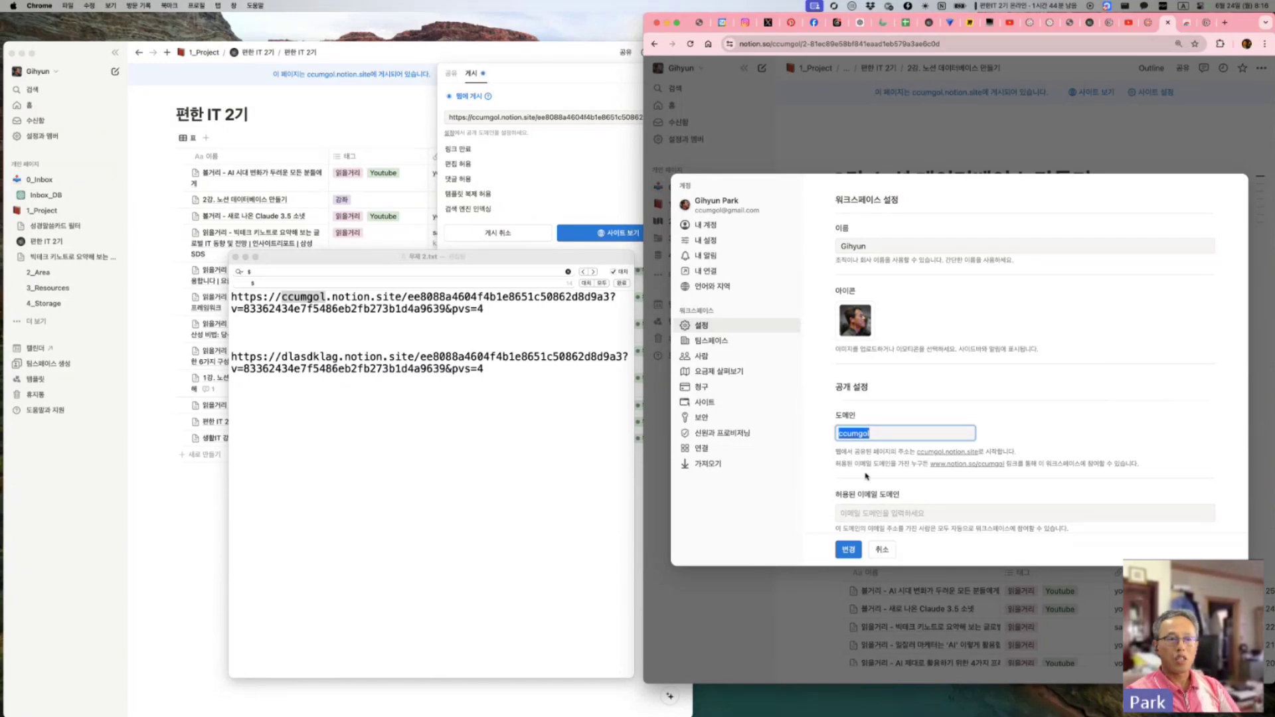
drag(838, 453, 1023, 452)
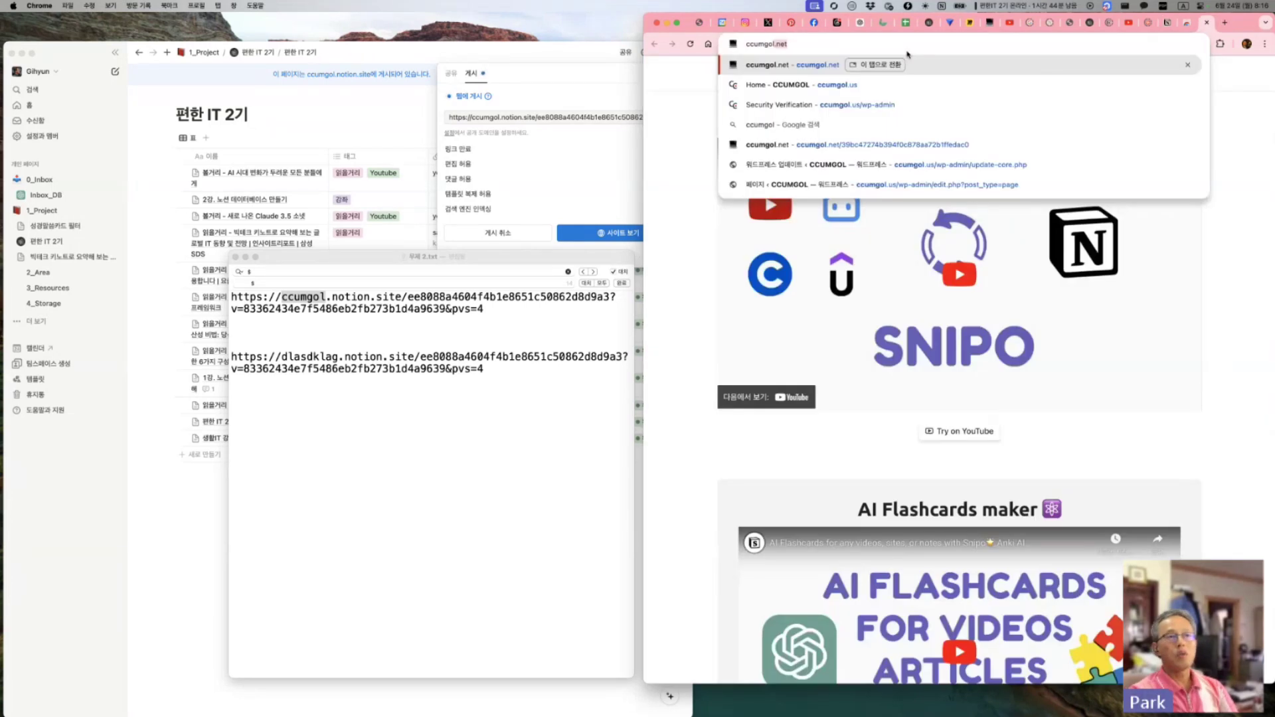
Step: Visit ccumgol.notion.site in a new browser tab and return to the workspace settings tab
text(.notion.site)
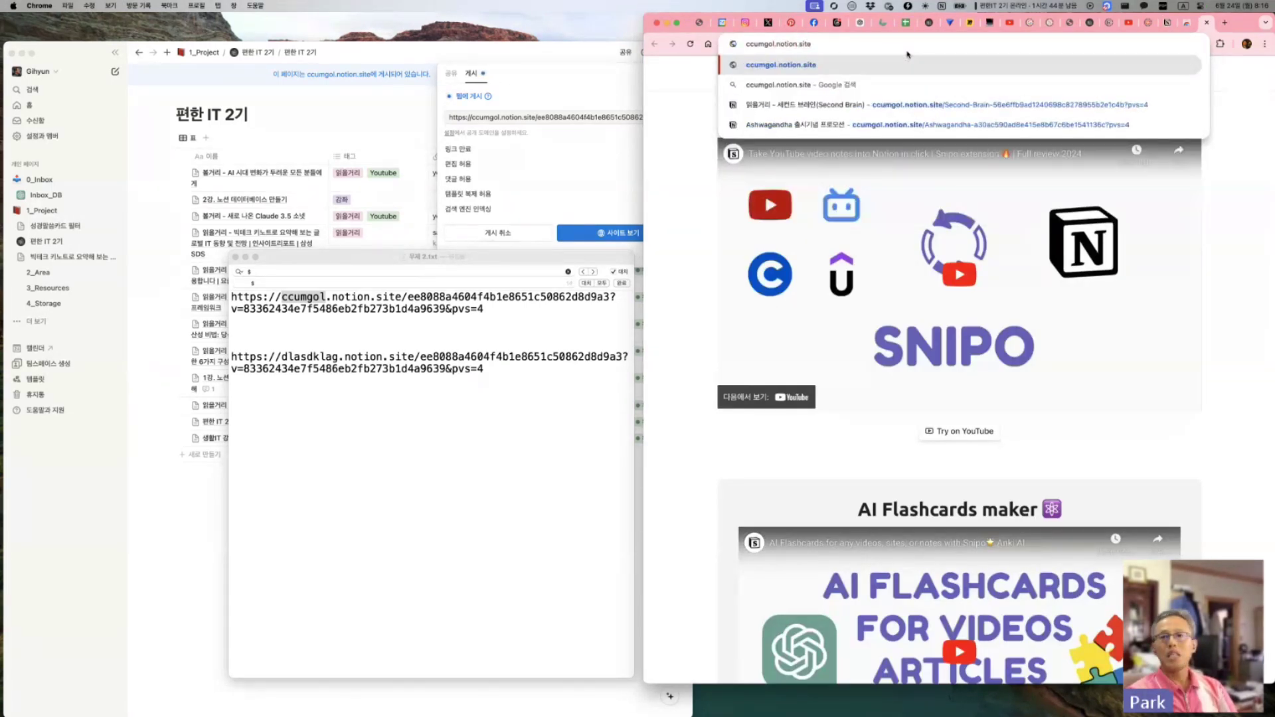
key(Return)
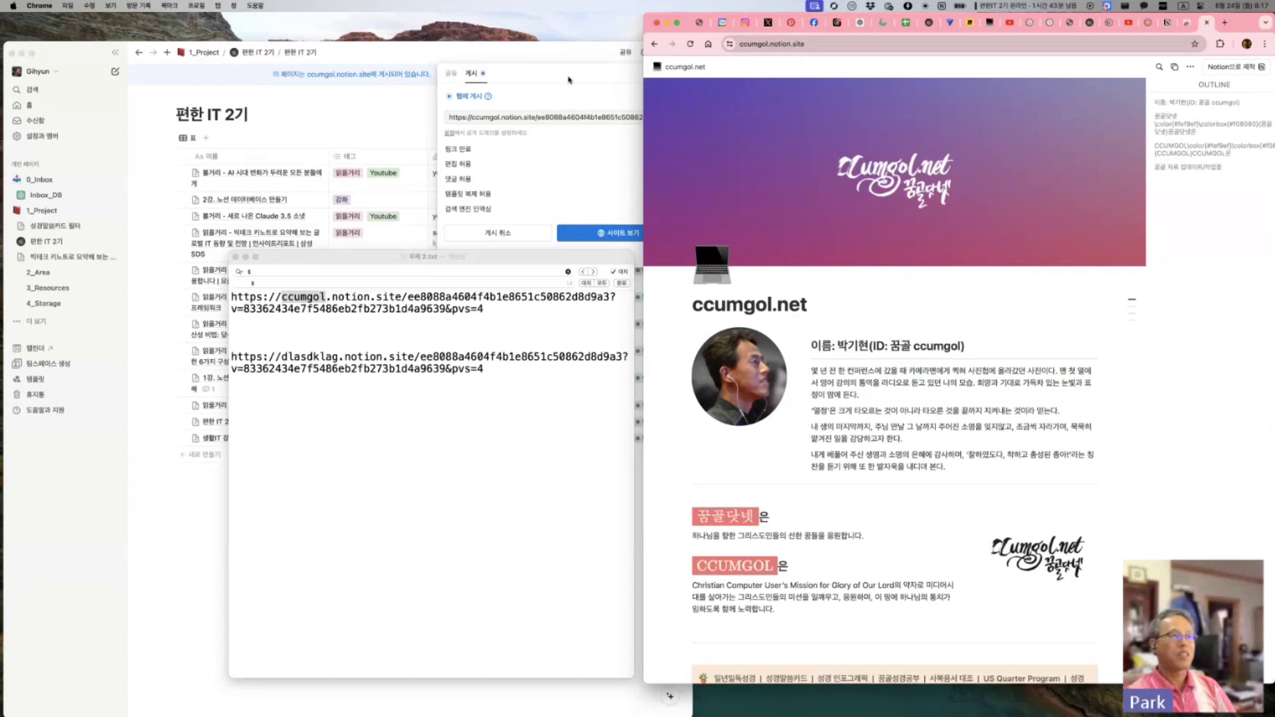
click(1169, 22)
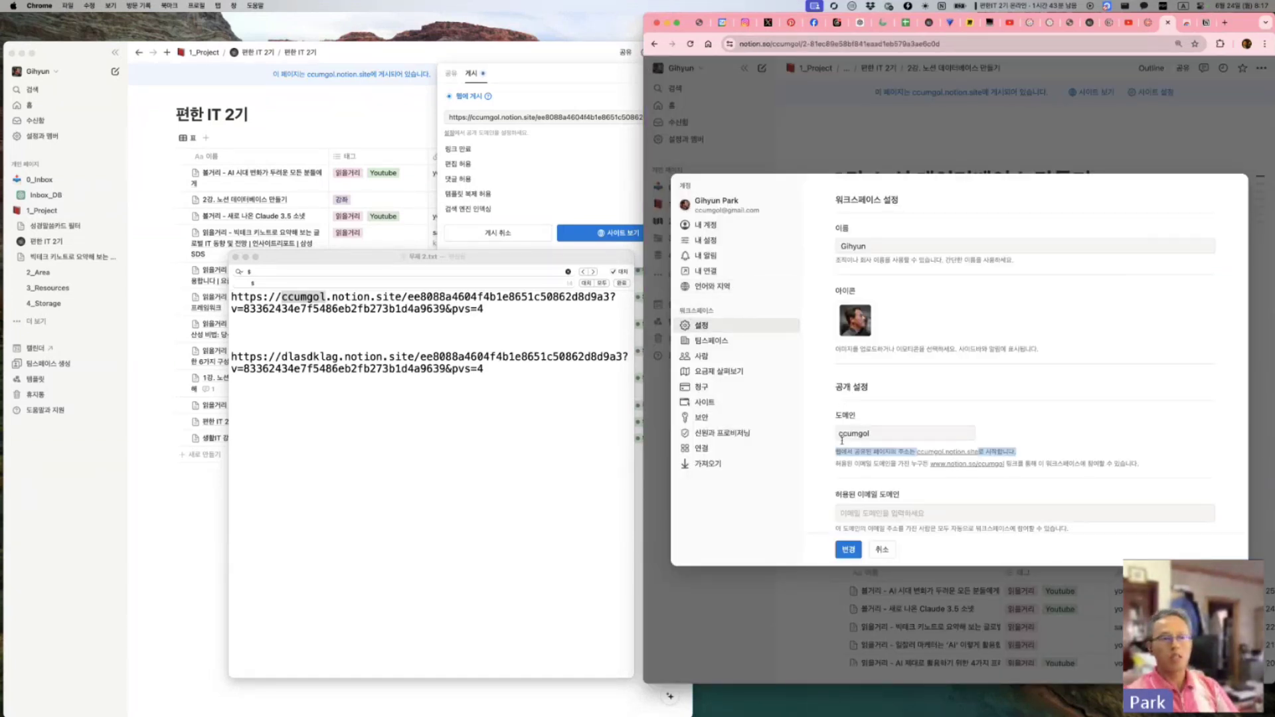
Step: Compare the domain name in the workspace settings with the subdomains of the two links in the text document
double_click(932, 439)
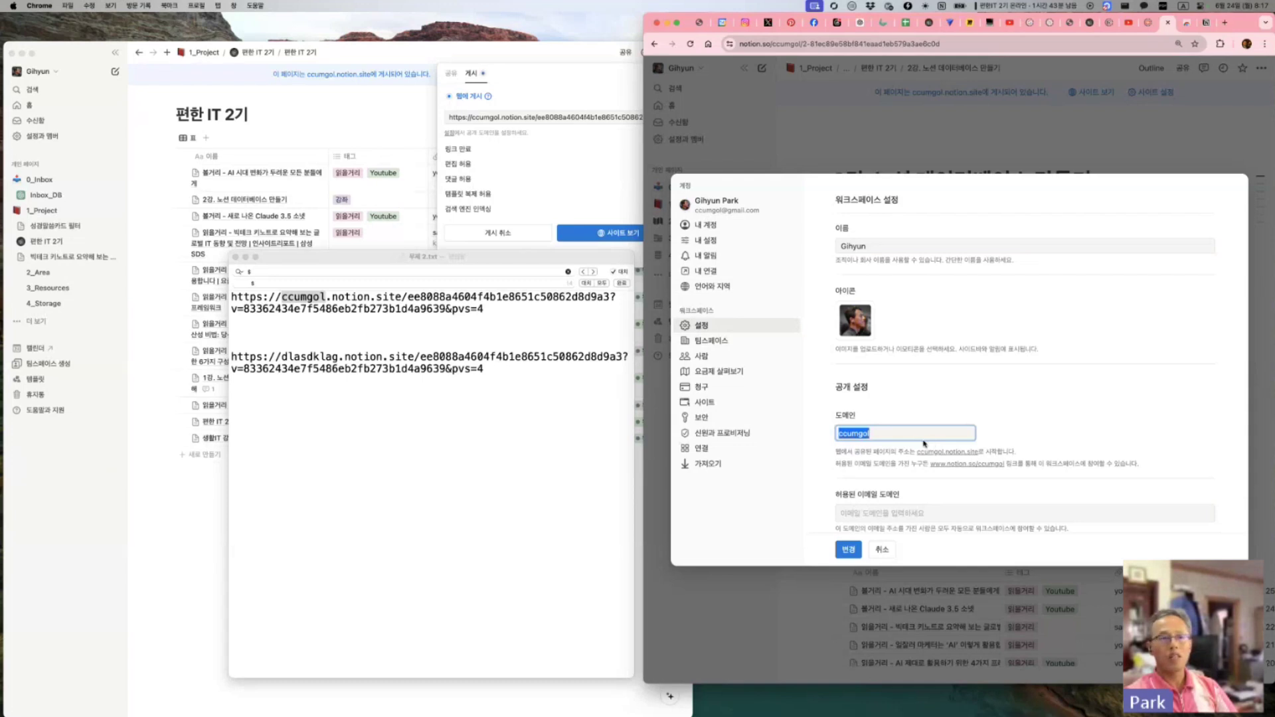
click(281, 376)
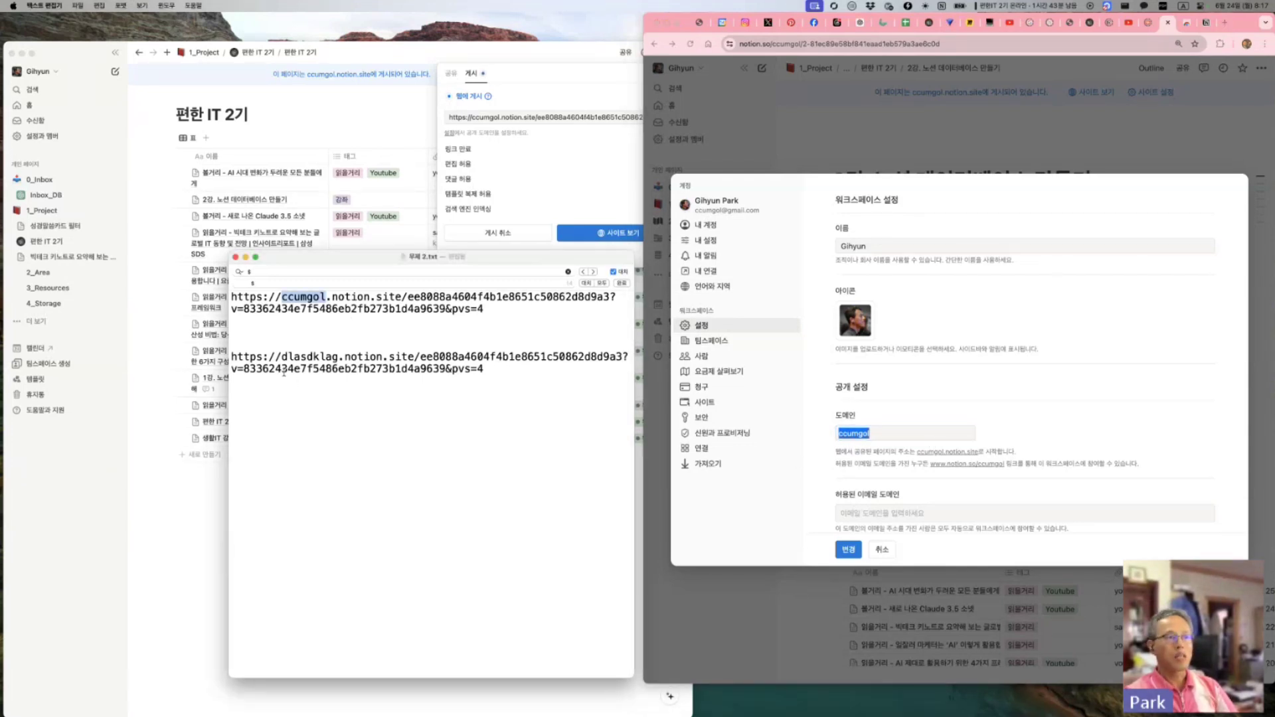
drag(283, 357, 337, 359)
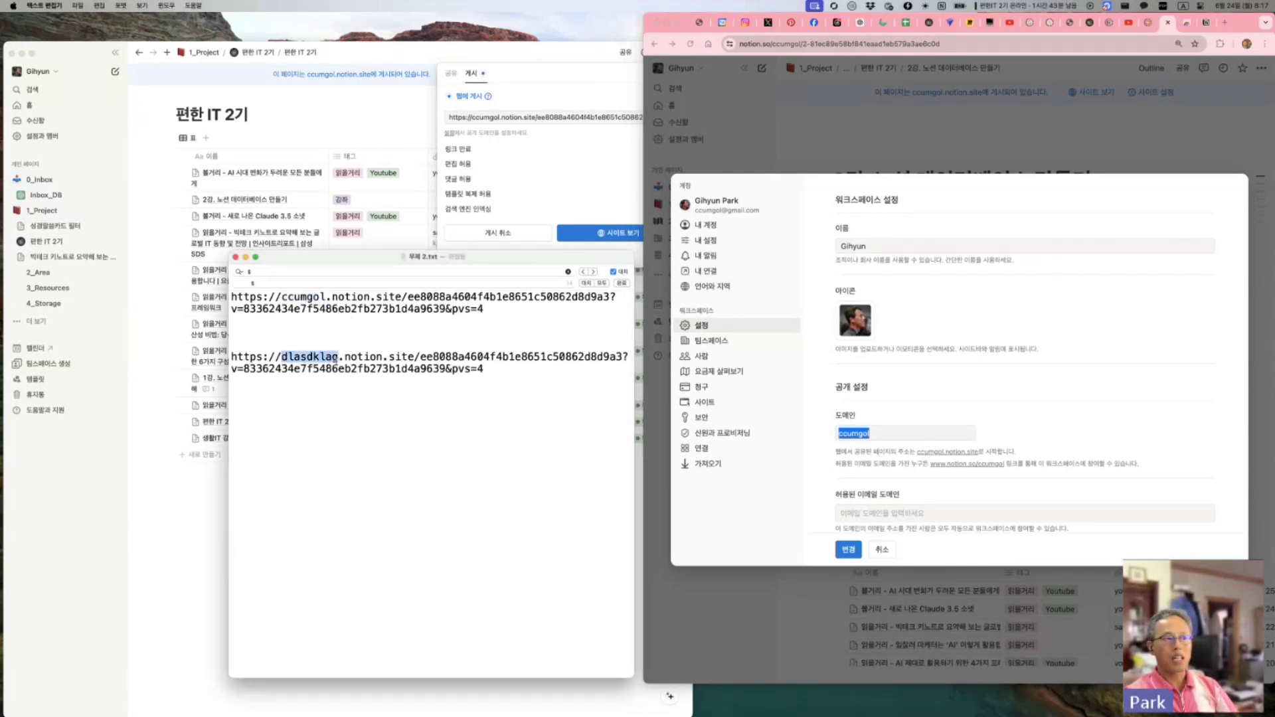
drag(328, 298, 281, 299)
triple_click(372, 303)
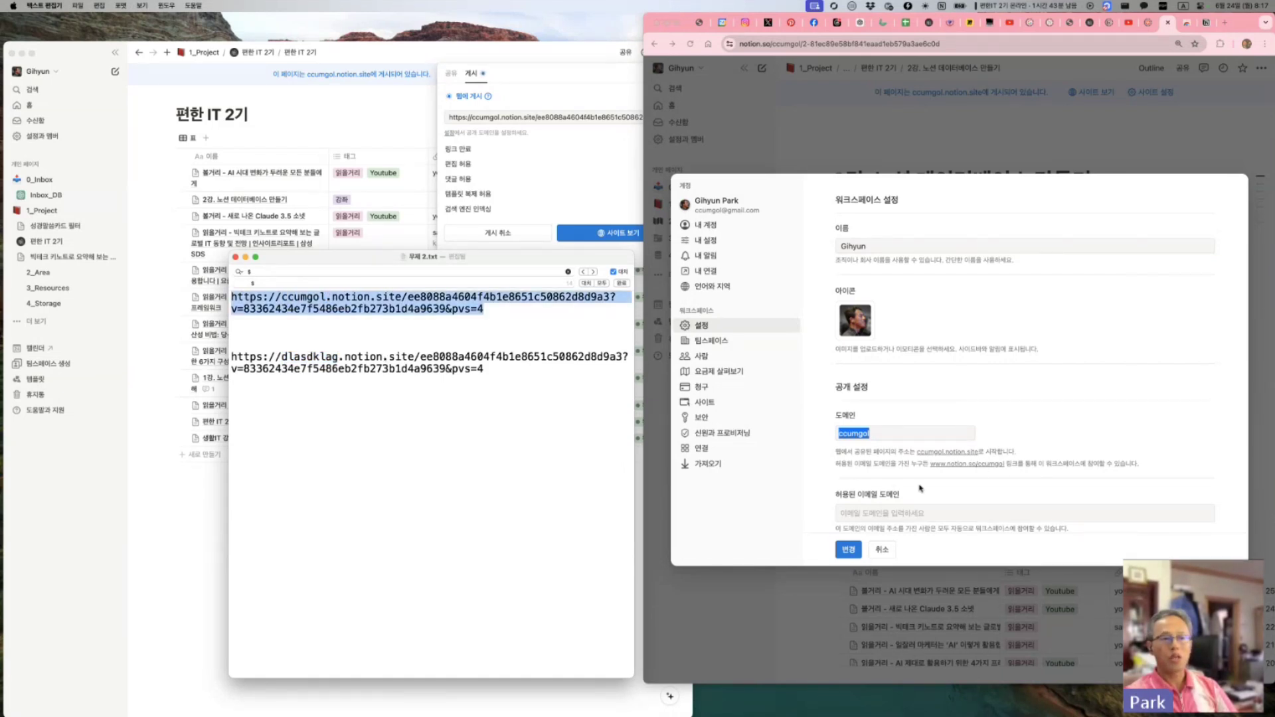
Step: Close the settings, reopen them from the lecture page and view the teamspace settings
click(1045, 399)
click(766, 154)
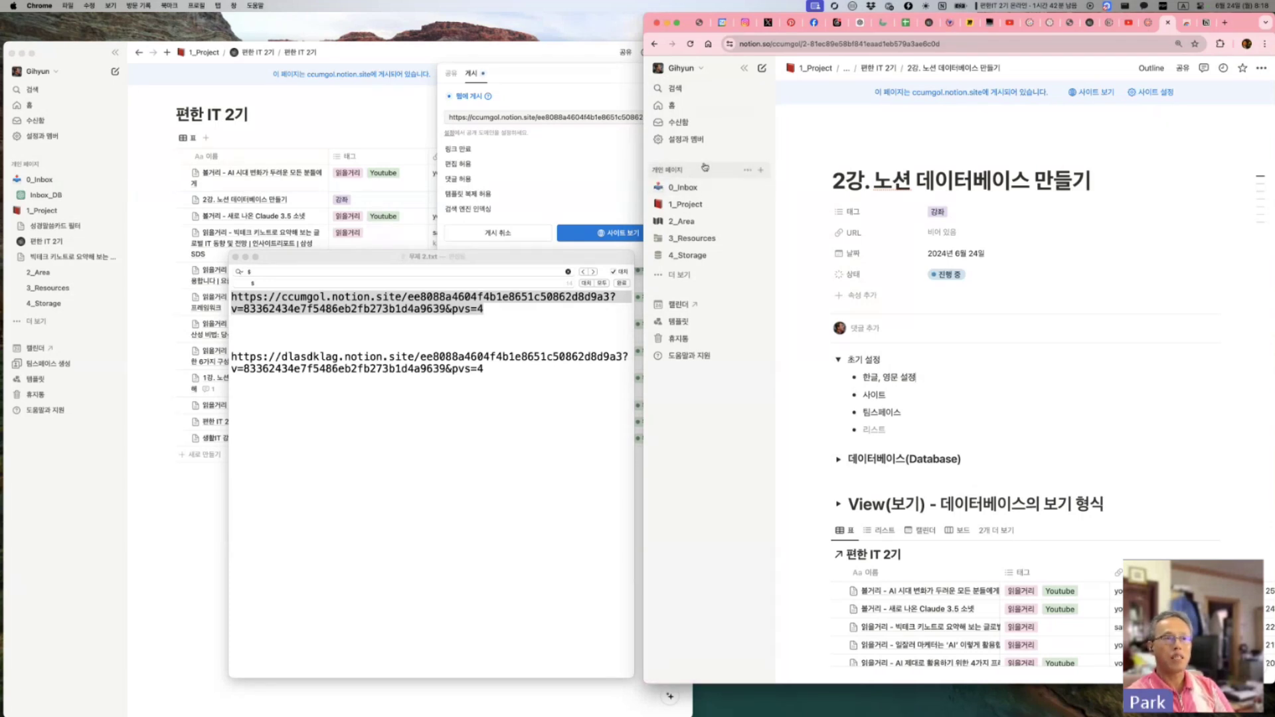
click(685, 142)
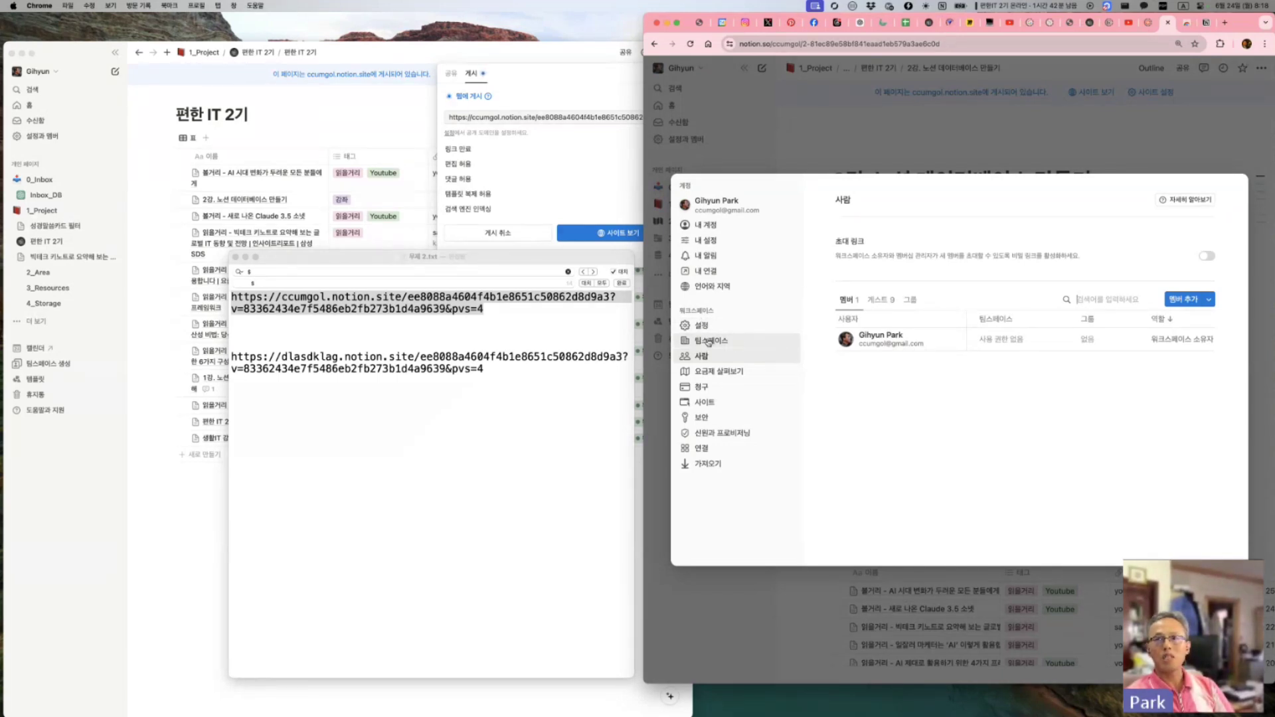
click(709, 342)
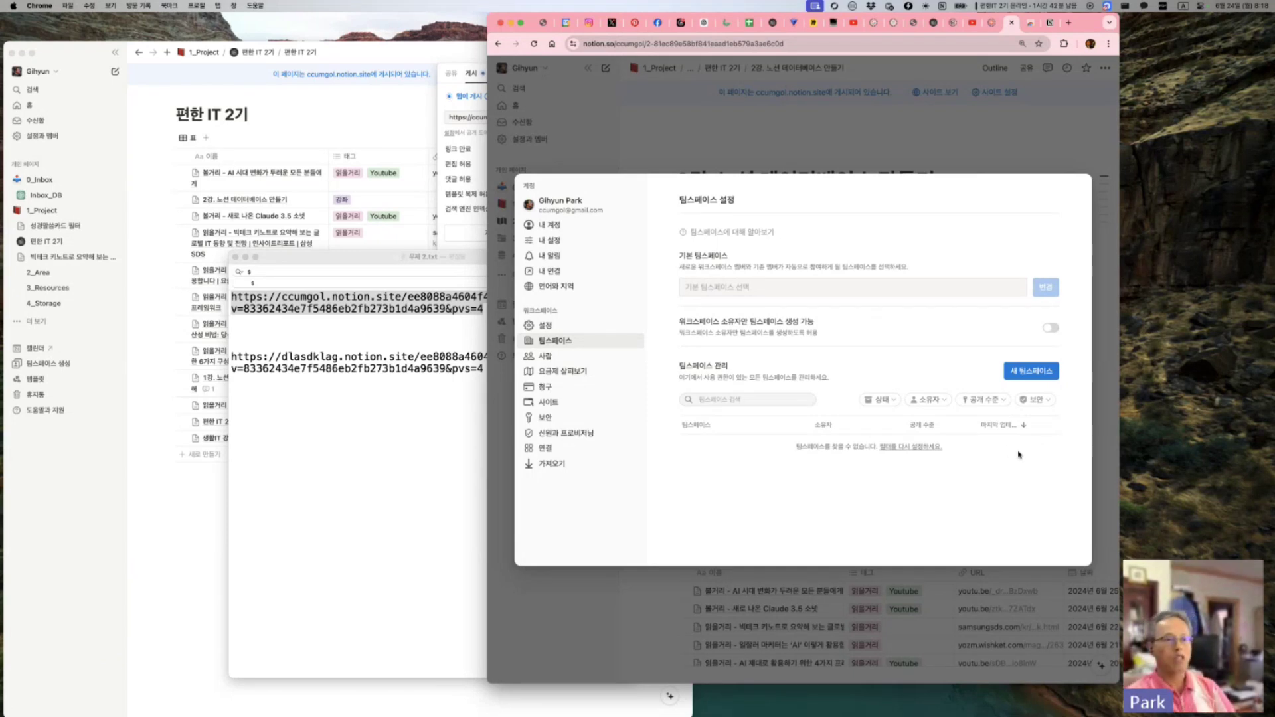
Step: Return to the general workspace settings and view the workspace deletion option in the danger zone
click(553, 328)
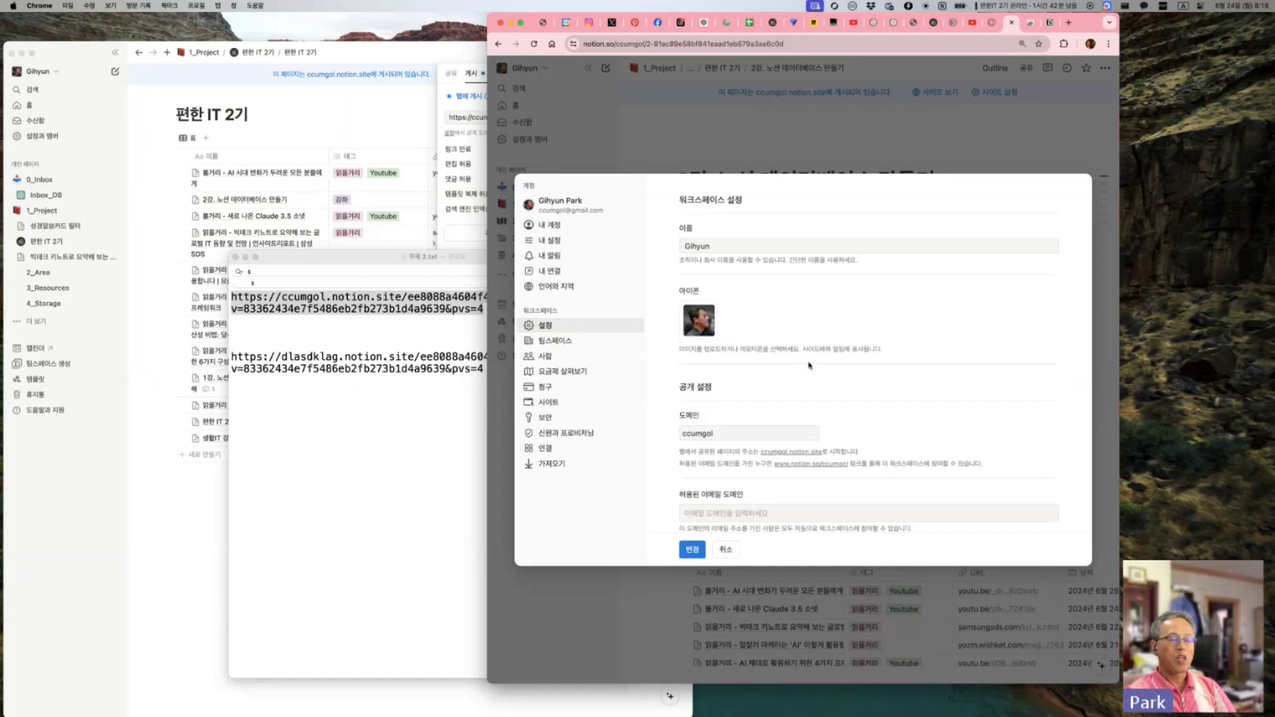
scroll(832, 427, down, 10)
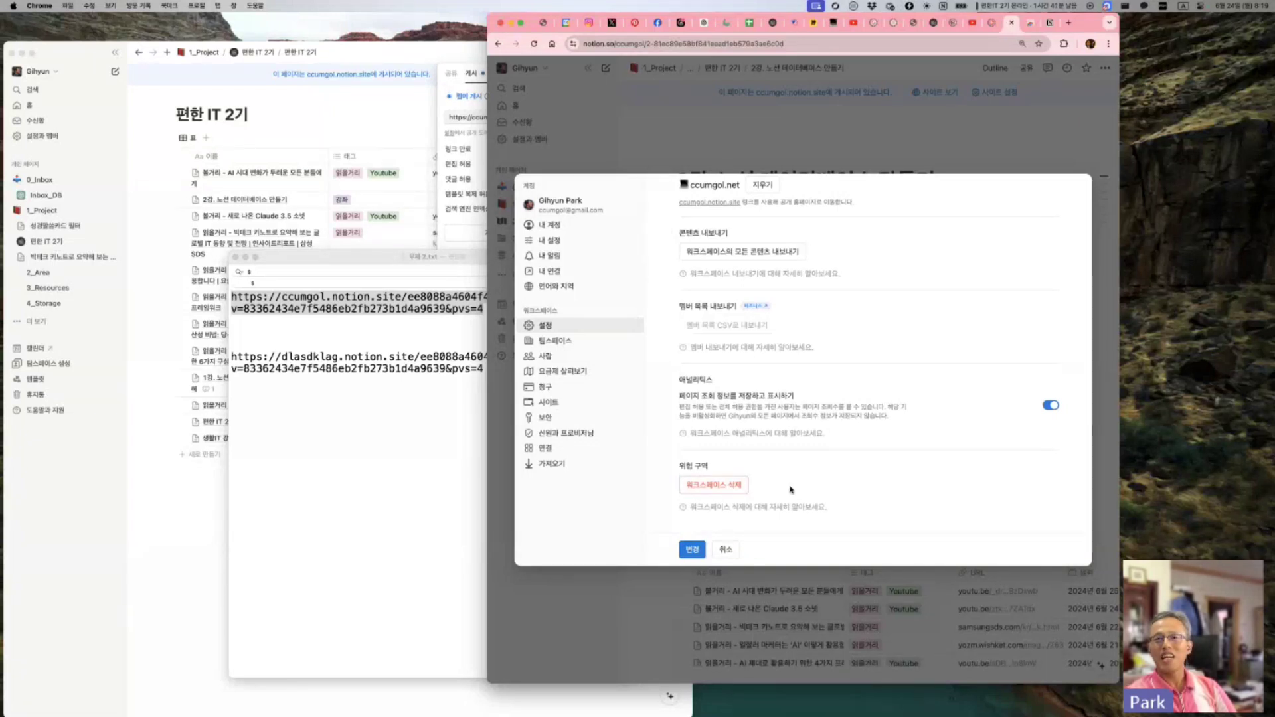
Step: View the teamspace settings and the people settings of the workspace, and close the settings
click(554, 340)
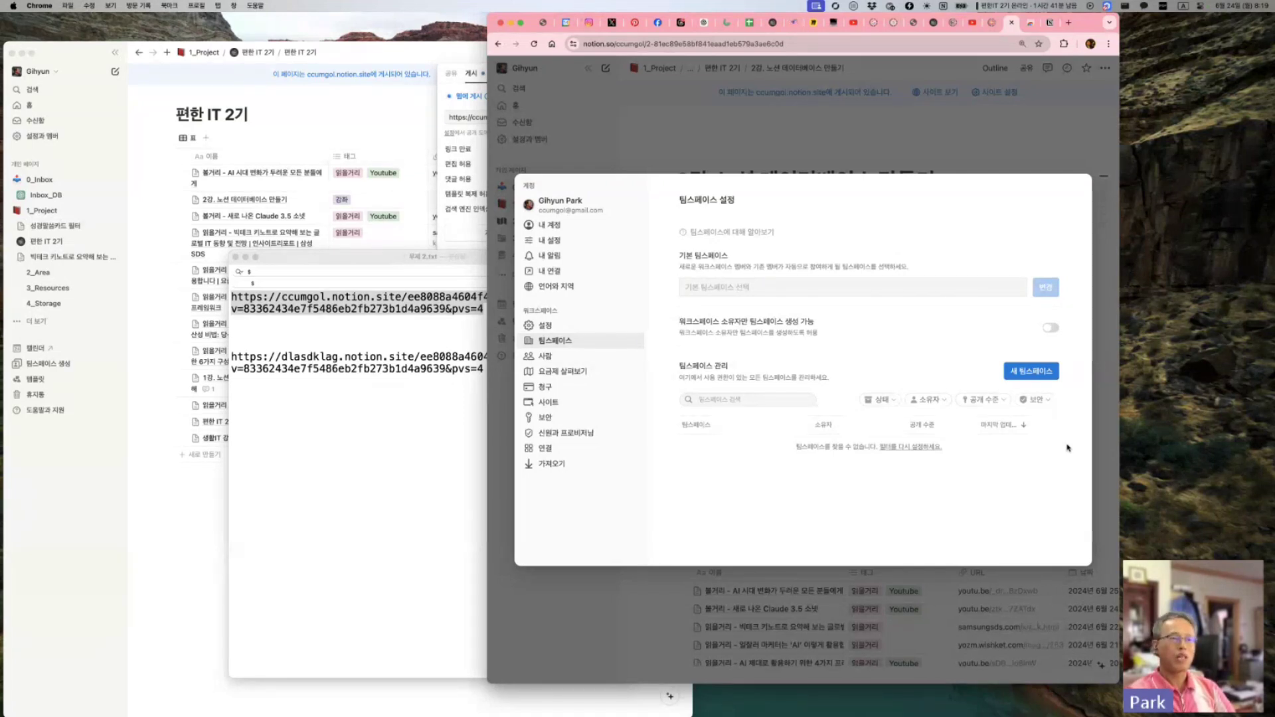
click(569, 354)
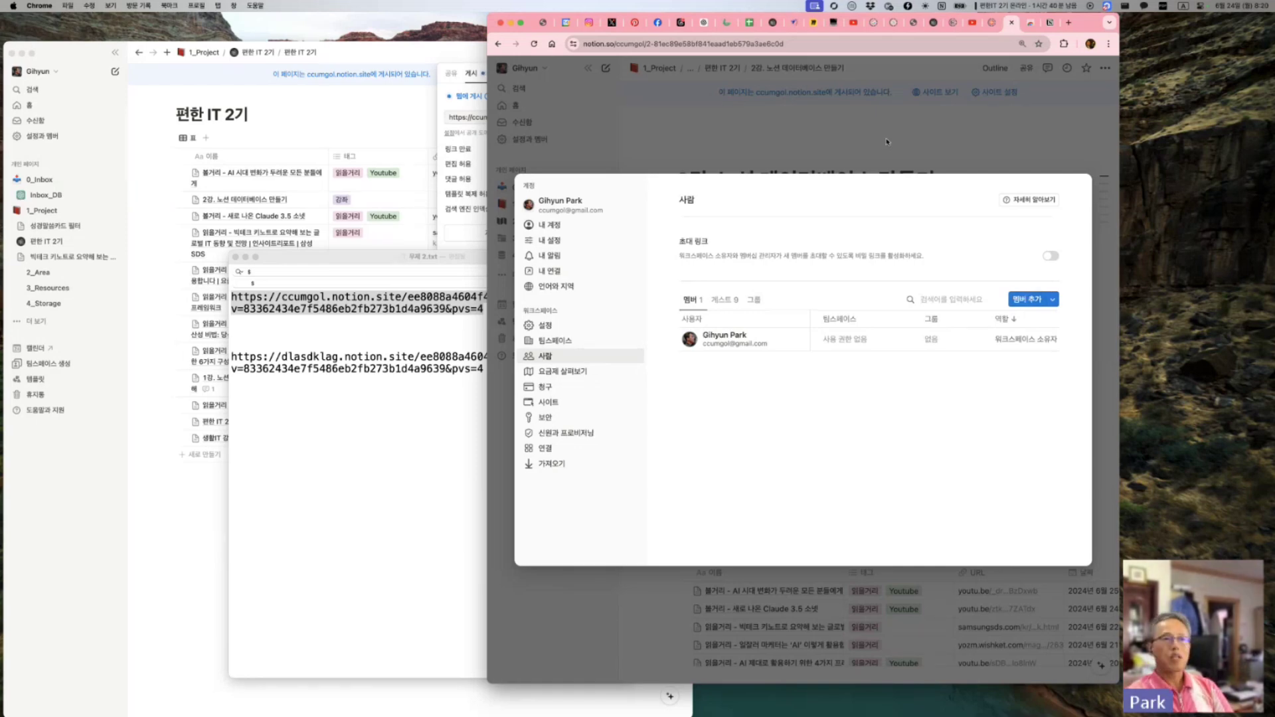
click(916, 132)
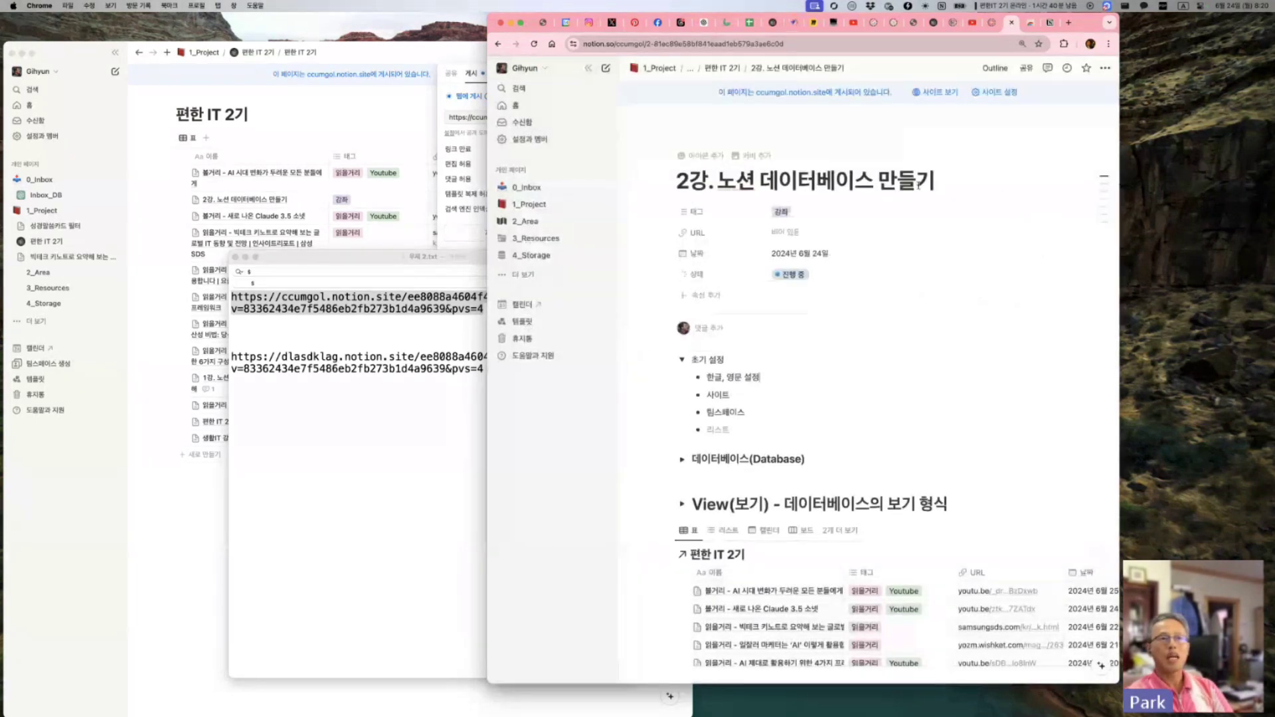
Step: View the lecture page's web publishing options and its sharing options
click(1026, 68)
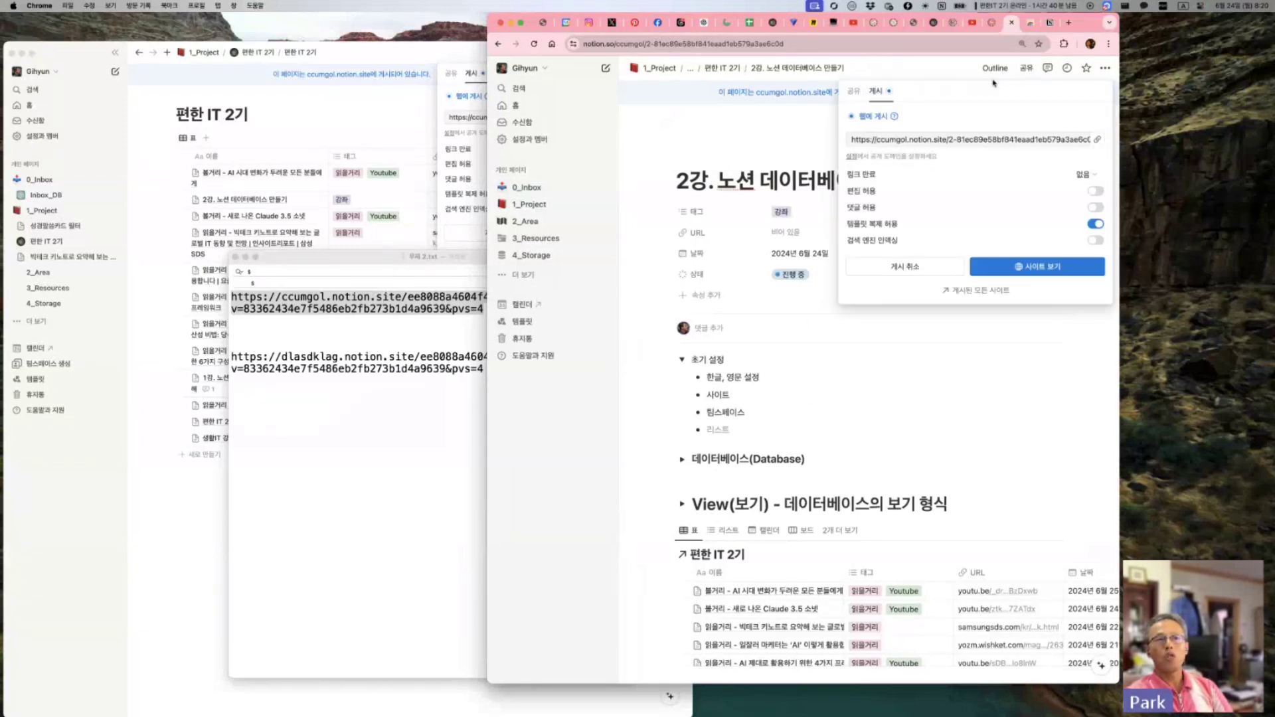
click(854, 91)
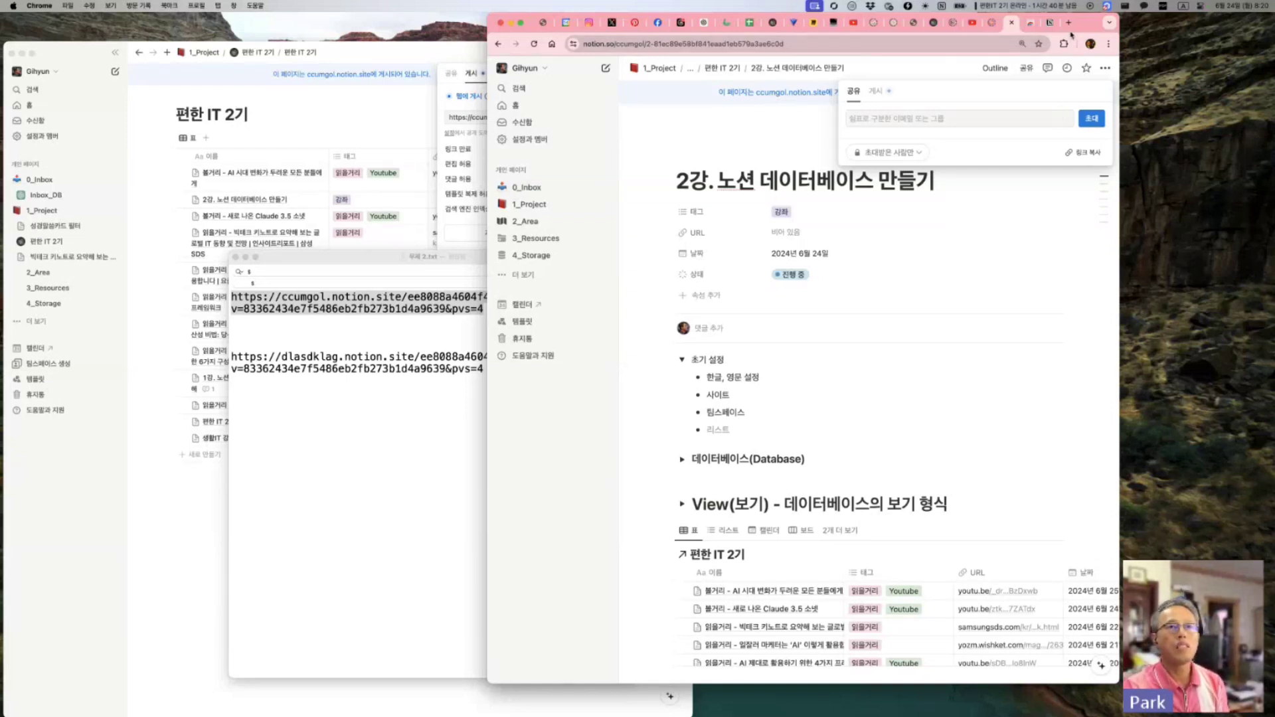
Step: Move the browser window clear of the text document and collapse the 초기 설정 toggle on the lecture page
drag(1090, 22, 1240, 24)
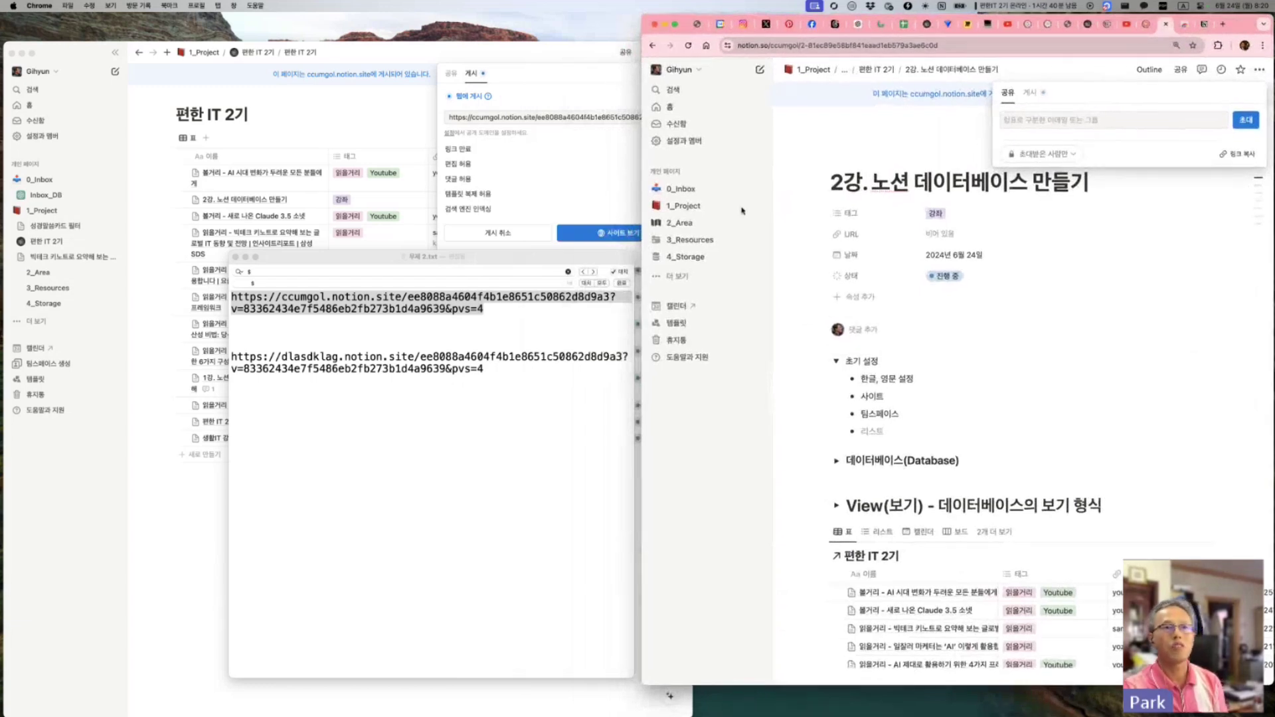
click(836, 361)
click(836, 361)
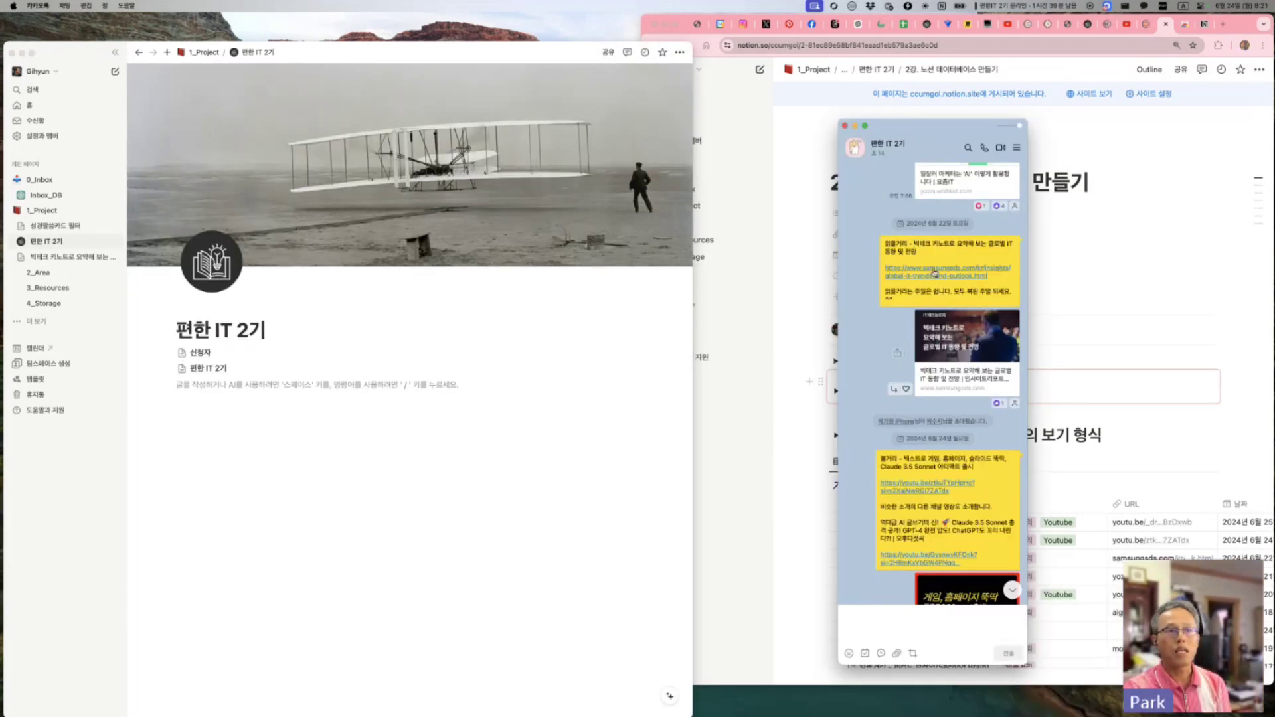
Step: Open the Samsung SDS article linked in the 편한 IT 2기 chat and copy it from the title to the closing copyright notes
click(934, 271)
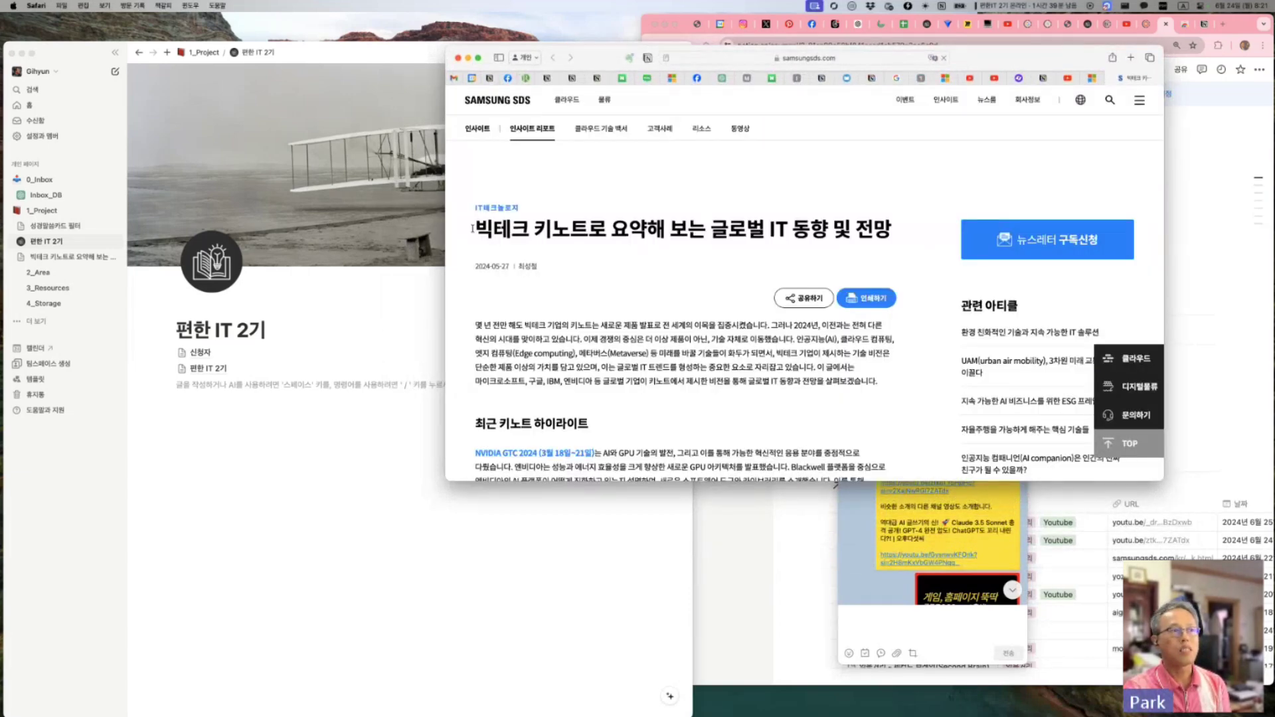
drag(472, 229, 725, 252)
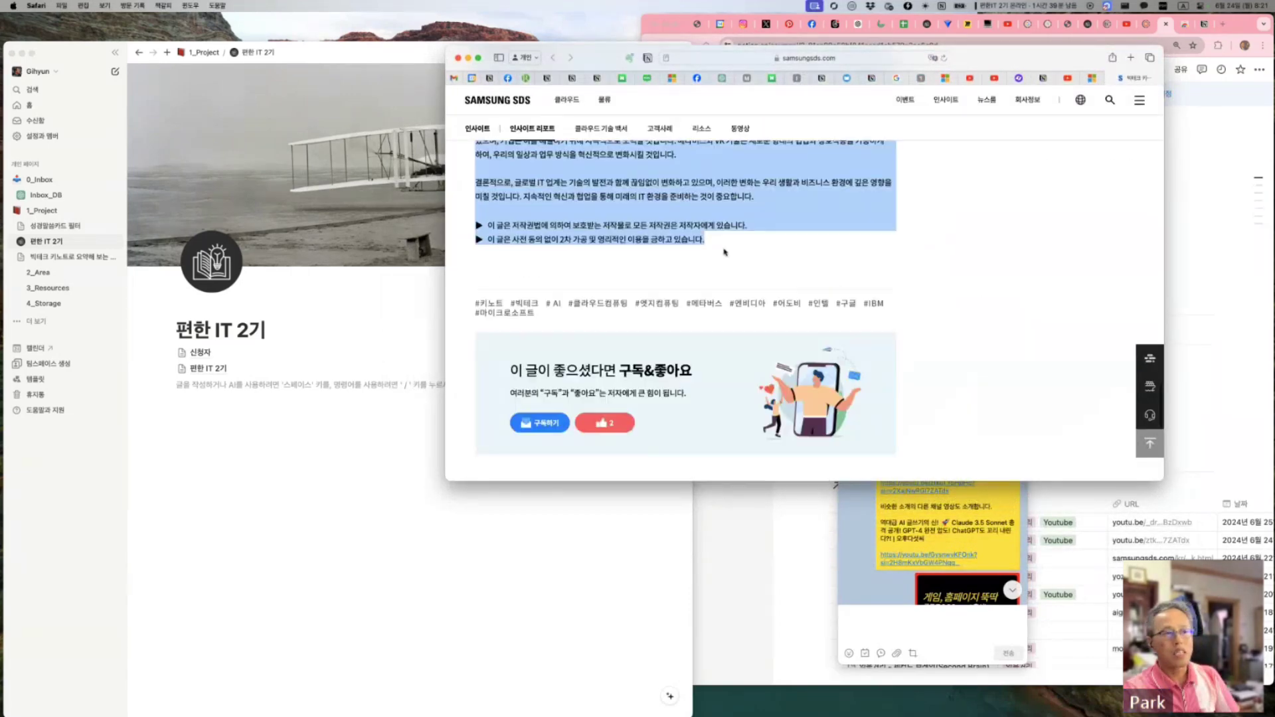
key(super+c)
Step: Add a subpage below the existing entries of the 편한 IT 2기 page and paste the copied article into its body
click(224, 463)
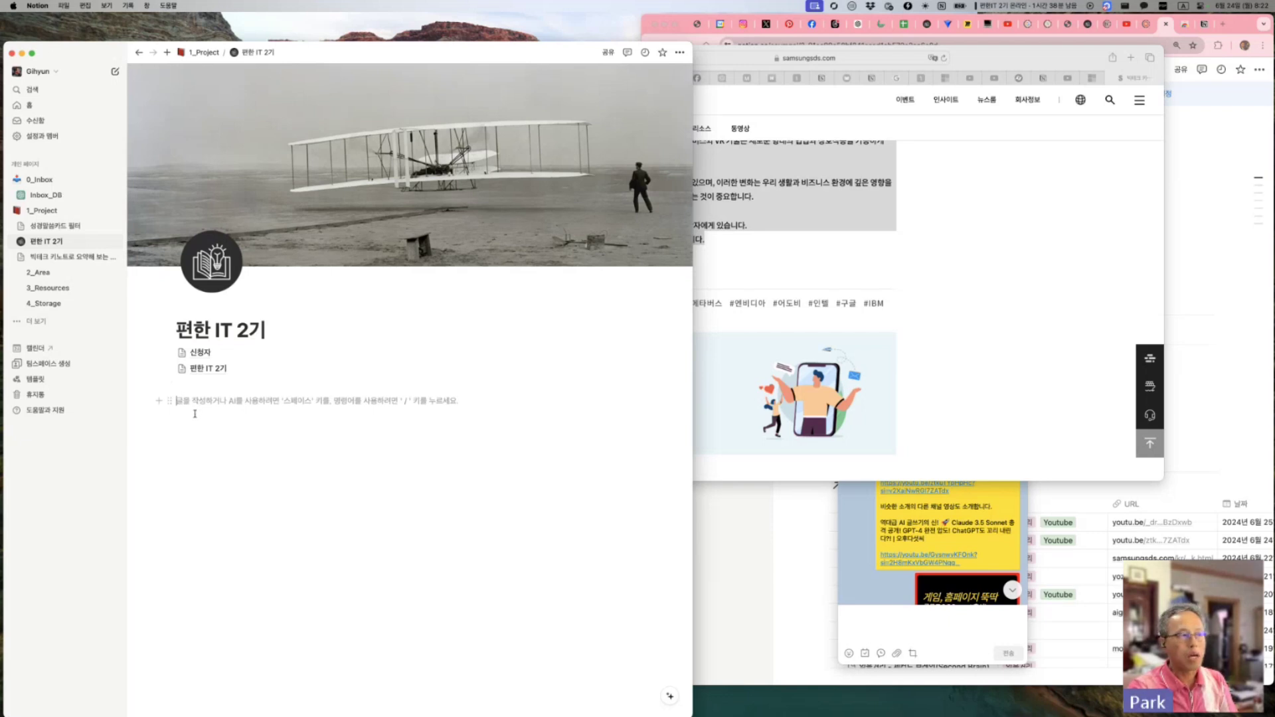
click(157, 401)
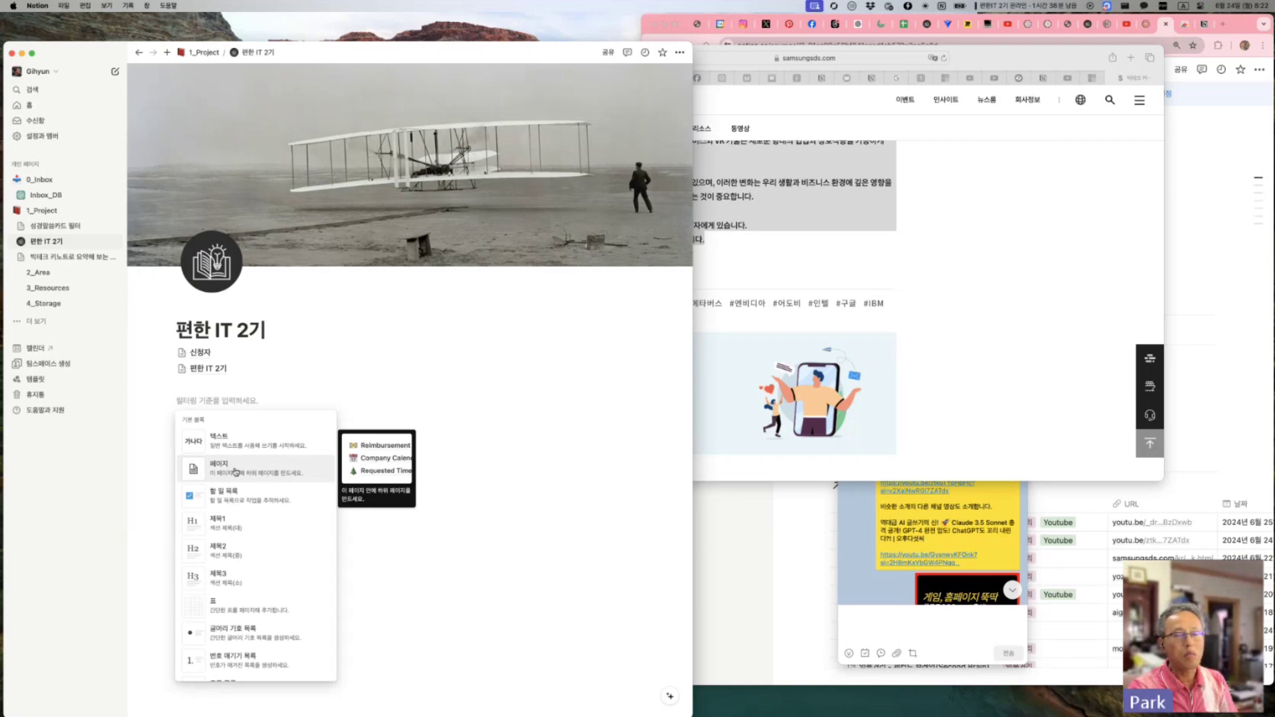
click(236, 472)
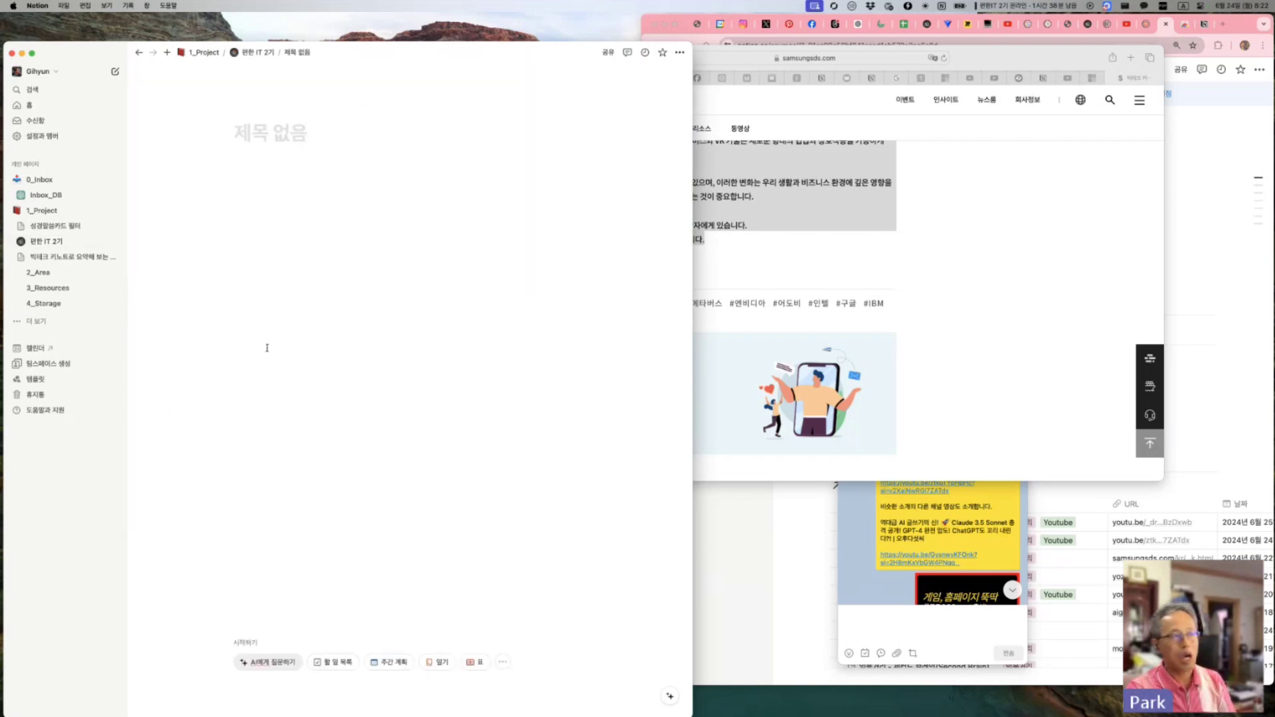
click(273, 196)
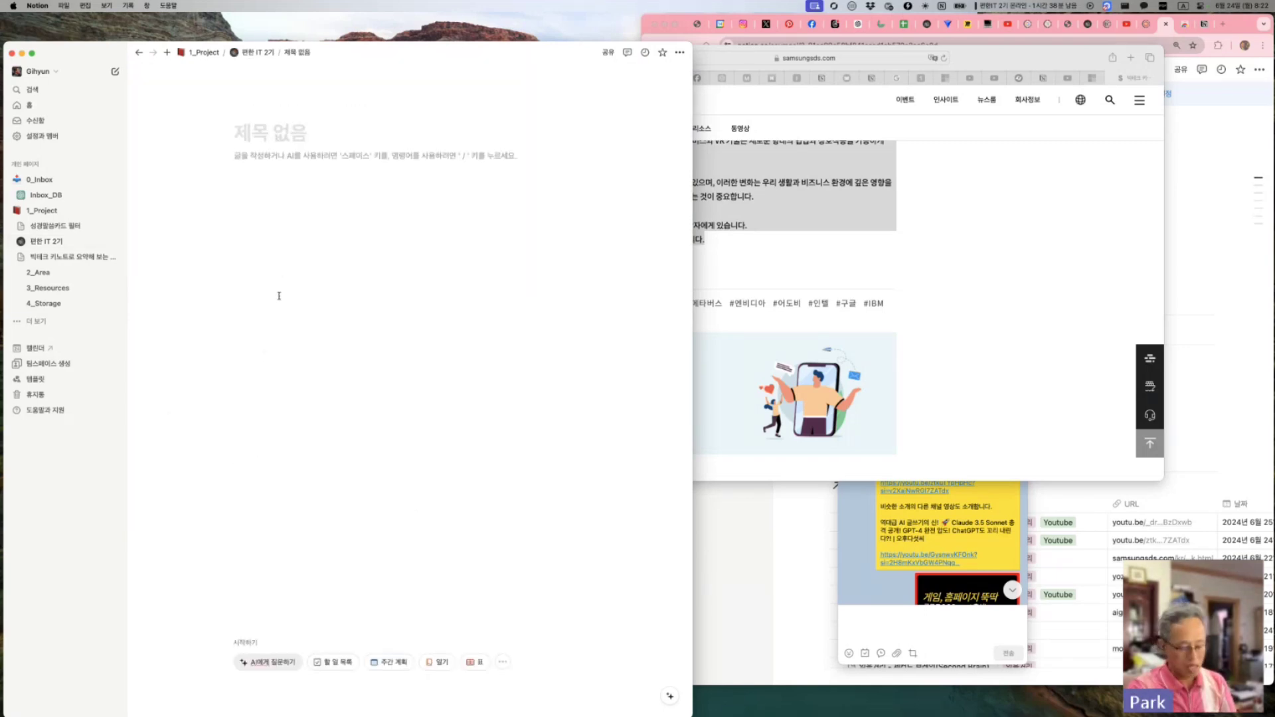
key(super+v)
Step: Title the new page 빅테크 키노트로 요약해 보는 글로벌 IT 동향 및 전망, copied from the heading in the pasted article
scroll(351, 387, down, 15)
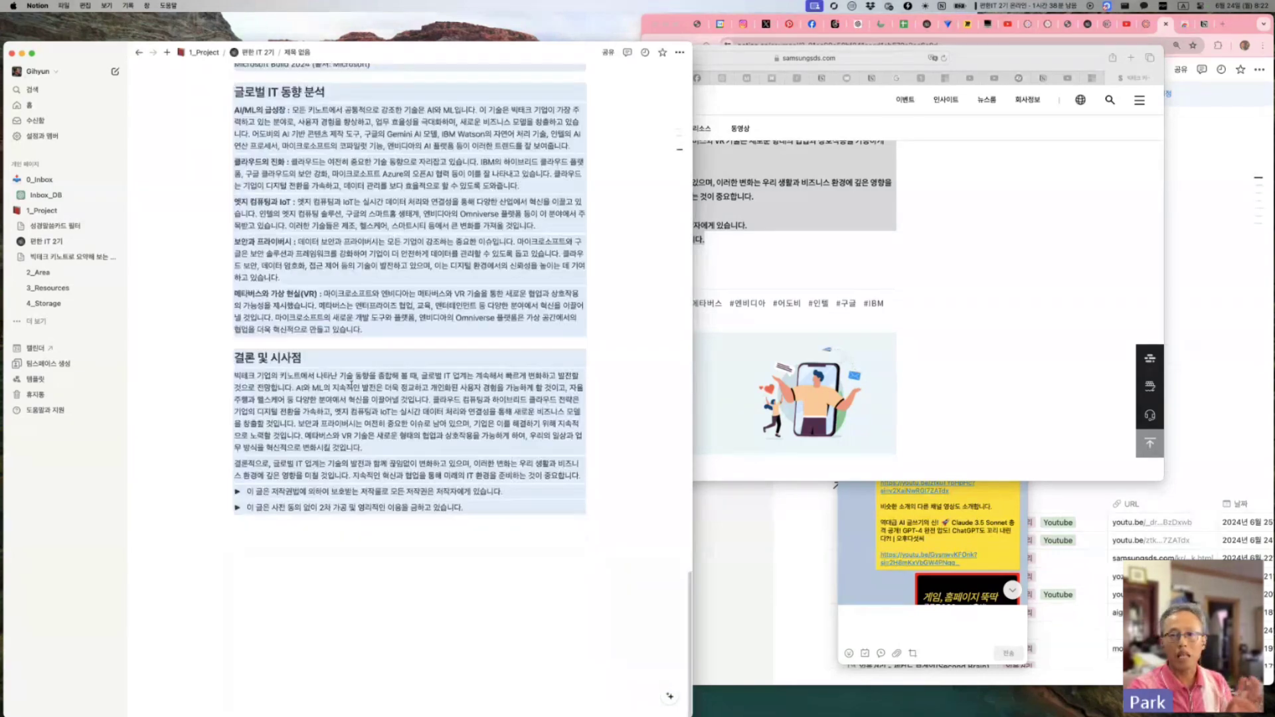
scroll(353, 394, up, 15)
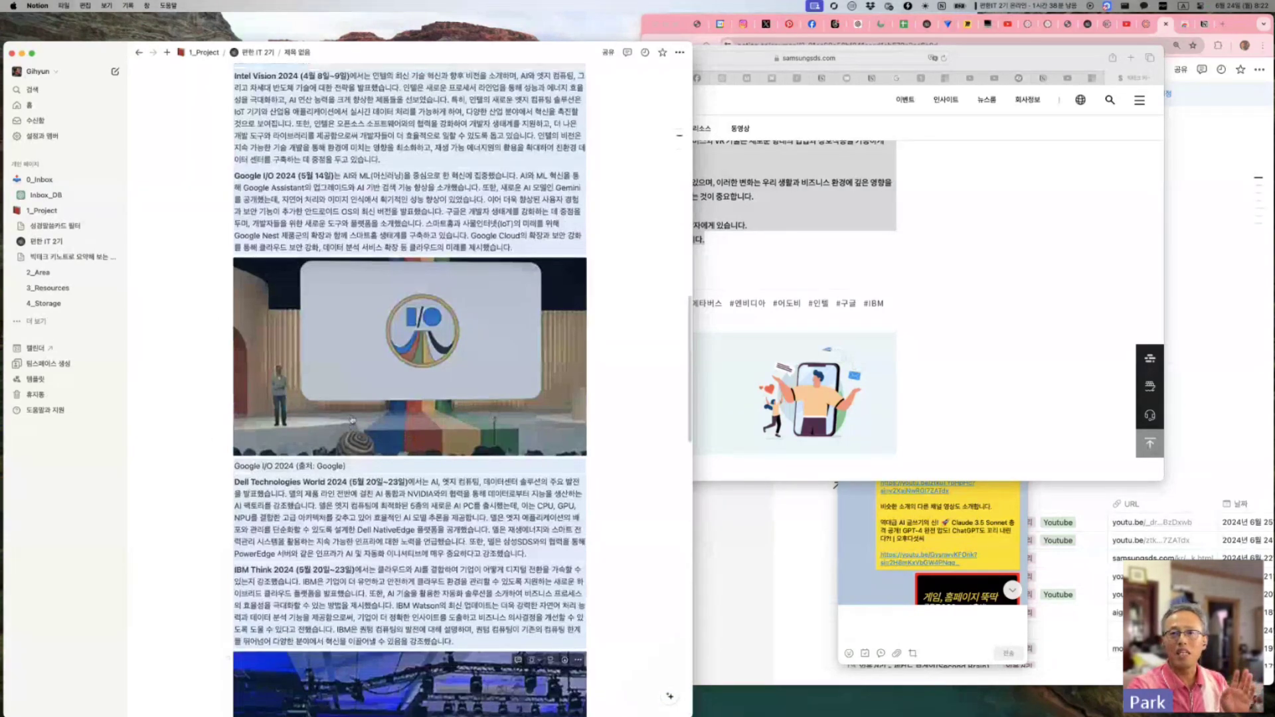
scroll(360, 423, up, 5)
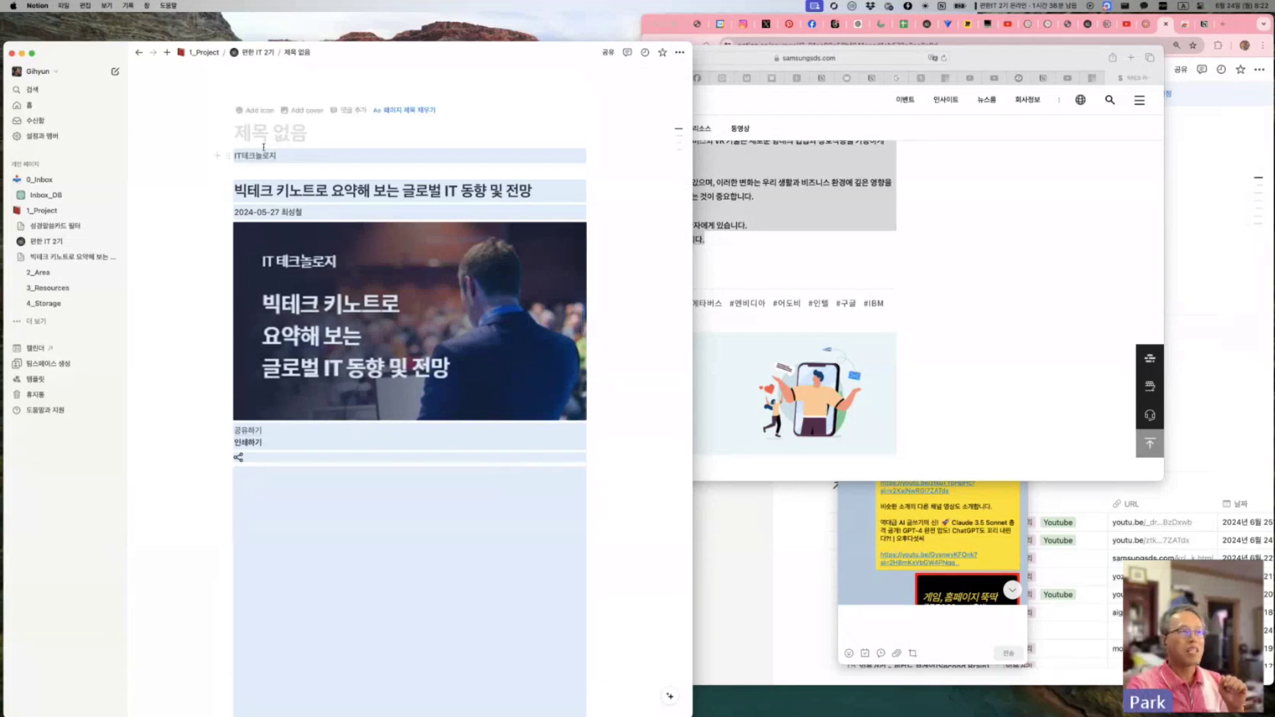
drag(535, 191, 234, 190)
scroll(392, 509, down, 2)
scroll(392, 509, up, 2)
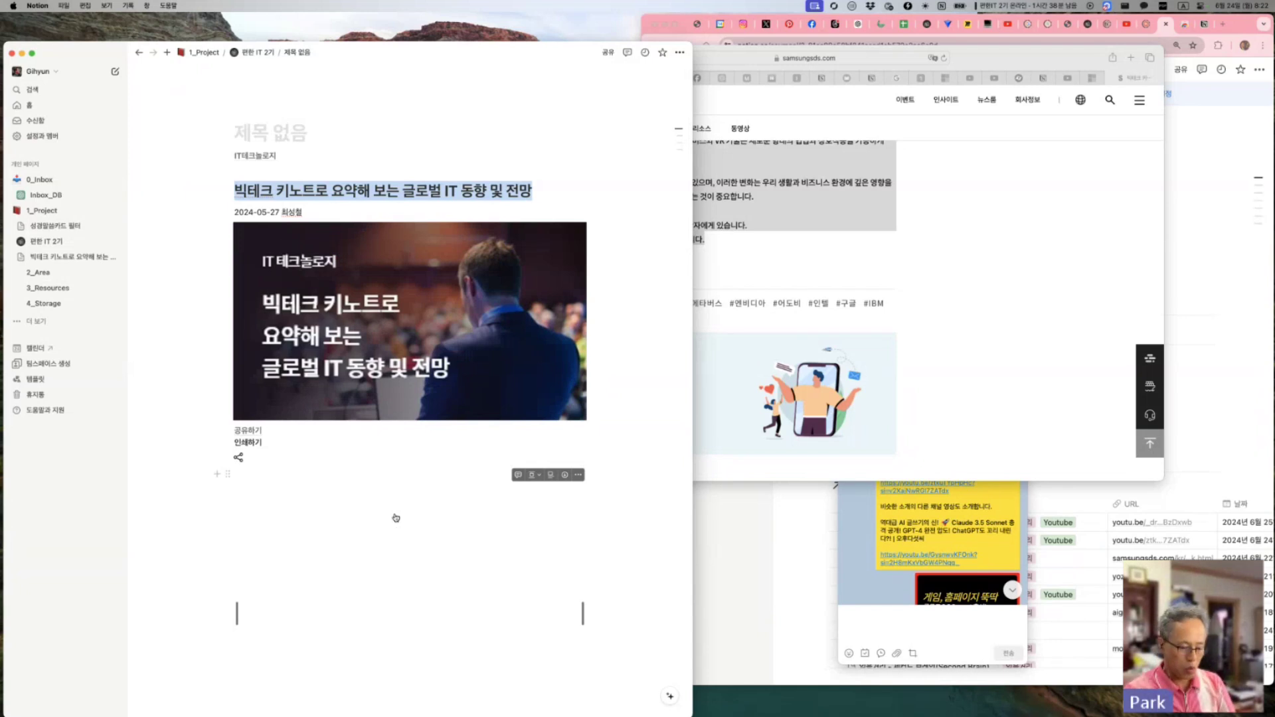
click(362, 135)
key(super+v)
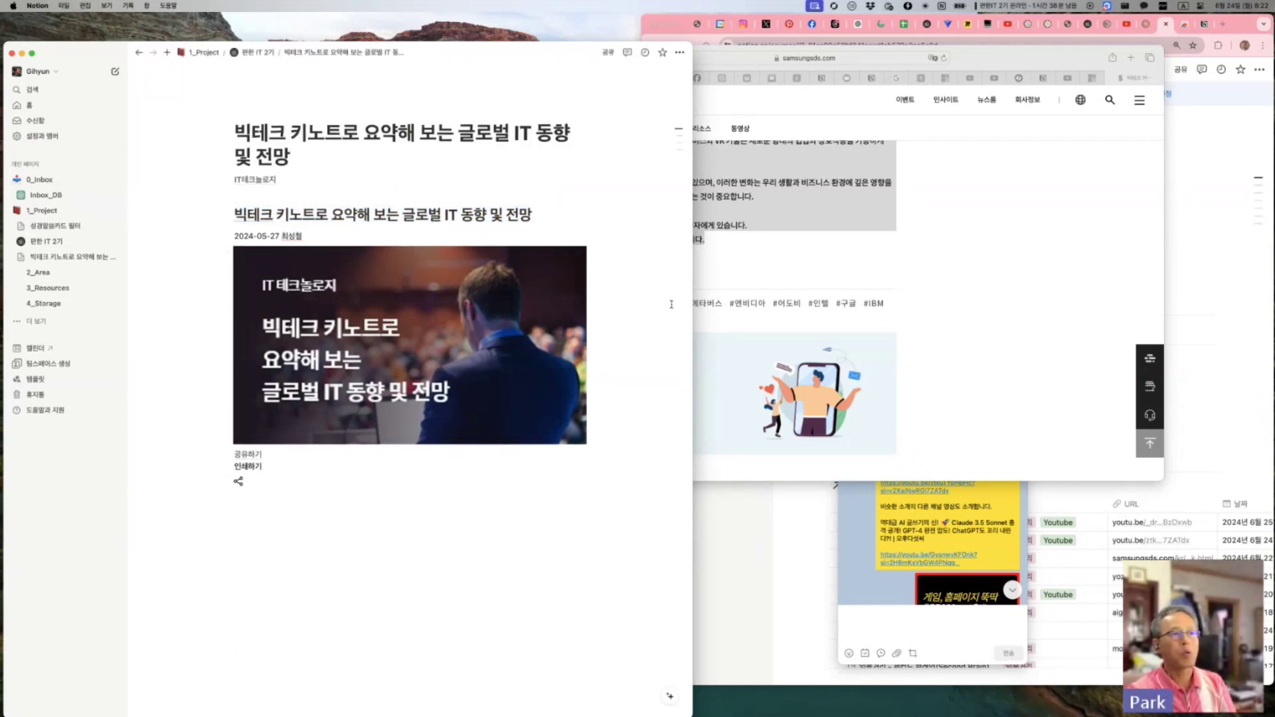
Step: View the block types the article's opening paragraph can be converted to, leaving its type as it is
scroll(456, 524, down, 8)
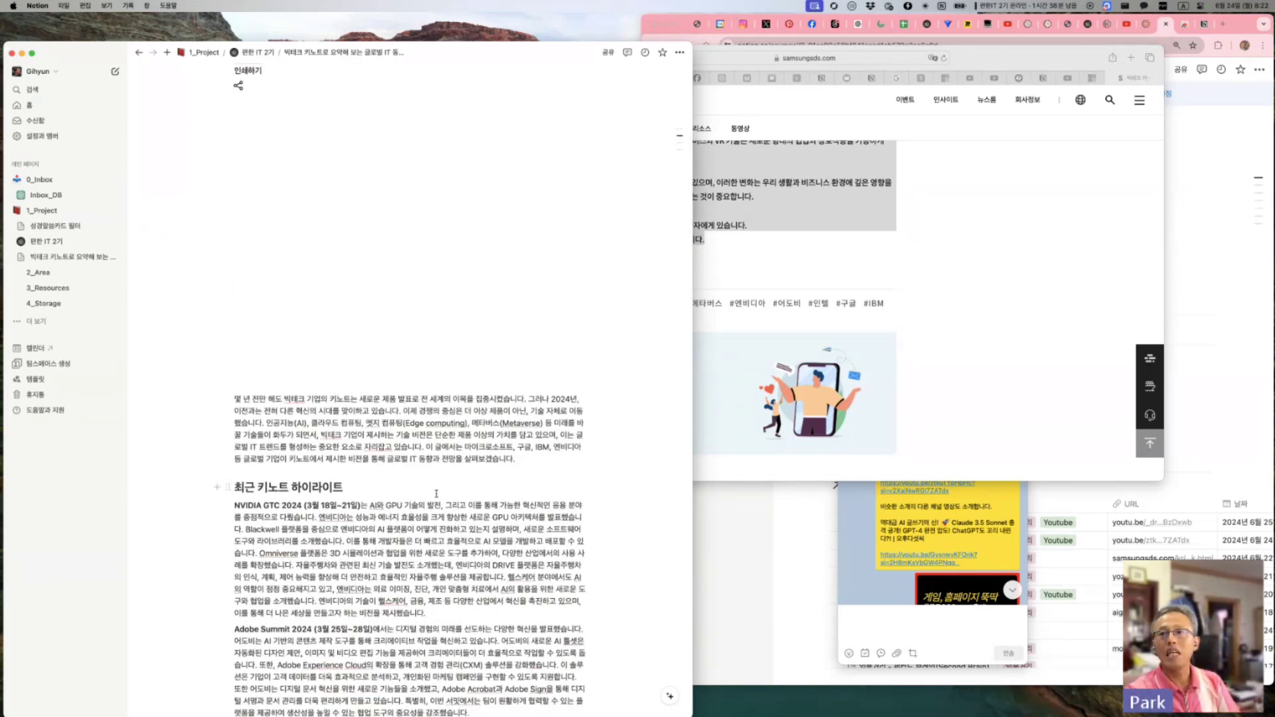
scroll(437, 428, down, 3)
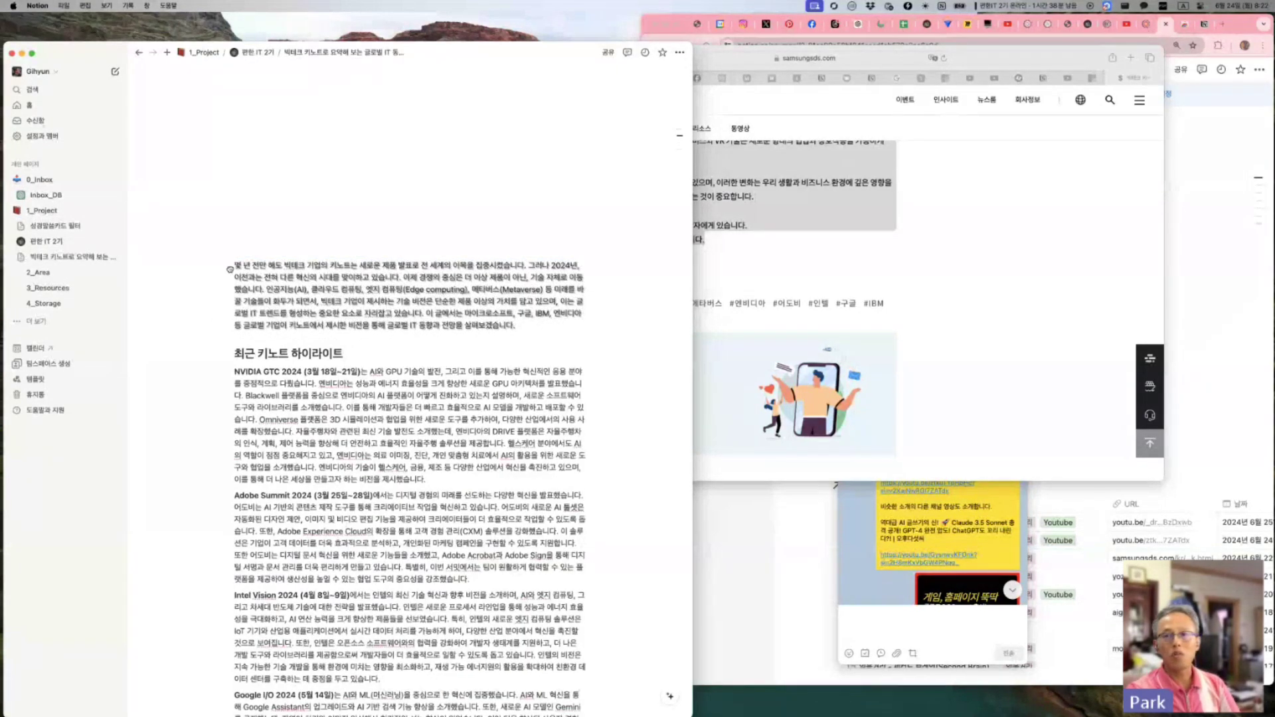
click(227, 266)
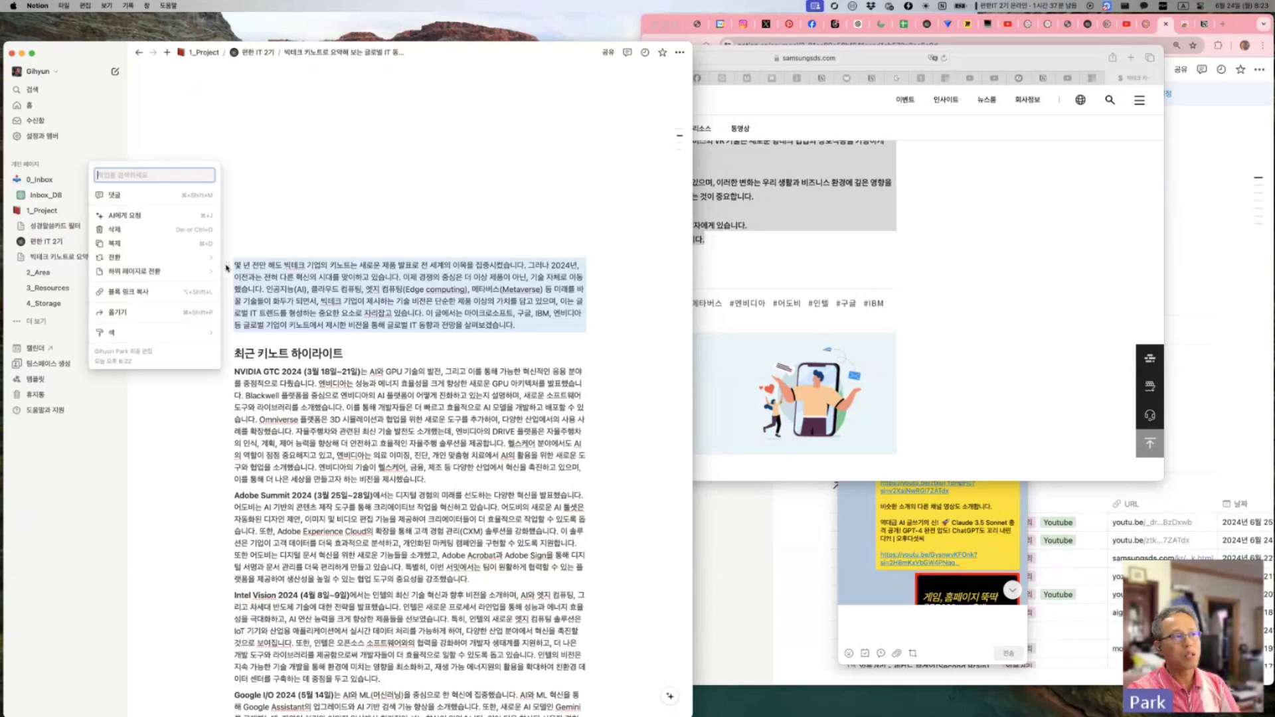
mouse_move(130, 258)
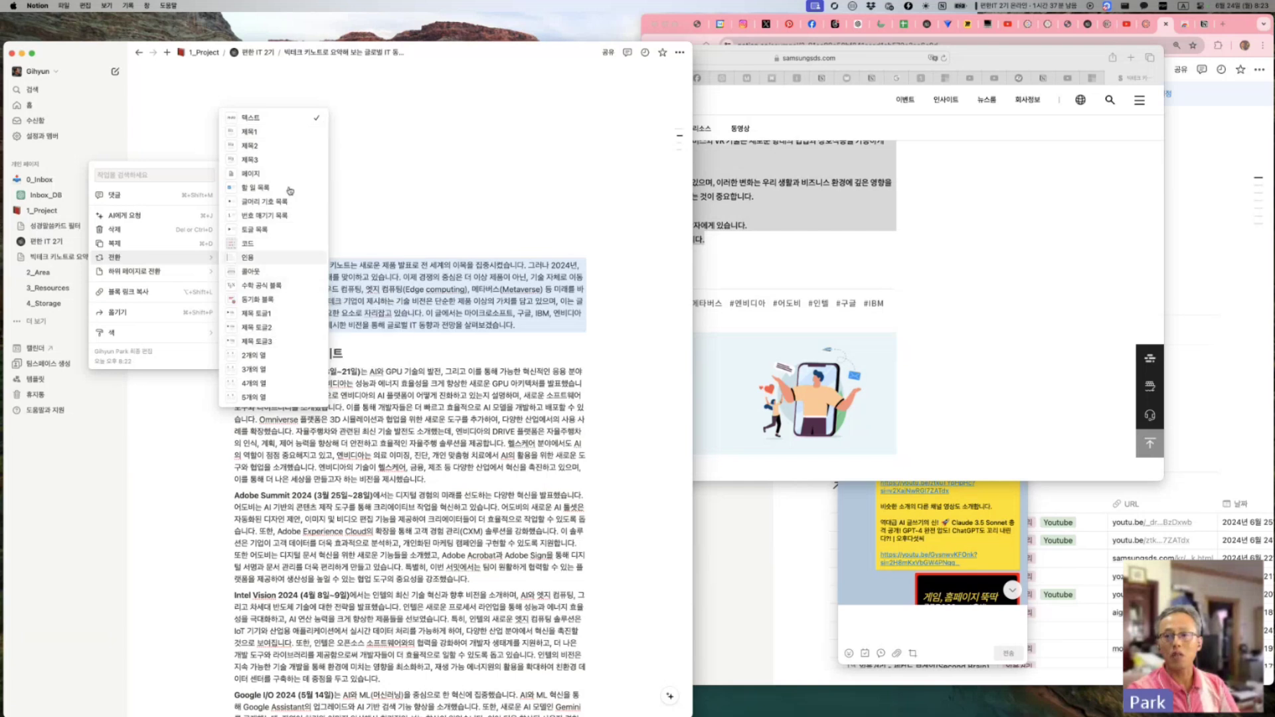
key(Escape)
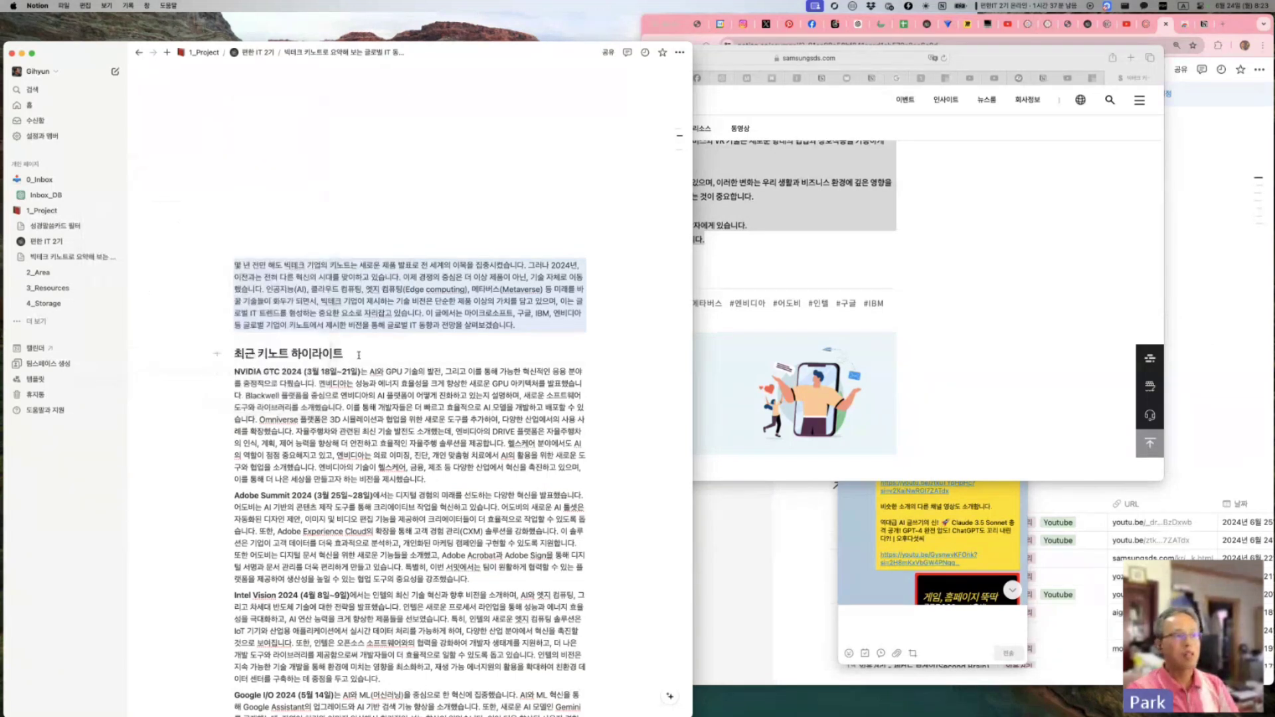
Step: Check the block type of the 최근 키노트 하이라이트 heading and convert it to 제목1
click(255, 354)
drag(347, 355, 233, 354)
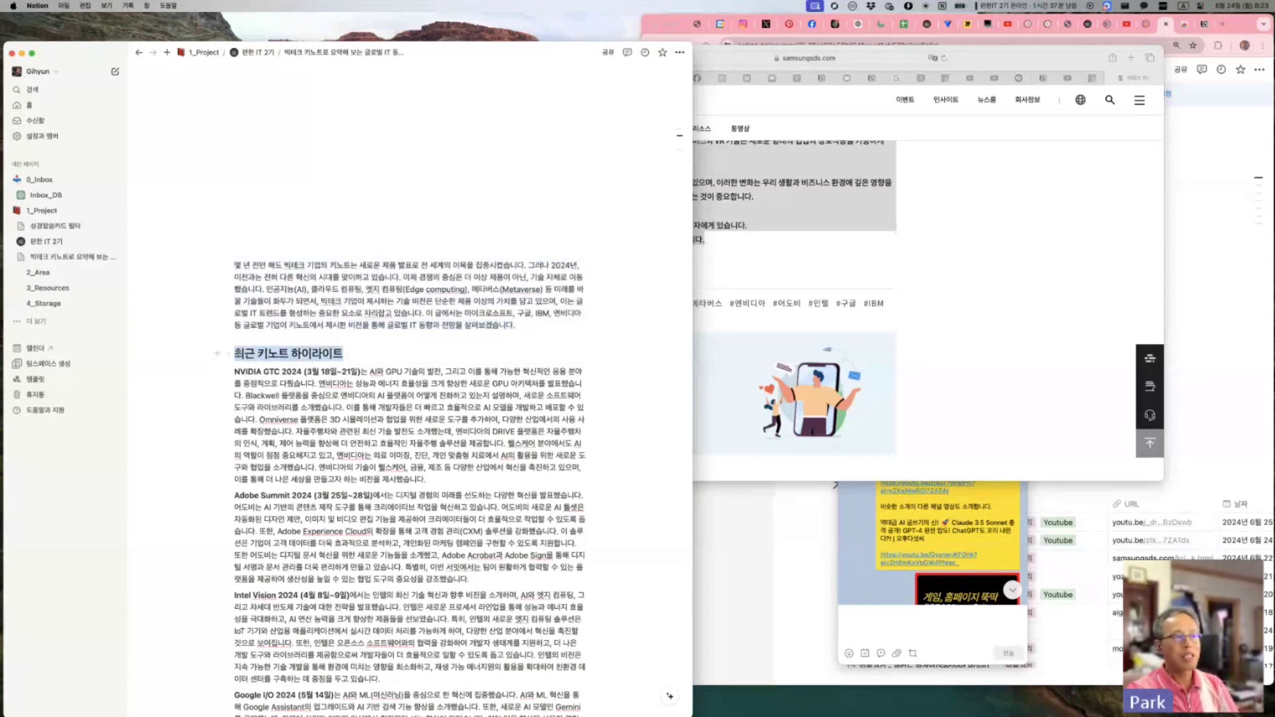
click(227, 354)
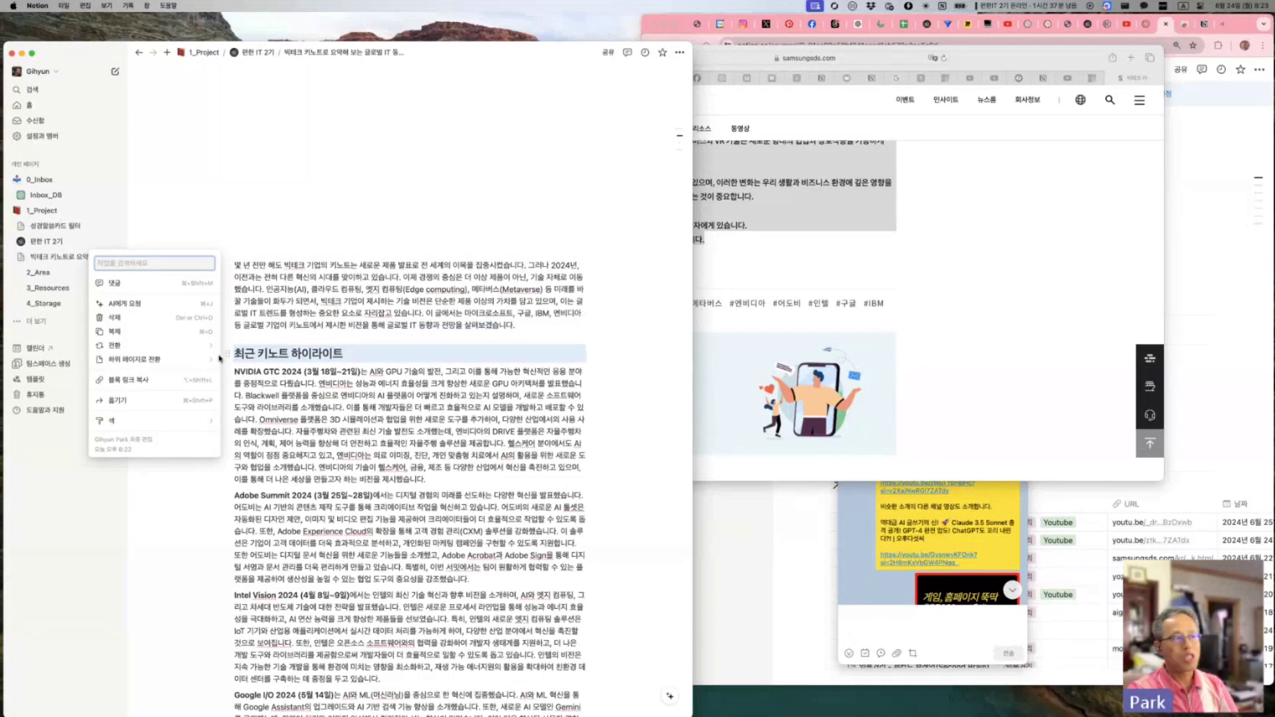
mouse_move(160, 352)
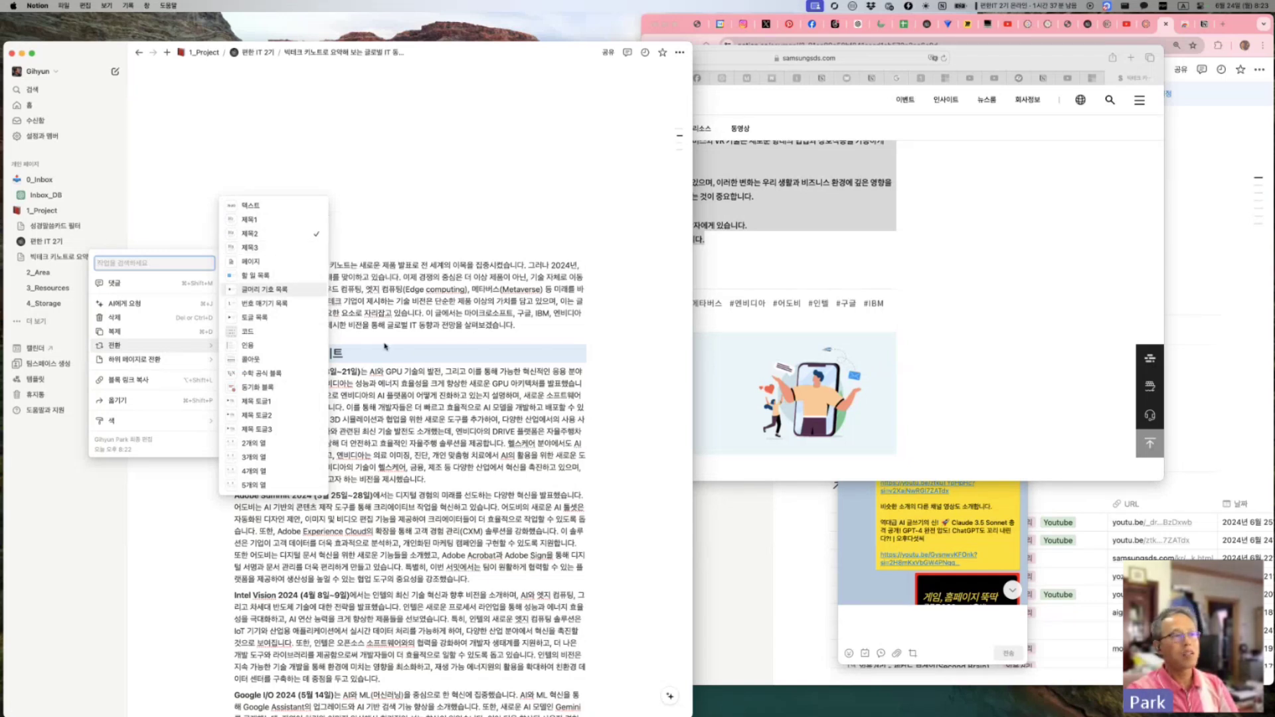
key(Escape)
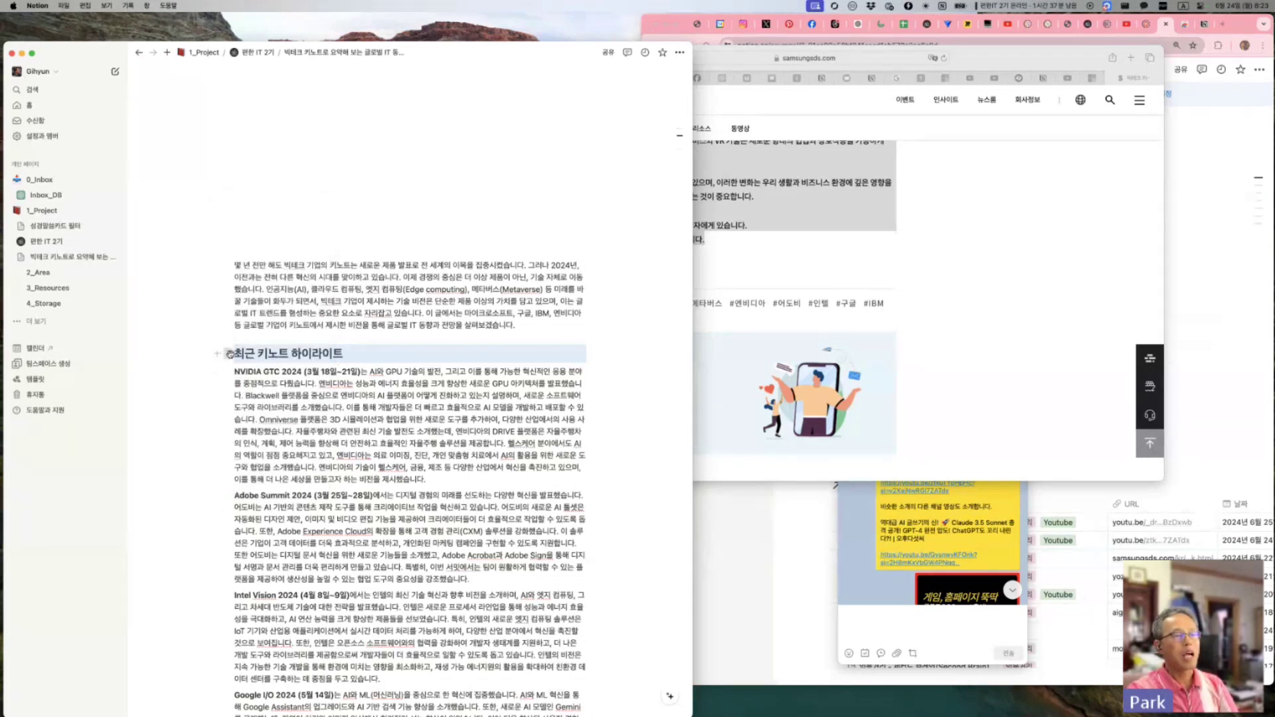
click(227, 356)
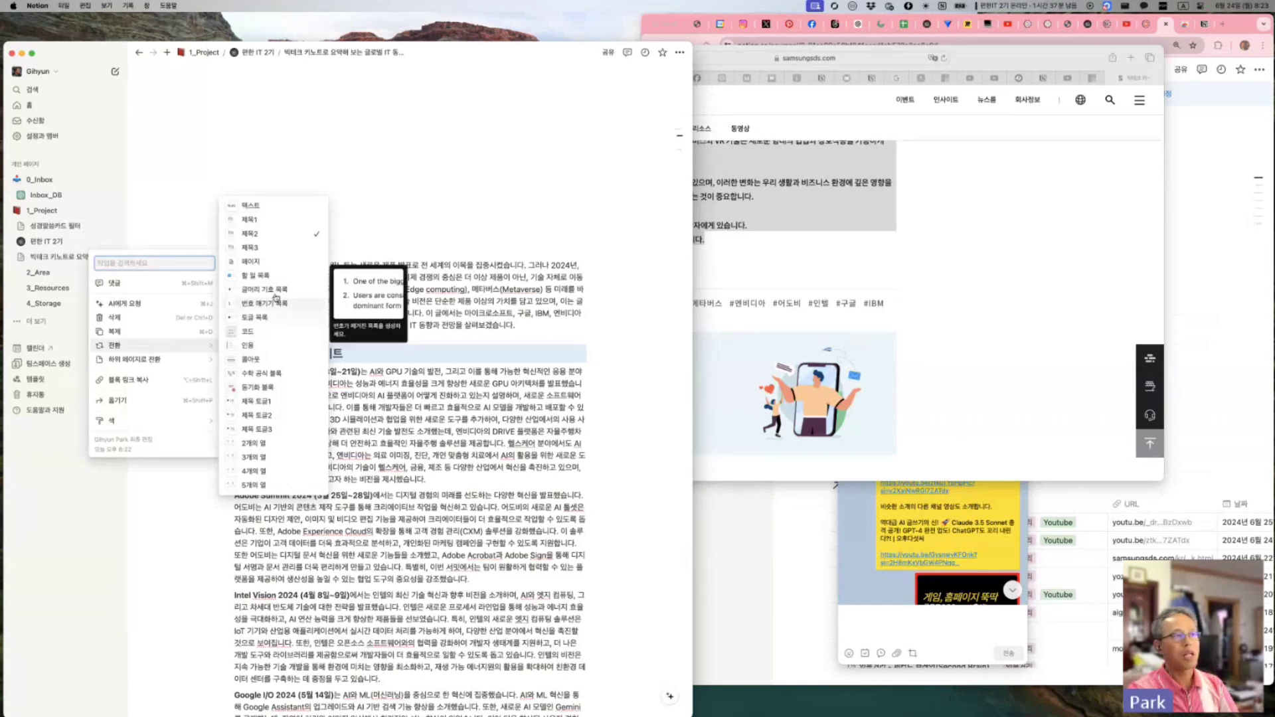
click(280, 223)
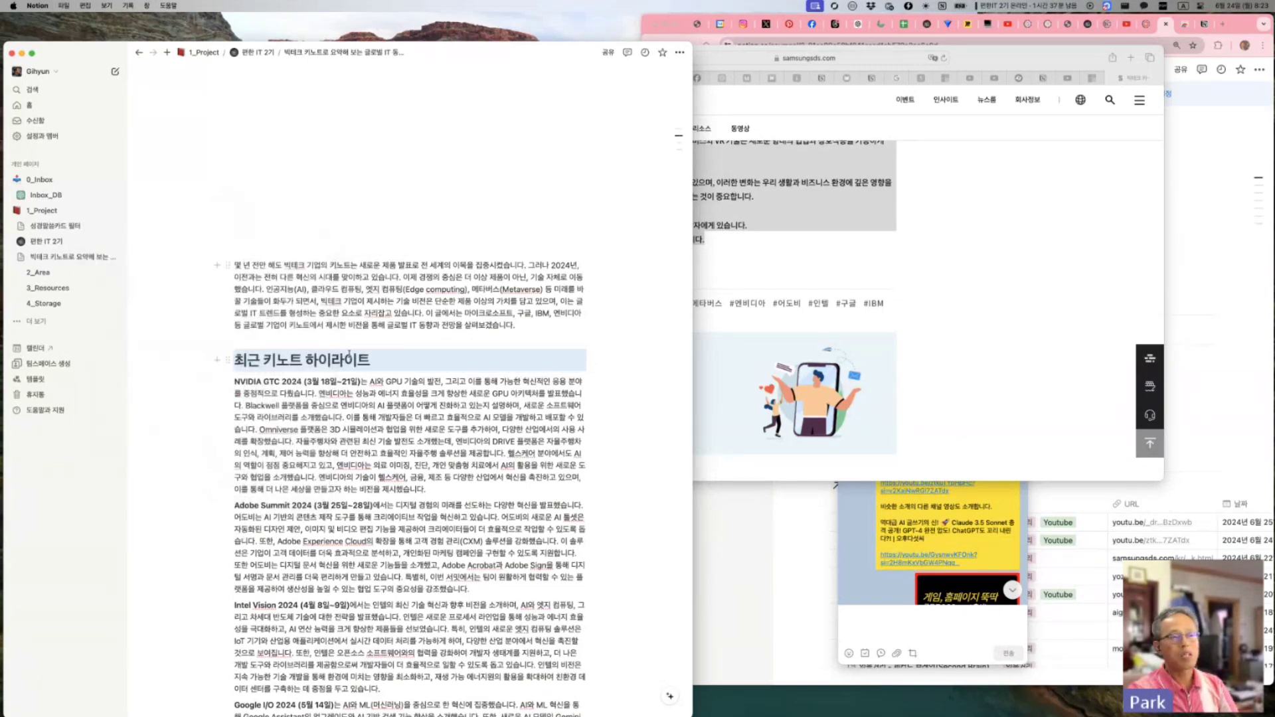
Step: Split NVIDIA GTC 2024 from its paragraph onto its own line and convert that line to 제목3
scroll(345, 369, down, 5)
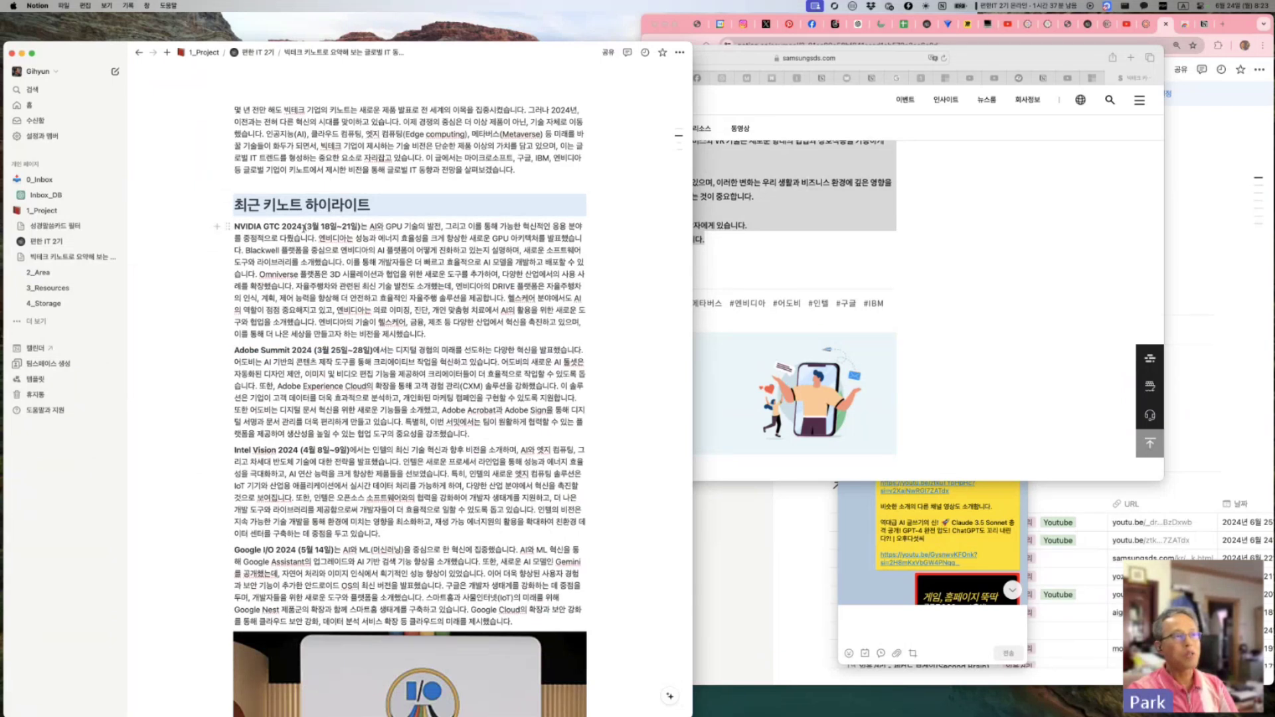
click(302, 227)
key(Return)
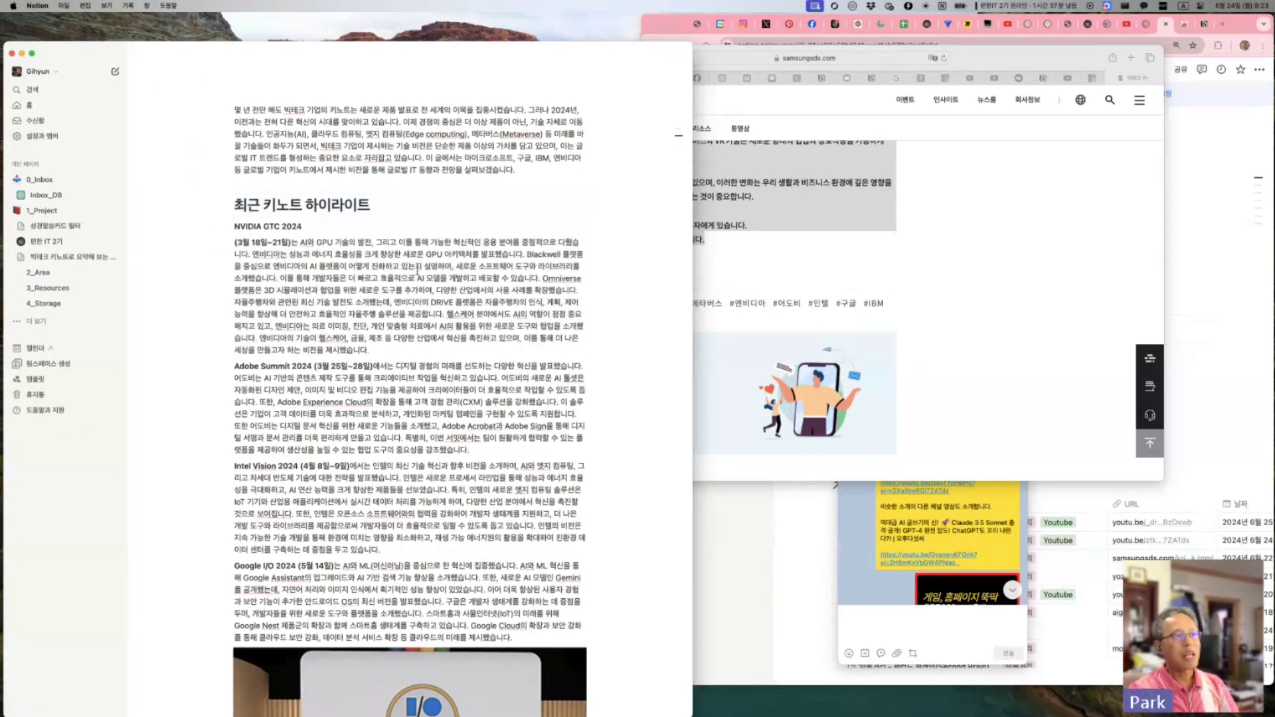
click(229, 227)
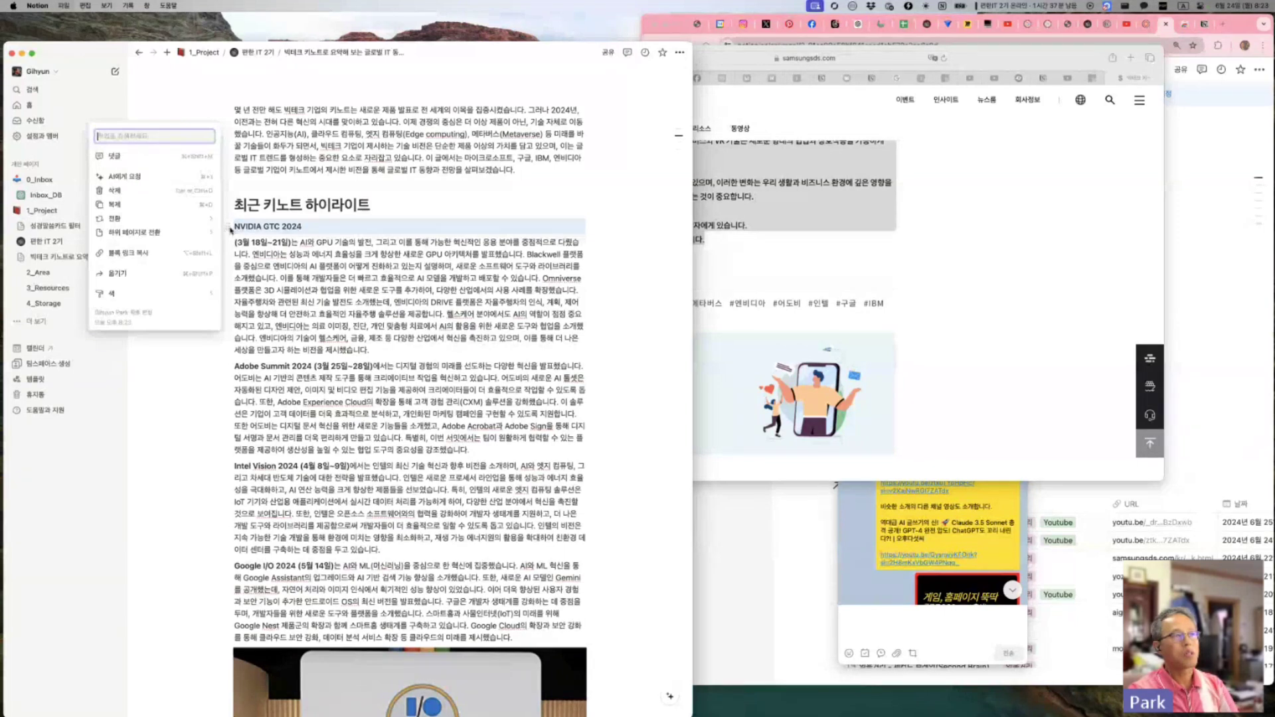
mouse_move(153, 219)
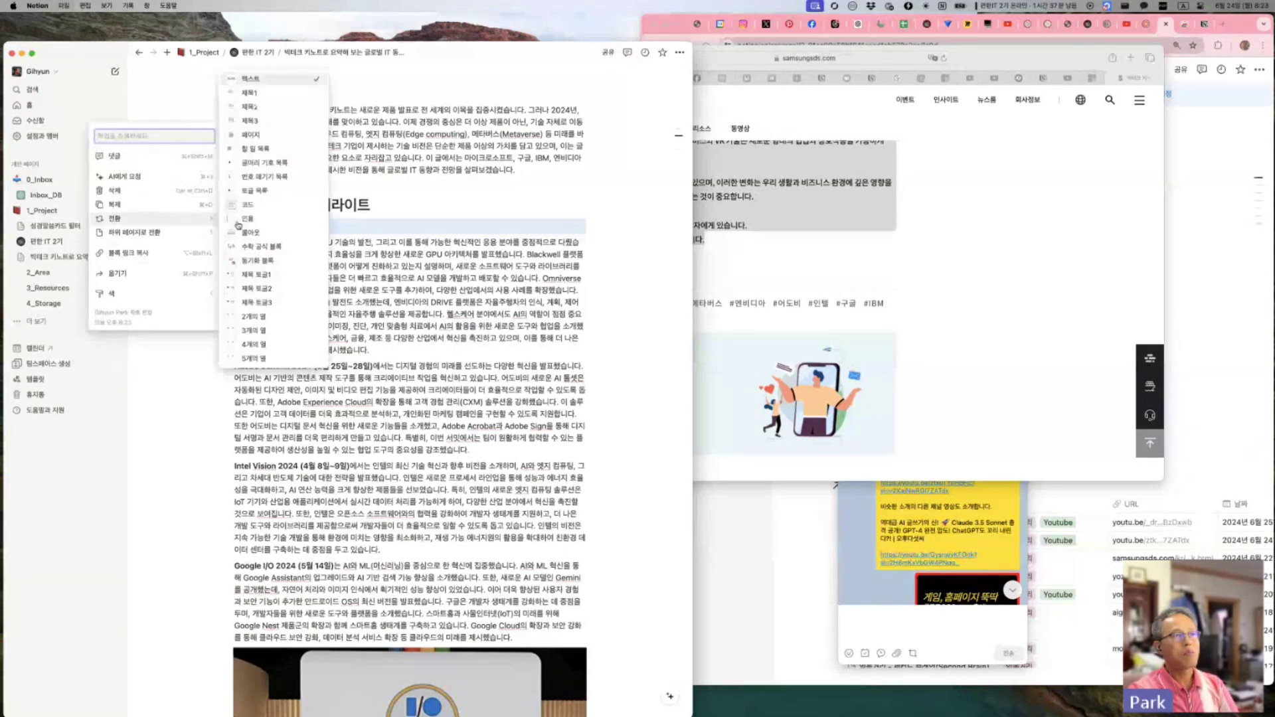
click(265, 120)
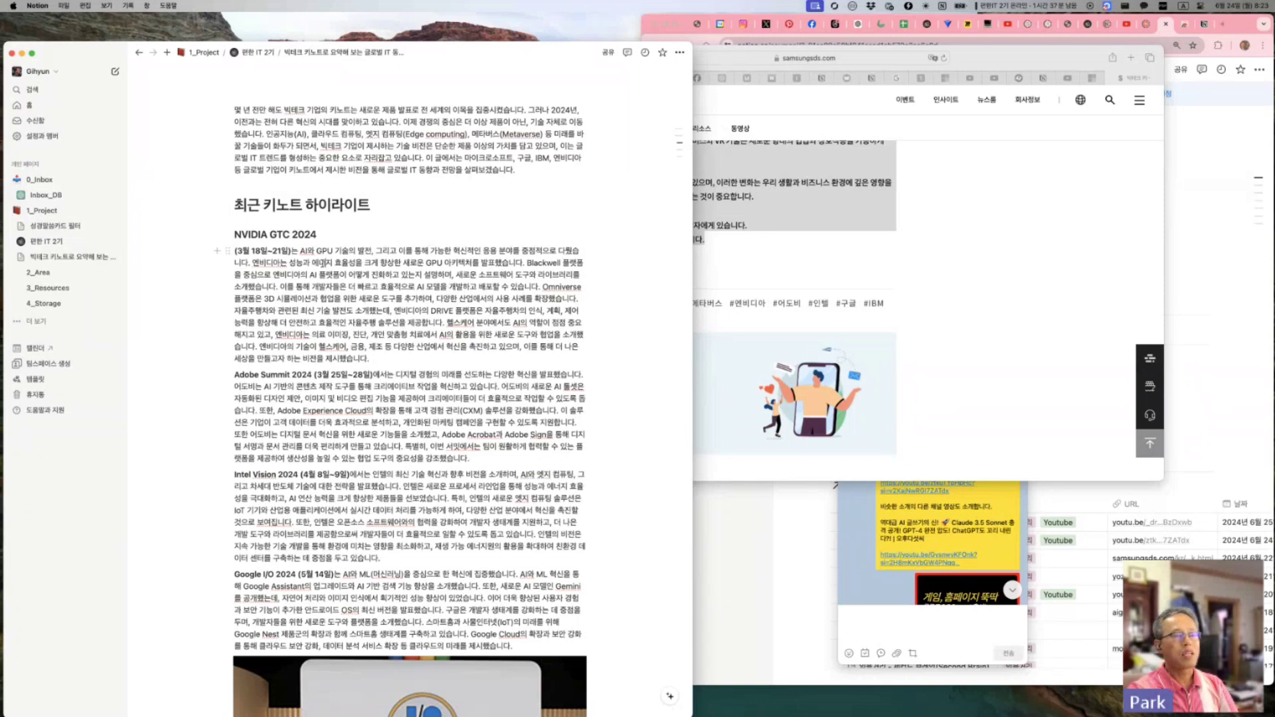
Step: Check the block type of the NVIDIA GTC 2024 heading without changing it, and select the heading's text
drag(227, 250, 238, 252)
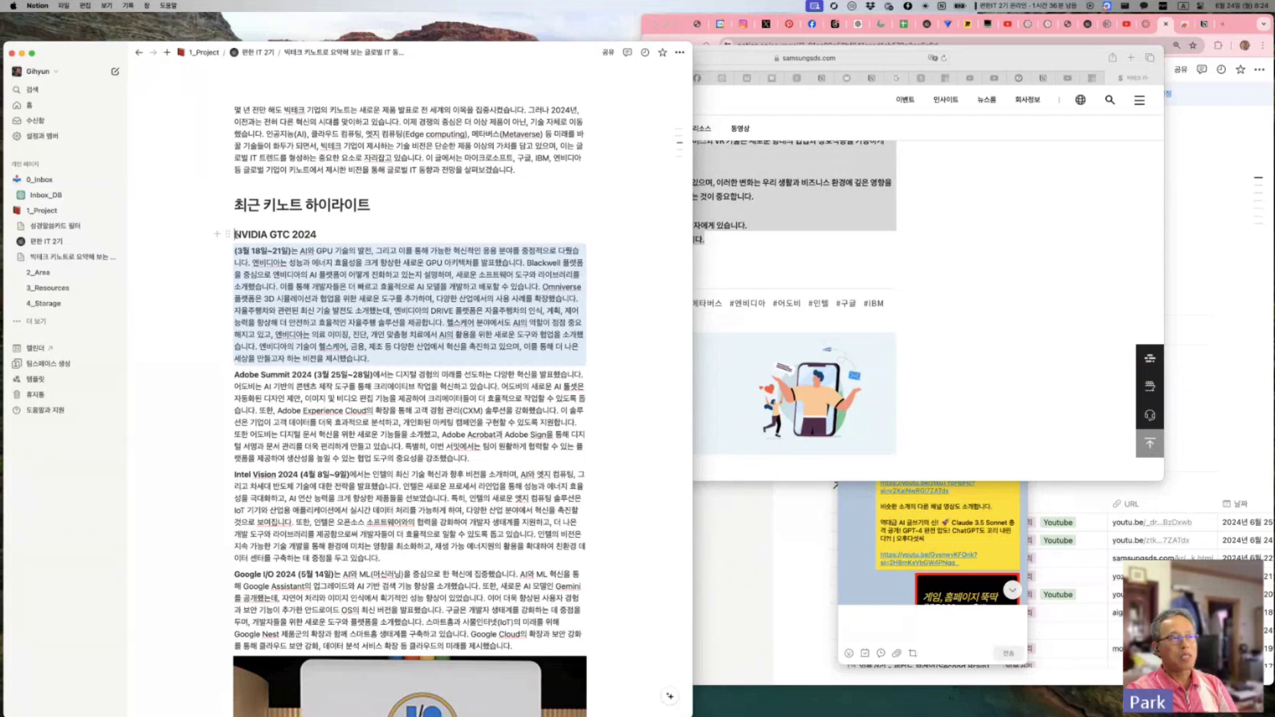
click(227, 234)
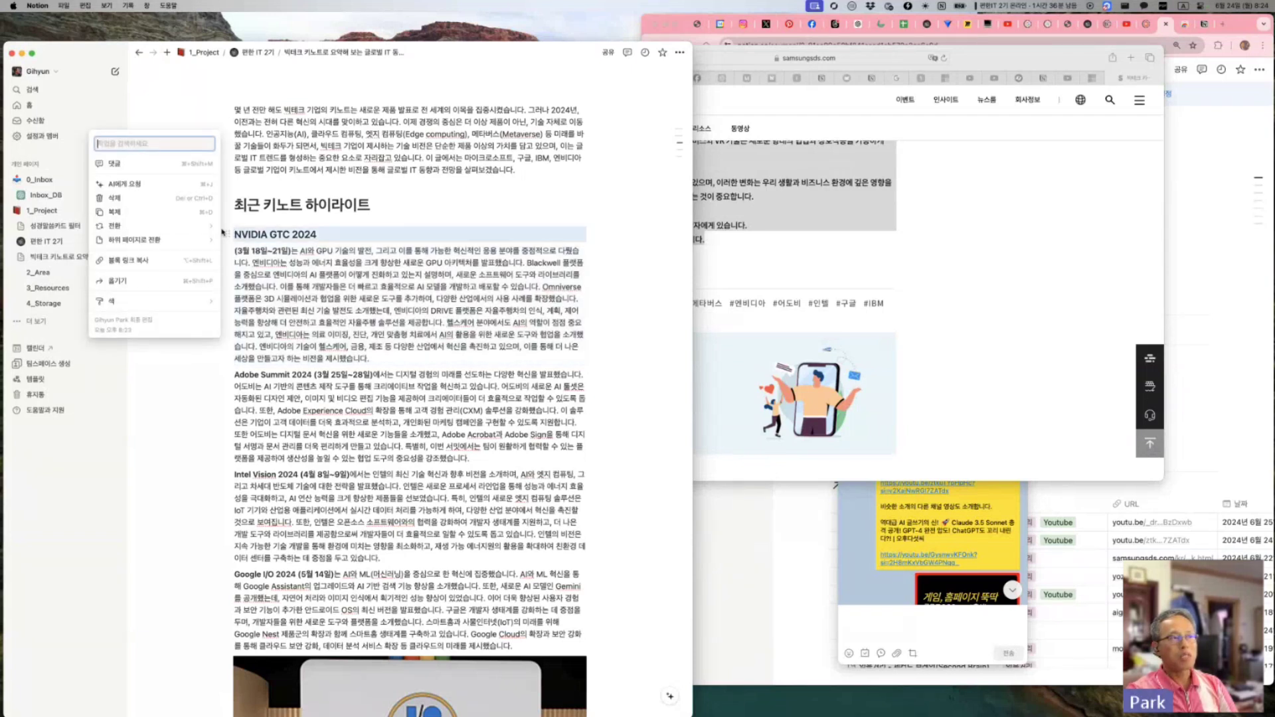
mouse_move(147, 234)
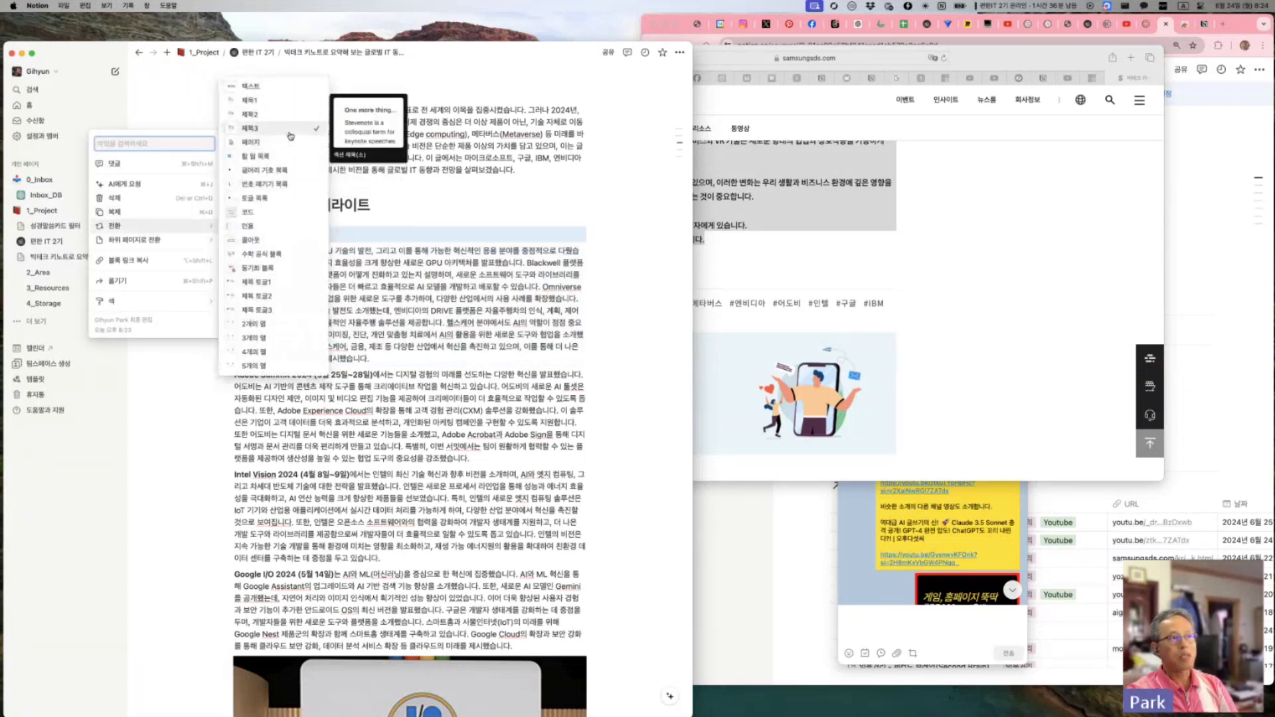
key(Escape)
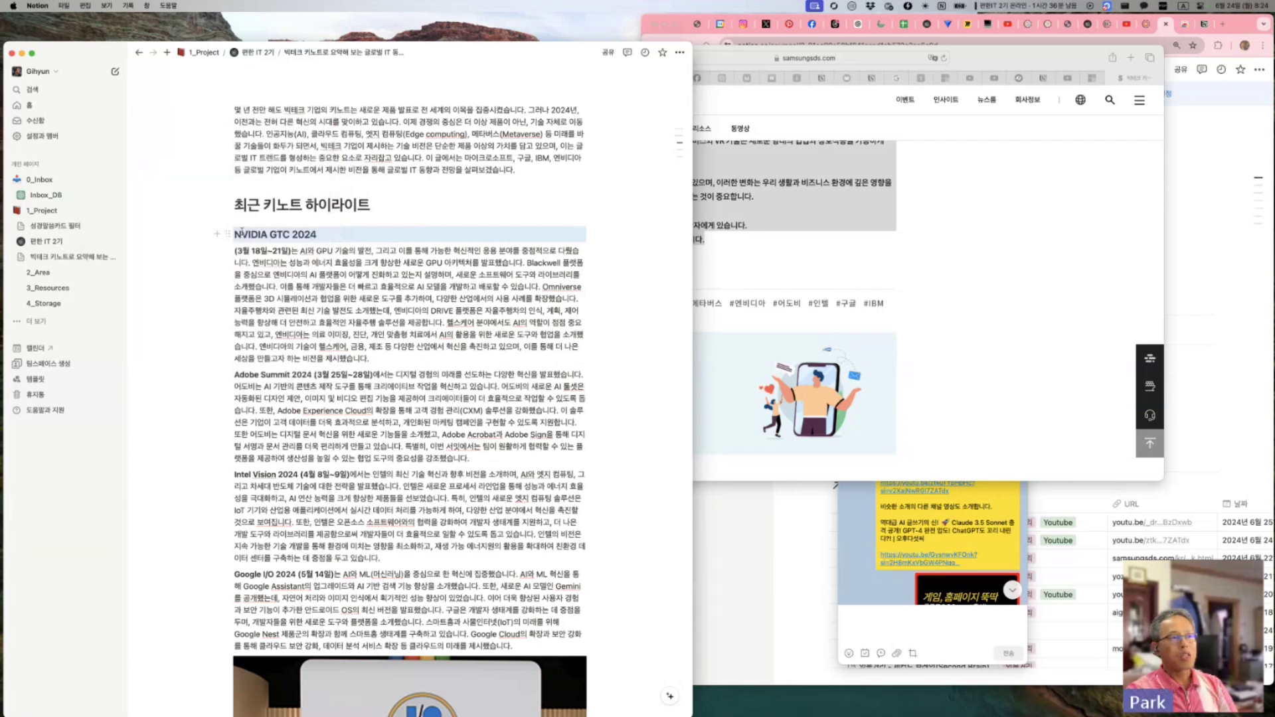
drag(235, 234, 327, 235)
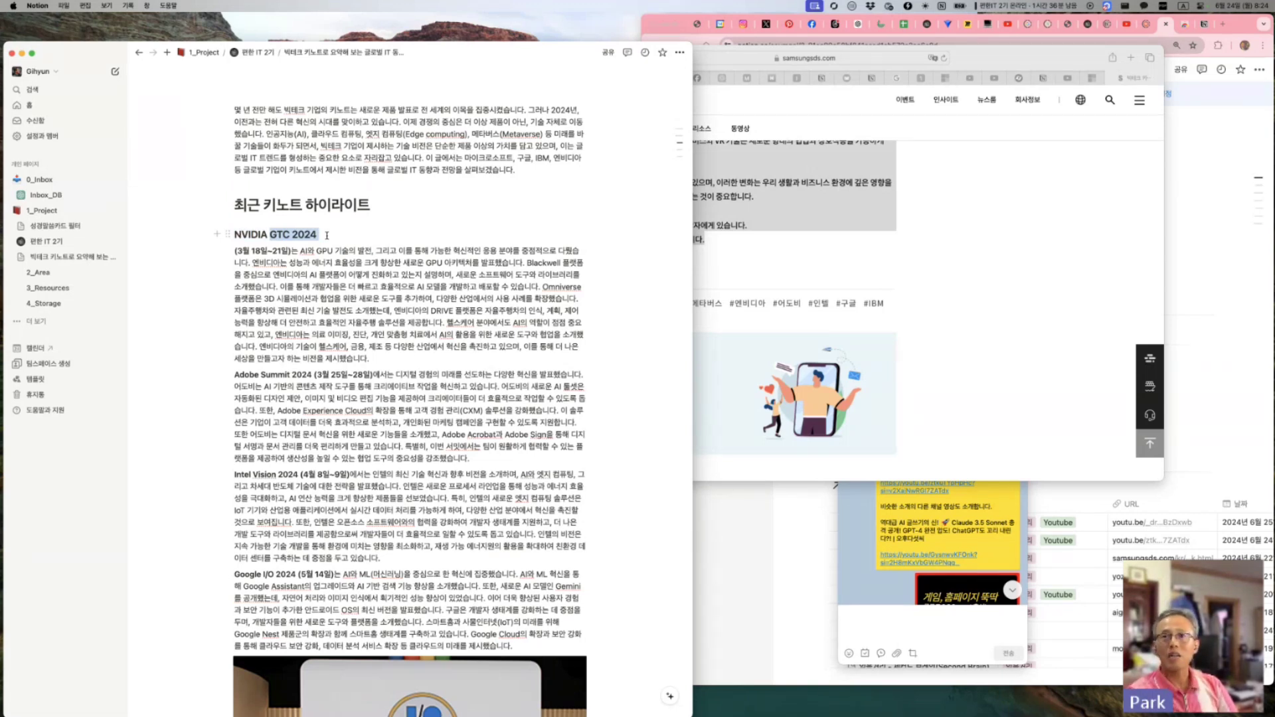
key(super+a)
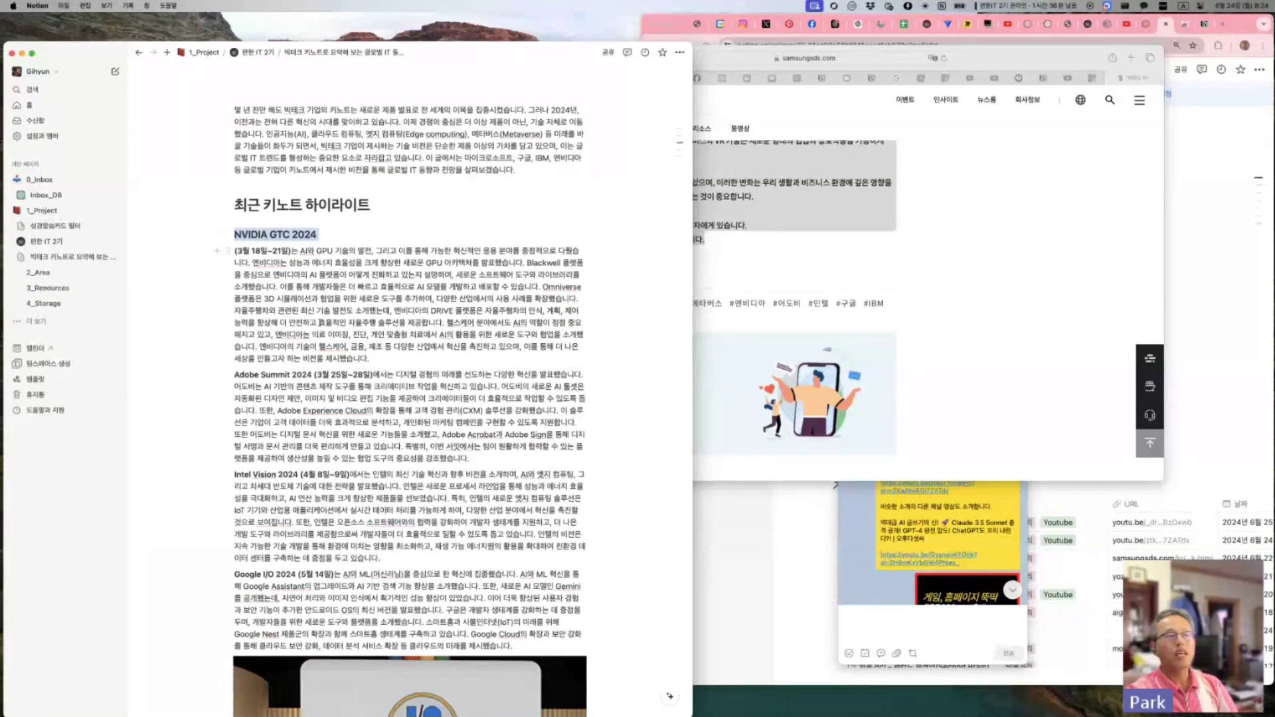
Step: Set the text colour of the whole paragraph block under NVIDIA GTC 2024 to 빨간색
click(227, 253)
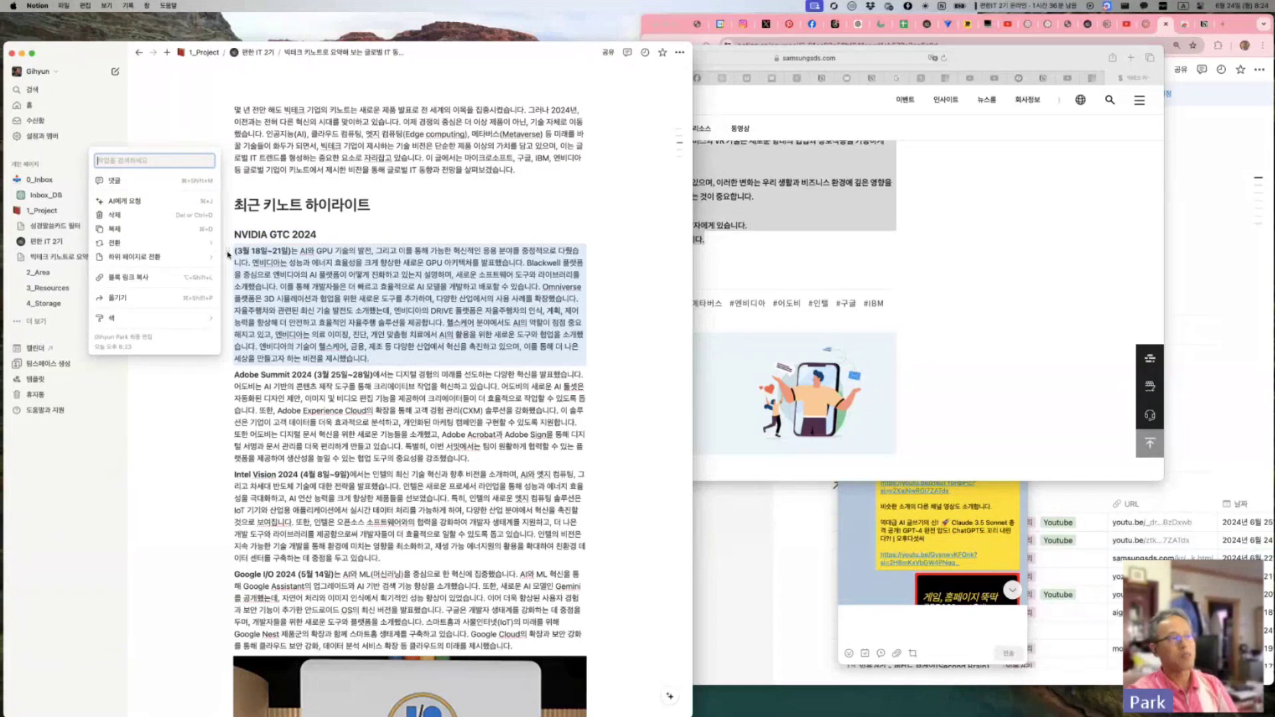
mouse_move(105, 321)
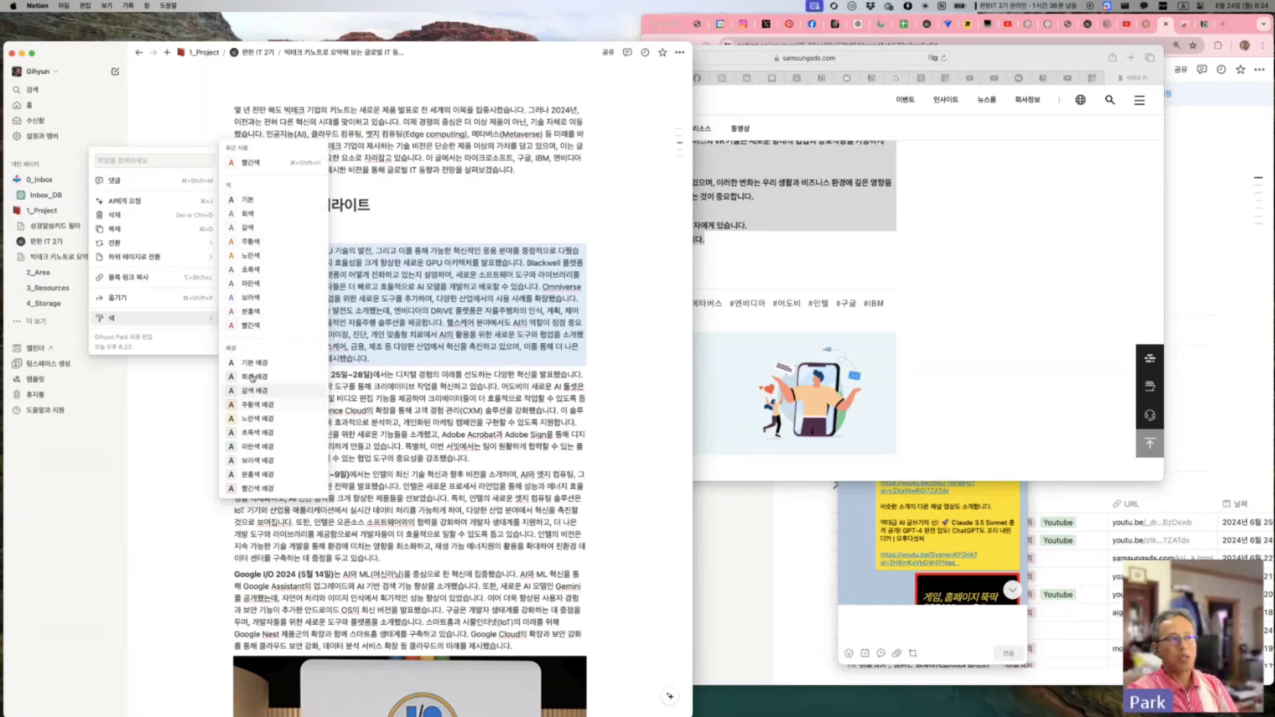
click(256, 326)
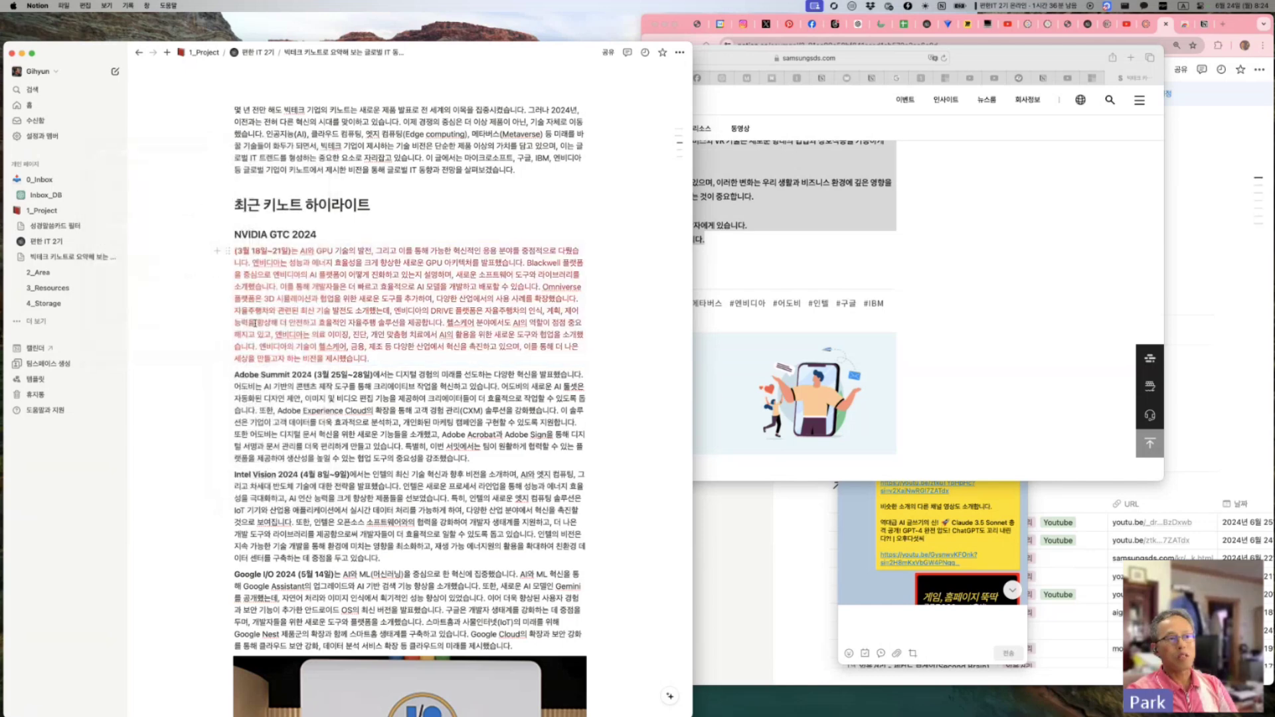
Step: Apply the 파란색 배경 colour to the paragraph block under NVIDIA GTC 2024
click(228, 251)
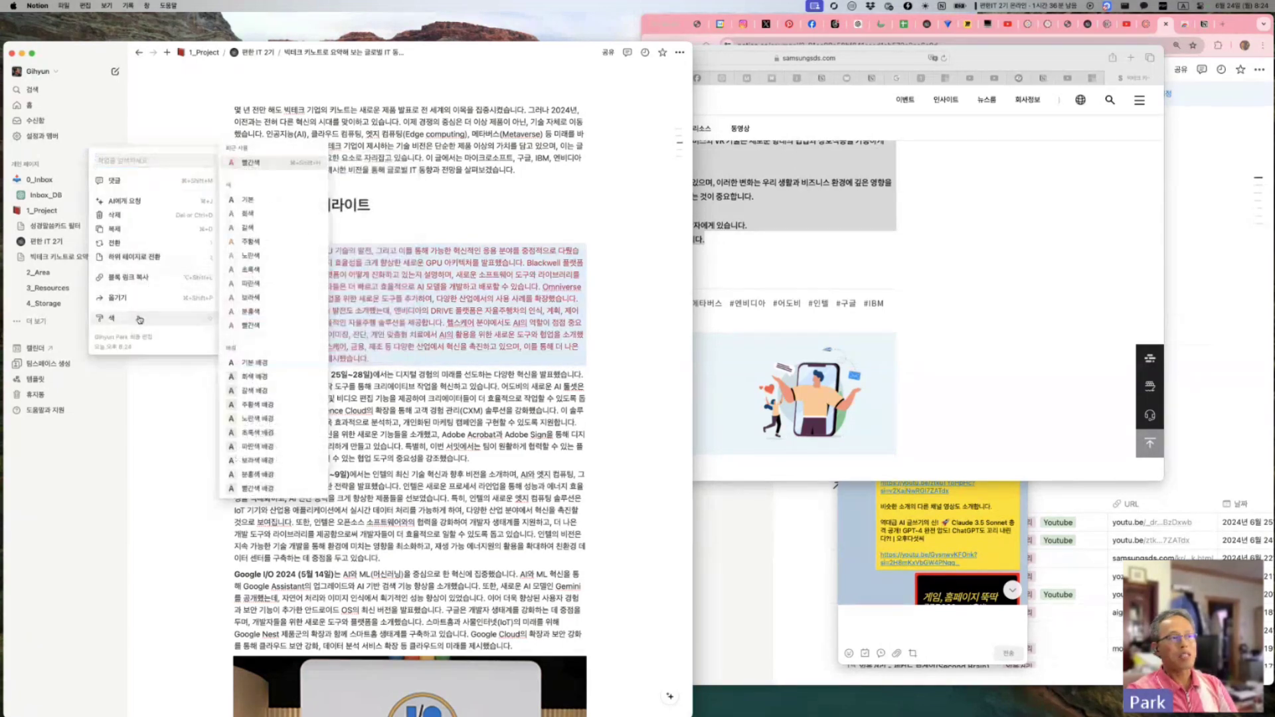
click(260, 446)
click(262, 445)
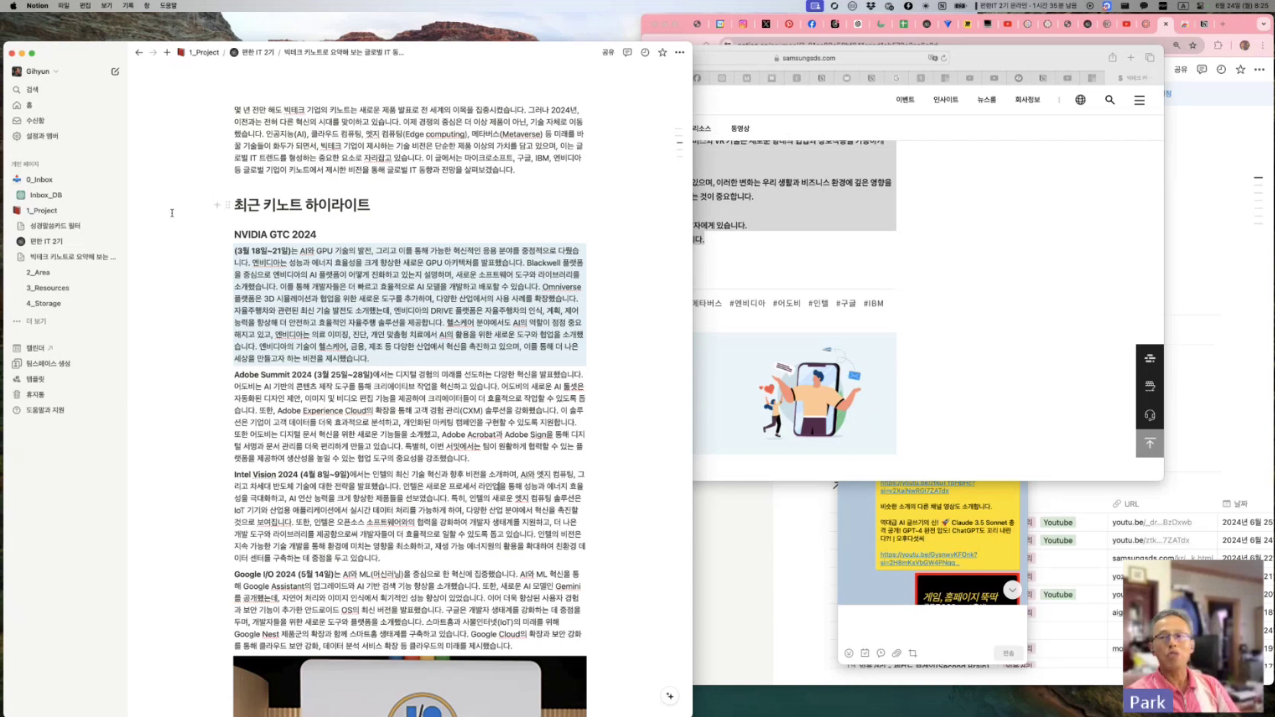
Step: Colour only the passage from 진화하고 있는지 through AI 모델을 개발 in the NVIDIA paragraph 빨간색
drag(234, 274, 463, 286)
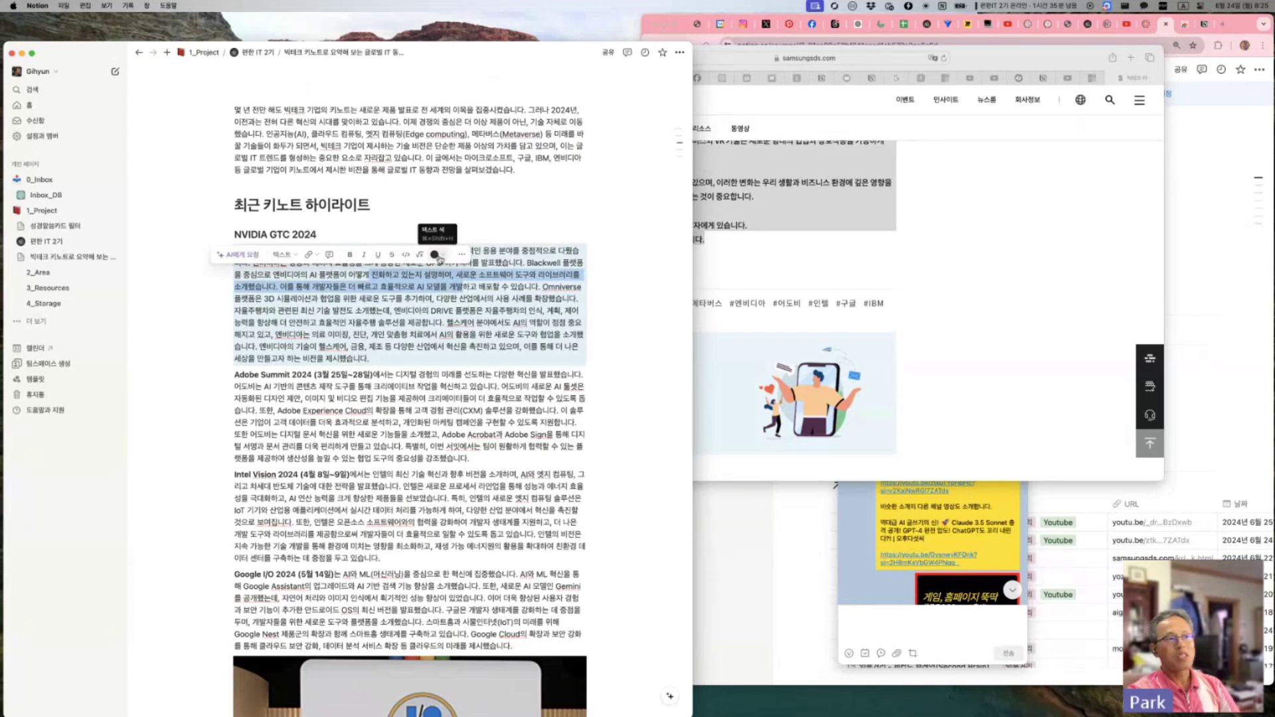
click(438, 255)
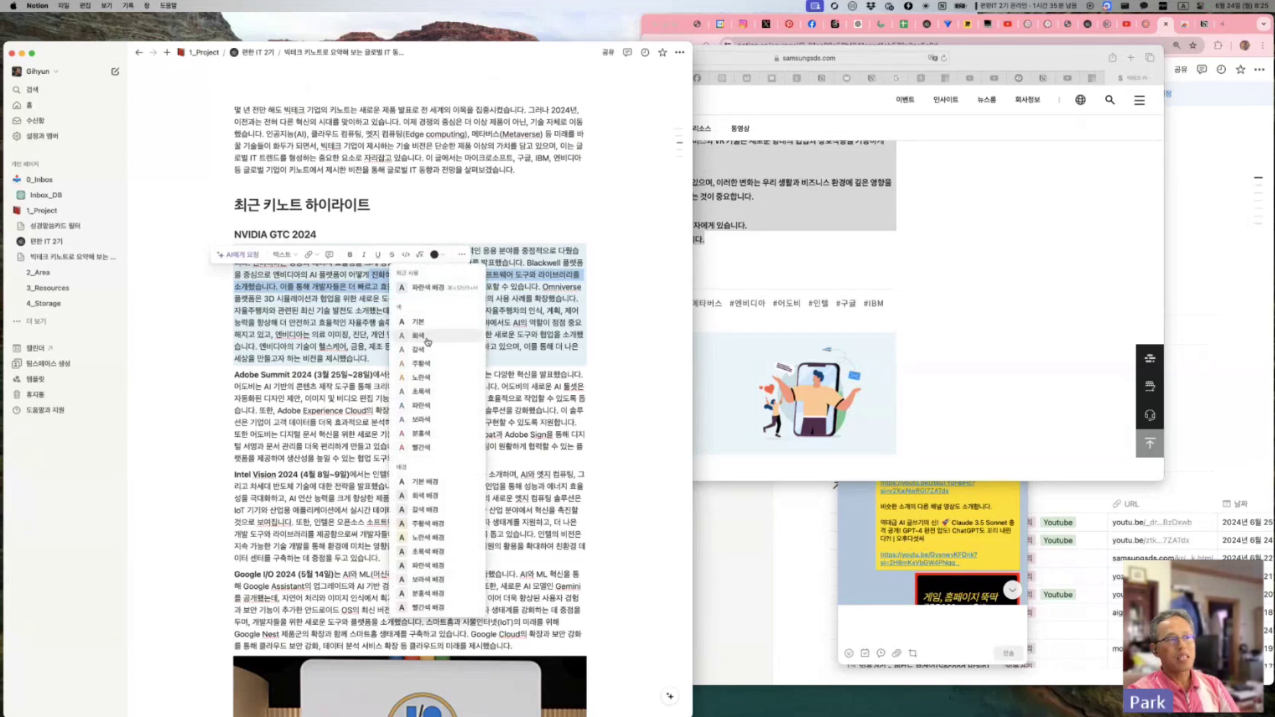
click(422, 448)
key(Escape)
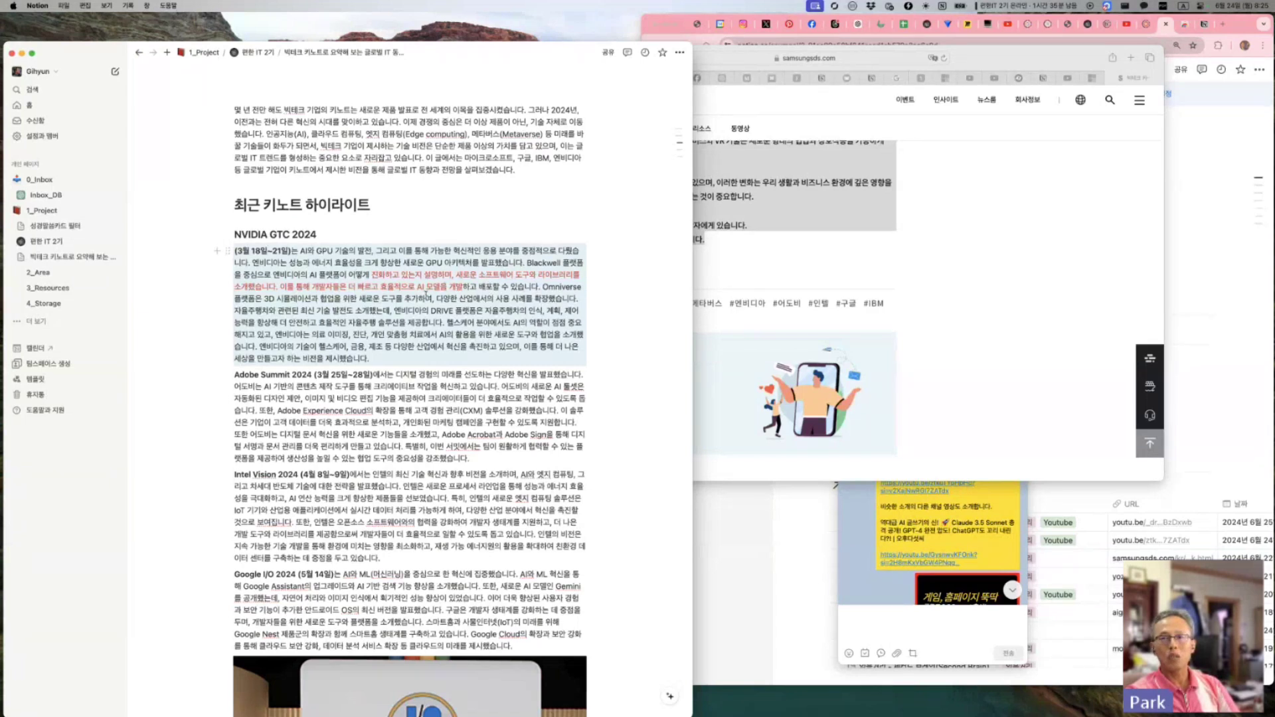
Step: Select all the text inside the NVIDIA paragraph and set its text colour to 빨간색
drag(383, 359, 235, 251)
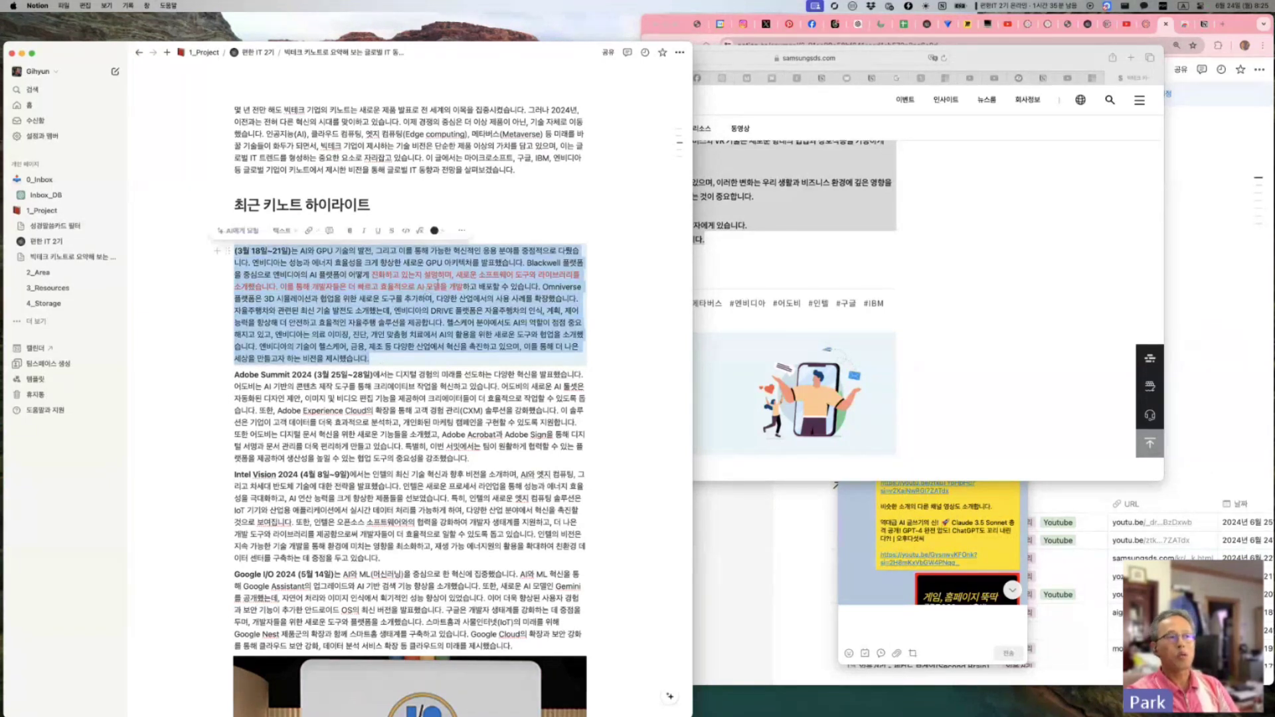
click(435, 230)
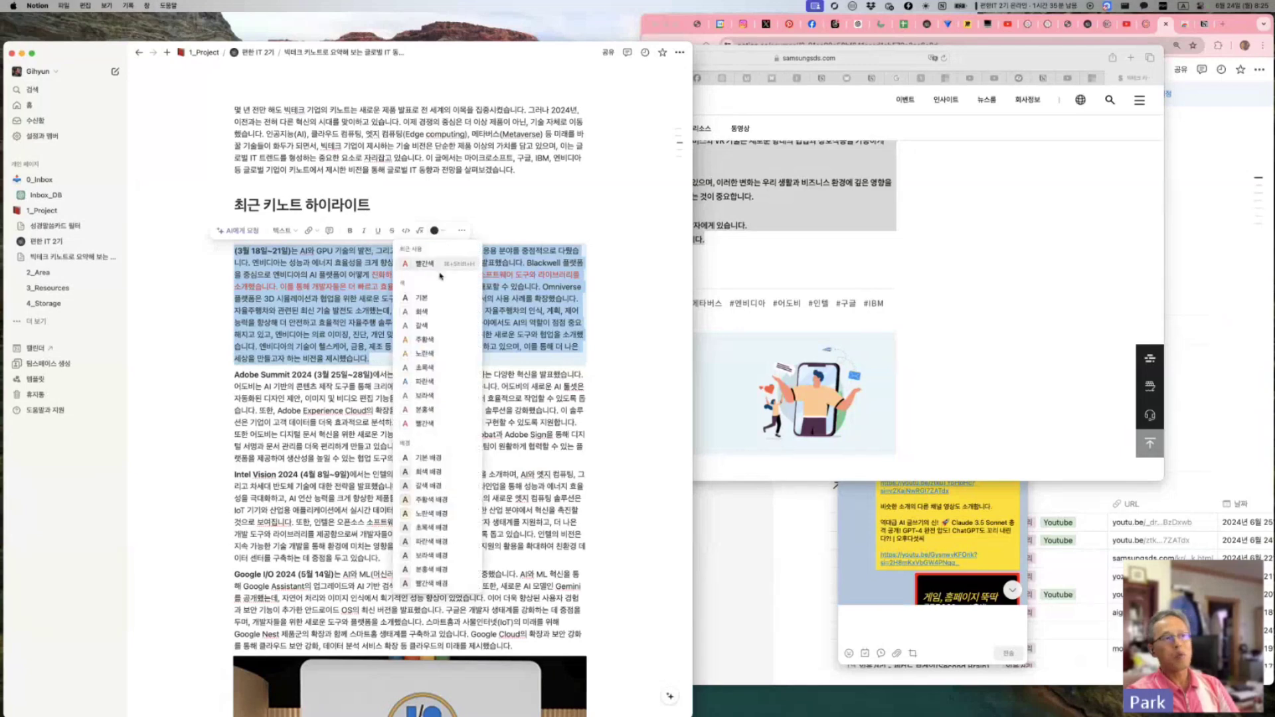
click(424, 423)
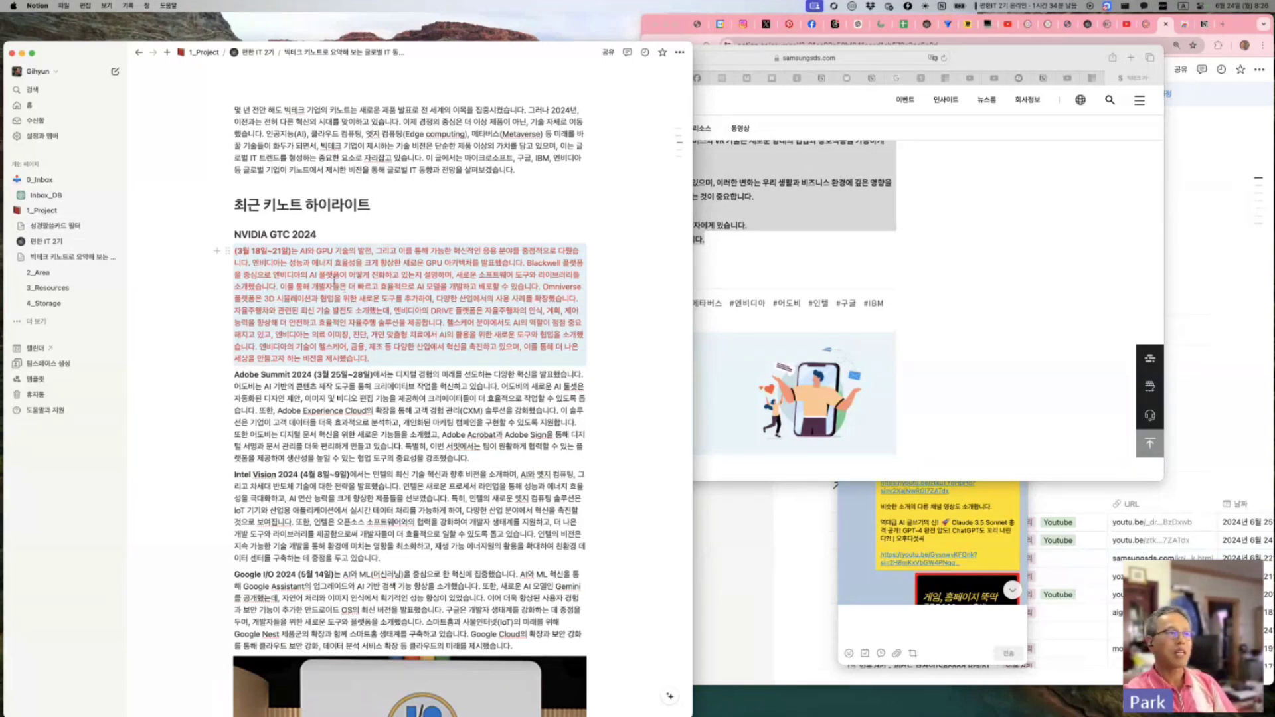
Step: Return to the 편한 IT 2기 page, then switch to Safari and show the article 일잘러 마케터는 ‘AI’ 이렇게 활용합니다 in reader view
scroll(369, 345, up, 10)
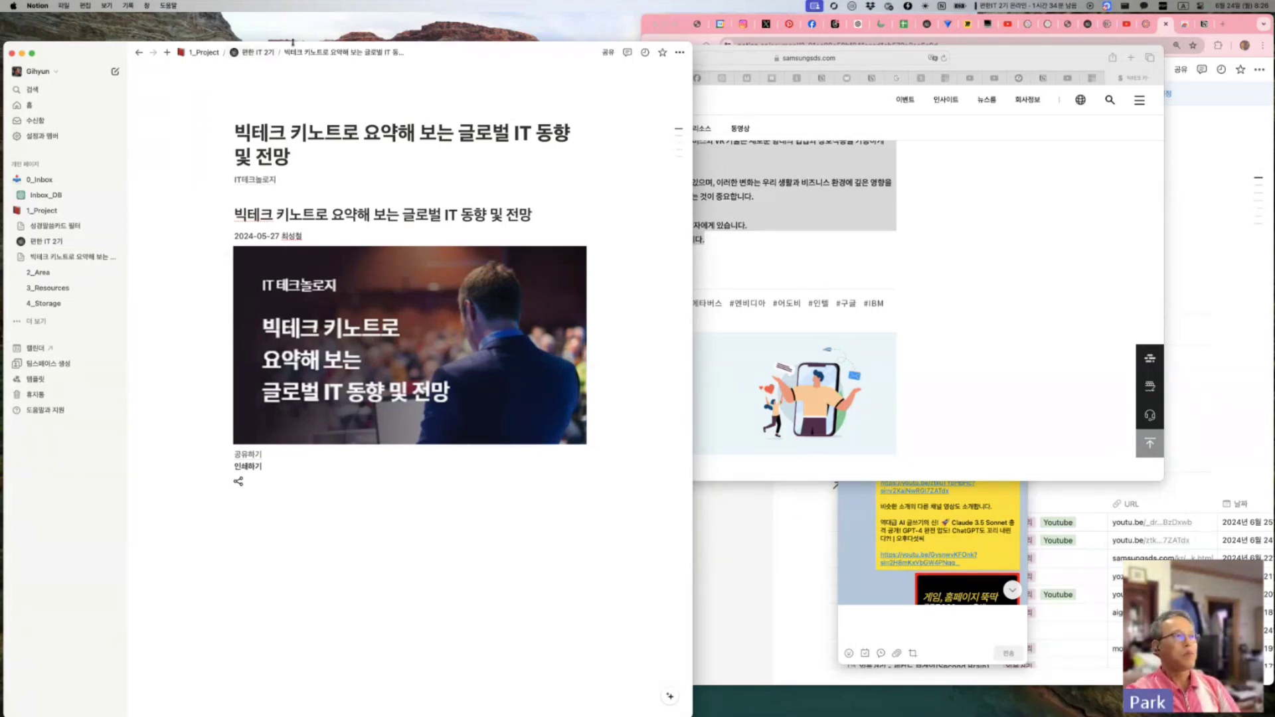
click(255, 52)
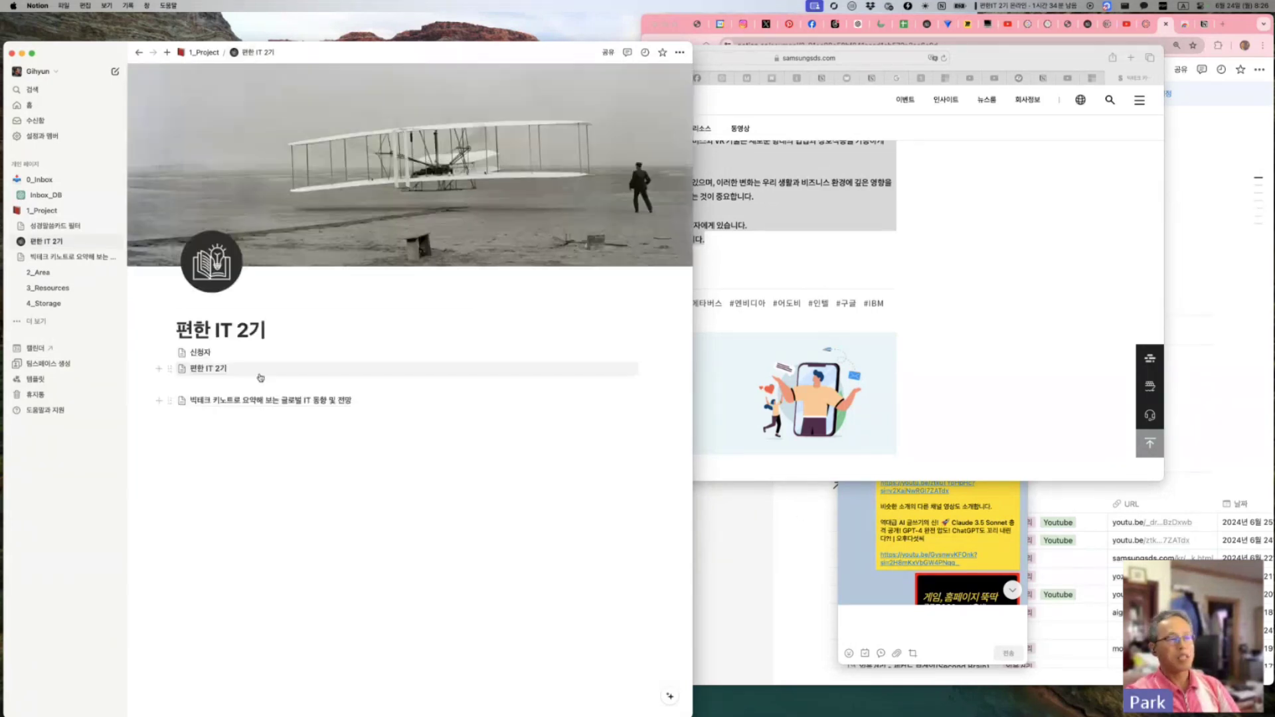
click(857, 556)
click(961, 318)
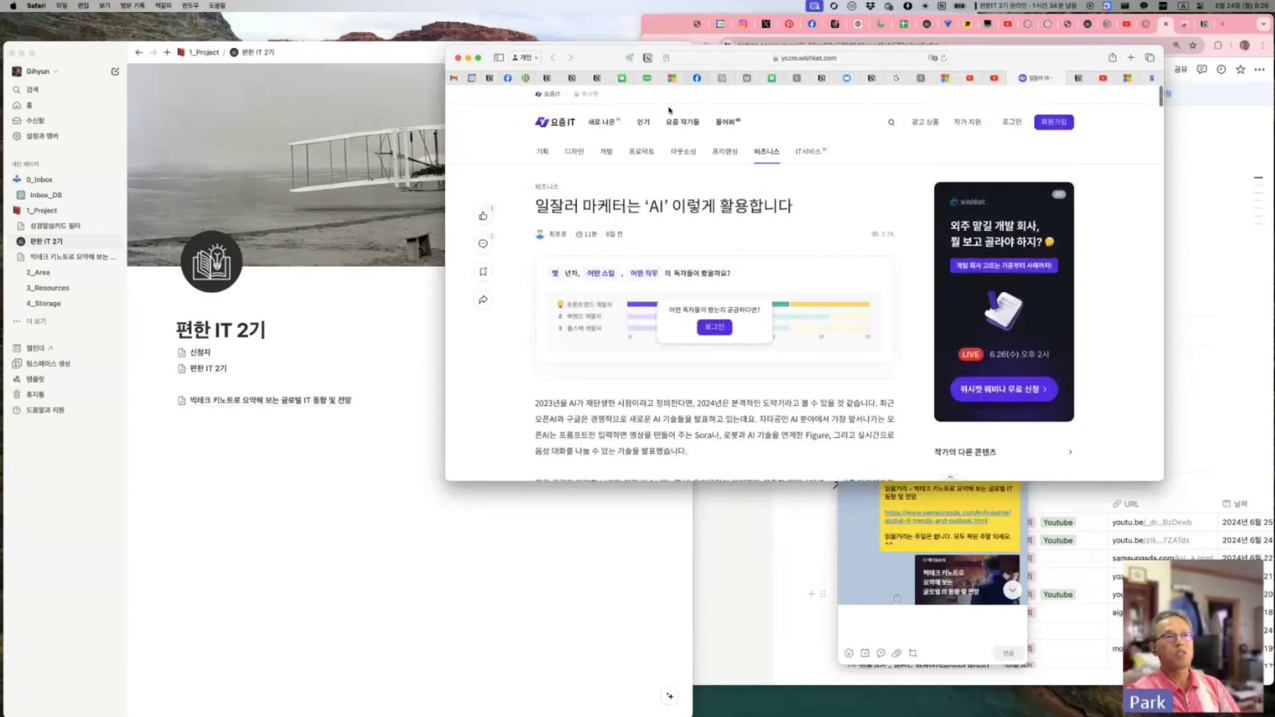
click(666, 58)
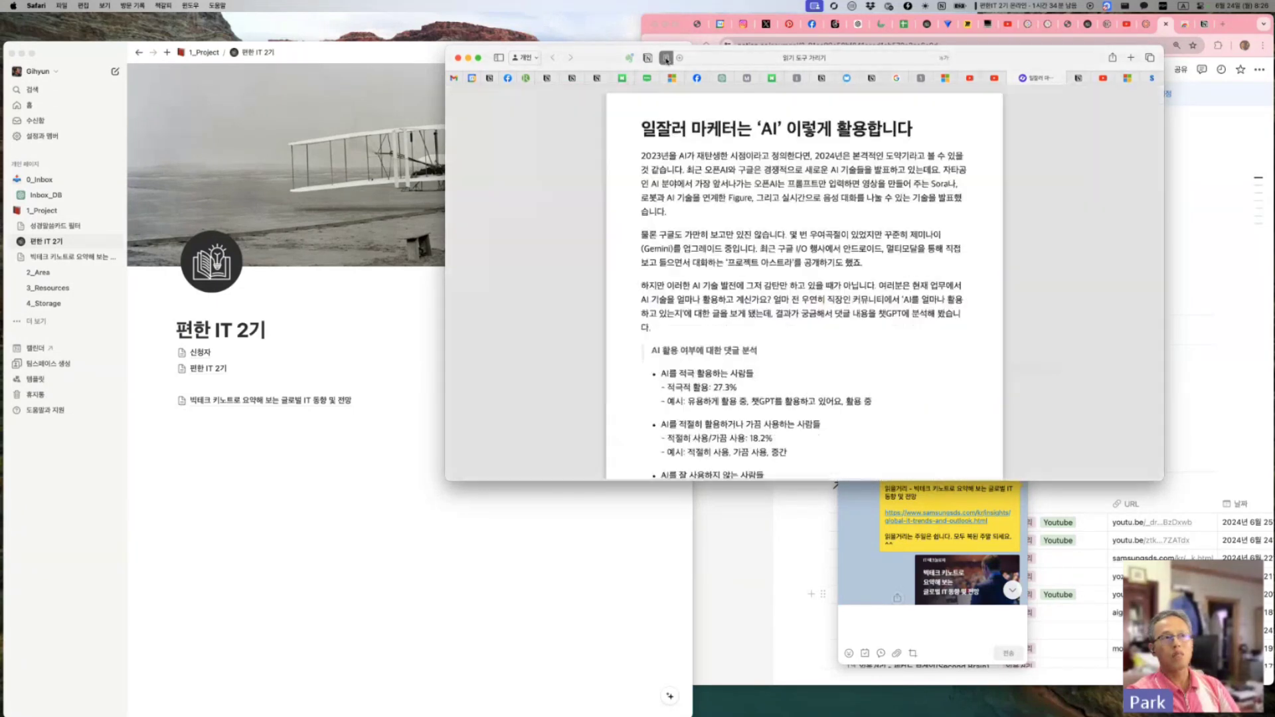
Step: Skim the article in reader view, then select and copy its entire content
scroll(818, 247, down, 20)
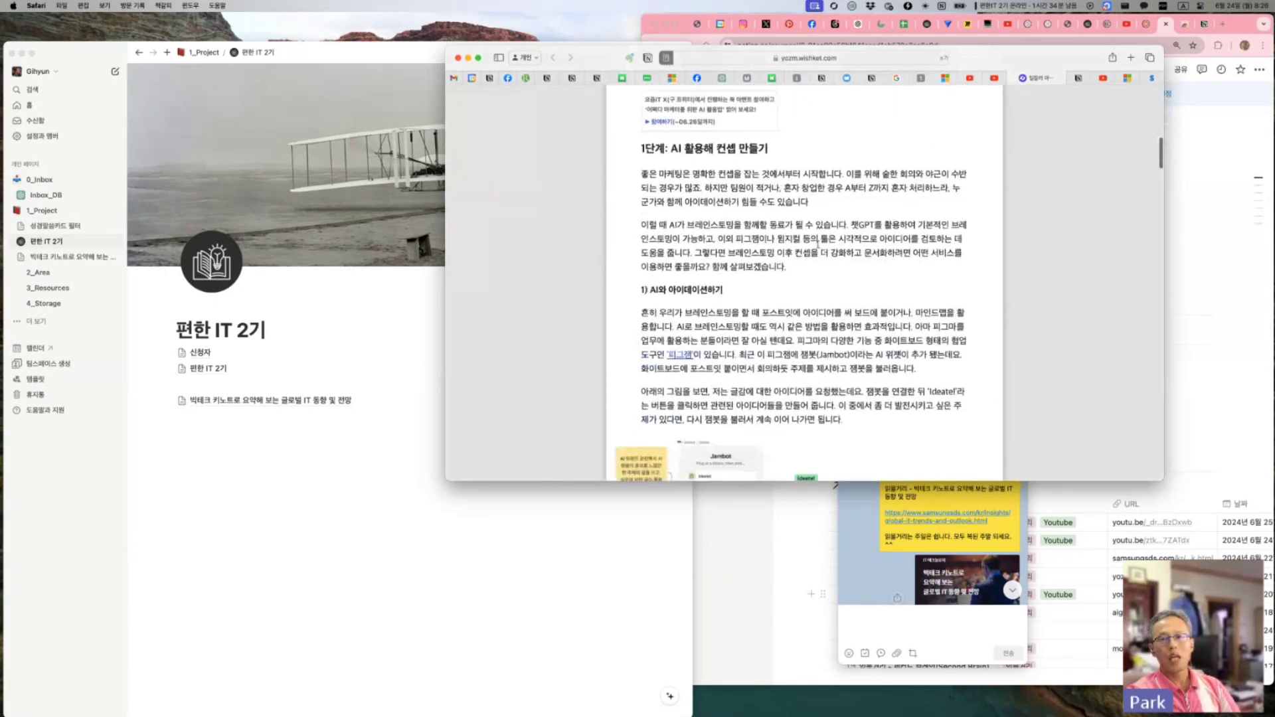
scroll(819, 248, down, 5)
scroll(819, 247, up, 8)
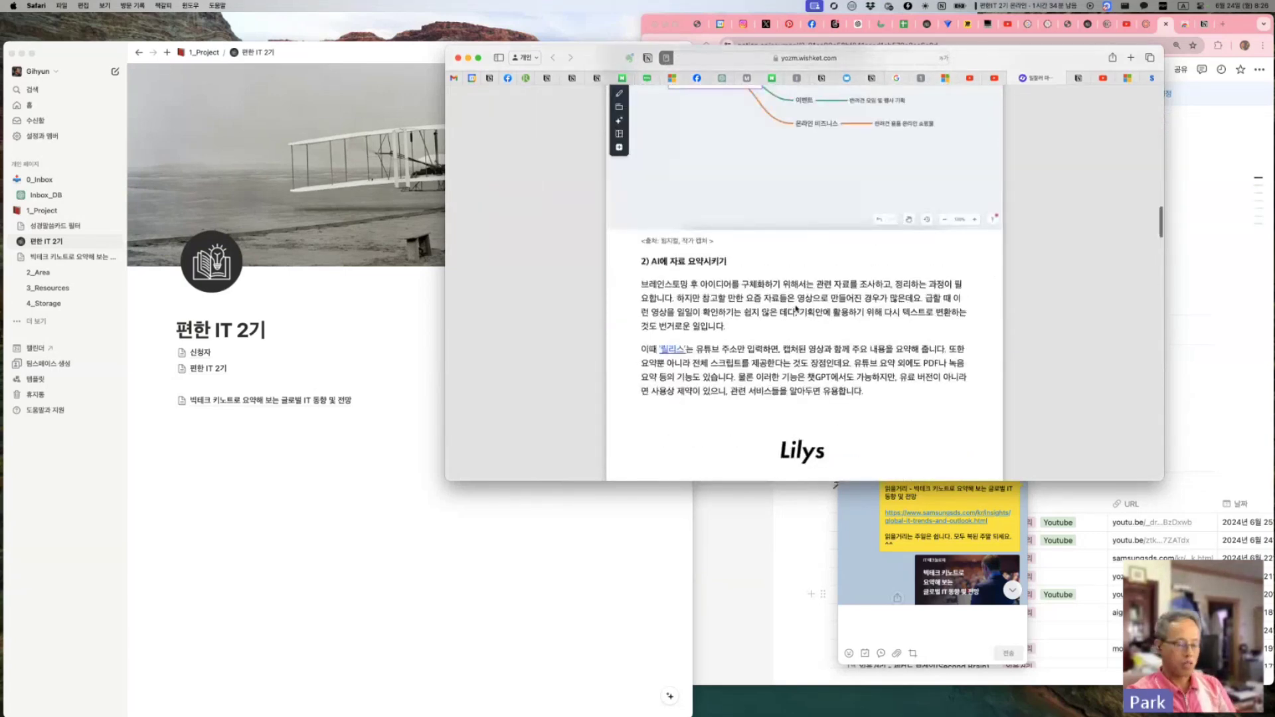
key(super+a)
Step: Switch to Notion, create a subpage below the existing page links on 편한 IT 2기, and paste the copied article into its body
click(282, 497)
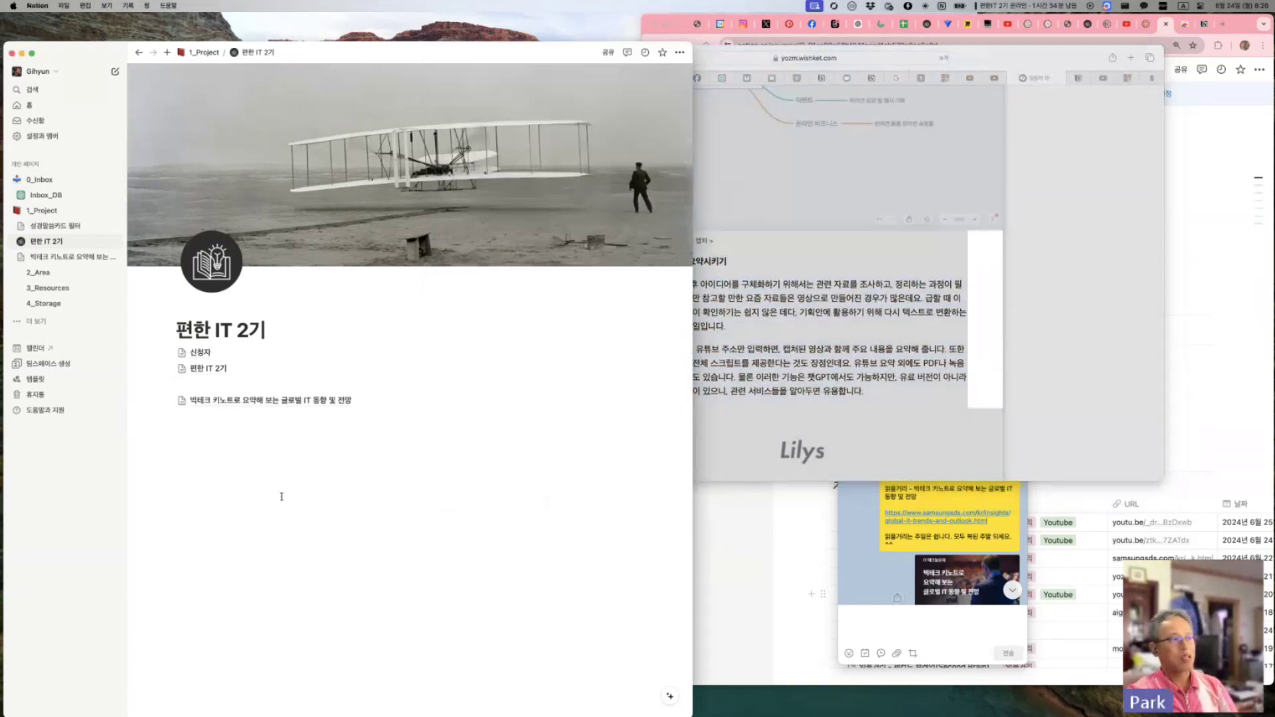
click(237, 430)
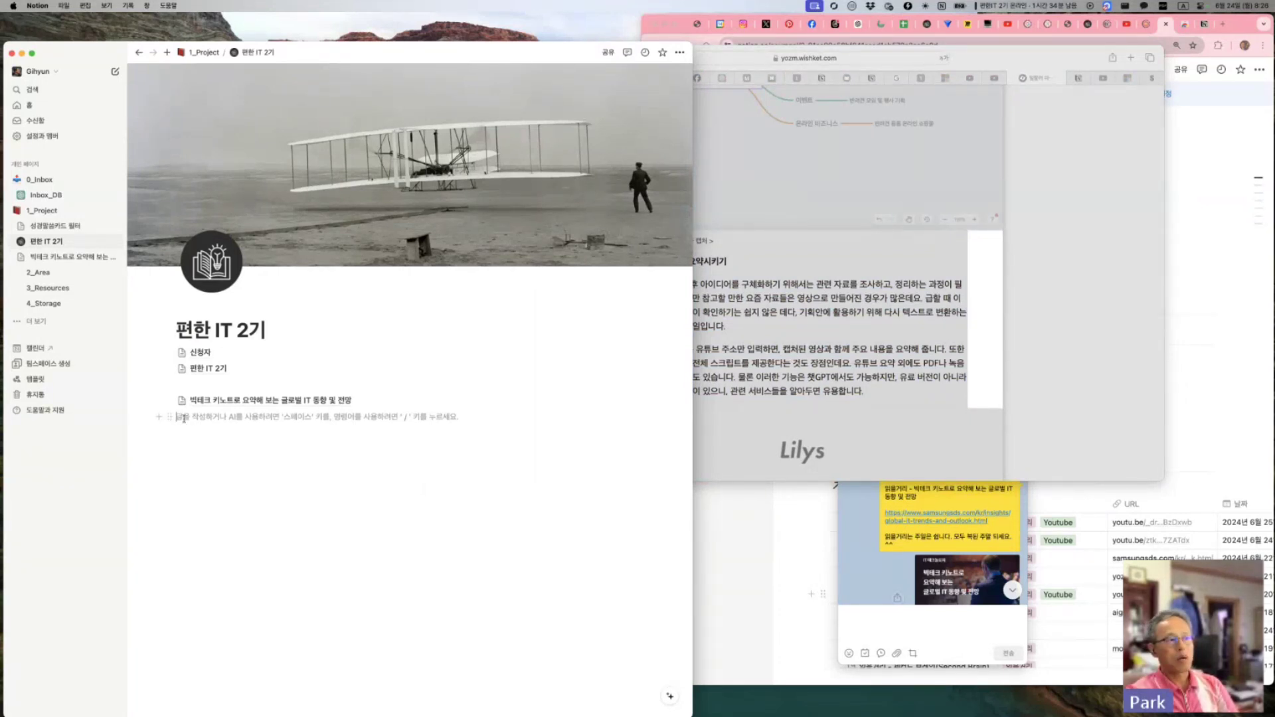
text(/)
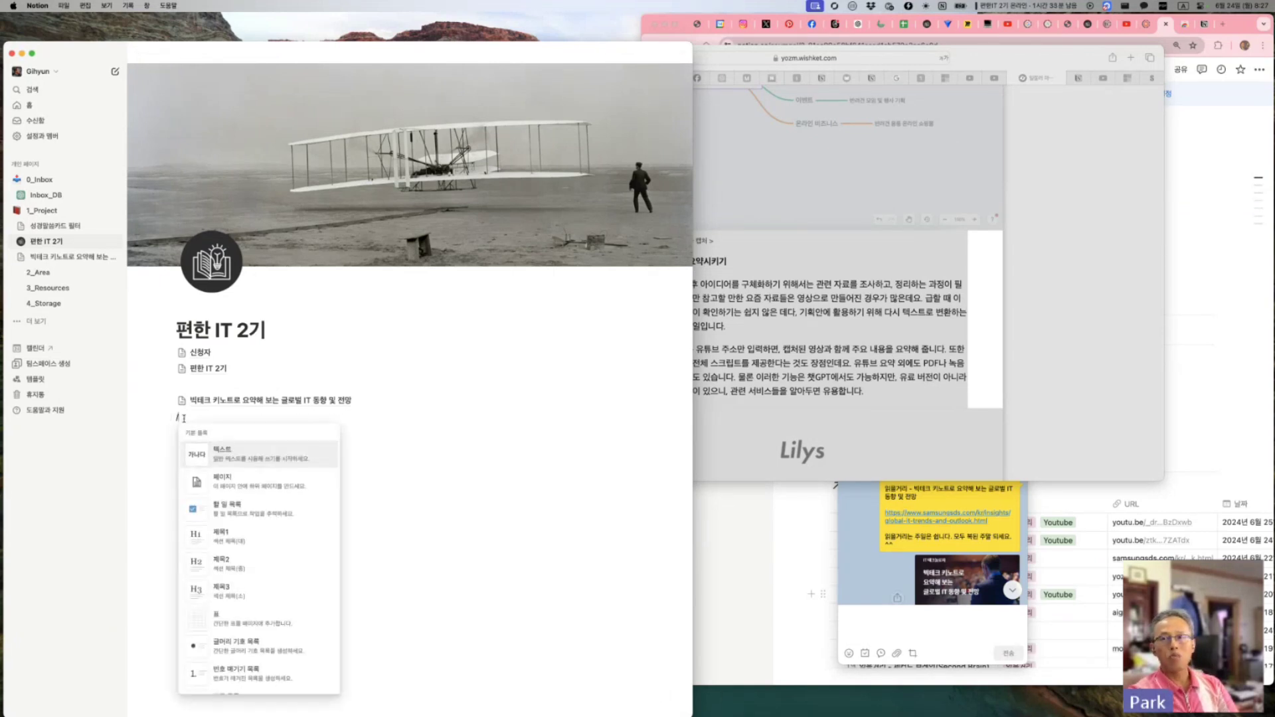
text(페이)
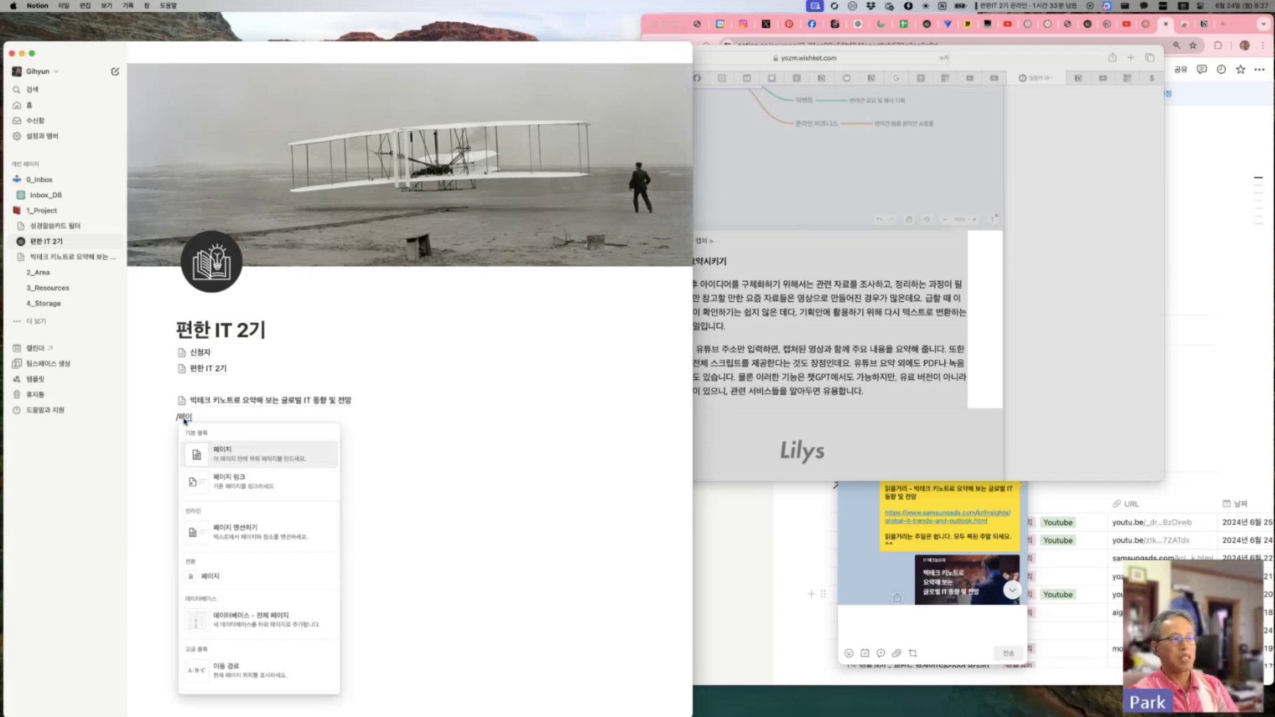
click(208, 454)
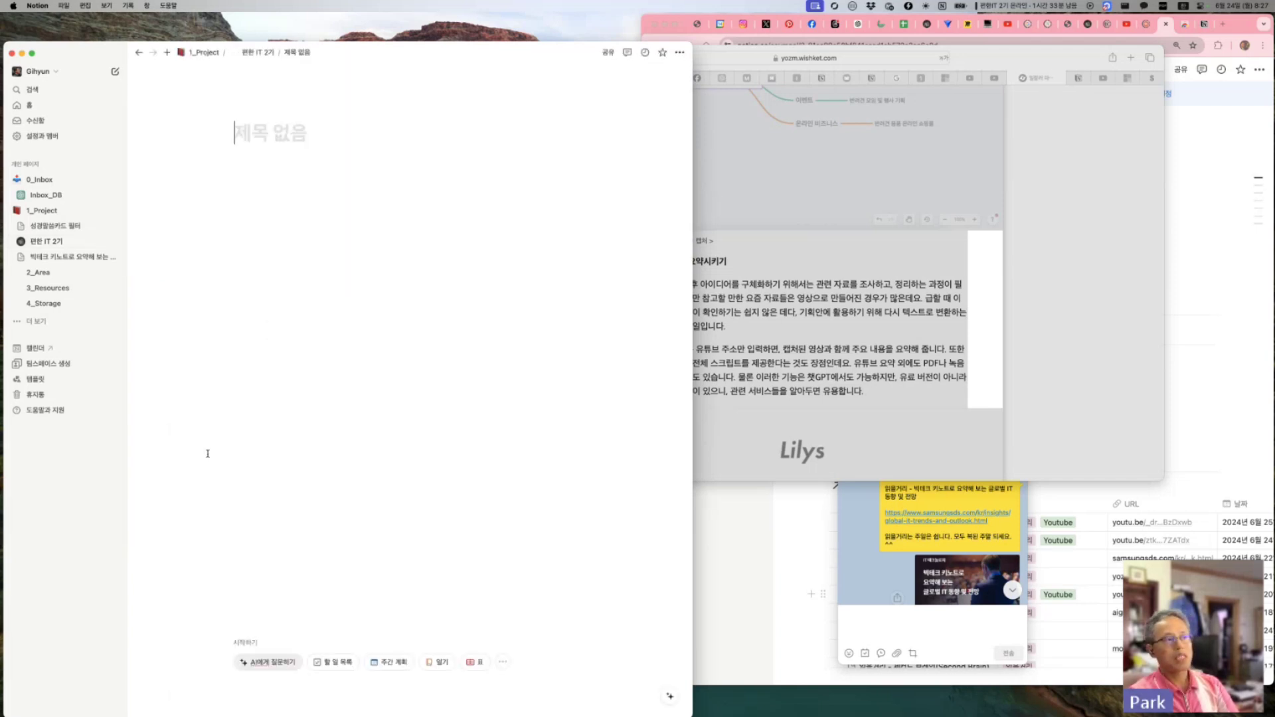
click(283, 173)
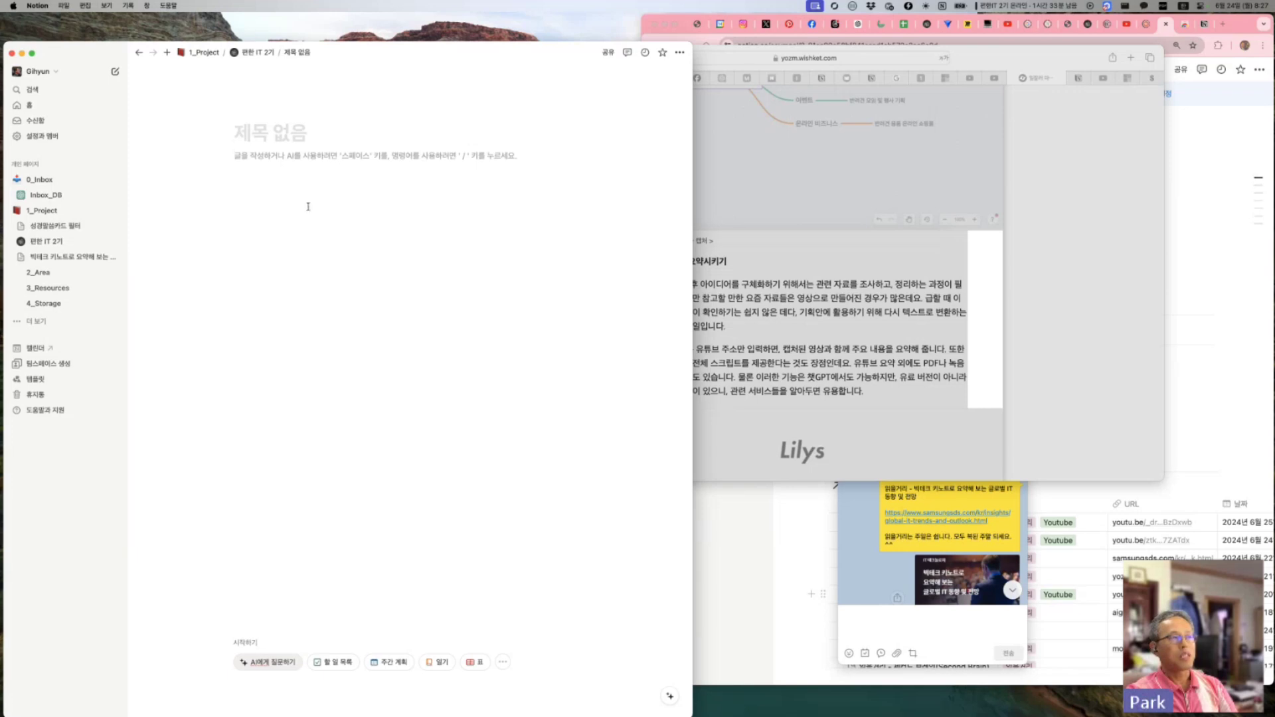
key(super+v)
Step: Title the new page 일잘러 마케터는 ‘AI’ 이렇게 활용합니다, copied from the pasted article's top heading
drag(494, 178, 286, 133)
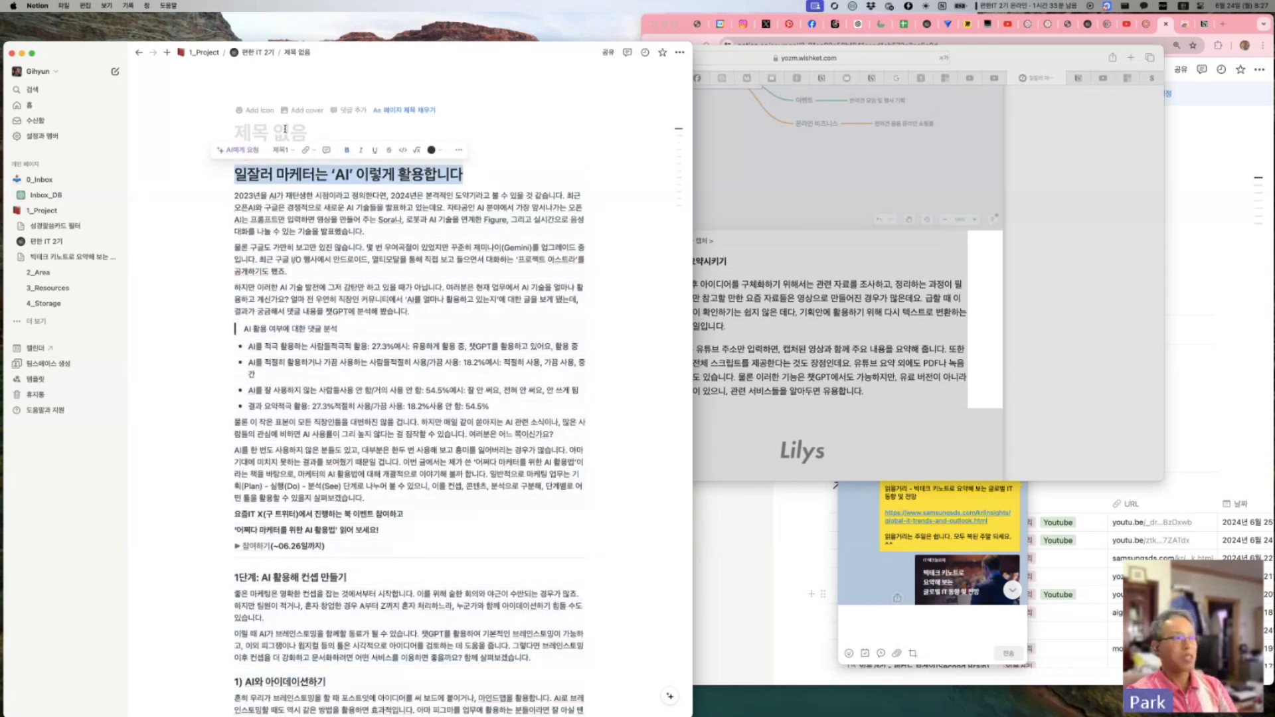
key(super+c)
click(285, 129)
key(super+v)
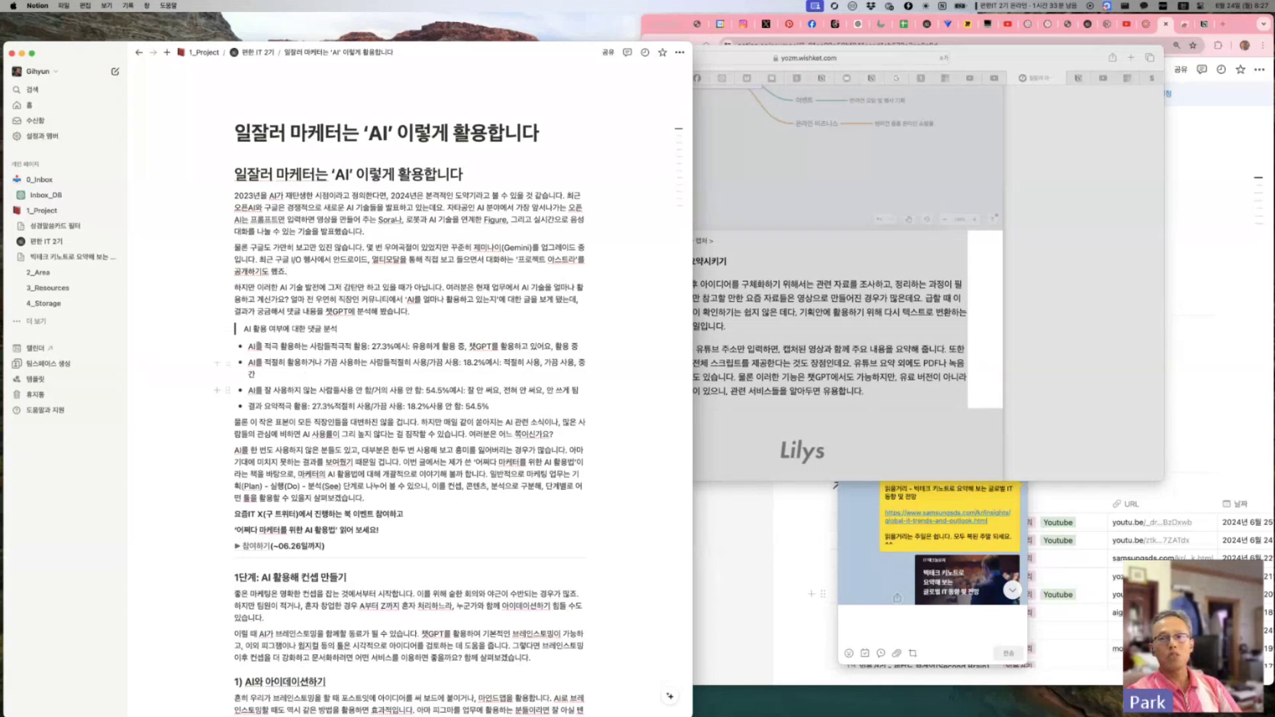
Step: Add a cover to the article page and browse the gallery of built-in cover images
mouse_move(256, 114)
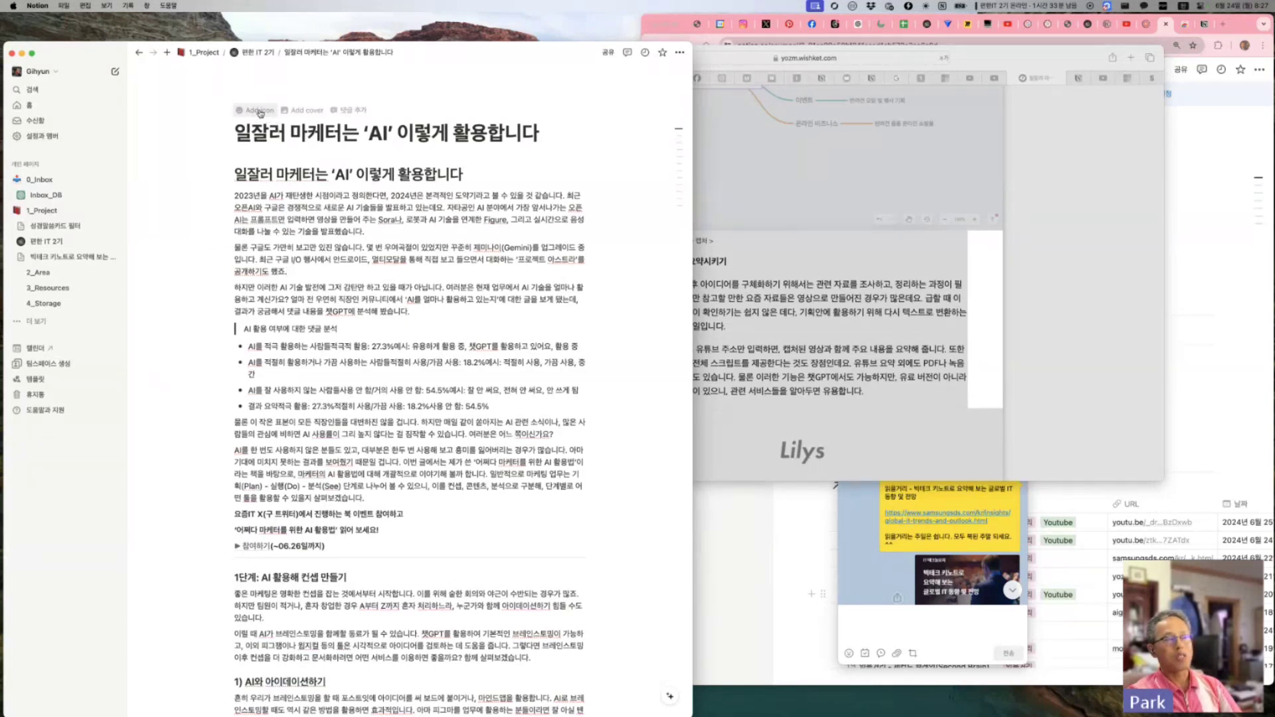
click(310, 112)
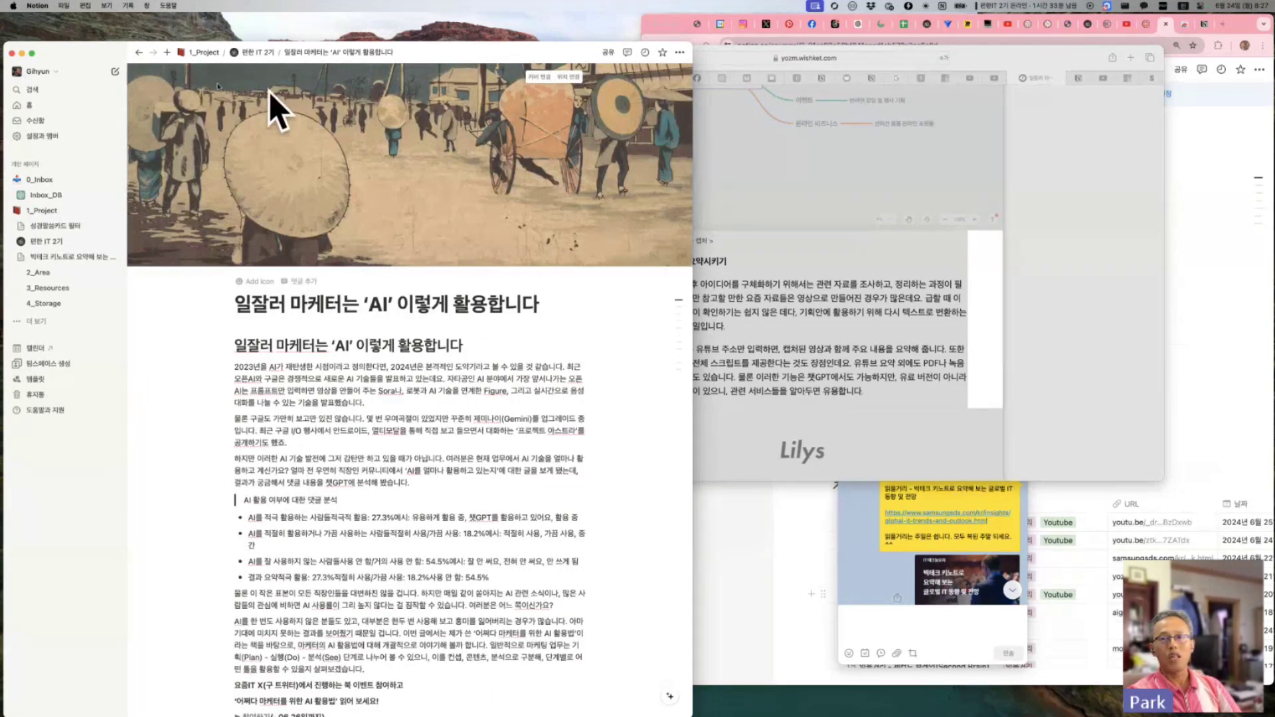
click(542, 77)
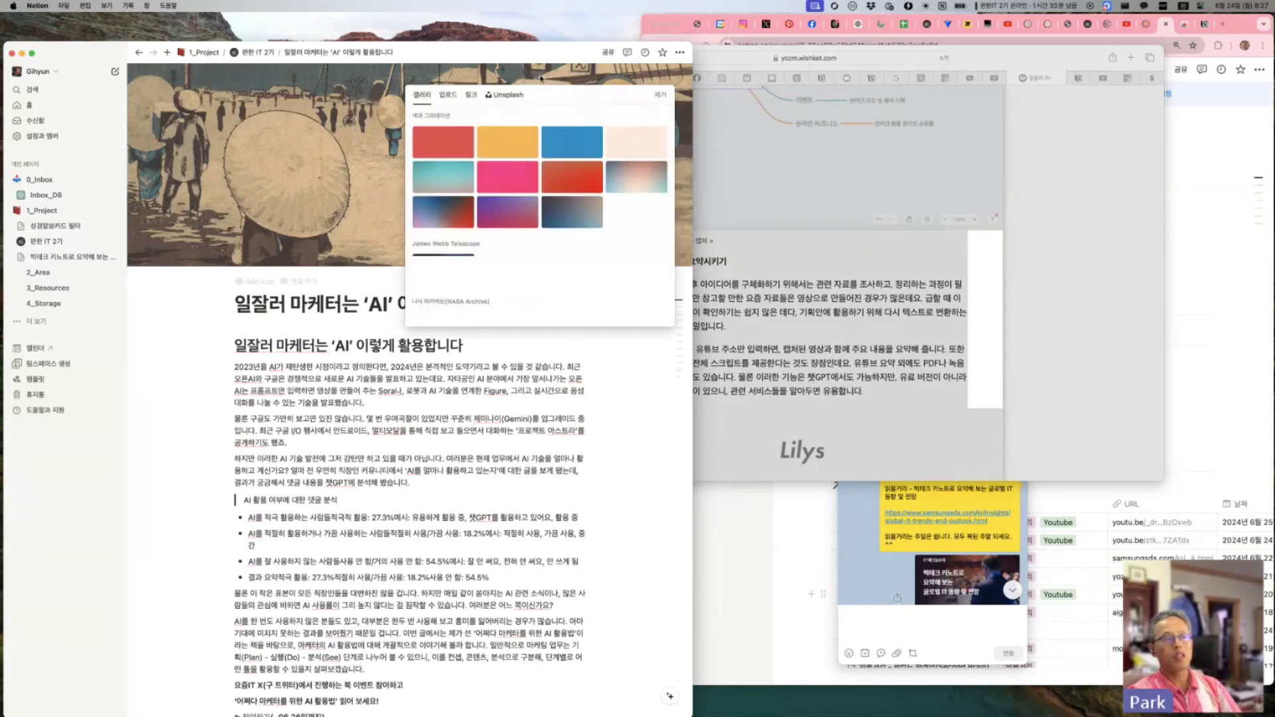
scroll(534, 174, down, 10)
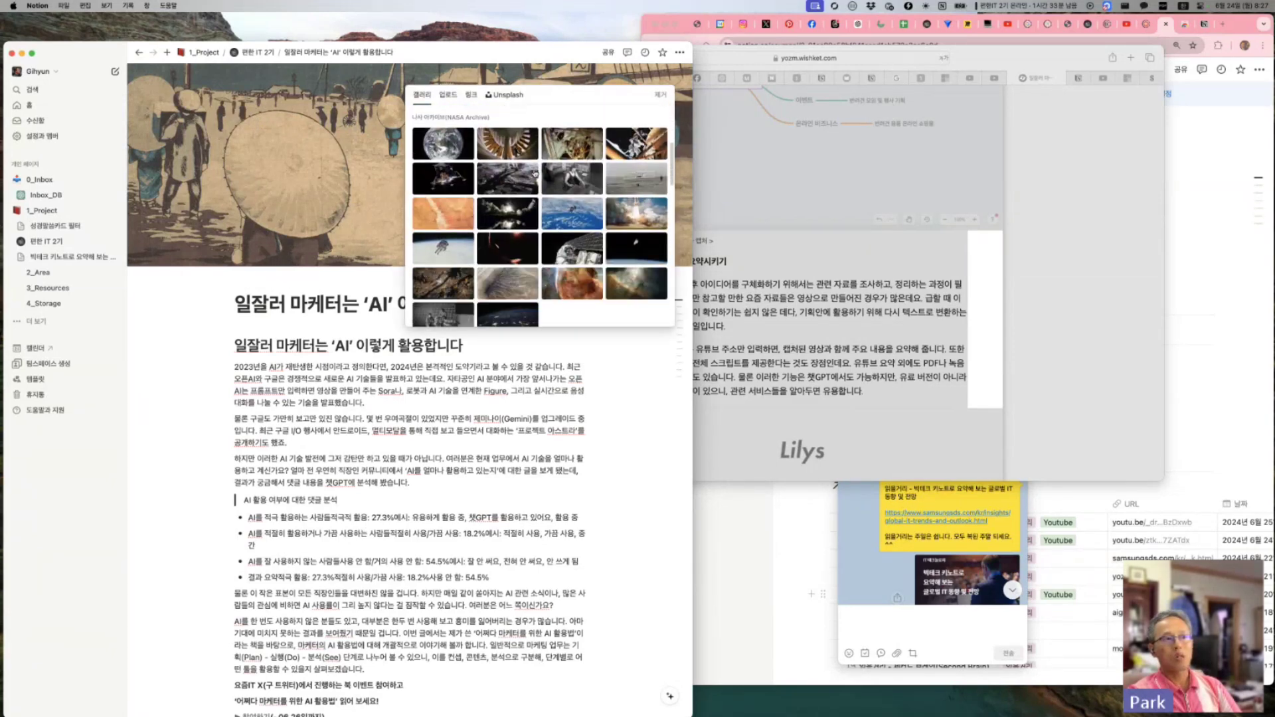
scroll(534, 174, down, 5)
scroll(535, 173, up, 10)
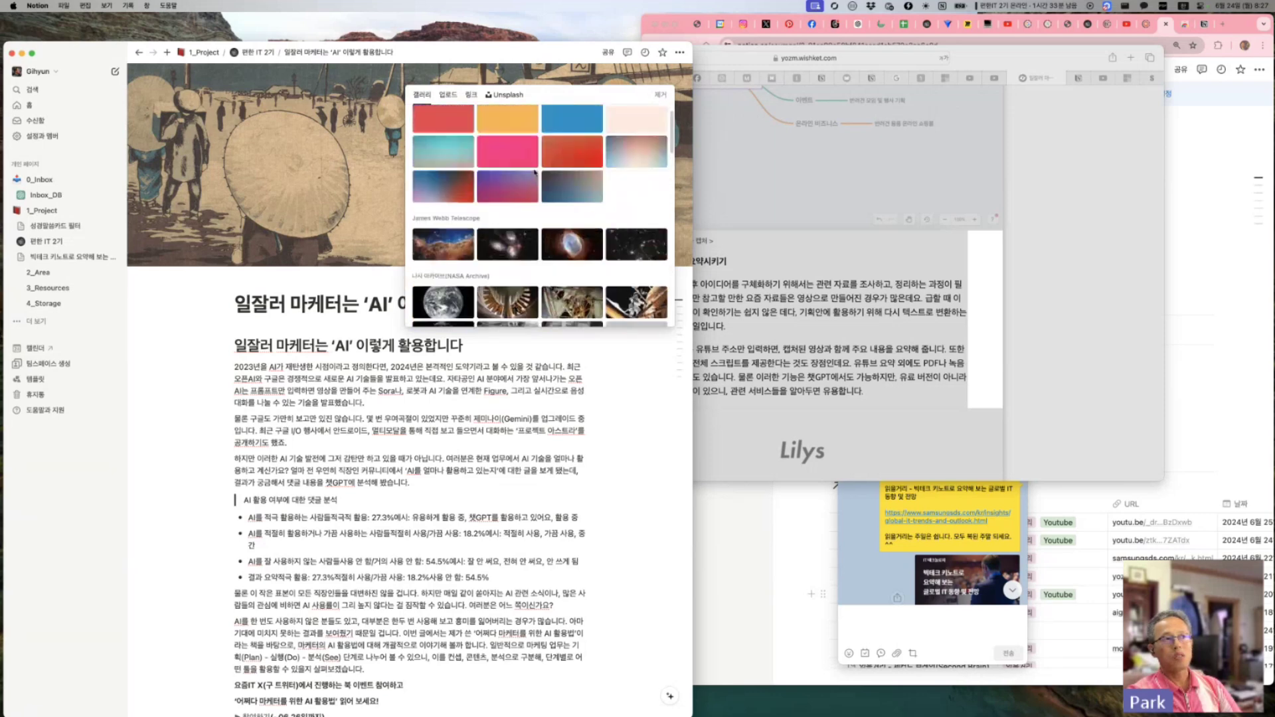
Step: Search Unsplash for marketer and set the cover to the photo of a man wearing headphones behind a laptop
click(508, 95)
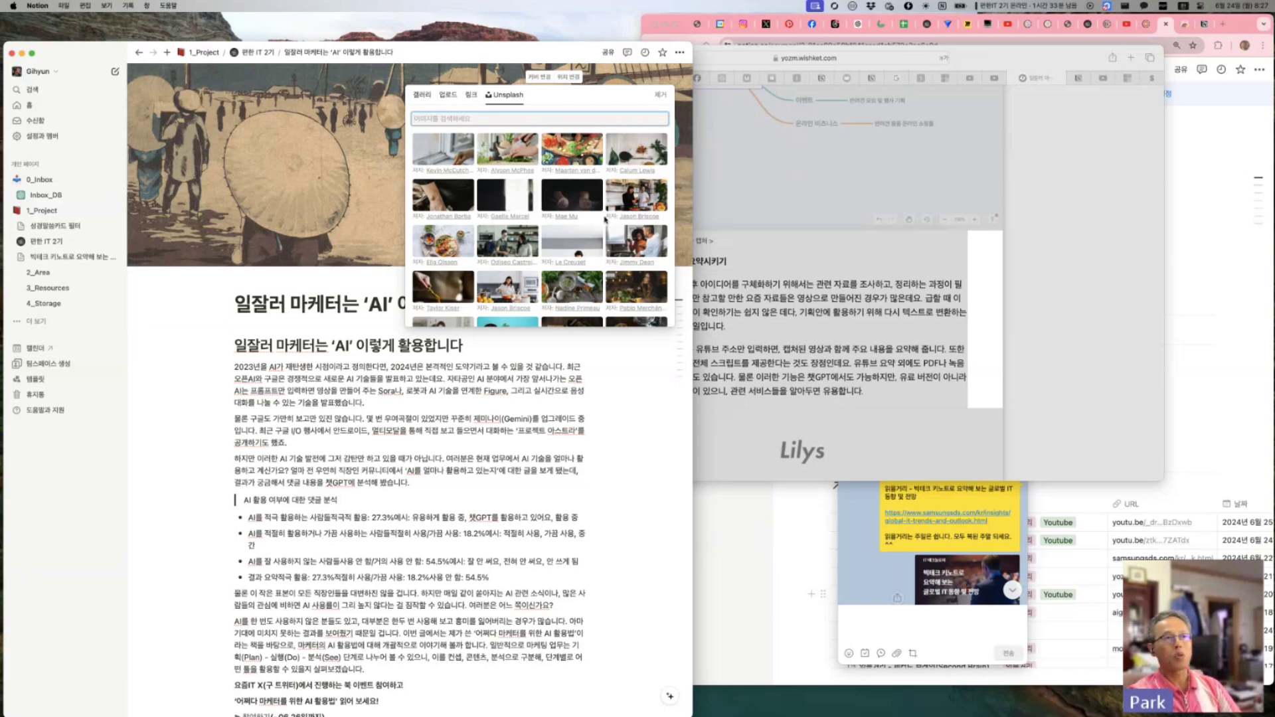
scroll(602, 186, down, 3)
scroll(469, 111, up, 3)
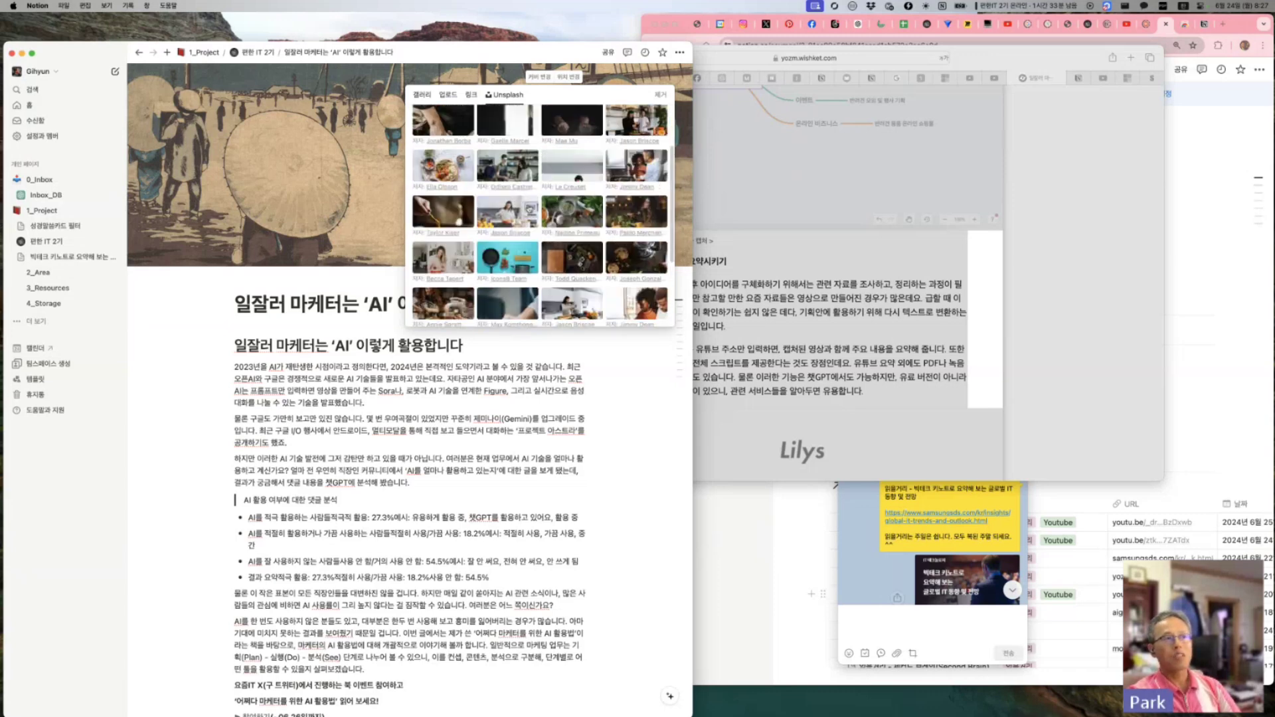
text(marketer)
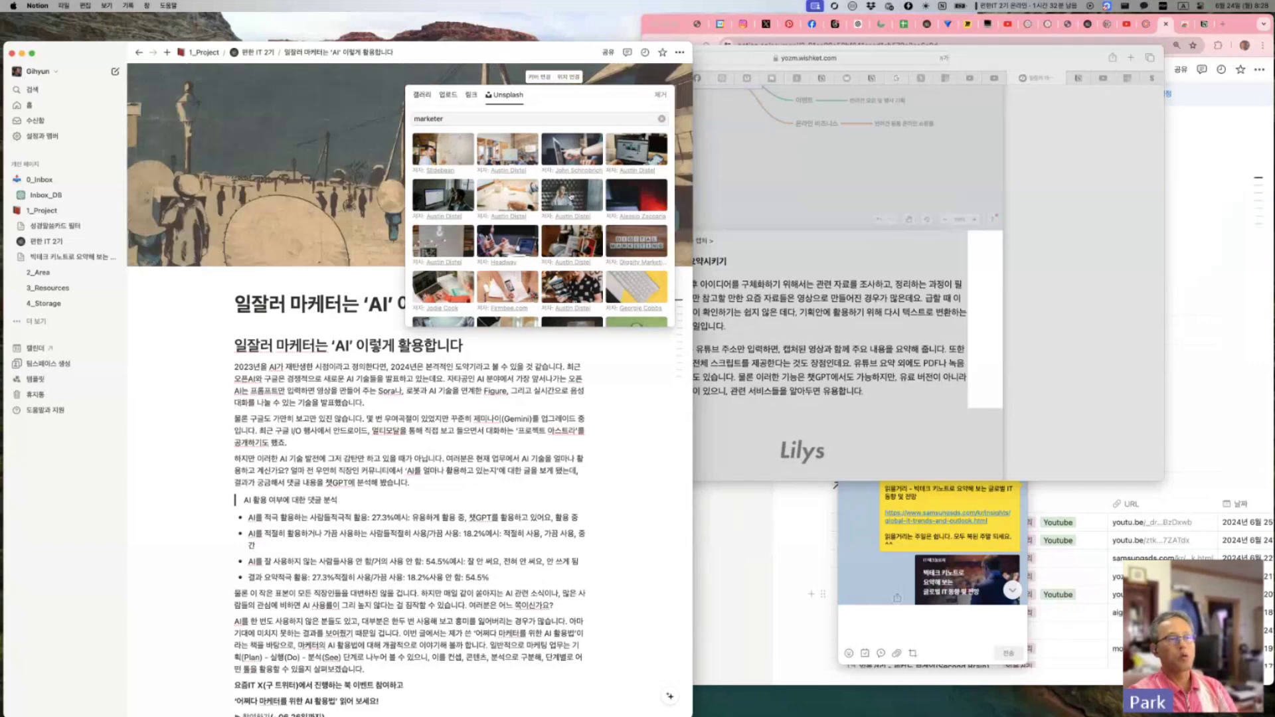
click(574, 192)
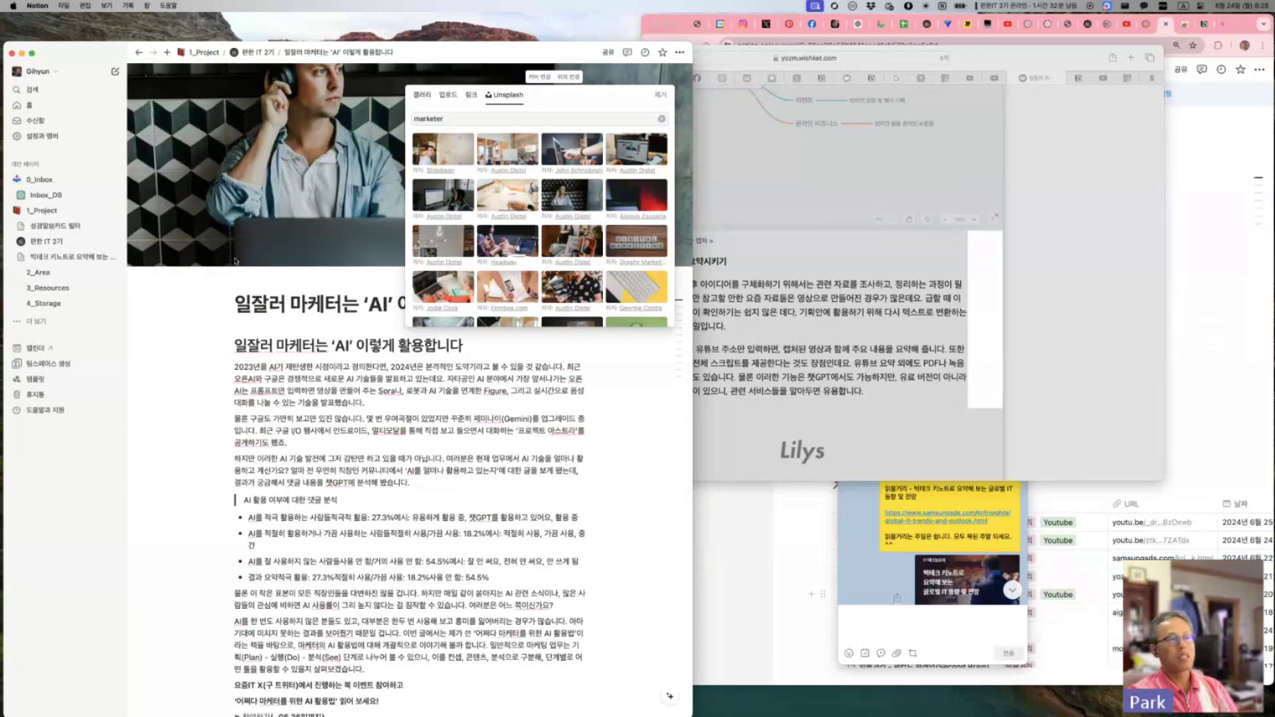
click(362, 226)
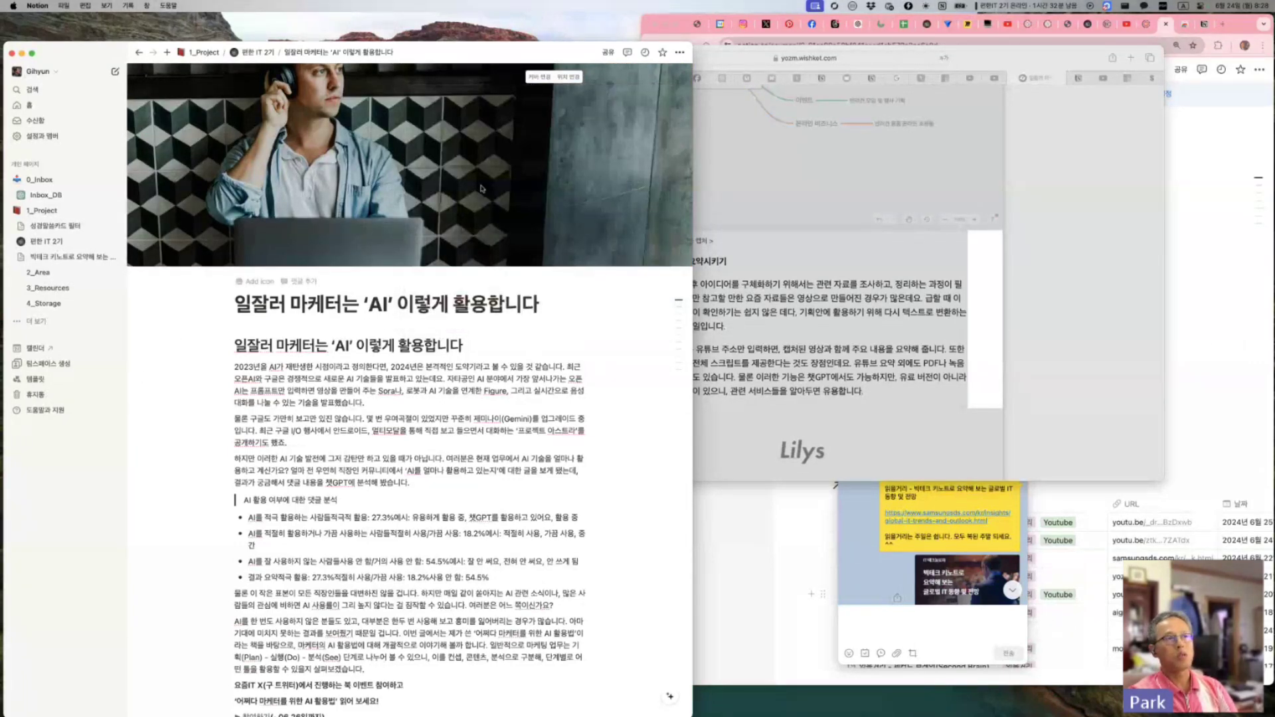
Step: Reposition the cover photo so the man's whole head shows, and give the page a laughing, squinting face emoji icon
click(572, 77)
drag(451, 219, 450, 272)
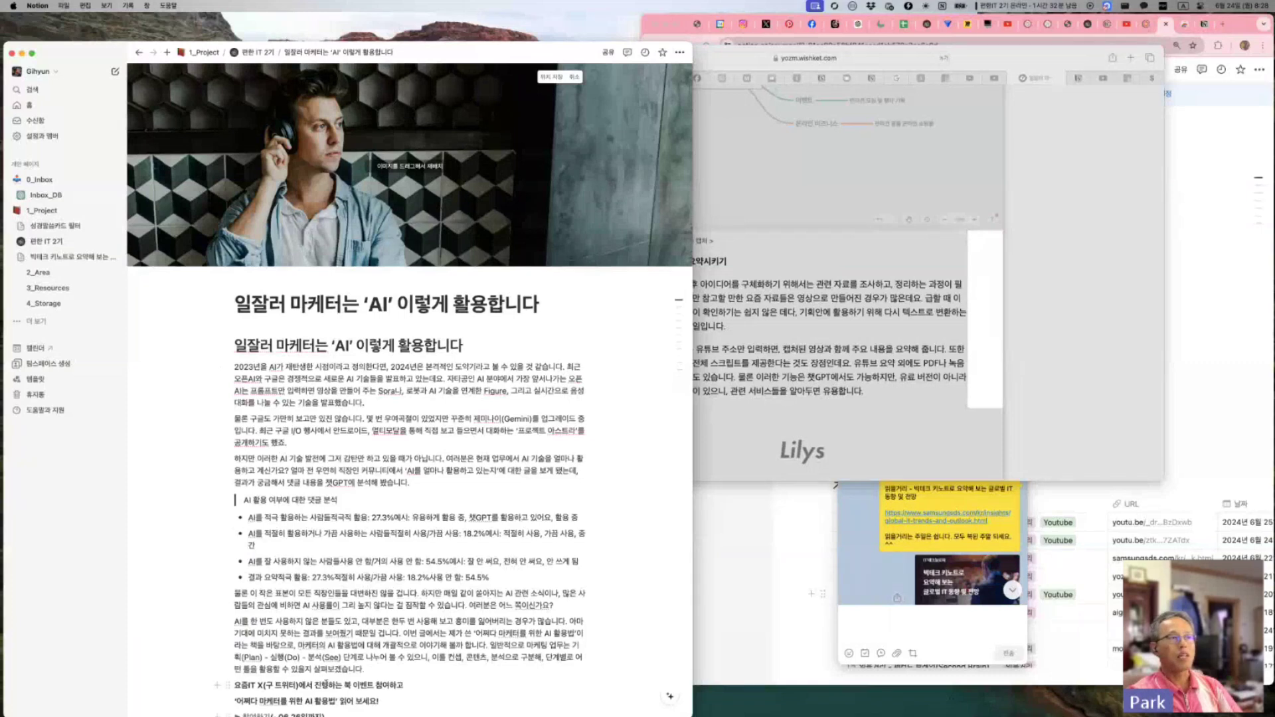
click(217, 346)
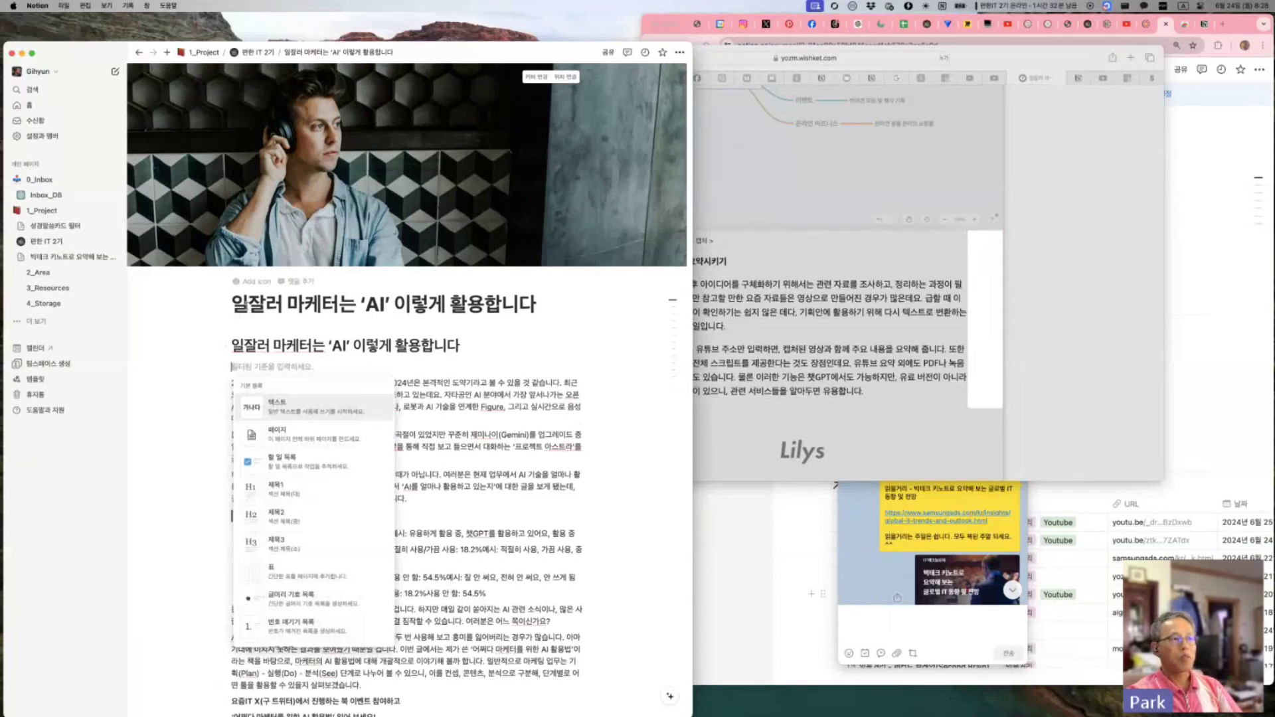
click(256, 285)
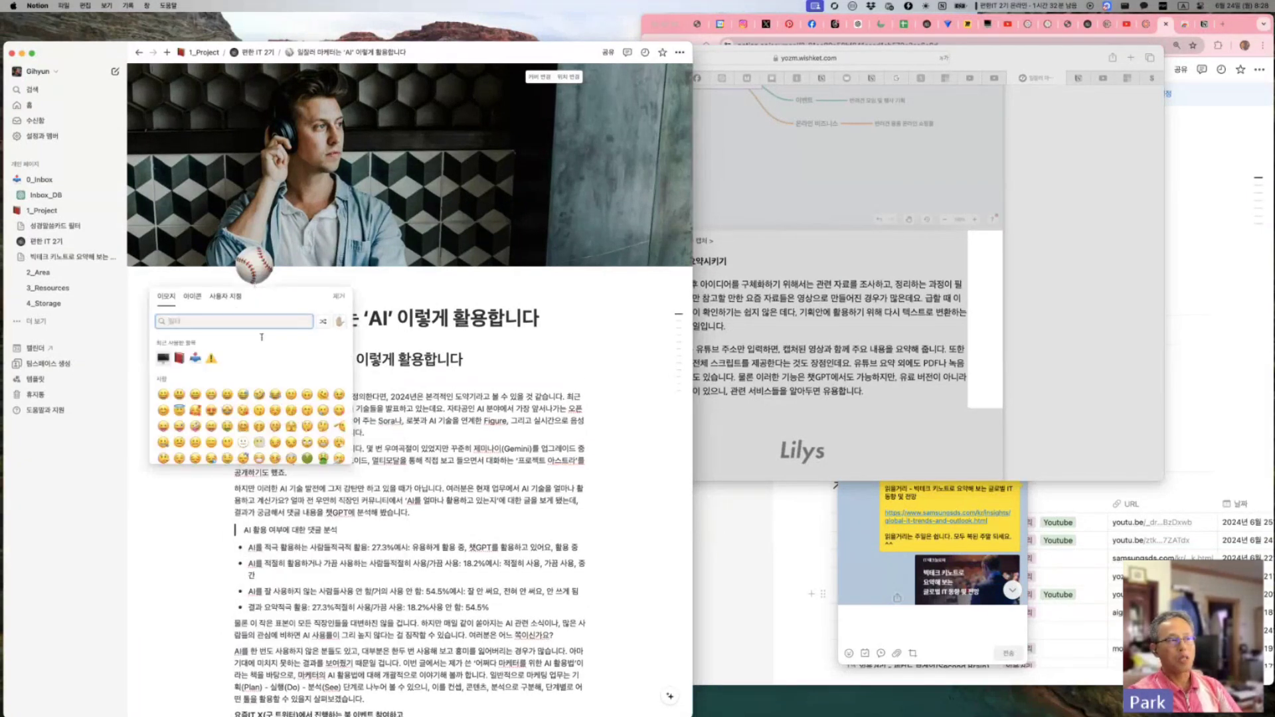
click(227, 395)
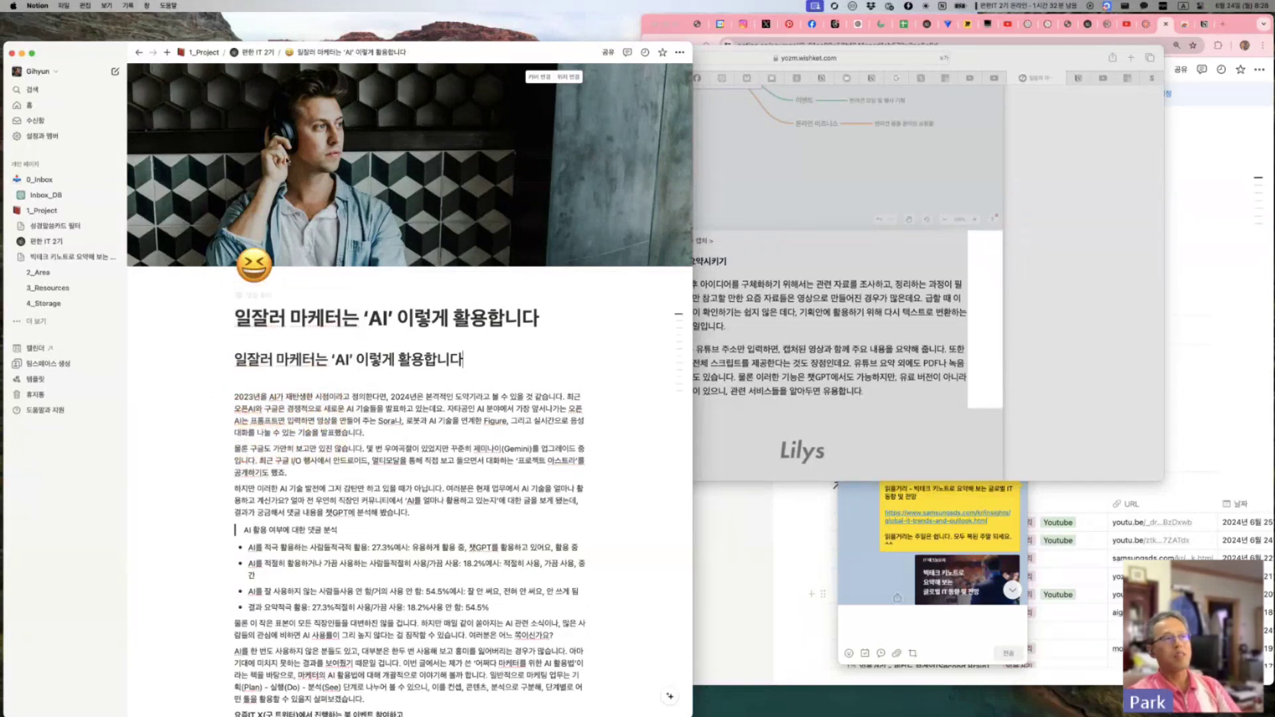
Step: Look over the decorated article page and return to the parent page 편한 IT 2기
scroll(509, 391, down, 5)
scroll(508, 391, down, 8)
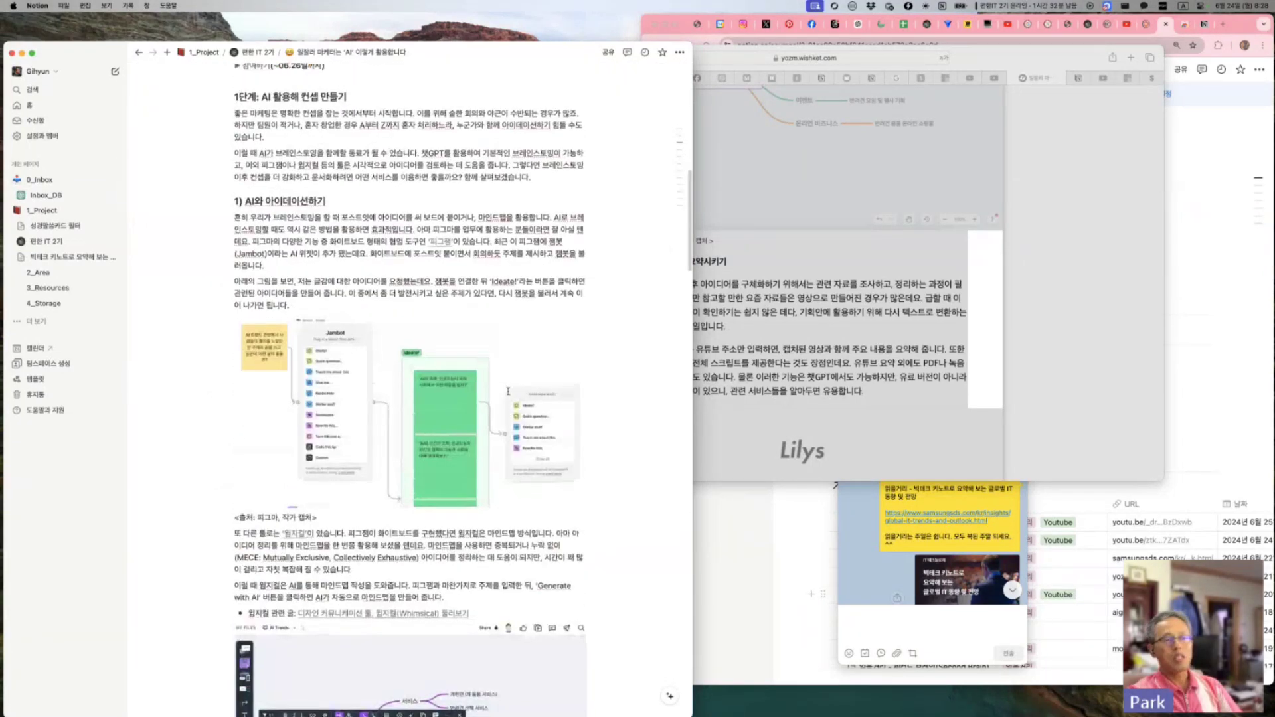
scroll(508, 391, up, 15)
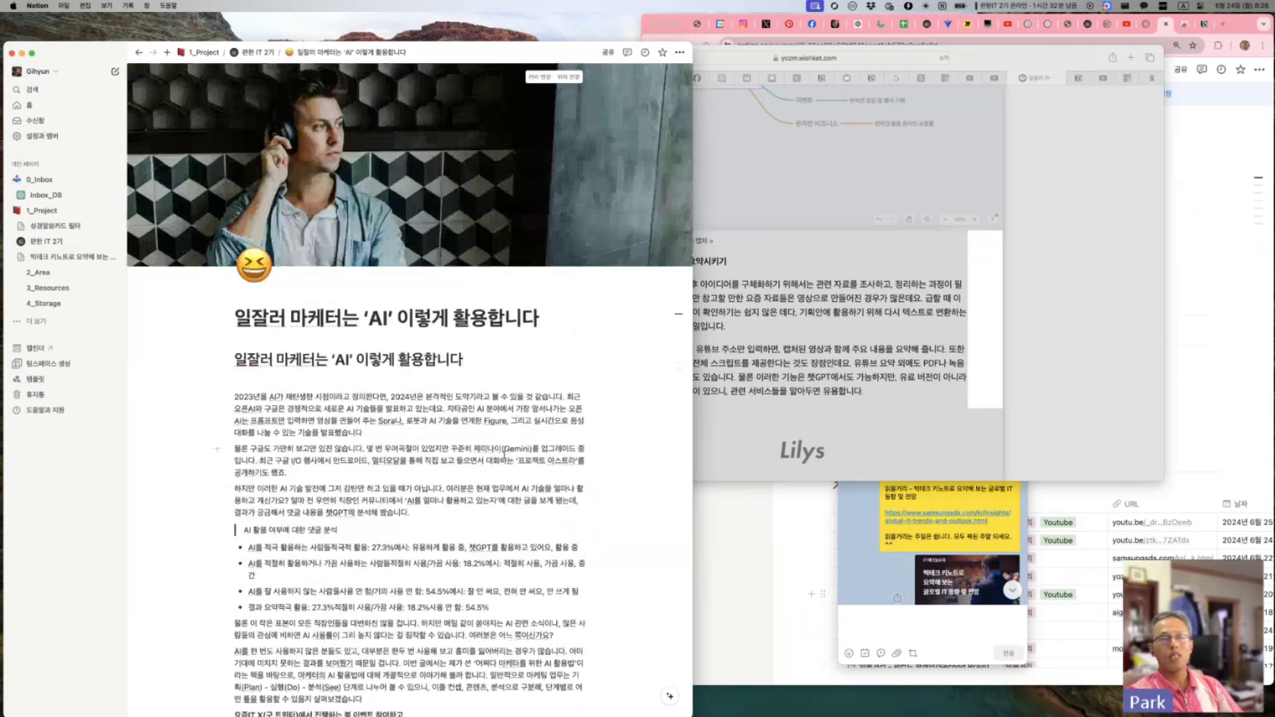
key(super+bracketleft)
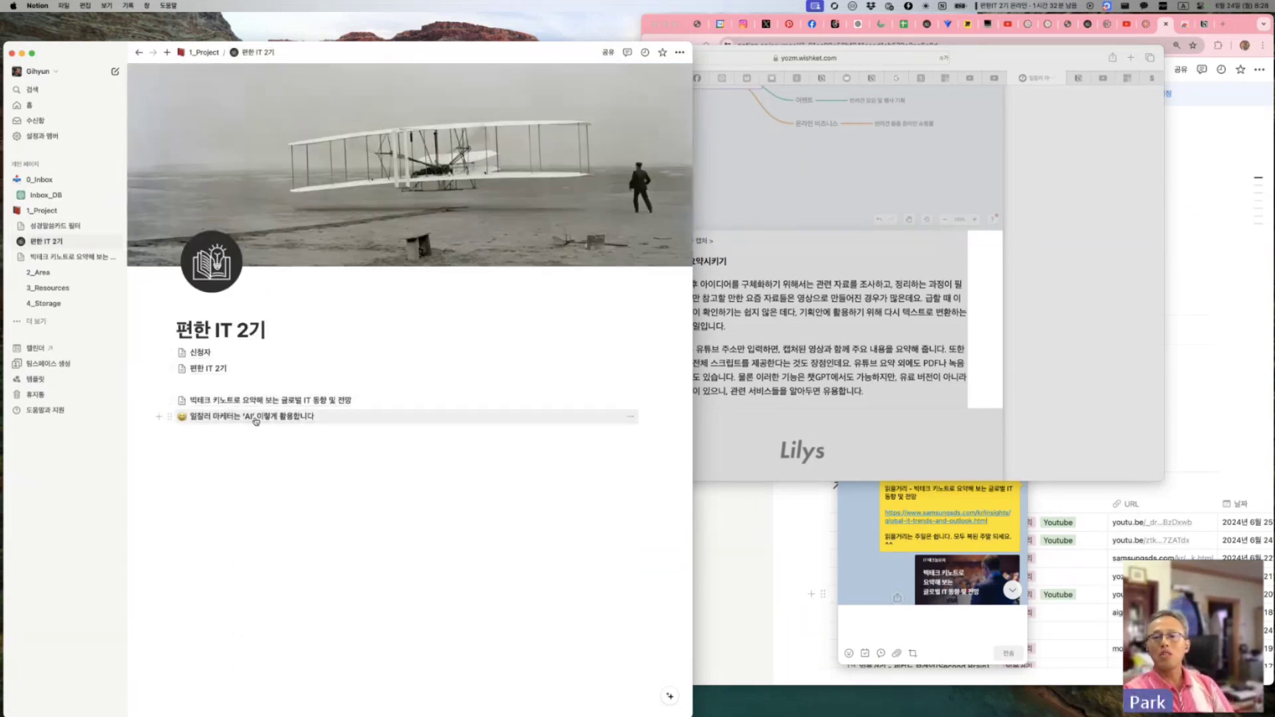
mouse_move(256, 421)
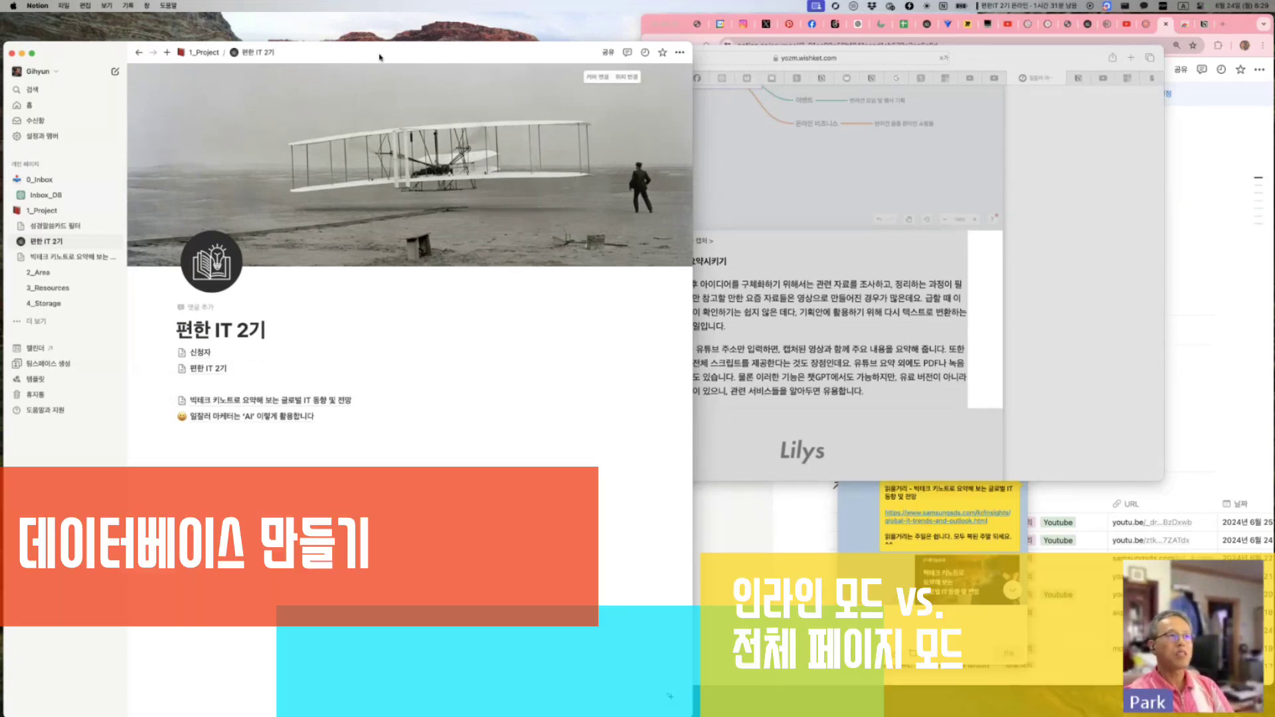
Step: Move the Notion window up, start a new block below the page links, and look up commands with /데이터
drag(378, 50, 378, 15)
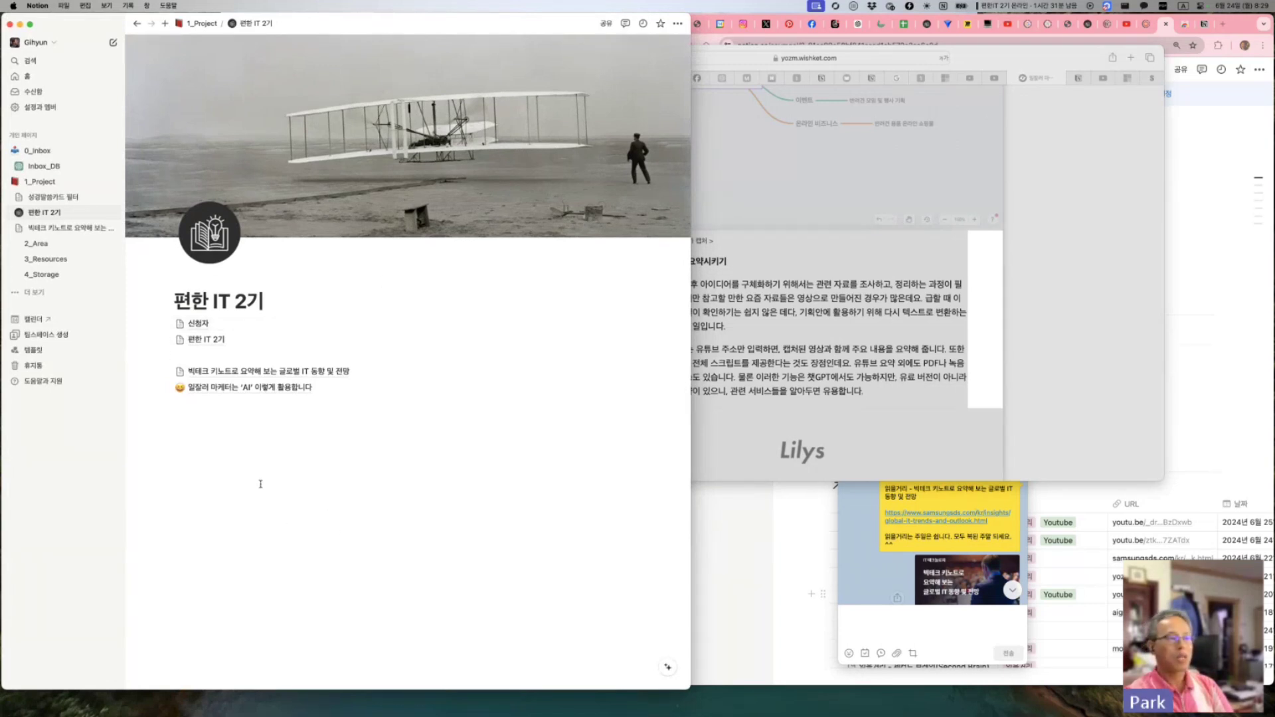
click(233, 480)
key(Return)
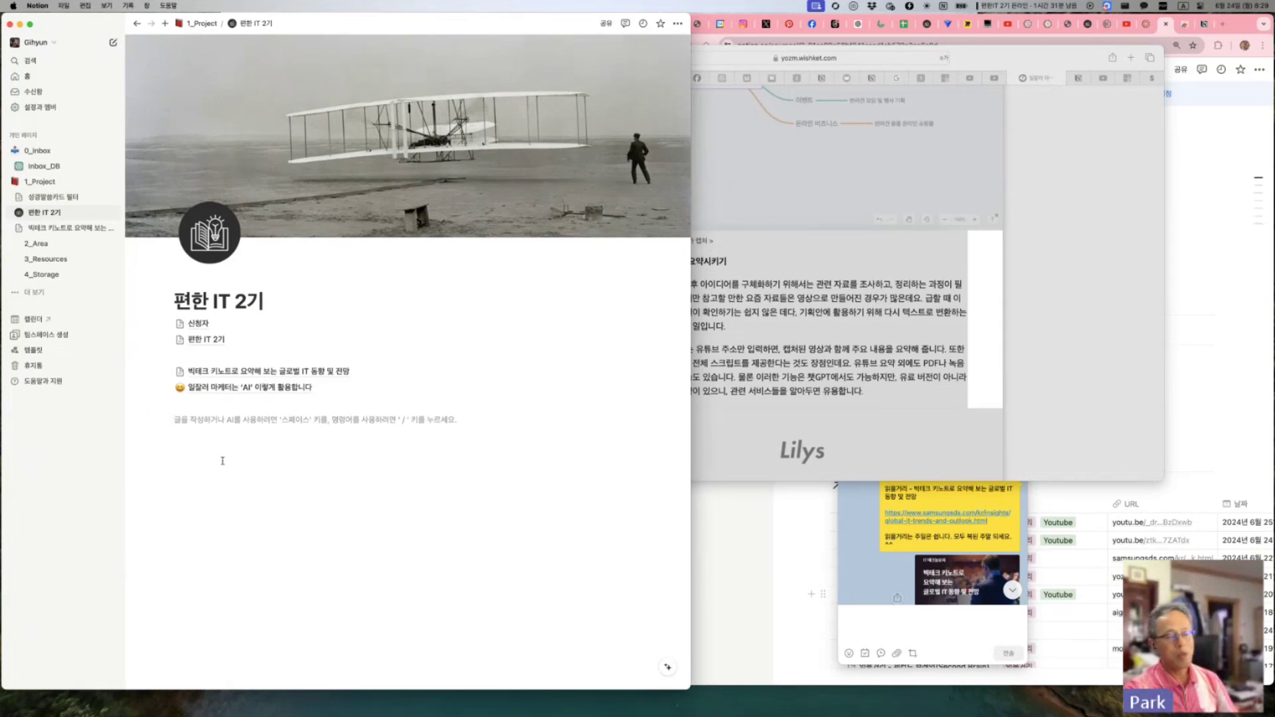
text(/)
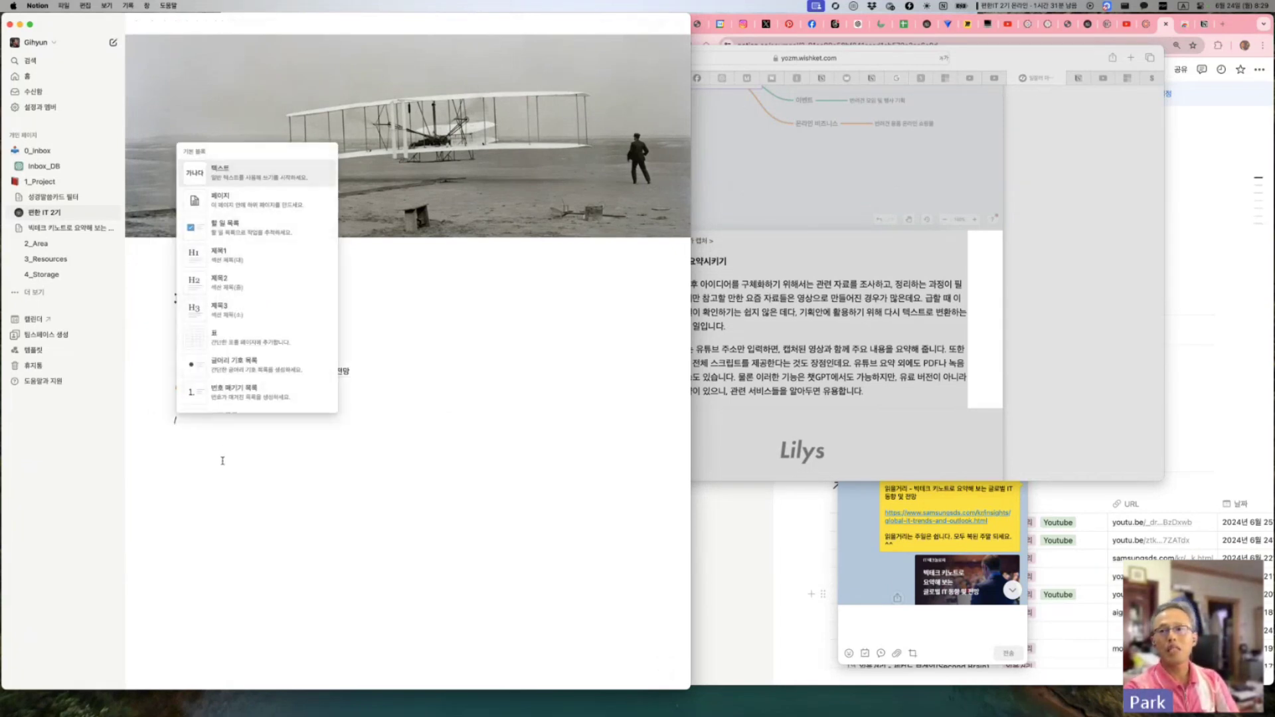
text(데이터)
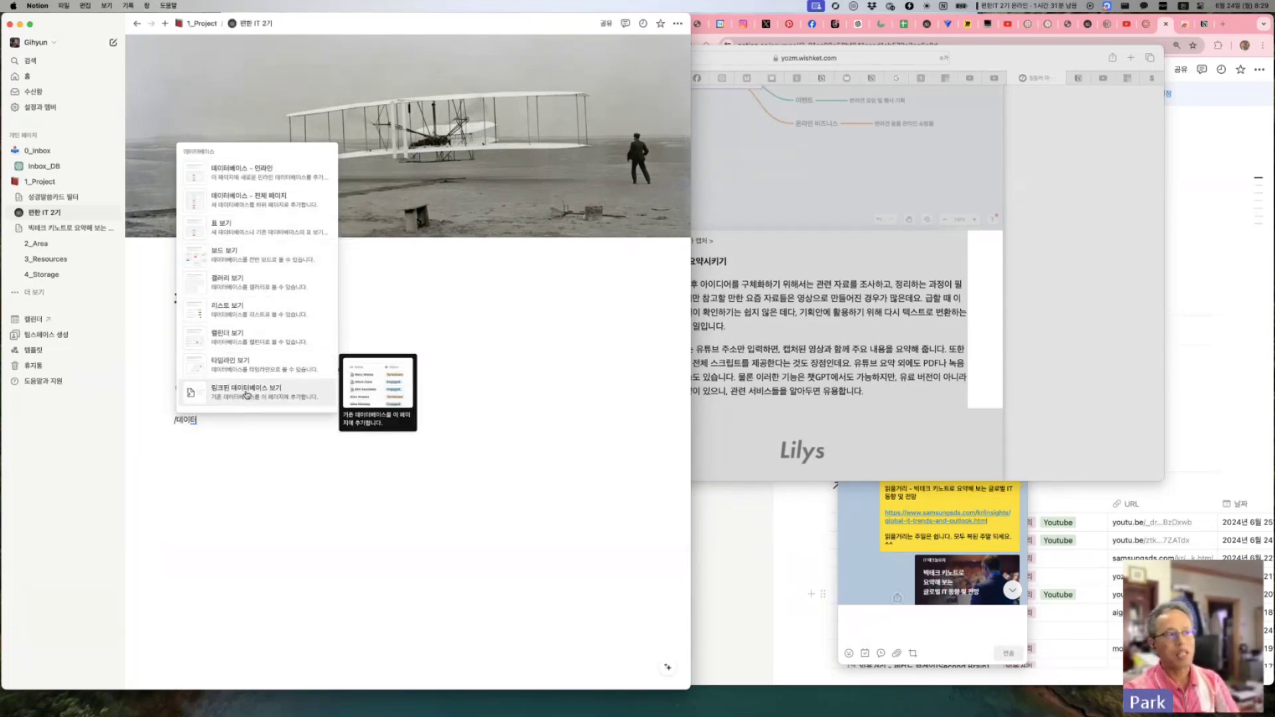
Step: Replace the Korean command term with the English one, /database, to list the database block types
key(BackSpace)
key(BackSpace)
key(BackSpace)
key(Caps_Lock)
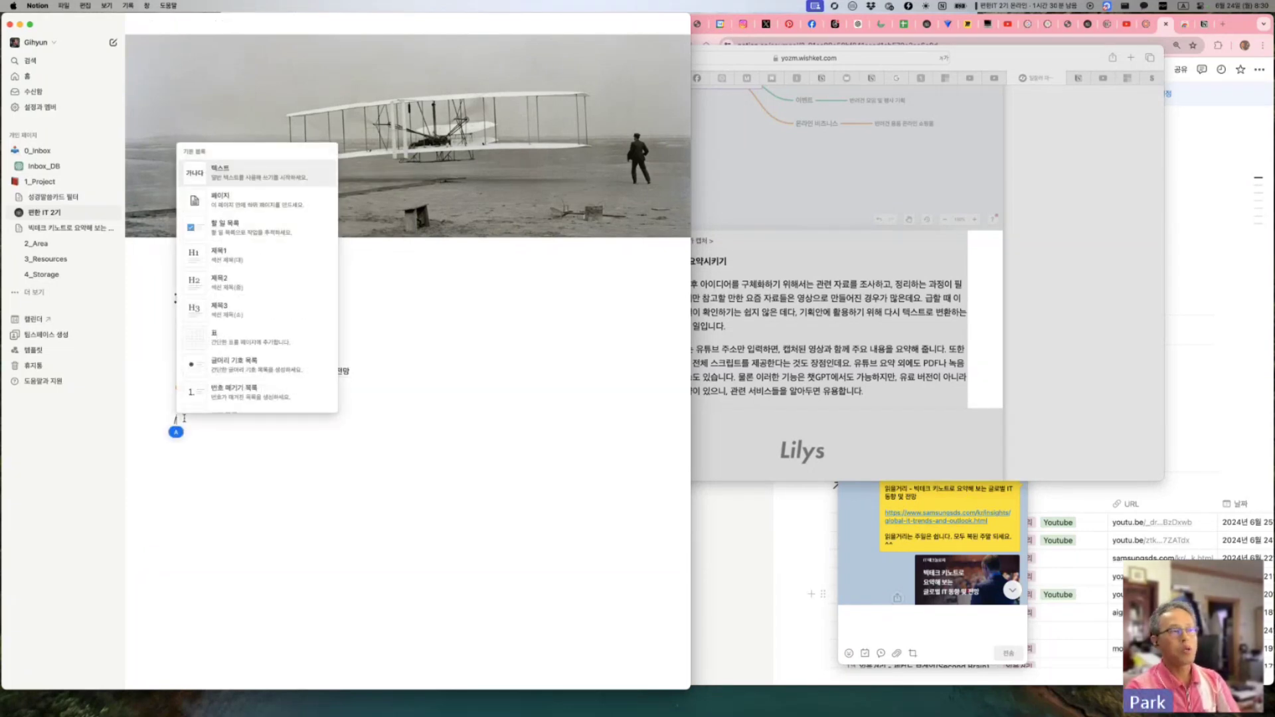
text(data)
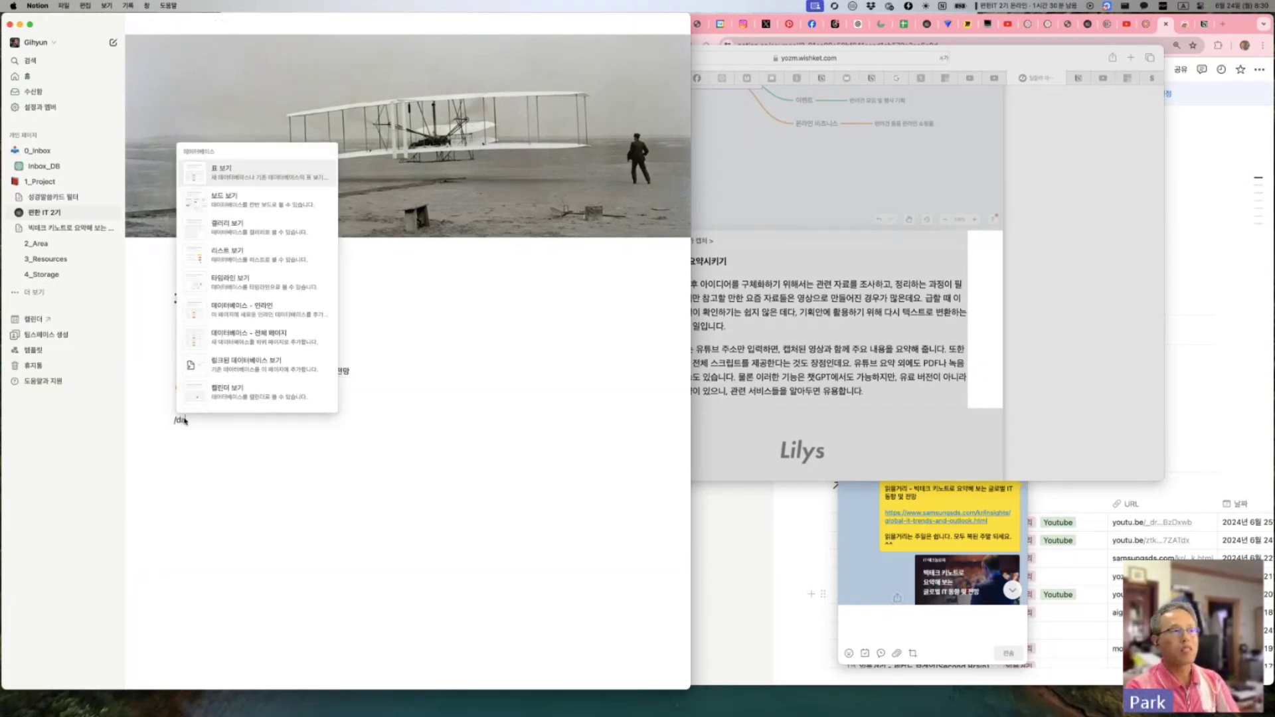
text(base)
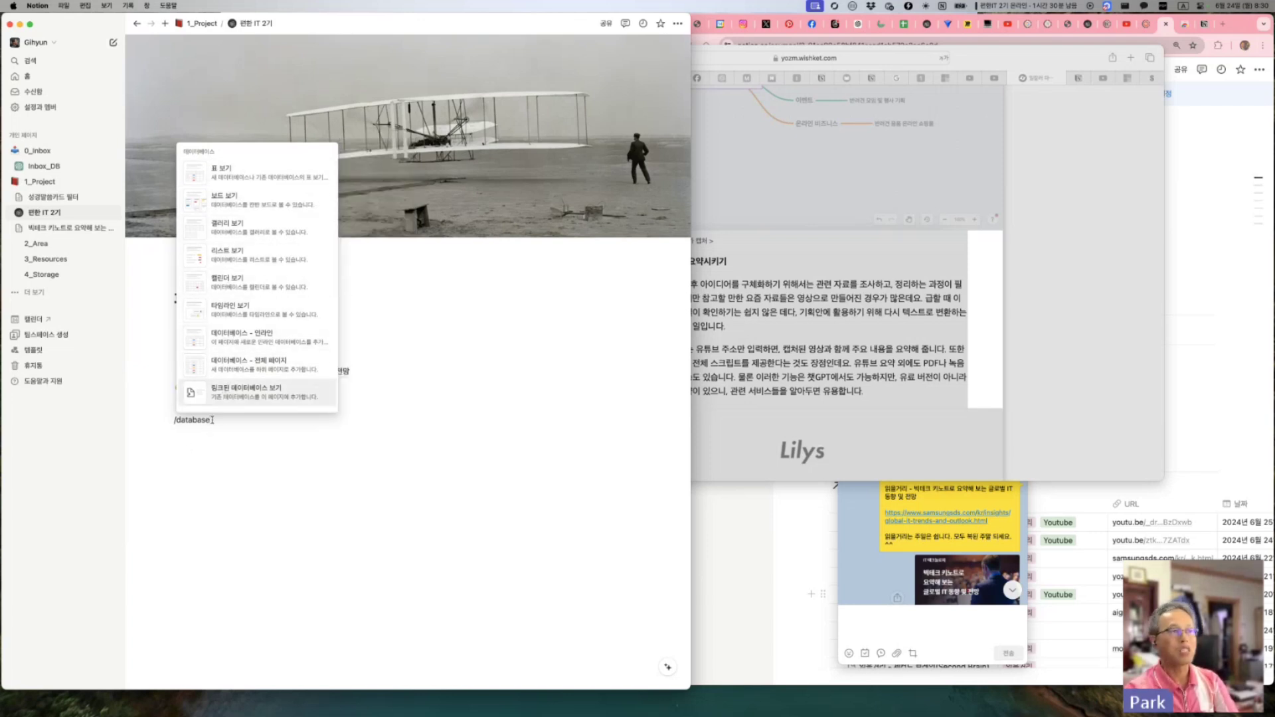
Step: Replace the English command term with /데이터베이스 to list the database block types in Korean
key(BackSpace)
key(BackSpace)
key(BackSpace)
key(BackSpace)
key(BackSpace)
key(BackSpace)
key(BackSpace)
key(BackSpace)
text(데)
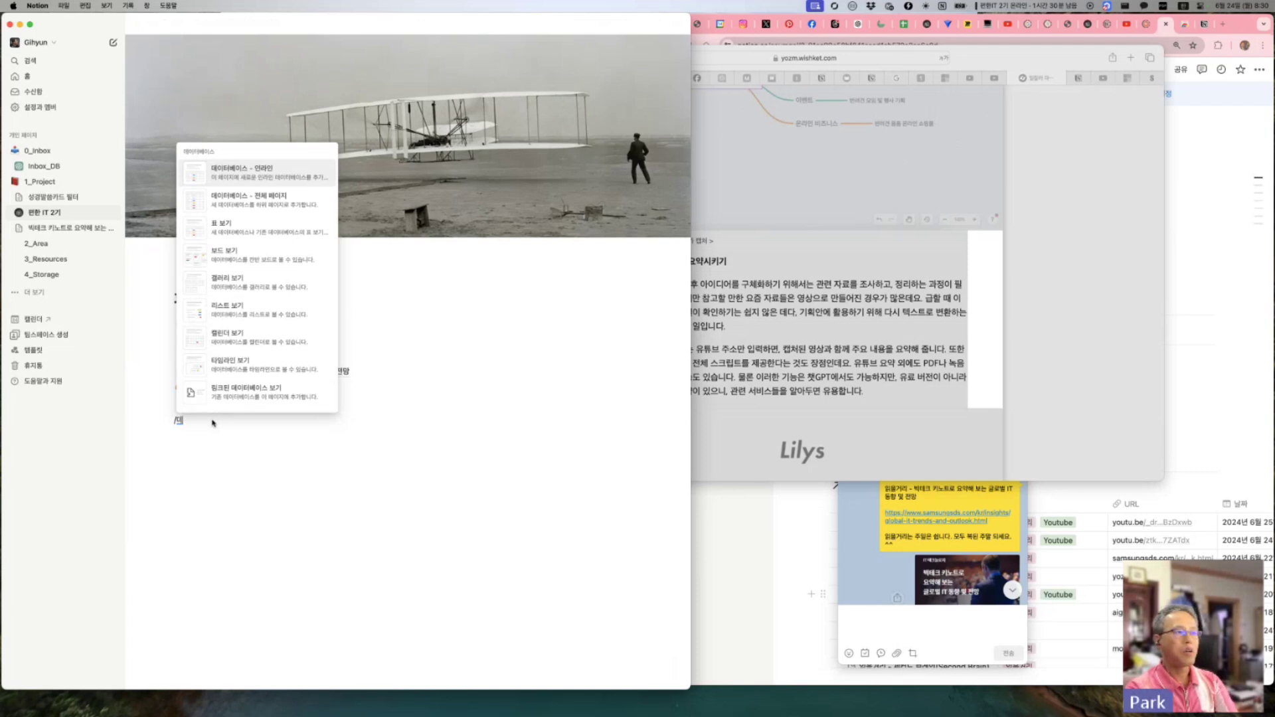
text(이터베잇)
text(스)
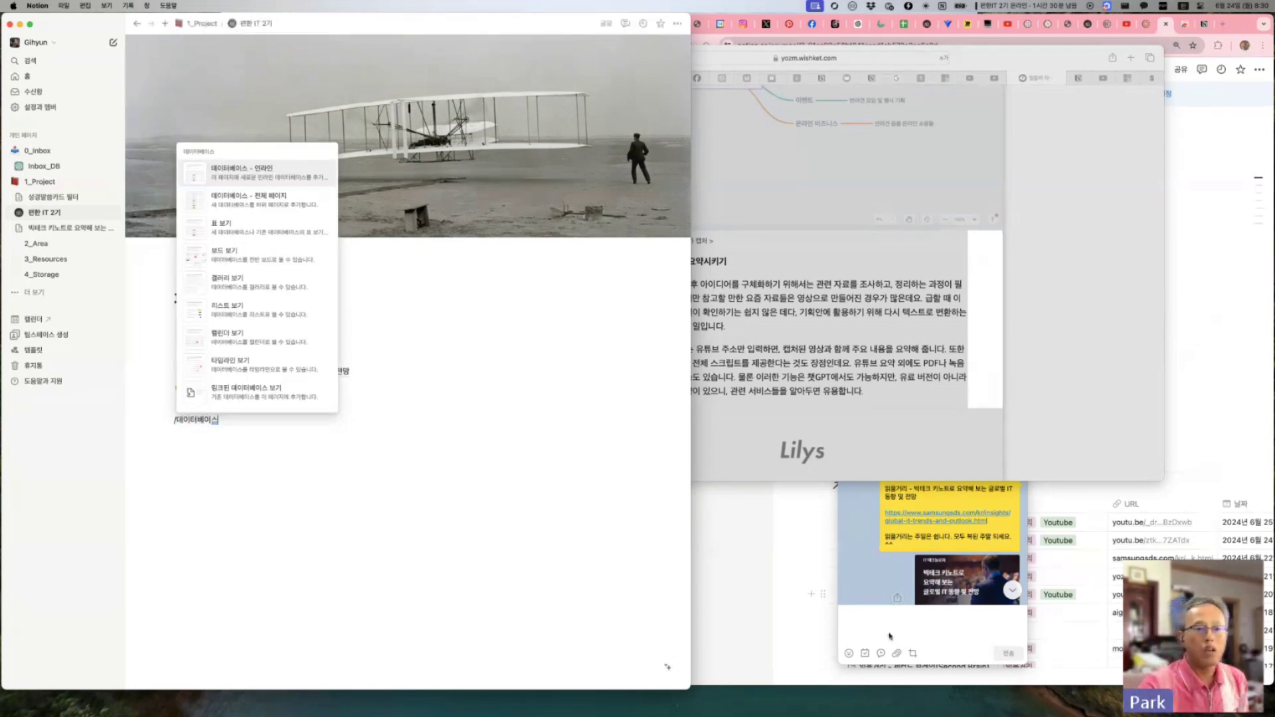
Step: Switch to Chrome, expand the 데이터베이스(Database) toggle in the 2강 lesson page, and review the database types and the inline versus full-page modes
click(749, 571)
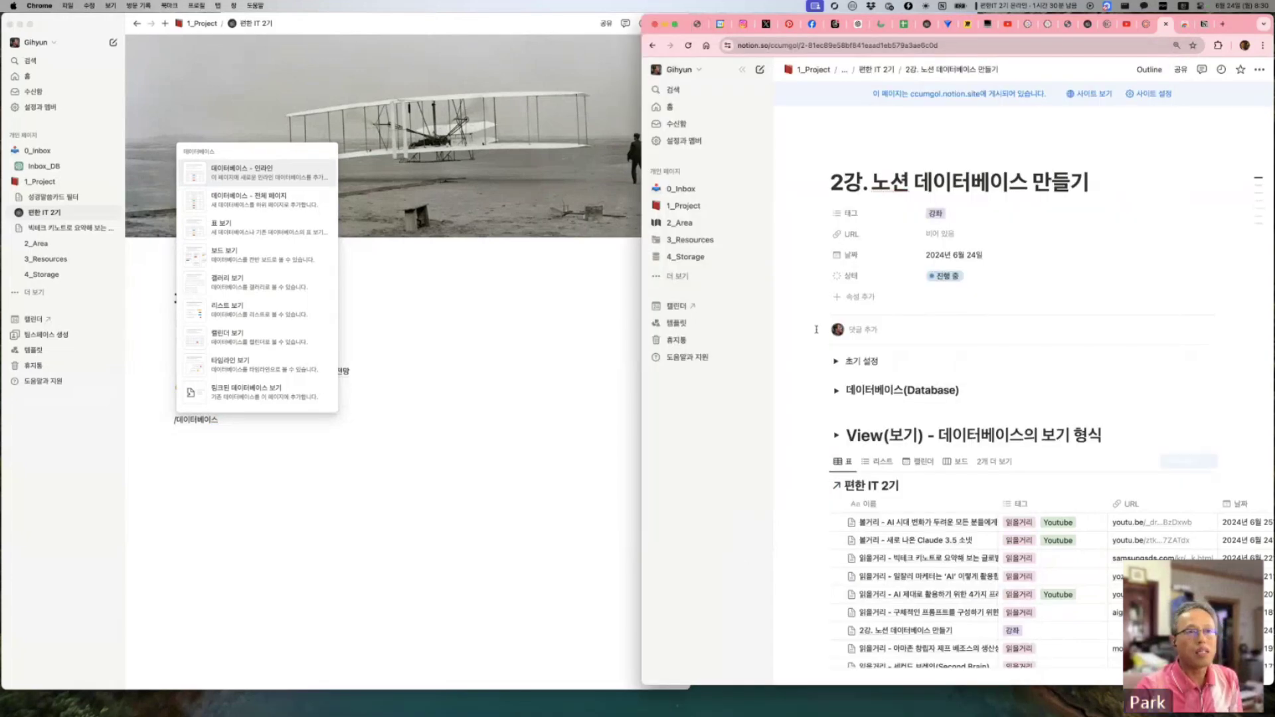
click(837, 392)
scroll(905, 417, down, 6)
scroll(905, 416, down, 3)
scroll(905, 416, up, 3)
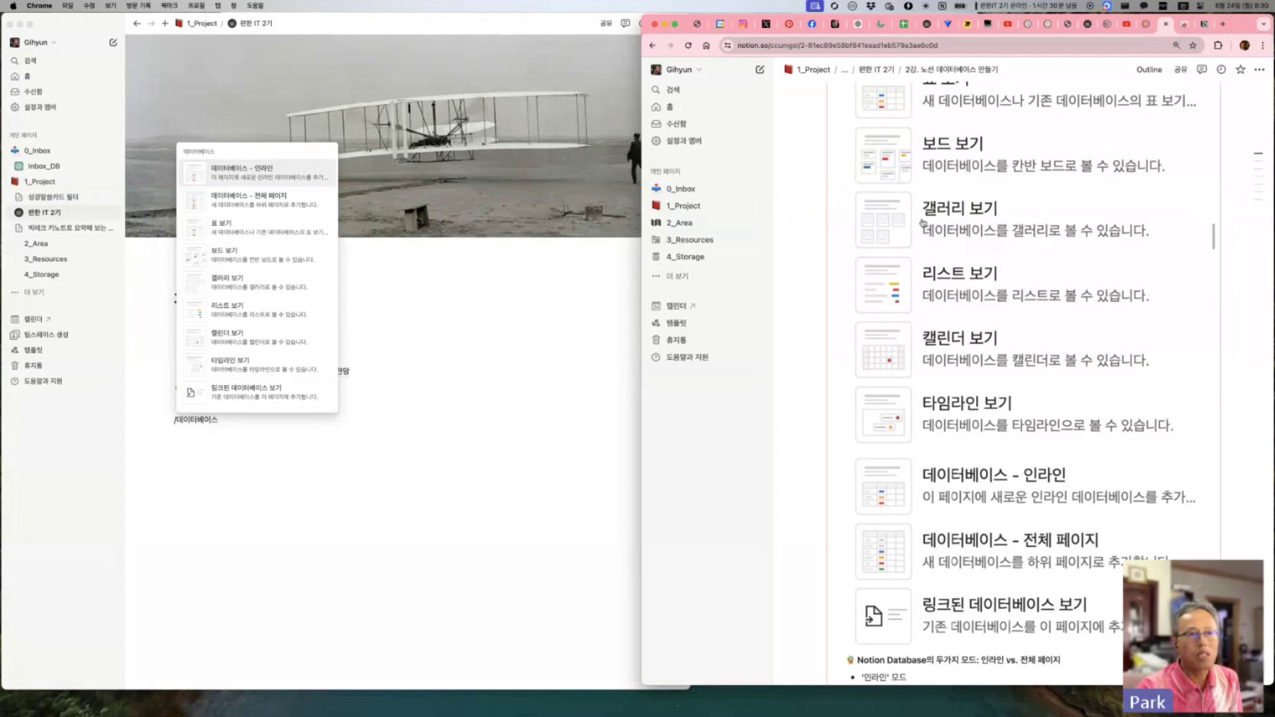
scroll(1041, 534, up, 3)
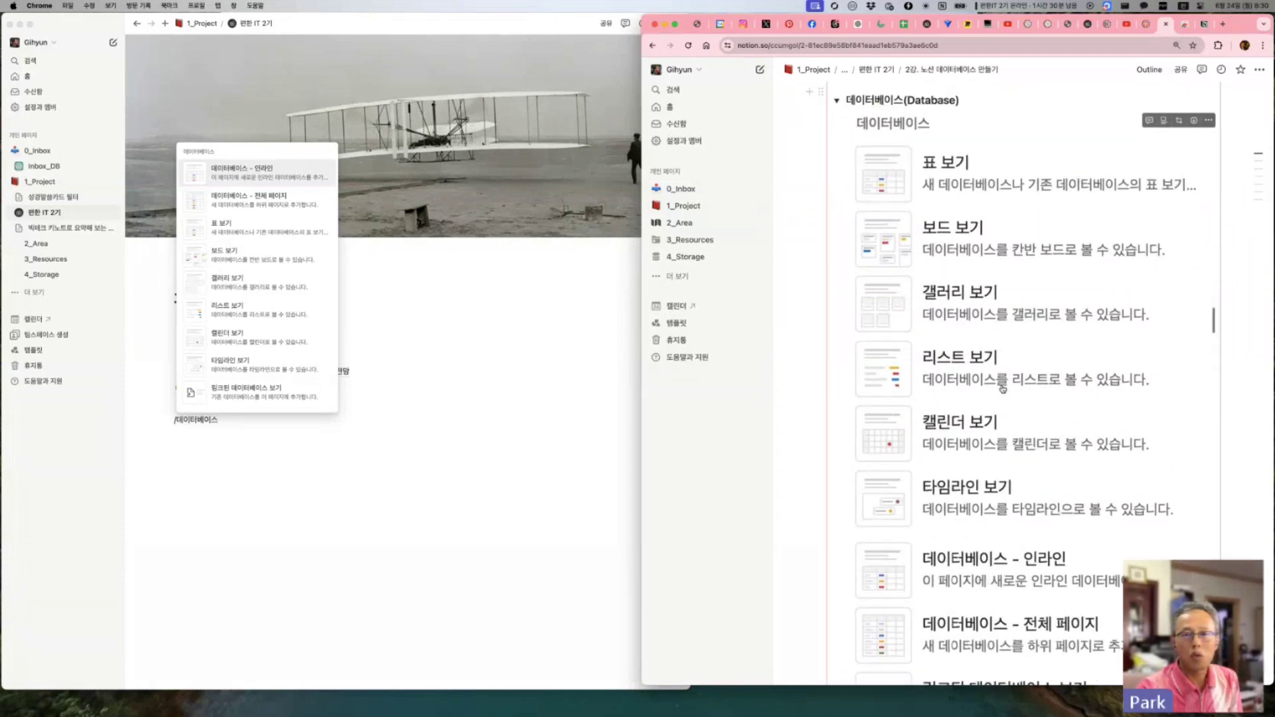
scroll(1003, 390, down, 2)
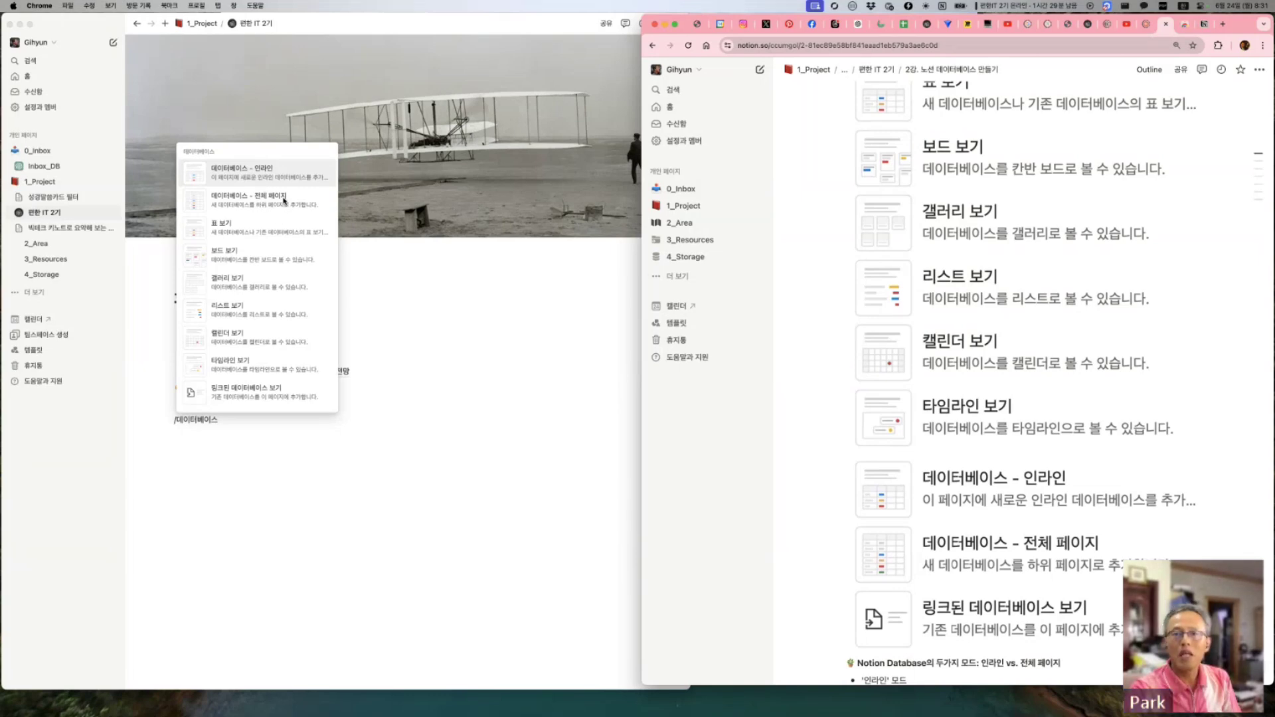
scroll(803, 409, down, 10)
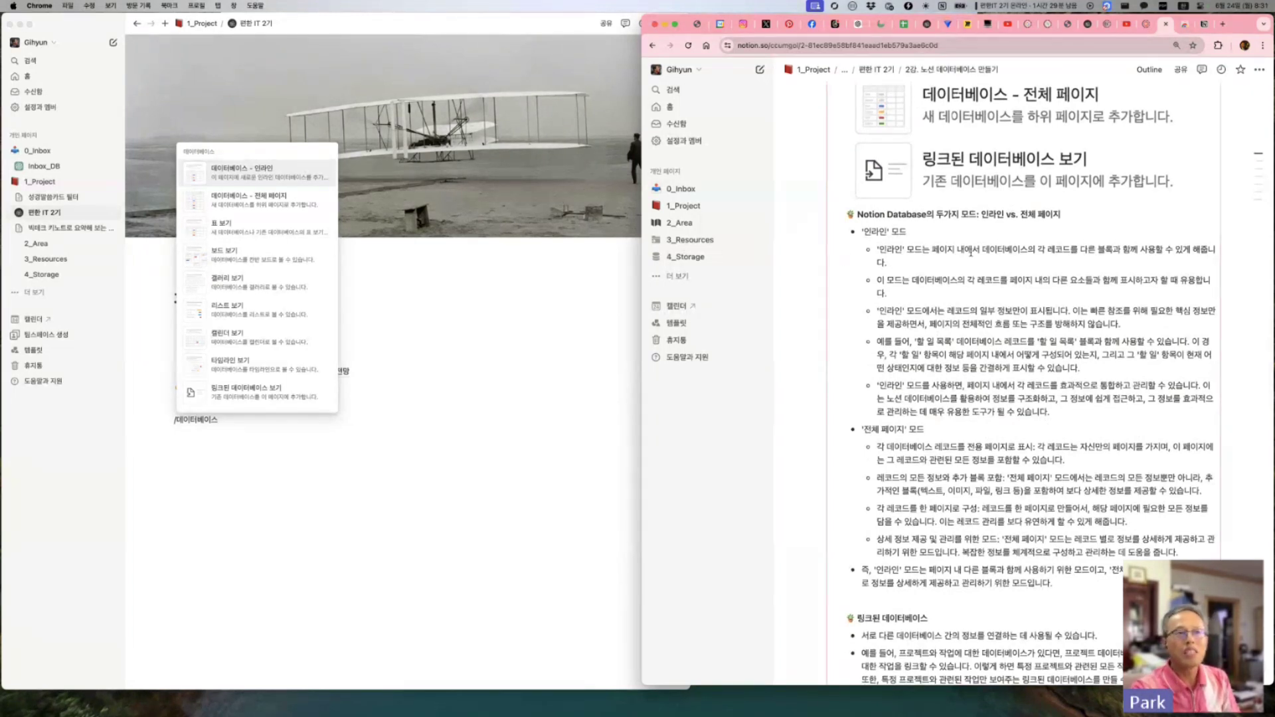
Step: Switch back to the Notion app, delete the /데이터베이스 text, and add empty blocks below the page links
click(267, 477)
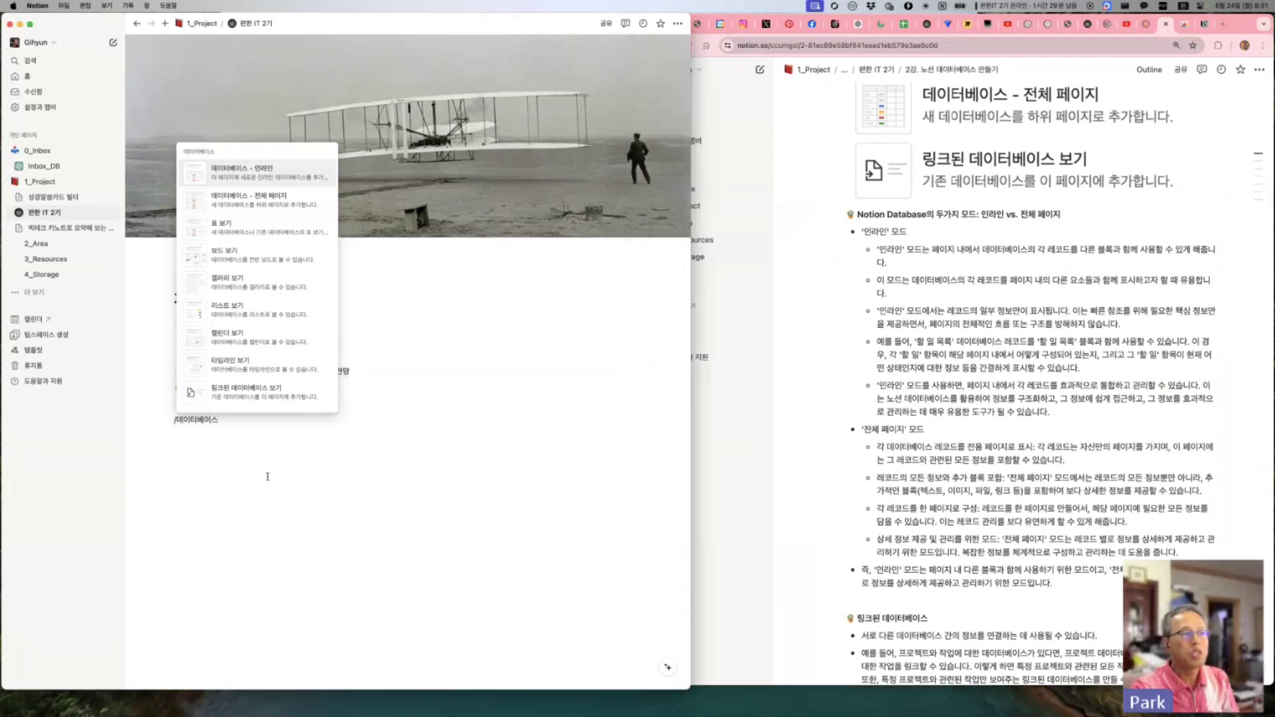
click(260, 449)
drag(247, 416, 174, 419)
key(BackSpace)
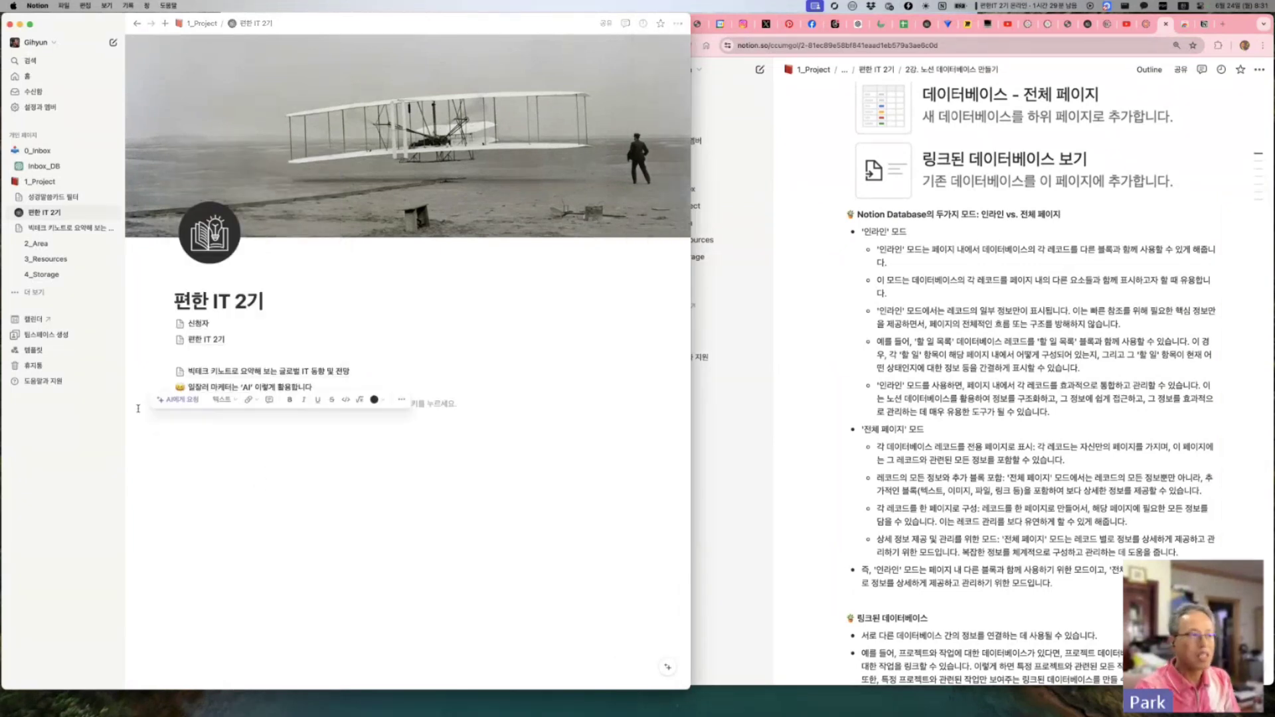
key(Return)
key(Return)
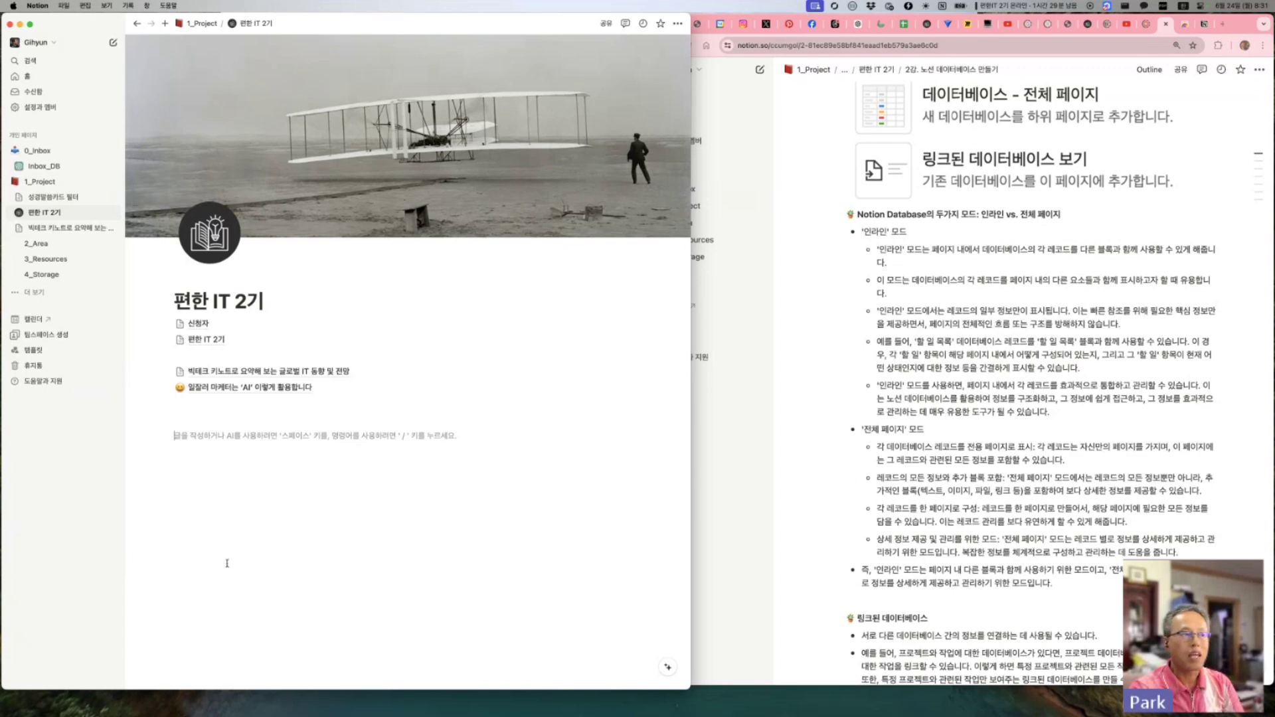
Step: Insert an inline database (데이터베이스 - 인라인) below the page links and move it above the 빅테크 키노트 article link
text(/데이터)
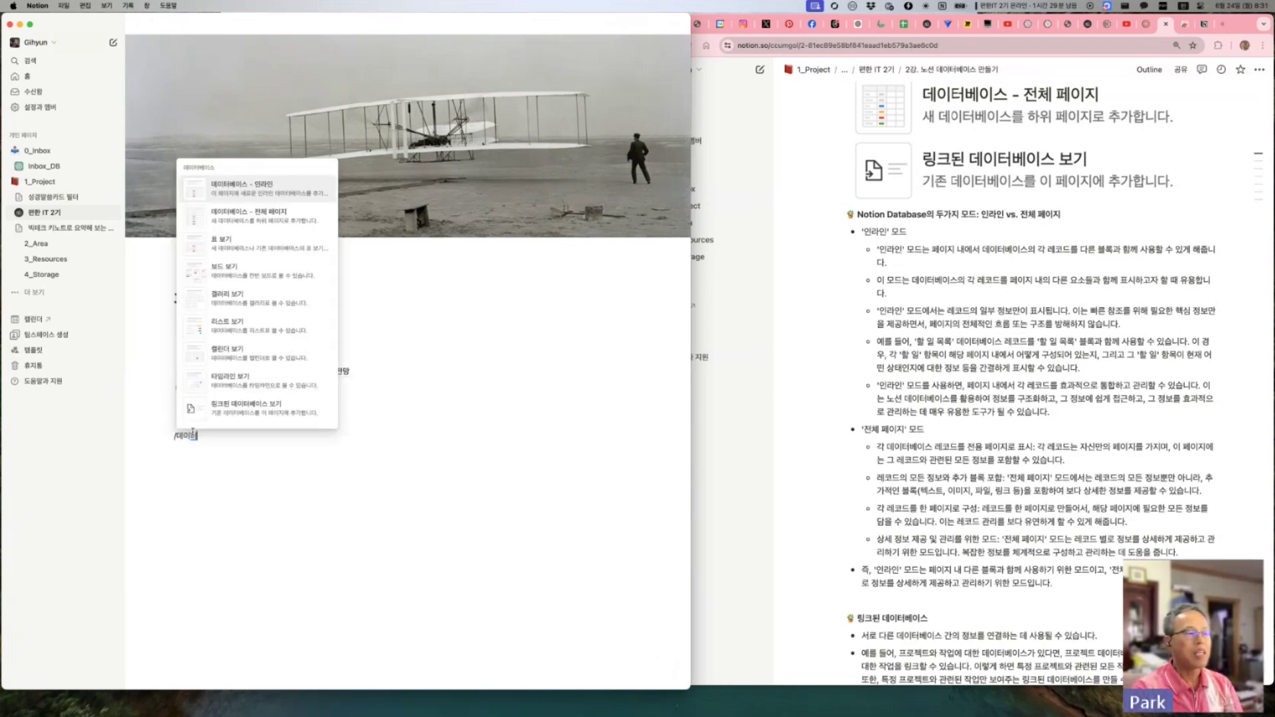
click(239, 197)
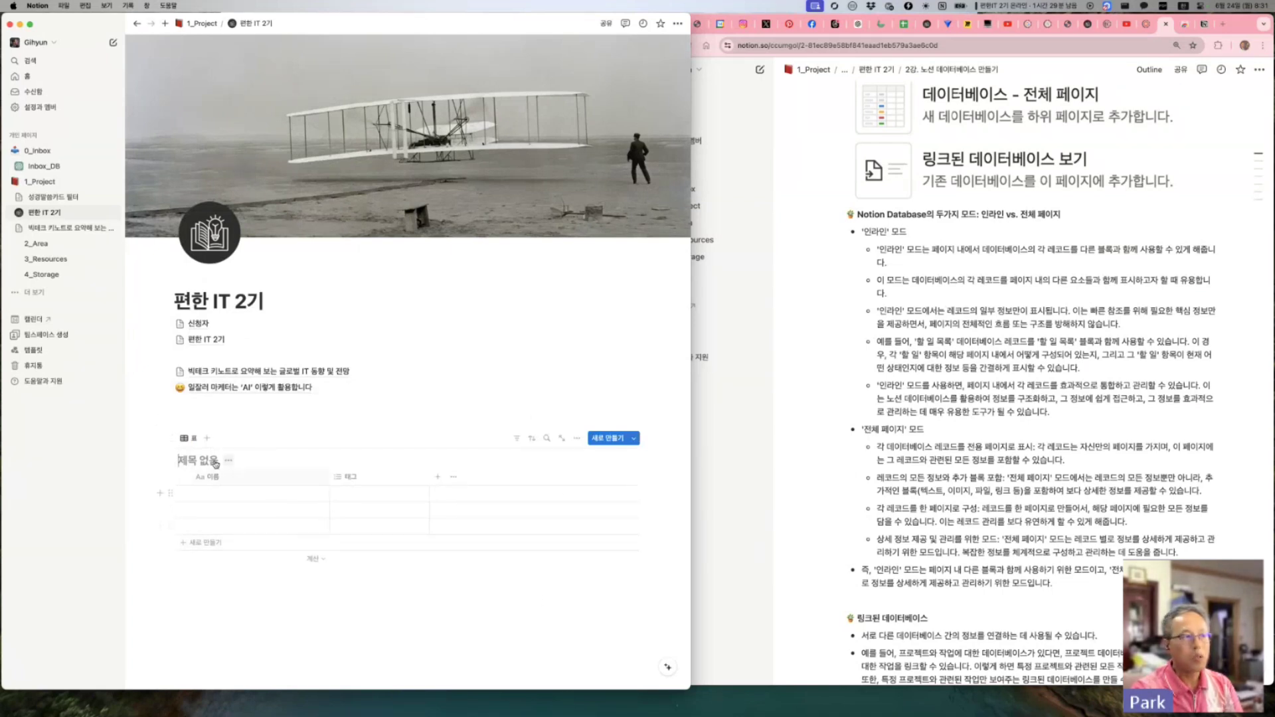
drag(171, 440, 180, 365)
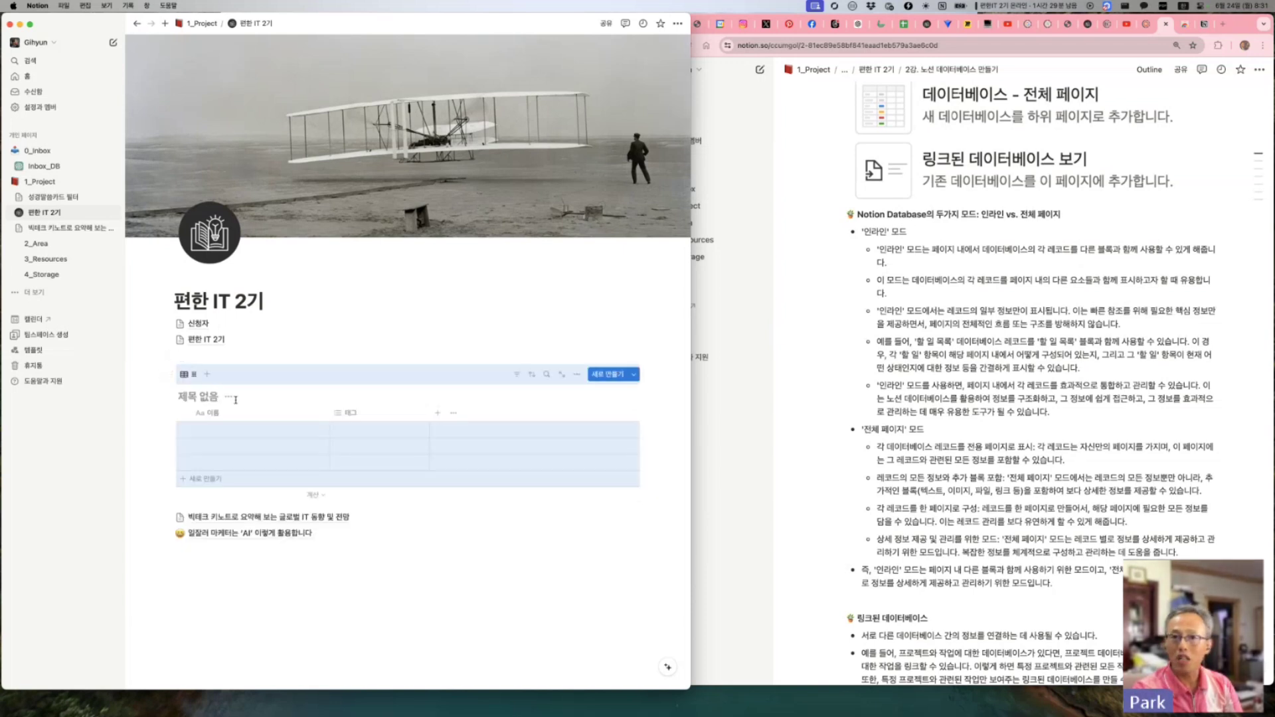
click(309, 598)
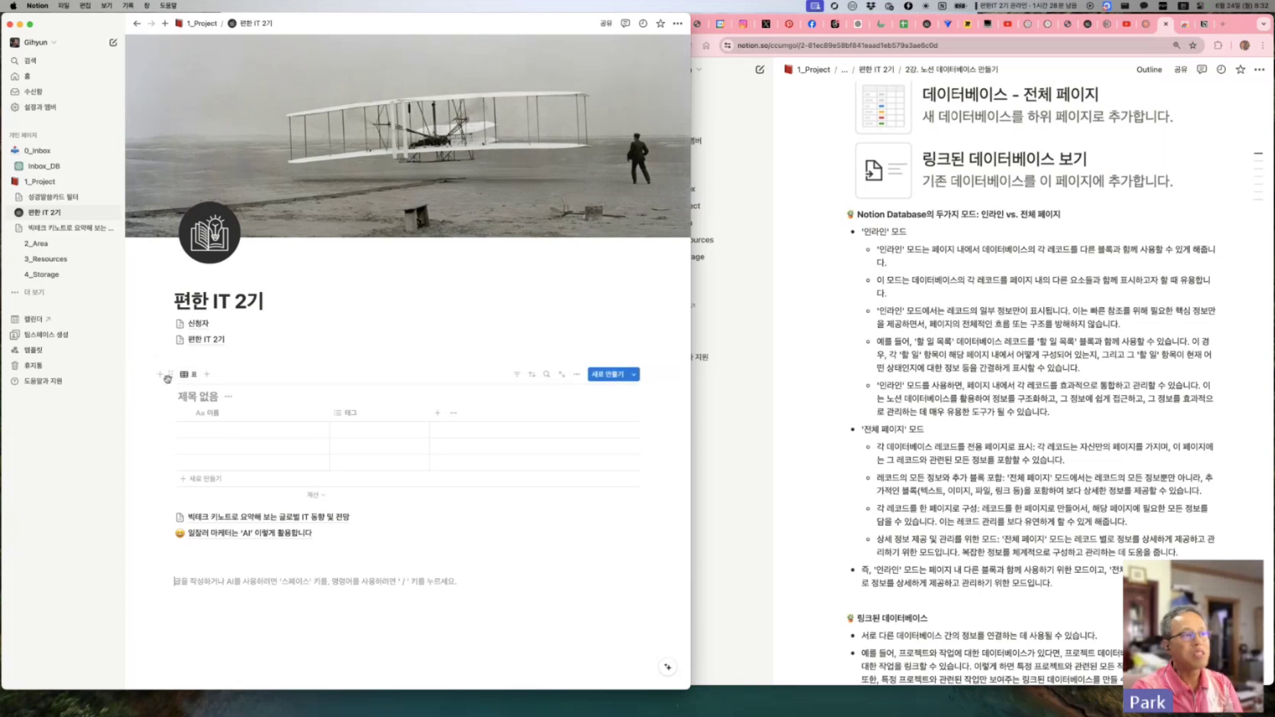
Step: Move the inline database back below the article page links and delete it
drag(170, 374, 207, 312)
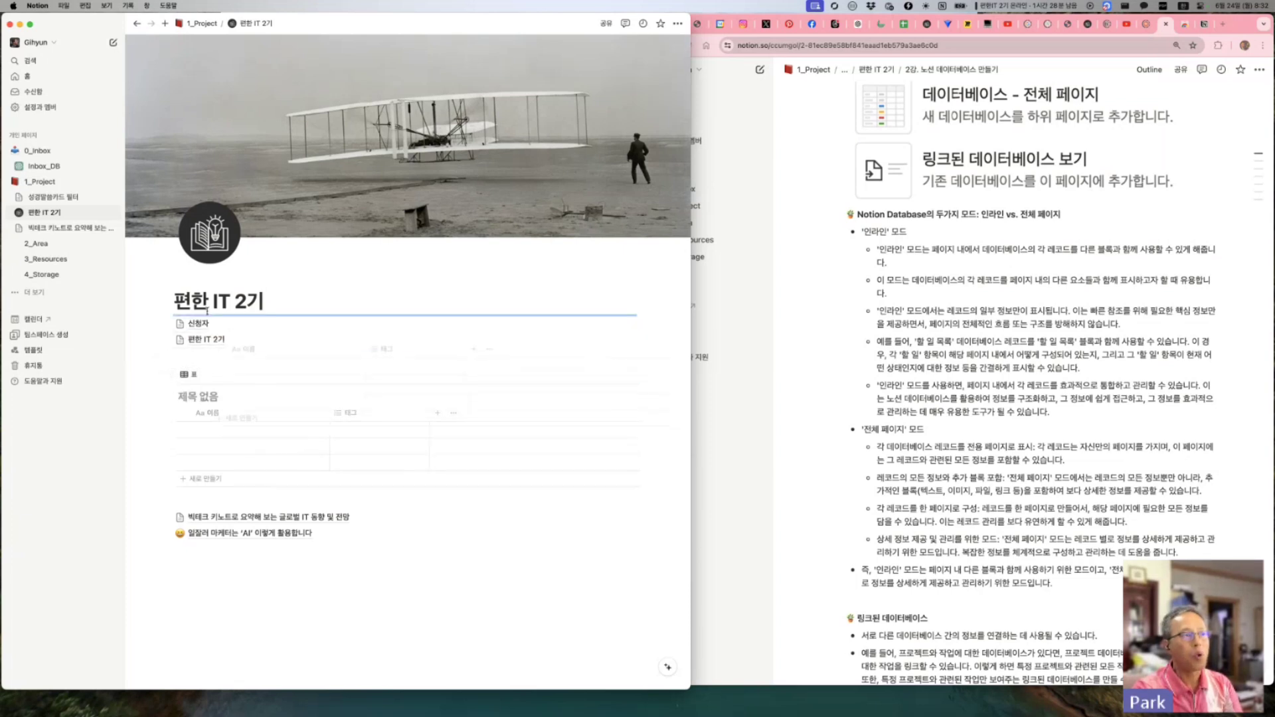
drag(204, 357, 254, 556)
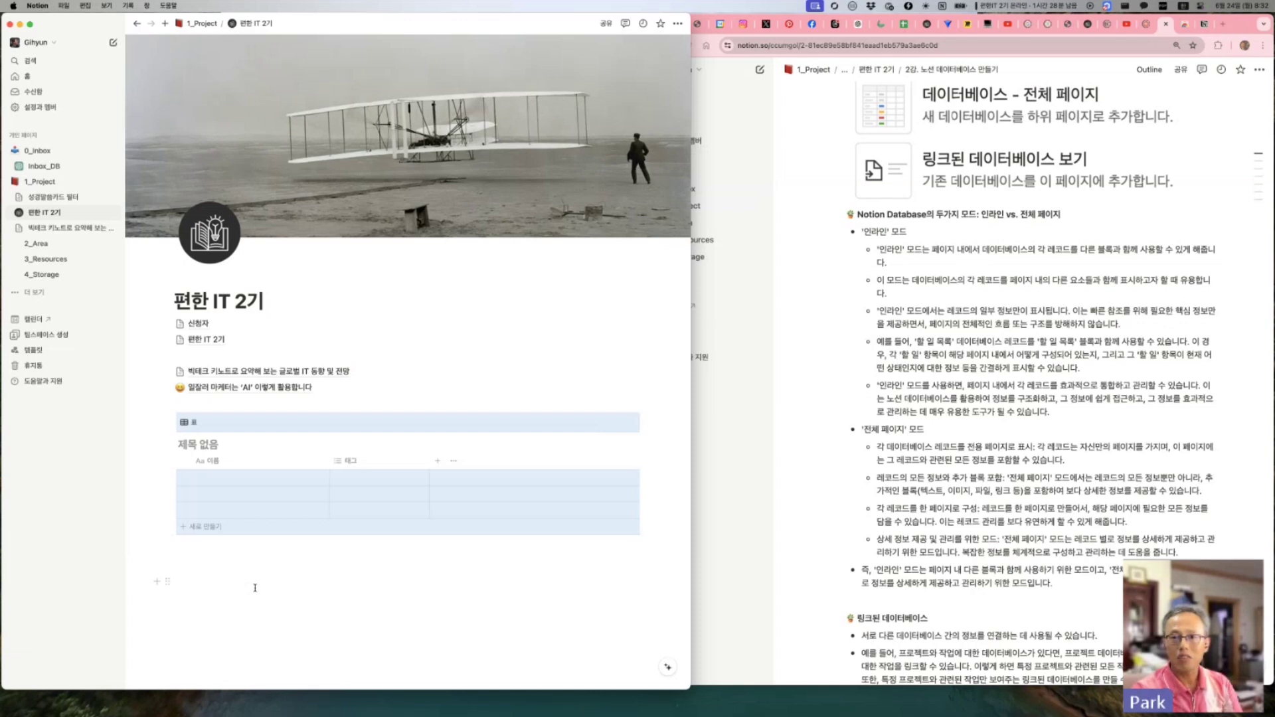
click(170, 426)
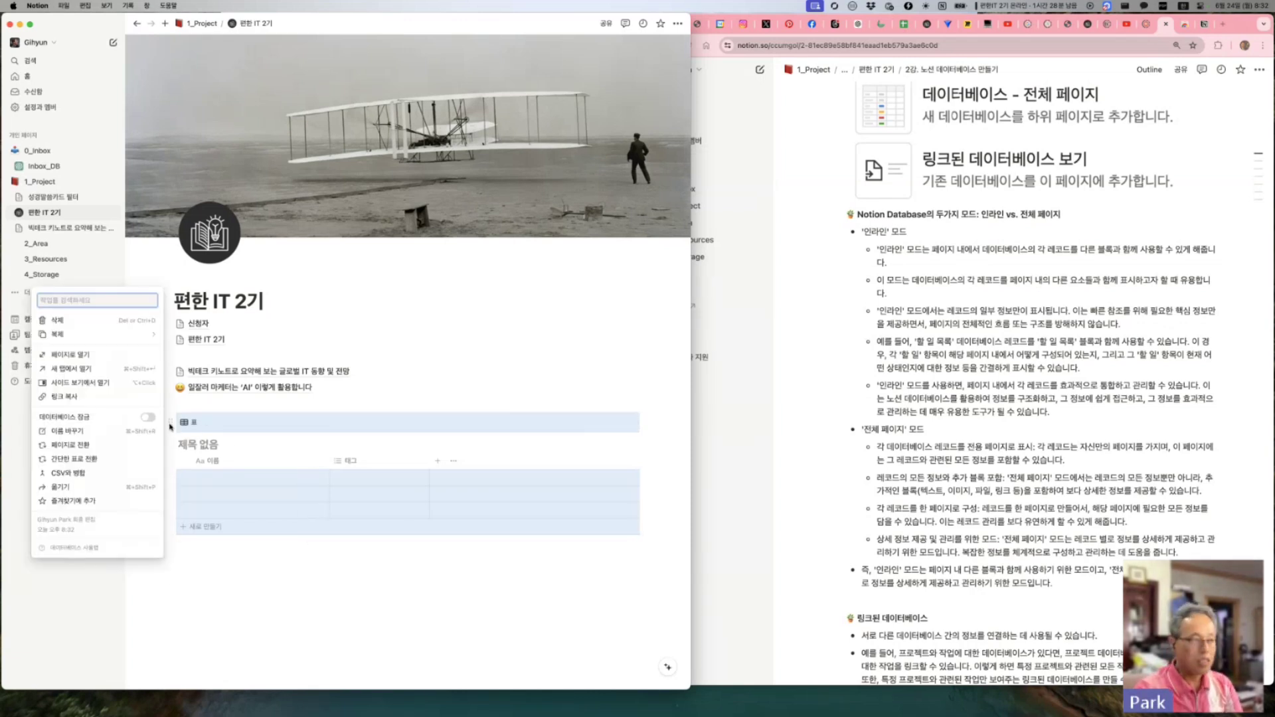
click(59, 320)
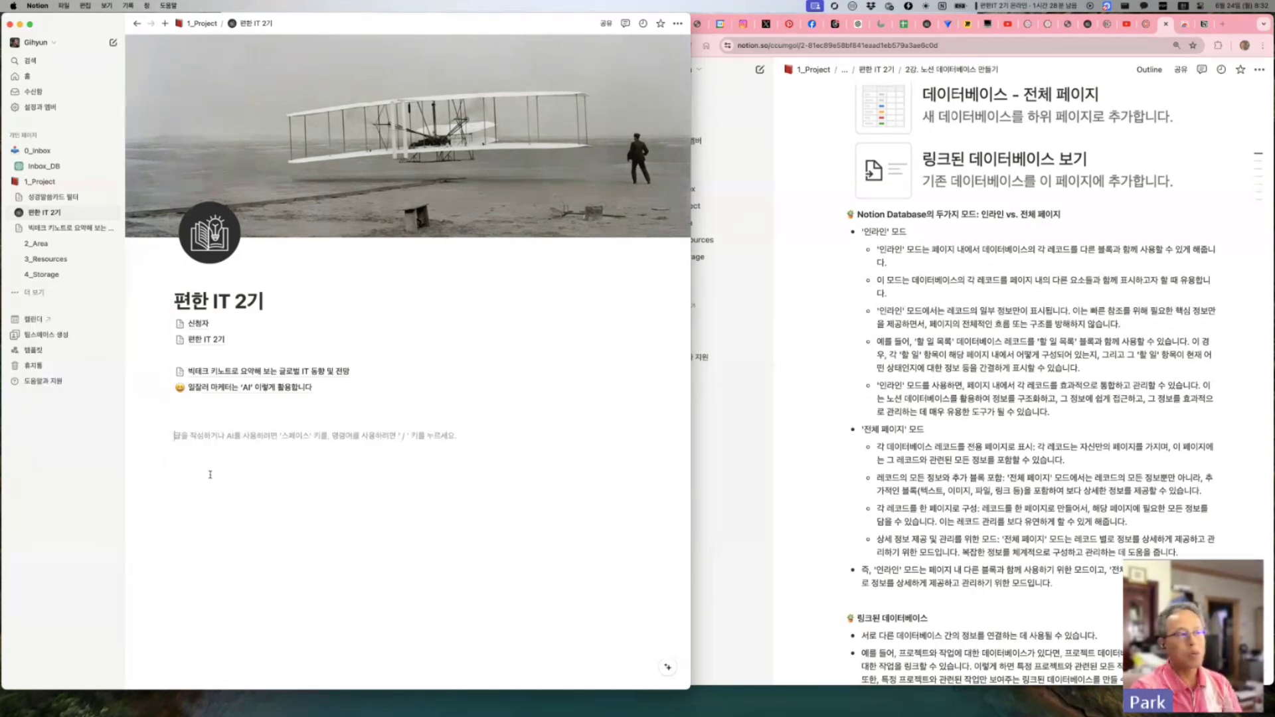
Step: Insert a full-page database (데이터베이스 - 전체 페이지) below the page links and return to the 편한 IT 2기 page
click(210, 475)
text(/데이터베이스)
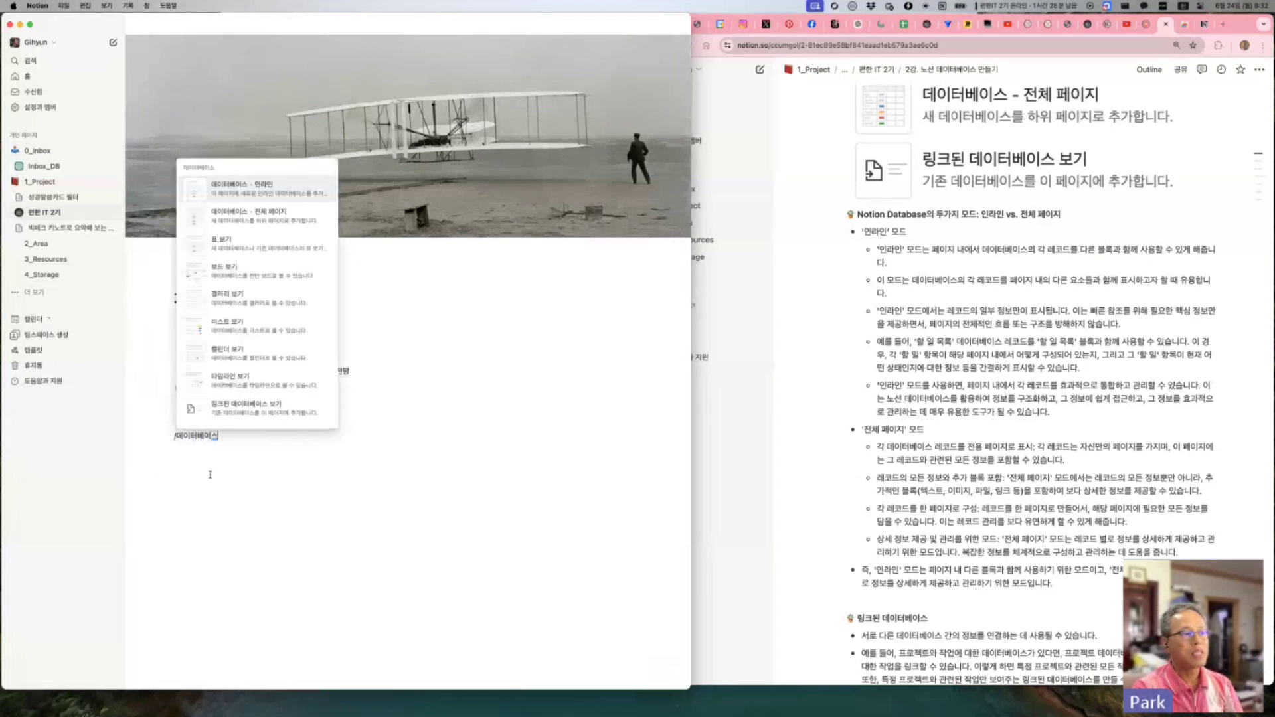
click(265, 218)
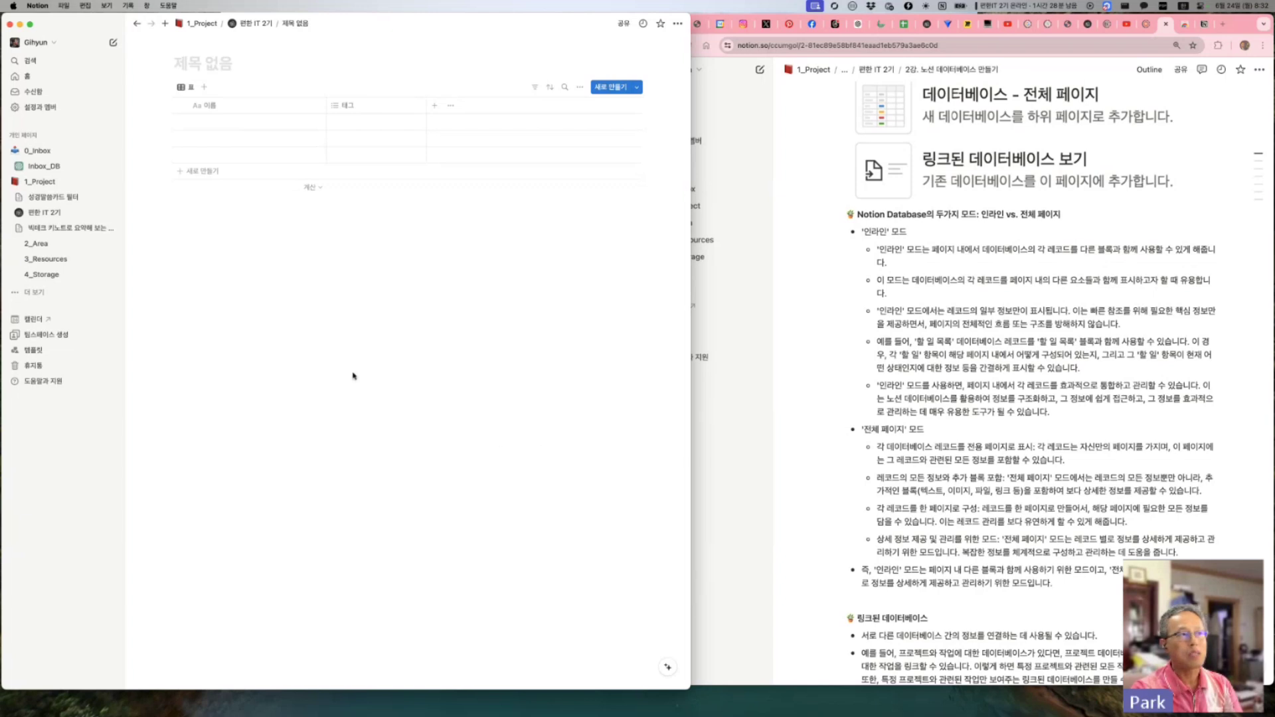
click(256, 23)
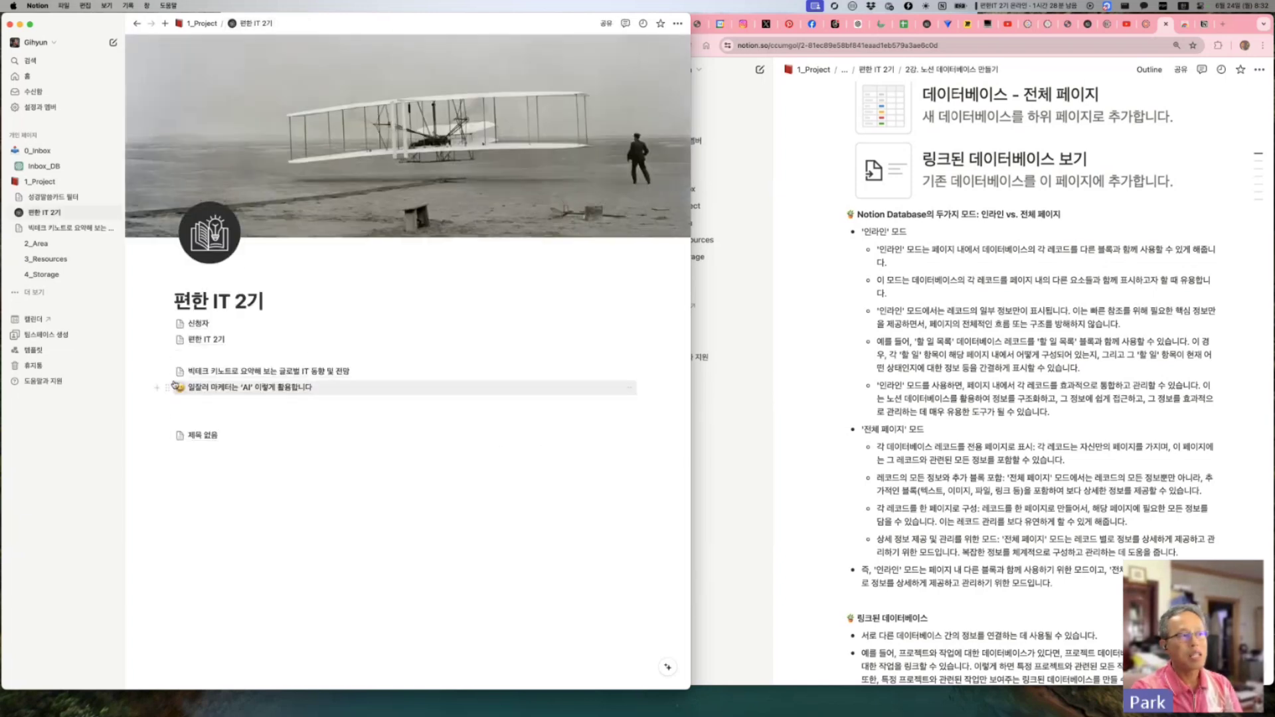
Step: Try moving the 빅테크 키노트 link below the full-page database link, undo it, and take a brief look inside that database
drag(170, 369, 182, 443)
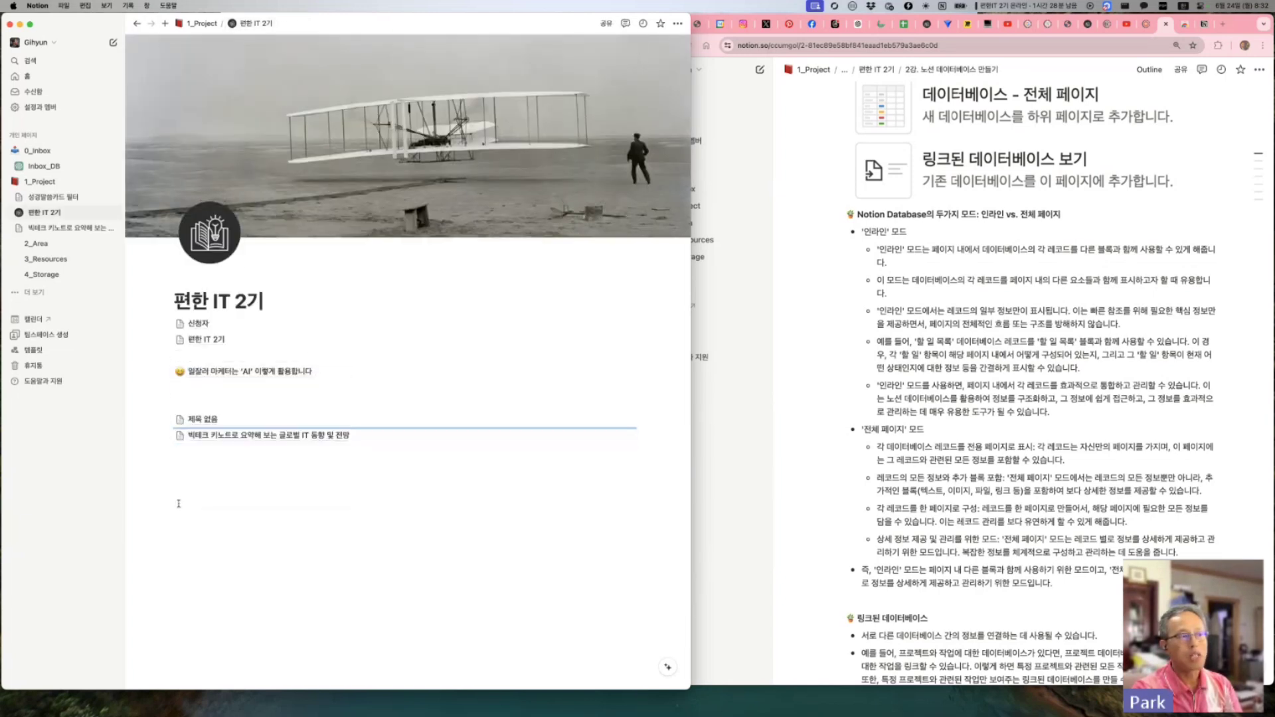
key(super+z)
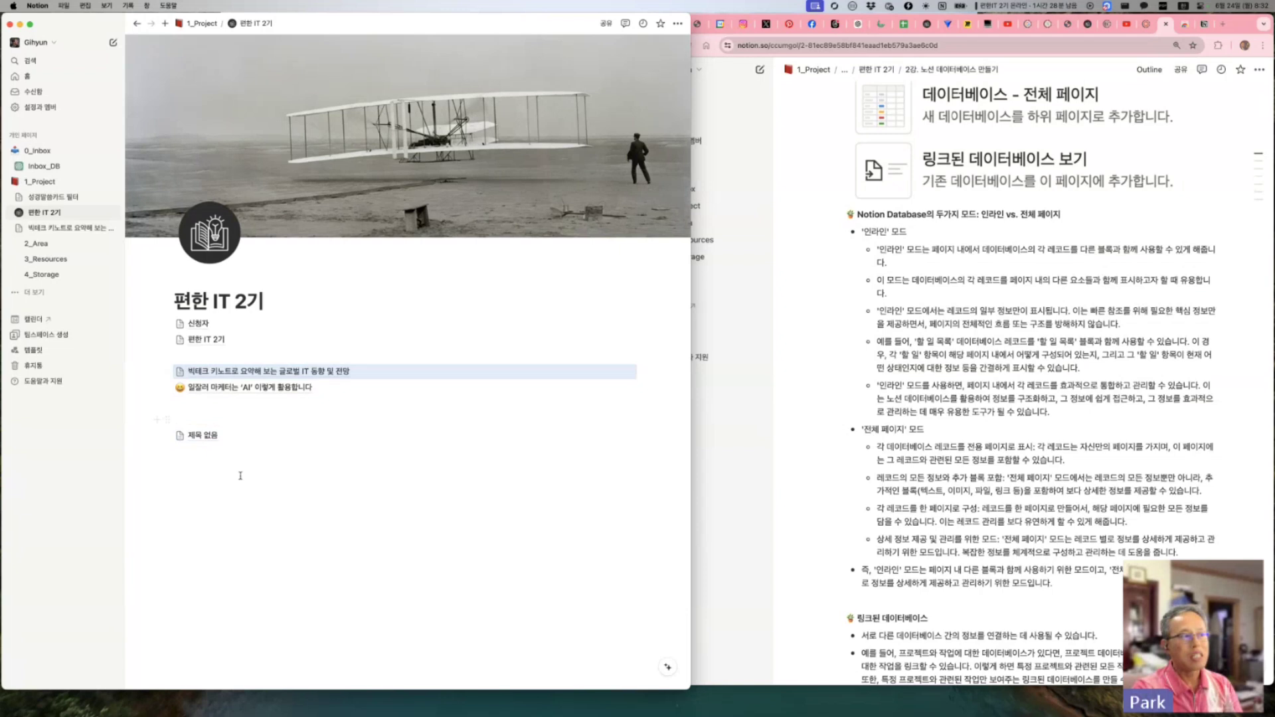
click(196, 435)
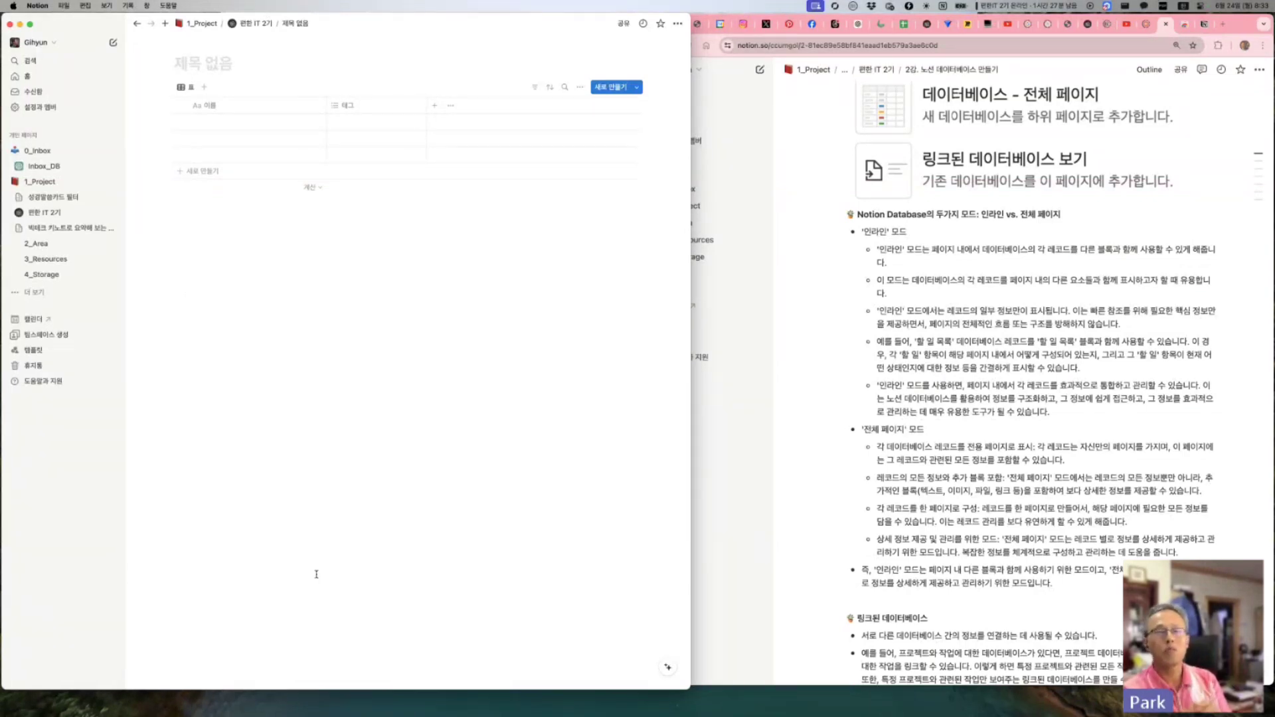
click(256, 23)
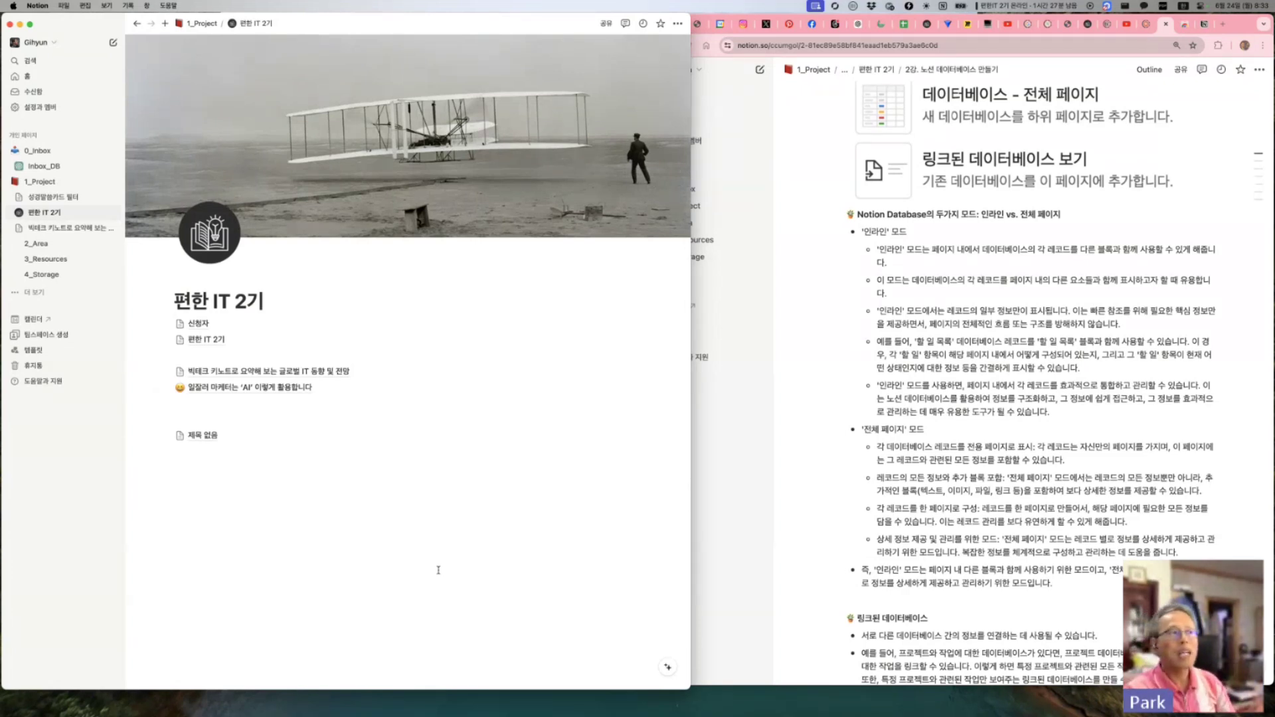
Step: Insert an inline database below the full-page database link and move it directly under the 편한 IT 2기 page link
click(194, 498)
text(/데이터)
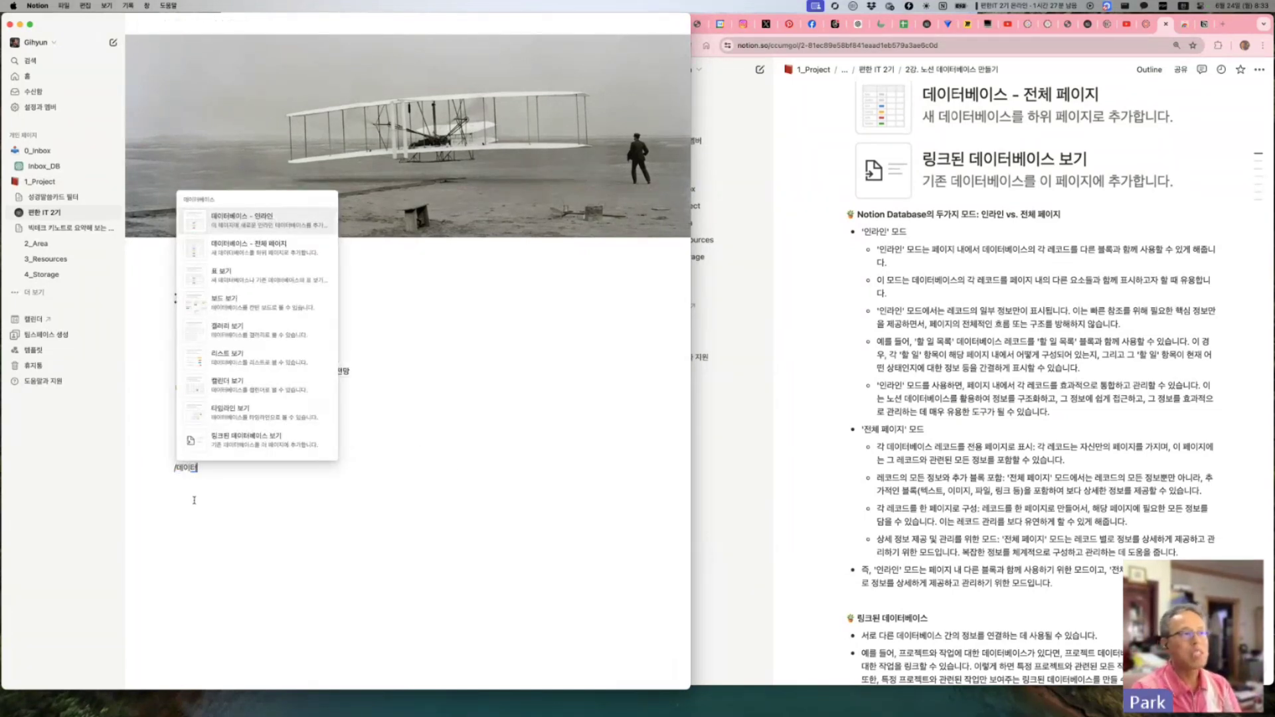
click(272, 222)
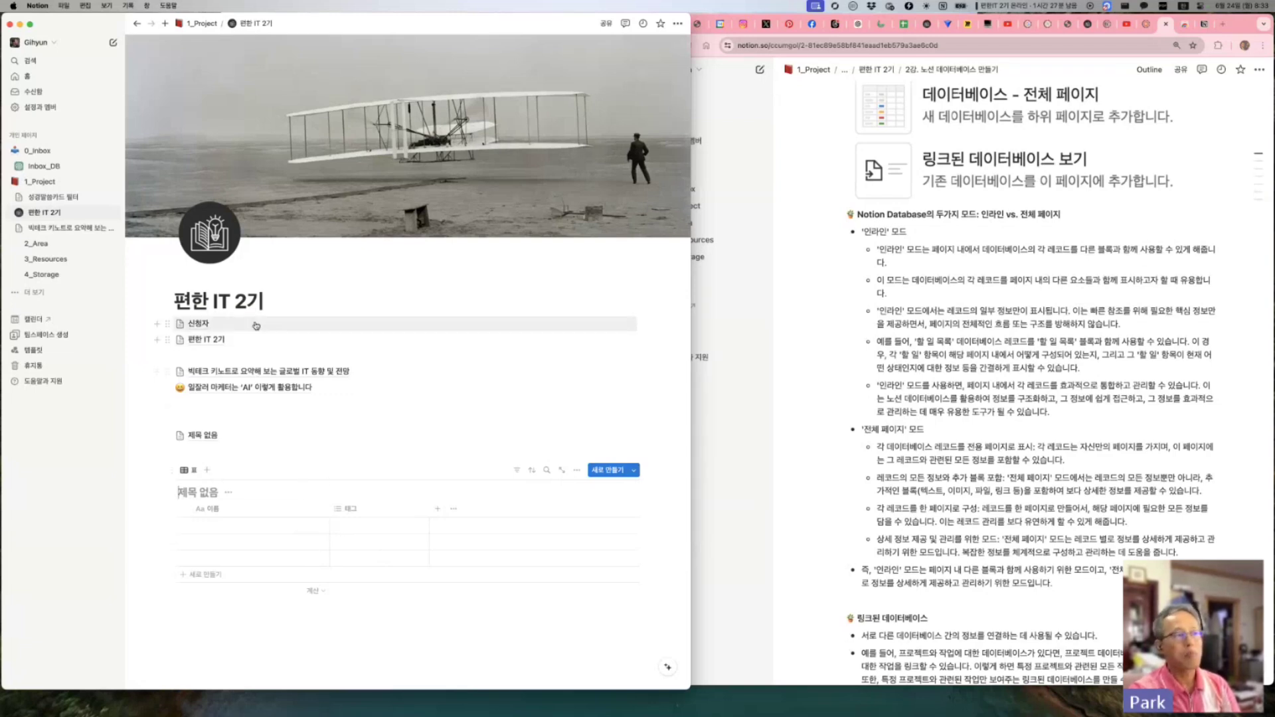
drag(169, 472, 182, 350)
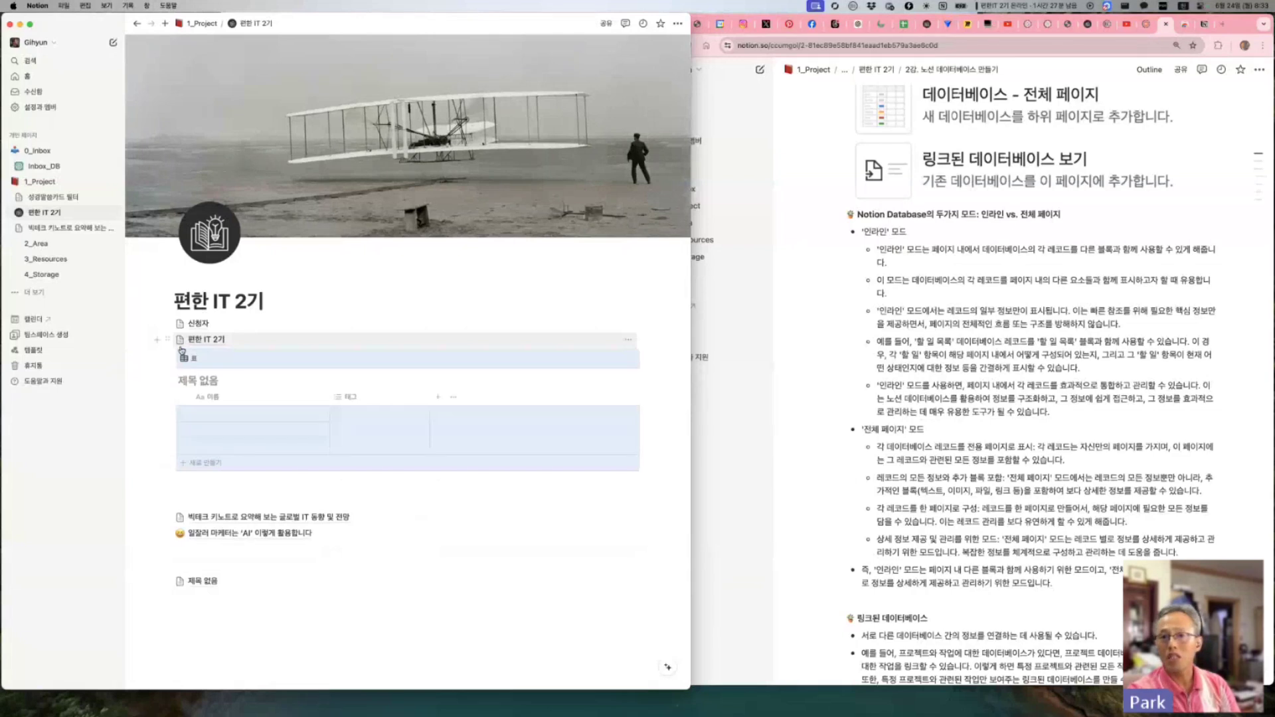
Step: Open the full-page database, examine its empty table rows, and bring up the View(보기) example in the lesson page for comparison
click(201, 581)
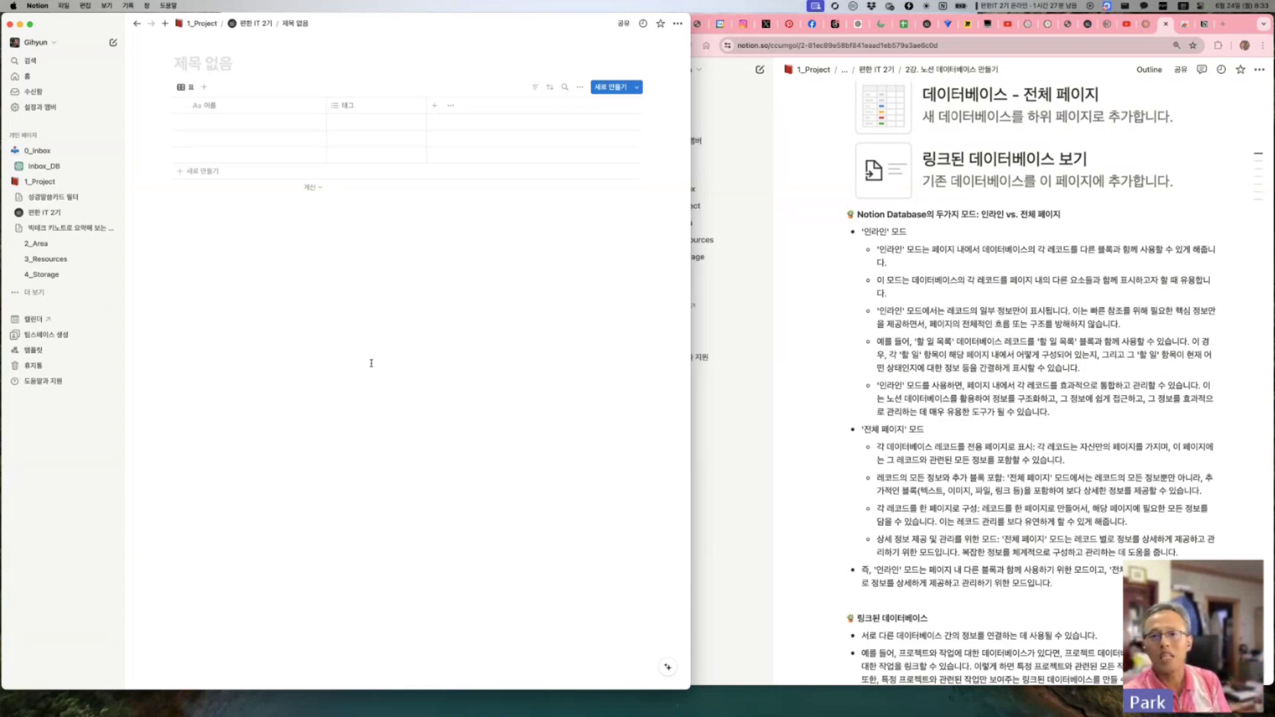
click(199, 122)
click(203, 155)
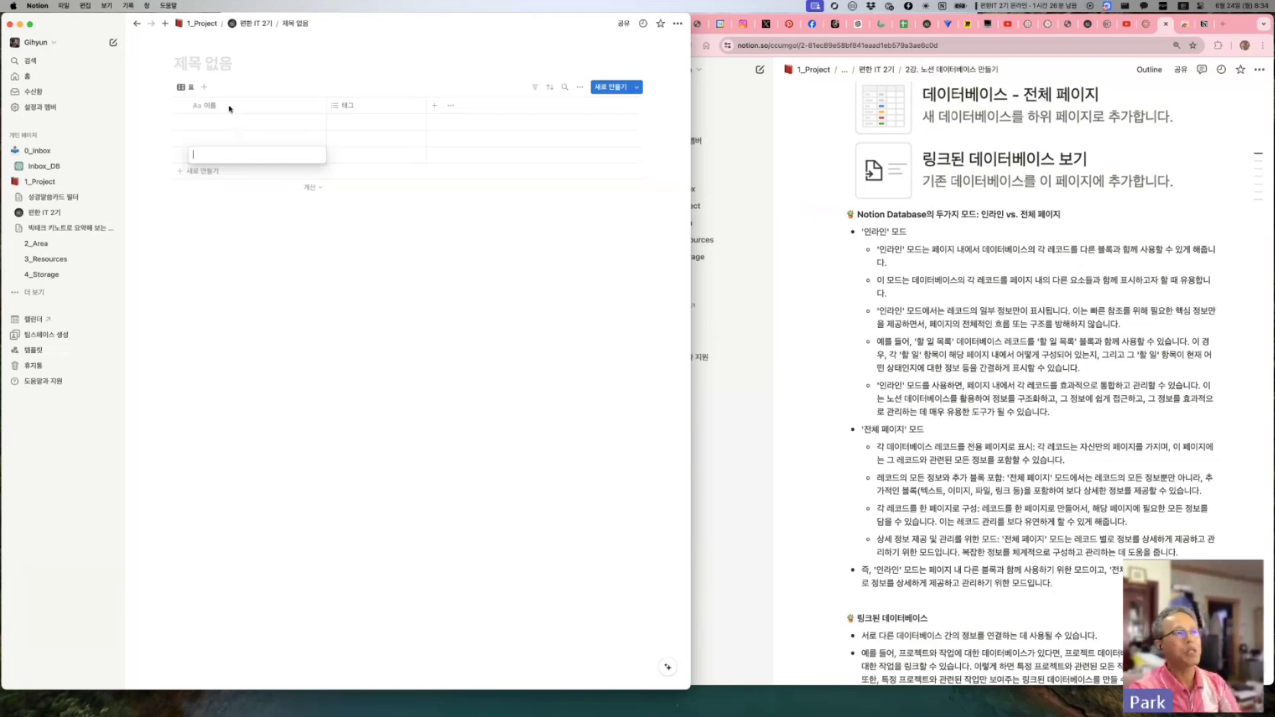
scroll(933, 266, down, 10)
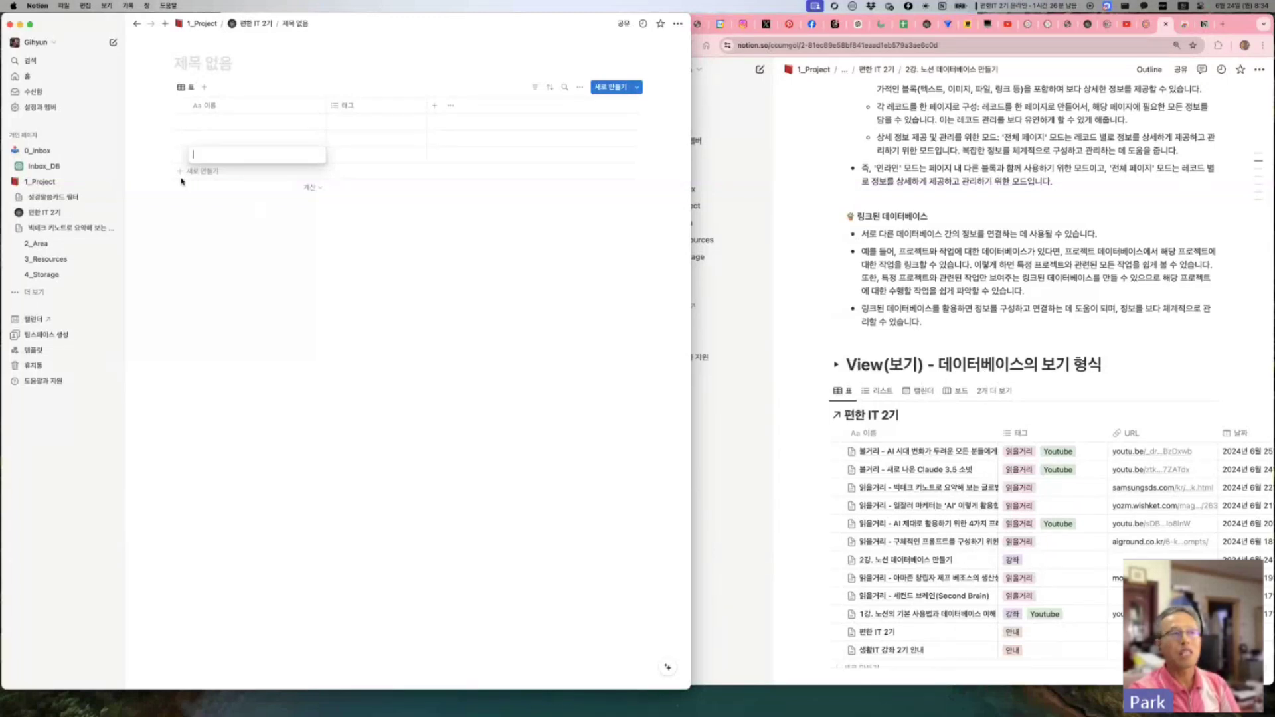
click(509, 288)
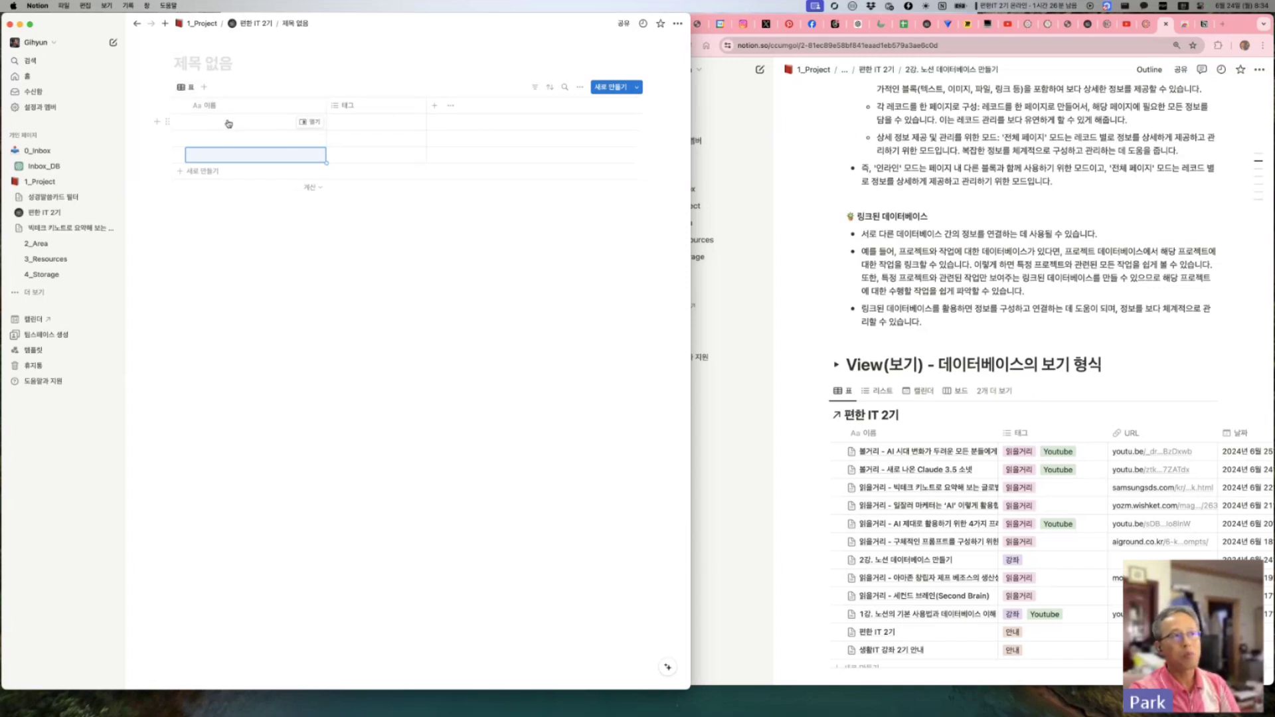
Step: Review the layout options in the full-page database's view settings and return to the 편한 IT 2기 page
click(581, 90)
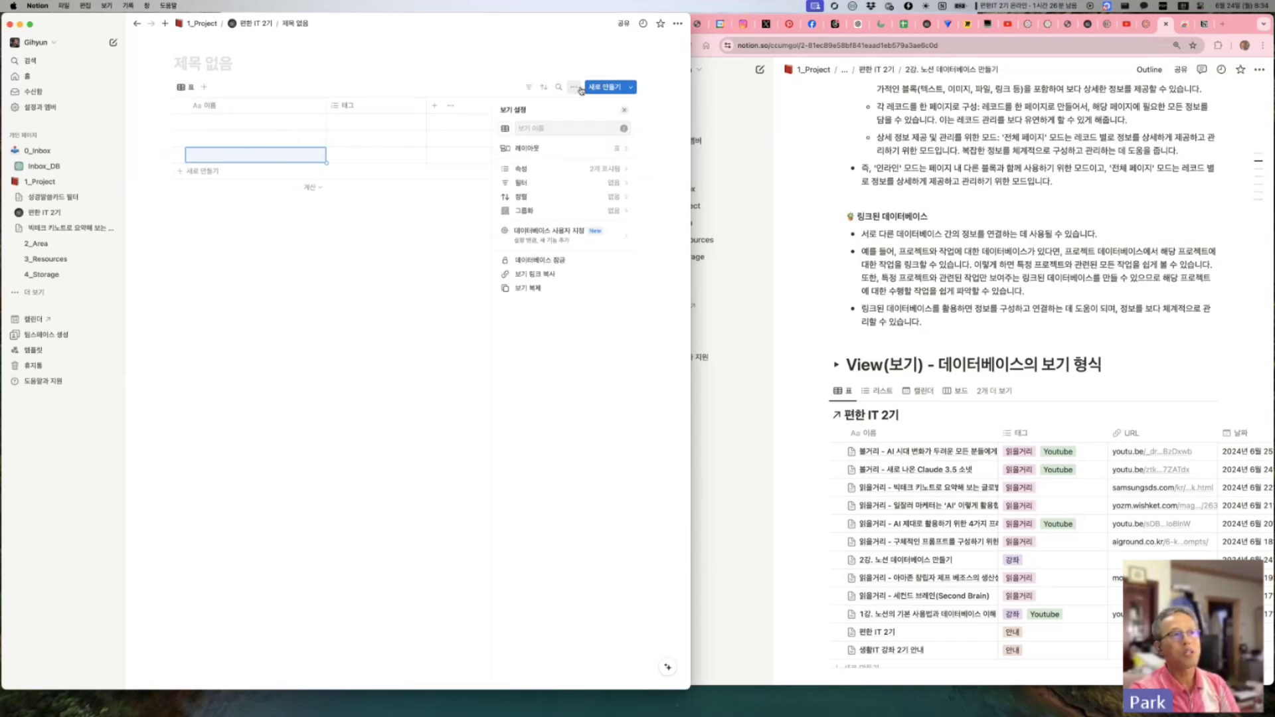
click(535, 148)
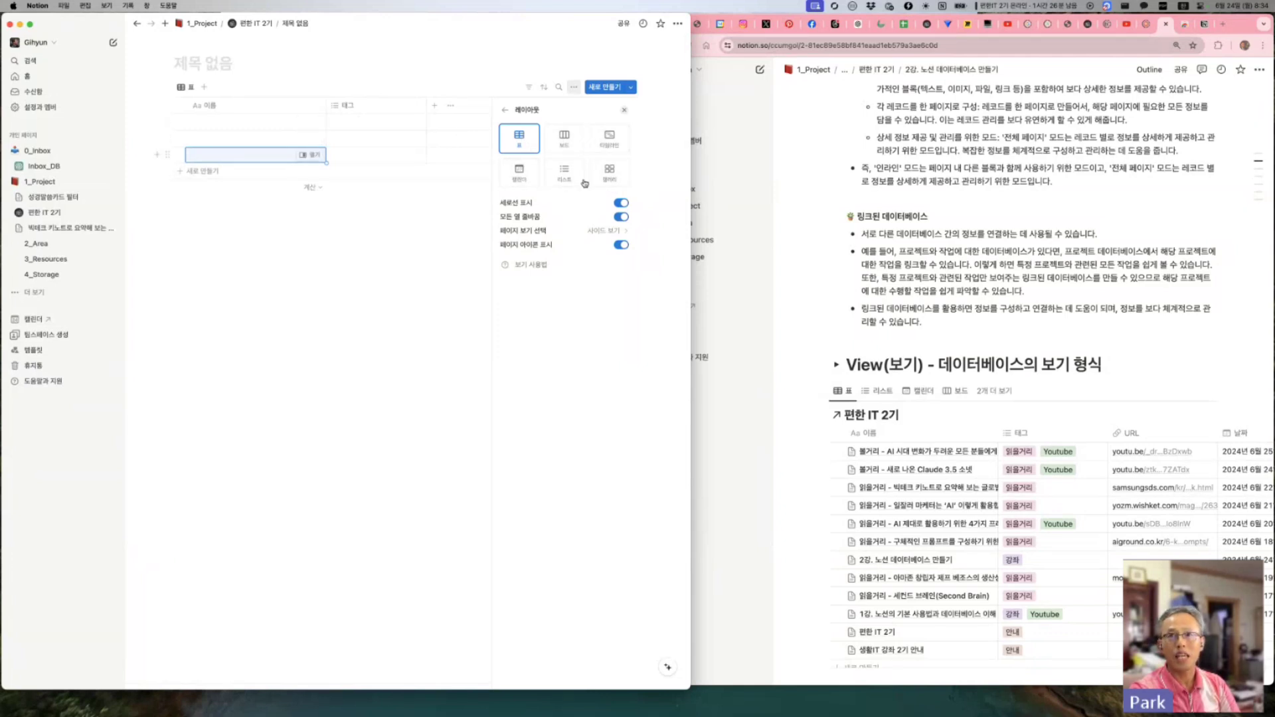
click(328, 262)
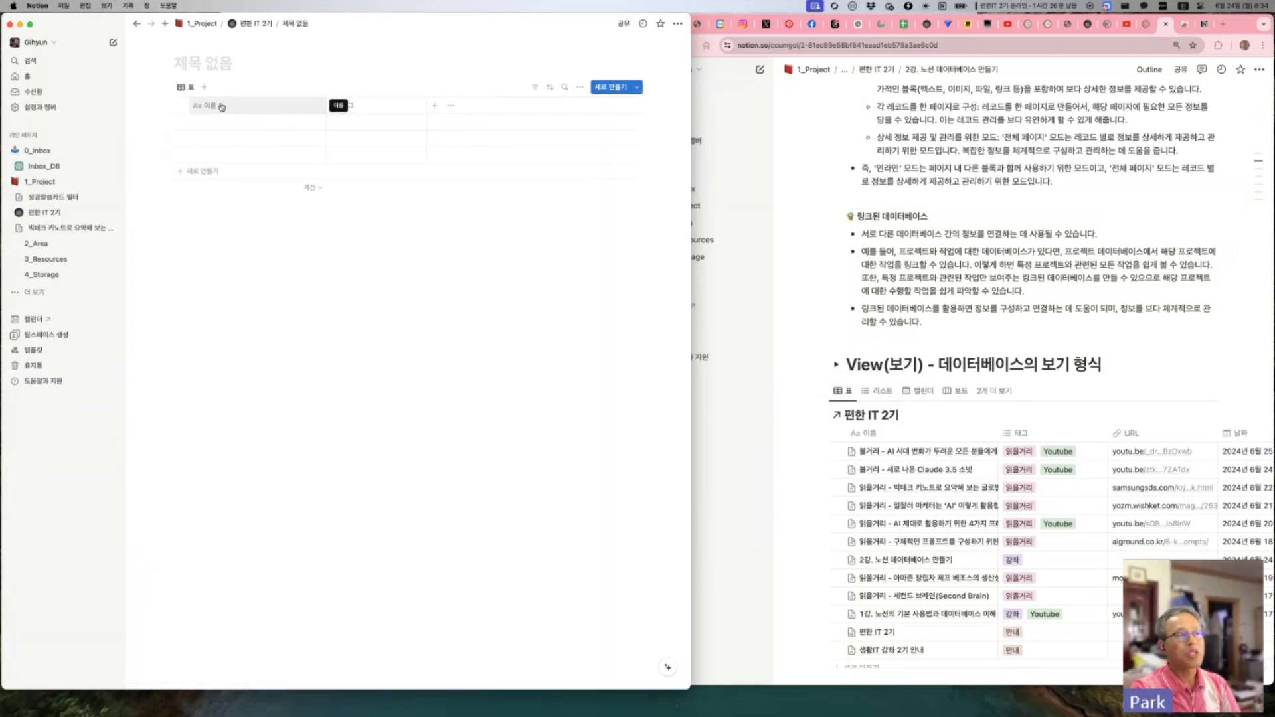
click(574, 87)
click(535, 152)
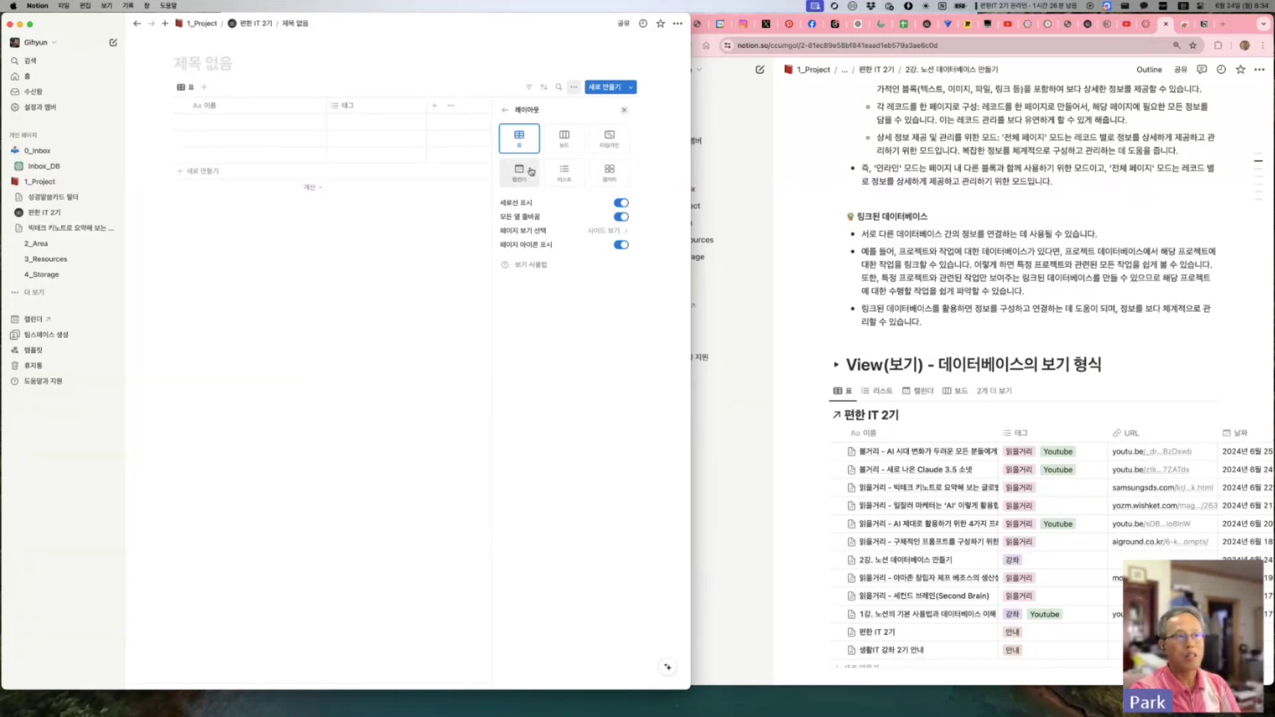
click(232, 36)
click(252, 23)
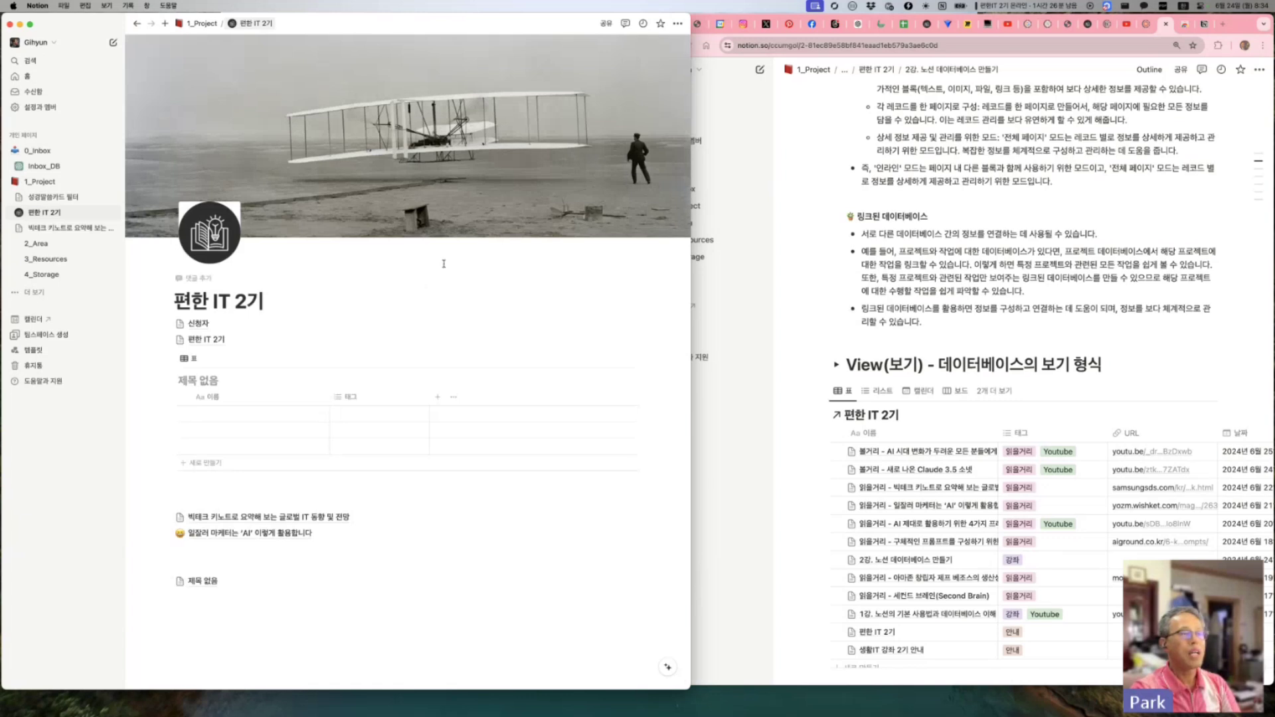
Step: Change the inline database's layout to calendar (캘린더) and browse its months back to May 2024
scroll(419, 292, down, 3)
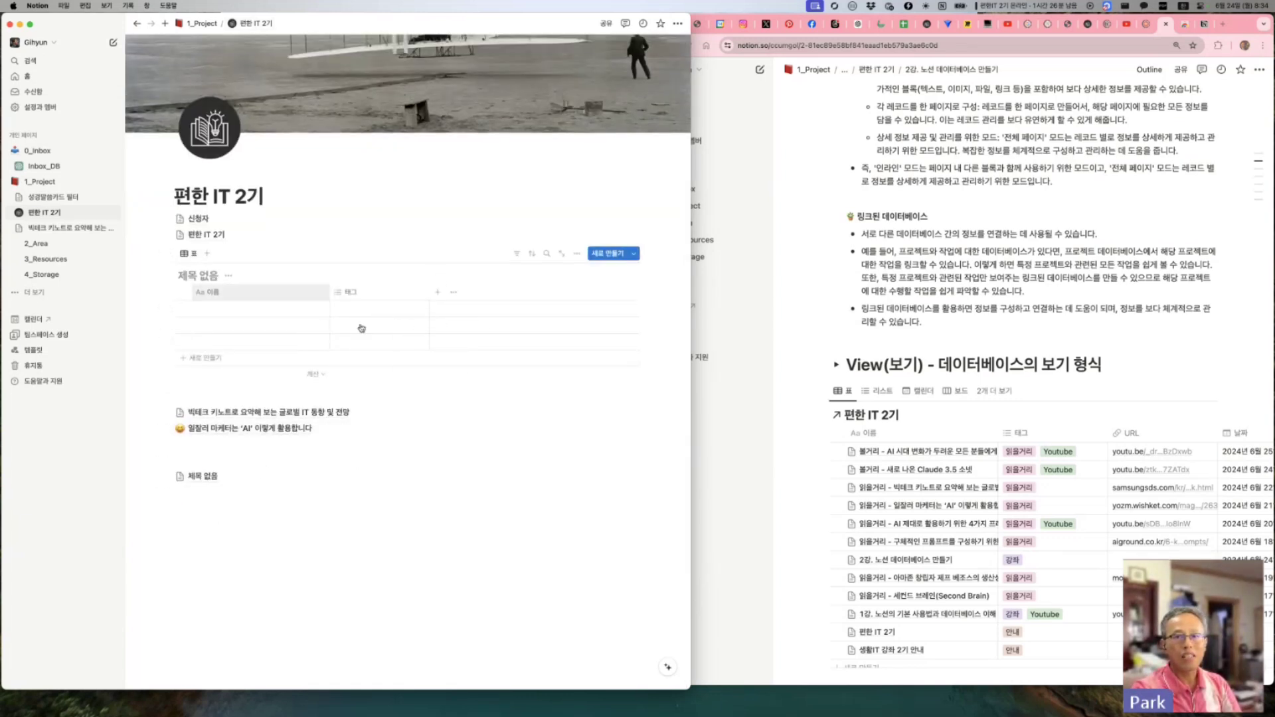
click(579, 254)
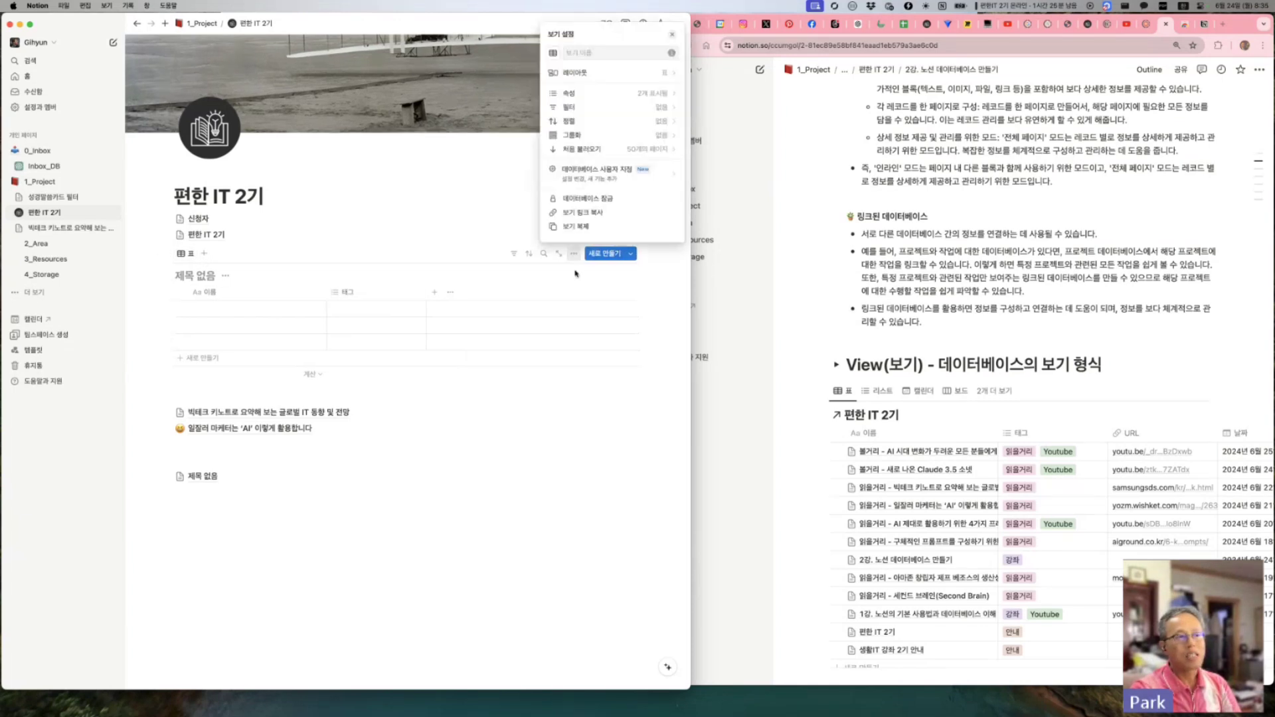
click(652, 77)
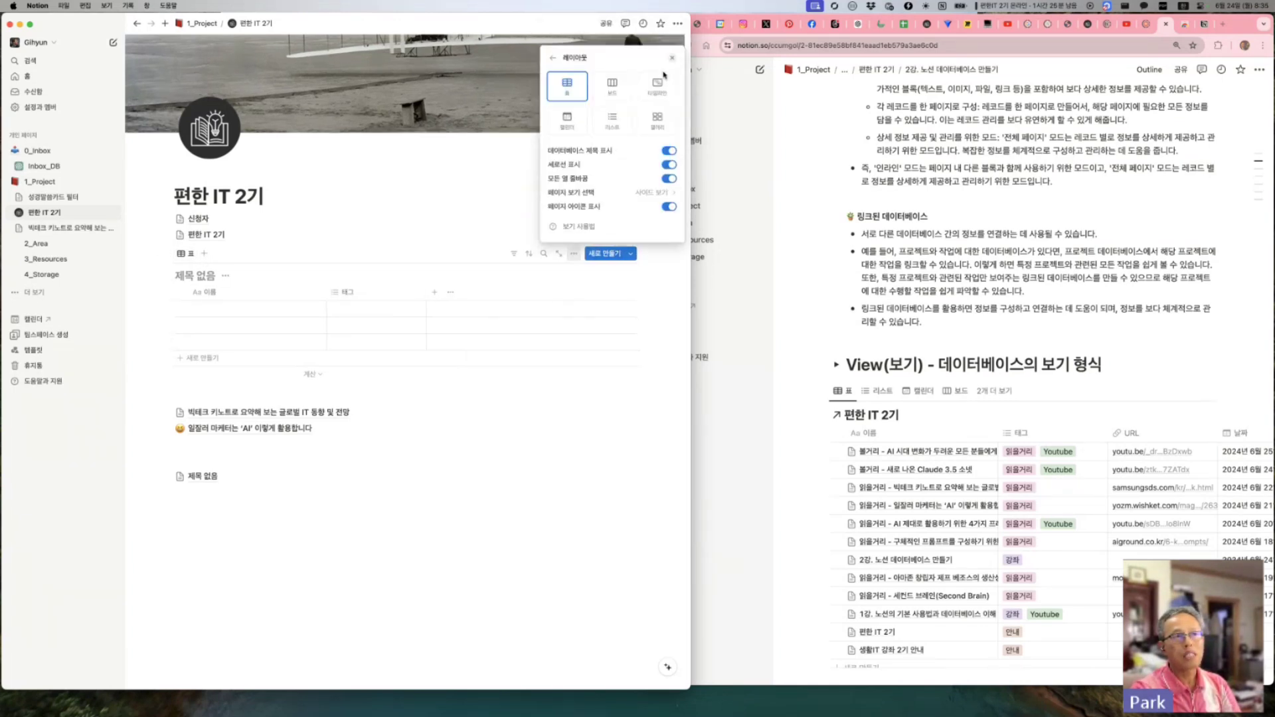
click(569, 121)
click(457, 323)
scroll(438, 265, down, 2)
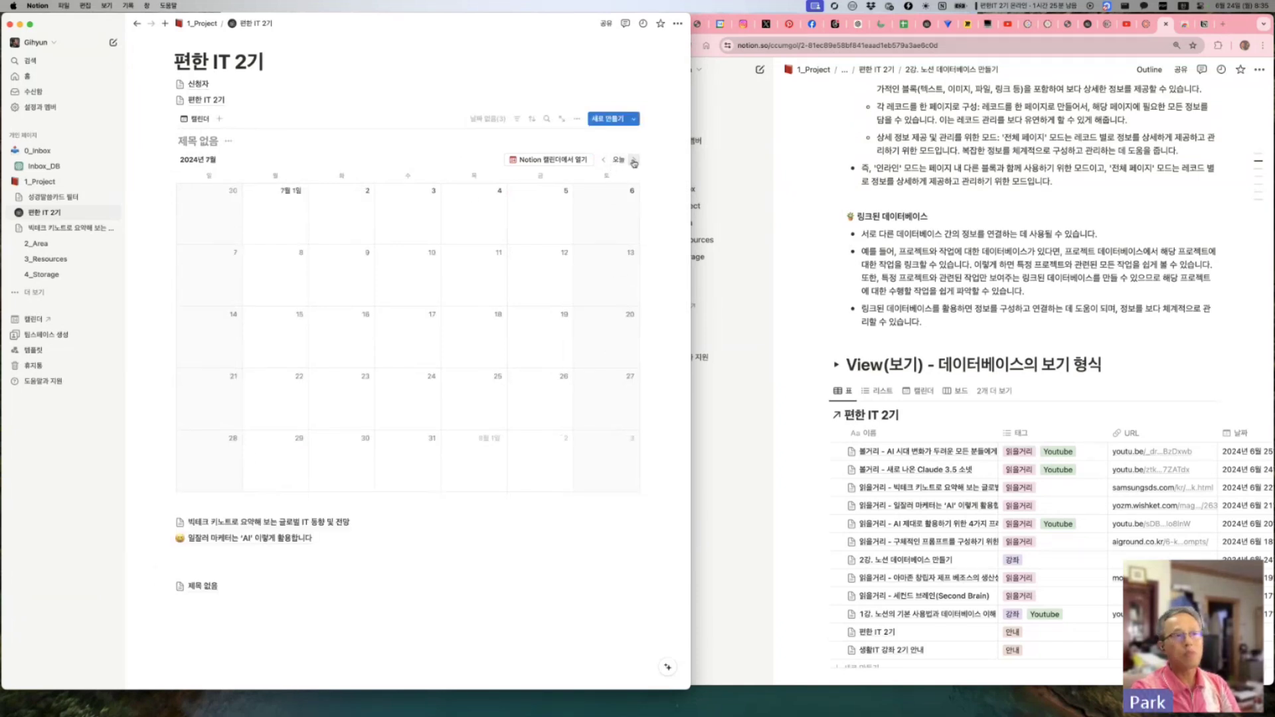
click(603, 162)
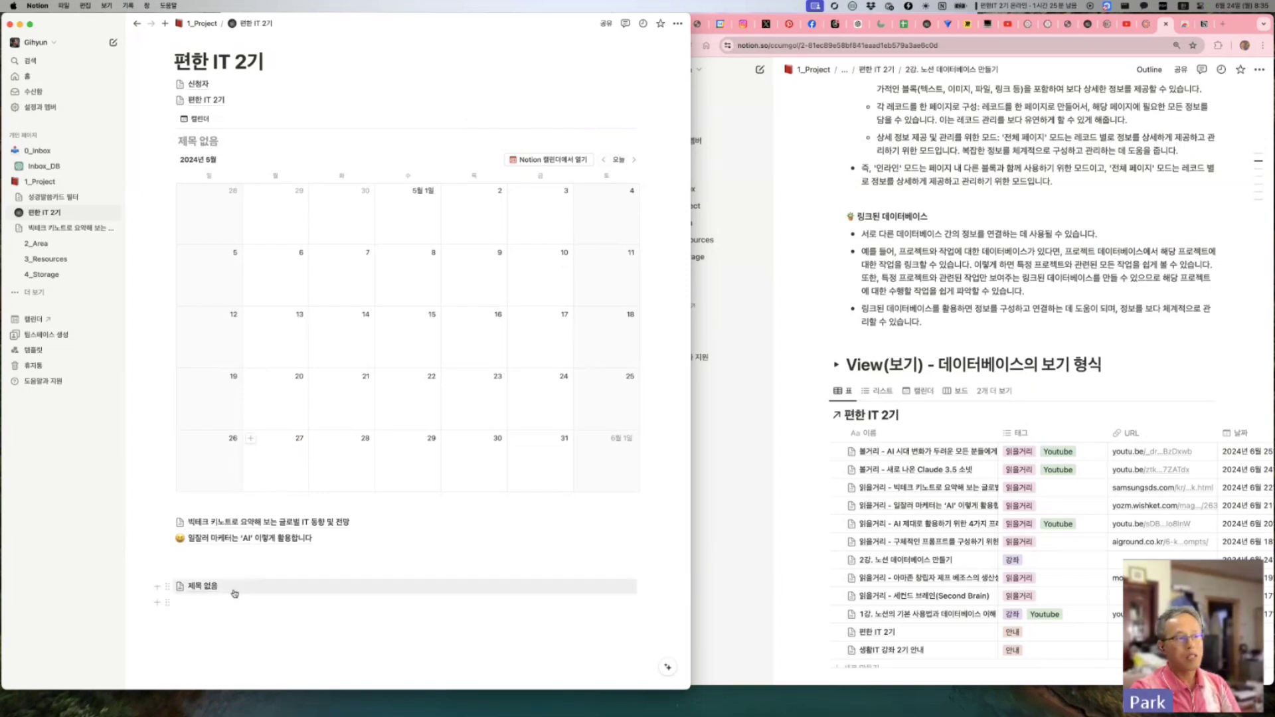
Step: Open the untitled full-page database and change its view layout from table to calendar (캘린더)
click(213, 591)
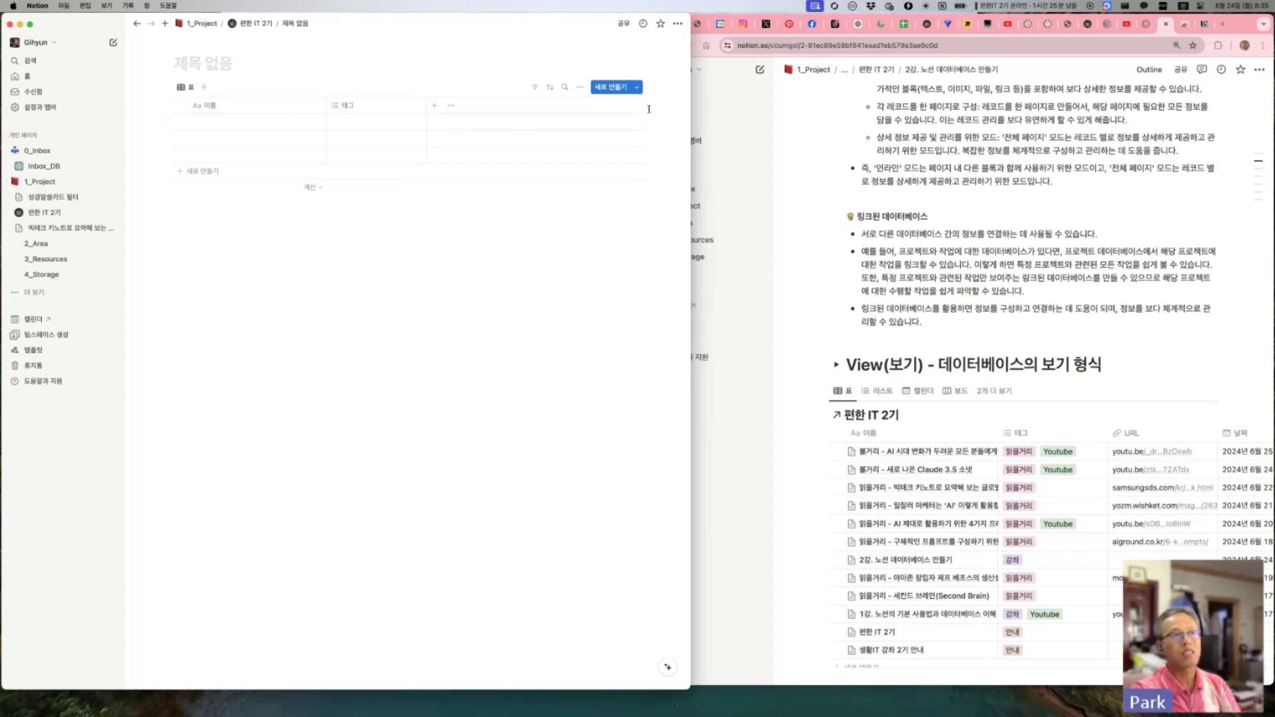
click(580, 88)
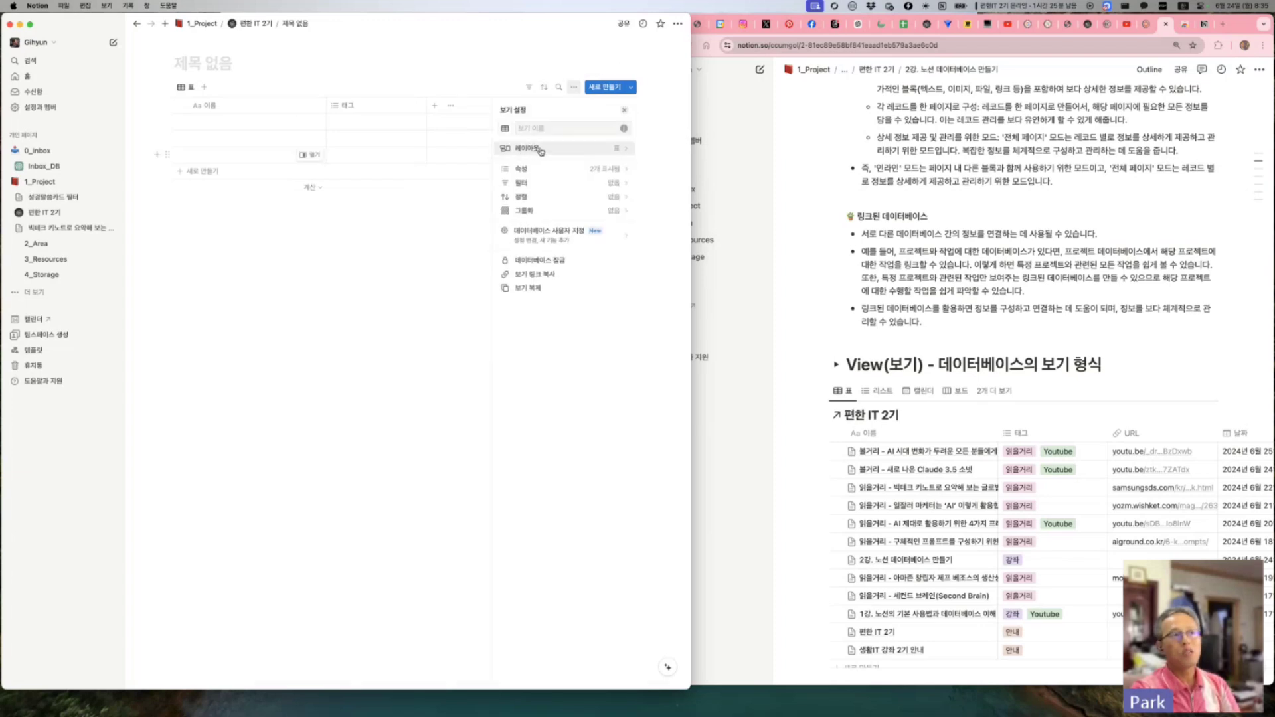
click(606, 150)
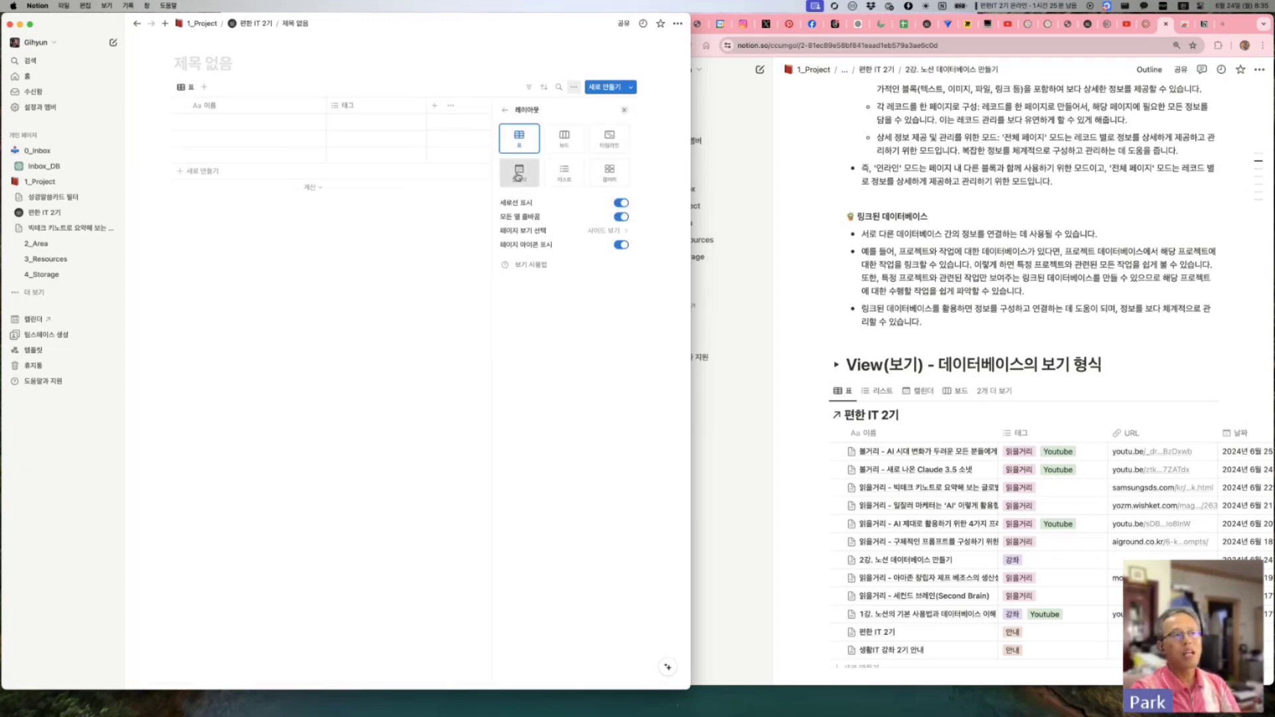
click(519, 174)
click(521, 327)
Step: Examine how the full-page calendar continues through the following months, and return to the 편한 IT 2기 page
scroll(523, 327, down, 10)
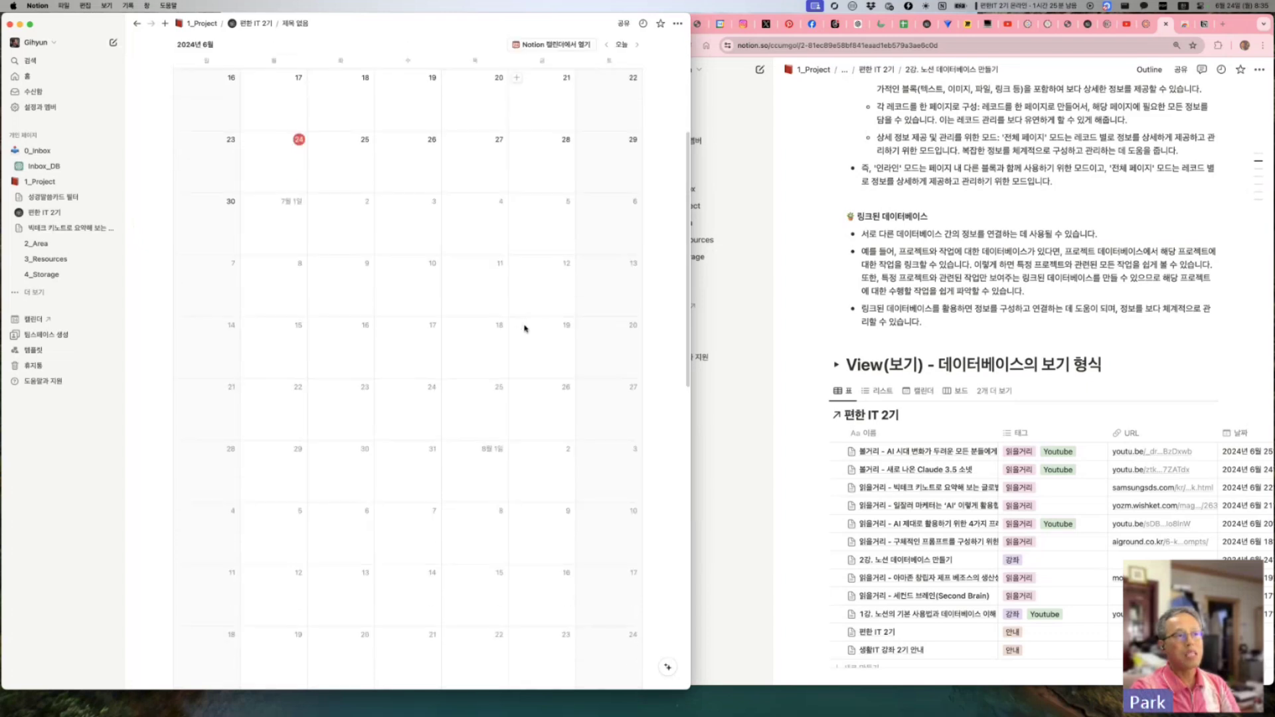
scroll(525, 328, down, 20)
scroll(525, 328, up, 20)
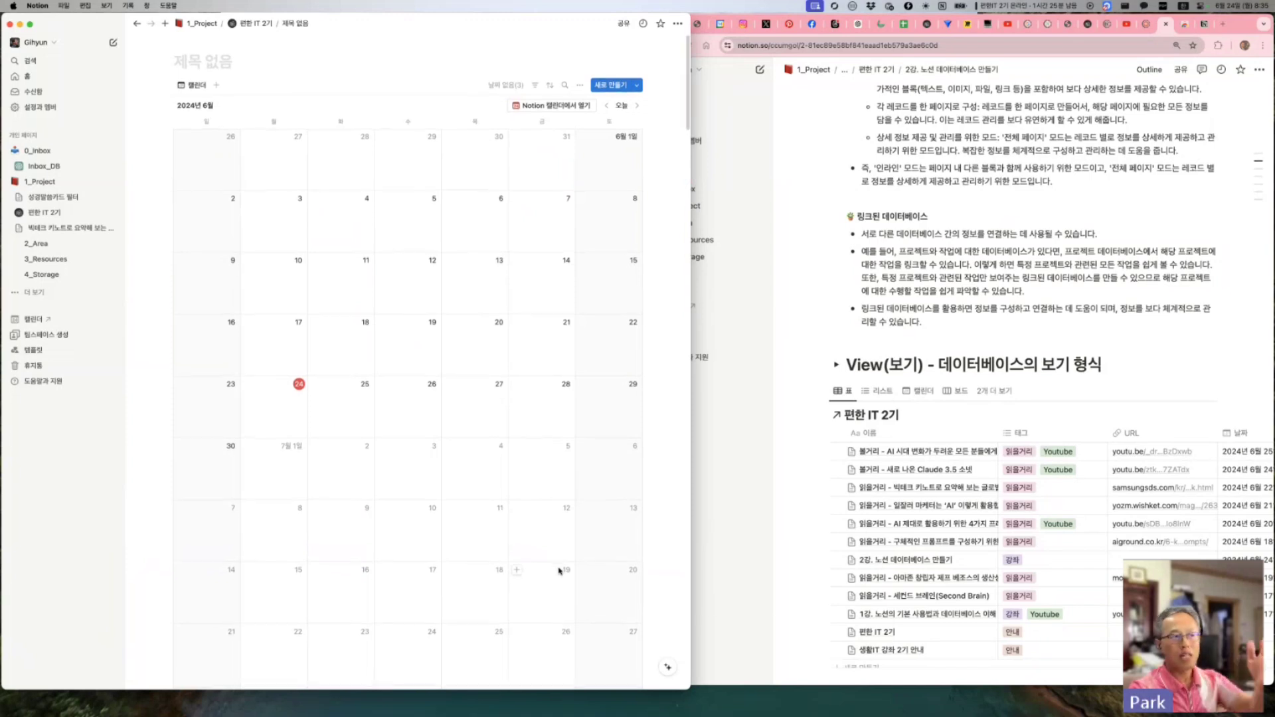
scroll(559, 571, down, 8)
scroll(560, 571, down, 8)
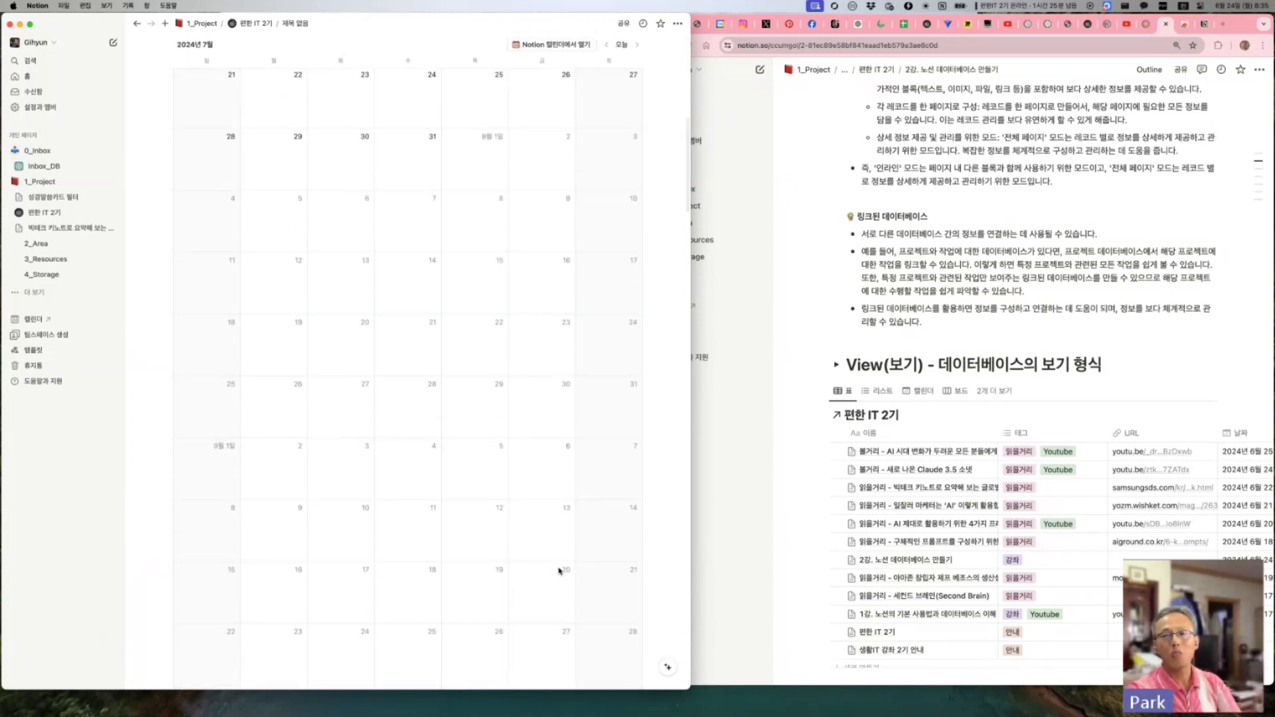
scroll(560, 572, up, 15)
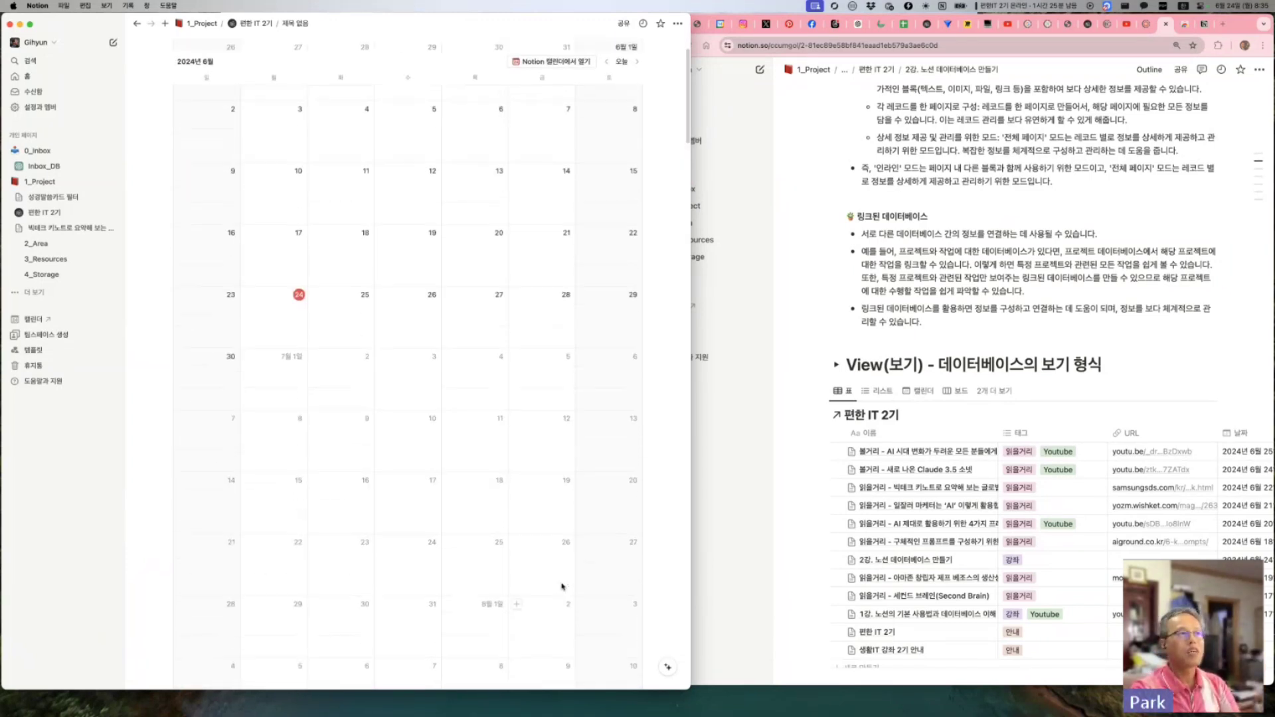
click(235, 28)
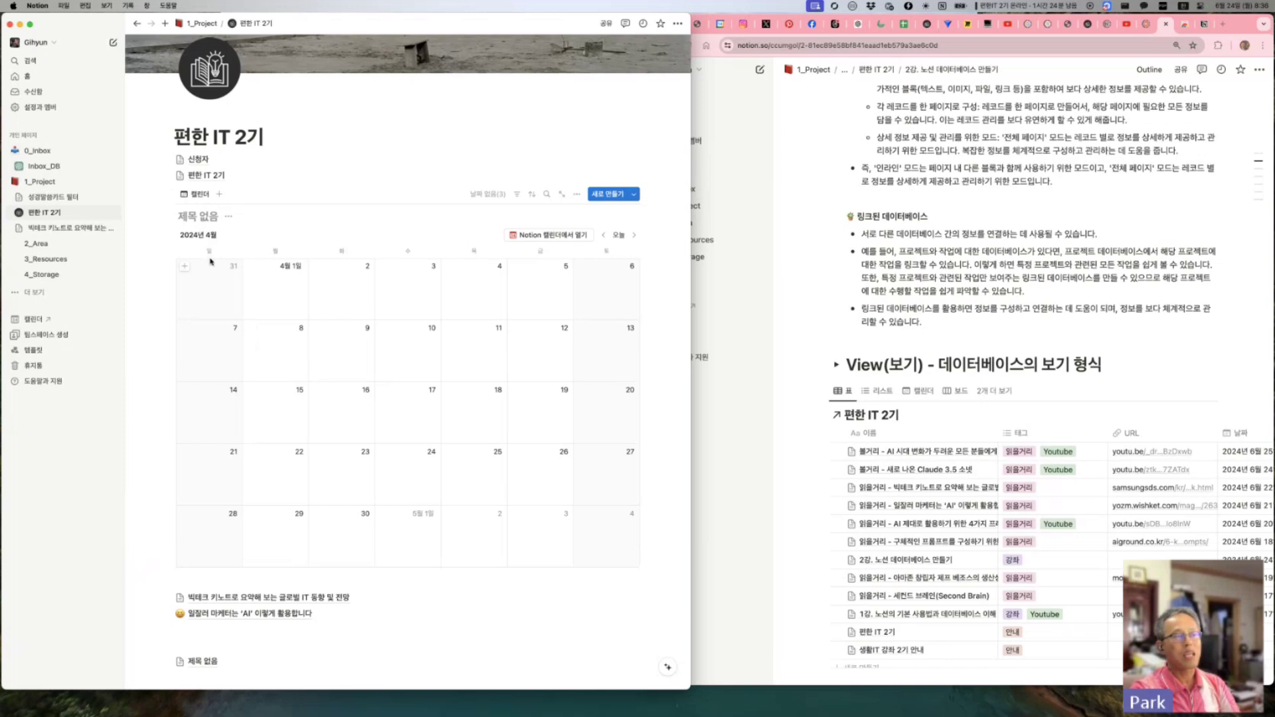
Step: Compare the inline calendar with the full-page database's calendar by reopening the full-page database and returning to the 편한 IT 2기 page
scroll(378, 439, down, 3)
scroll(350, 404, up, 5)
scroll(300, 512, down, 3)
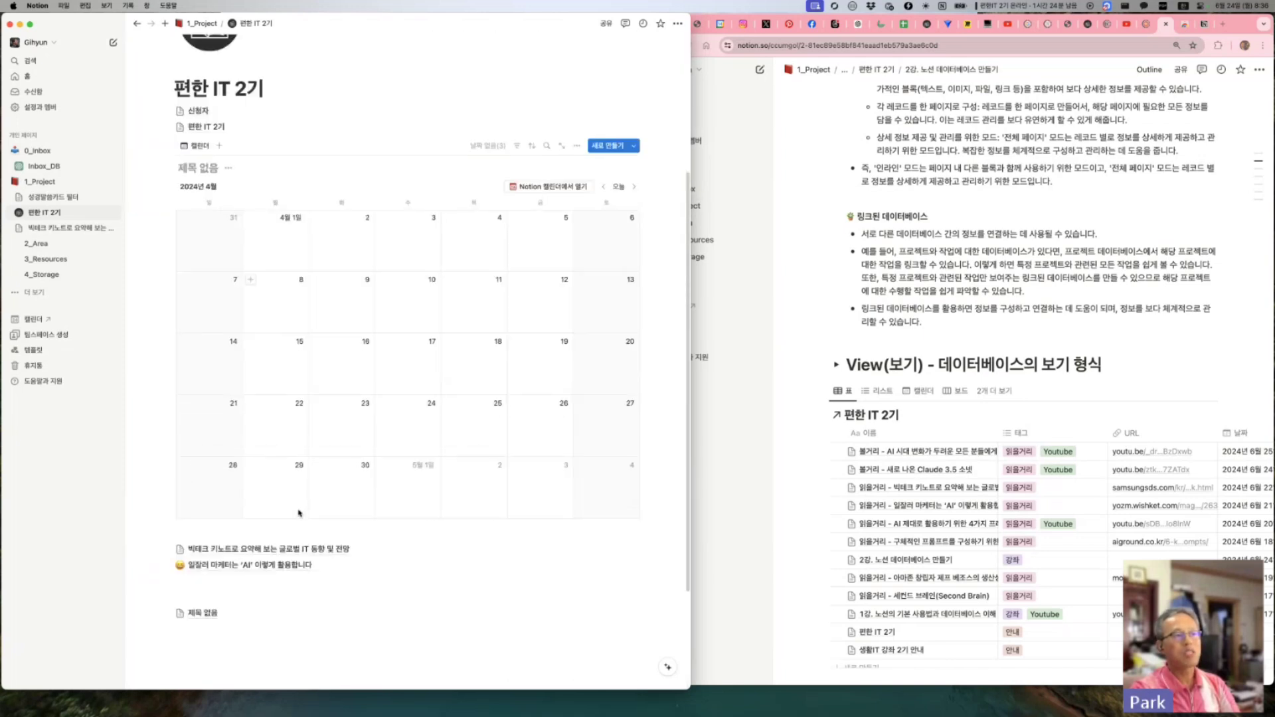
click(198, 616)
scroll(367, 576, down, 5)
scroll(368, 577, down, 3)
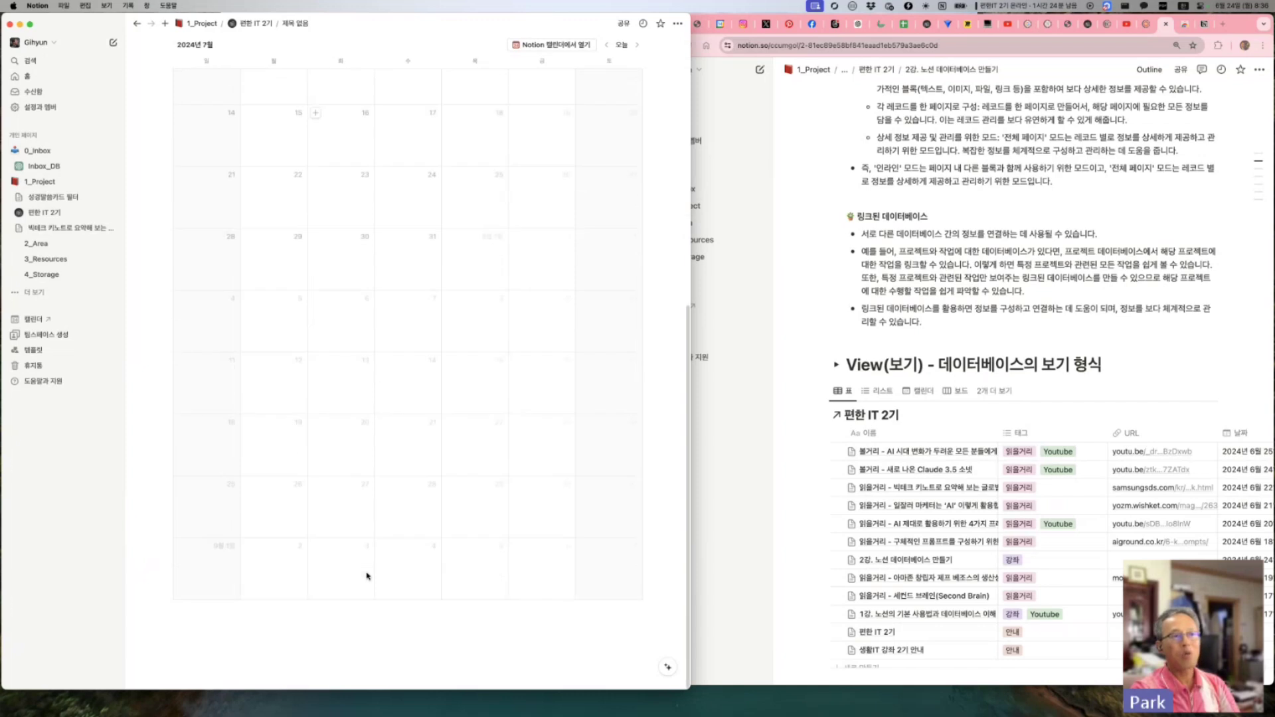
scroll(425, 428, up, 8)
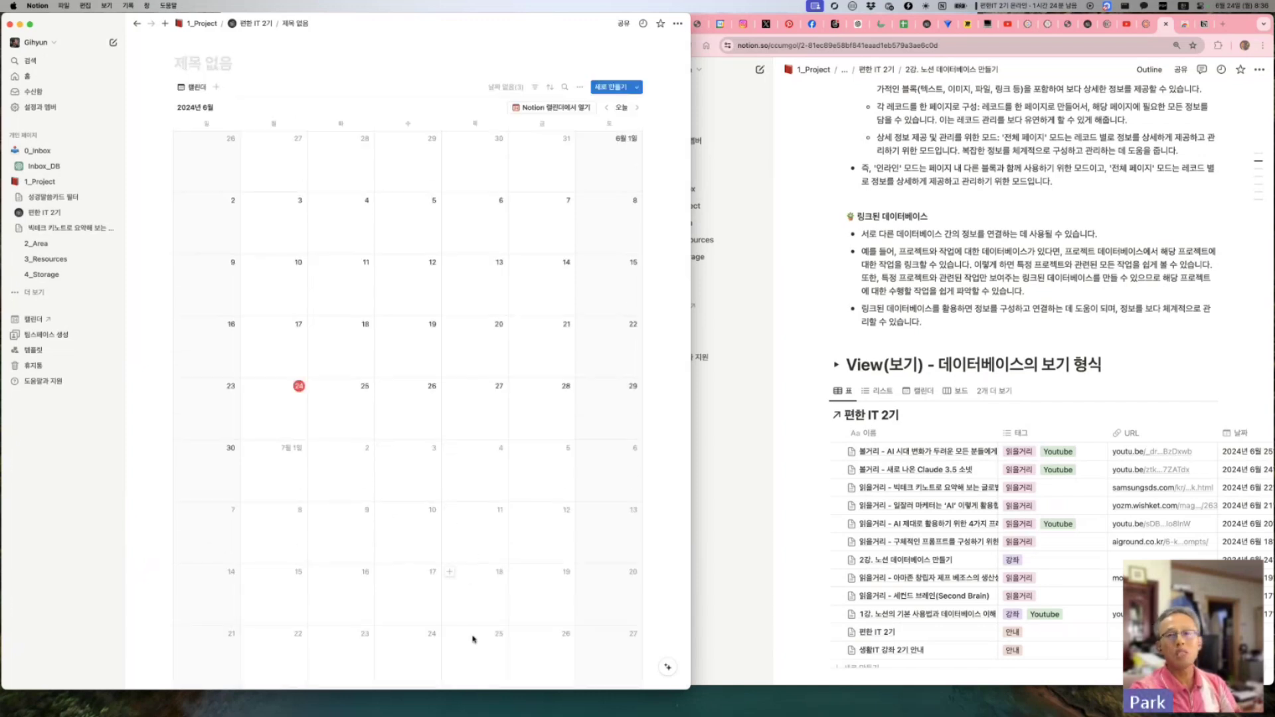
scroll(471, 577, down, 3)
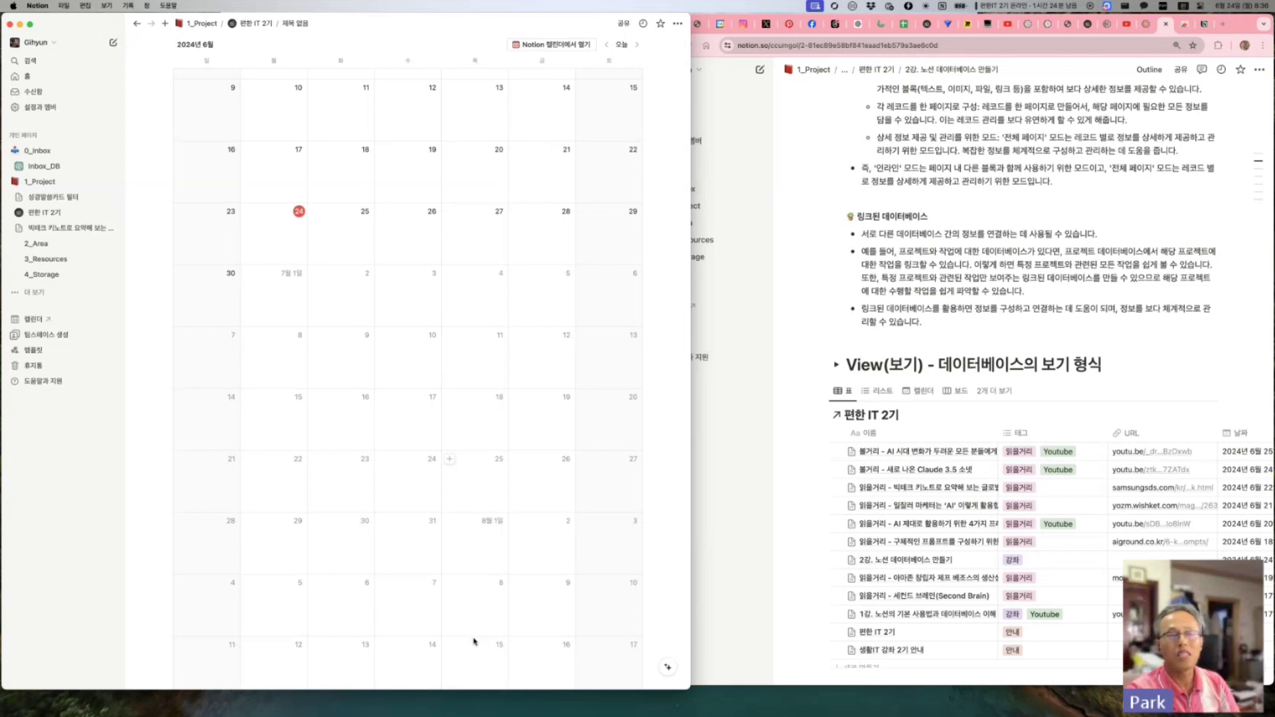
scroll(484, 441, up, 3)
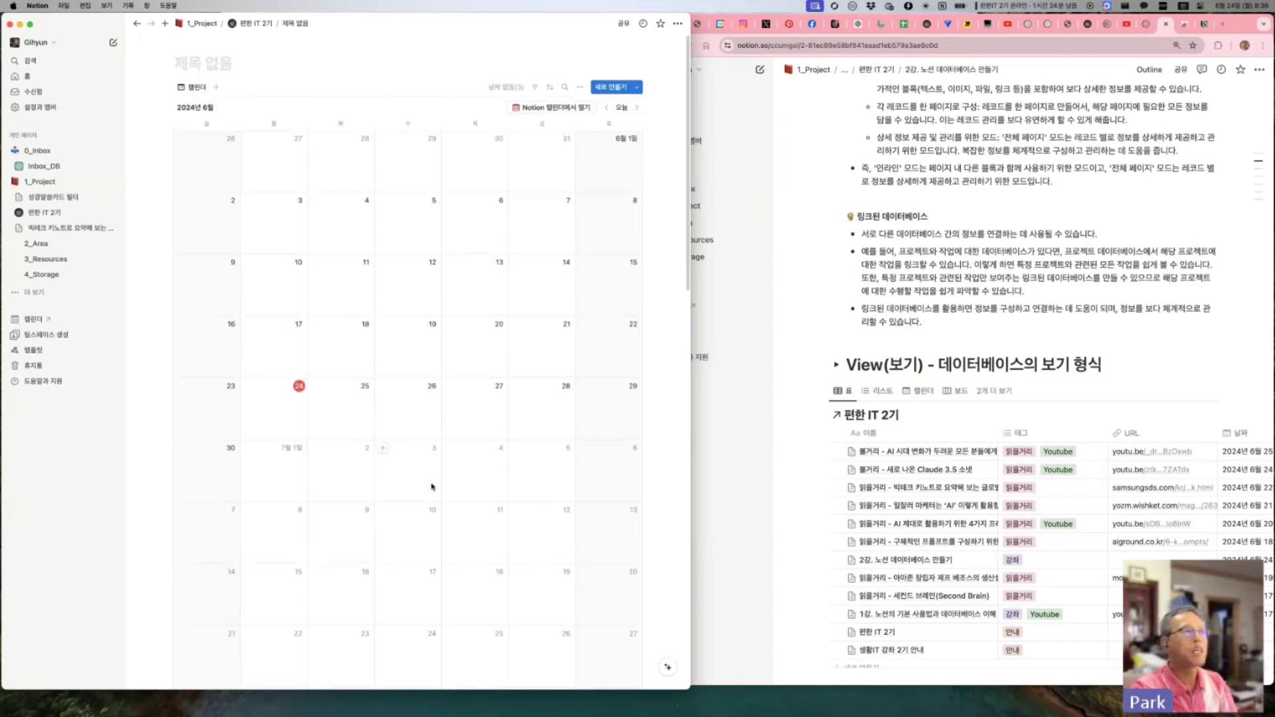
click(255, 24)
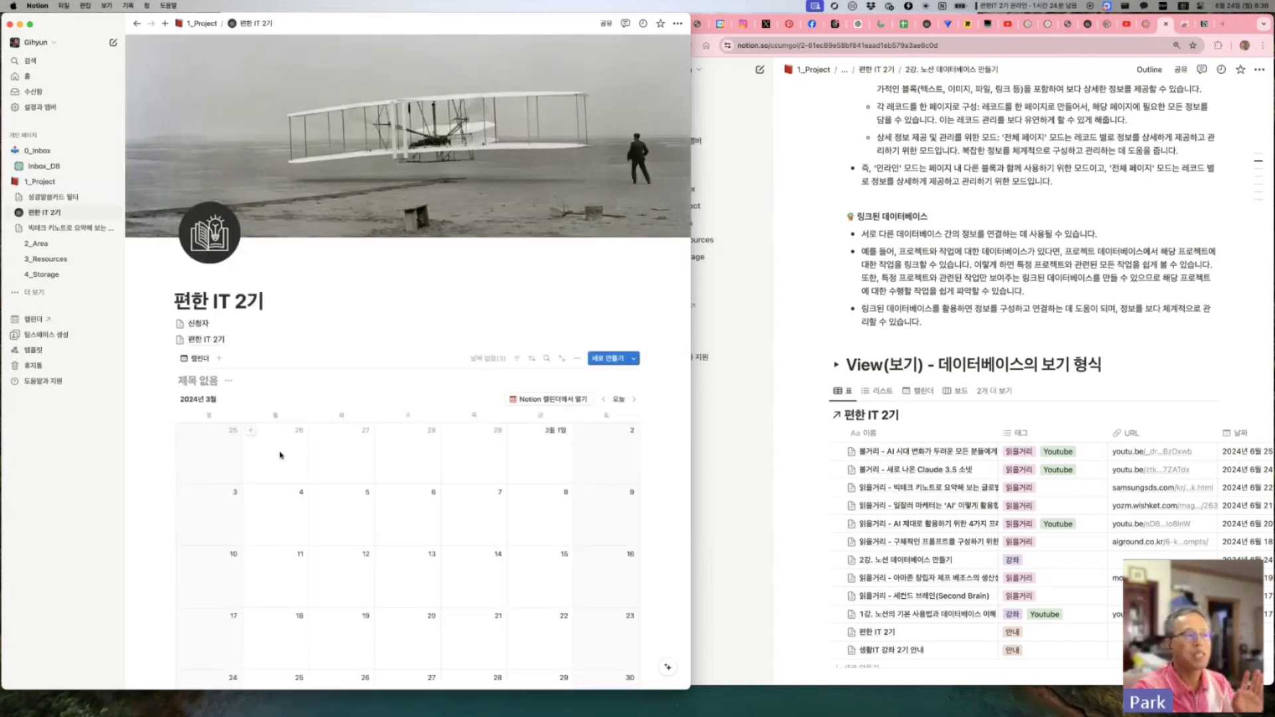
Step: Examine how the inline calendar sits among the other blocks and page links on the 편한 IT 2기 page
scroll(345, 523, down, 5)
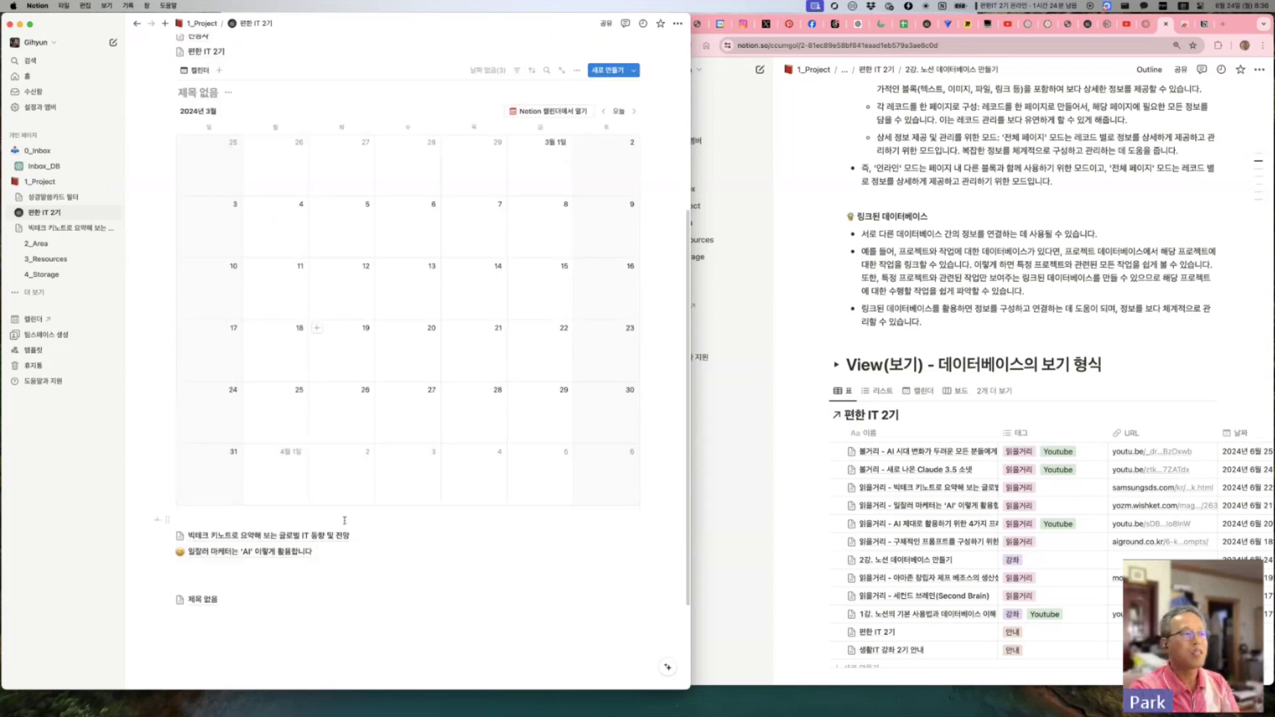
scroll(405, 425, up, 2)
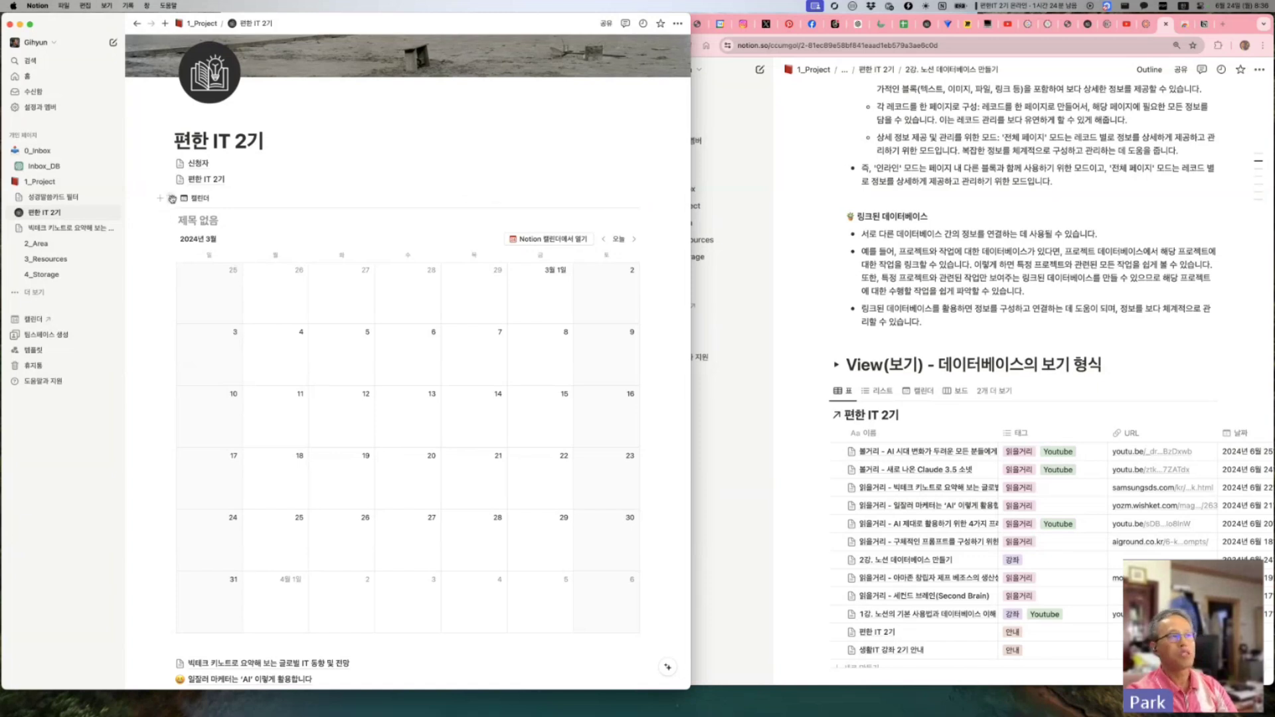
scroll(434, 220, down, 3)
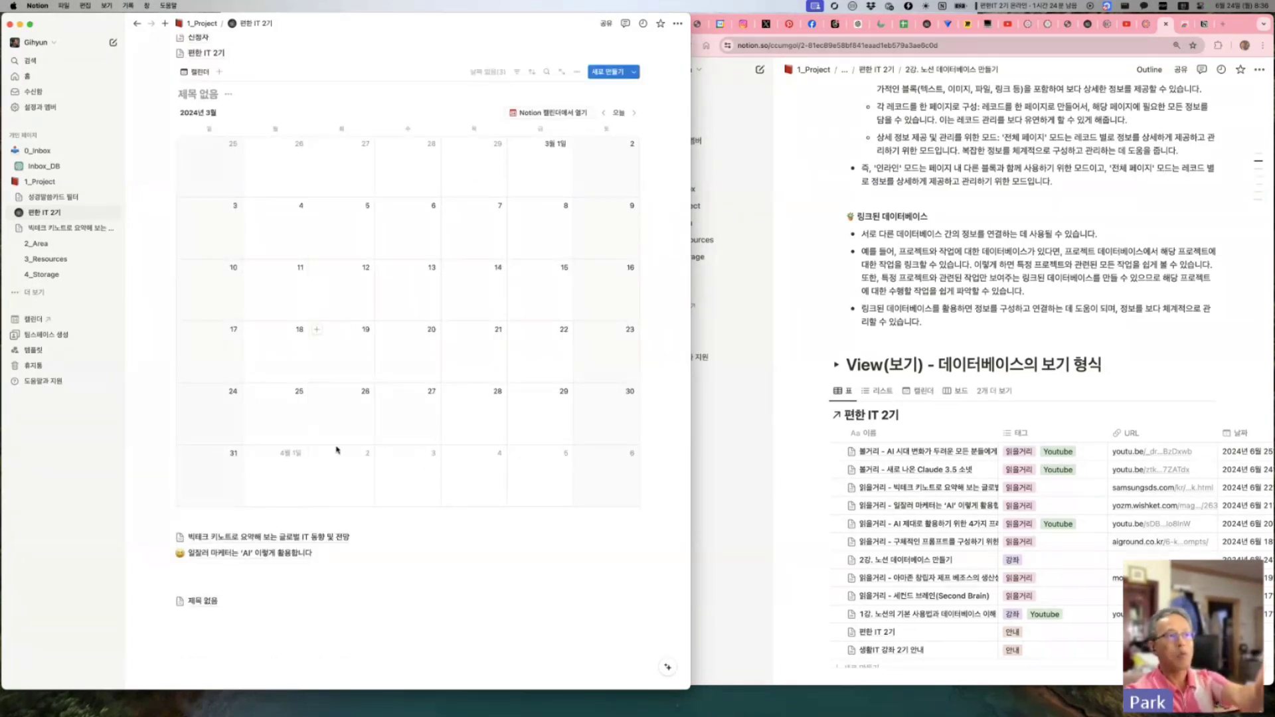
scroll(342, 566, up, 3)
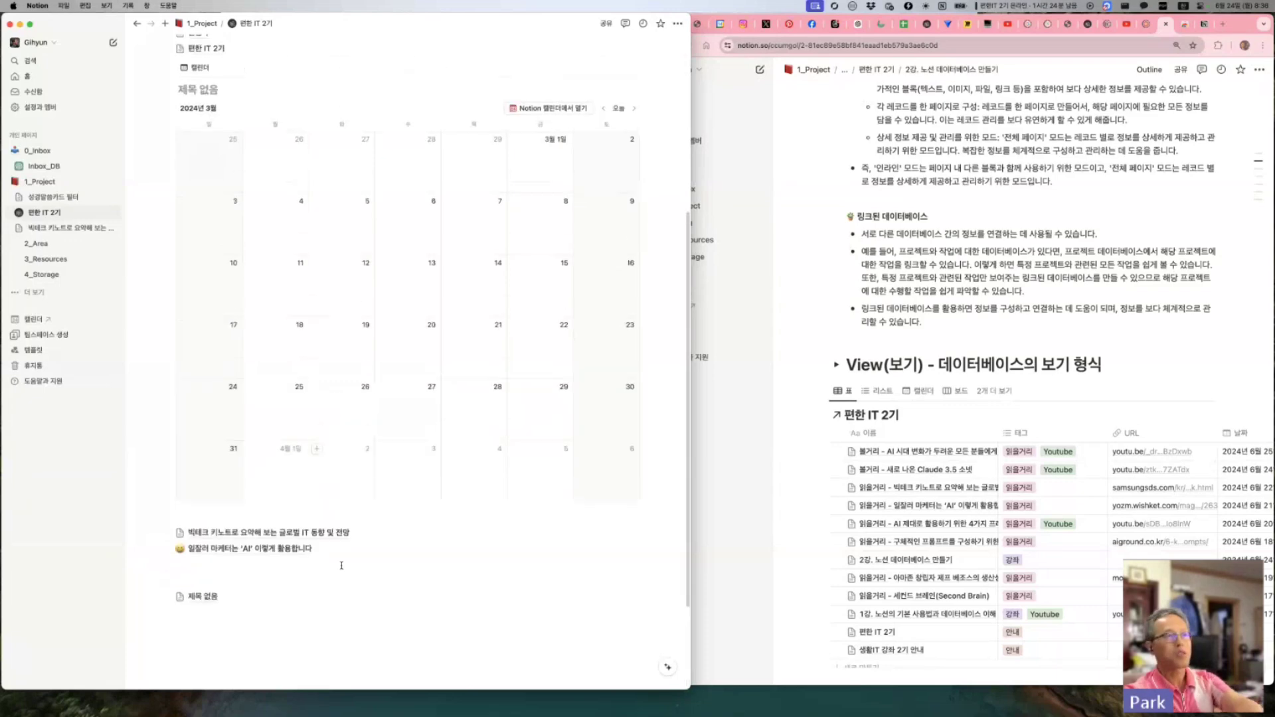
scroll(341, 565, down, 5)
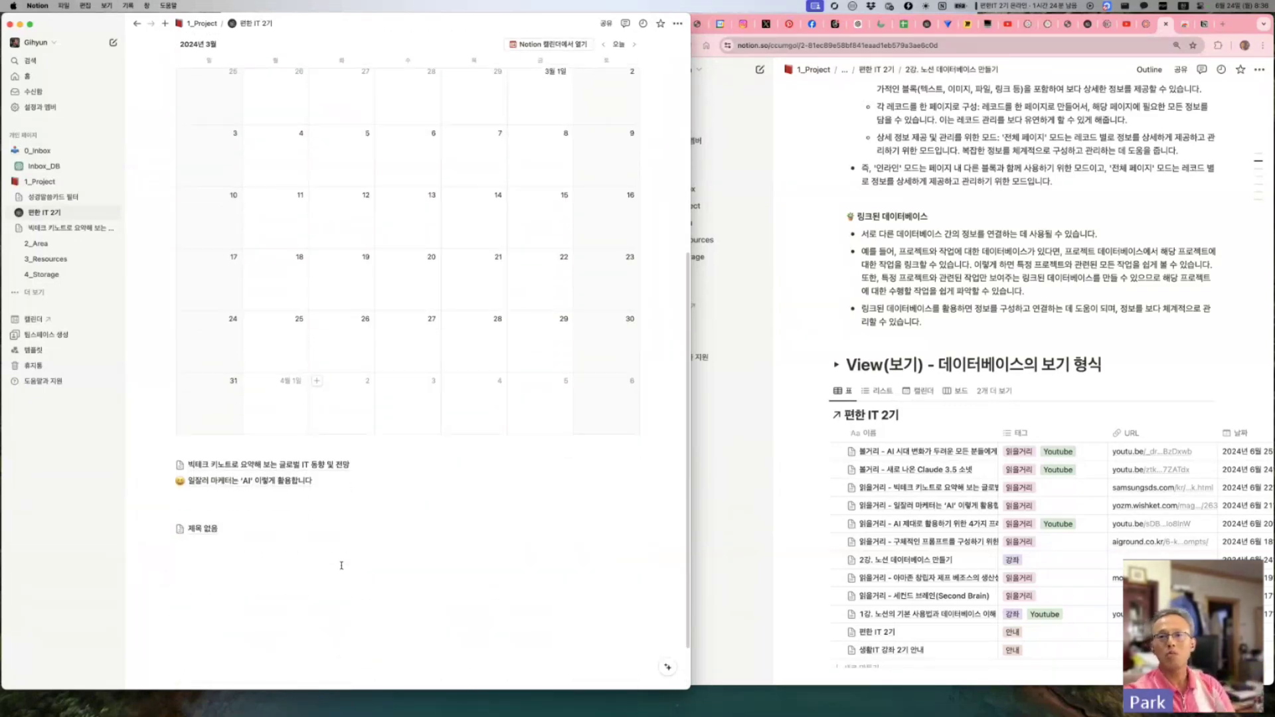
scroll(284, 334, up, 7)
Step: Bring up the JIWU Mission website (jesusiswith.us) in Chrome and examine its embedded document list, network gallery, calendar and course poster
click(1146, 24)
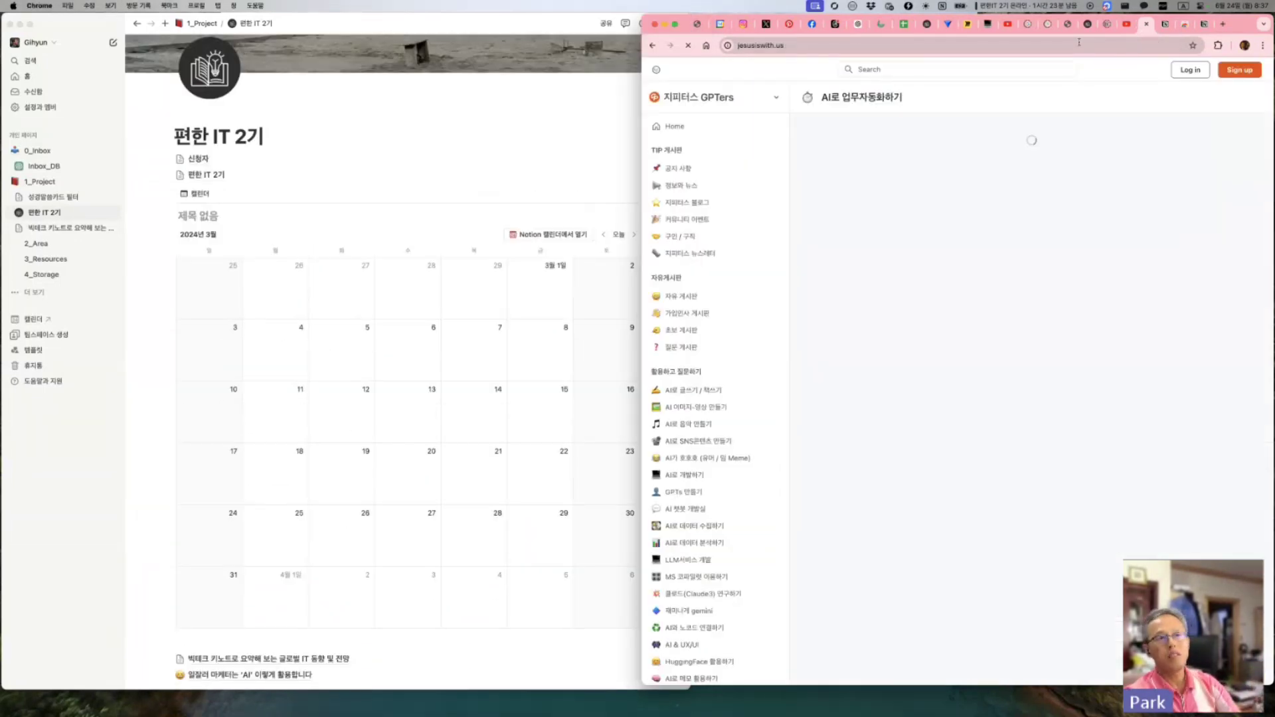
scroll(928, 404, down, 10)
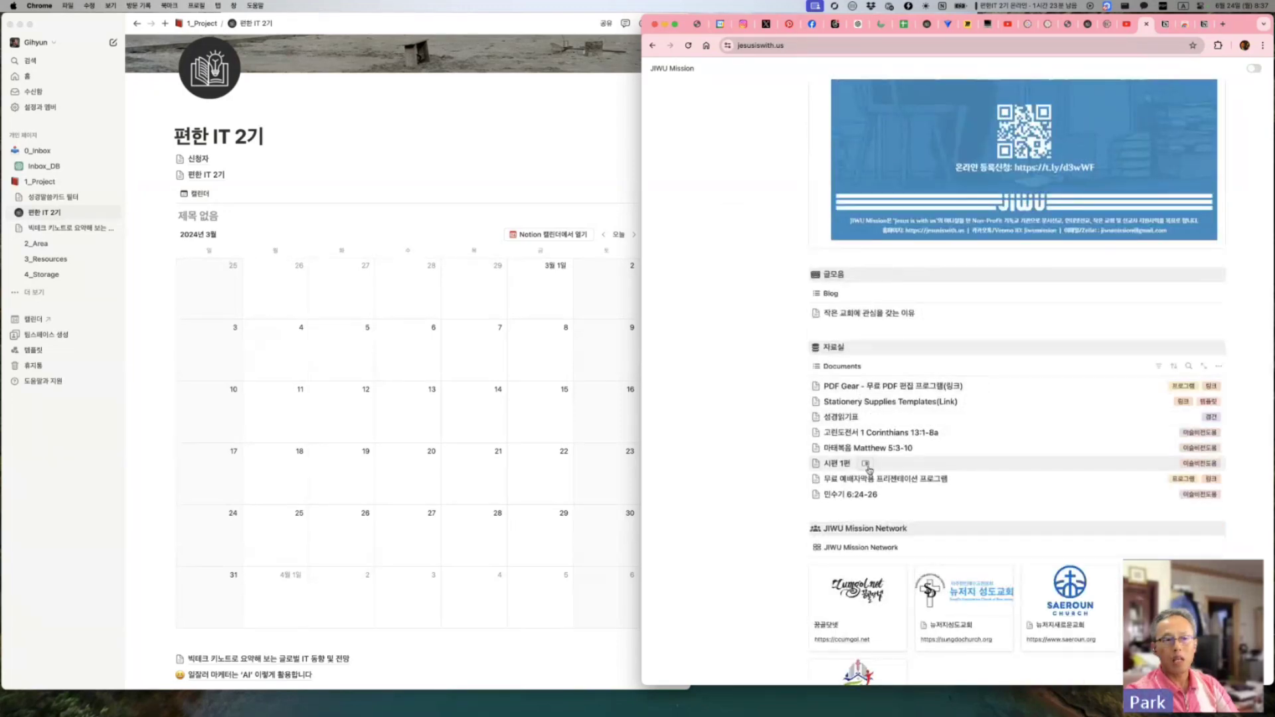
scroll(866, 412, down, 10)
scroll(1061, 469, down, 5)
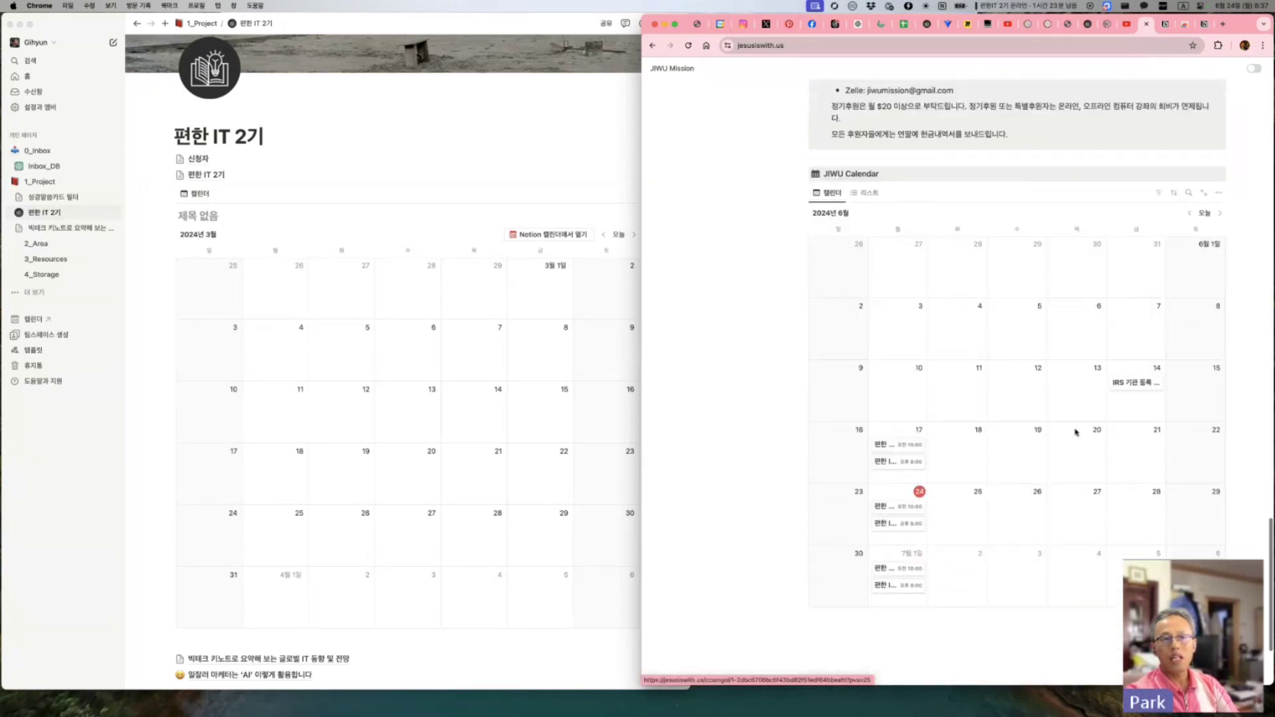
scroll(1020, 454, up, 8)
scroll(1020, 454, up, 15)
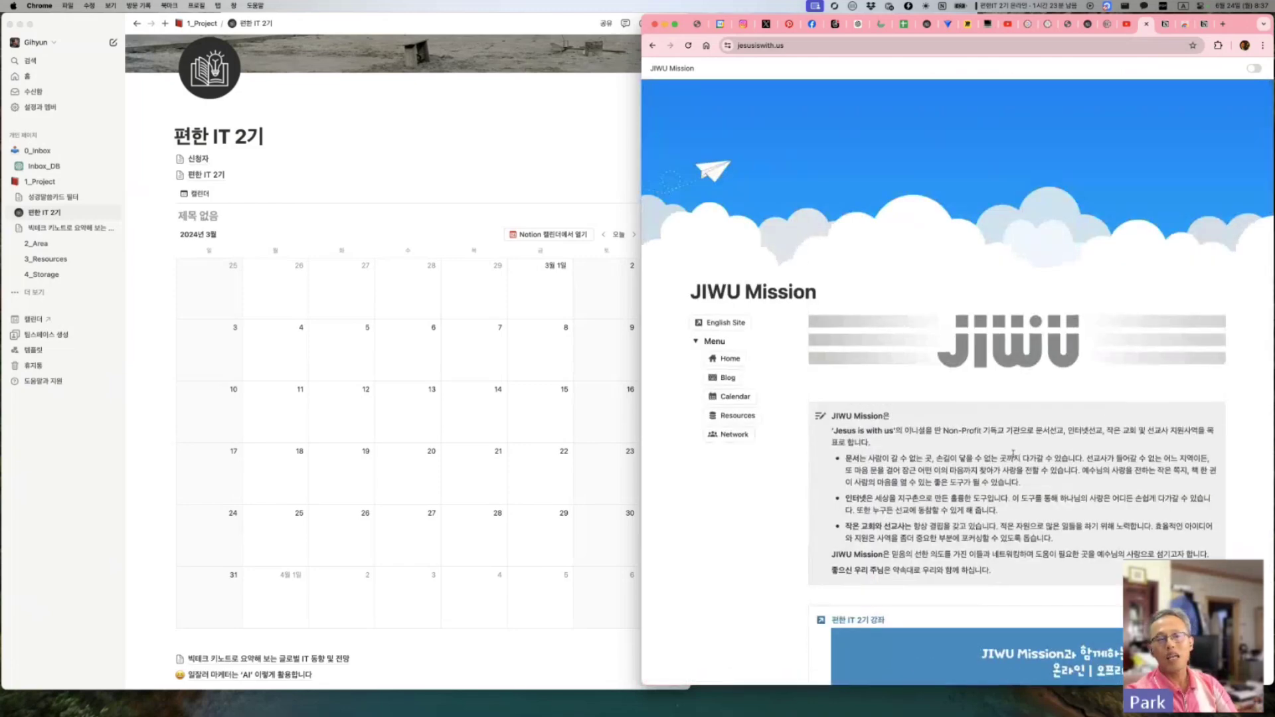
scroll(1013, 453, down, 8)
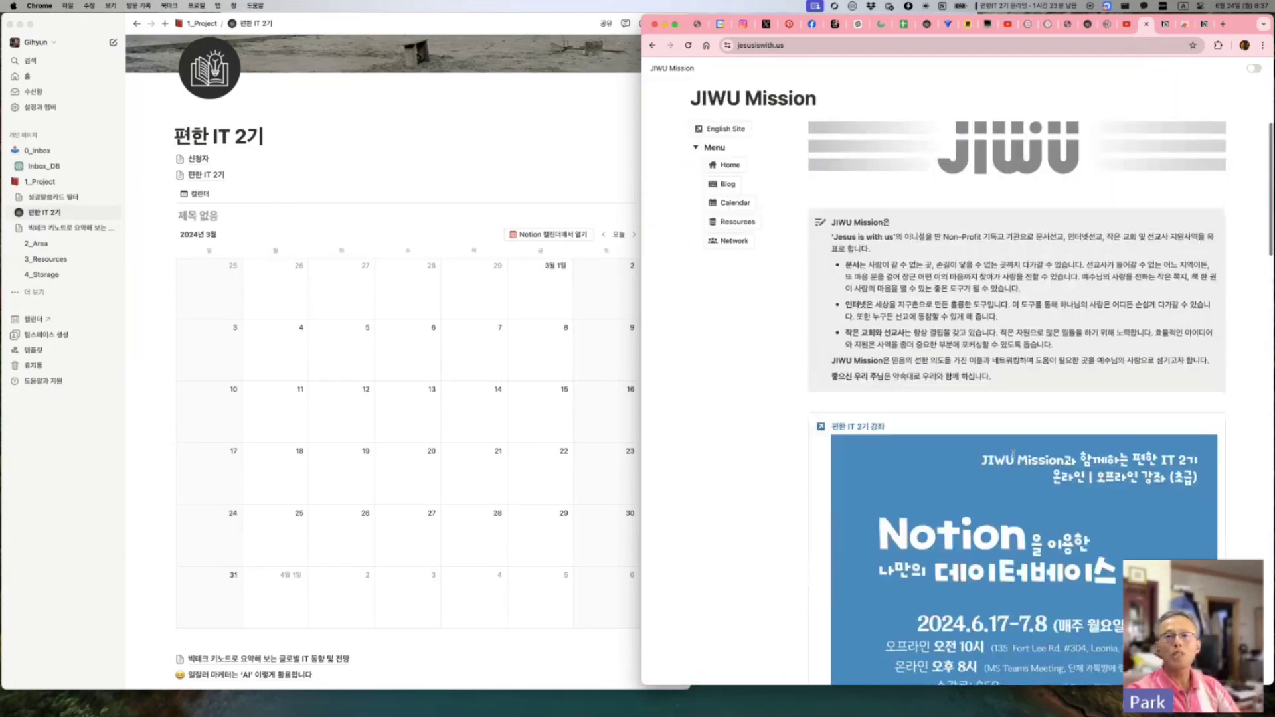
scroll(996, 499, up, 8)
scroll(974, 553, down, 3)
scroll(974, 553, down, 15)
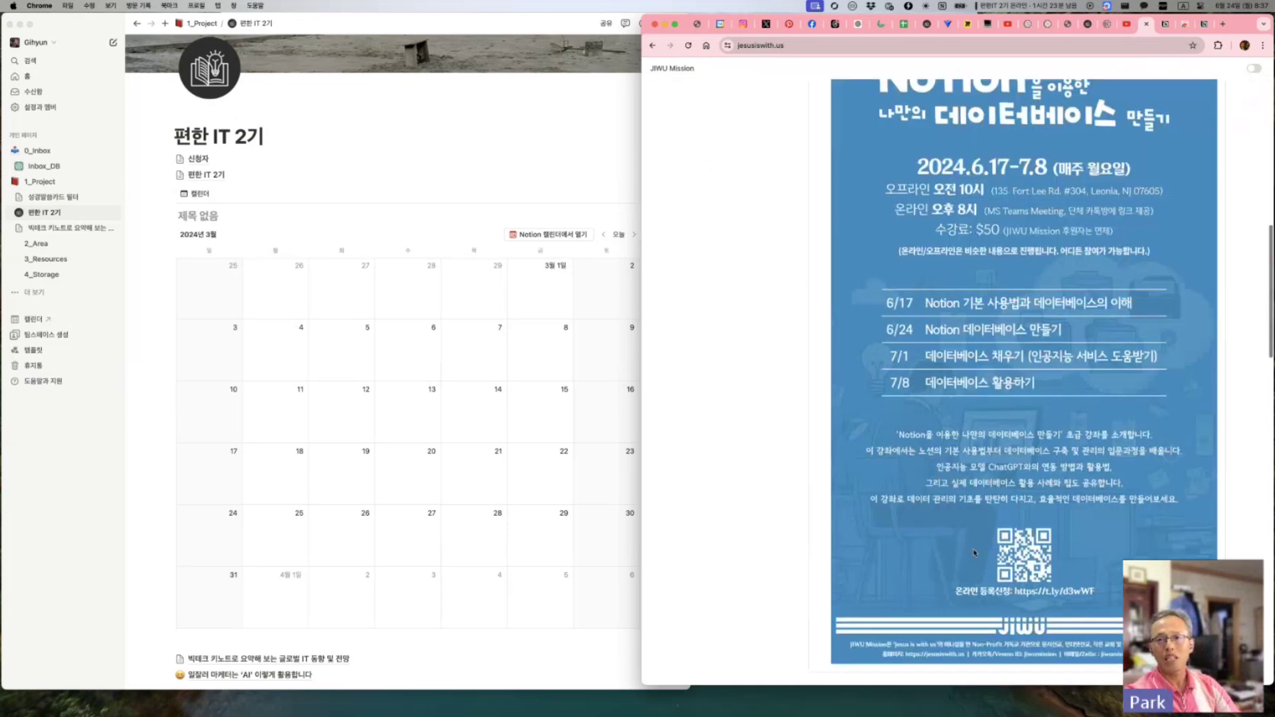
scroll(930, 565, up, 10)
scroll(916, 577, up, 10)
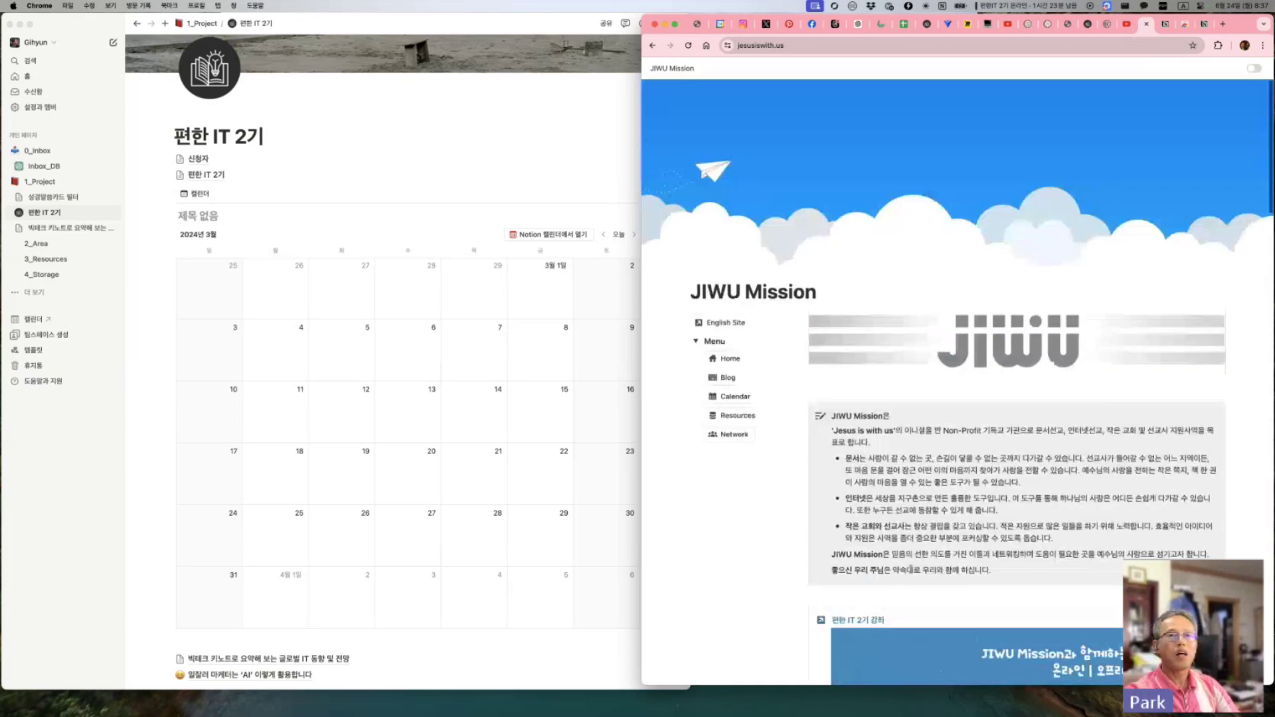
Step: Review the full-page database link in Notion and bring up the linked database (링크된 데이터베이스) explanation in the browser's lesson page
click(461, 161)
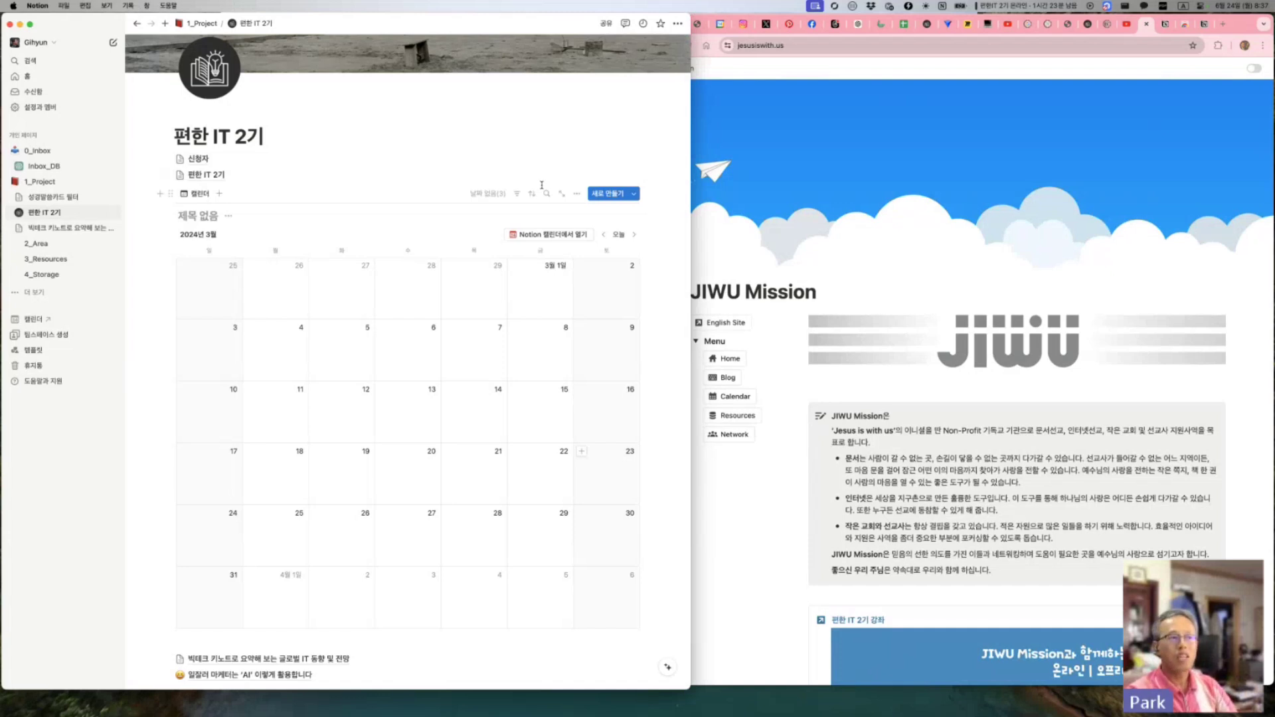
scroll(266, 443, down, 5)
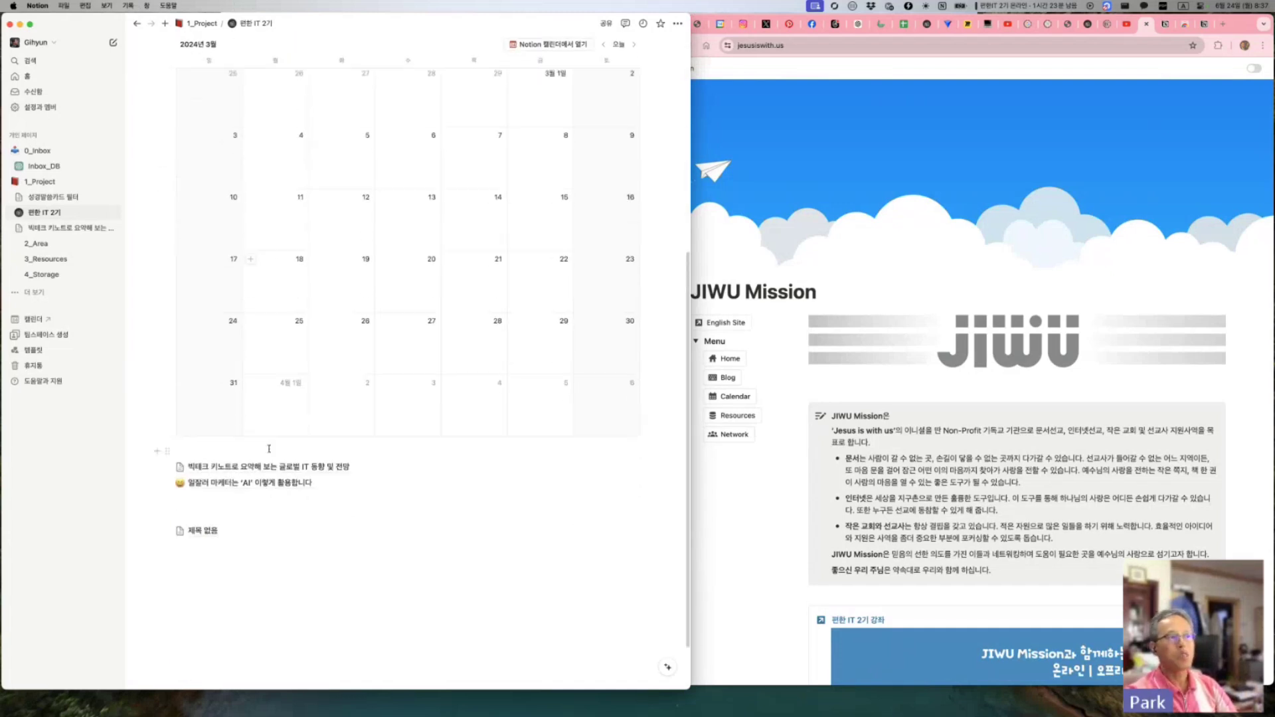
mouse_move(204, 533)
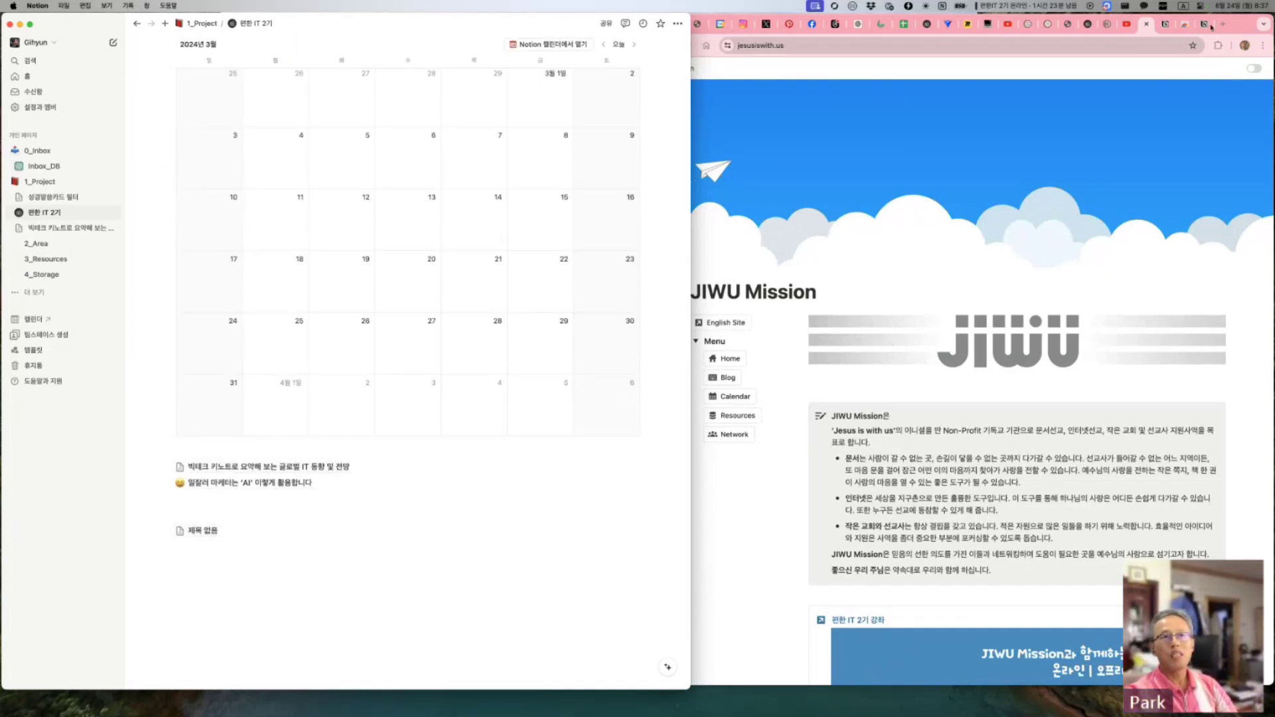
click(1168, 28)
scroll(975, 209, up, 7)
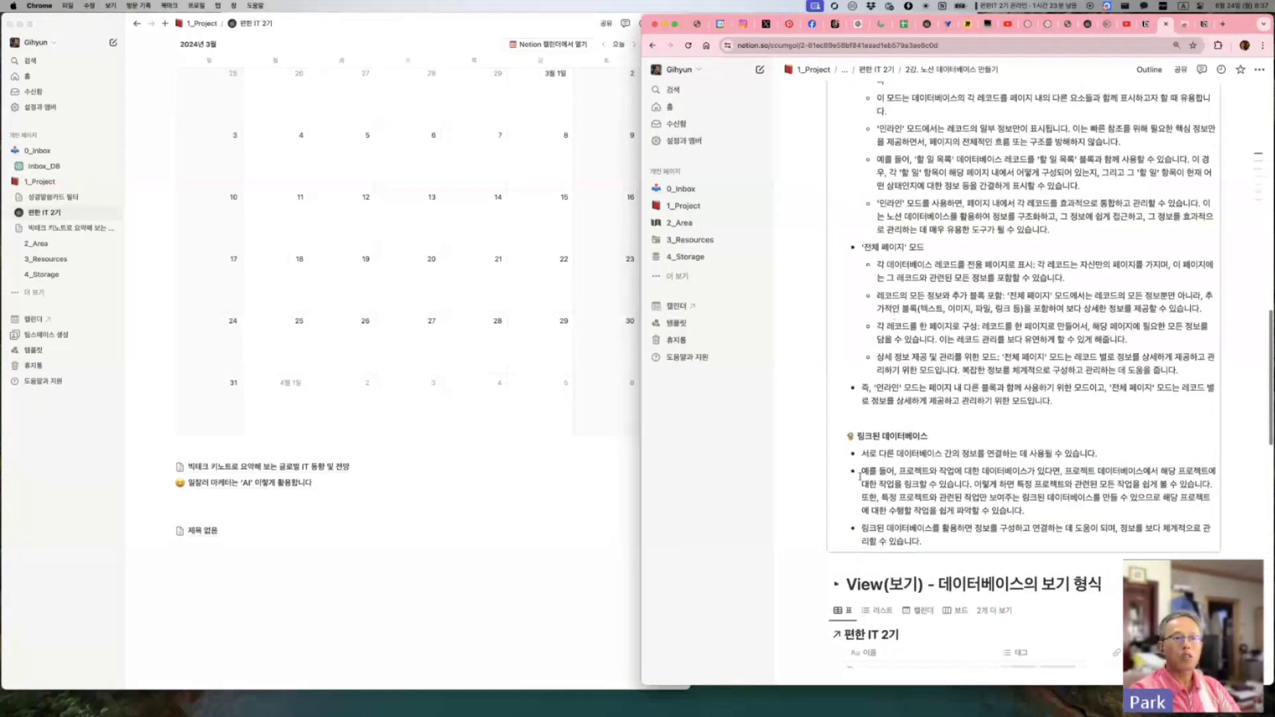
scroll(861, 475, down, 10)
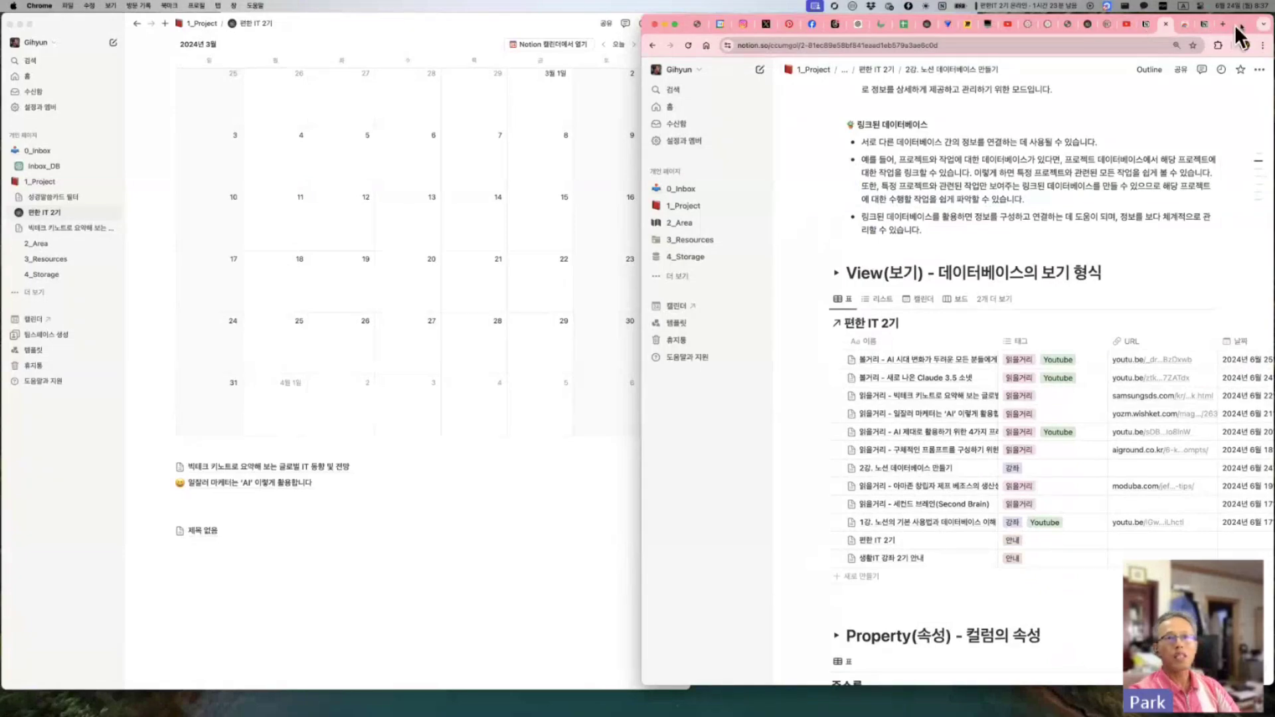
mouse_move(1242, 27)
mouse_down()
mouse_move(1079, 26)
mouse_move(1226, 25)
mouse_up()
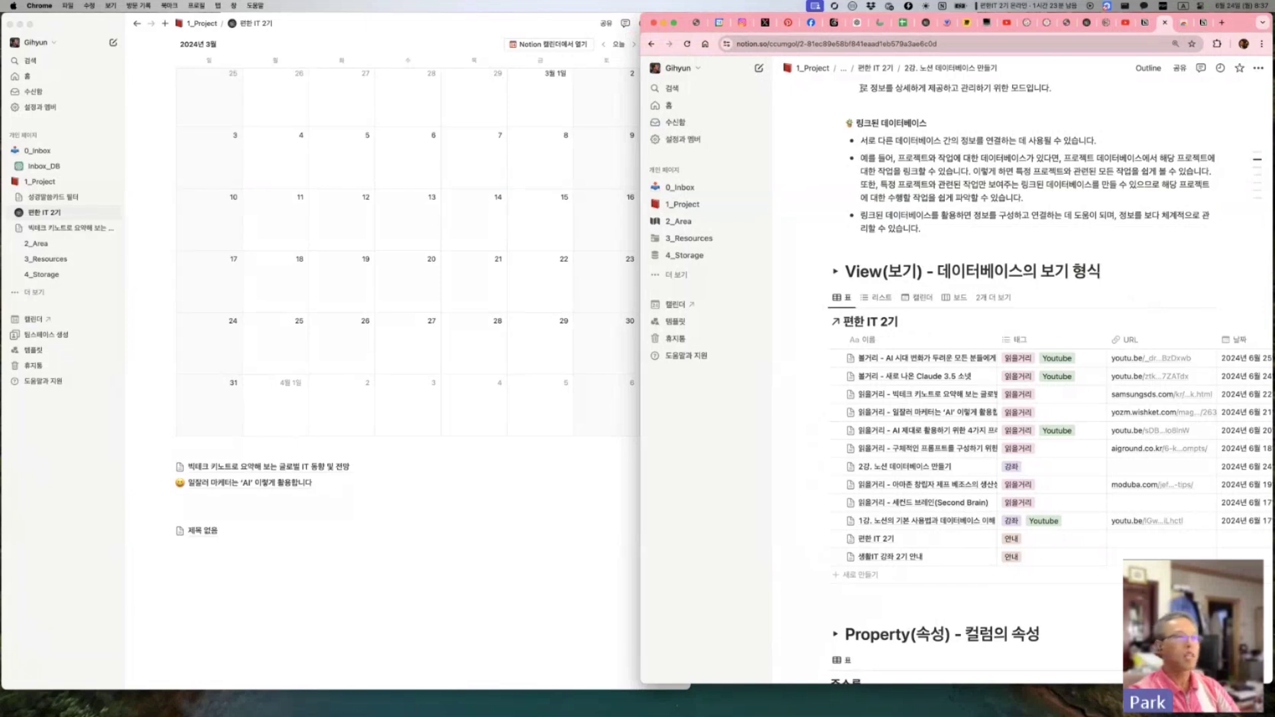
click(499, 556)
scroll(497, 505, up, 5)
scroll(496, 439, down, 6)
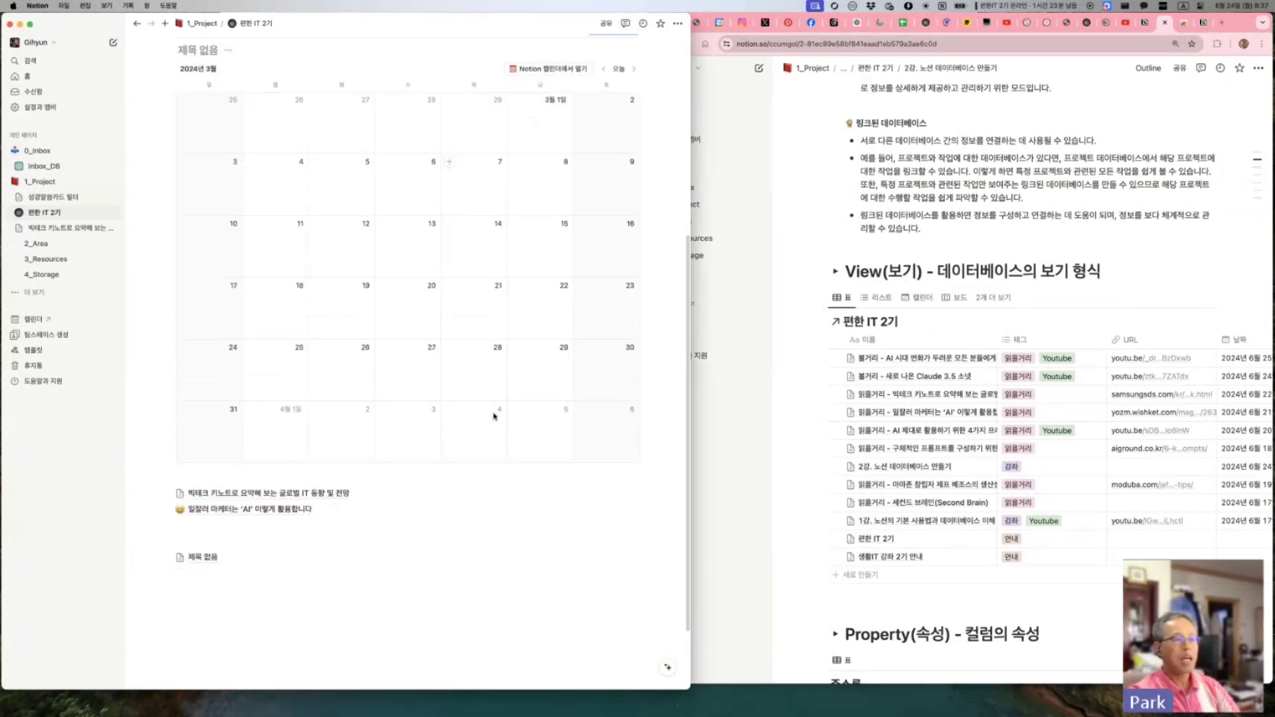
click(215, 522)
key(Return)
text(/데이터베이스)
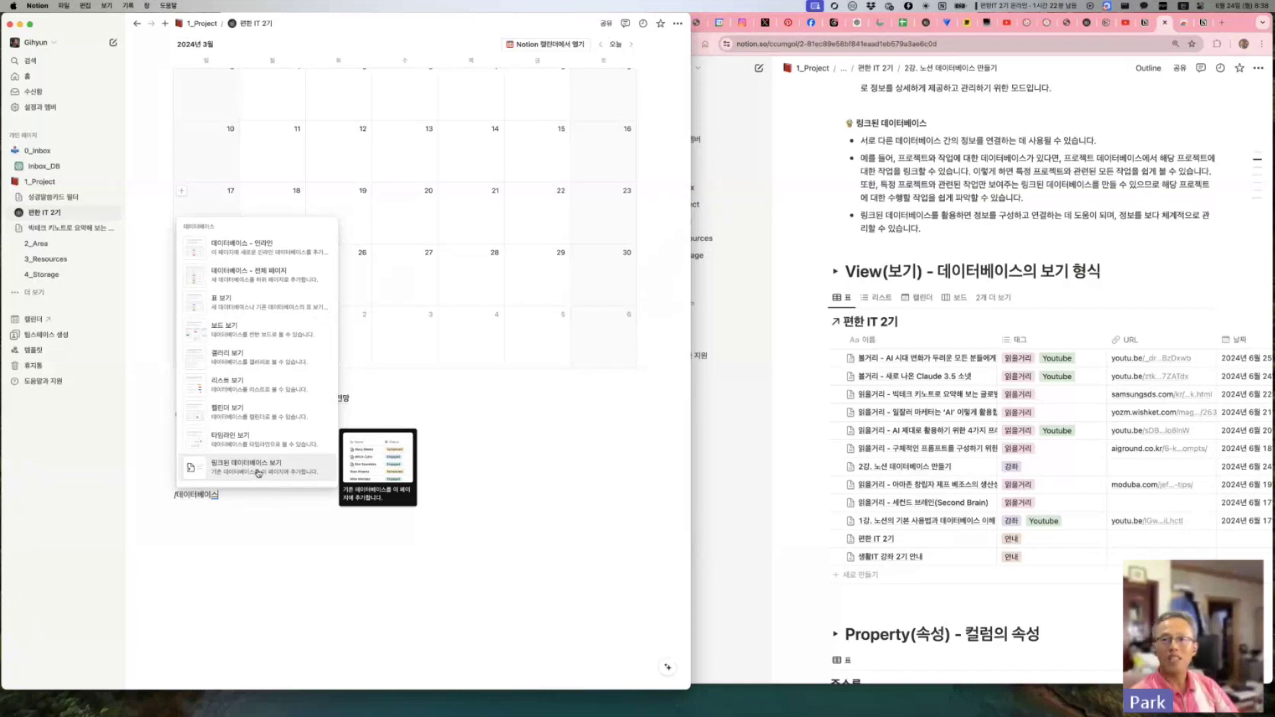
click(259, 473)
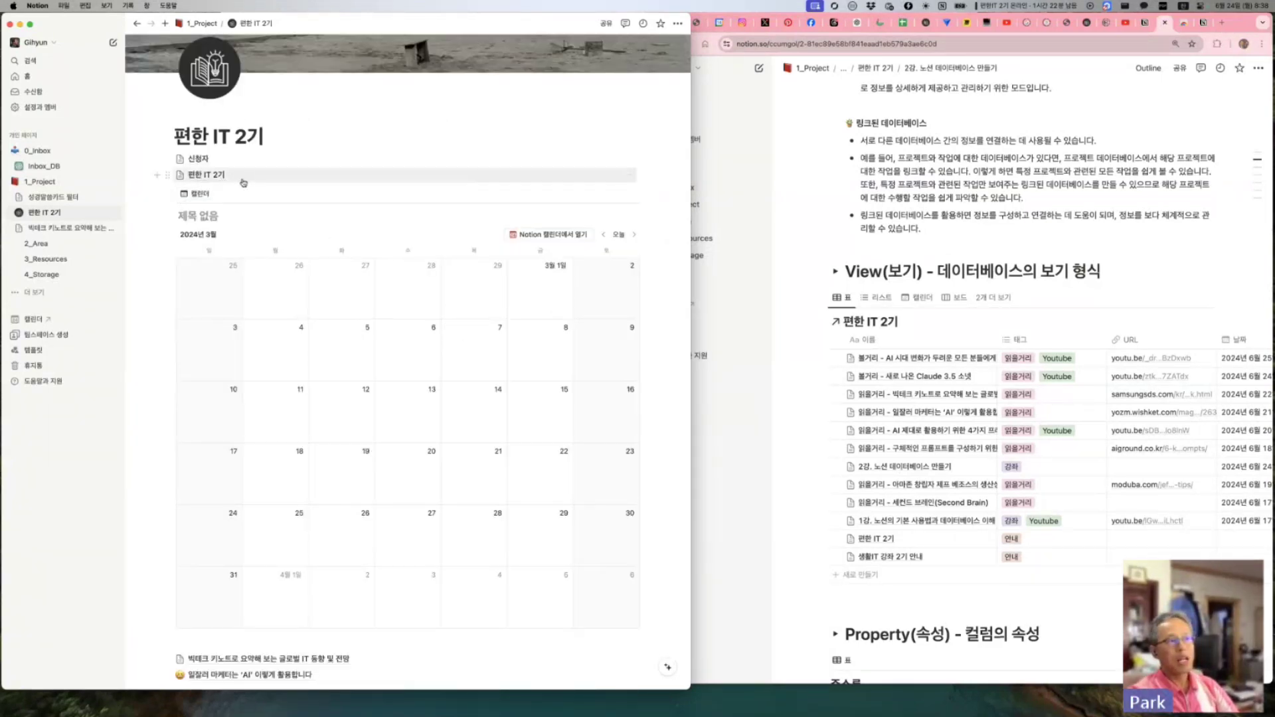
Step: Open the full-page database 편한 IT 2기 to review its table and return to the parent page
click(208, 175)
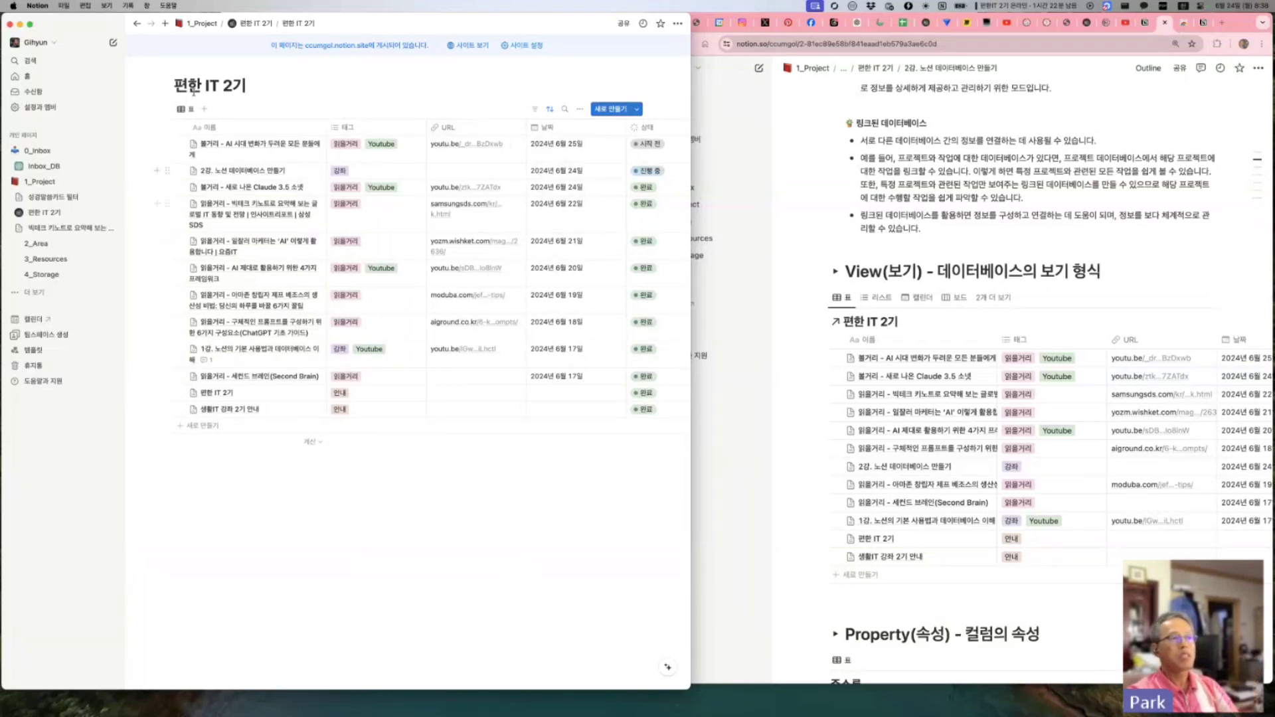
click(249, 23)
mouse_move(207, 345)
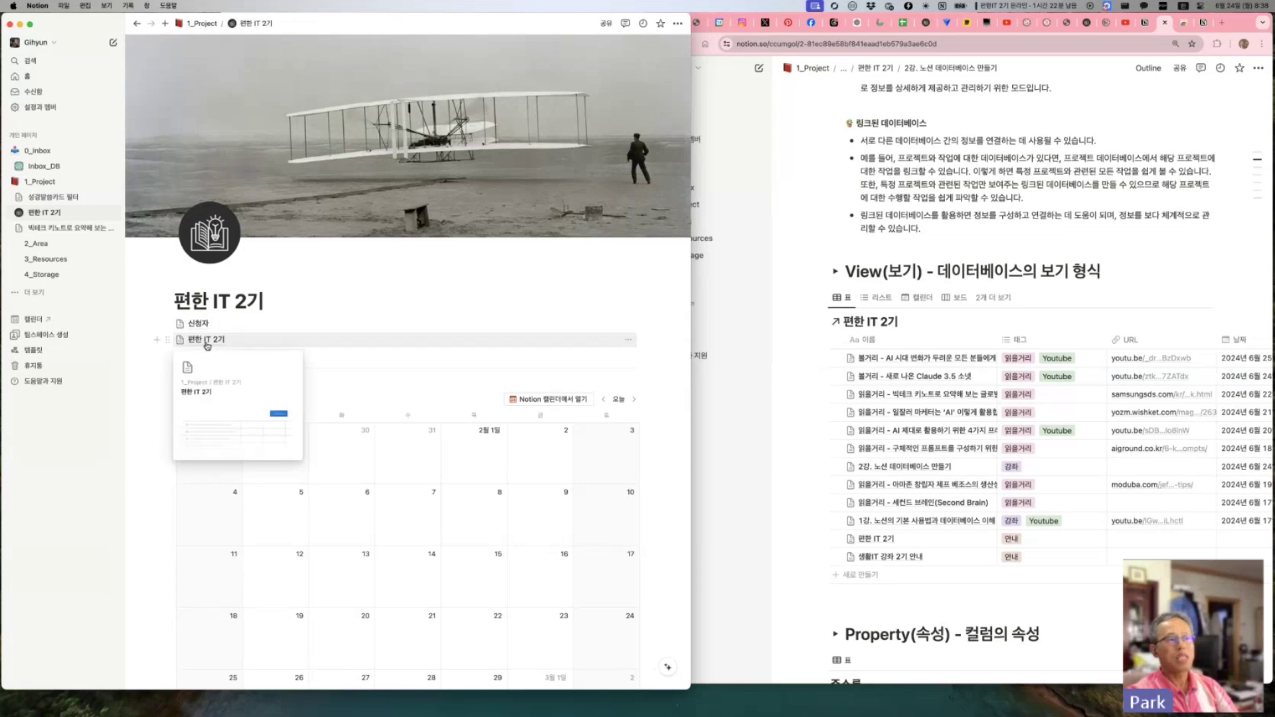
Step: Delete the inline calendar and insert a linked database view of the existing 편한 IT 2기 database at the end of the page
scroll(384, 392, down, 3)
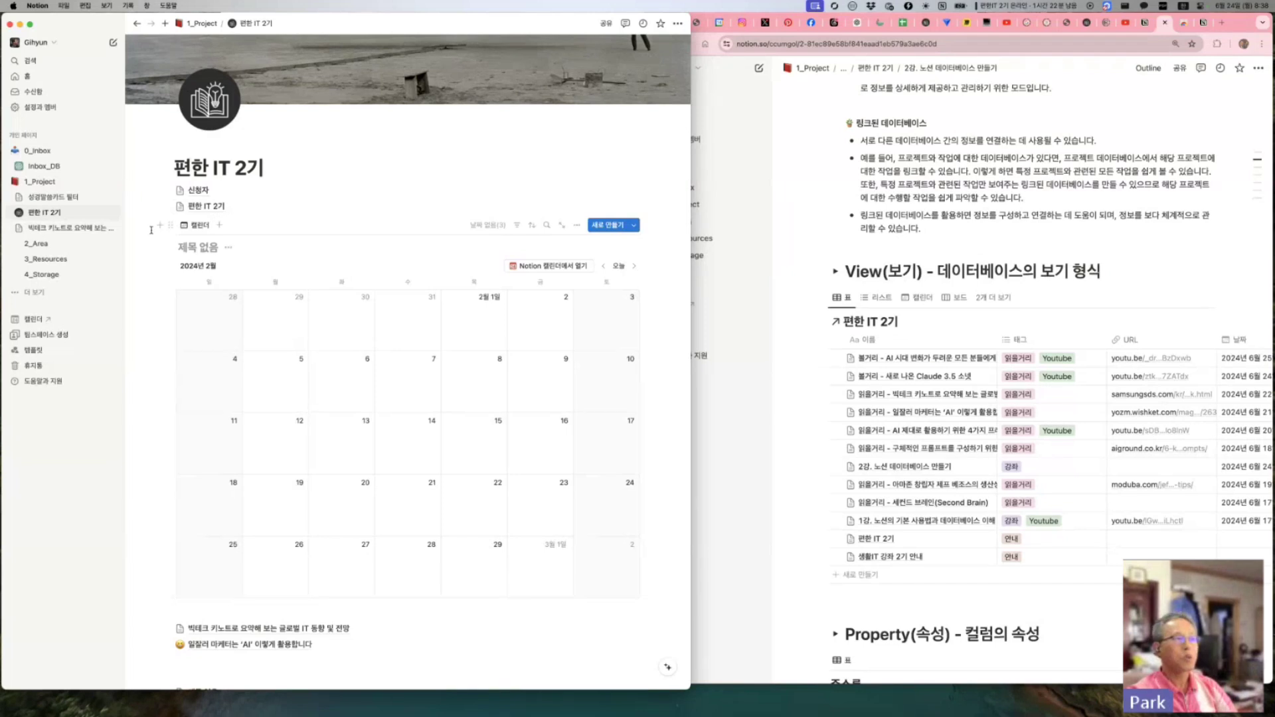
key(Delete)
click(186, 471)
text(/)
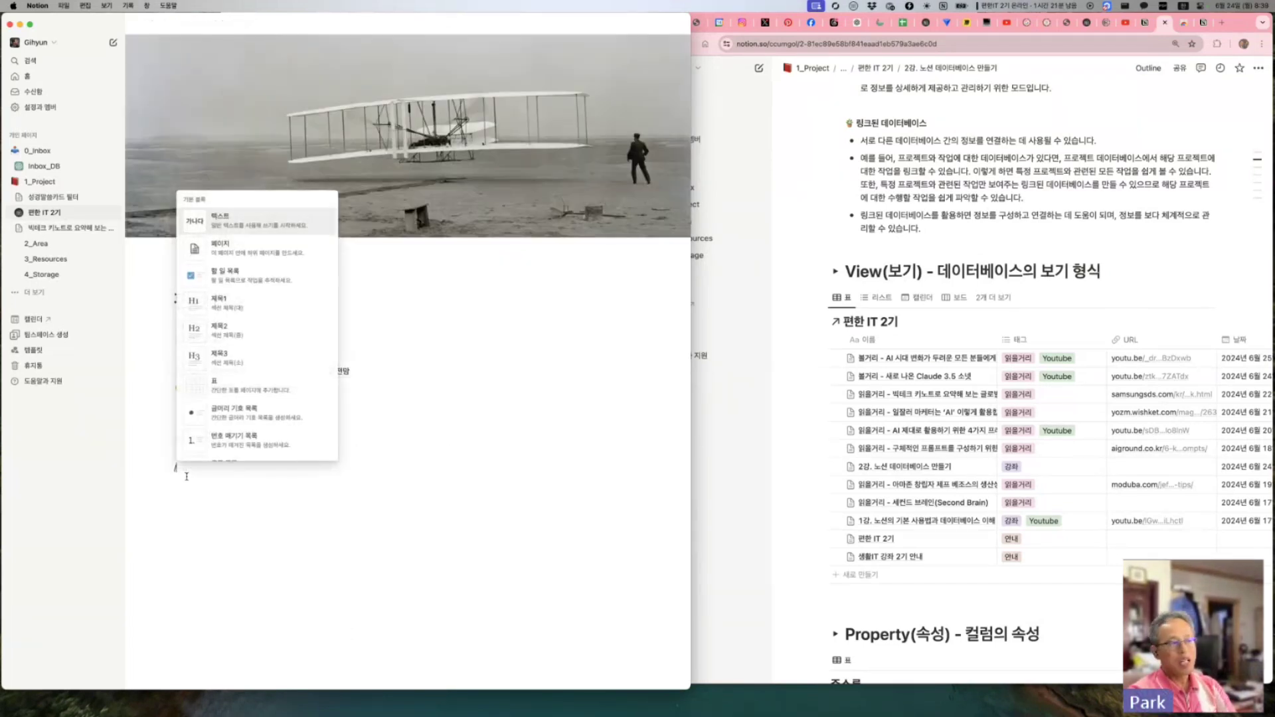
text(데이터베이스)
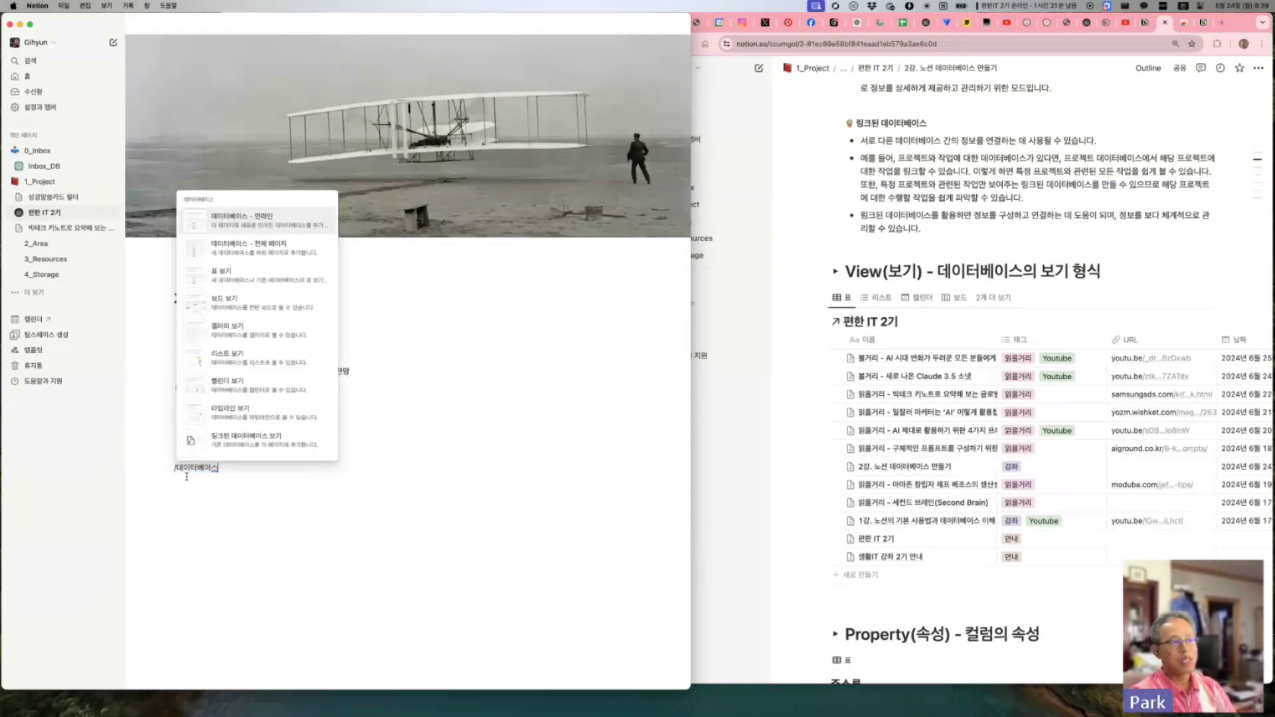
click(271, 444)
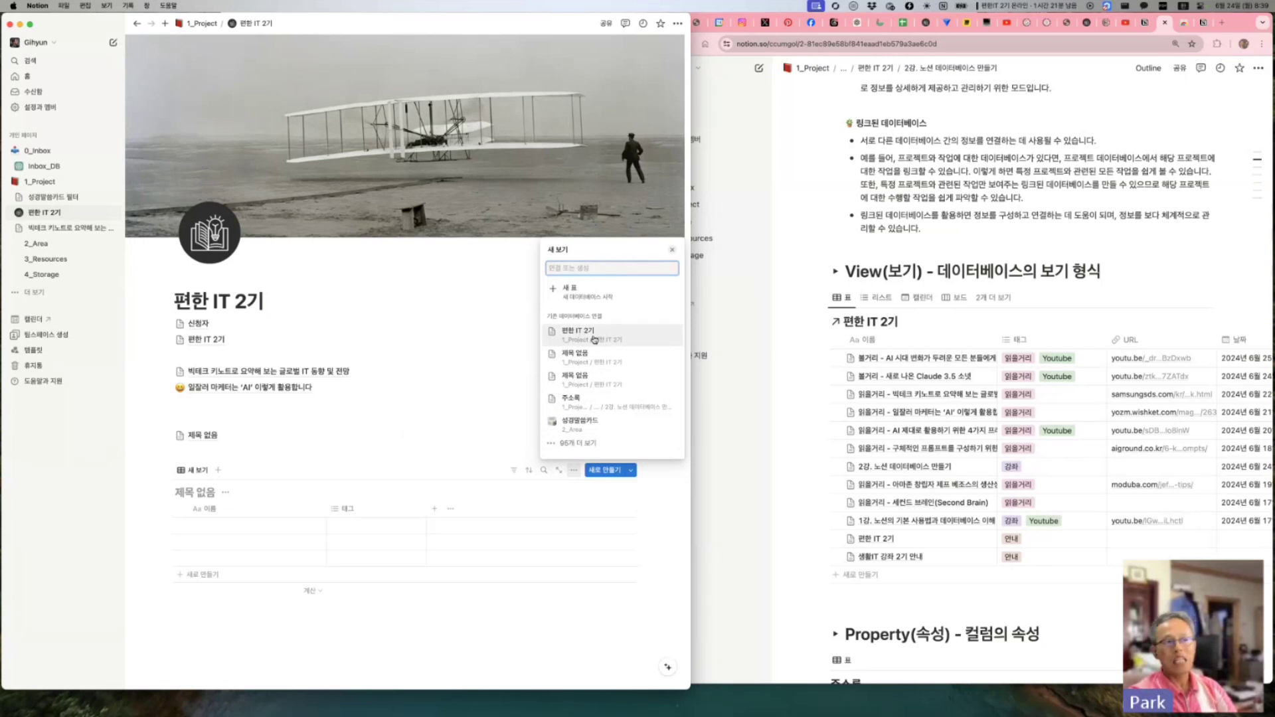
click(595, 340)
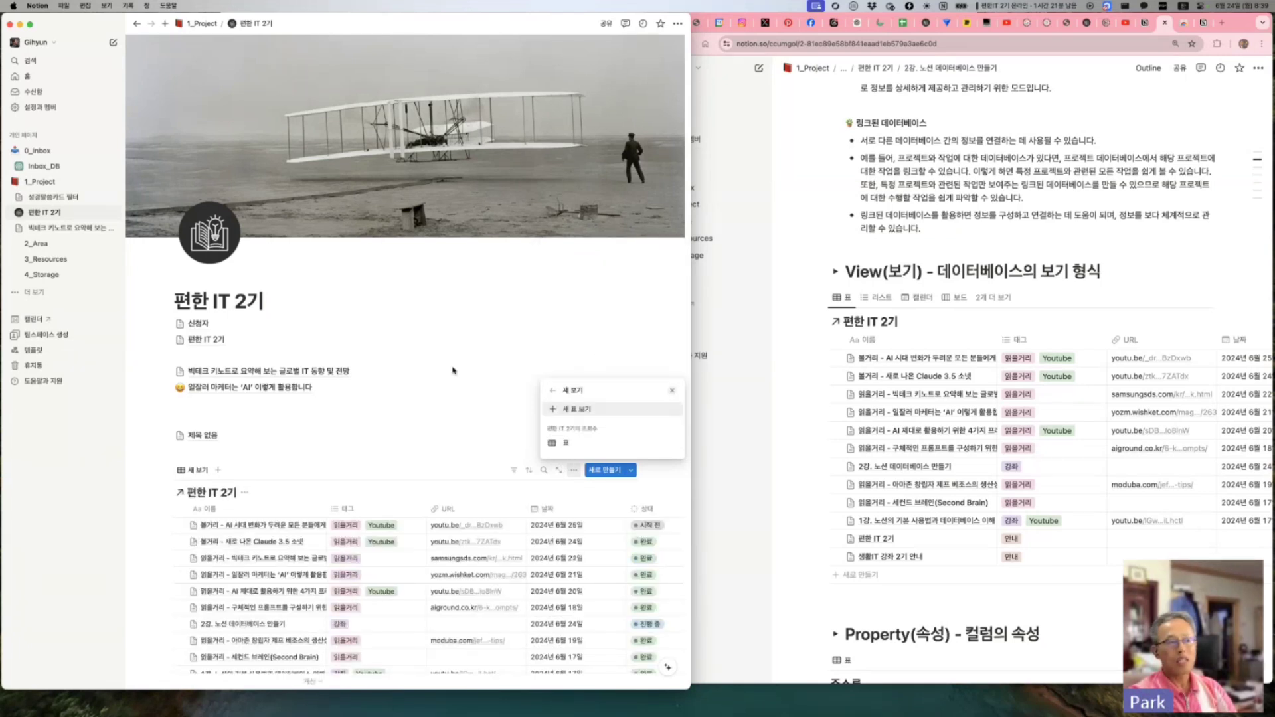
click(453, 370)
scroll(453, 370, down, 2)
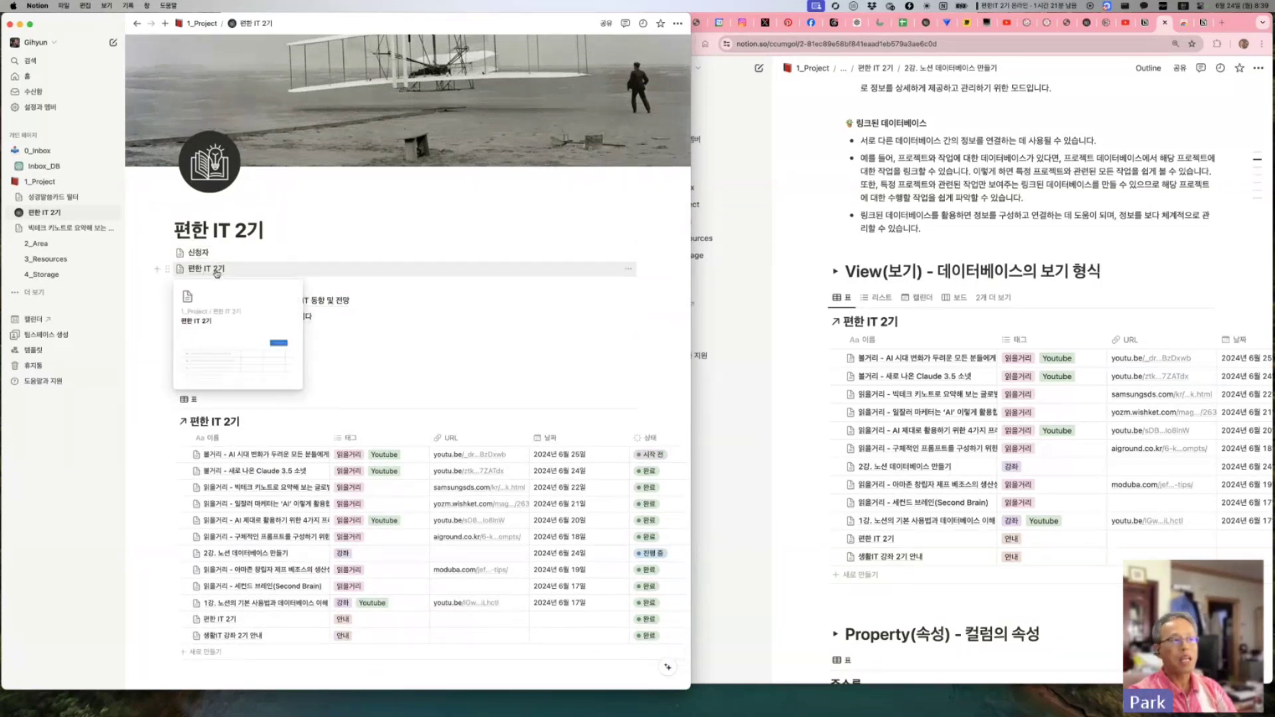
scroll(217, 273, down, 3)
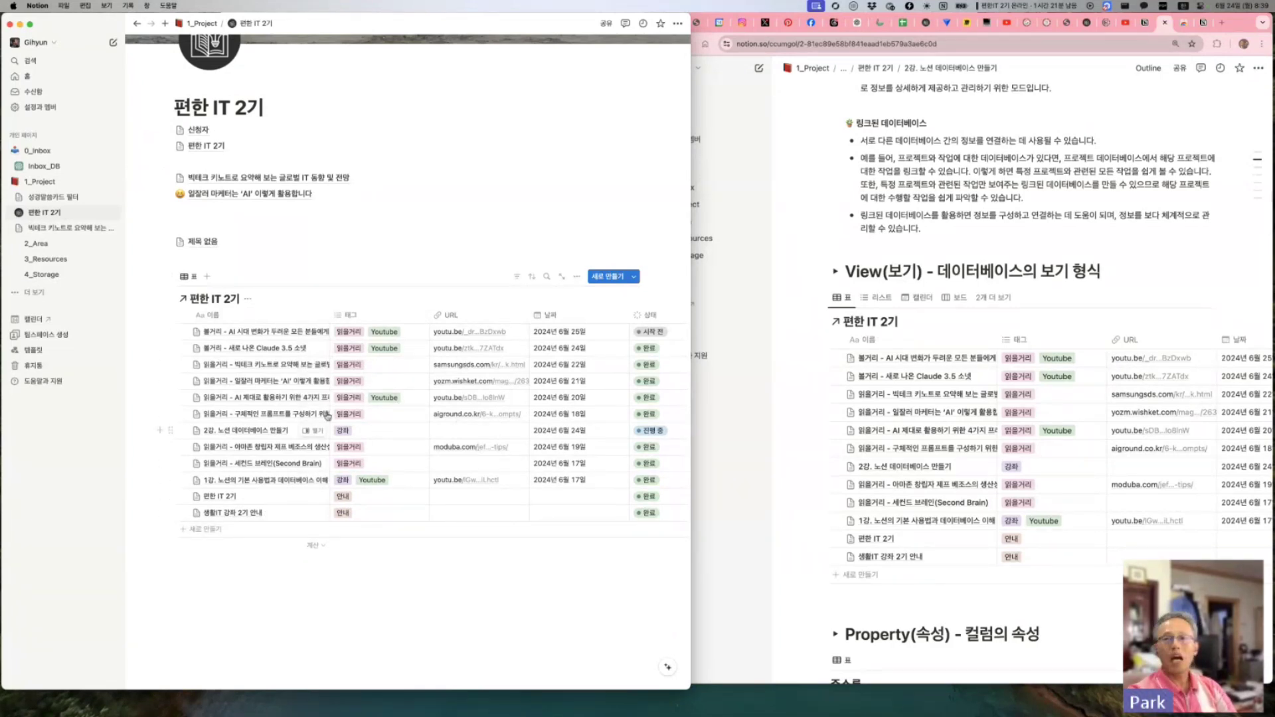
scroll(276, 301, down, 1)
scroll(215, 602, up, 1)
click(214, 601)
text(/데이)
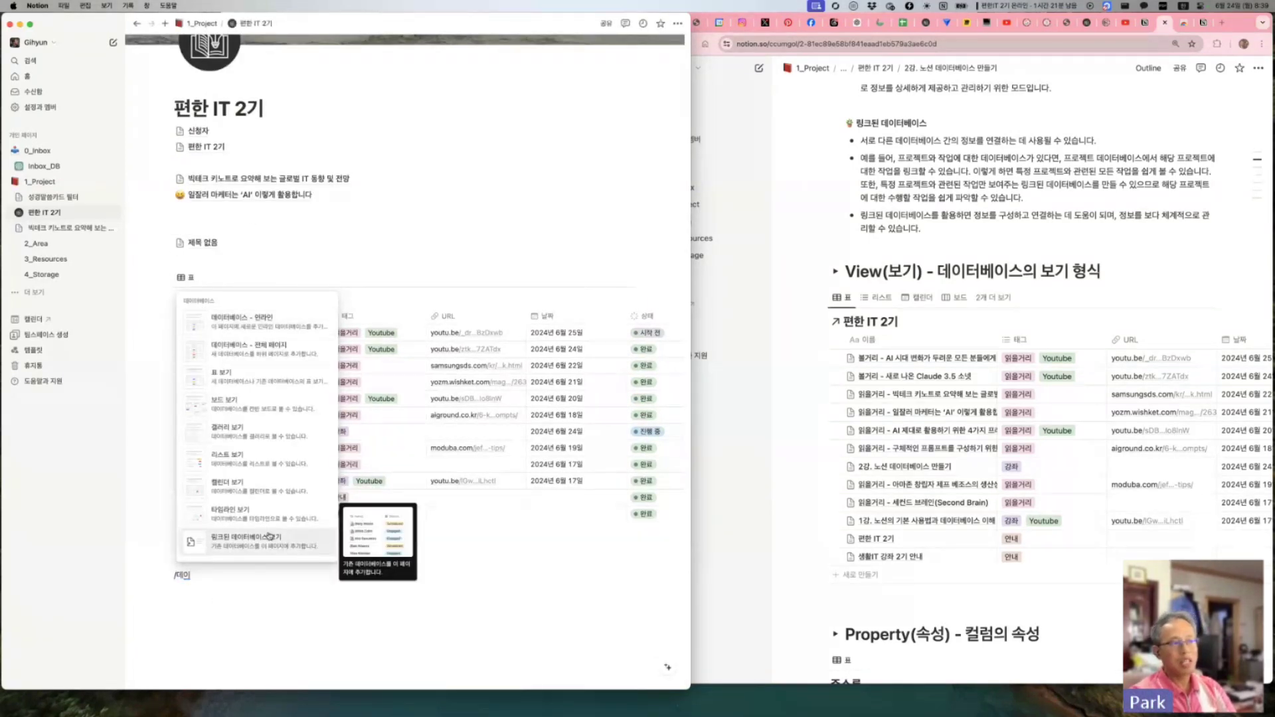
click(254, 605)
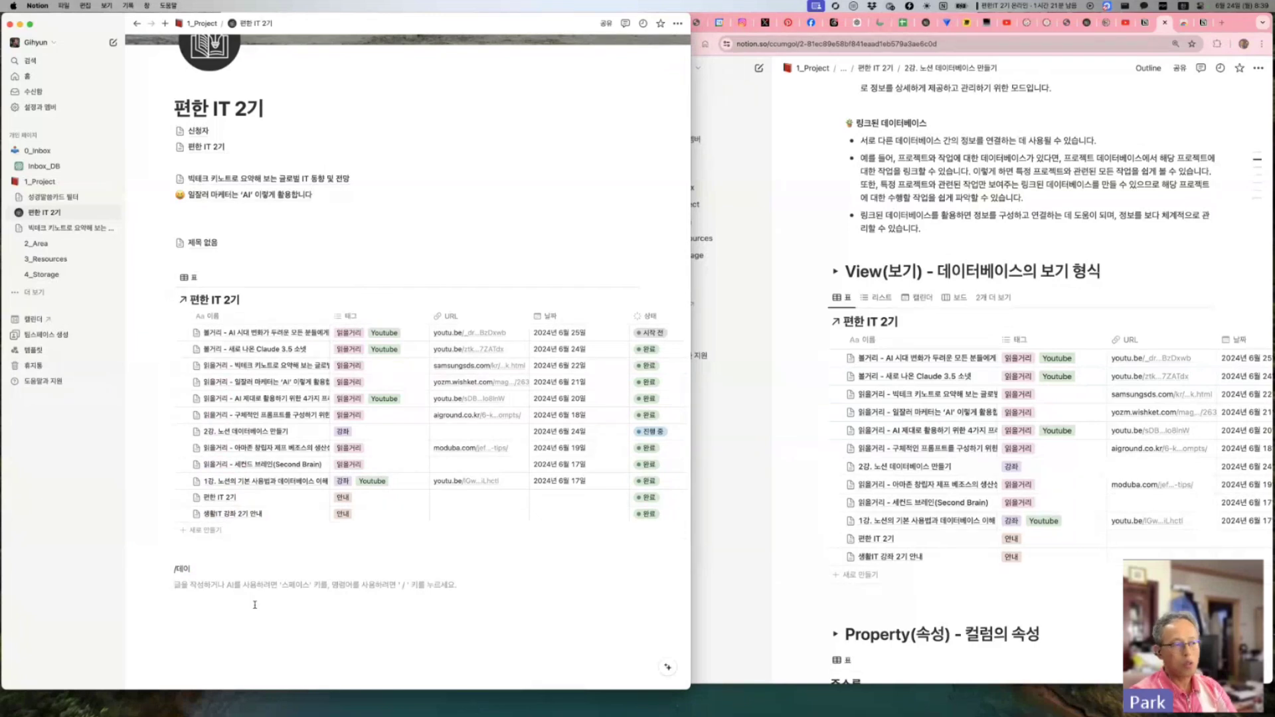
drag(254, 605, 172, 566)
key(BackSpace)
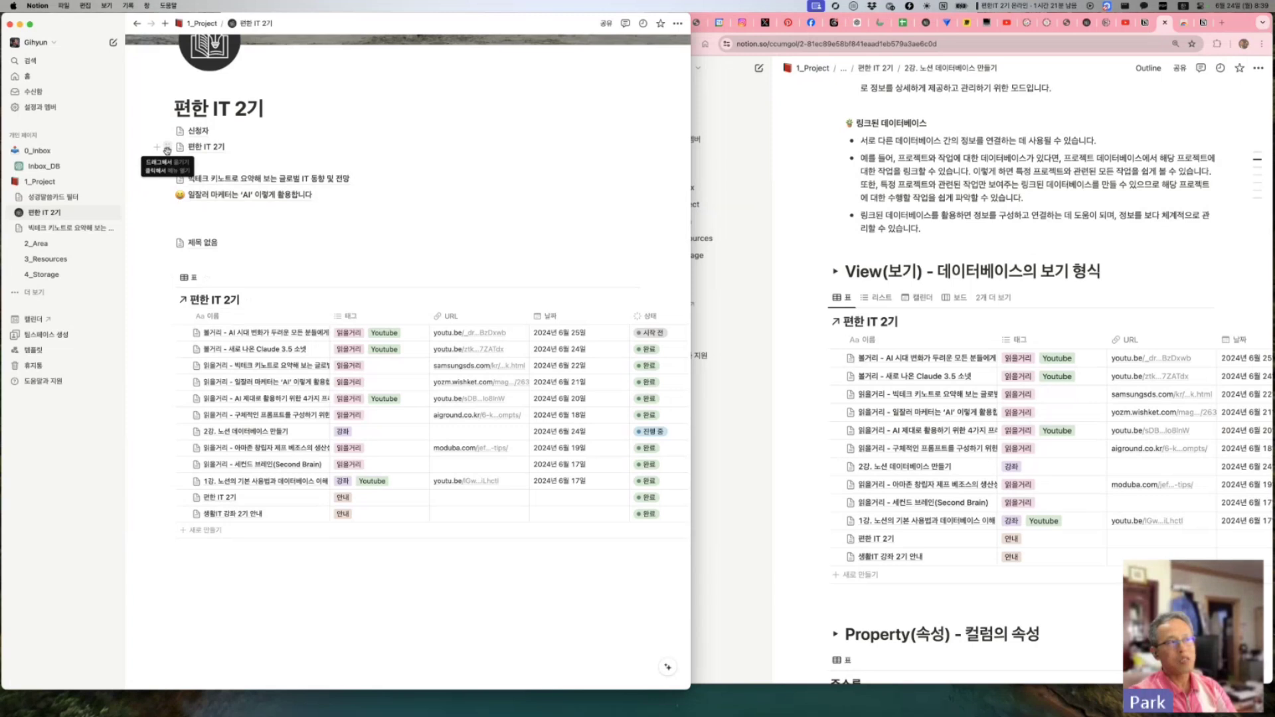
Step: Copy the link of the full-page 편한 IT 2기 database and paste it below the table as a second linked database view
click(167, 150)
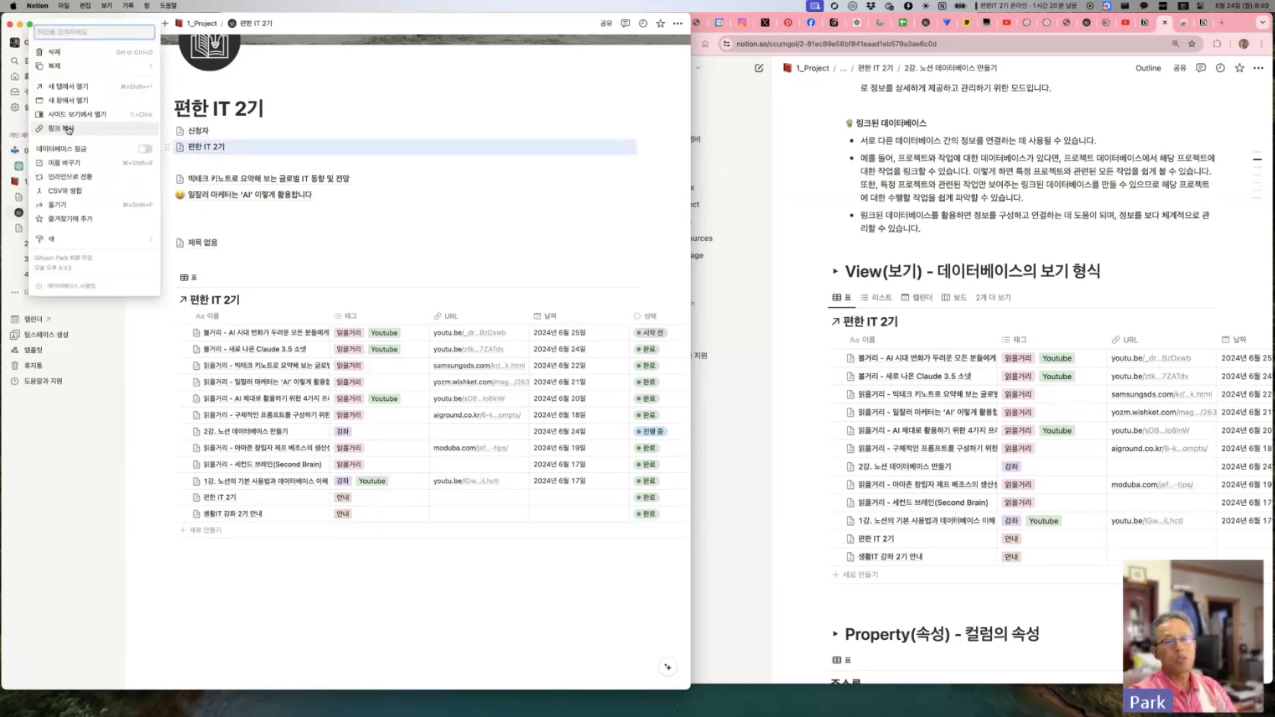
click(70, 130)
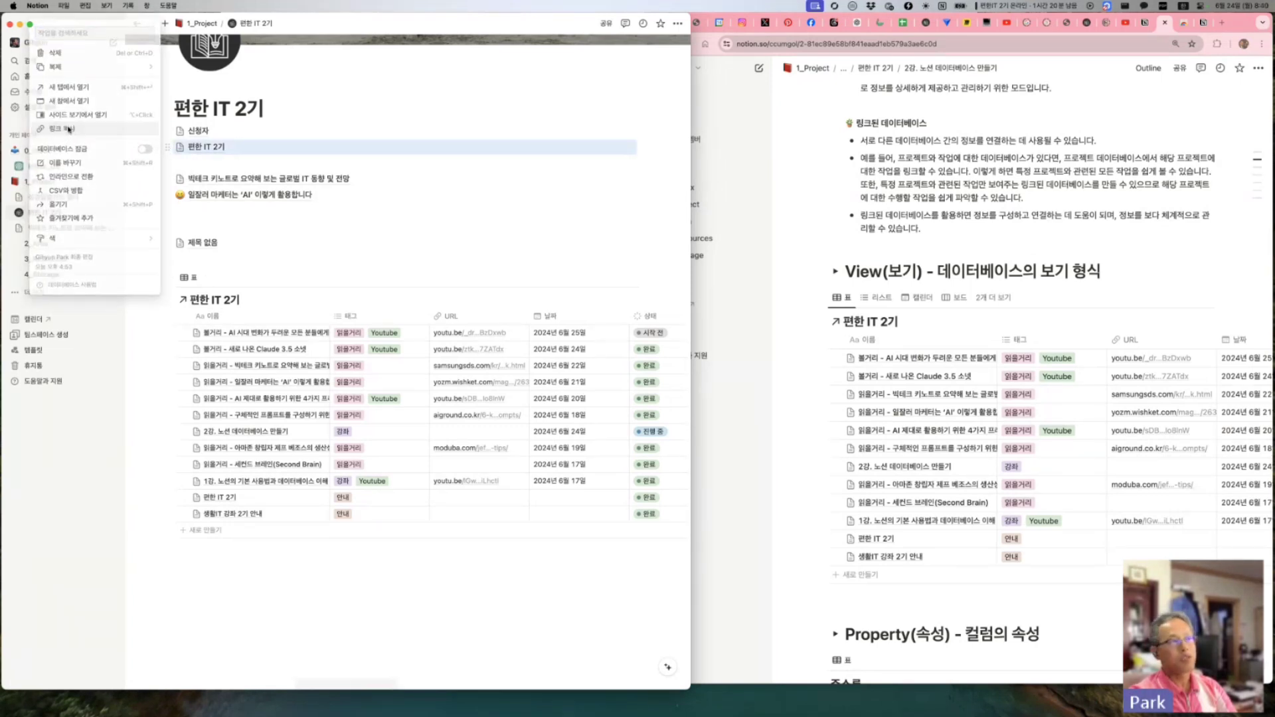
click(206, 600)
key(super+v)
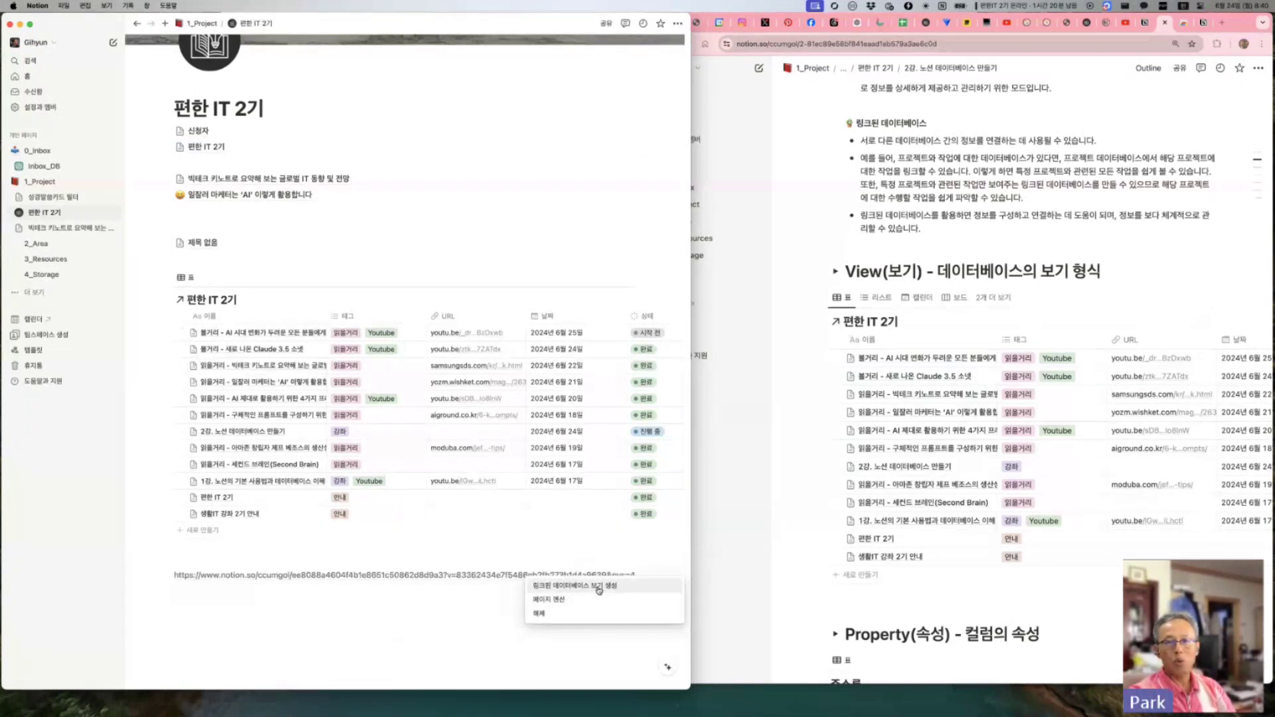
click(598, 590)
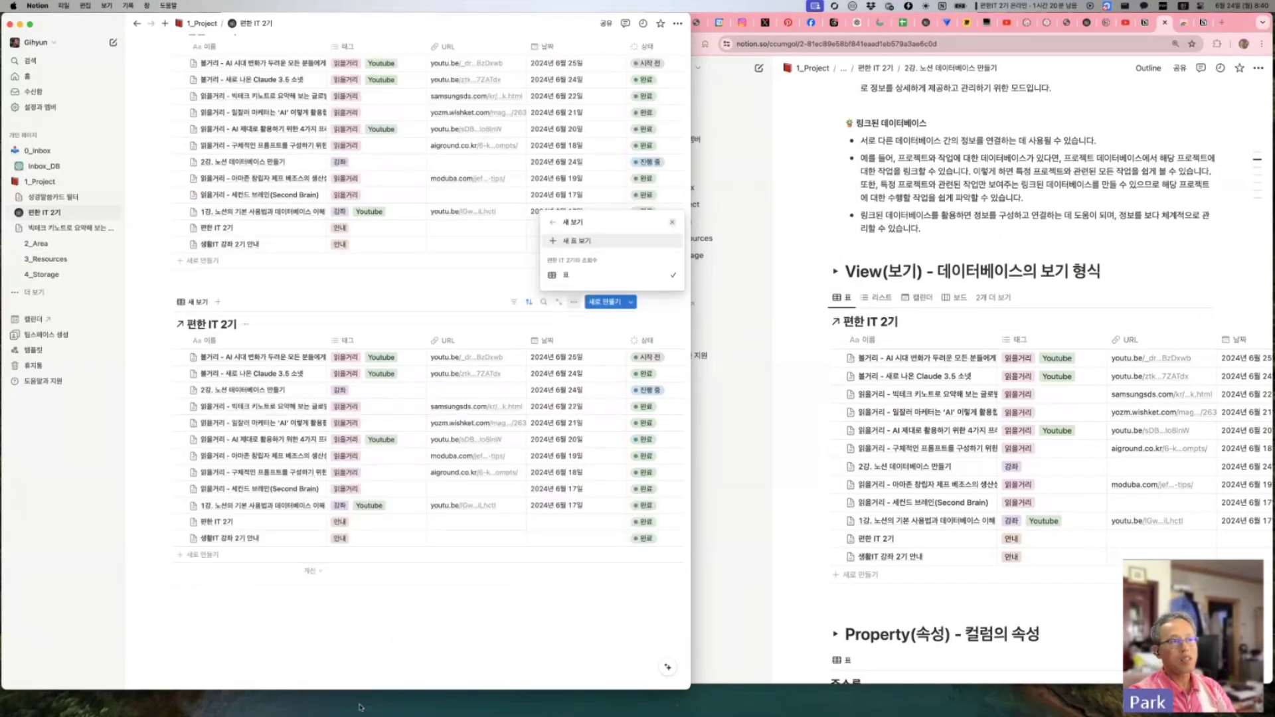
click(352, 620)
scroll(412, 372, up, 3)
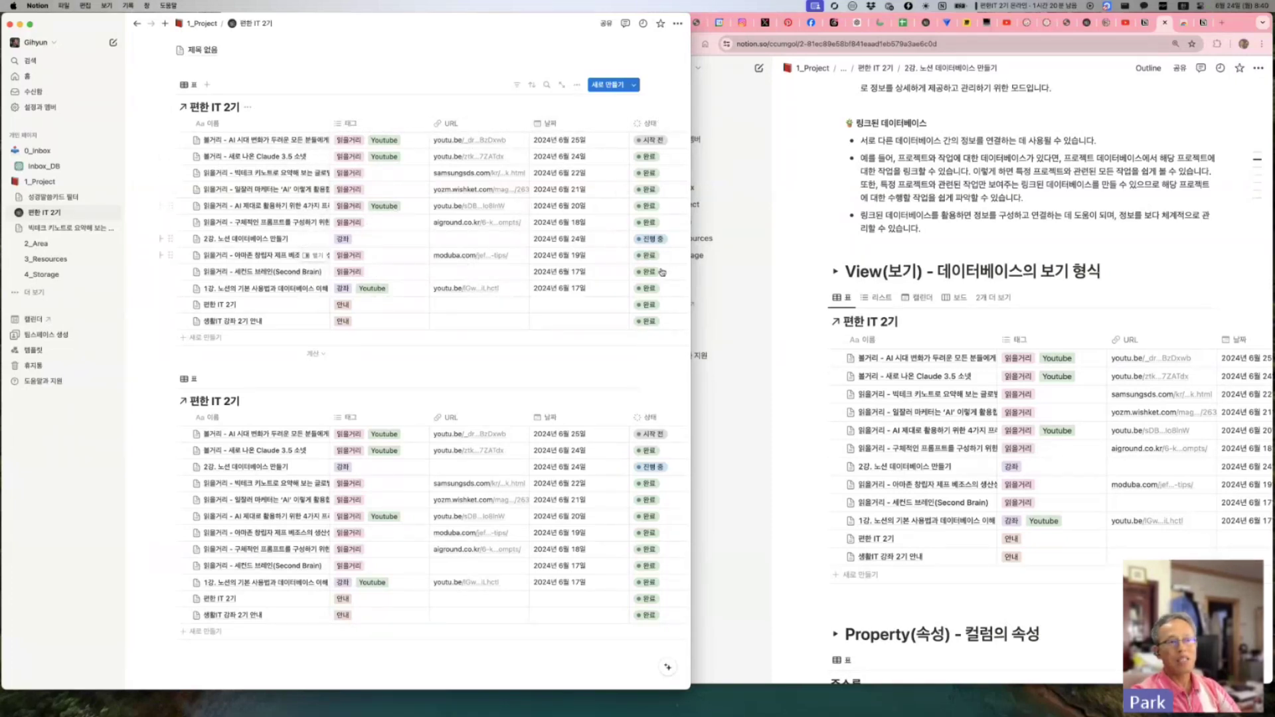
Step: Widen the Notion window and check the YouTube video linked in the first table's AI 시대 변화 row, closing it again
drag(690, 237, 811, 241)
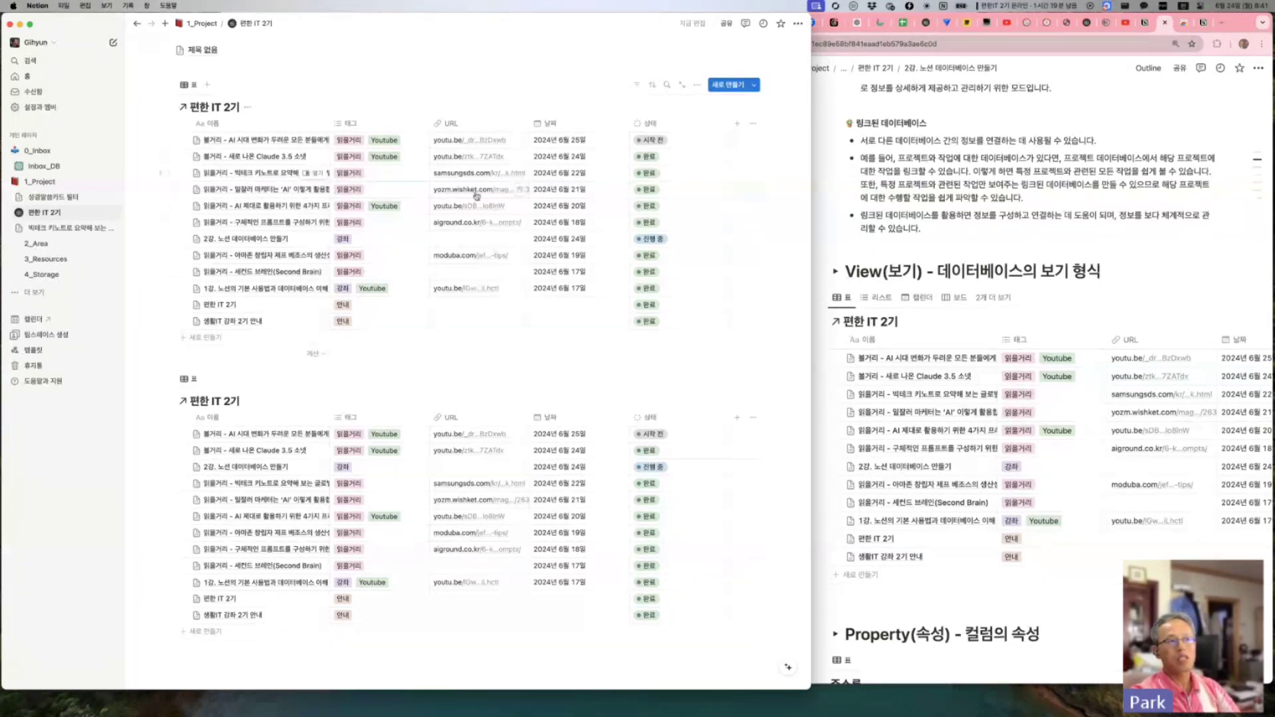
click(495, 152)
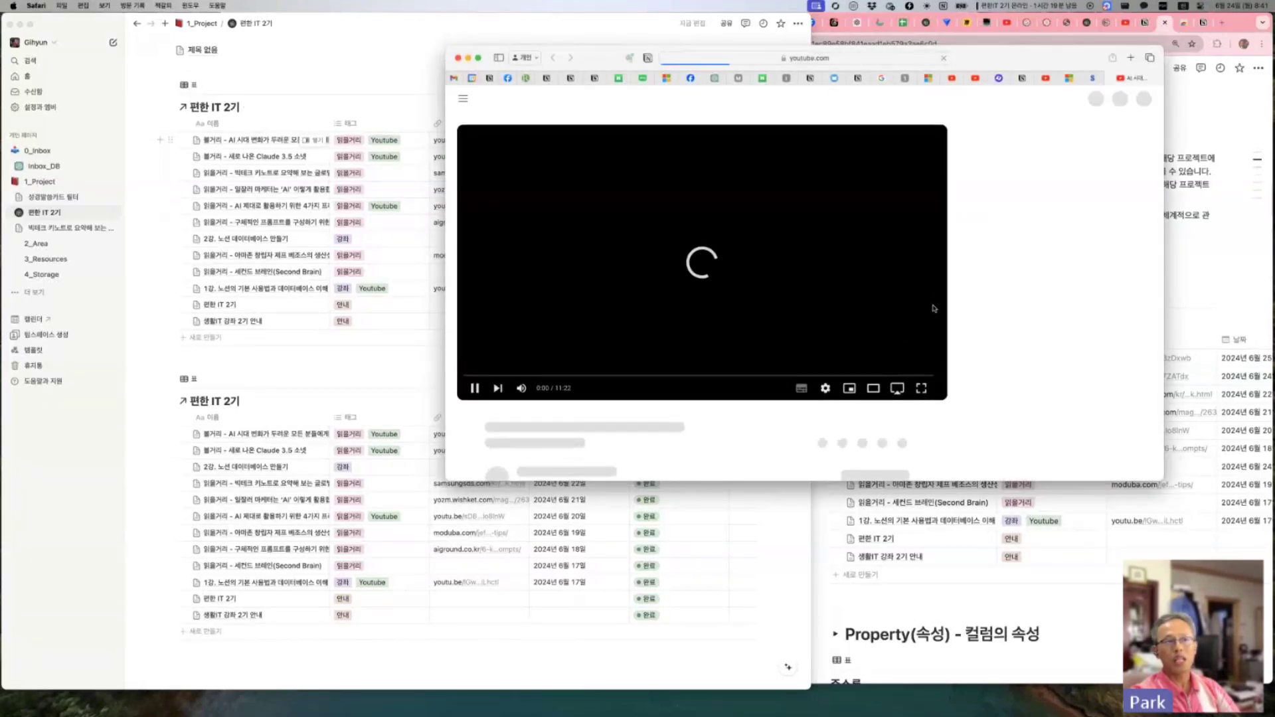
key(super+w)
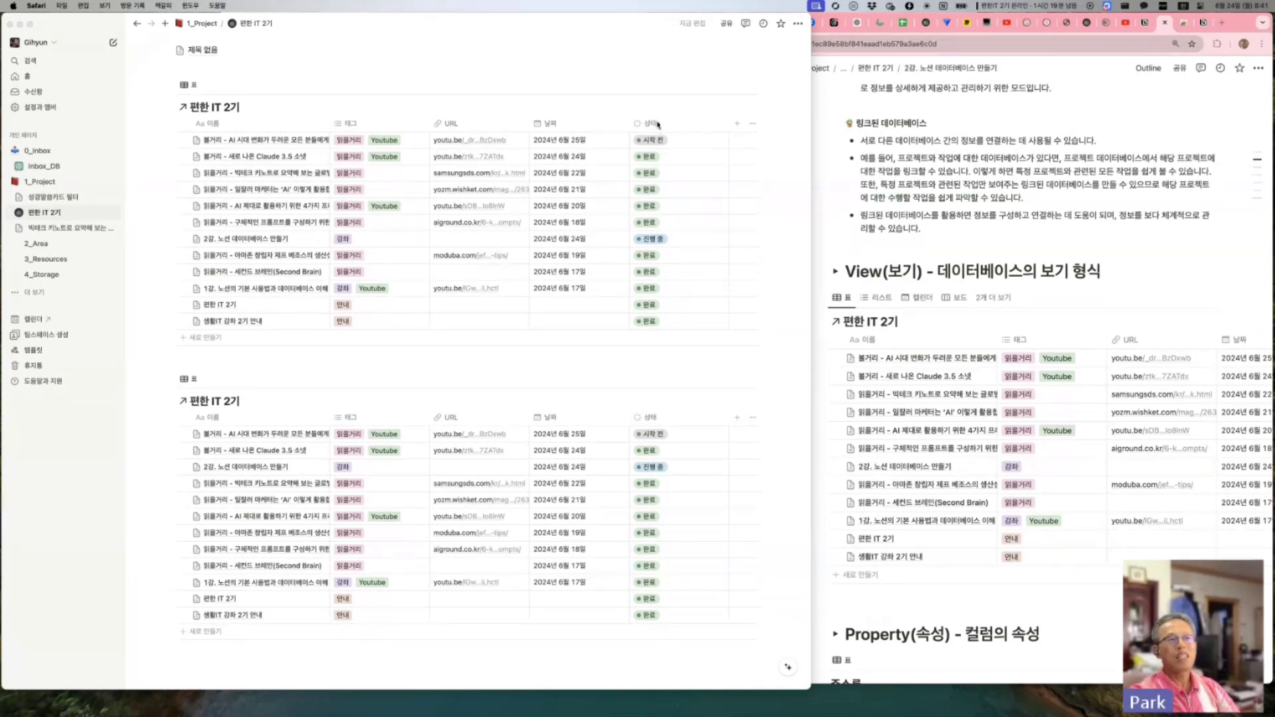
Step: Examine the status options of the 상태 property in the first linked table
click(652, 124)
click(663, 164)
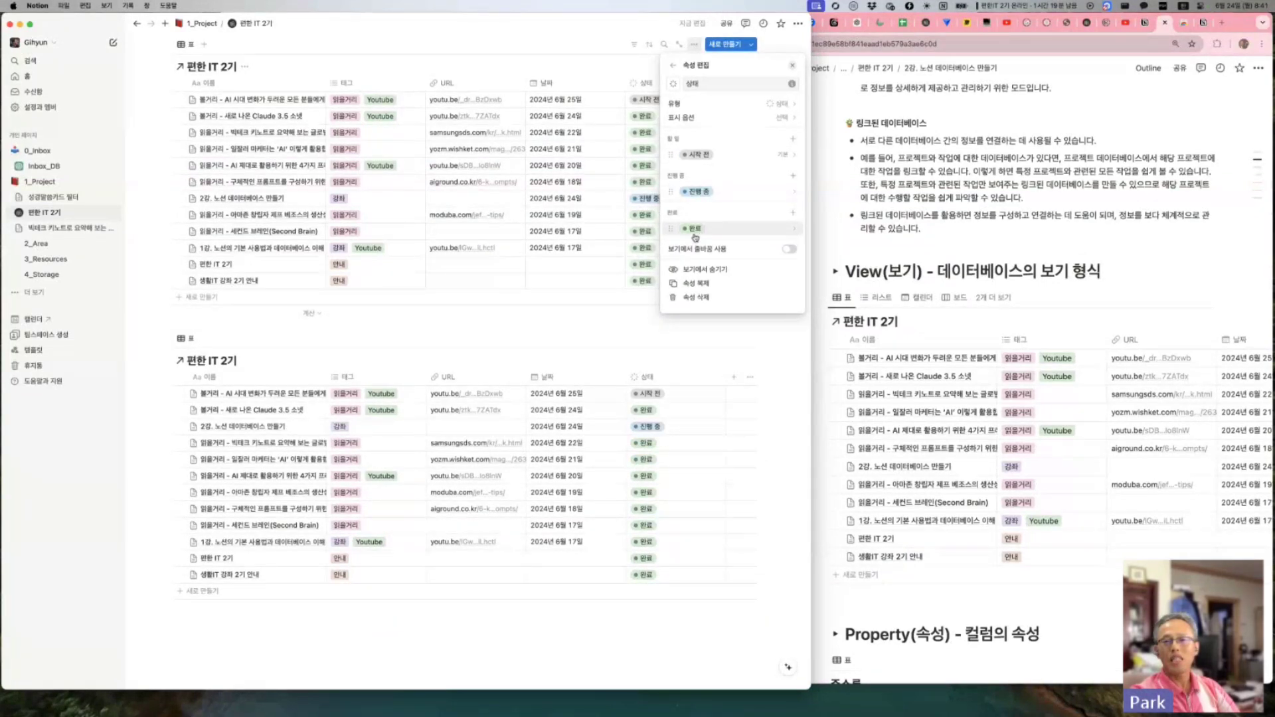
key(Escape)
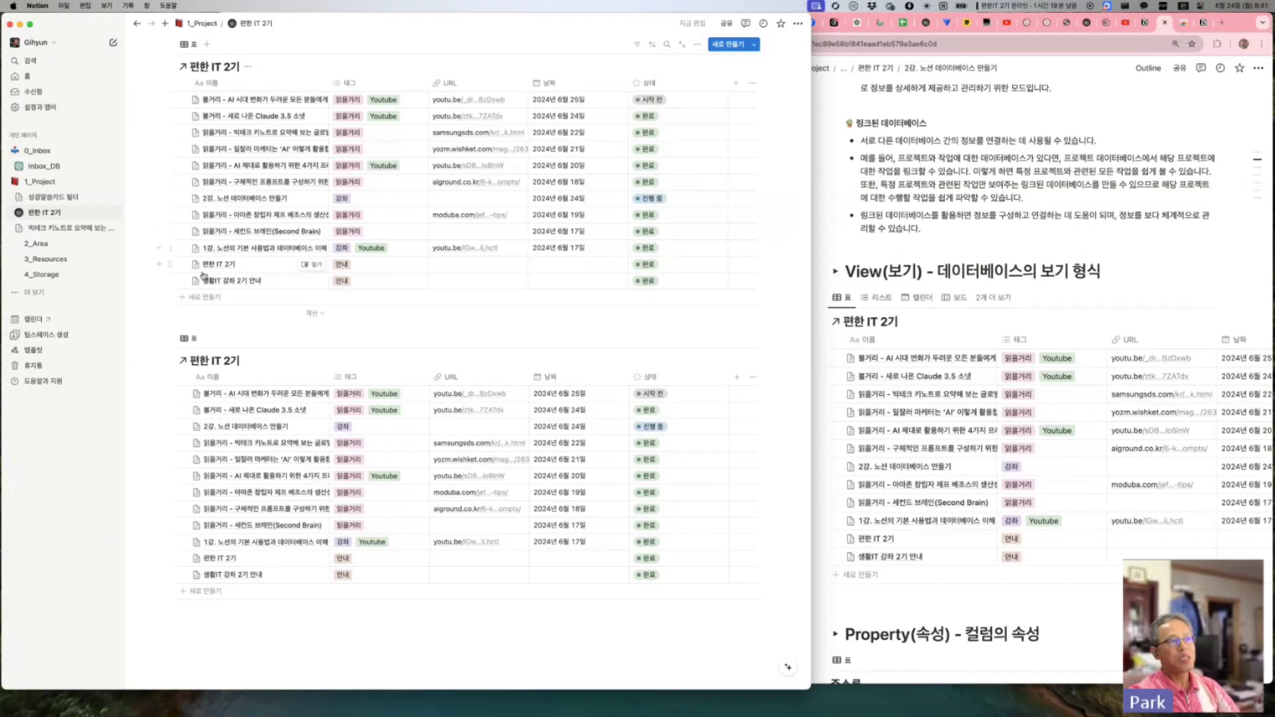
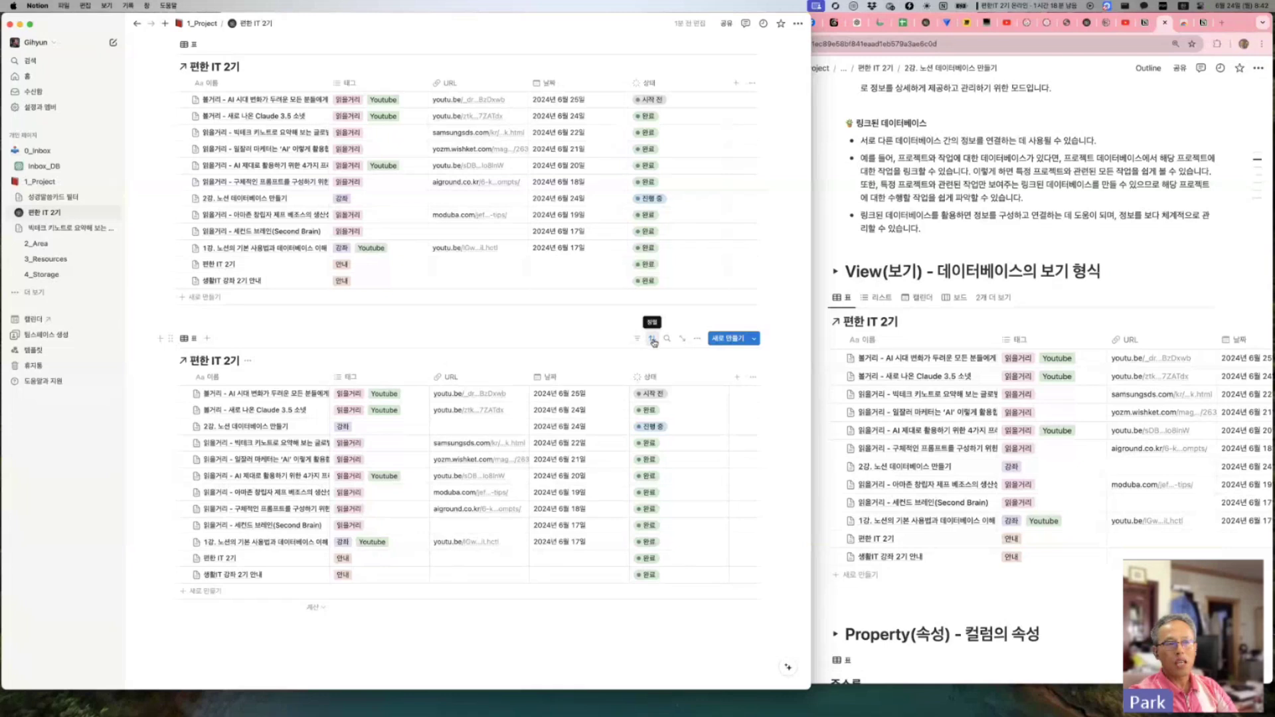
Step: Sort the second linked table by 날짜 in ascending order (오름차순)
click(653, 340)
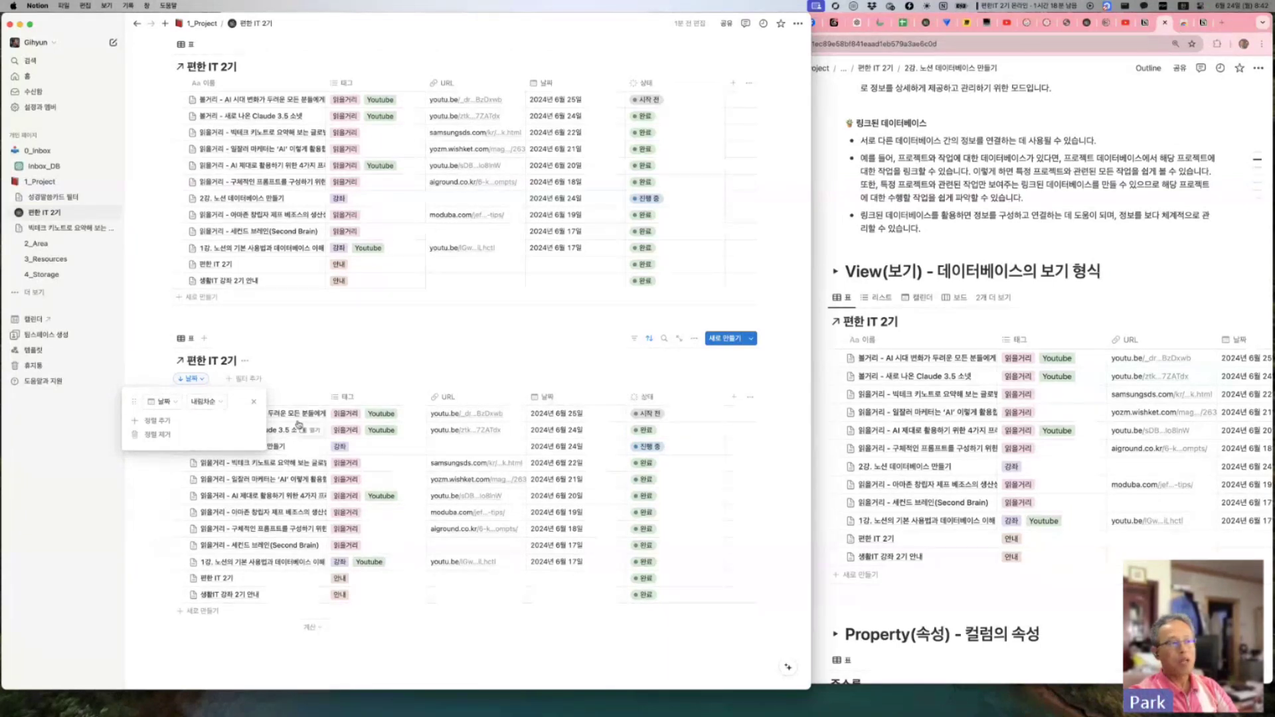
click(221, 403)
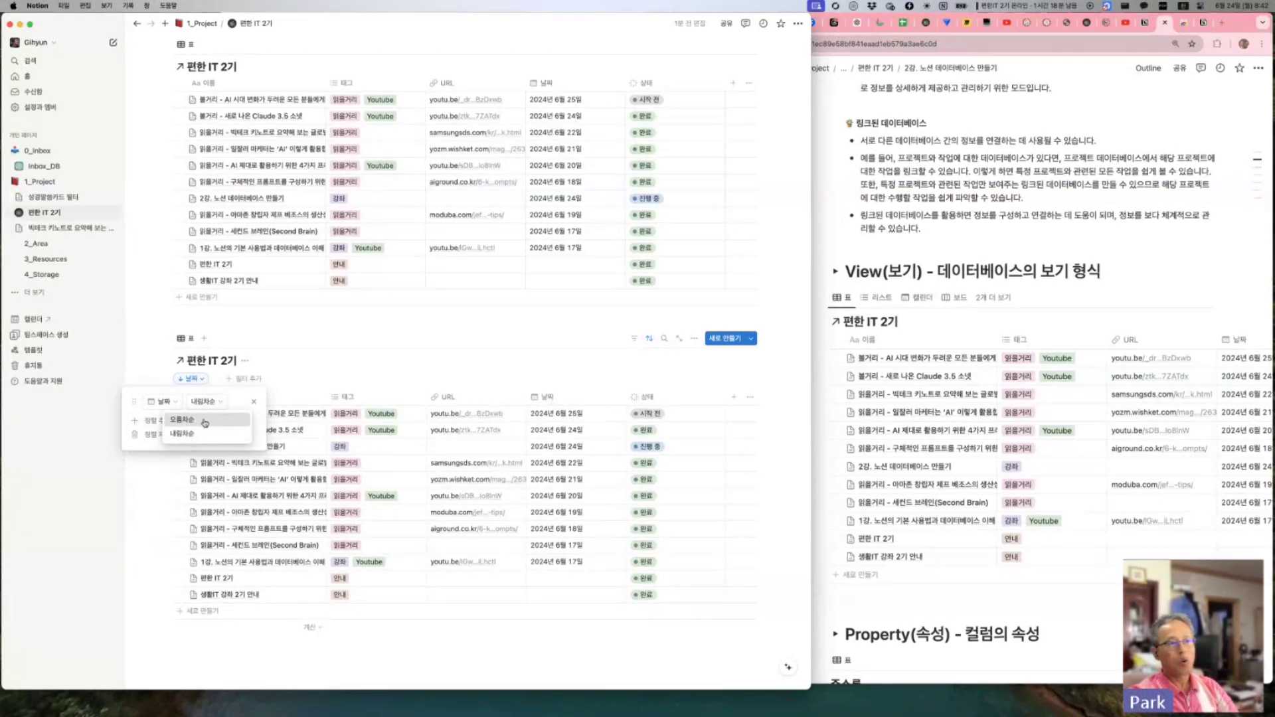
click(181, 420)
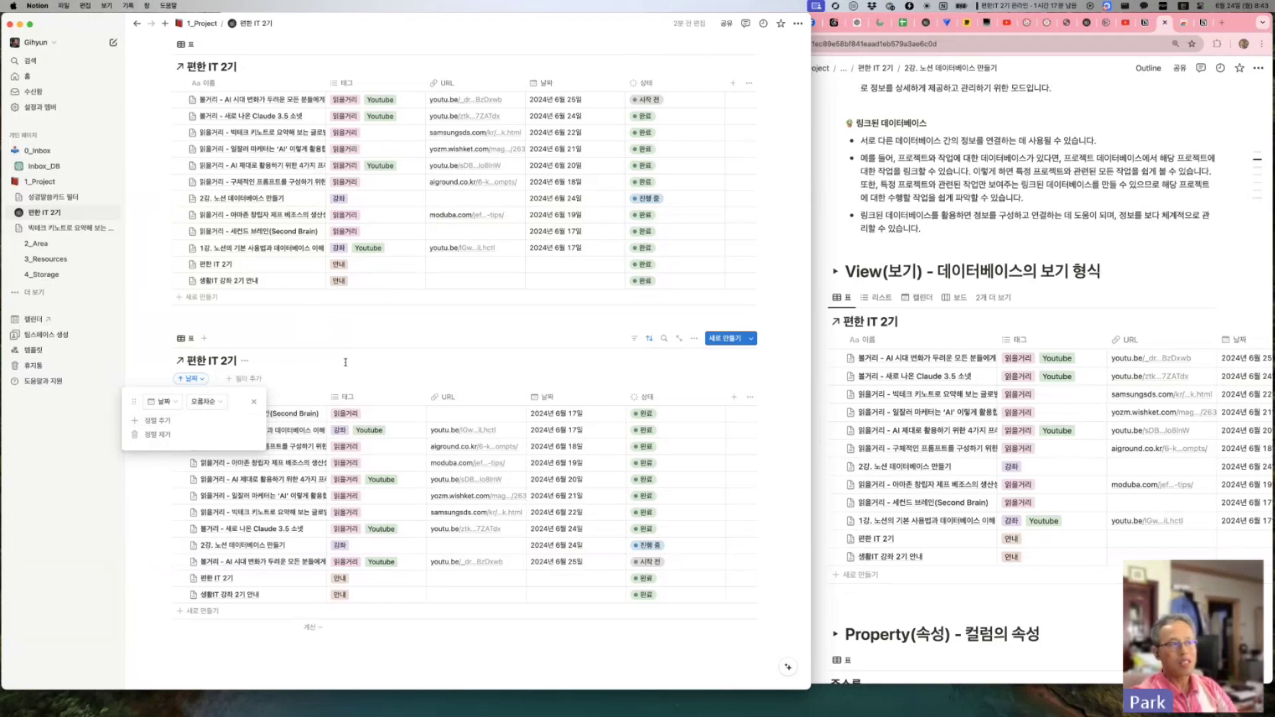
click(250, 380)
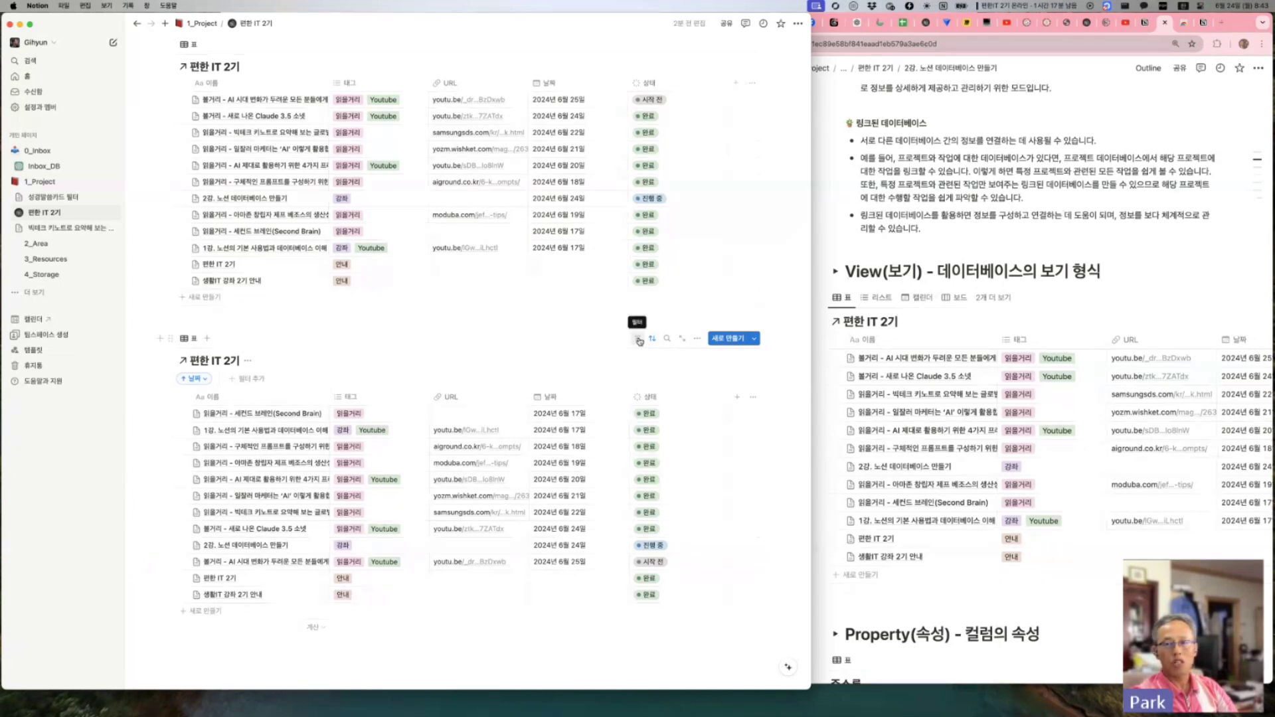
Step: Filter the second linked table by 태그 so that it contains only Youtube entries, and compare it with the first table
click(256, 380)
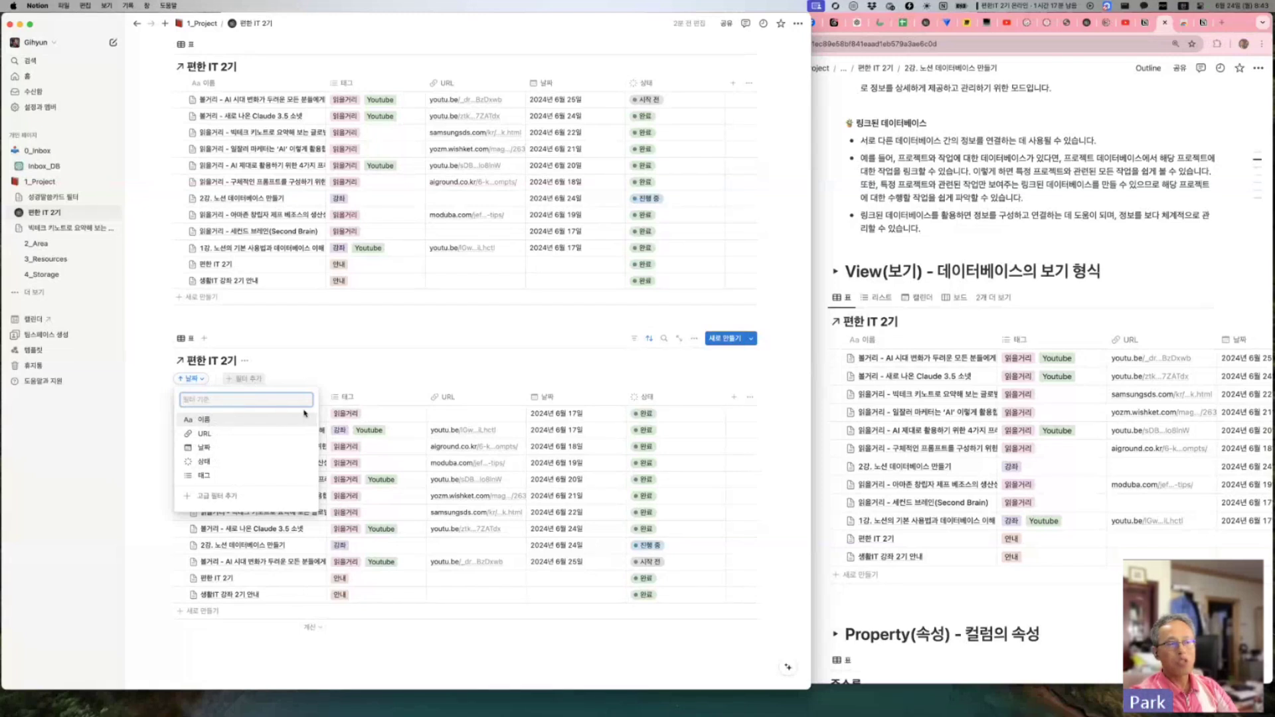
click(206, 476)
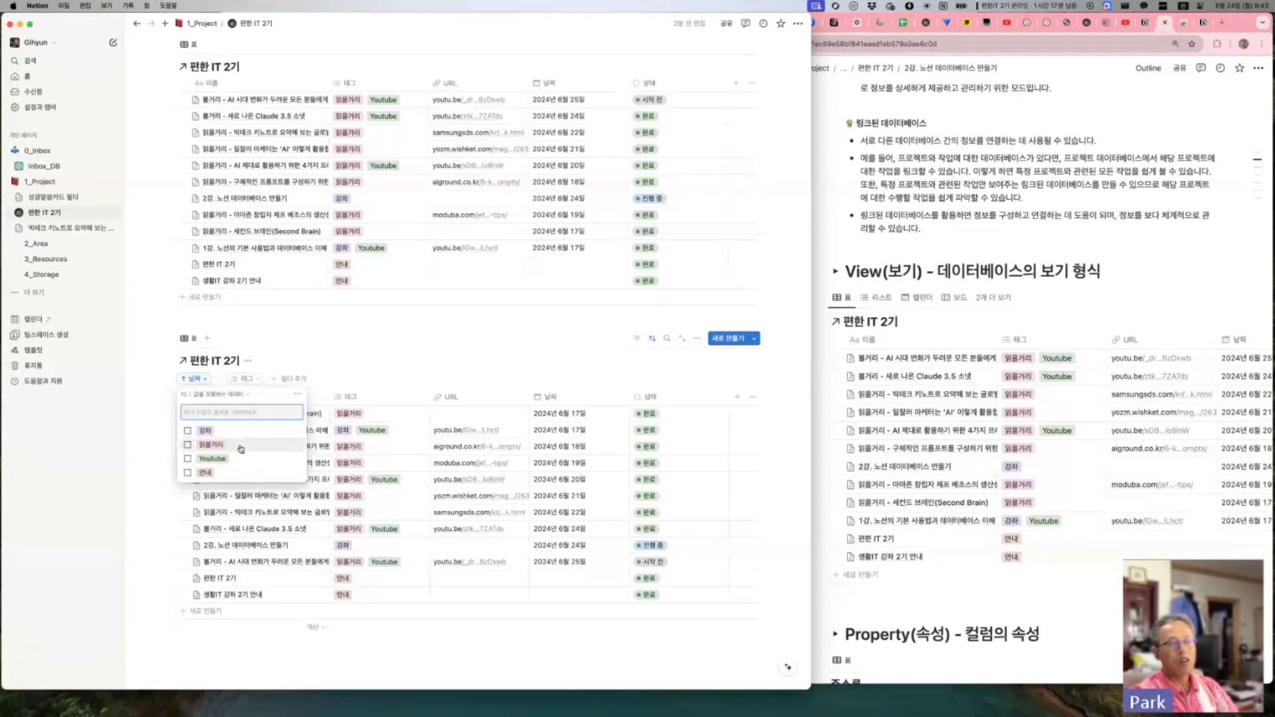
click(212, 459)
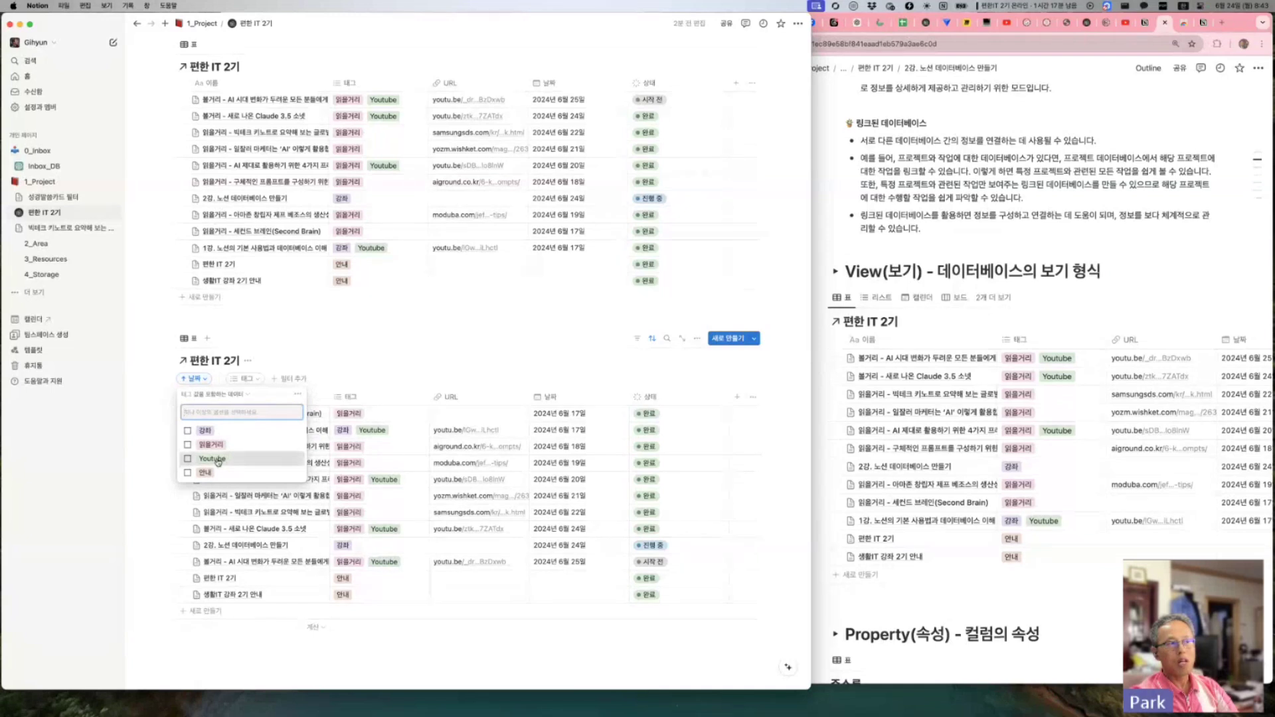
click(409, 598)
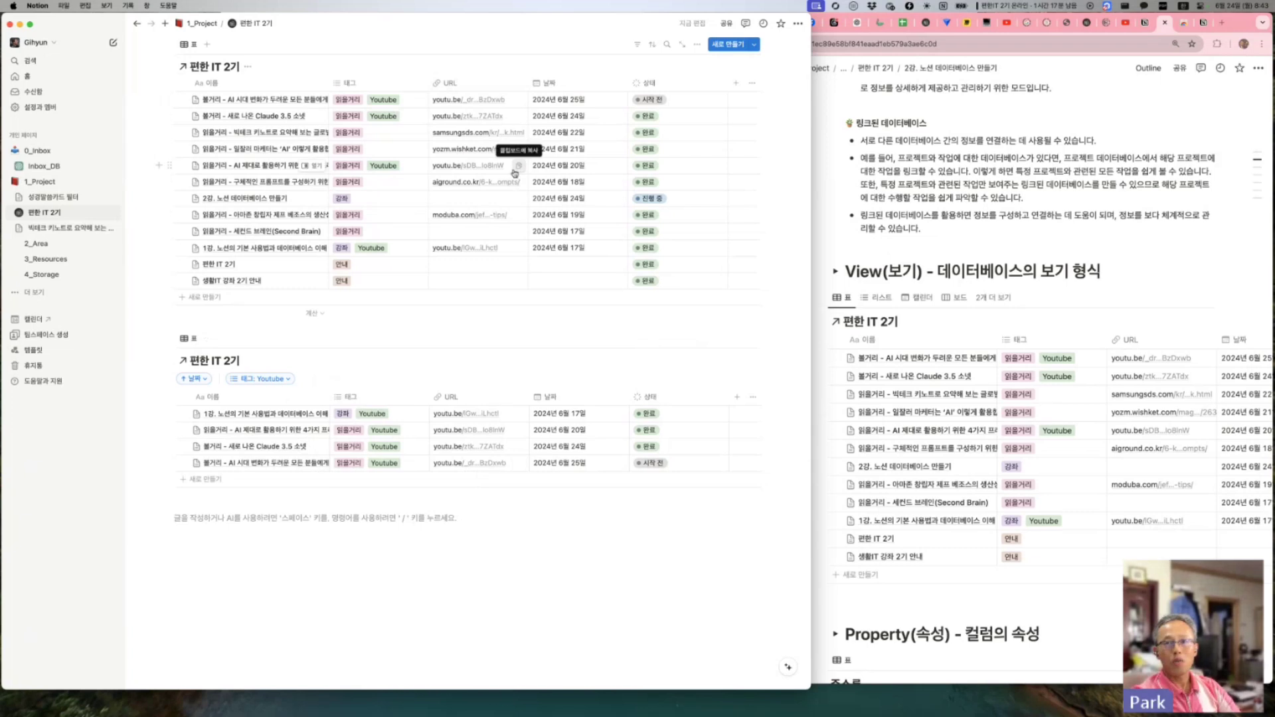
scroll(517, 173, up, 3)
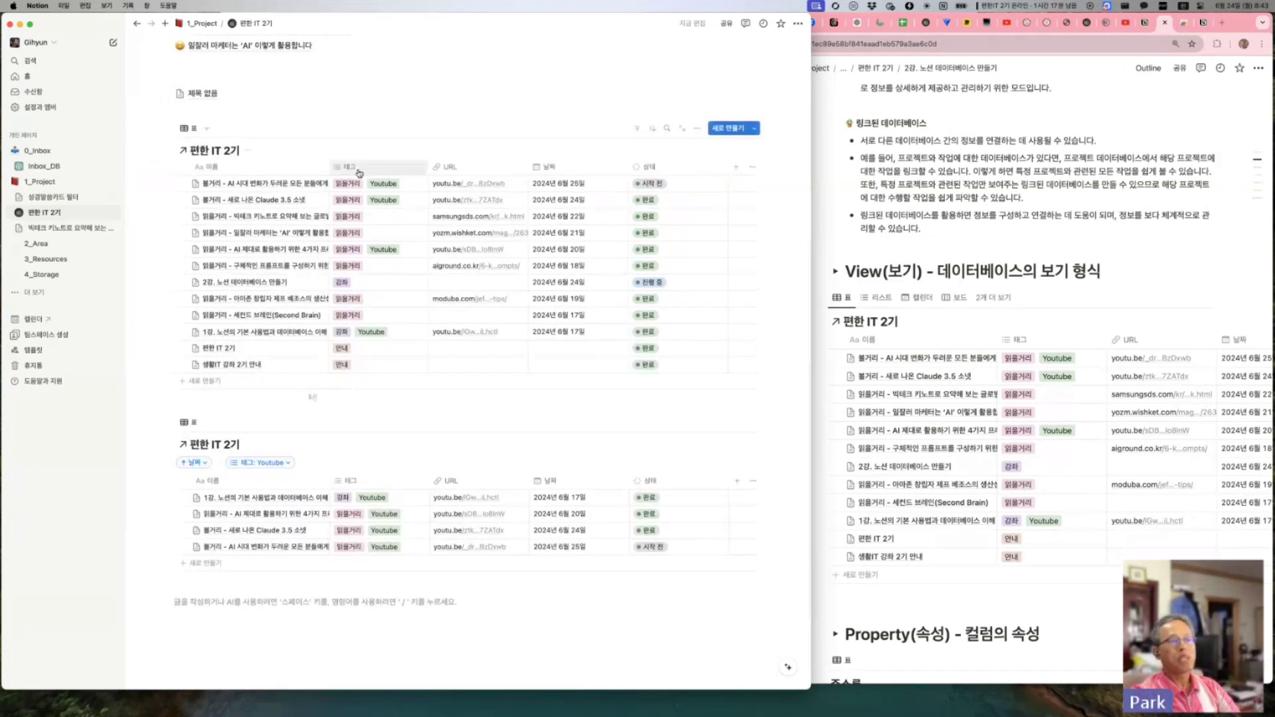
Step: Filter the first linked table by 태그 so that it contains only 강좌 entries, and compare it with the second table
click(635, 131)
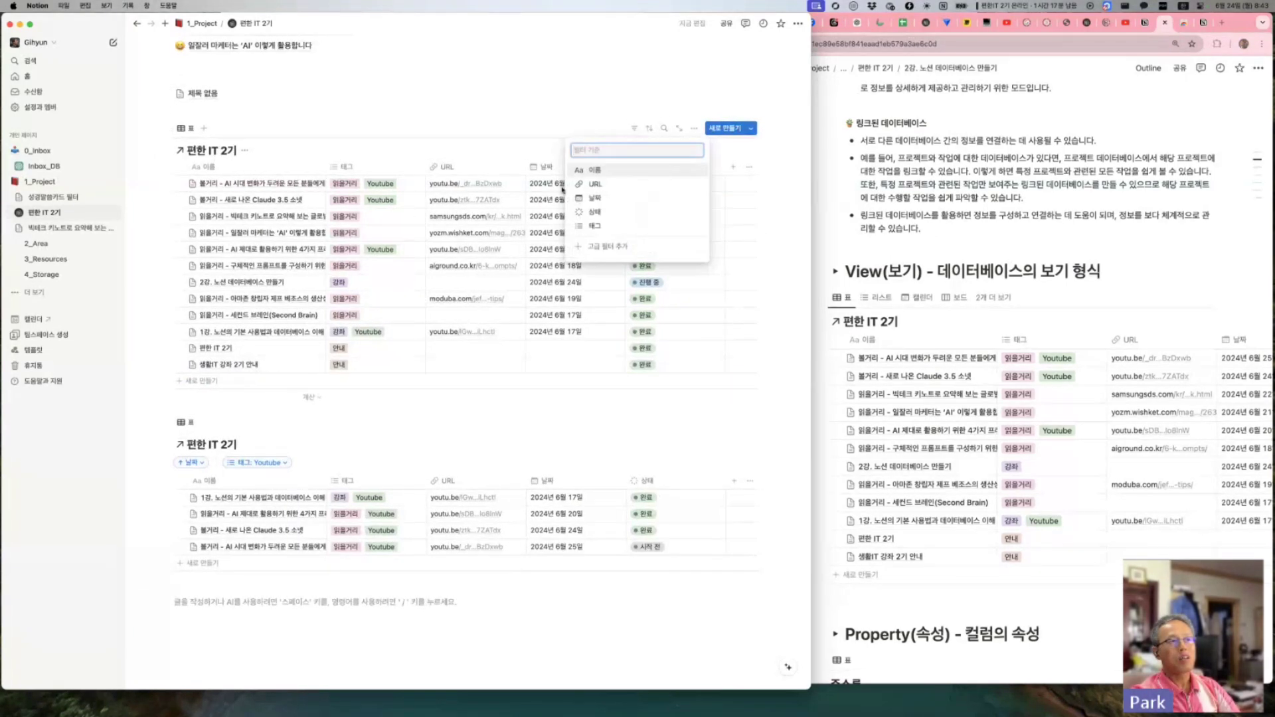
click(594, 226)
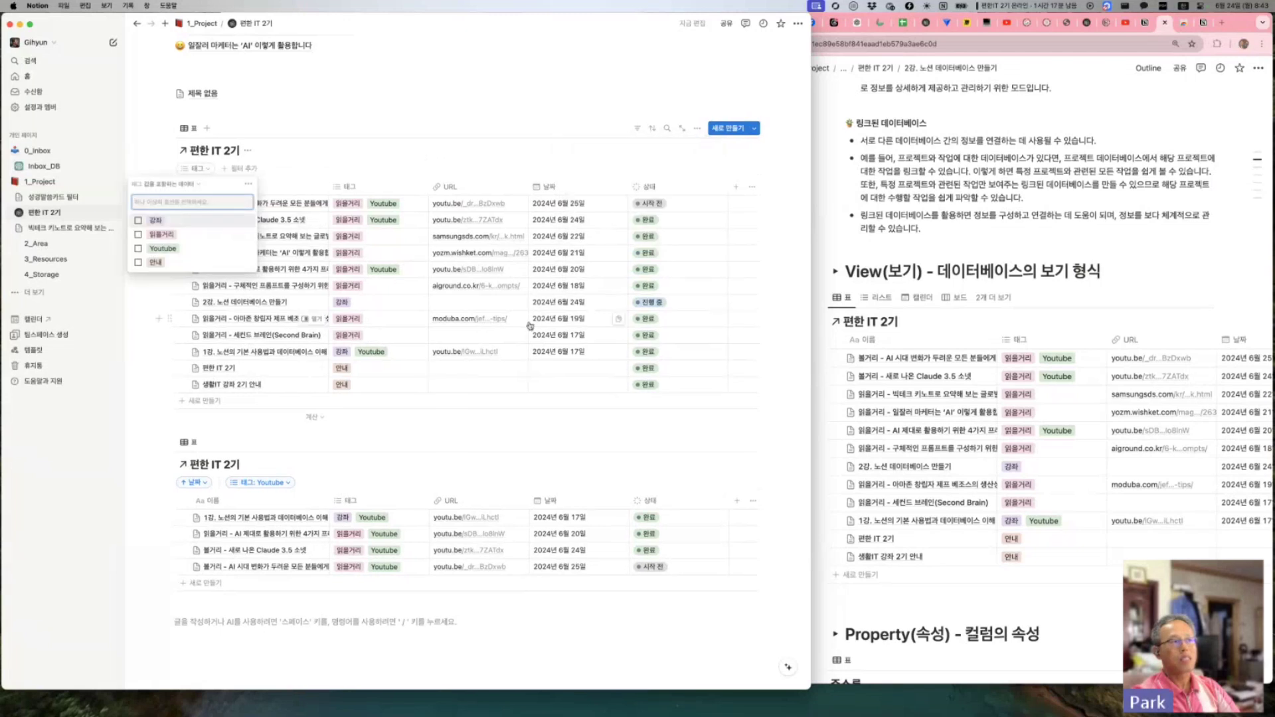
click(158, 222)
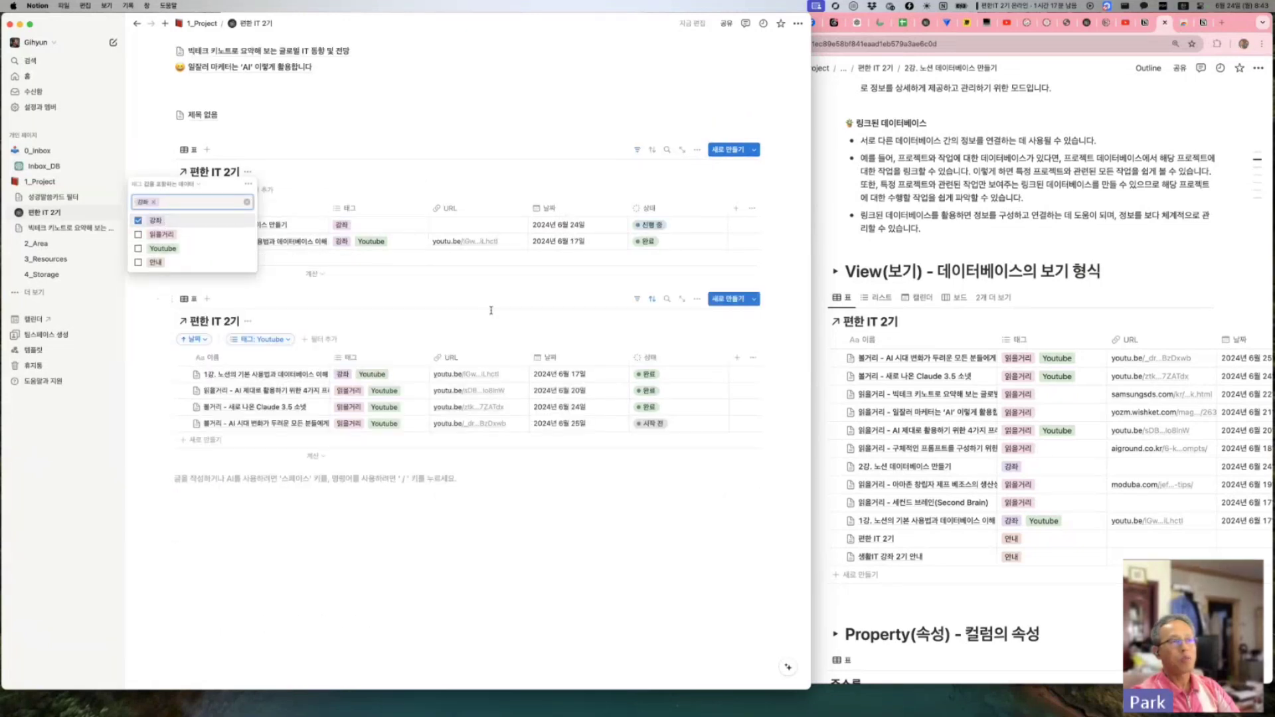
click(211, 175)
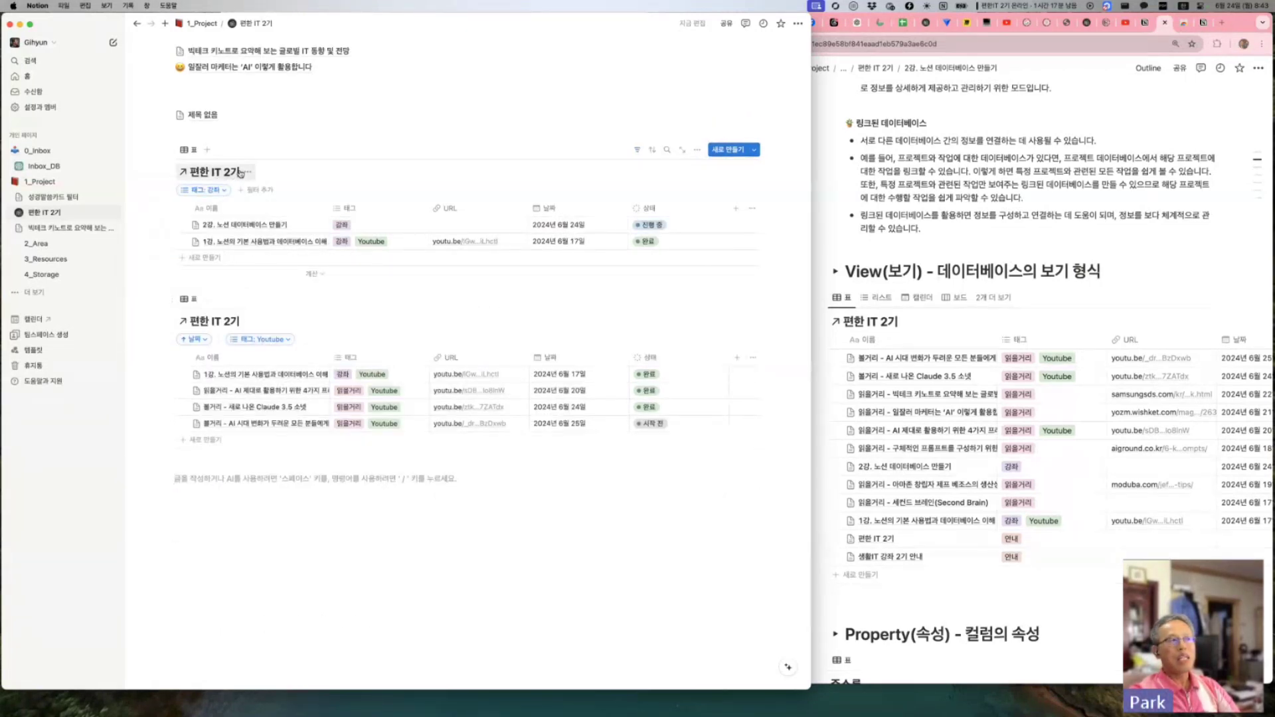
scroll(240, 173, up, 3)
mouse_move(217, 115)
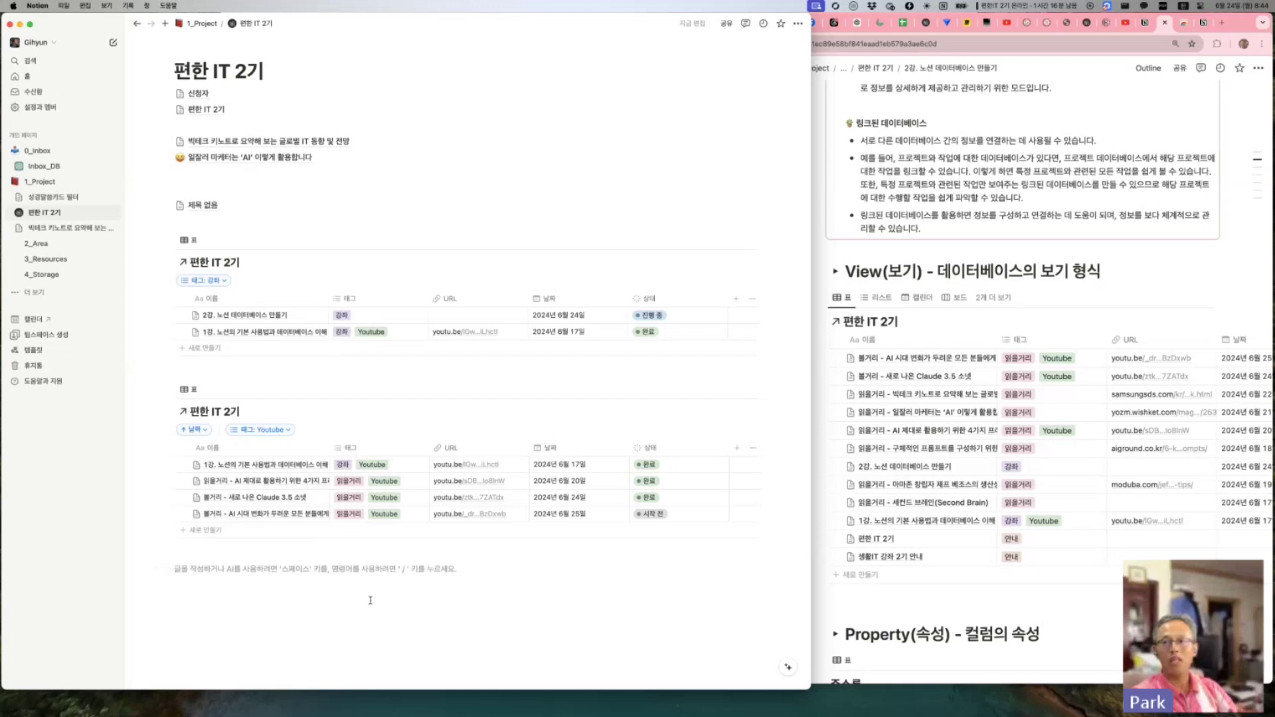
click(449, 662)
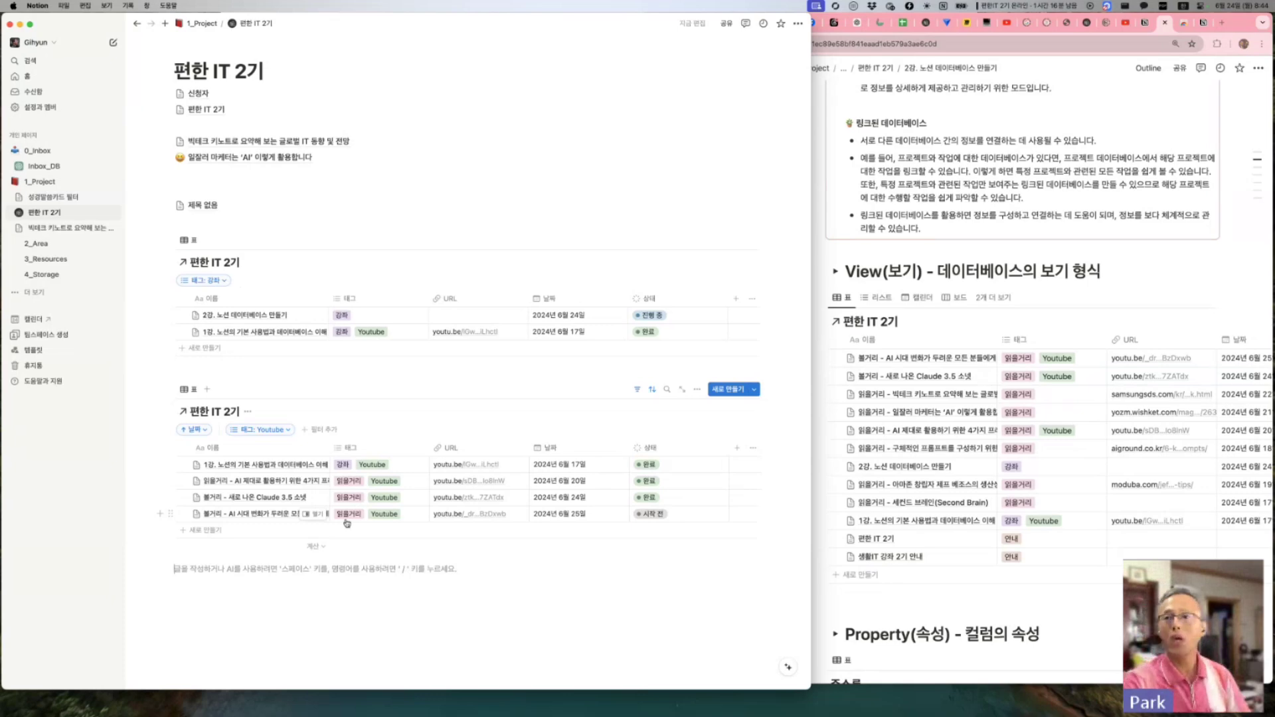
Step: Bring the Chrome window with the 2강. 노션 데이터베이스 만들기 page fully into view and review its database sections
drag(812, 252, 301, 259)
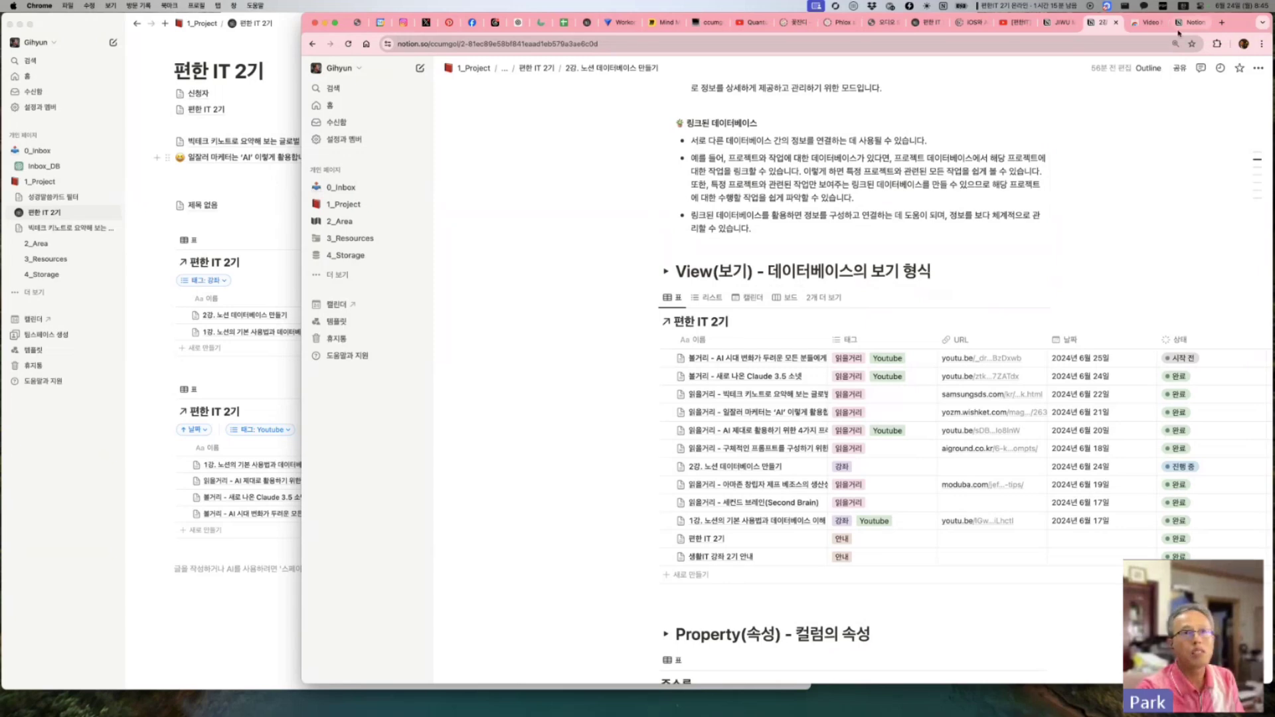
drag(1240, 24, 1047, 26)
scroll(468, 181, up, 15)
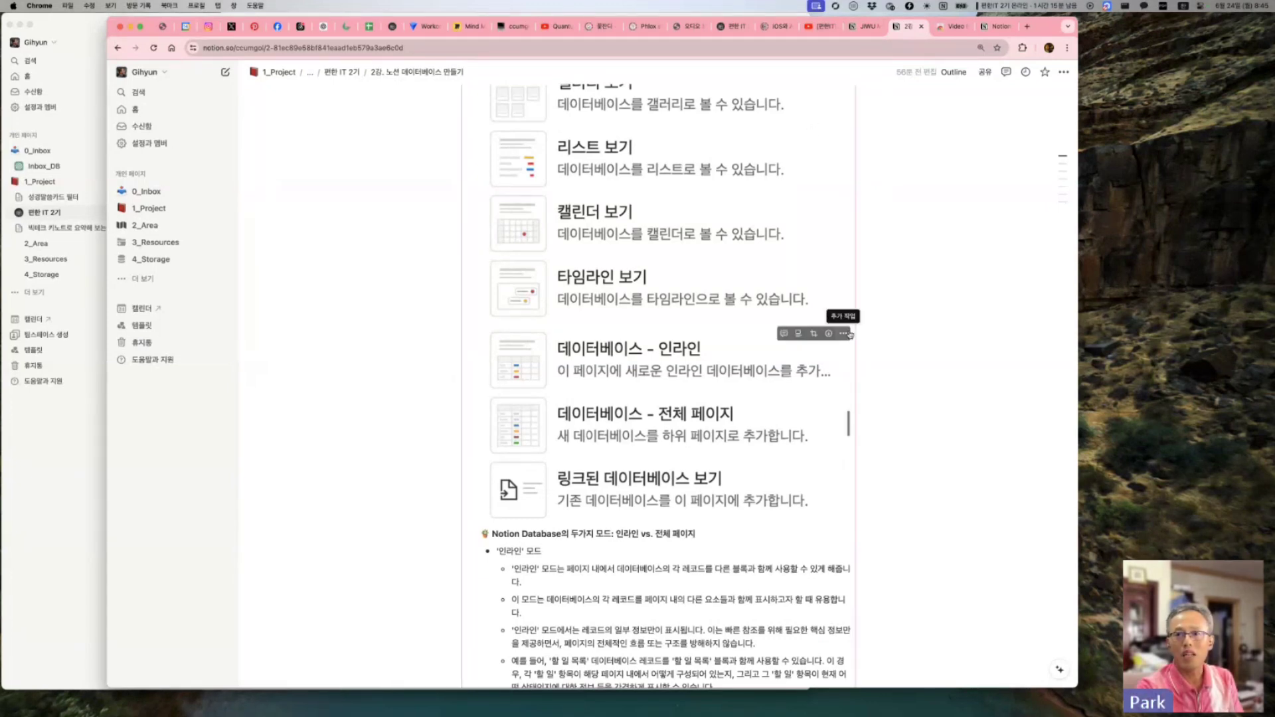
scroll(834, 406, down, 10)
scroll(834, 406, down, 10)
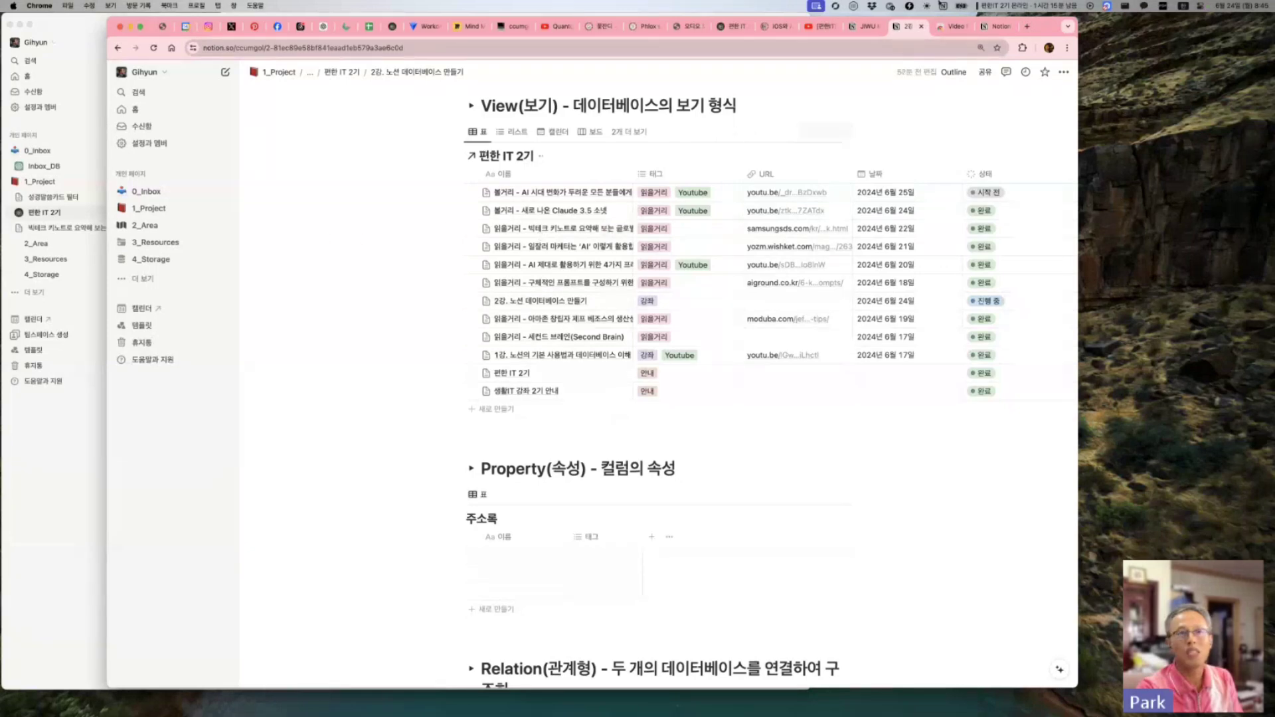
scroll(809, 151, up, 5)
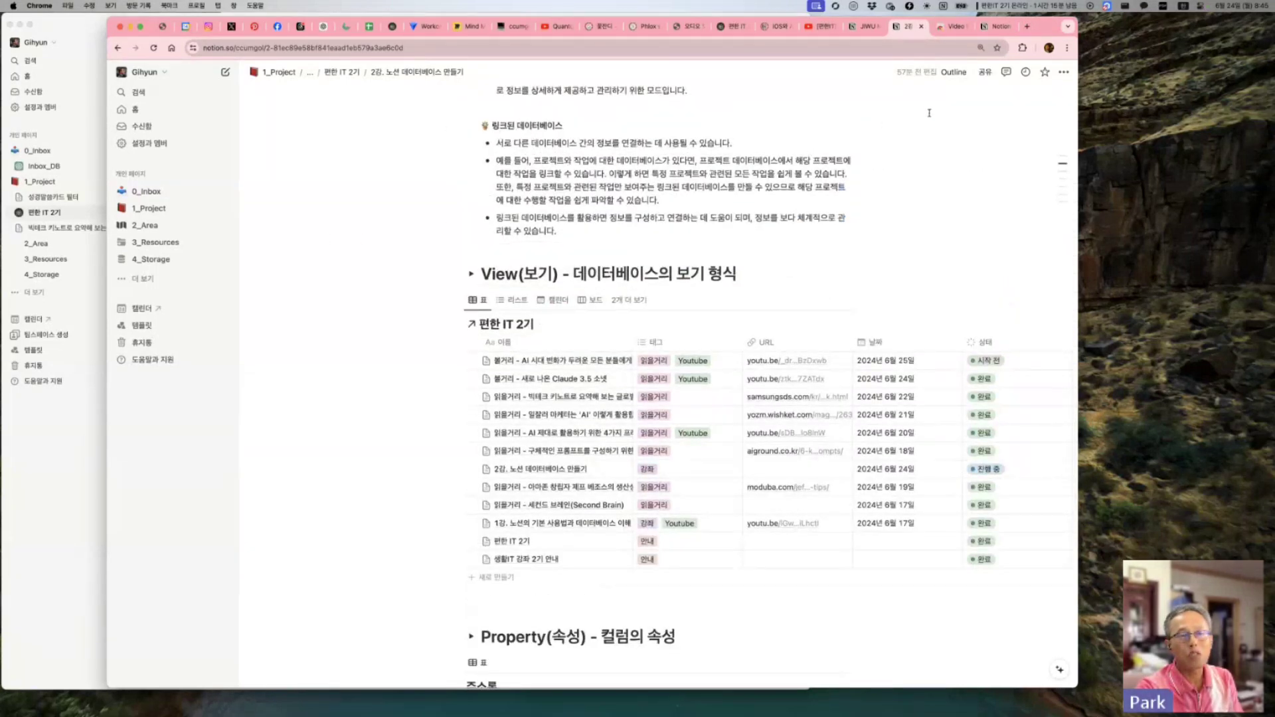
Step: Turn on full width (전체 너비) for the lecture page and review its notes on inline, full-page and linked databases
click(1066, 73)
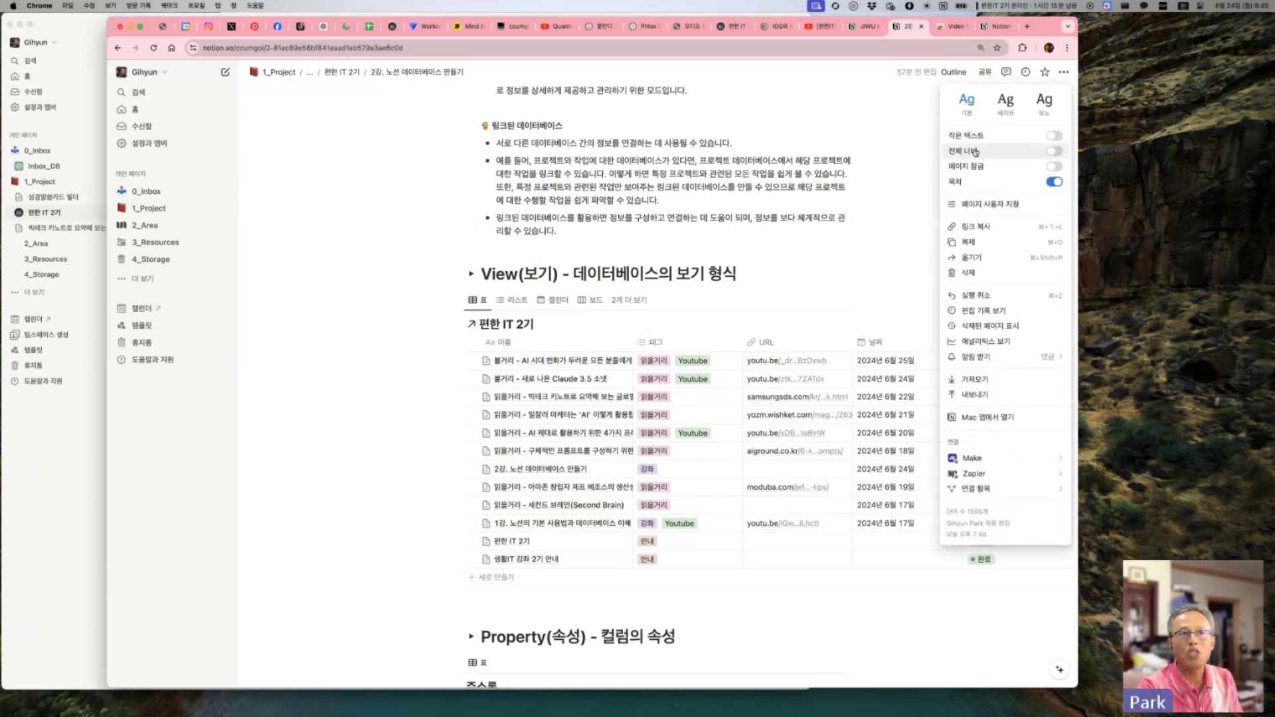
click(1057, 152)
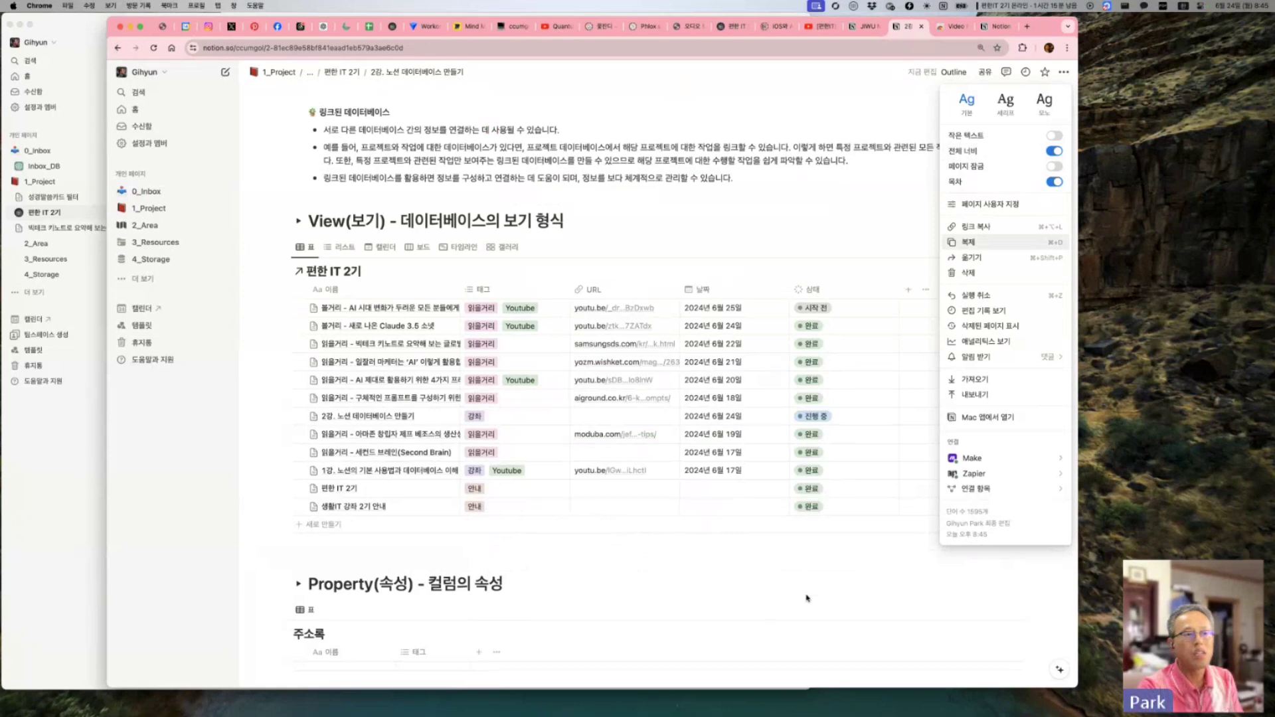
click(836, 571)
scroll(837, 570, up, 15)
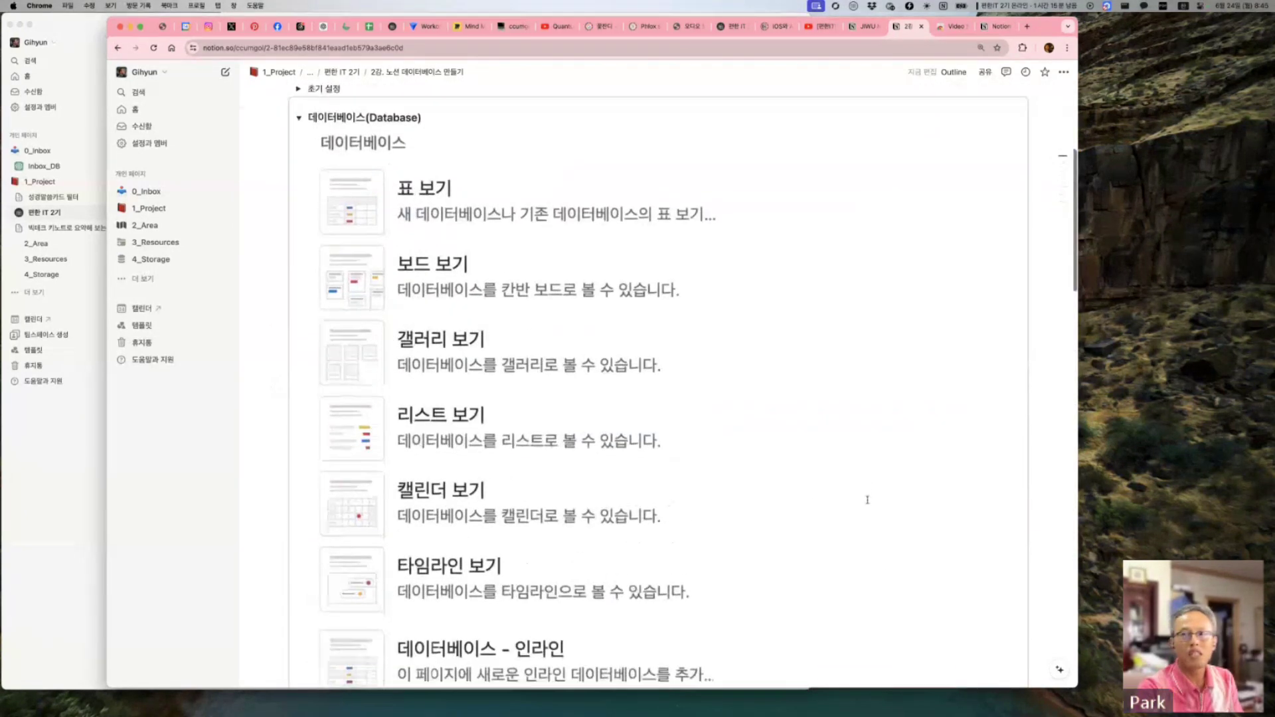
scroll(820, 524, down, 10)
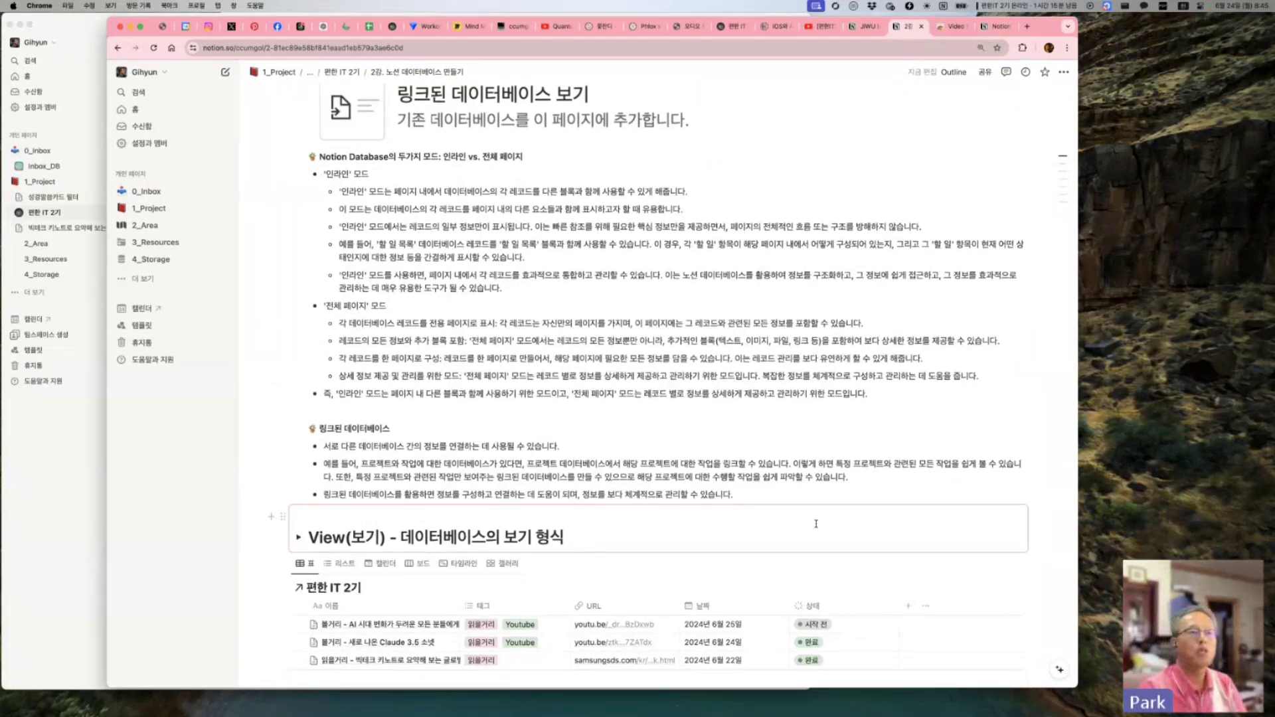
scroll(817, 524, down, 3)
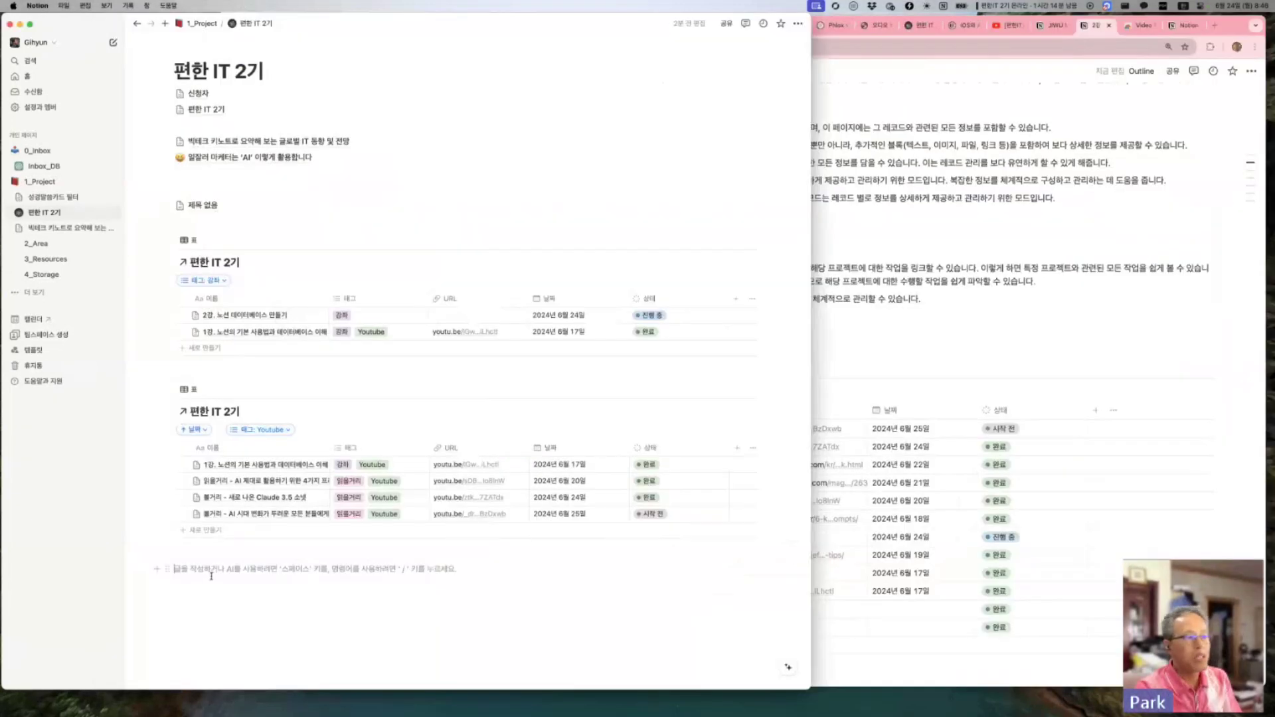
Step: In the Notion app, list the block types matching "/데이터" below the linked tables, and return to the lecture page's View(보기) section in Chrome
text(/데이터)
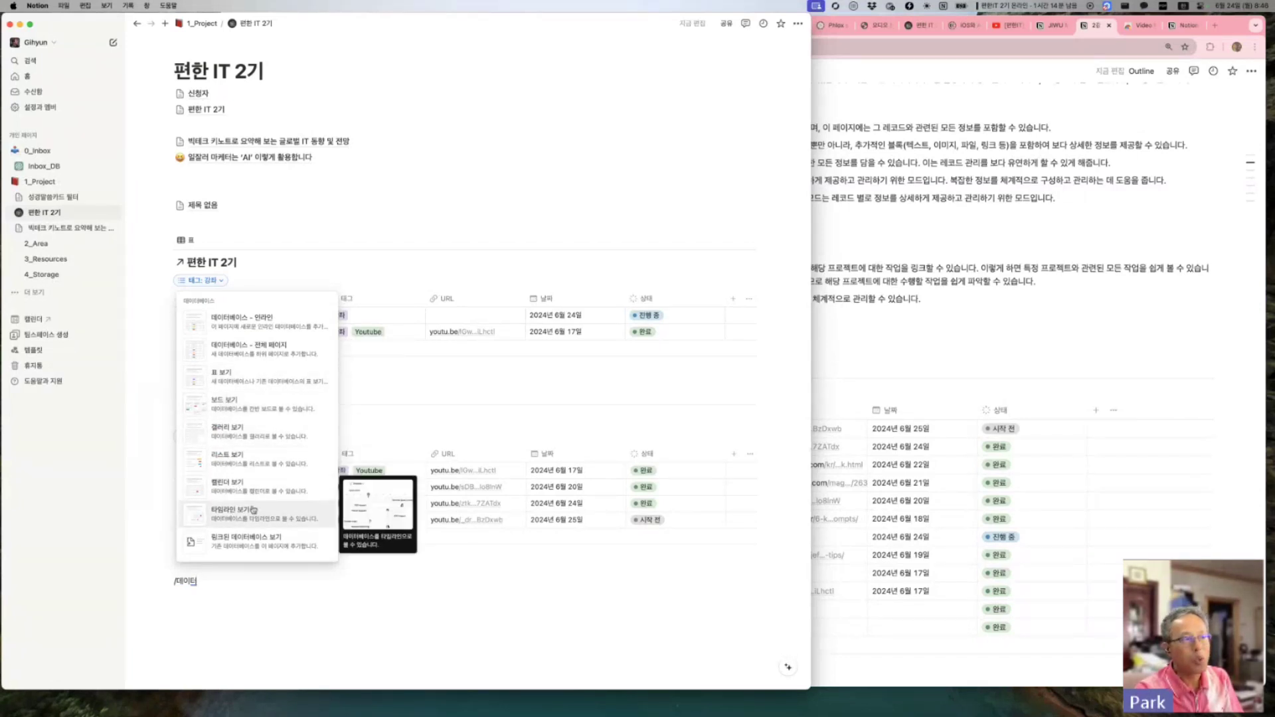
click(1033, 288)
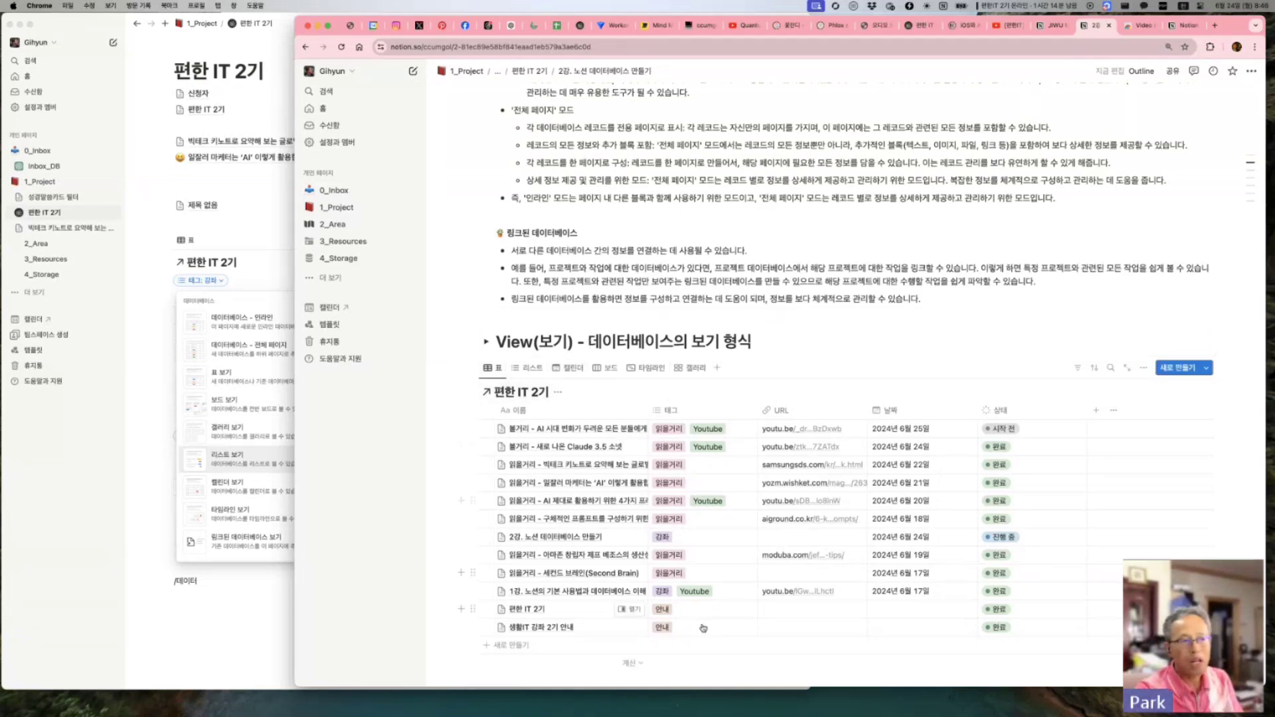
scroll(598, 372, down, 3)
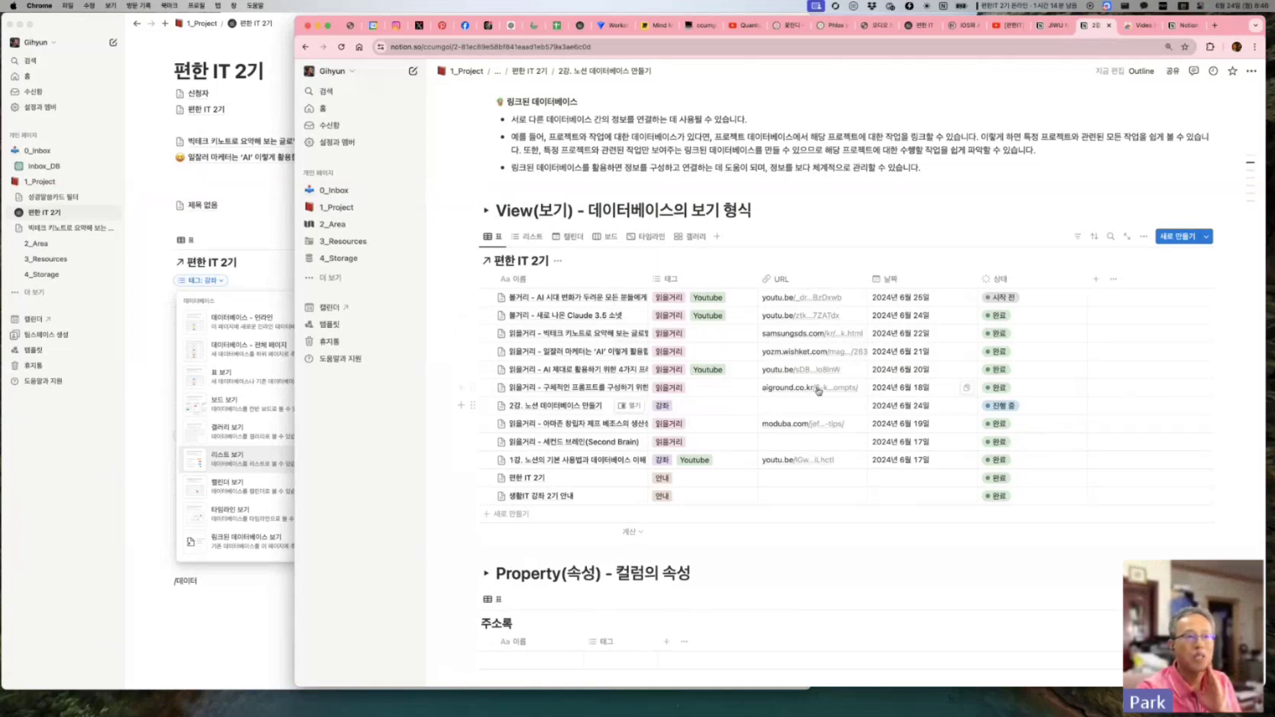
Step: Switch the lecture page's 편한 IT 2기 database to the 리스트 view and show the URL property in it
click(532, 239)
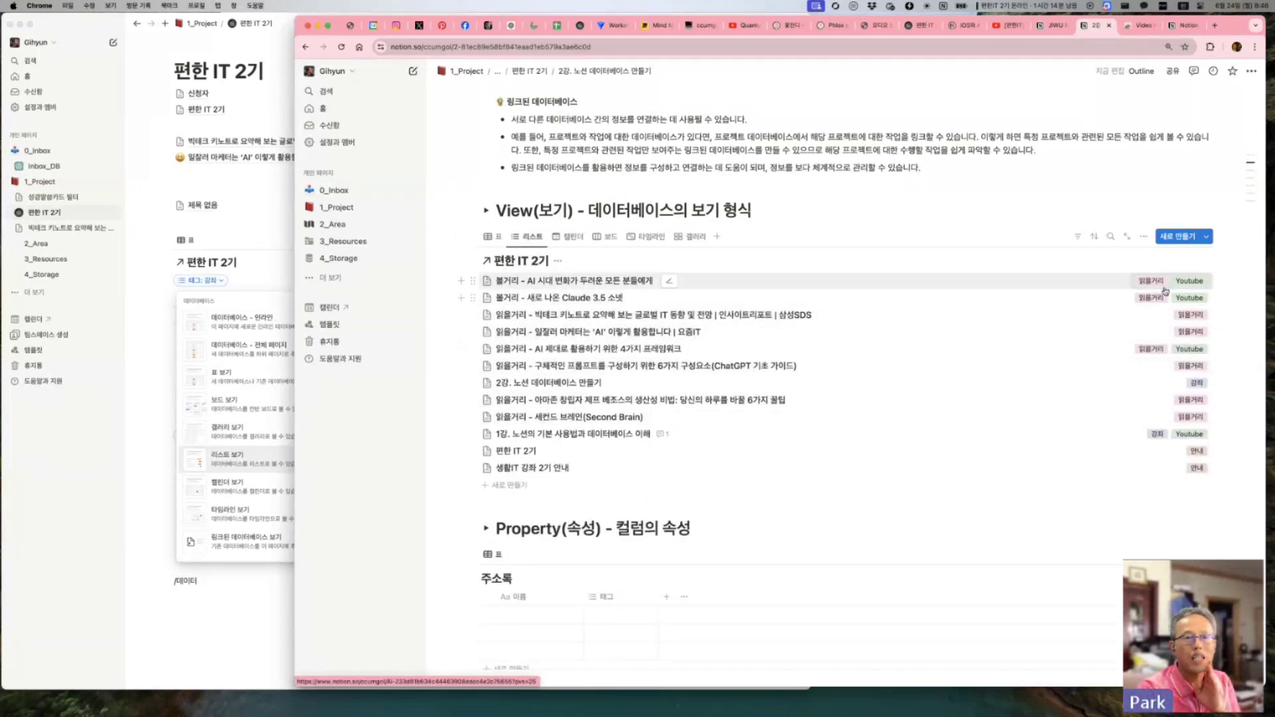
drag(1235, 25, 1068, 22)
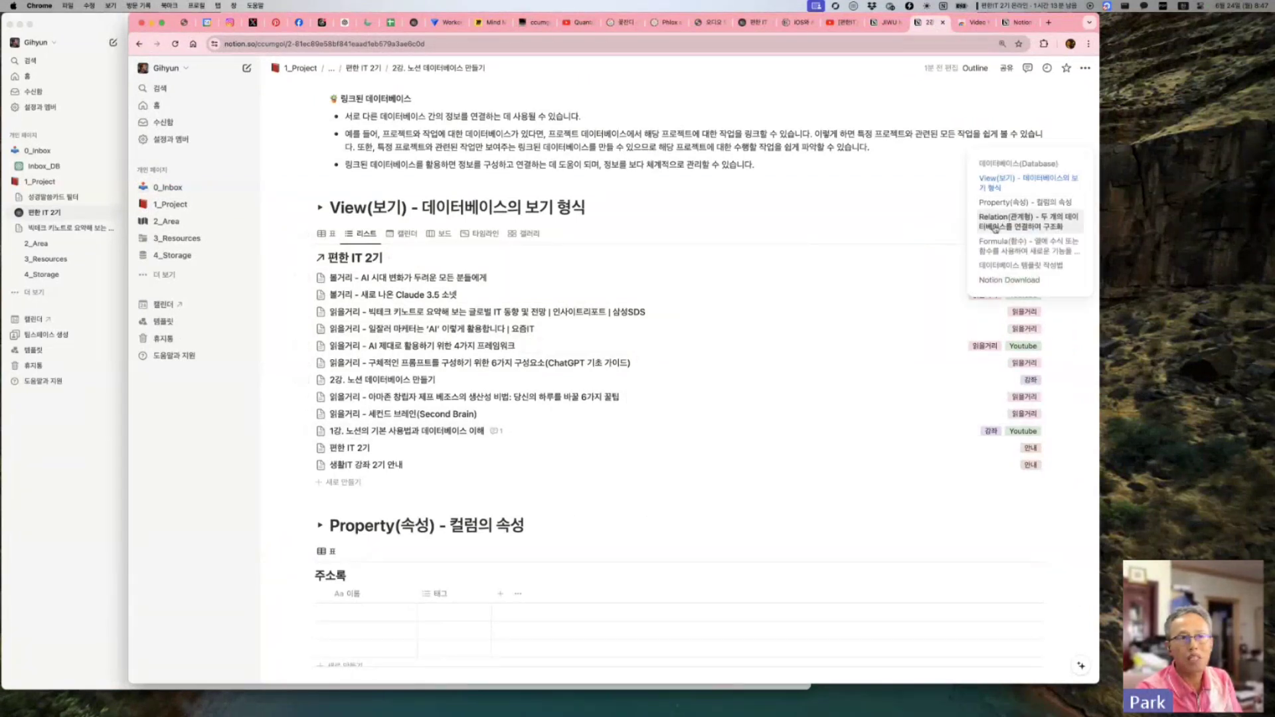
click(979, 234)
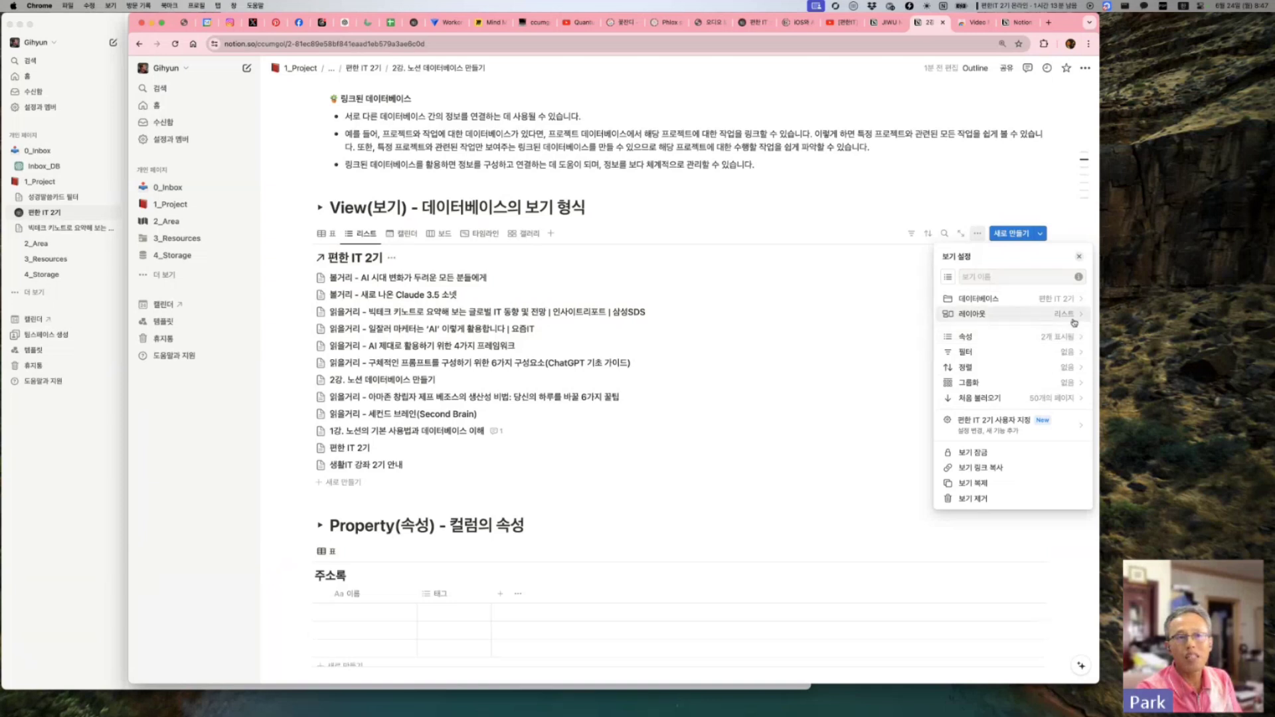
click(1061, 339)
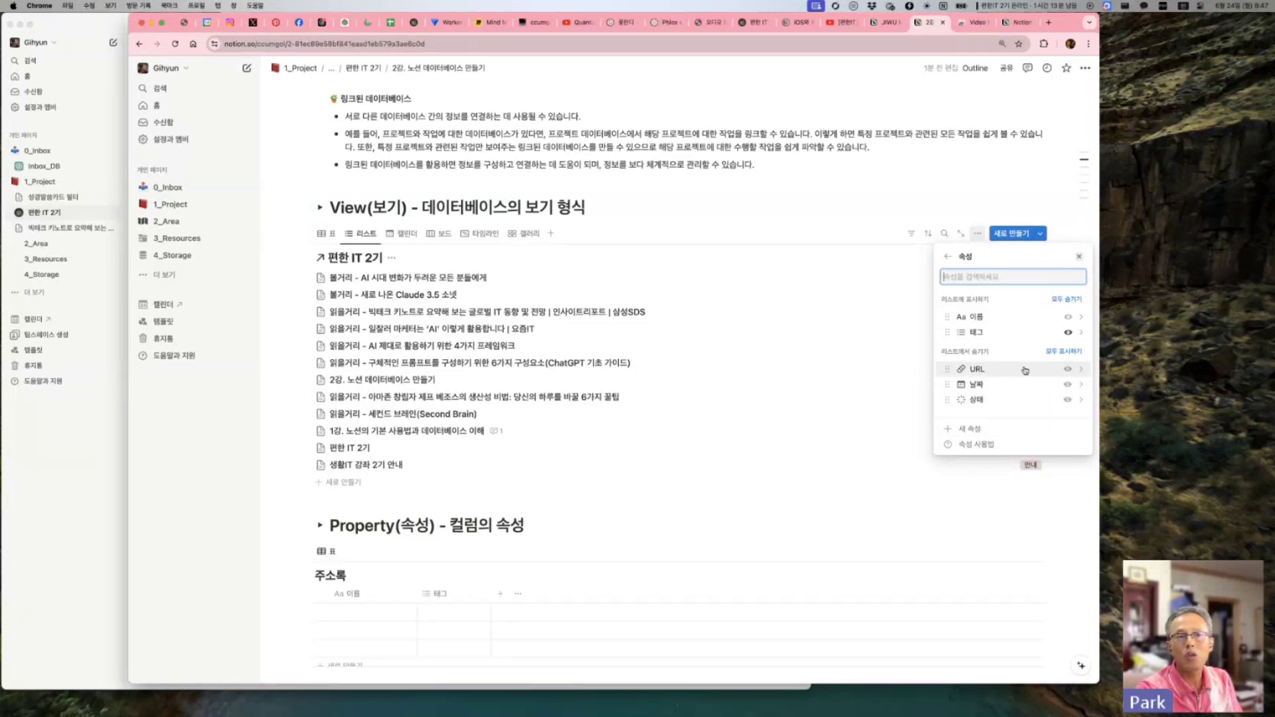
click(1069, 369)
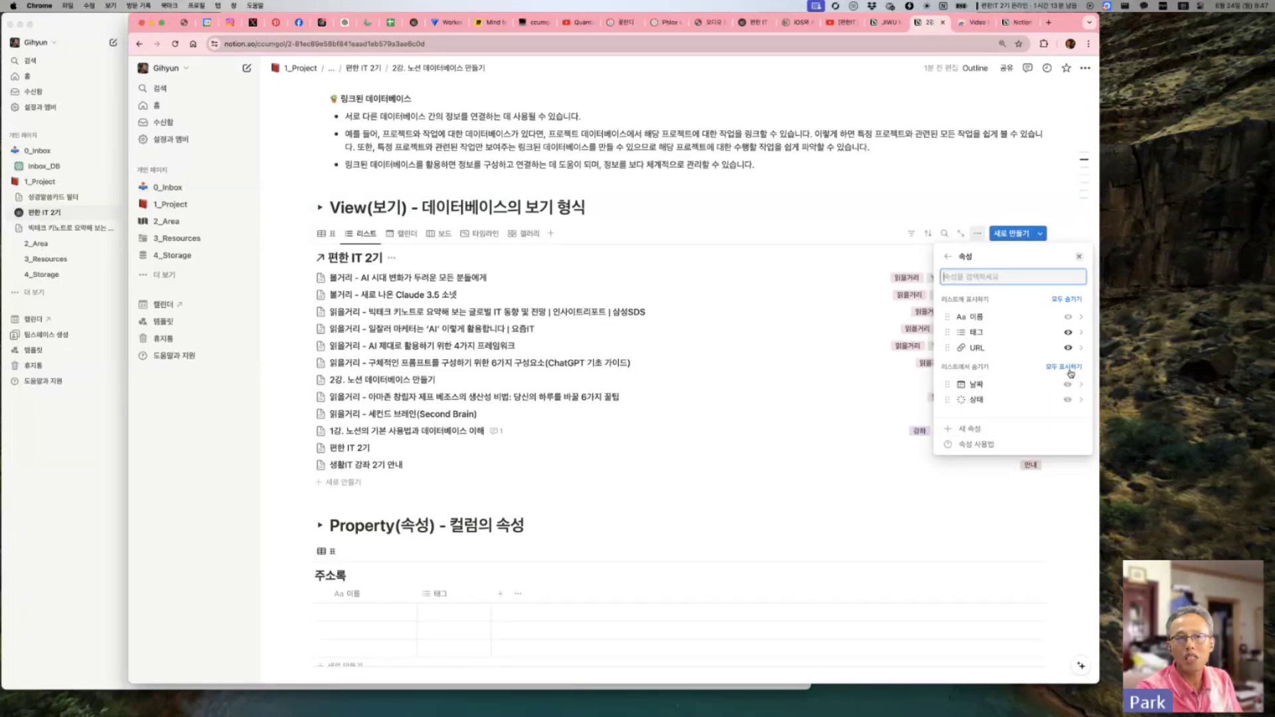
click(948, 498)
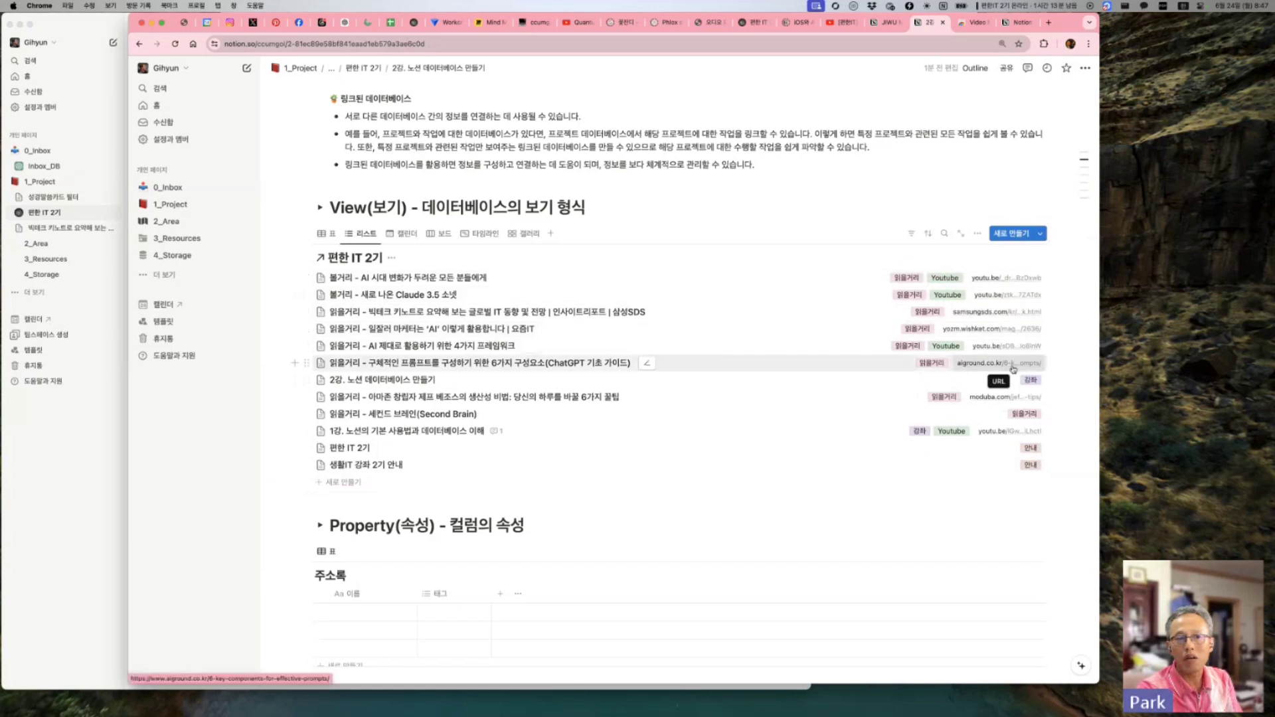
Step: Show the 날짜 property in the 리스트 view as well
click(978, 234)
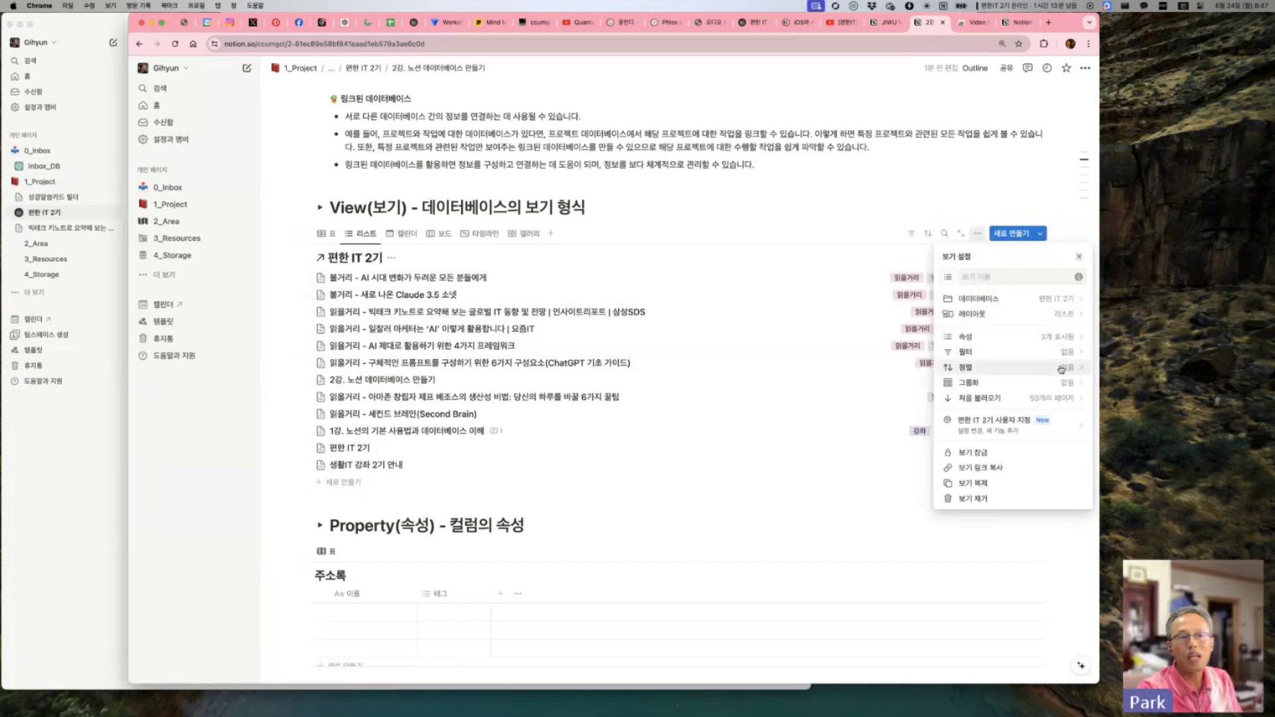
click(1056, 337)
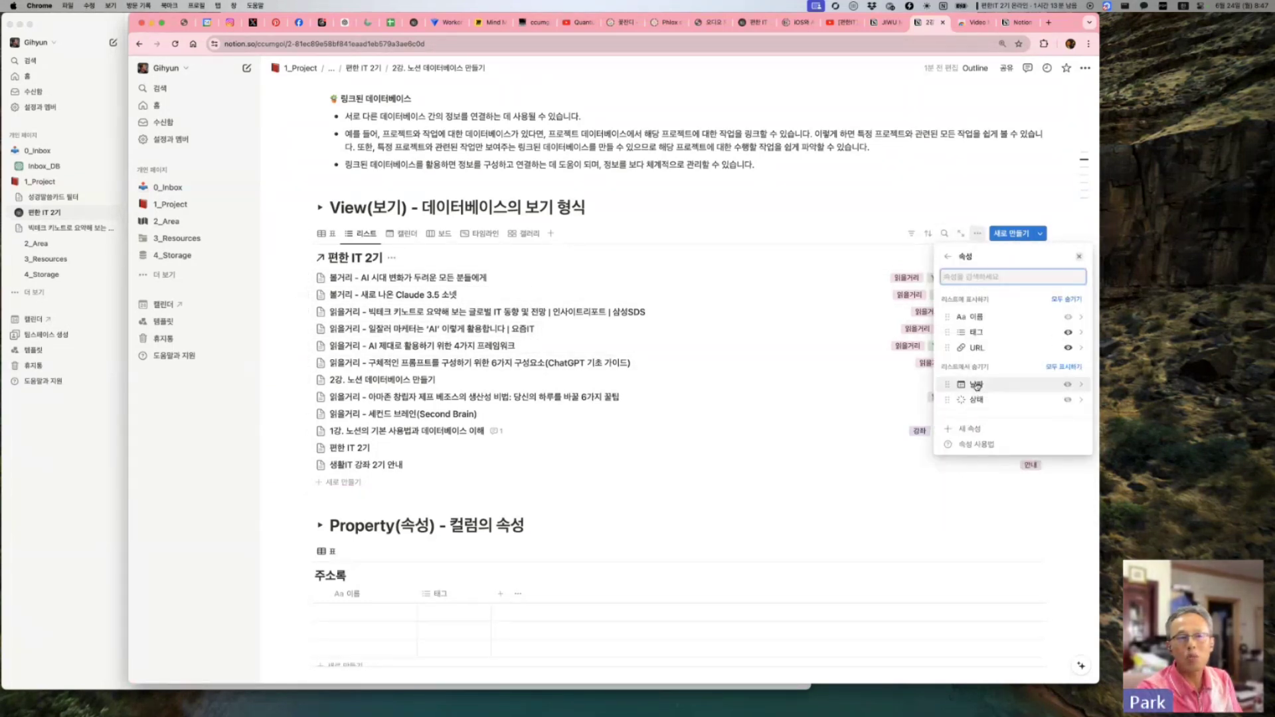
click(1068, 386)
key(Escape)
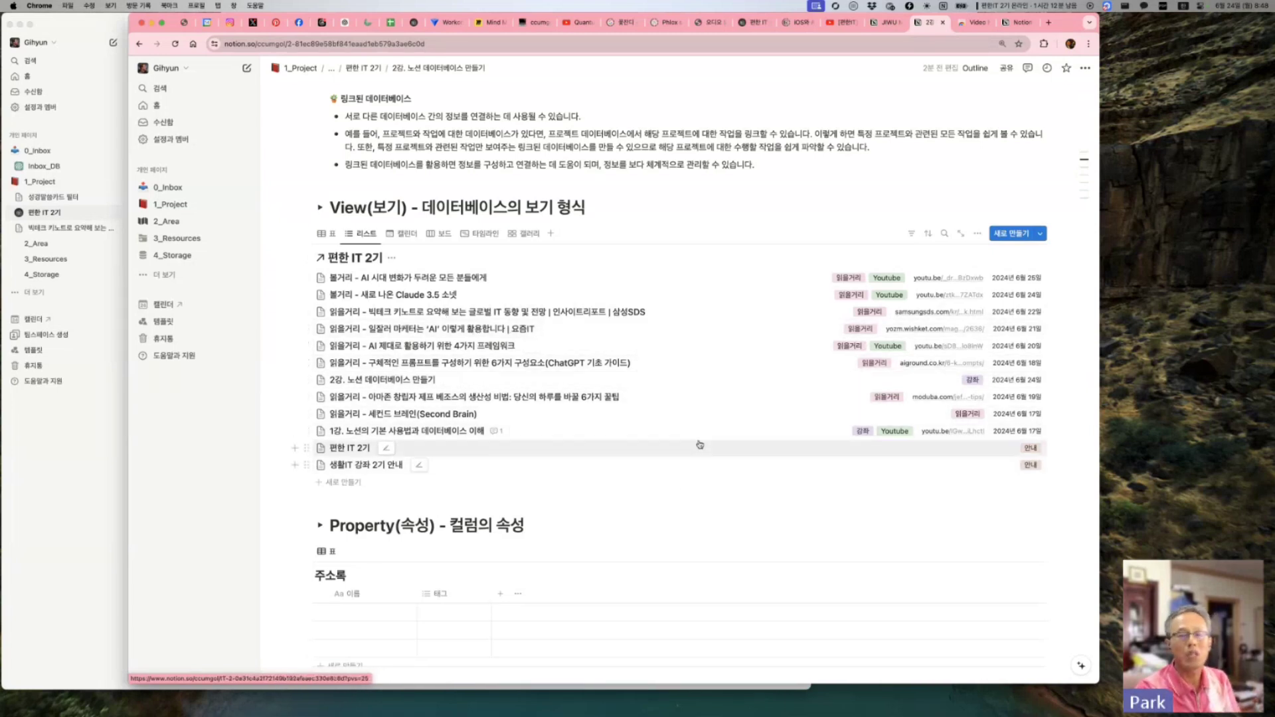
Step: Switch the database to the 캘린더 view and examine how the entries are laid out by date in June 2024
click(402, 236)
scroll(569, 379, down, 5)
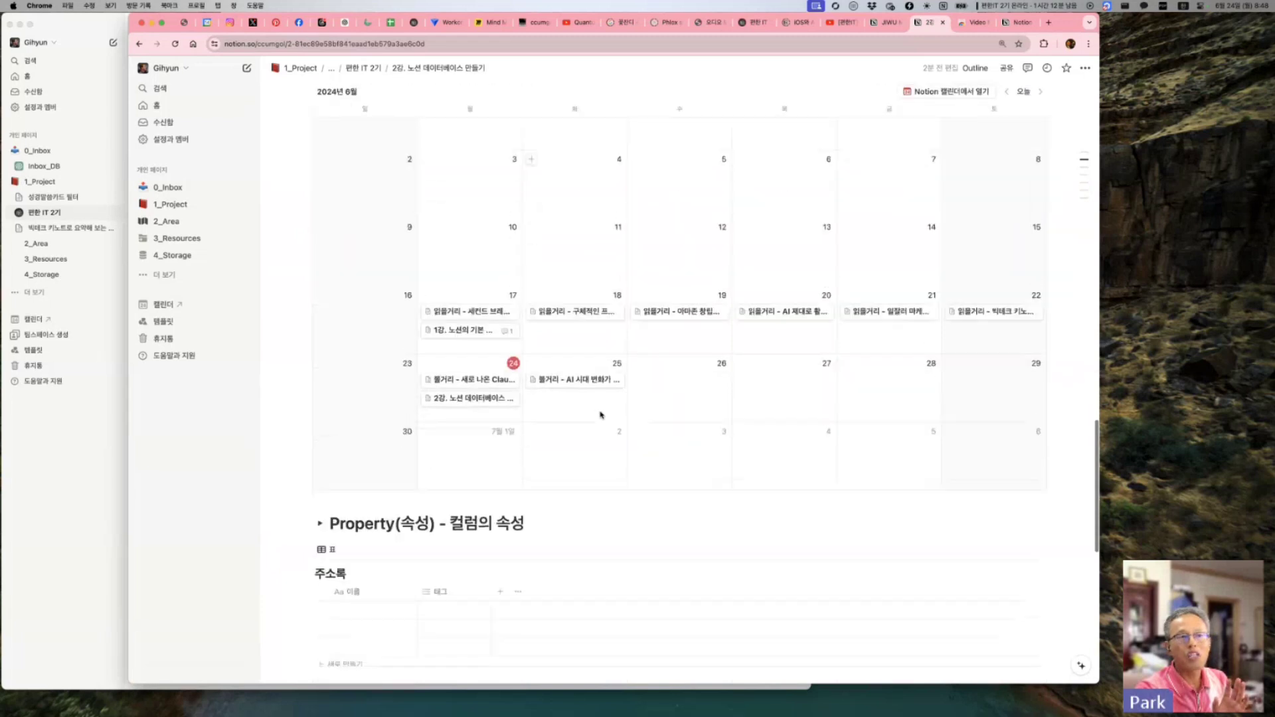
scroll(712, 380, up, 3)
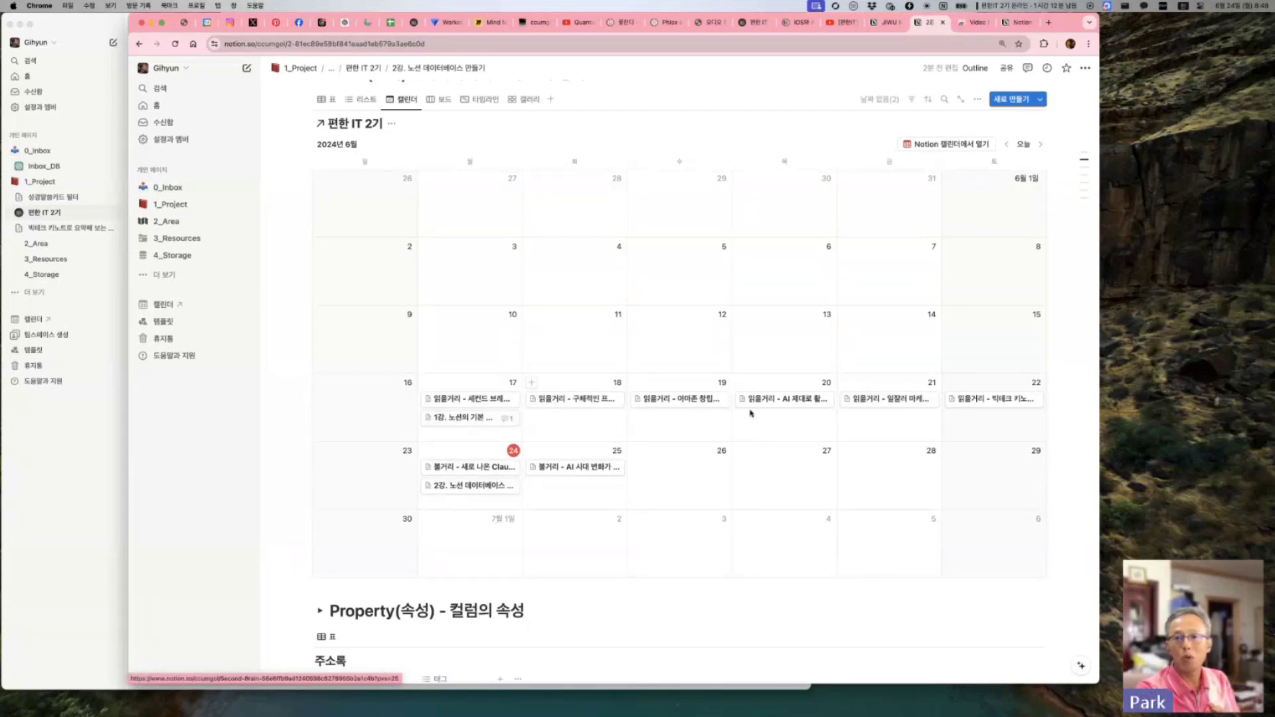
scroll(782, 372, up, 2)
scroll(782, 374, up, 2)
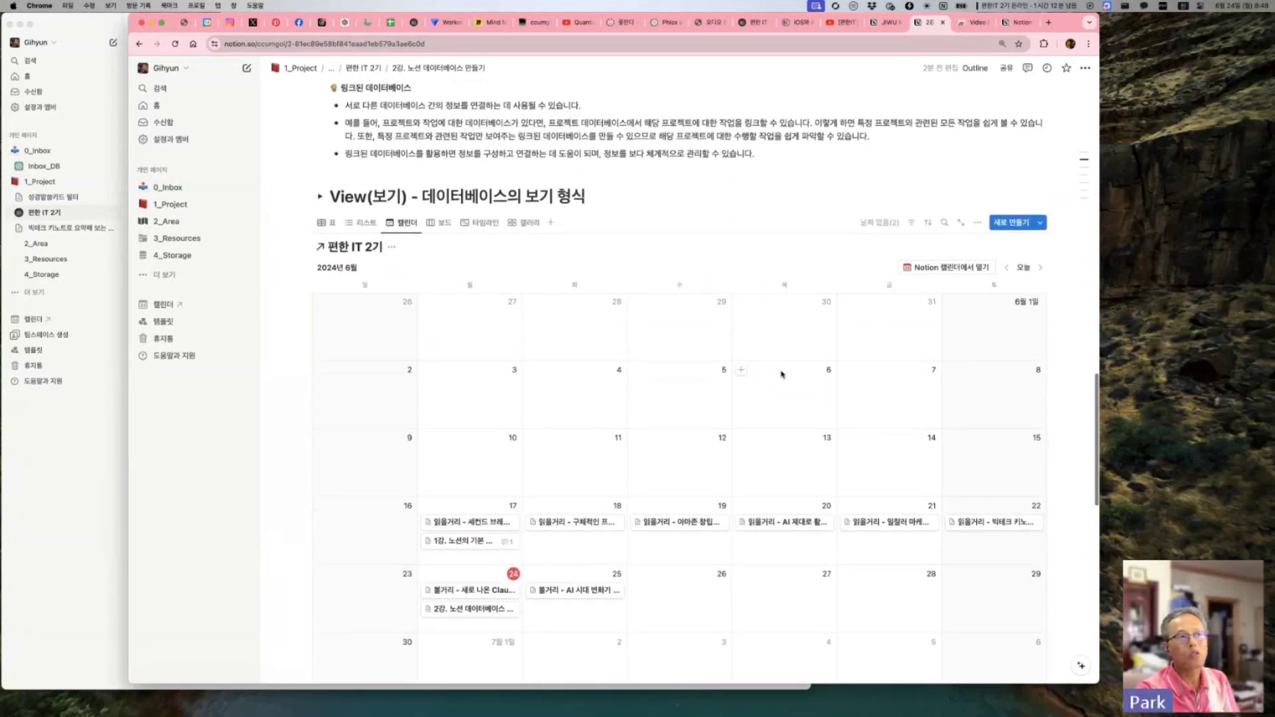
Step: In the 보드 view, move the "AI 제대로 활용하기 위한 4가지 프레임워크" card from 완료 through 시작 전 and 진행 중 back to 완료
click(441, 224)
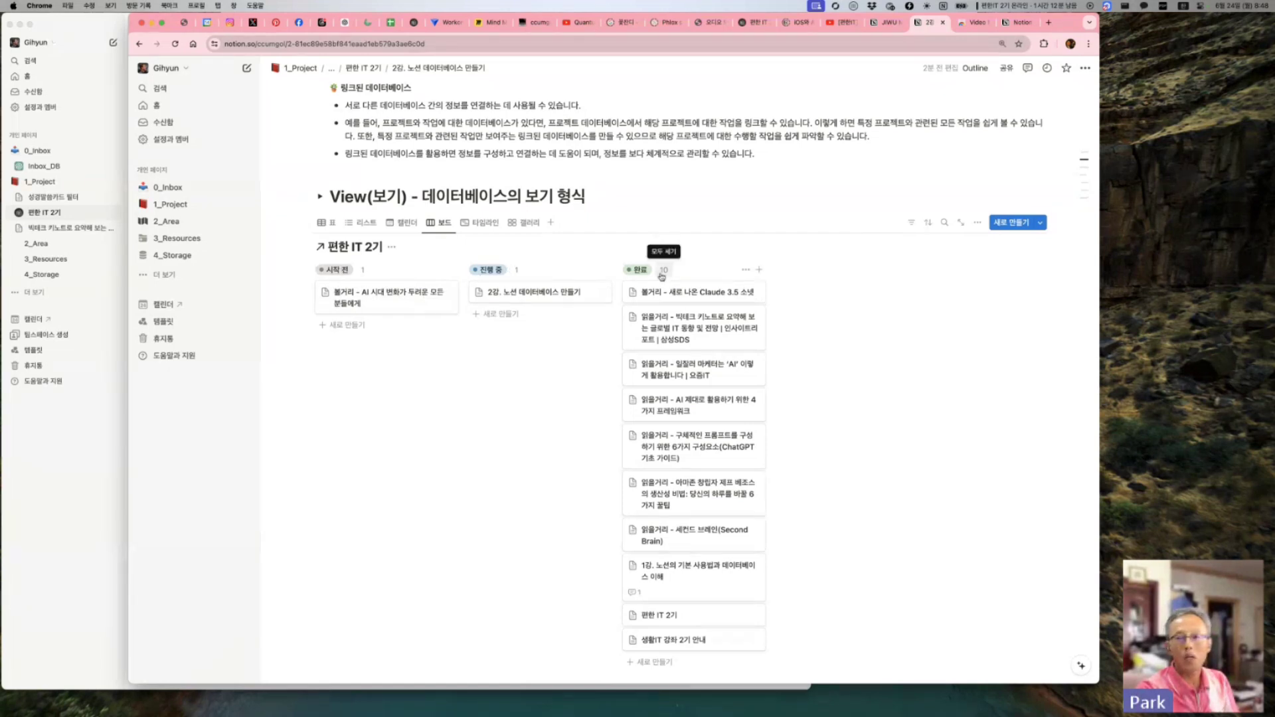
scroll(670, 269, down, 3)
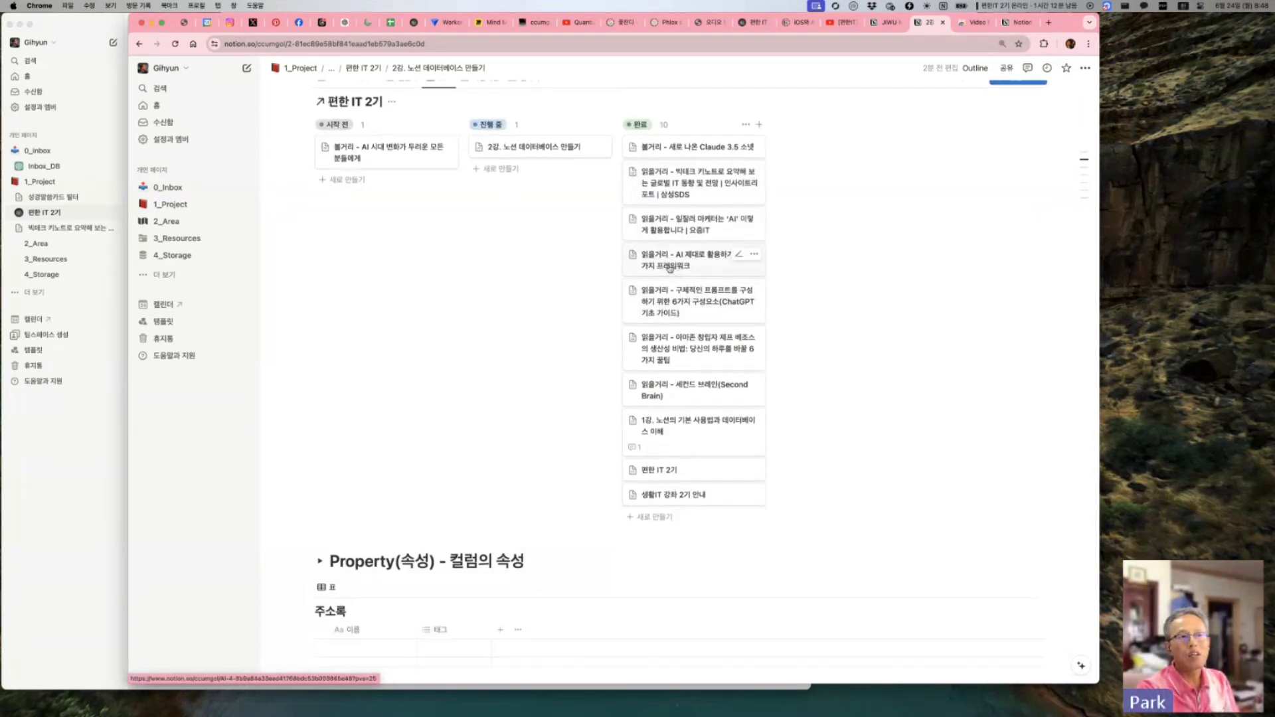
drag(670, 268, 364, 192)
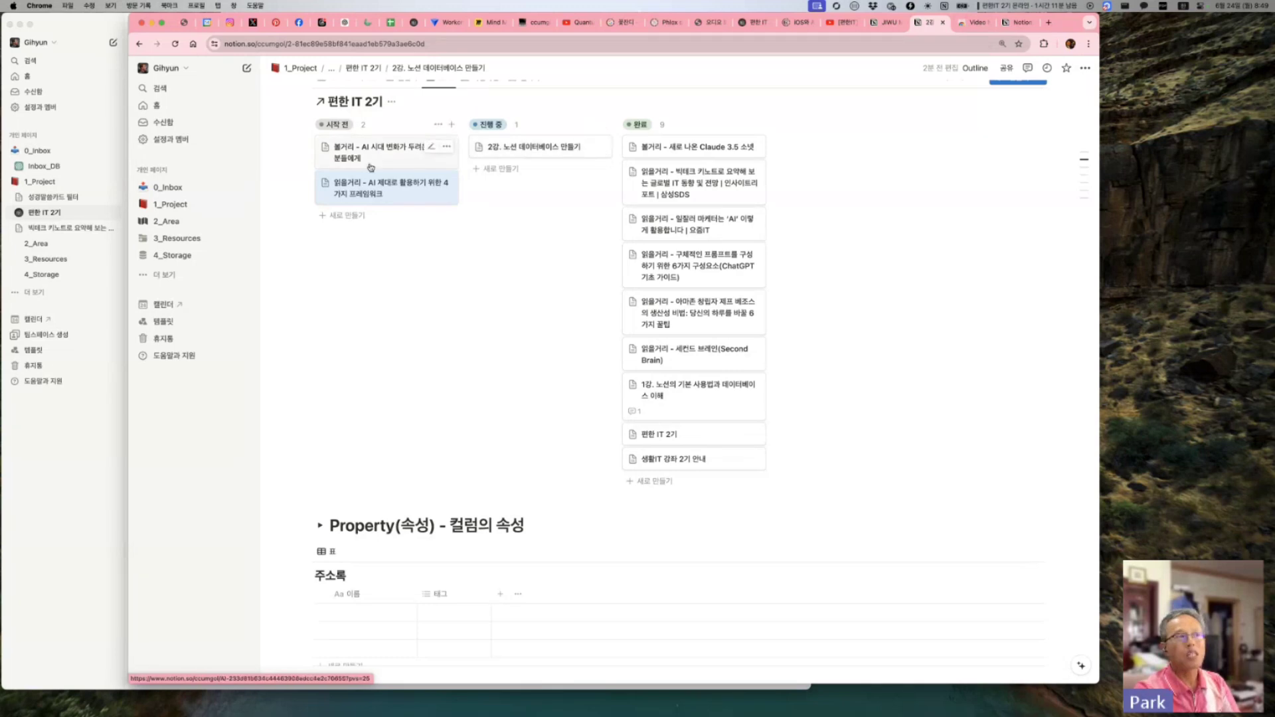
drag(374, 191, 534, 172)
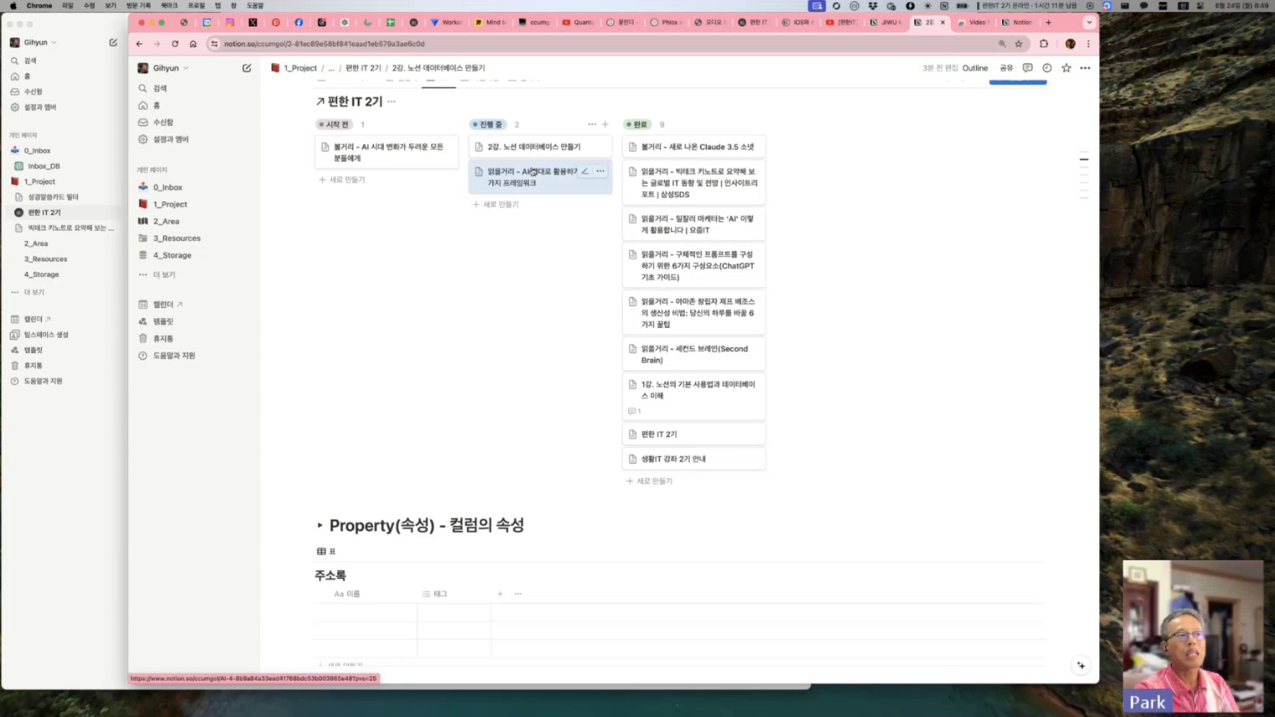
drag(531, 171, 710, 160)
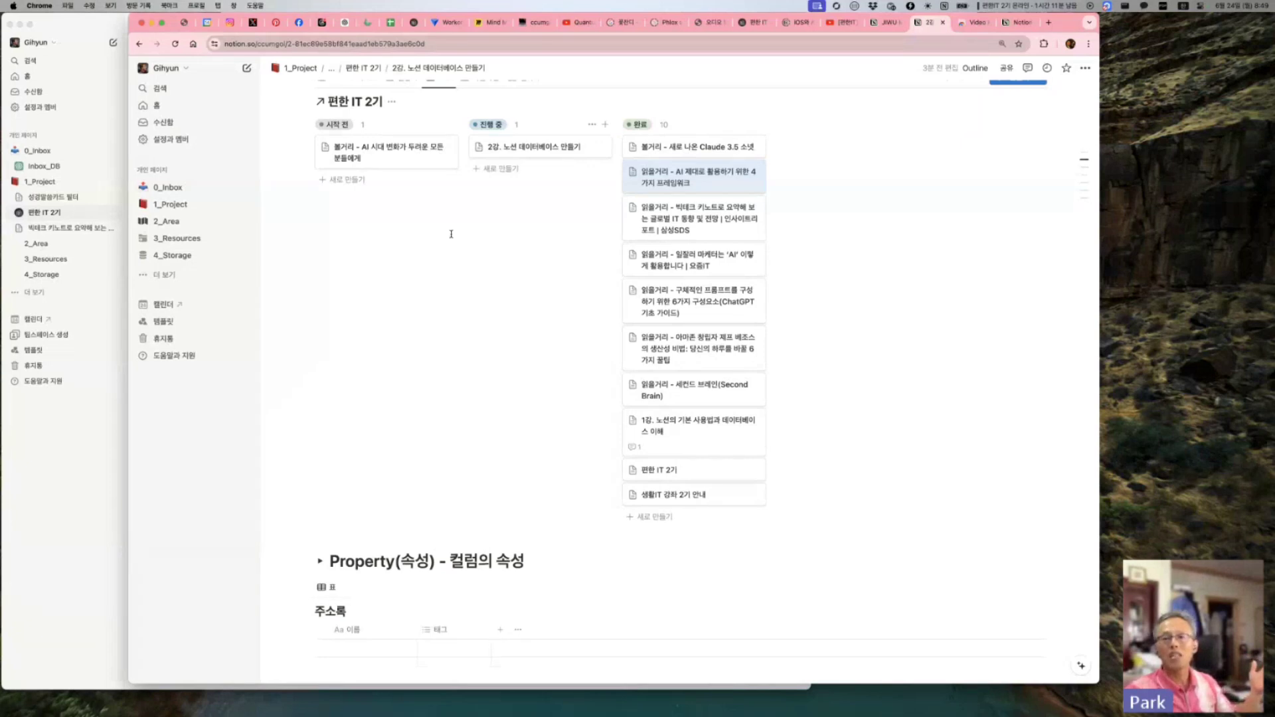
Step: Examine the 편한 IT 2기 database's entries in the 타임라인 view and return to the 표 view
scroll(451, 234, up, 3)
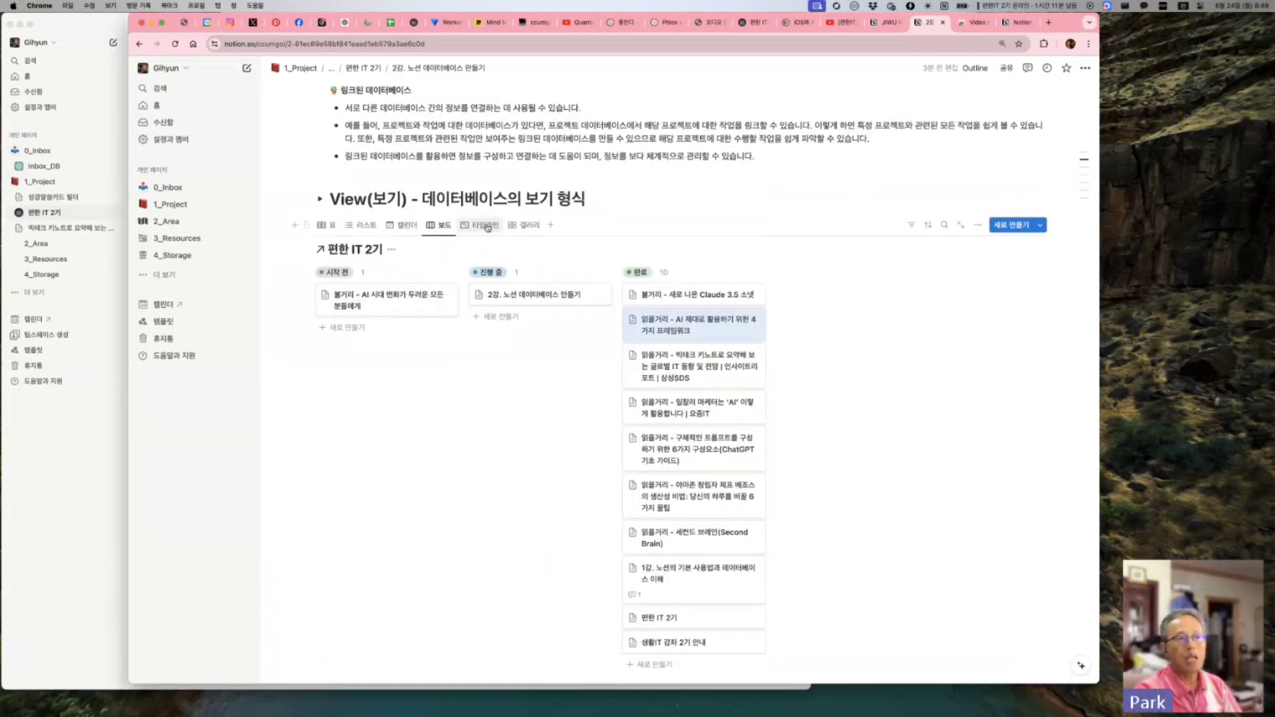
click(484, 227)
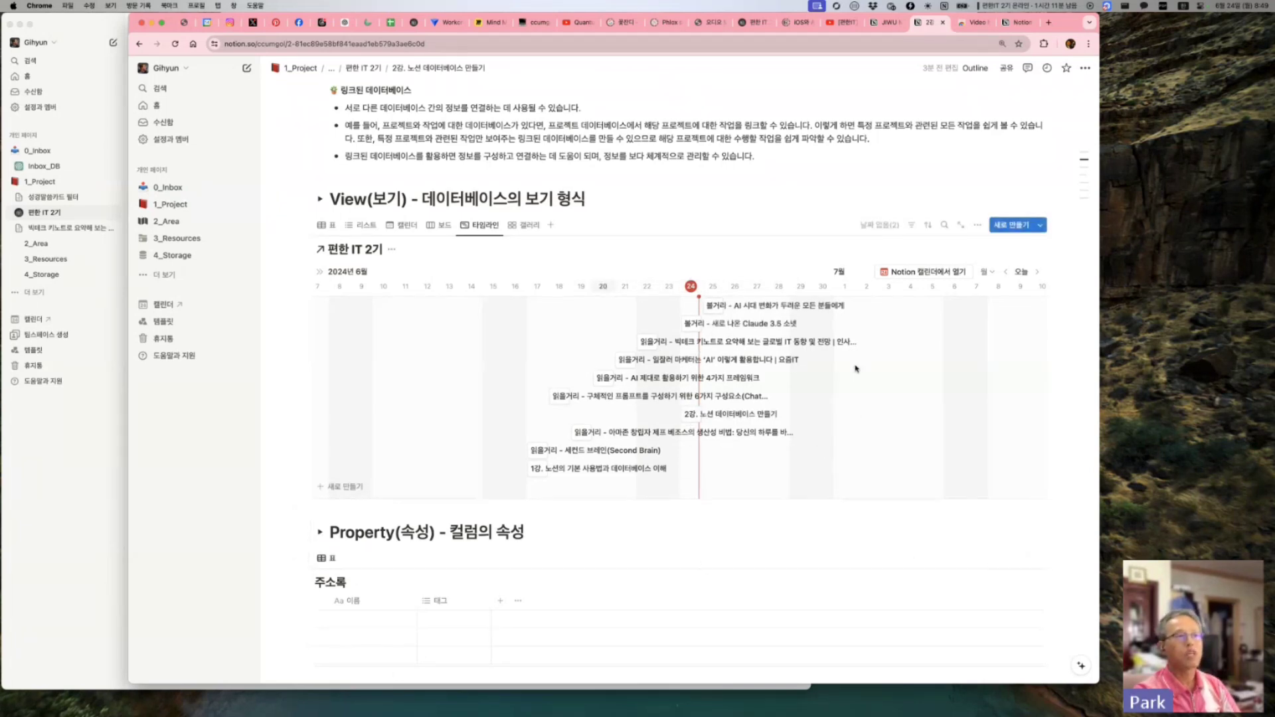
click(334, 229)
click(744, 287)
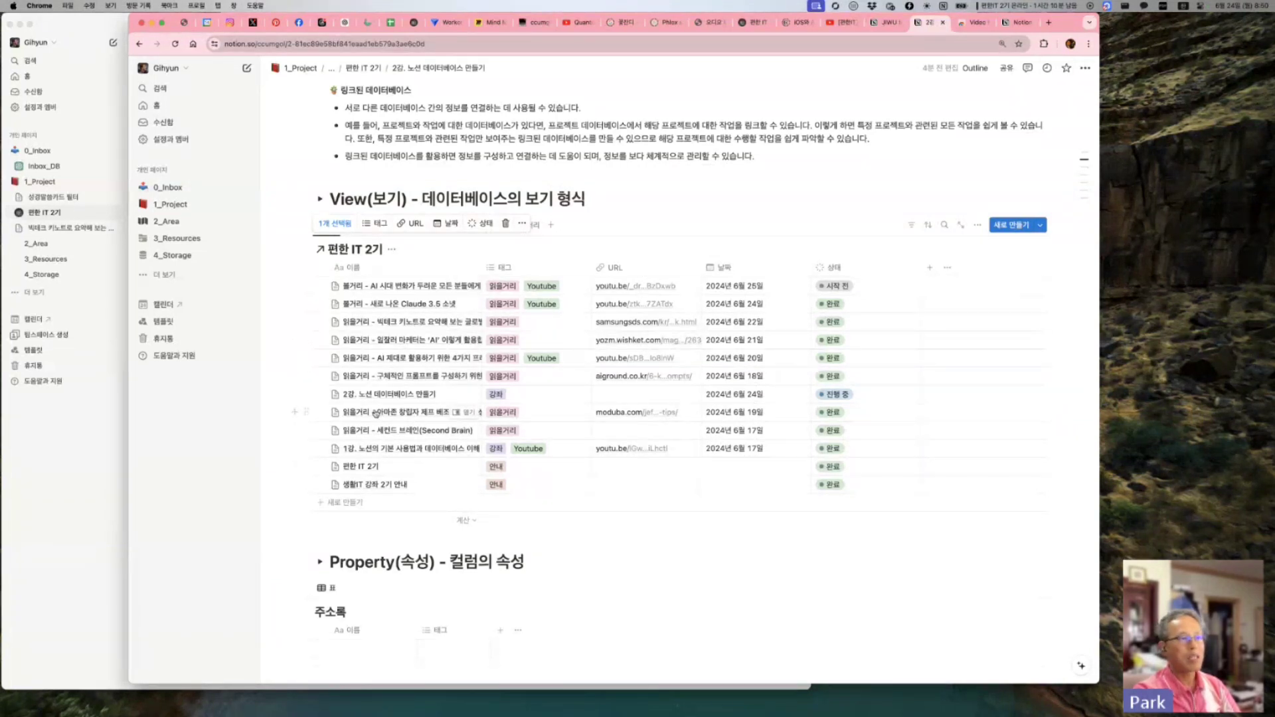
Step: Give the "2강. 노션 데이터베이스 만들기" entry's 날짜 an end date of June 29, 2024
click(767, 395)
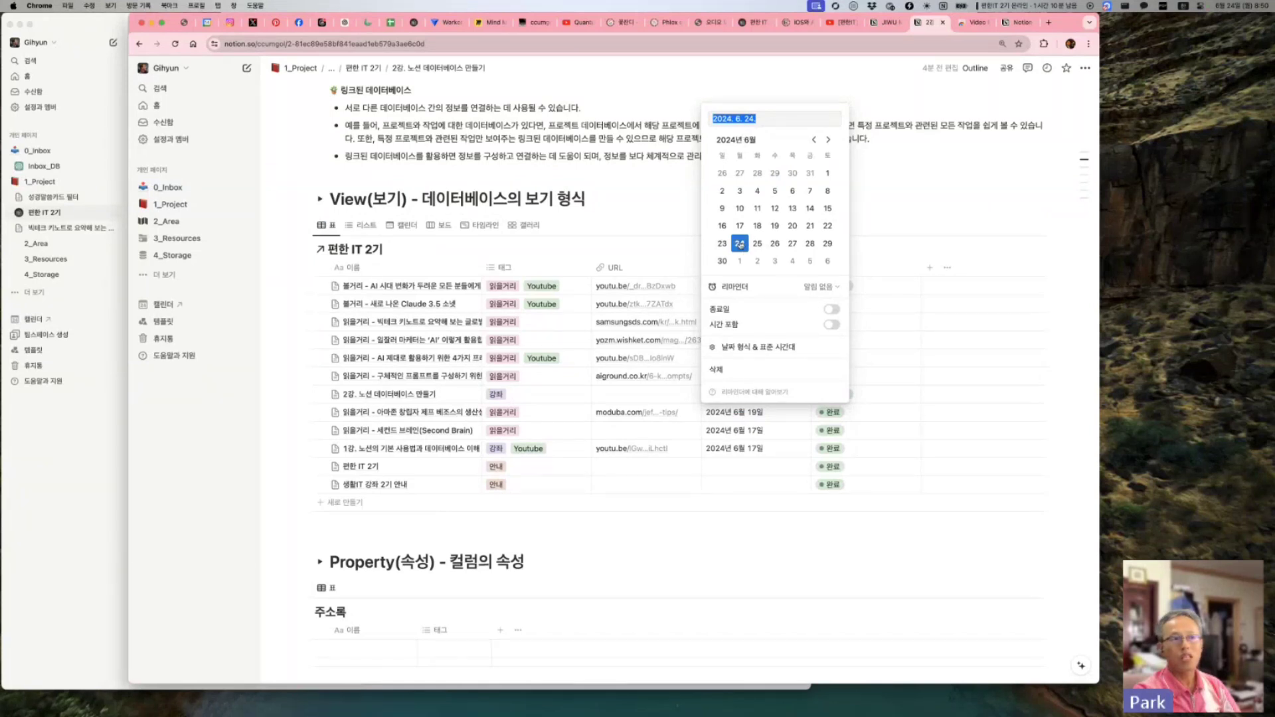
click(830, 310)
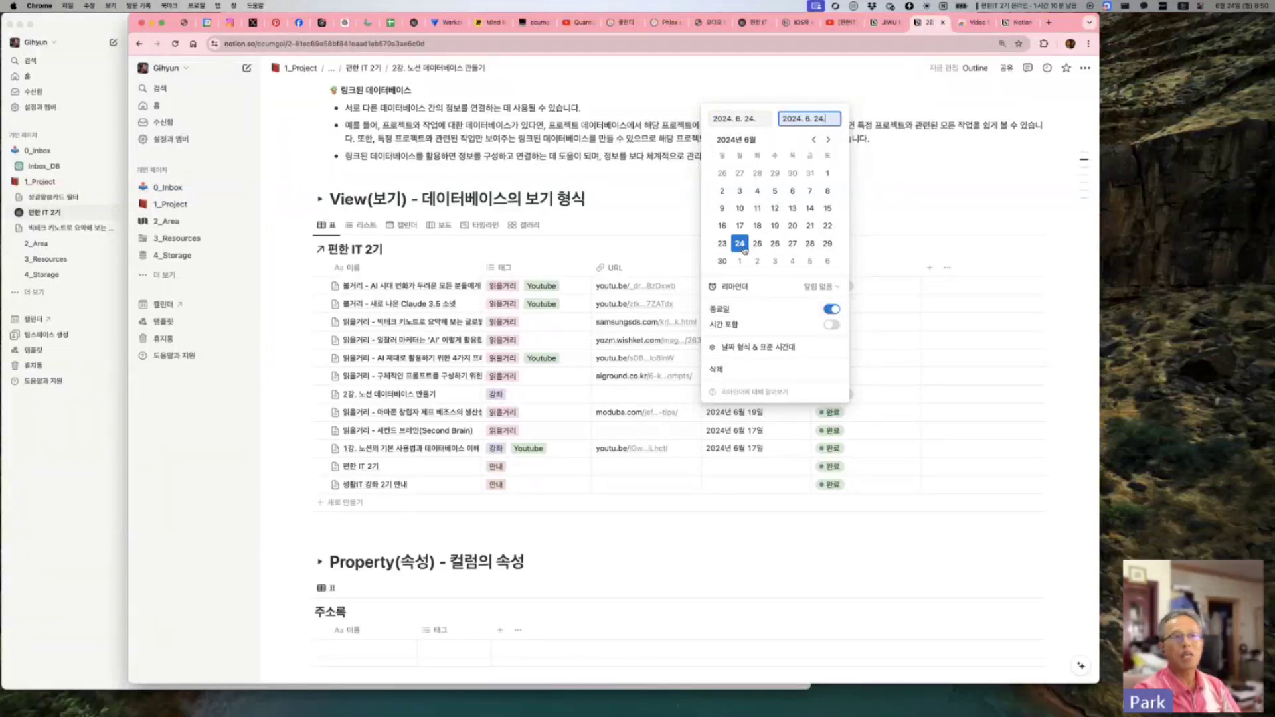
click(829, 245)
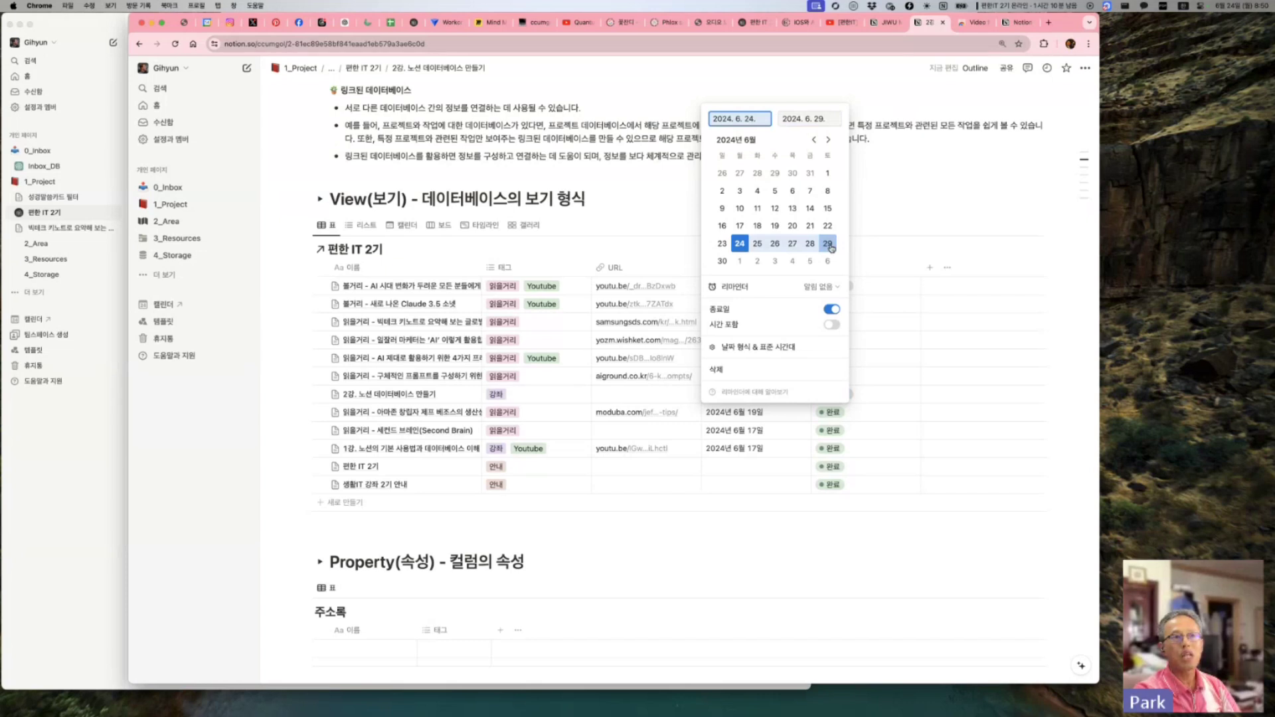
click(764, 565)
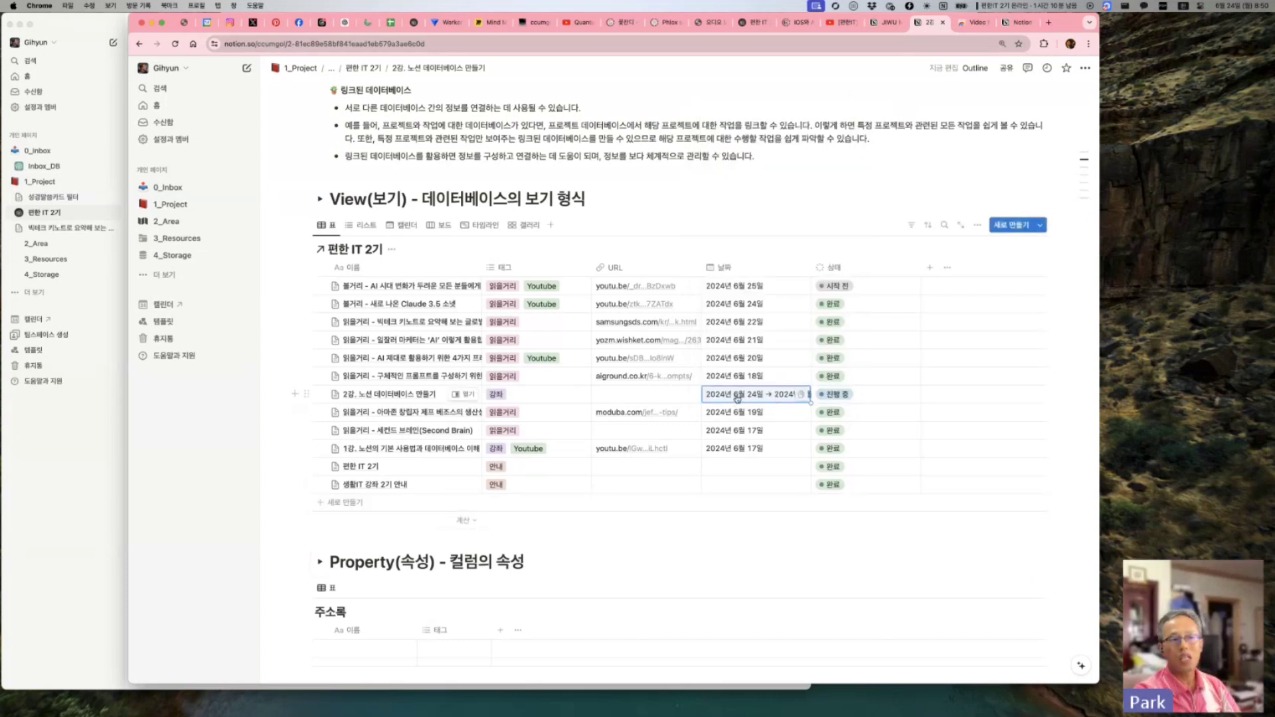
Step: Change the 2강 entry's 날짜 to June 24, 2024 only, with times from 오후 8:00 to 오후 9:30
click(779, 398)
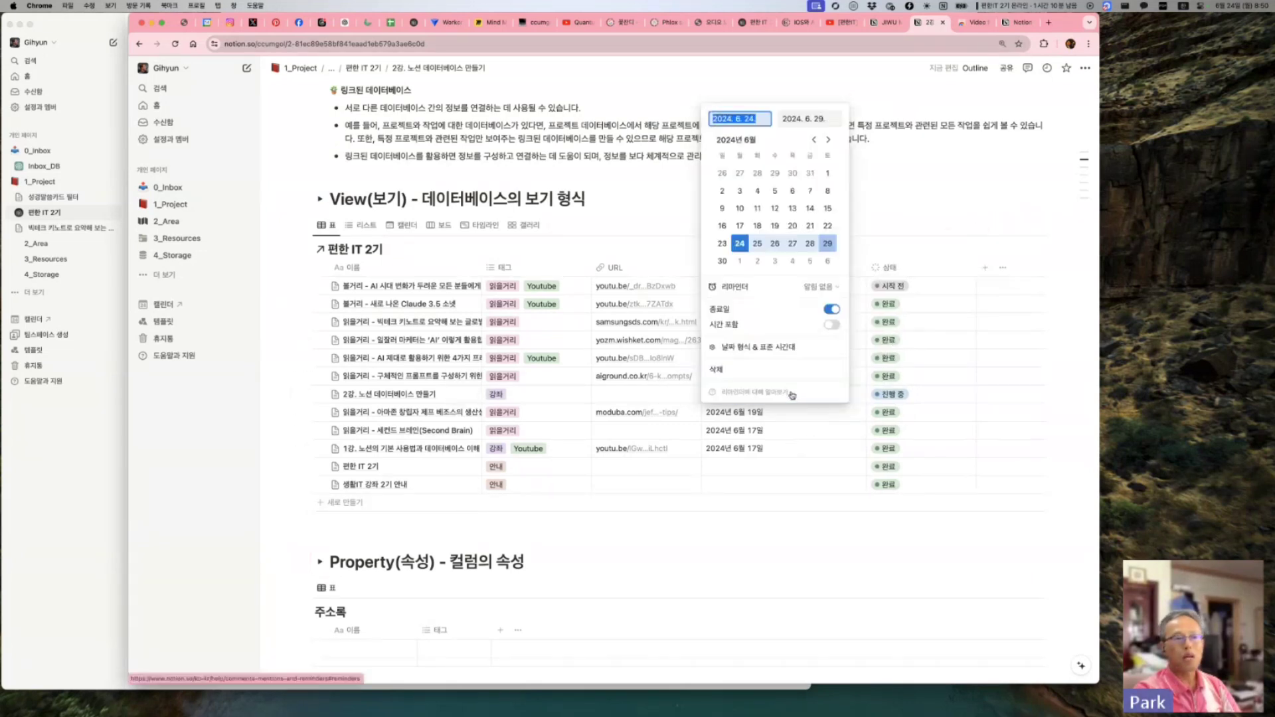
click(833, 310)
click(832, 324)
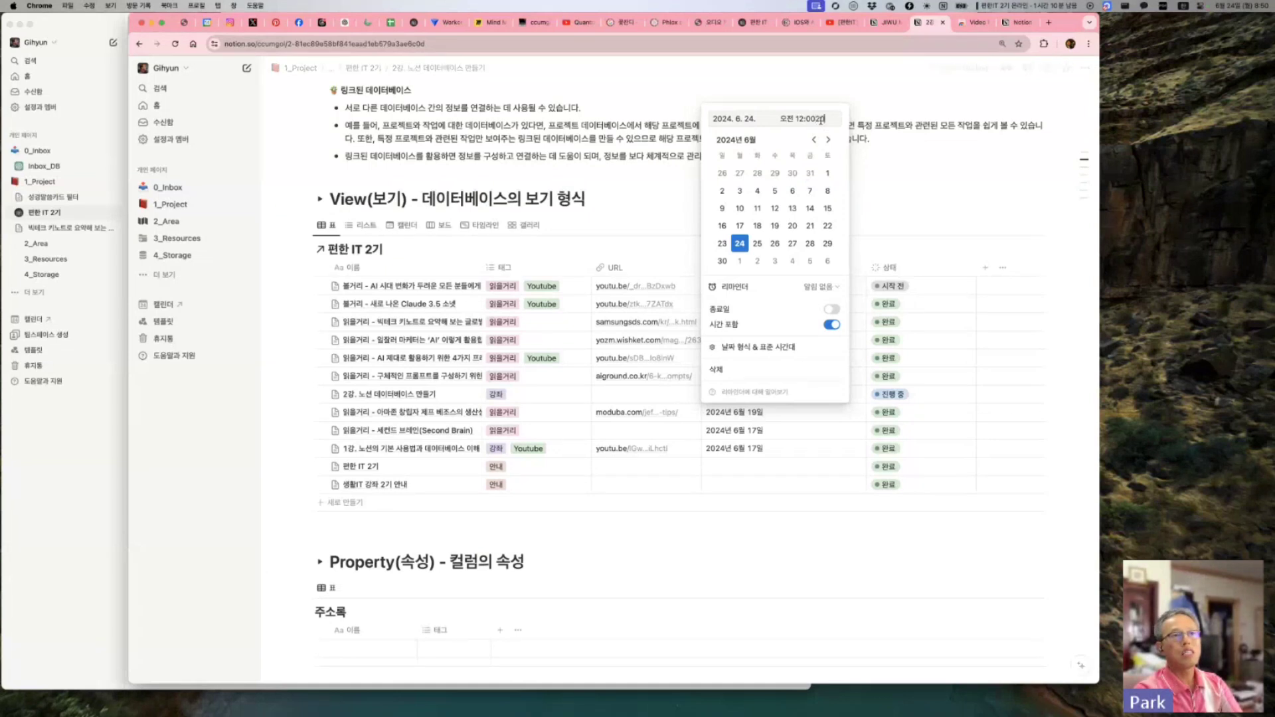
key(BackSpace)
key(BackSpace)
text(20)
key(Tab)
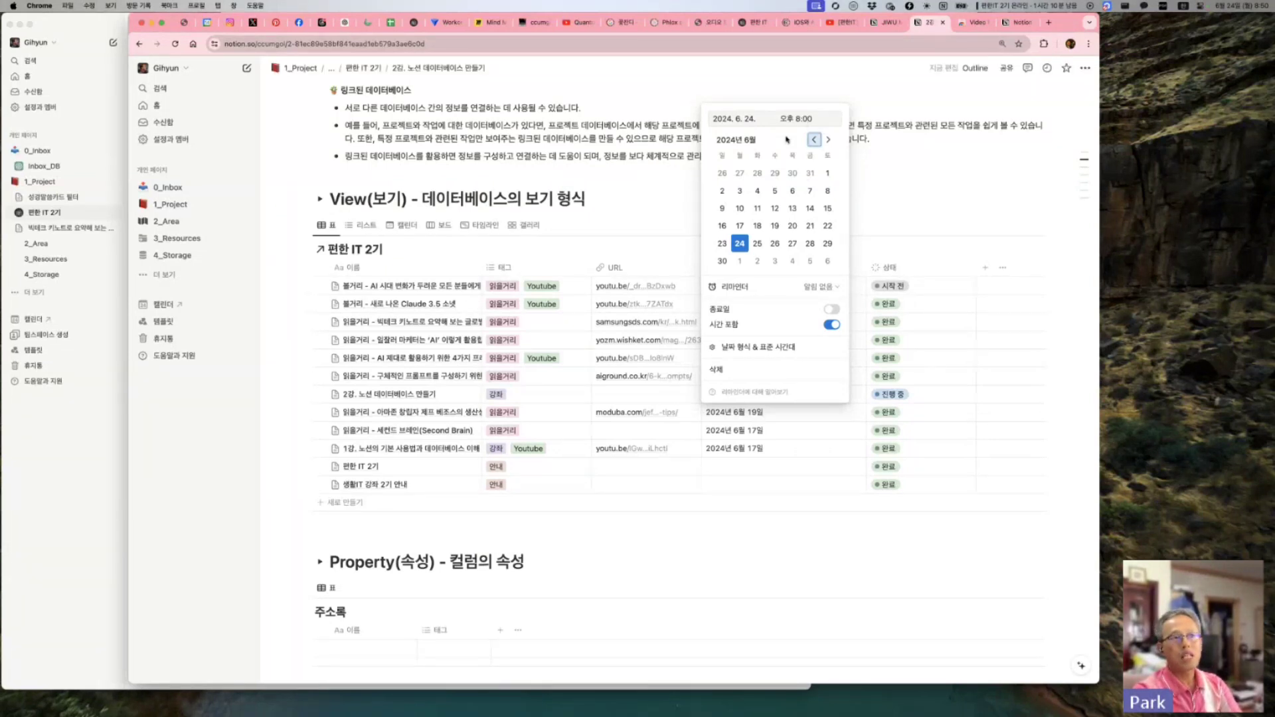
click(830, 309)
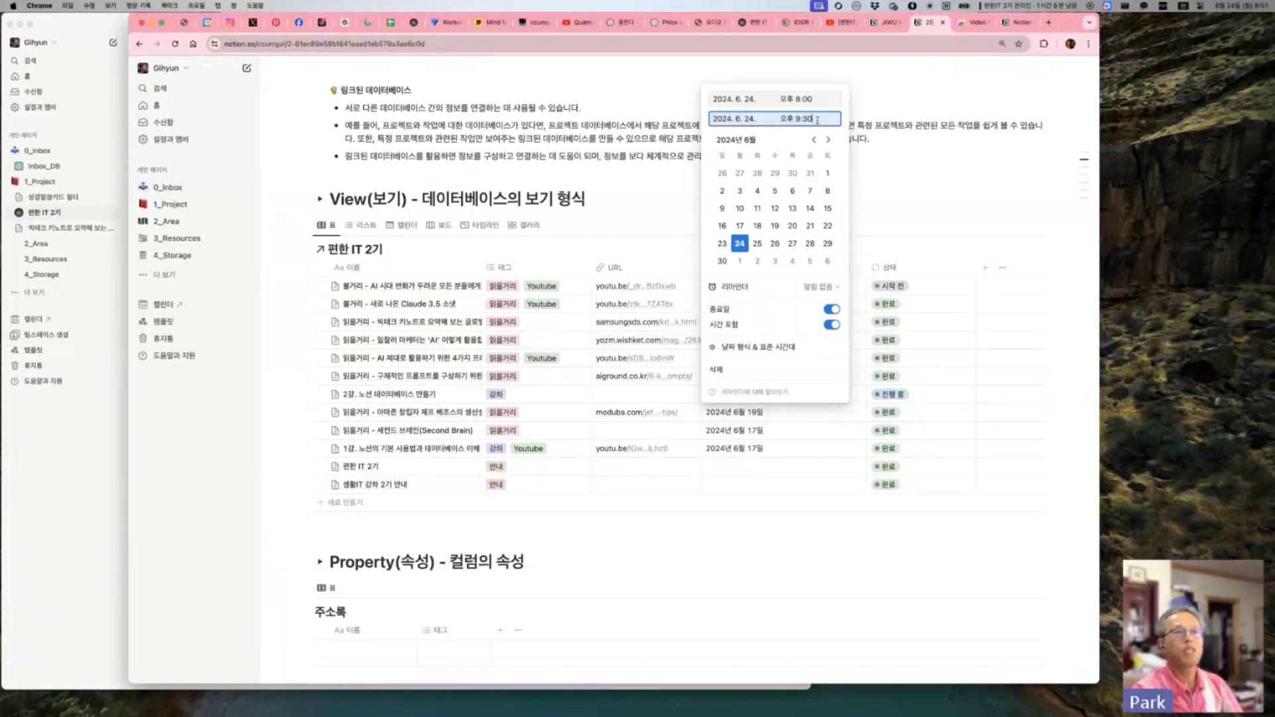
key(Return)
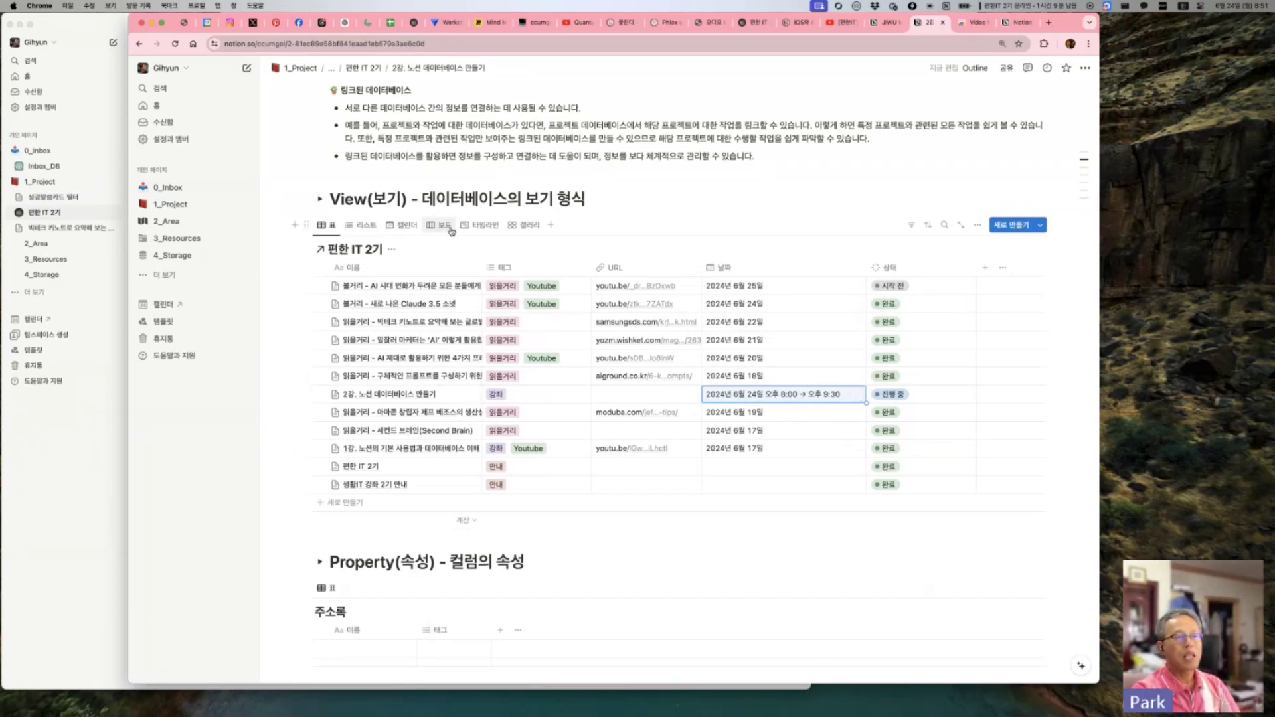
Step: Set the 2강 entry's 날짜 to a range of June 24 to June 29, 2024 without times
click(482, 225)
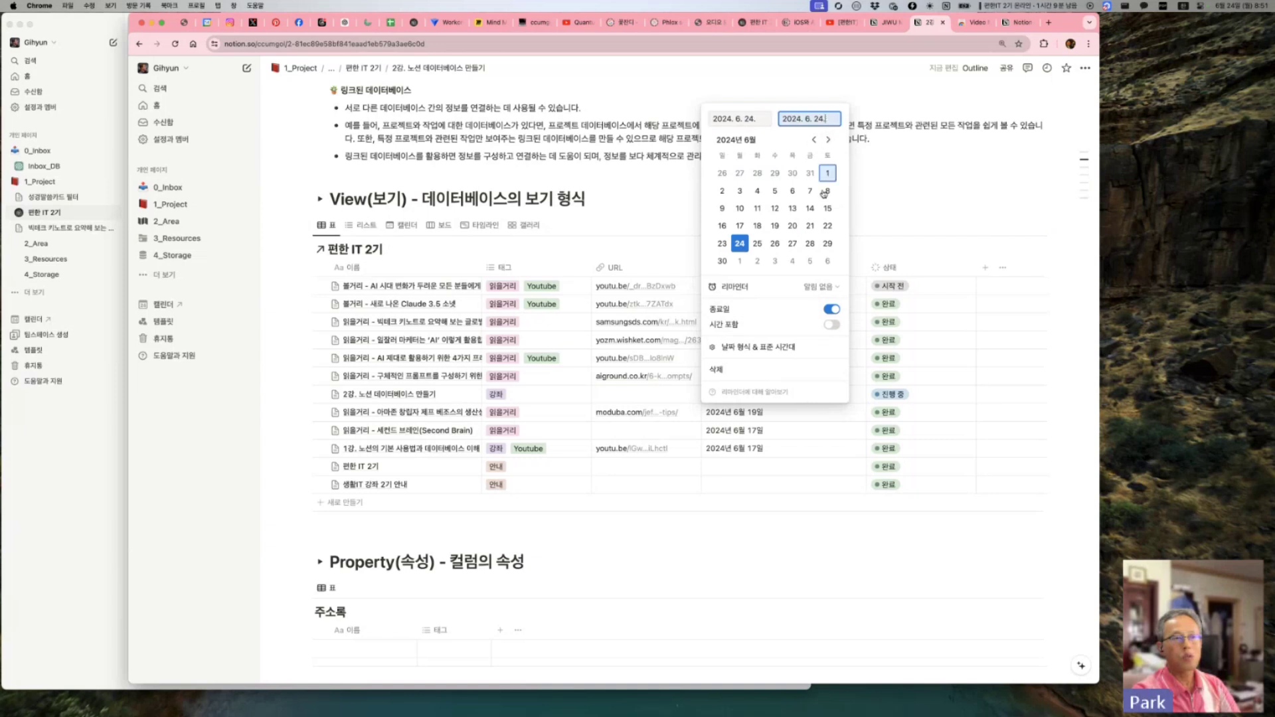
click(828, 243)
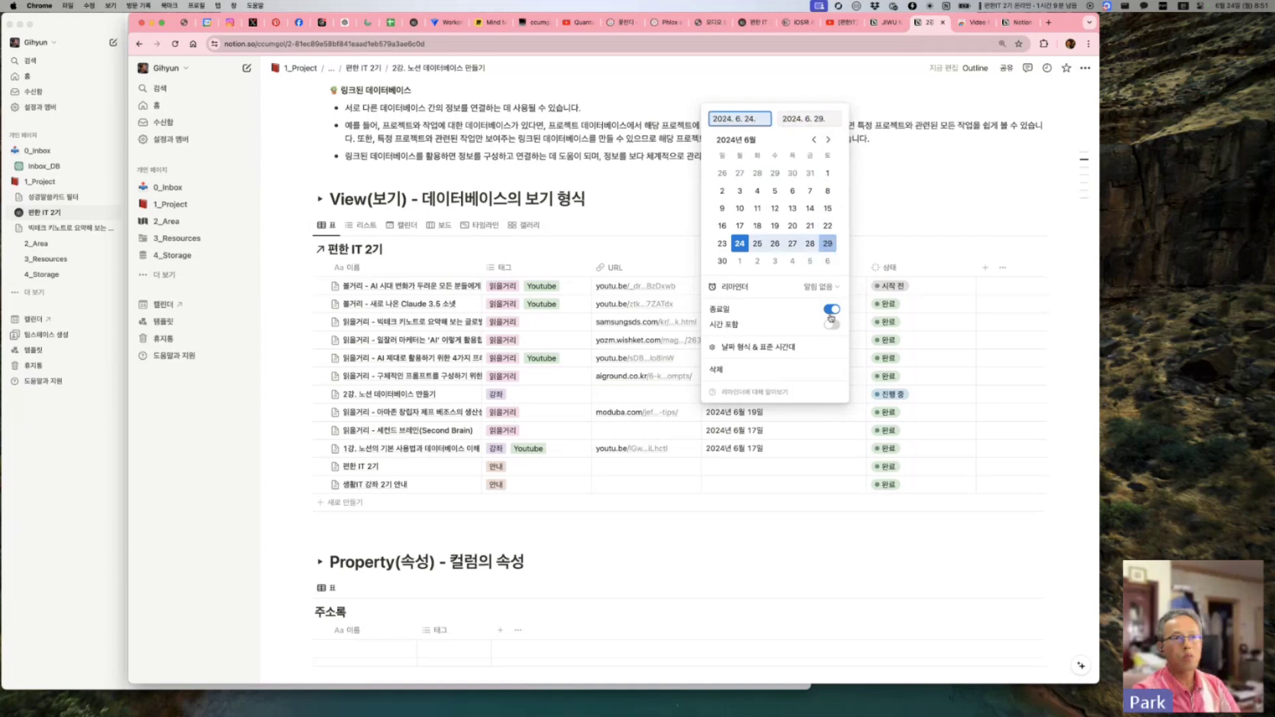
click(829, 554)
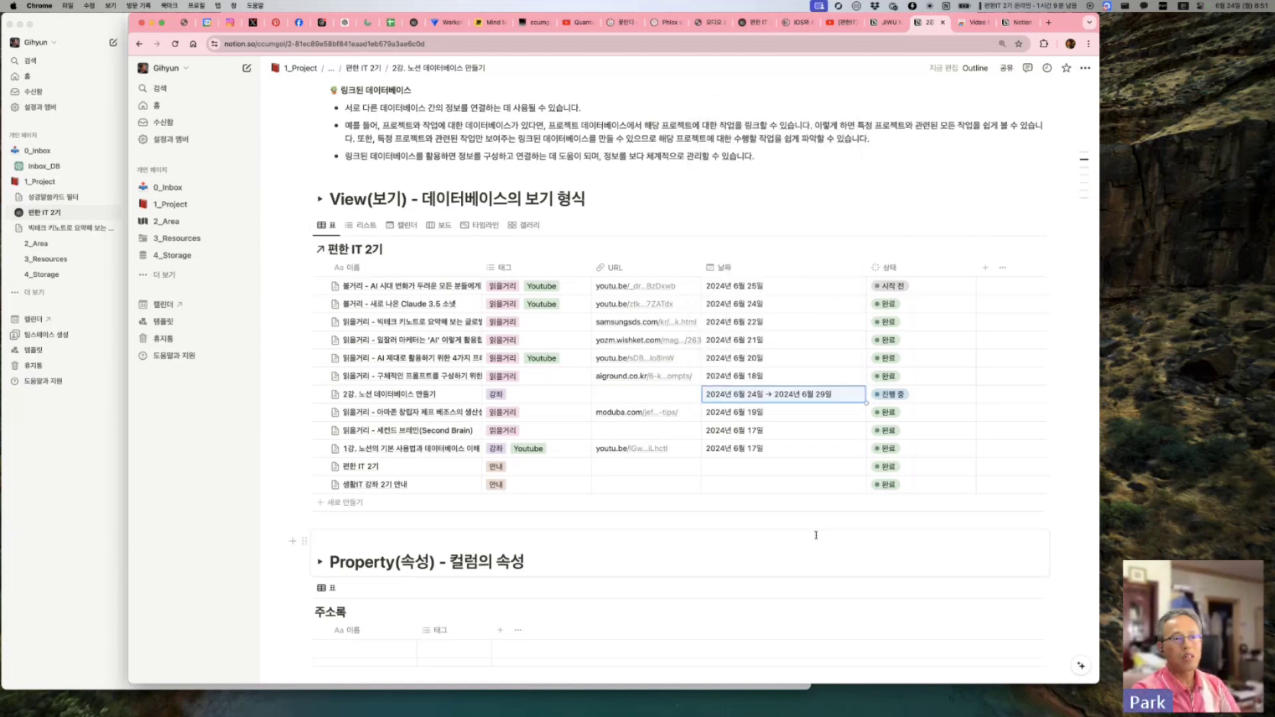
Step: In the 타임라인 view, extend the 2강 entry's bar to July 6 and shorten it back to June 28
click(487, 226)
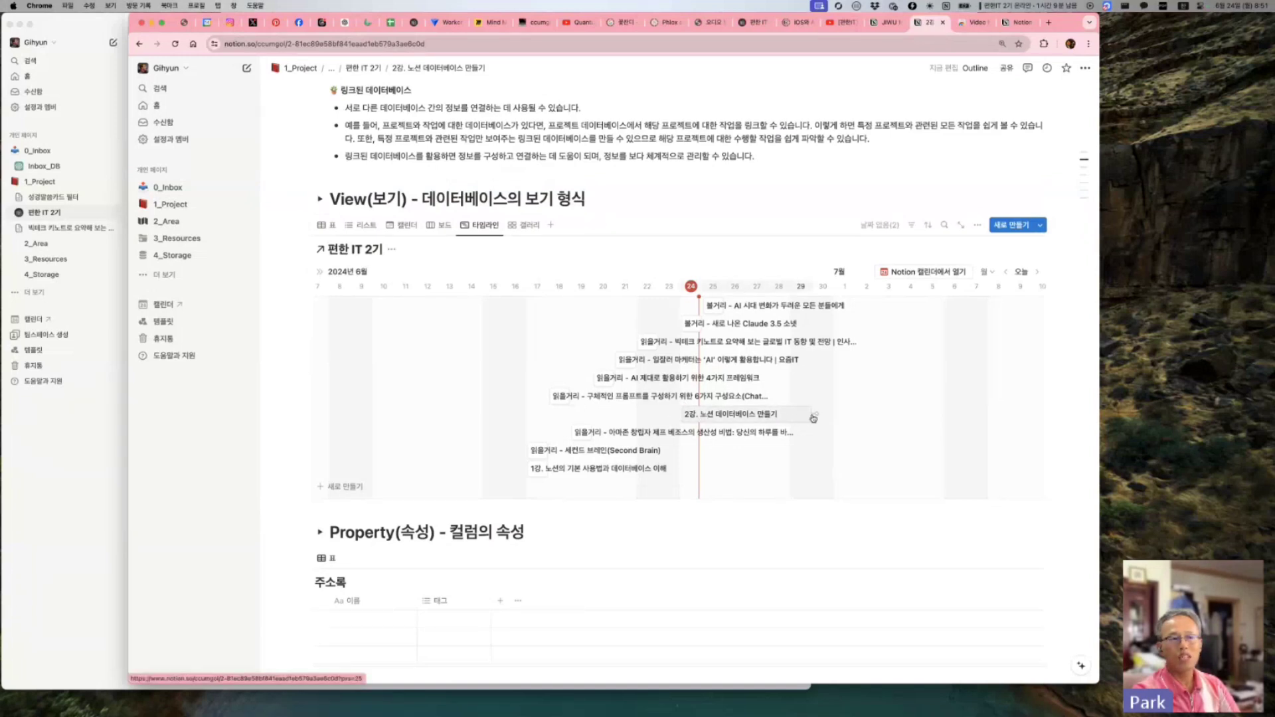
drag(816, 413, 962, 420)
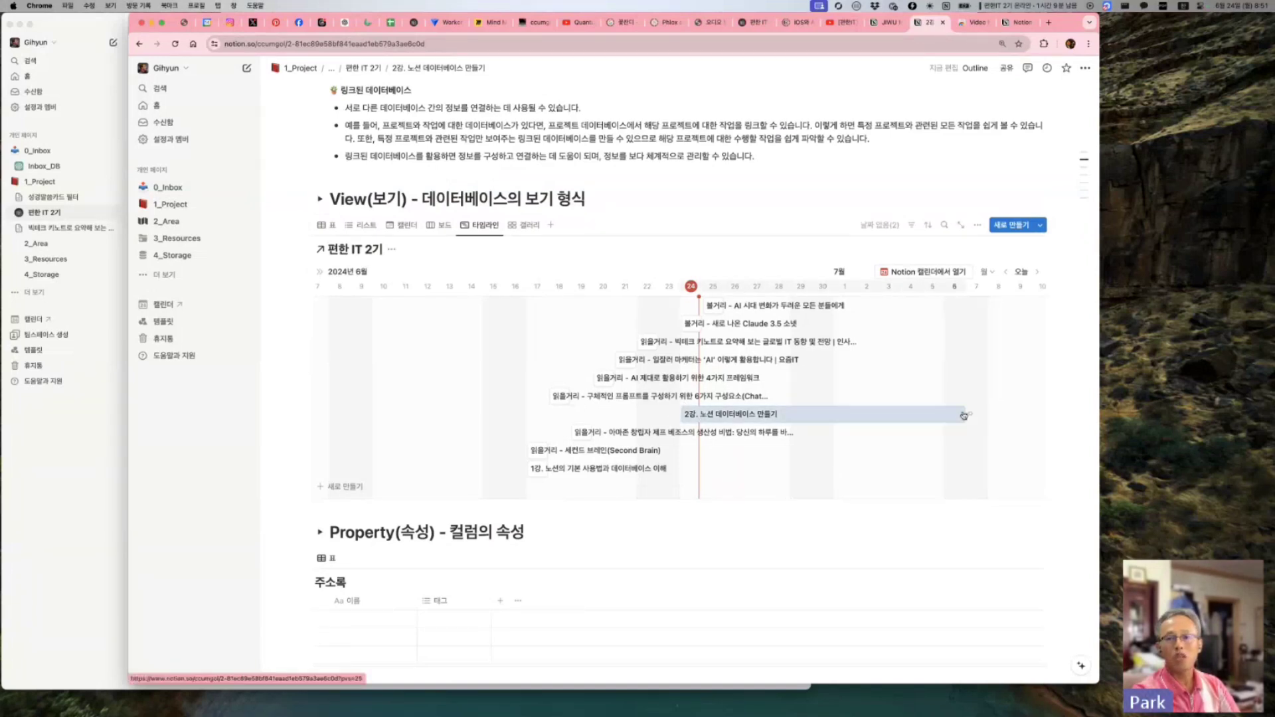
key(super+z)
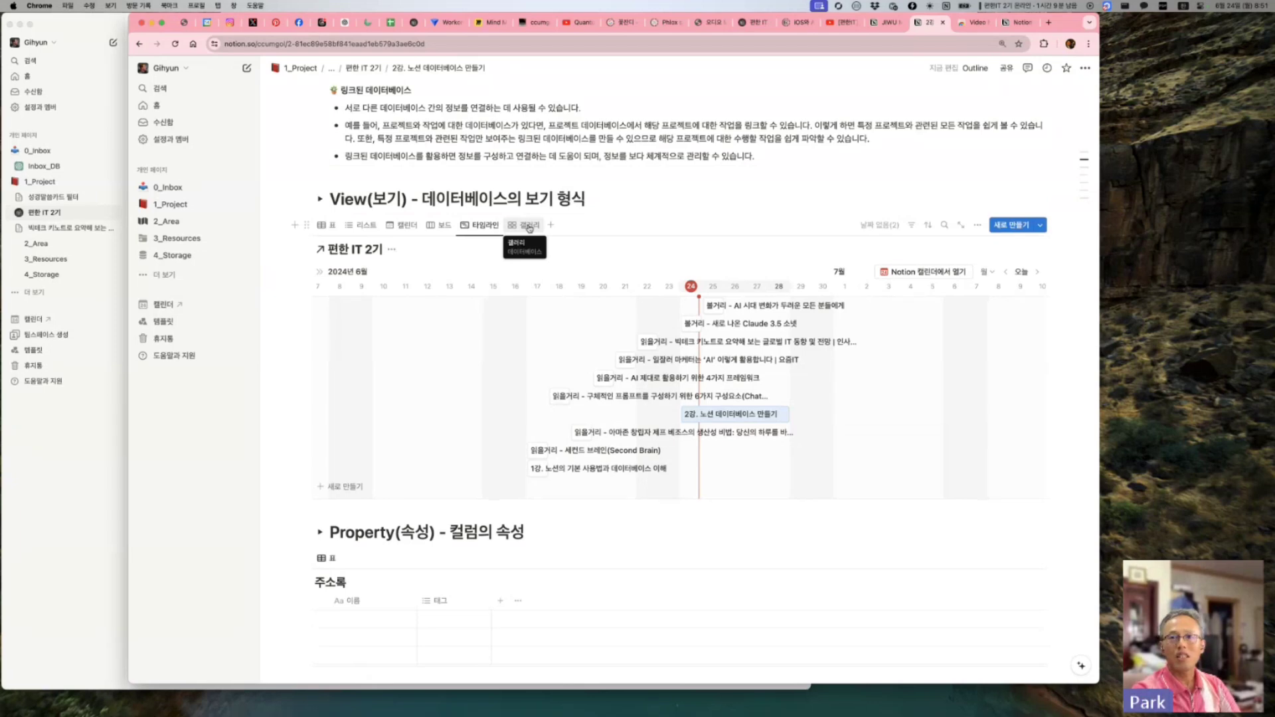
Step: Switch the database to the 갤러리 view and look through the cards' previews
click(529, 226)
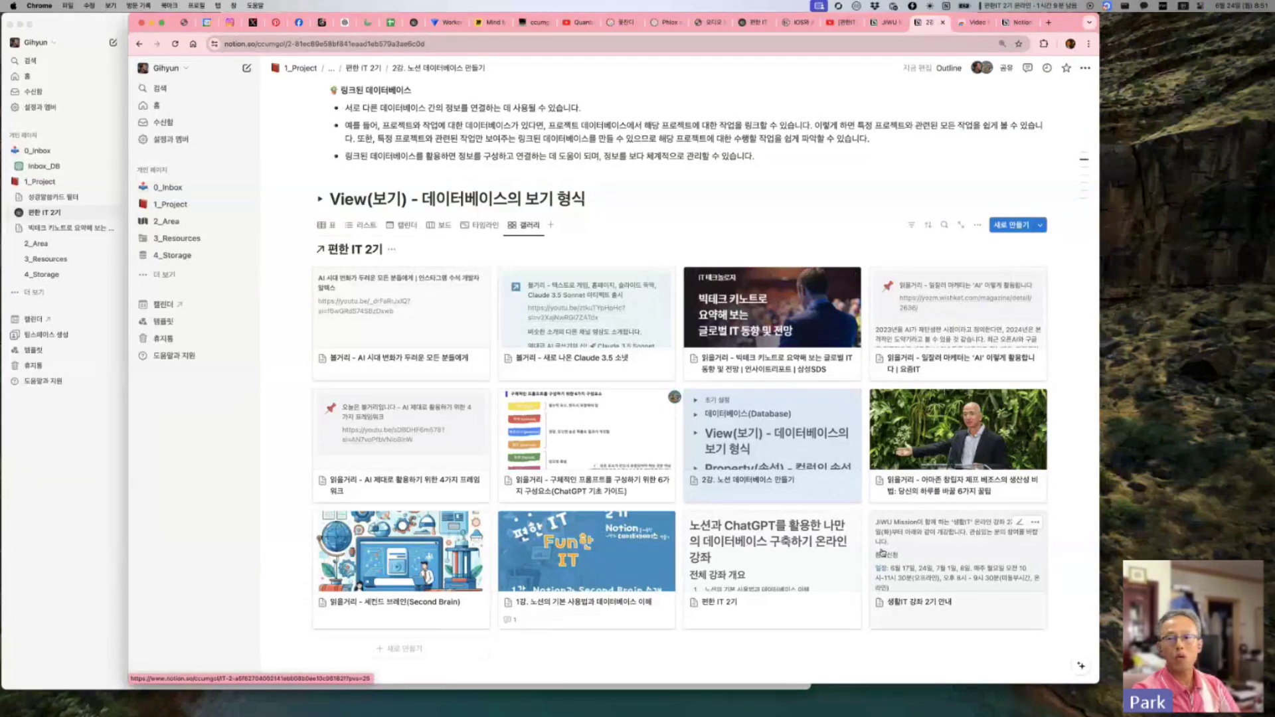
scroll(882, 552, down, 5)
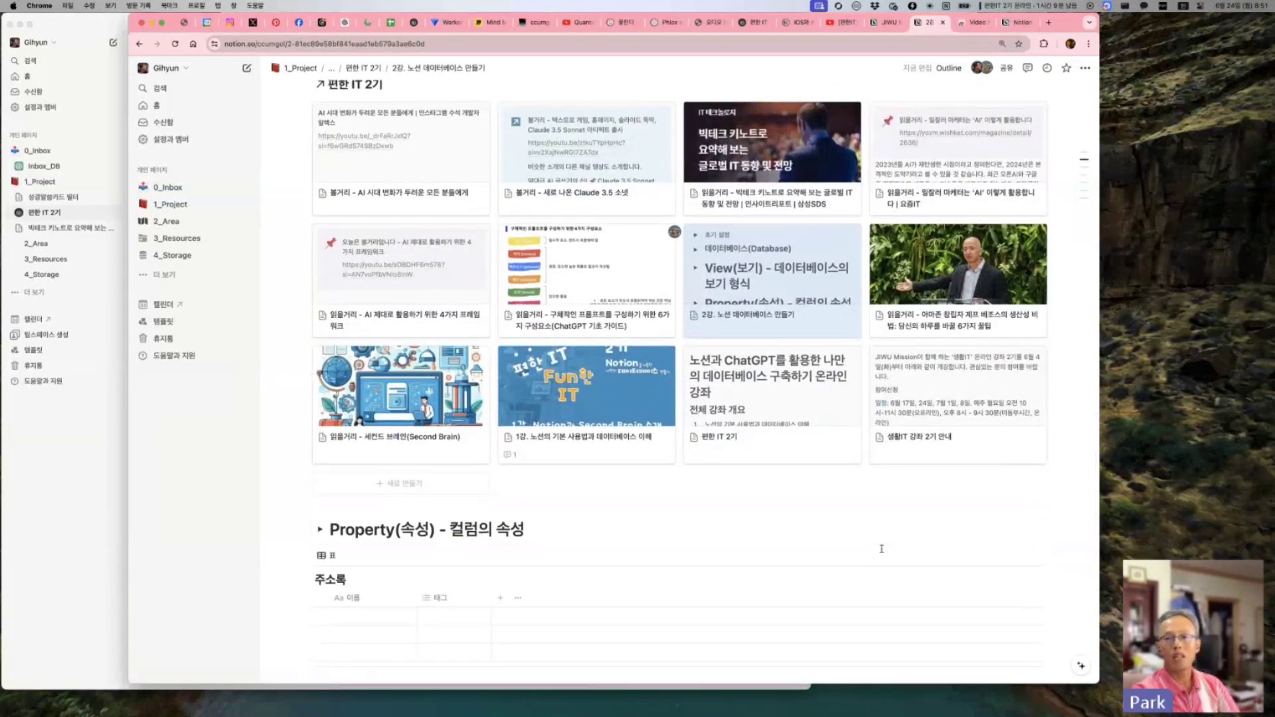
scroll(882, 548, up, 5)
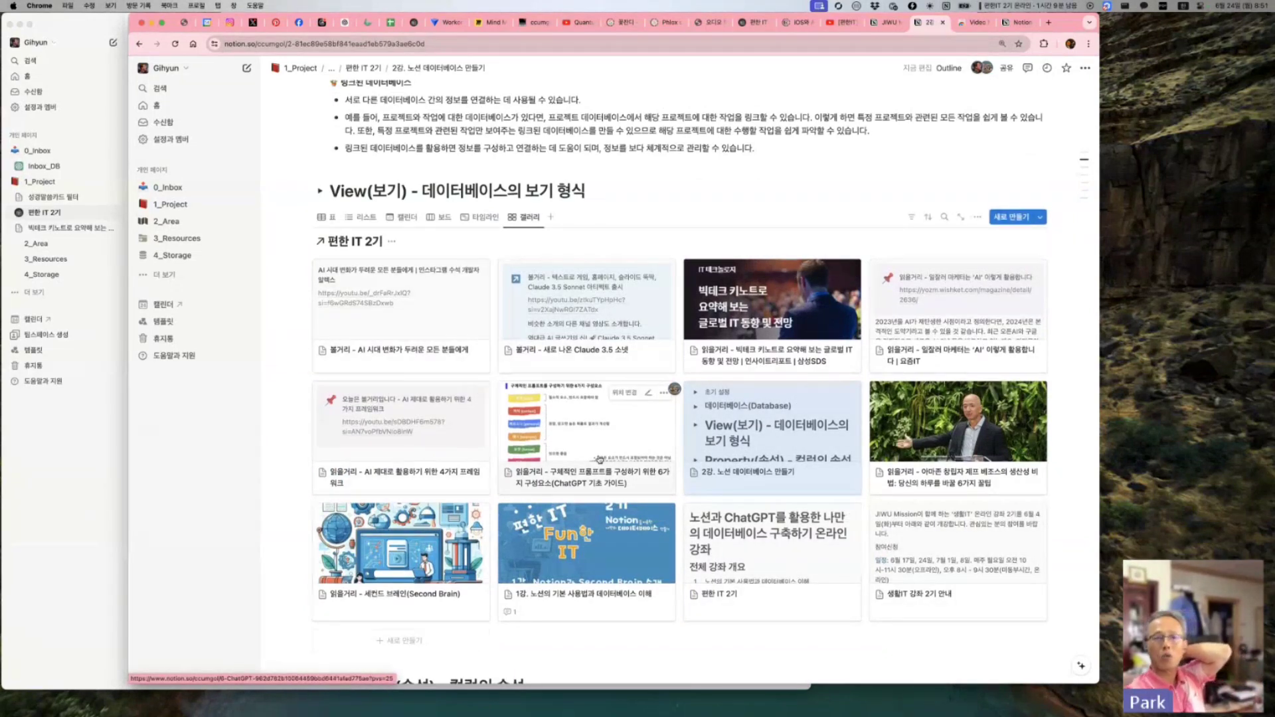
Step: Review the 타임라인, 보드, 캘린더 and 리스트 views in turn, return to the 표 view and clear the row selection
click(481, 218)
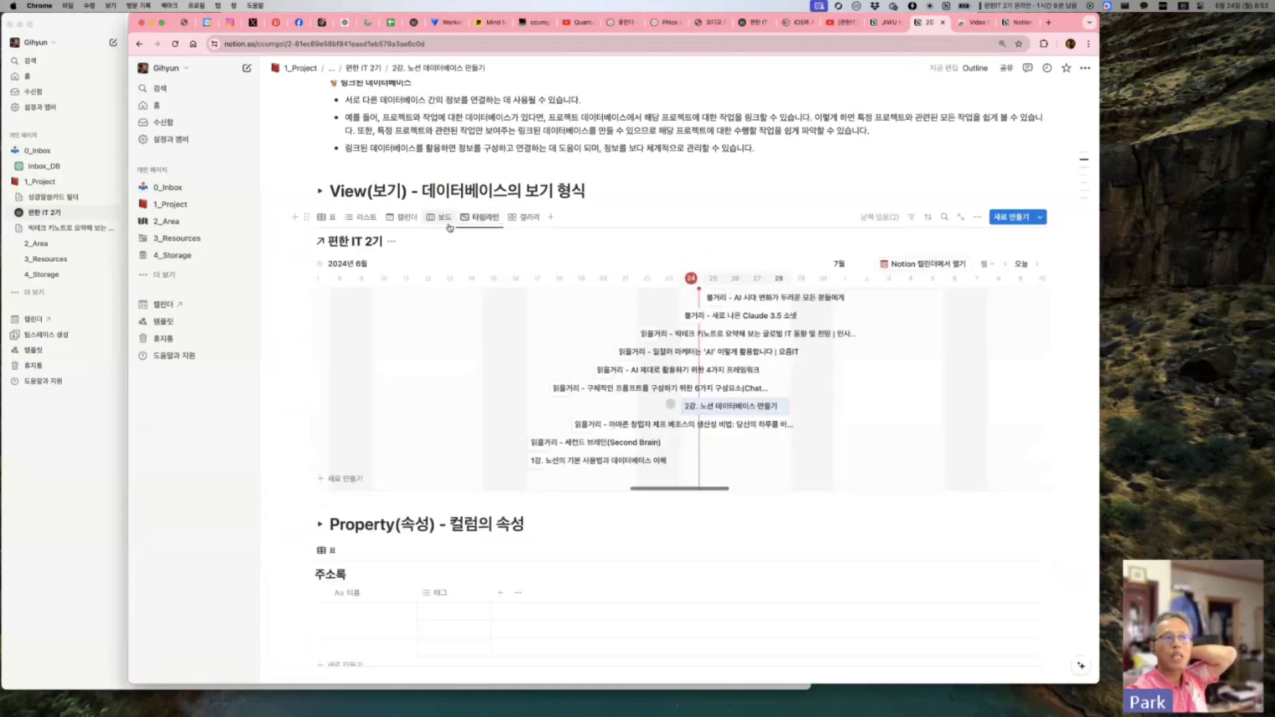
click(441, 217)
click(404, 217)
click(362, 217)
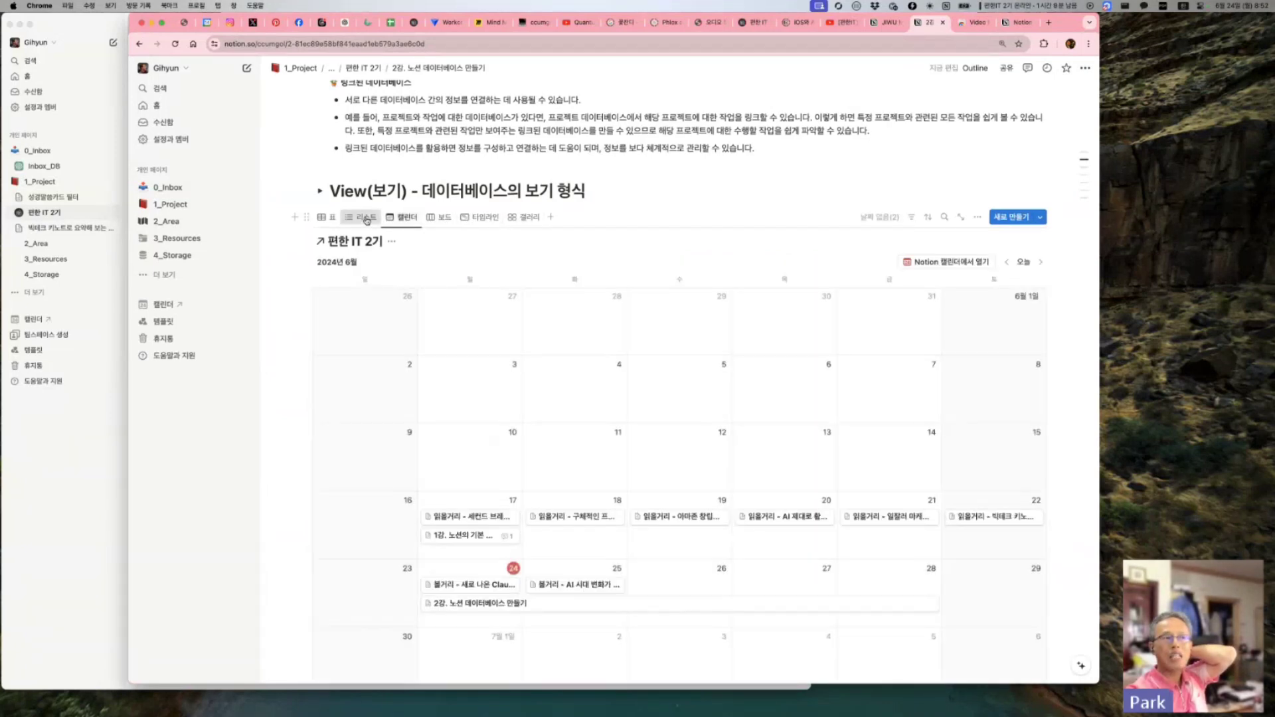
click(326, 218)
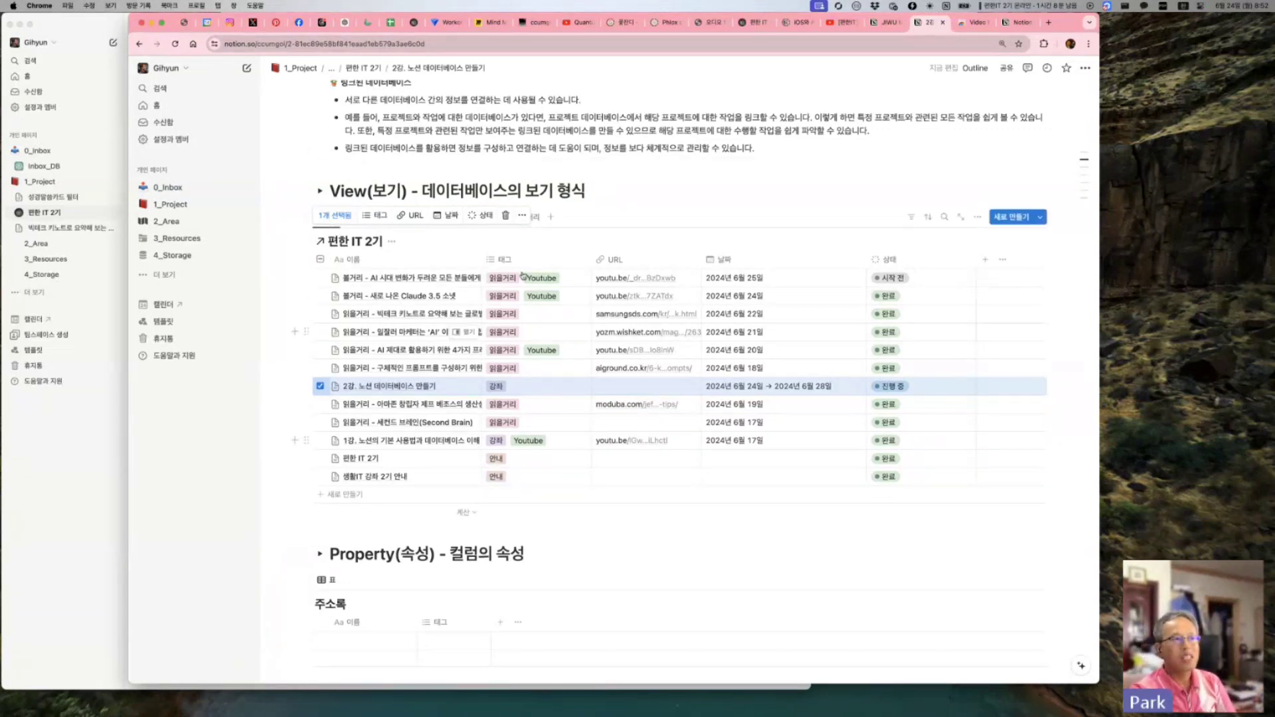
click(609, 243)
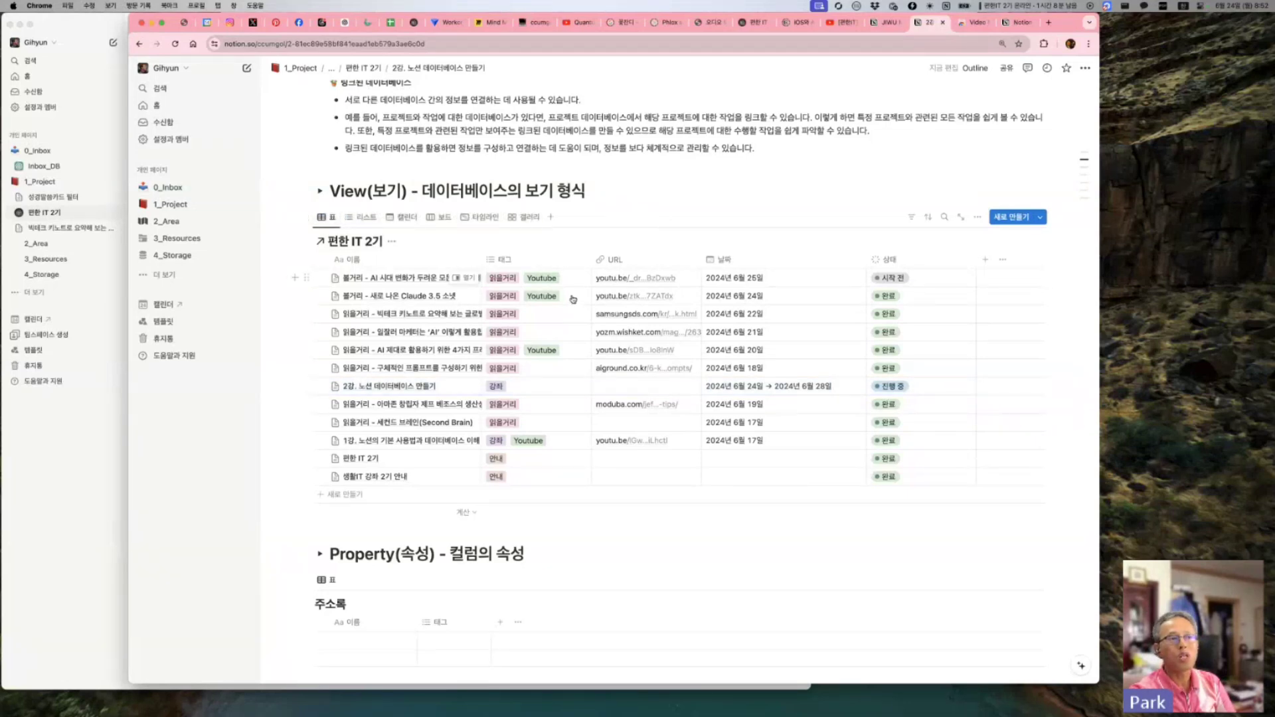
Step: Show the 편한 IT 2기 database under the View(보기) heading as a gallery and resize the browser window to uncover the page behind it
click(529, 218)
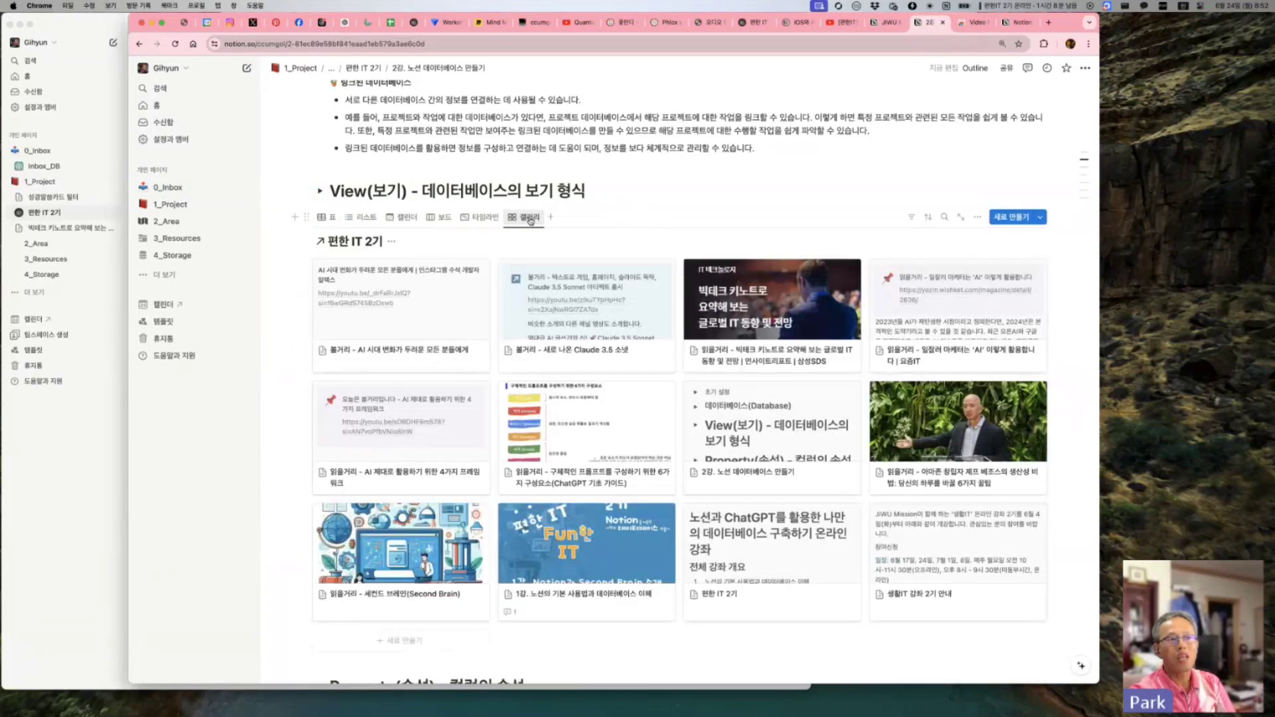
scroll(720, 465, down, 3)
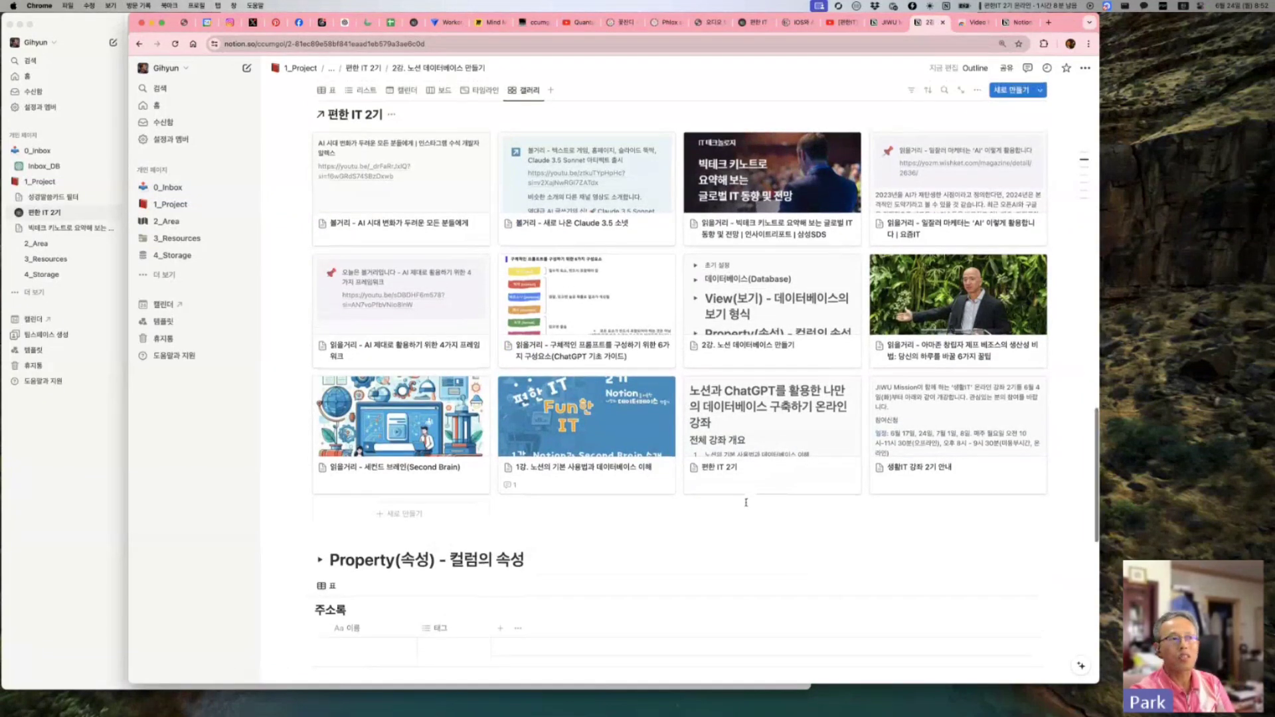
scroll(746, 503, up, 3)
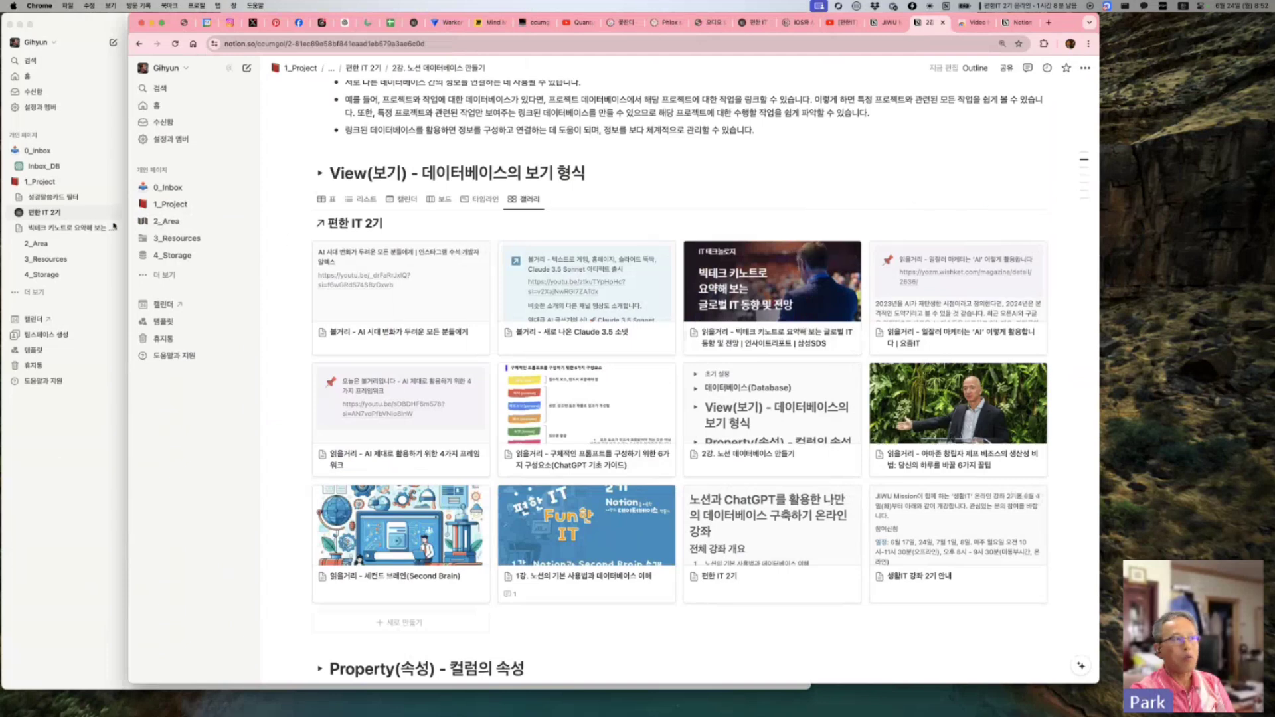
drag(133, 214, 574, 214)
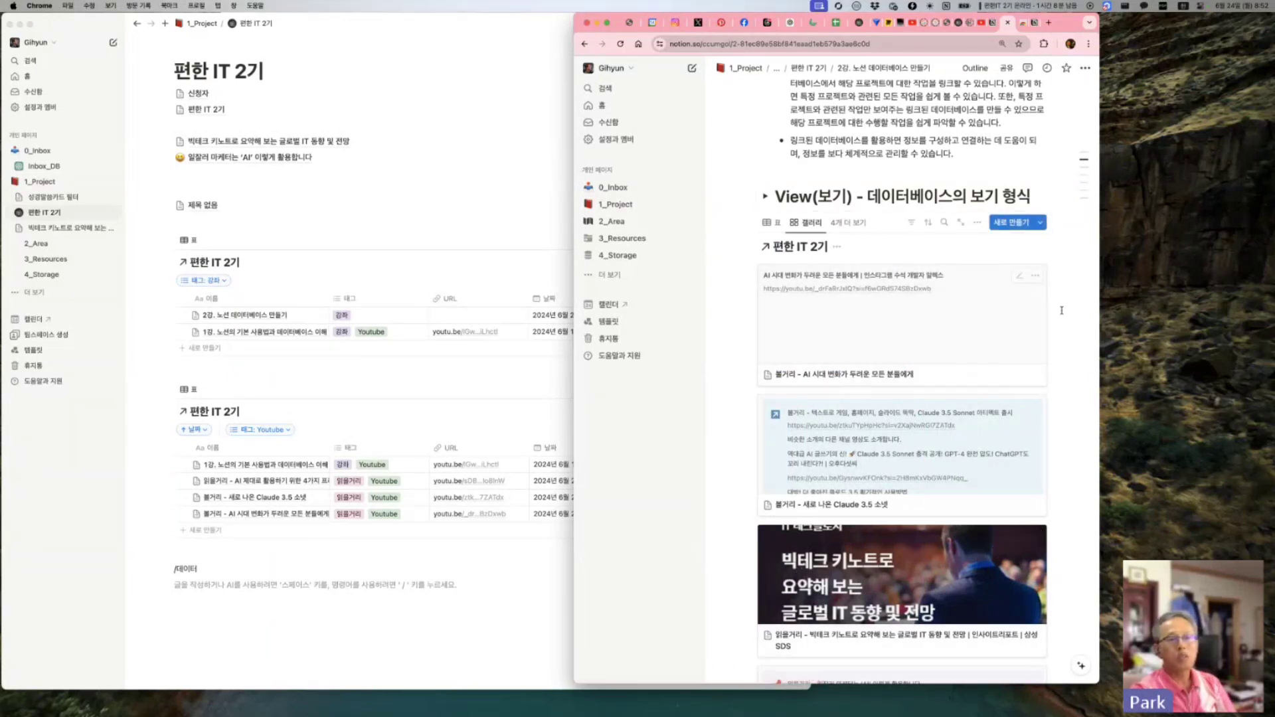
drag(1101, 299, 1223, 298)
Step: Bring up the SkyeDaily article '이끌든가 따르든가 비키든가' and copy its content from the headline to the last paragraph
click(959, 376)
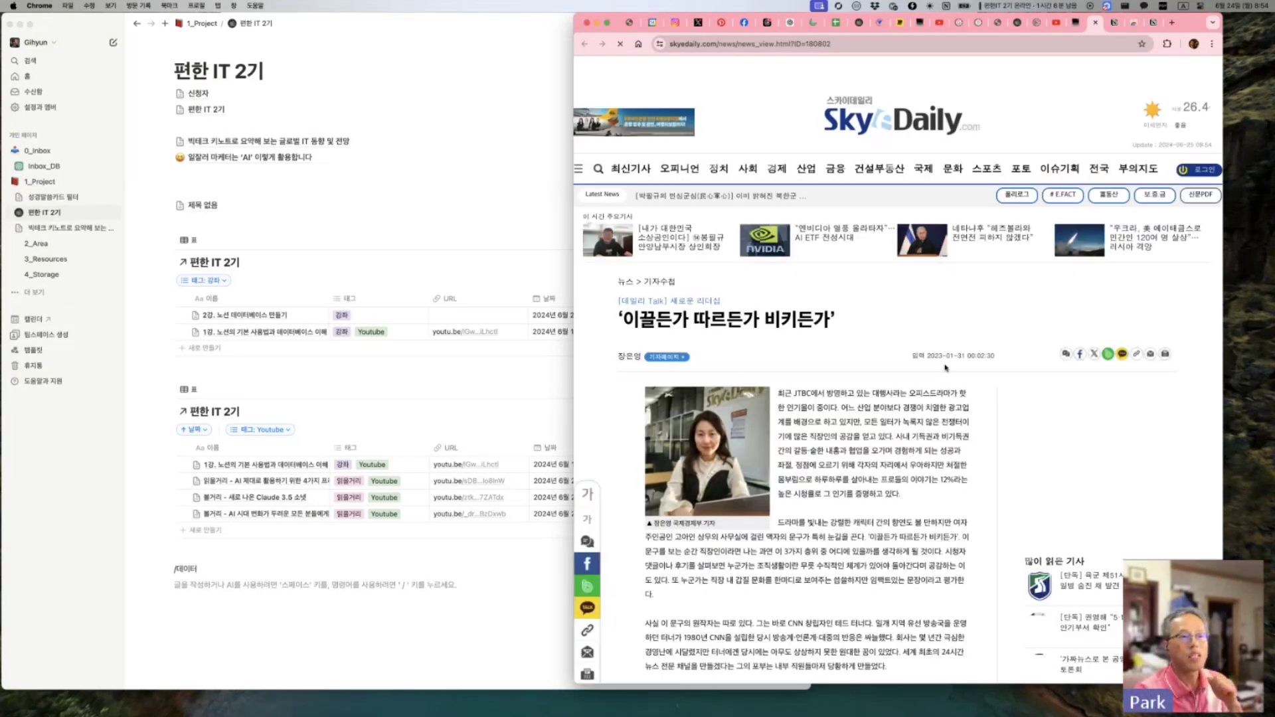
scroll(844, 507, down, 2)
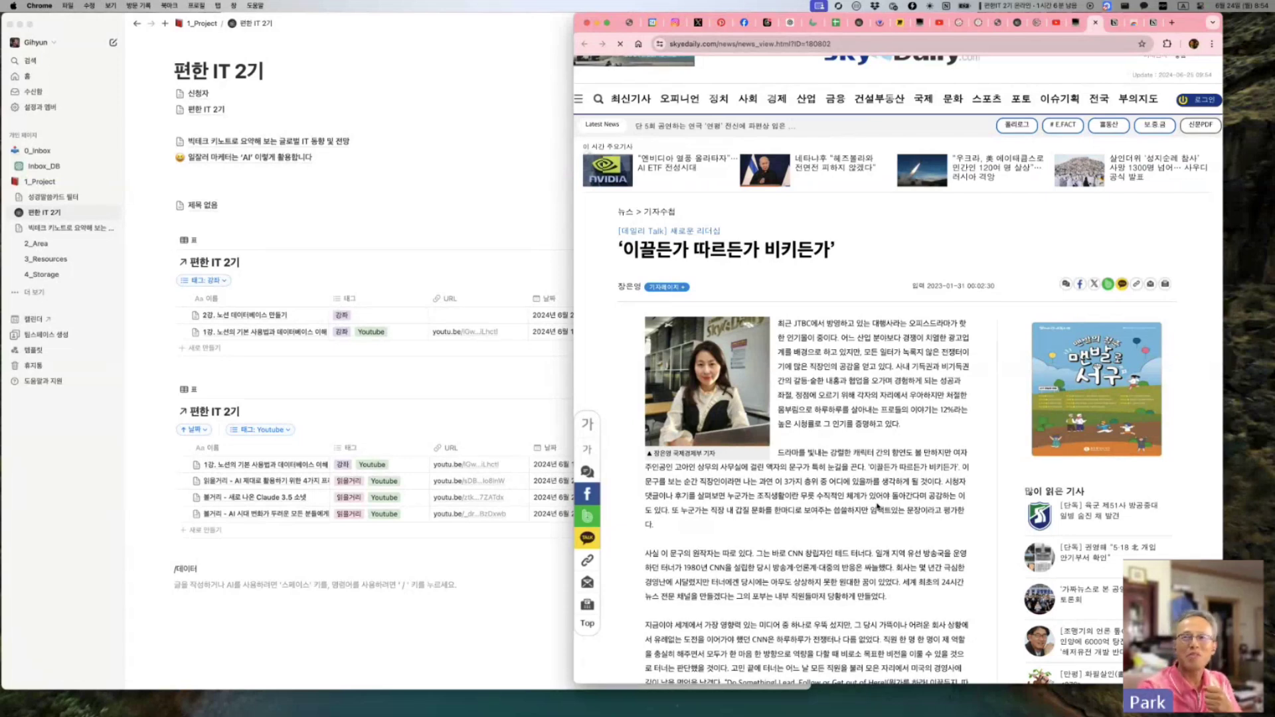
scroll(877, 506, down, 4)
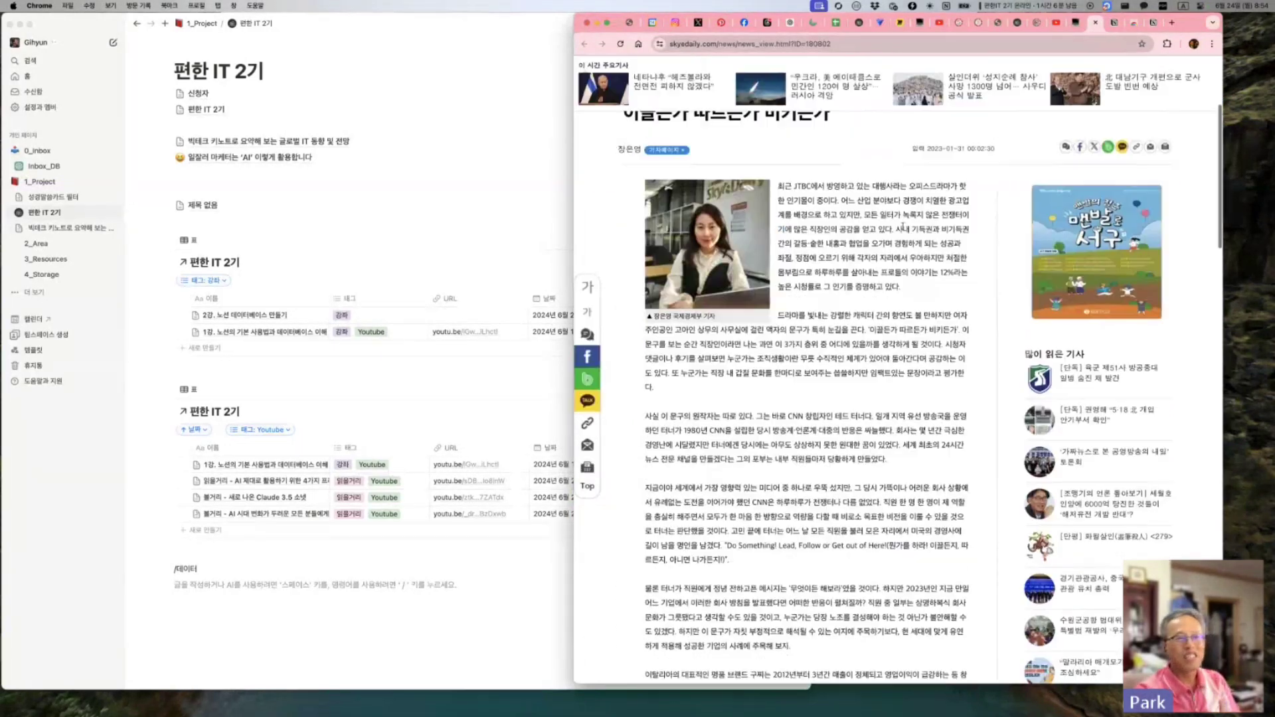
drag(873, 192, 904, 192)
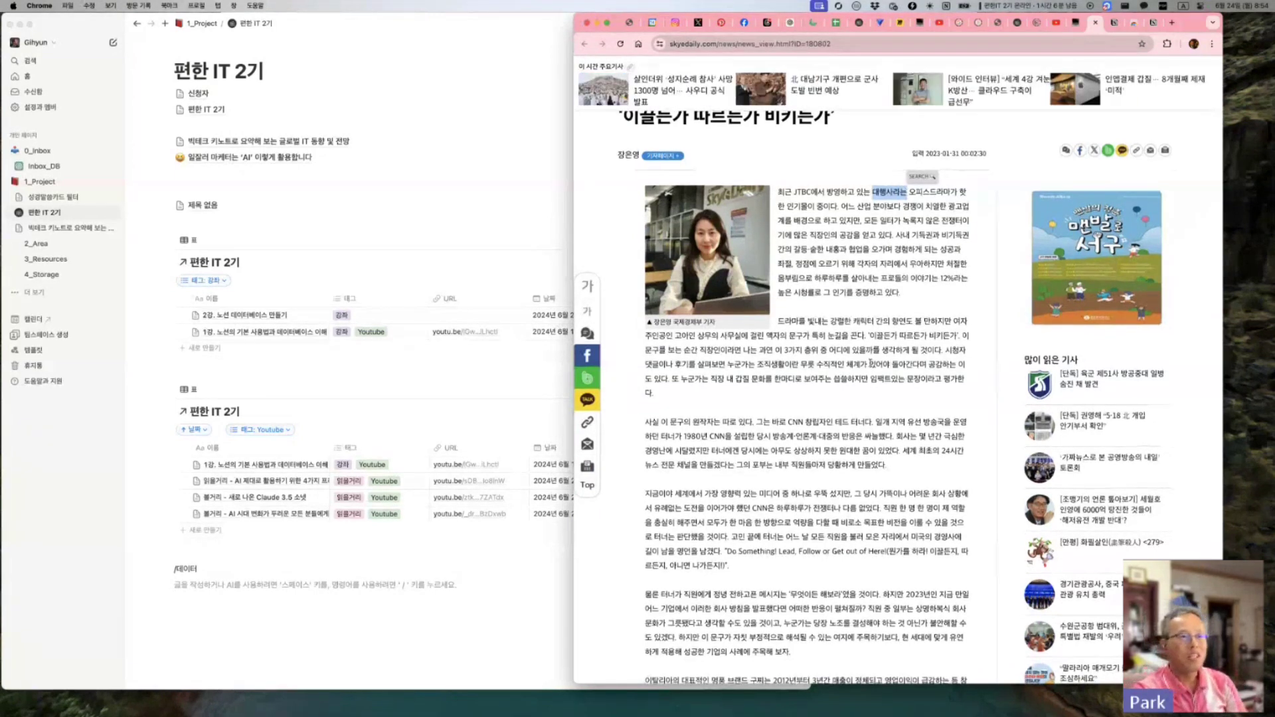
scroll(873, 366, down, 10)
scroll(872, 365, up, 10)
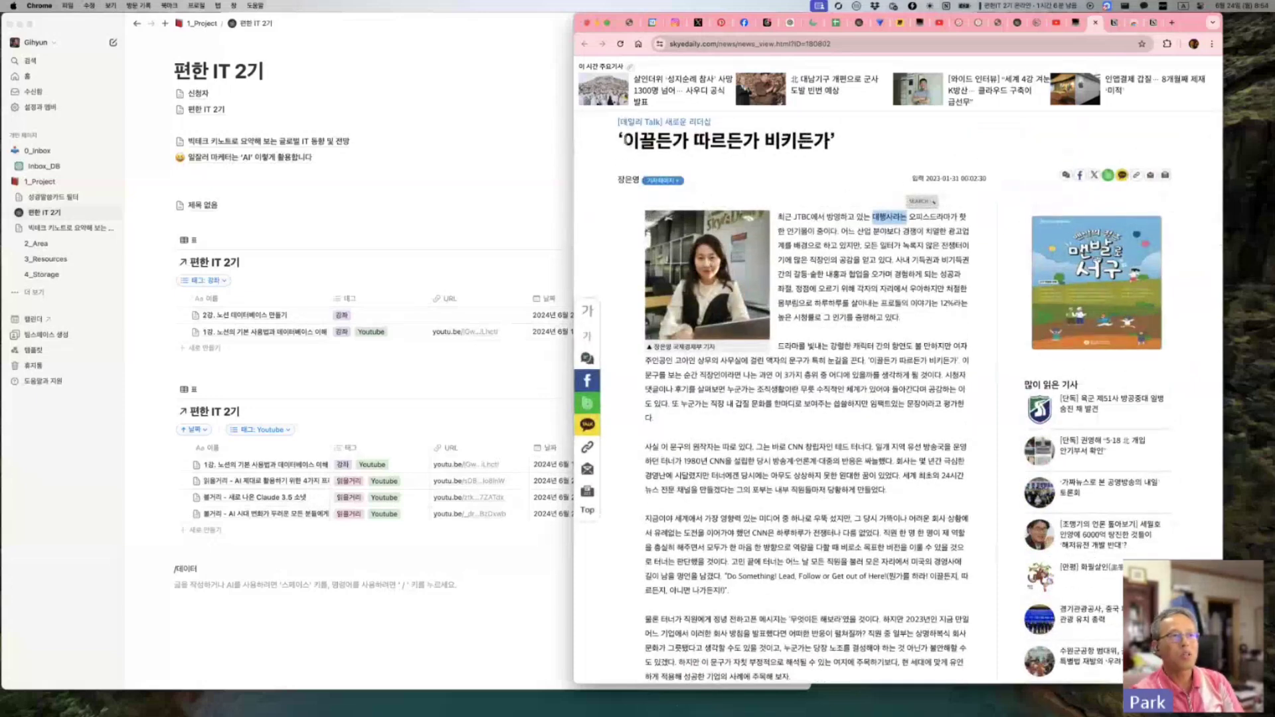
Step: Switch to the Notion app, create a subpage at the end of the 편한 IT 2기 page and paste the copied article into it
click(230, 643)
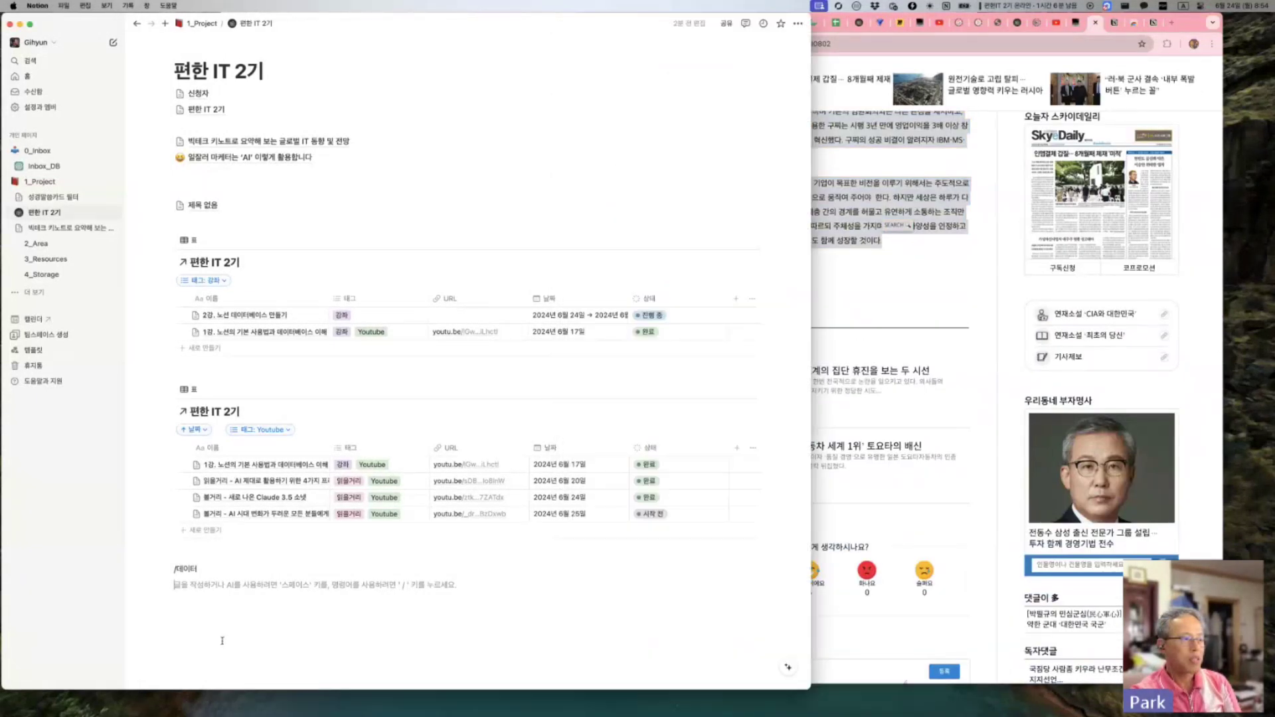
text(/)
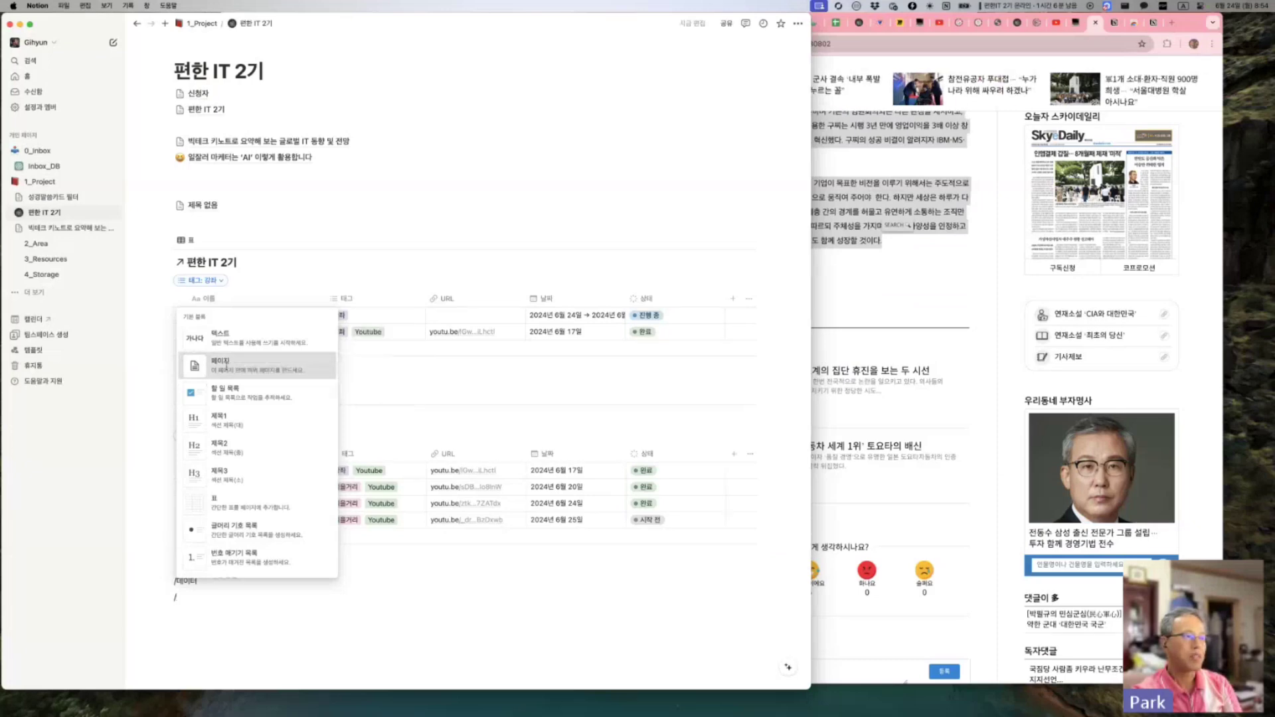
click(226, 365)
key(ctrl+v)
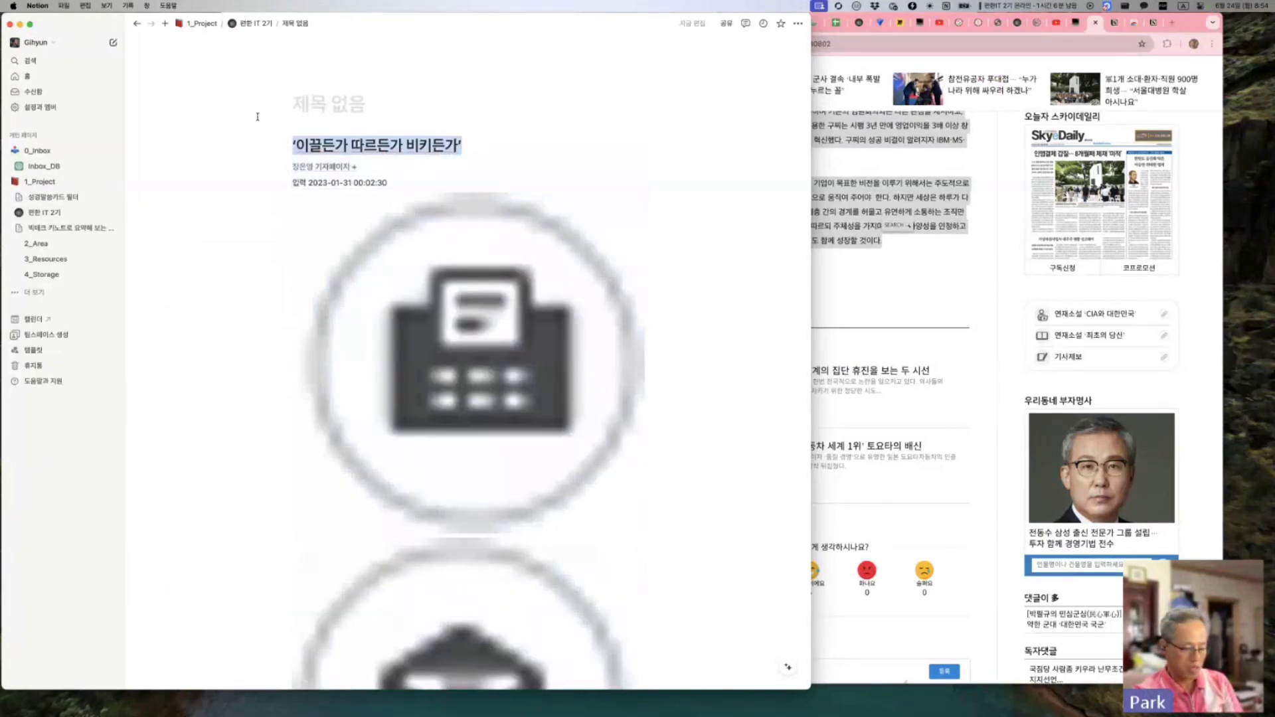
Step: Turn the pasted headline '이끌든가 따르든가 비키든가' into the subpage's title and return to the 편한 IT 2기 page
click(294, 146)
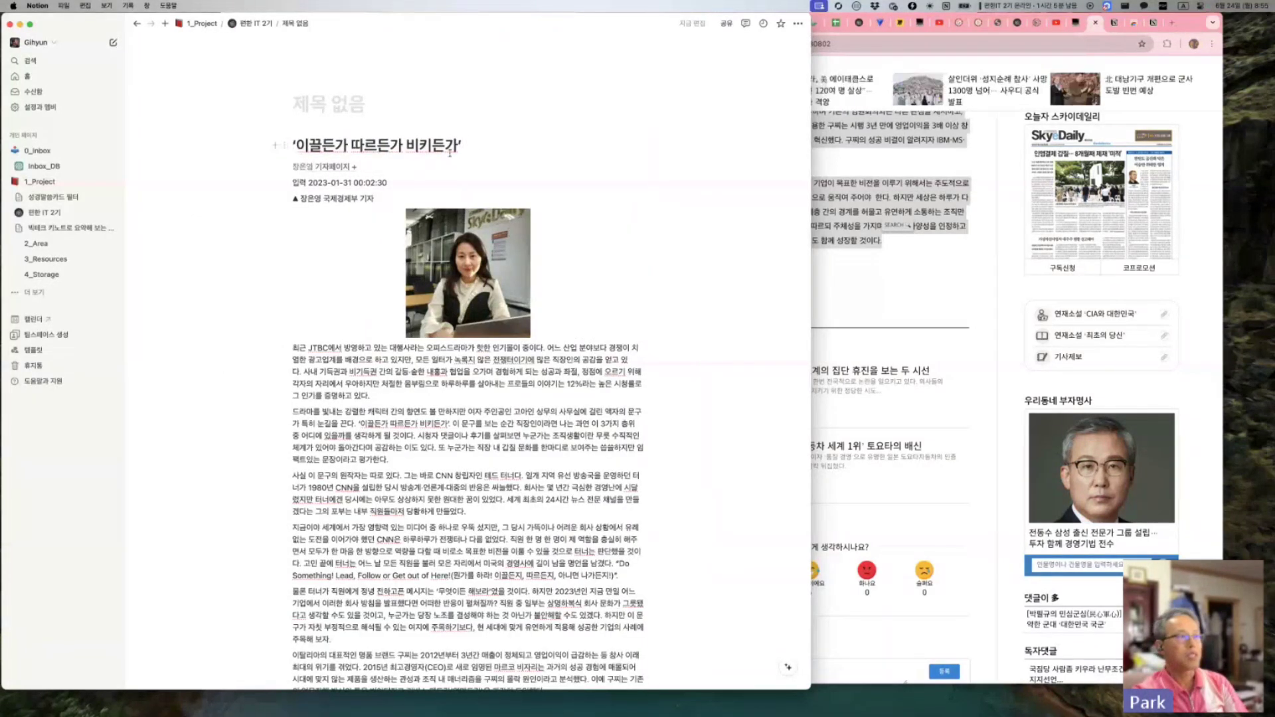
key(BackSpace)
key(BackSpace)
click(265, 25)
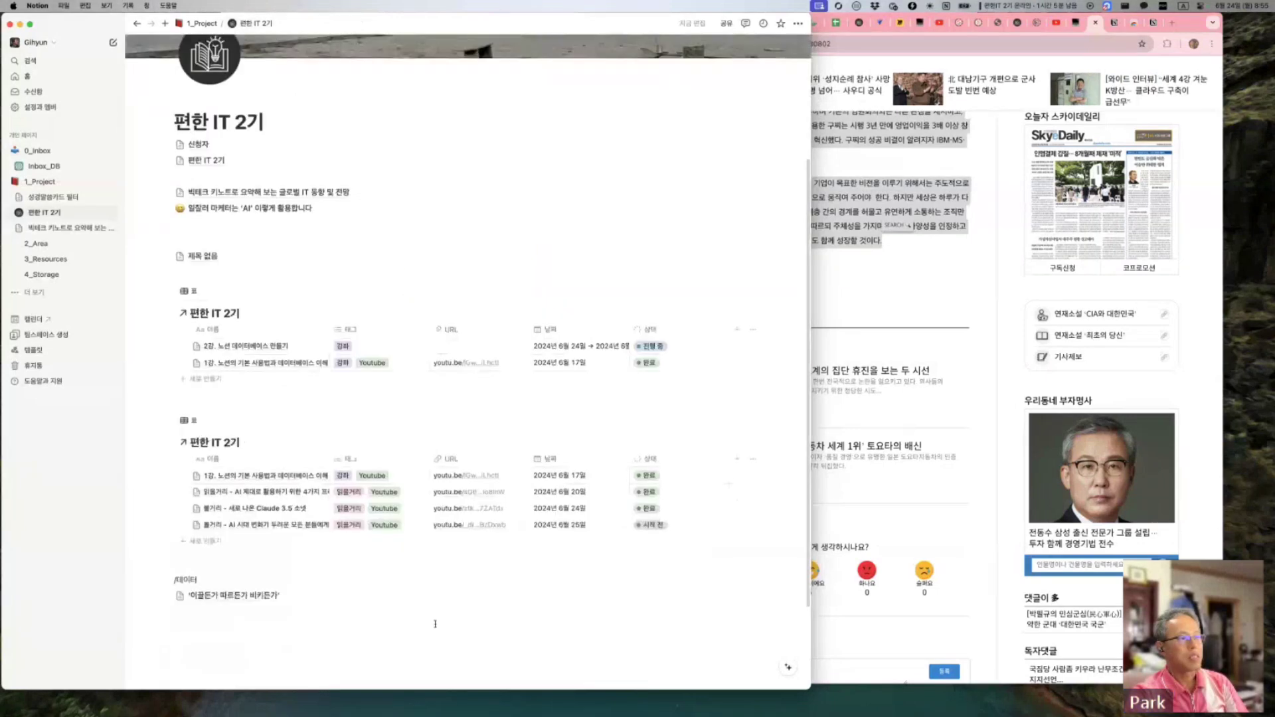
Step: Move the '이끌든가 따르든가 비키든가' page into the first 편한 IT 2기 table, between the 2강 and 1강 rows
scroll(332, 398, down, 3)
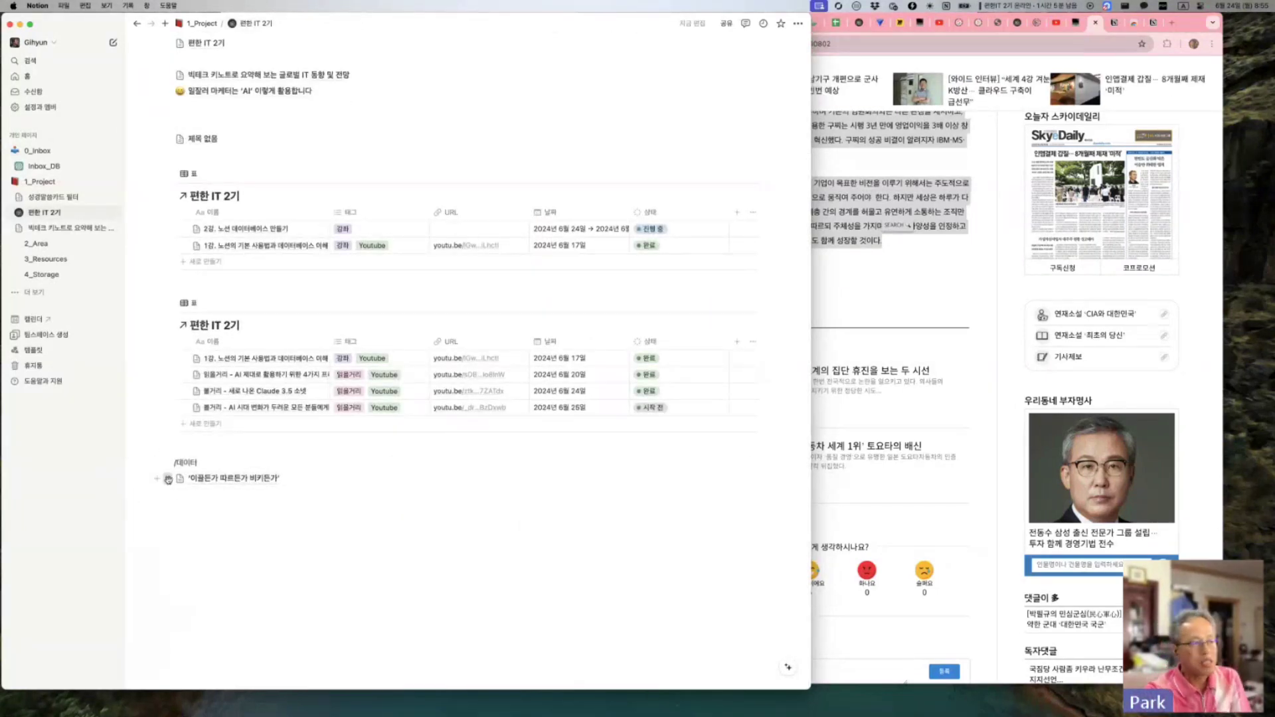
drag(165, 478, 207, 241)
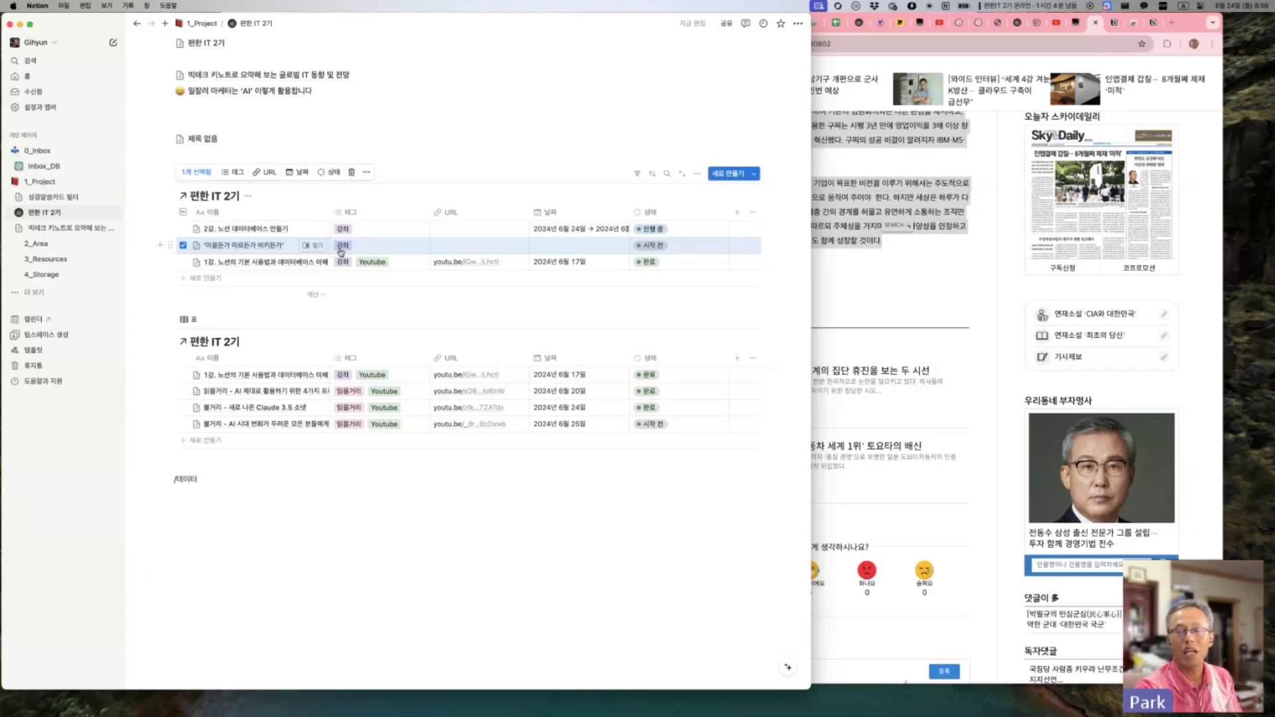
click(338, 123)
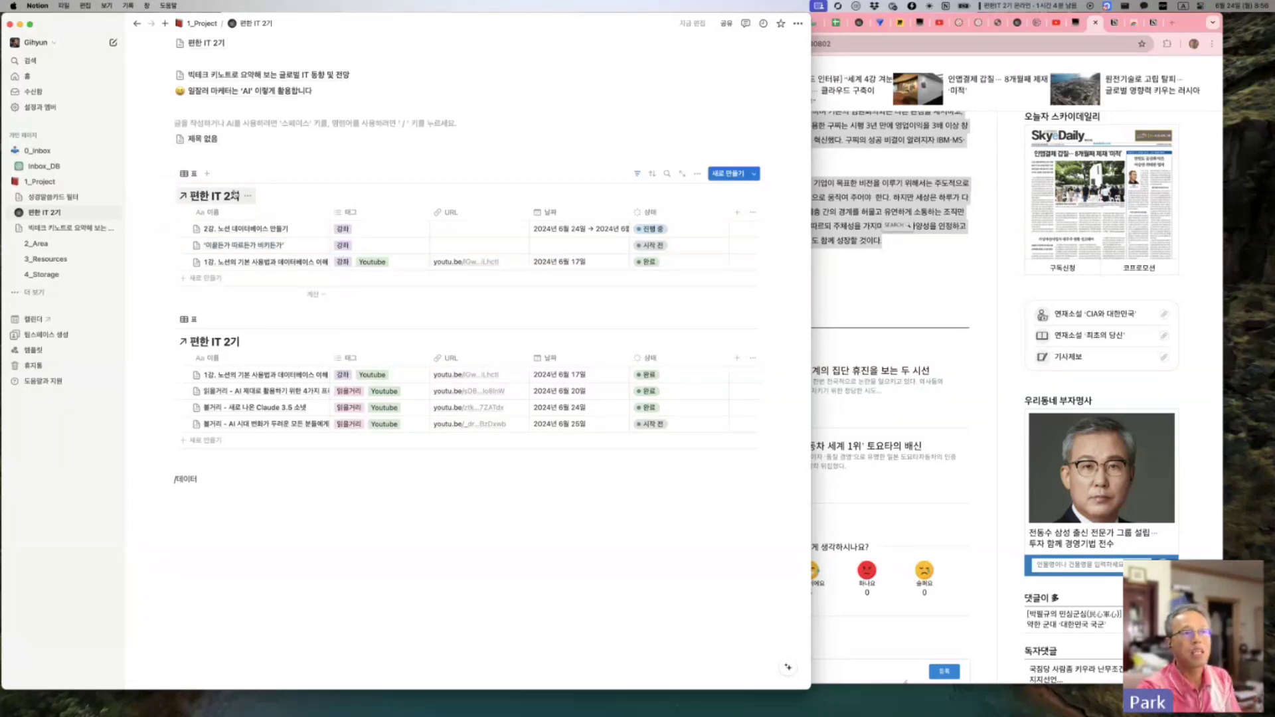
Step: Examine the first table's tag filter, check the source 편한 IT 2기 database for the moved article, and return to the linked tables
click(636, 175)
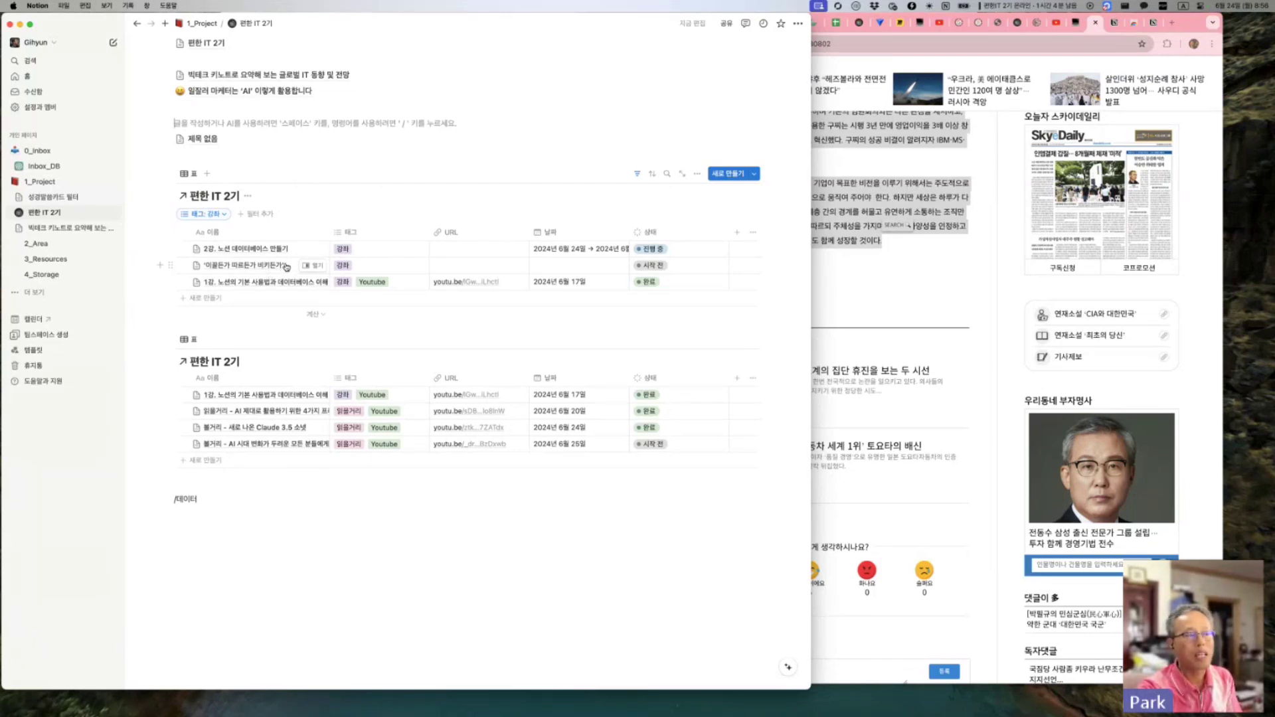
scroll(287, 267, up, 3)
mouse_move(212, 236)
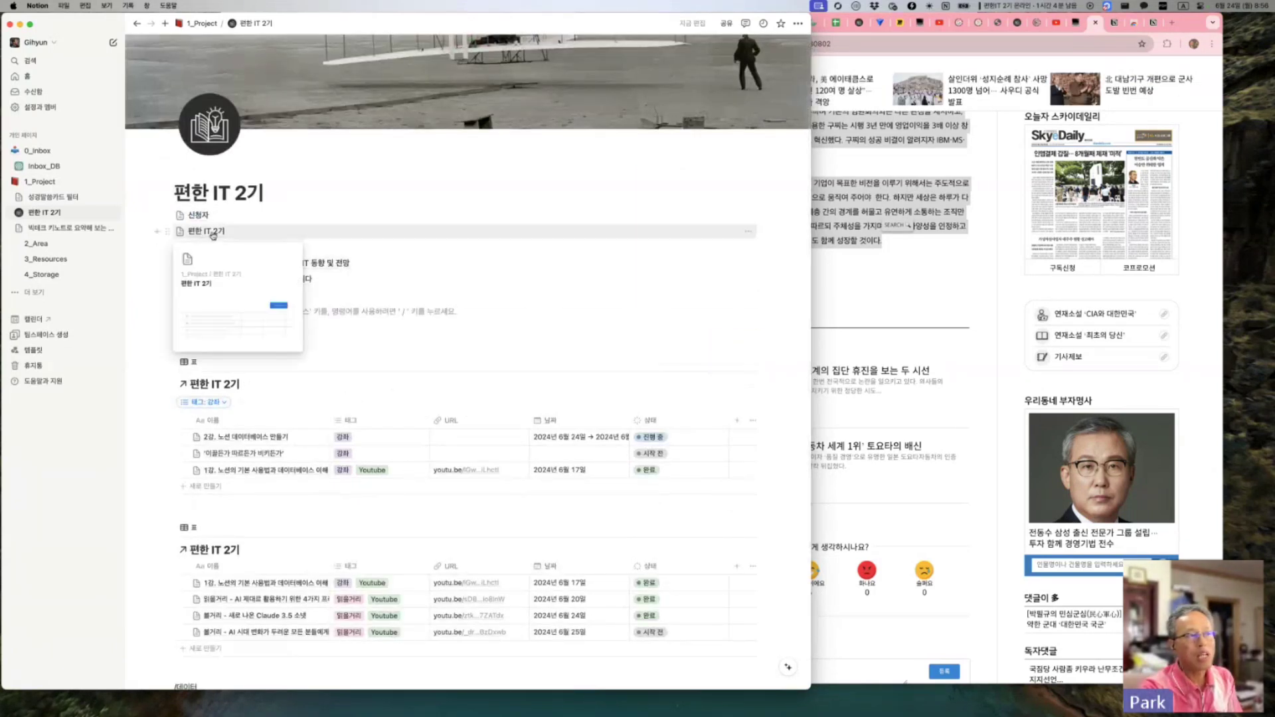
click(213, 232)
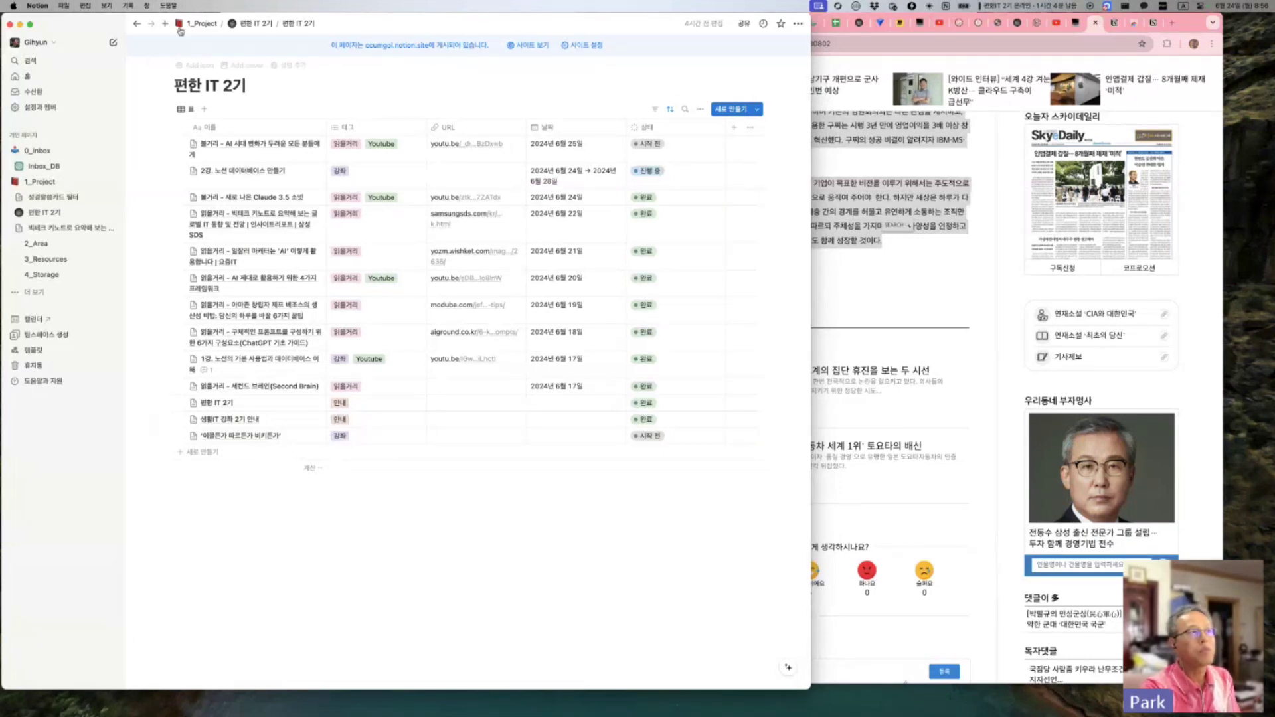
click(256, 24)
scroll(356, 569, down, 4)
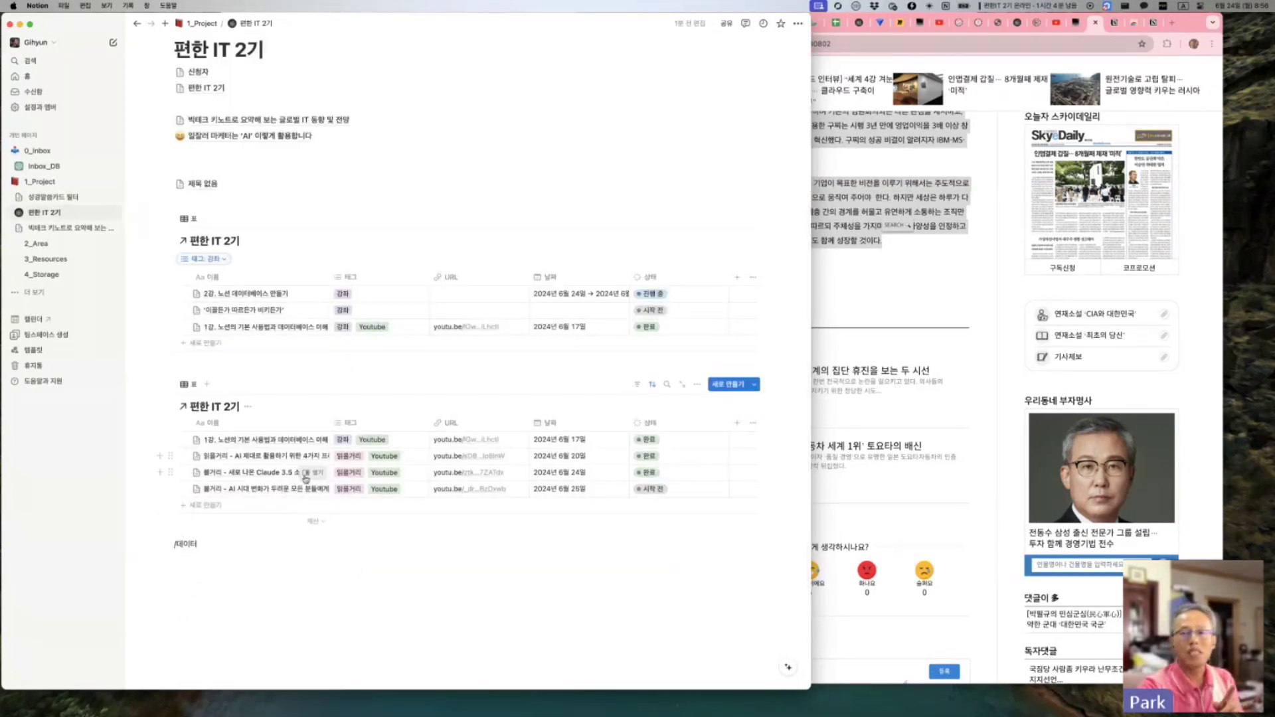
scroll(305, 465, up, 3)
mouse_move(218, 170)
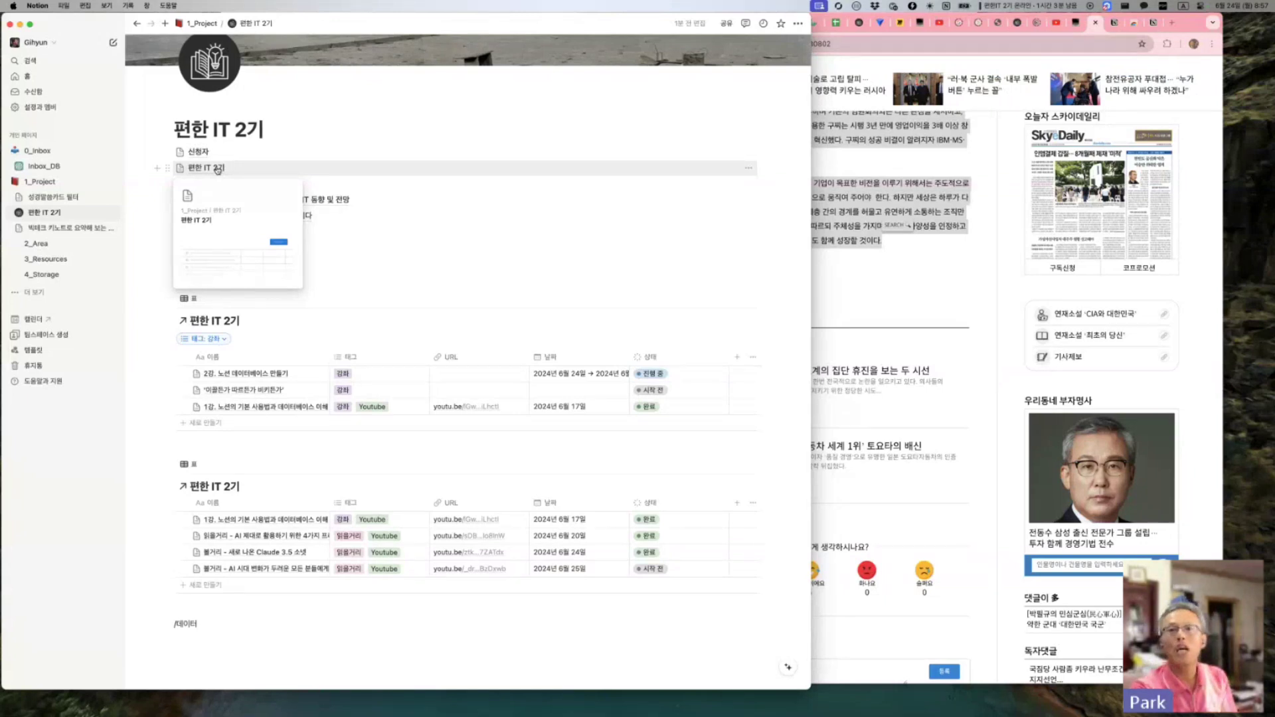
scroll(328, 356, down, 3)
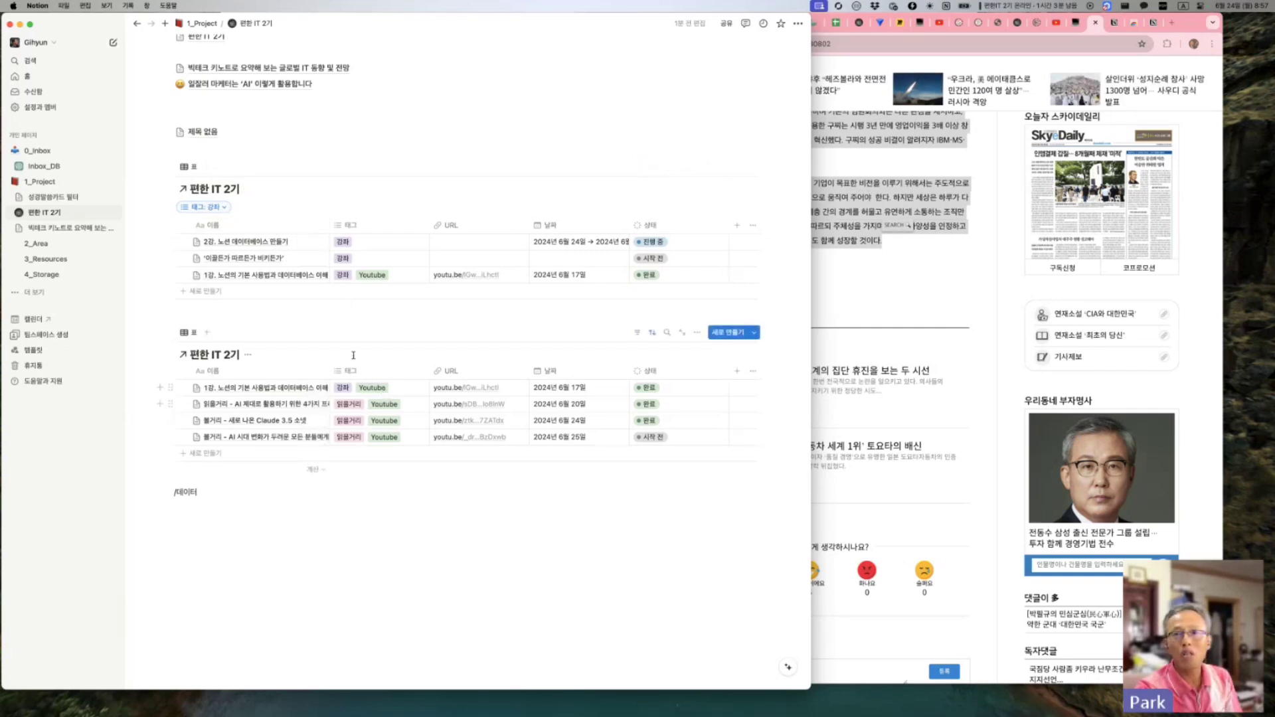
Step: Switch to the lesson page in Chrome, expand the View(보기) section and review the view type explanations down to the Property(속성) section
click(213, 568)
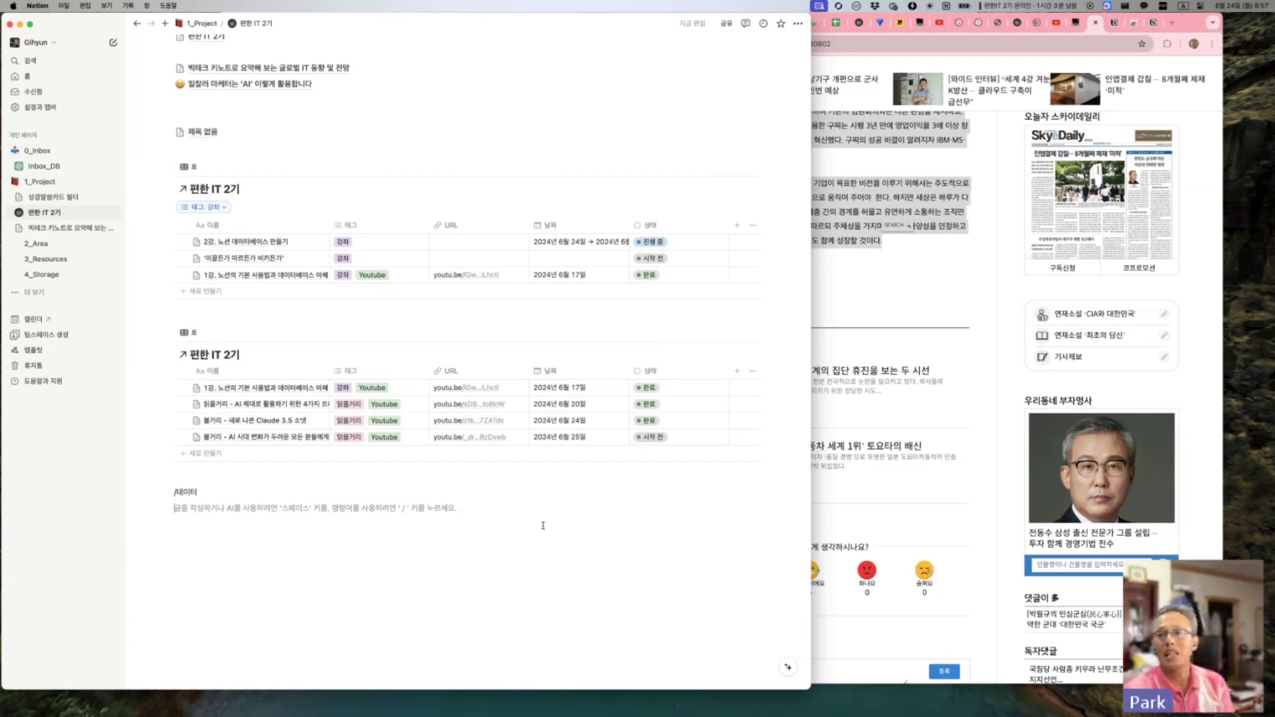
click(1114, 23)
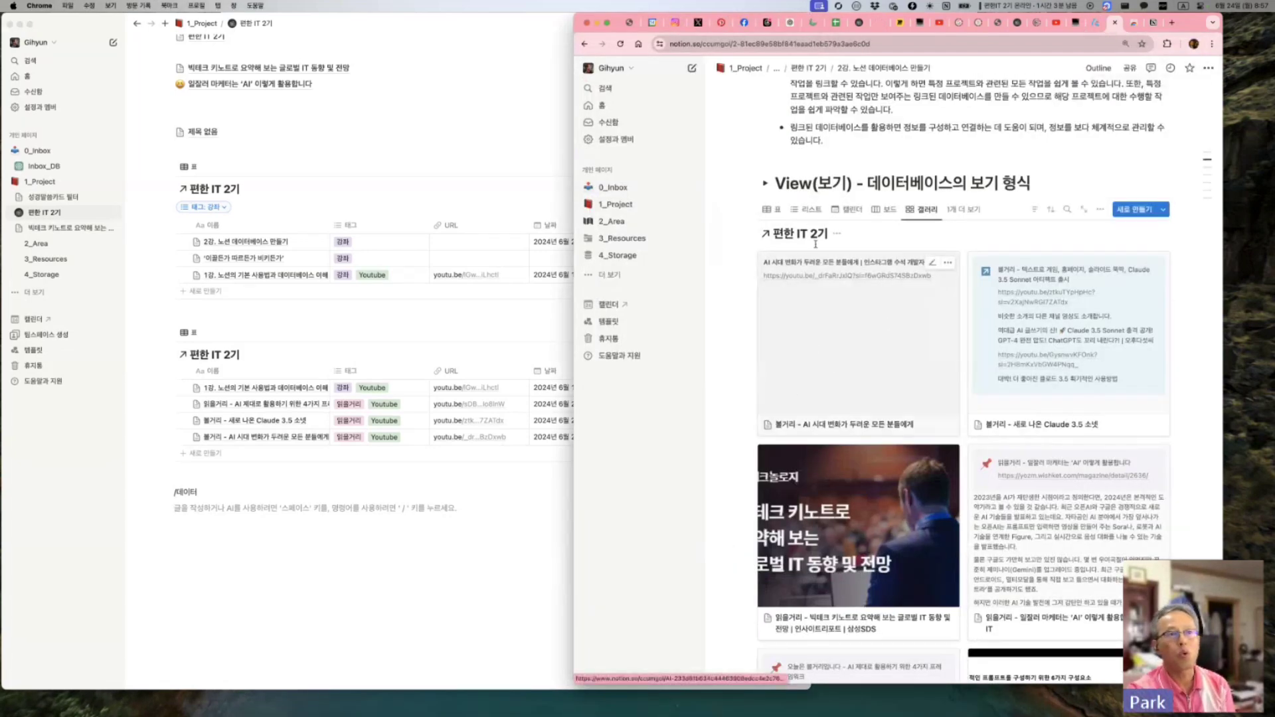
click(765, 184)
scroll(889, 385, down, 10)
scroll(889, 386, down, 15)
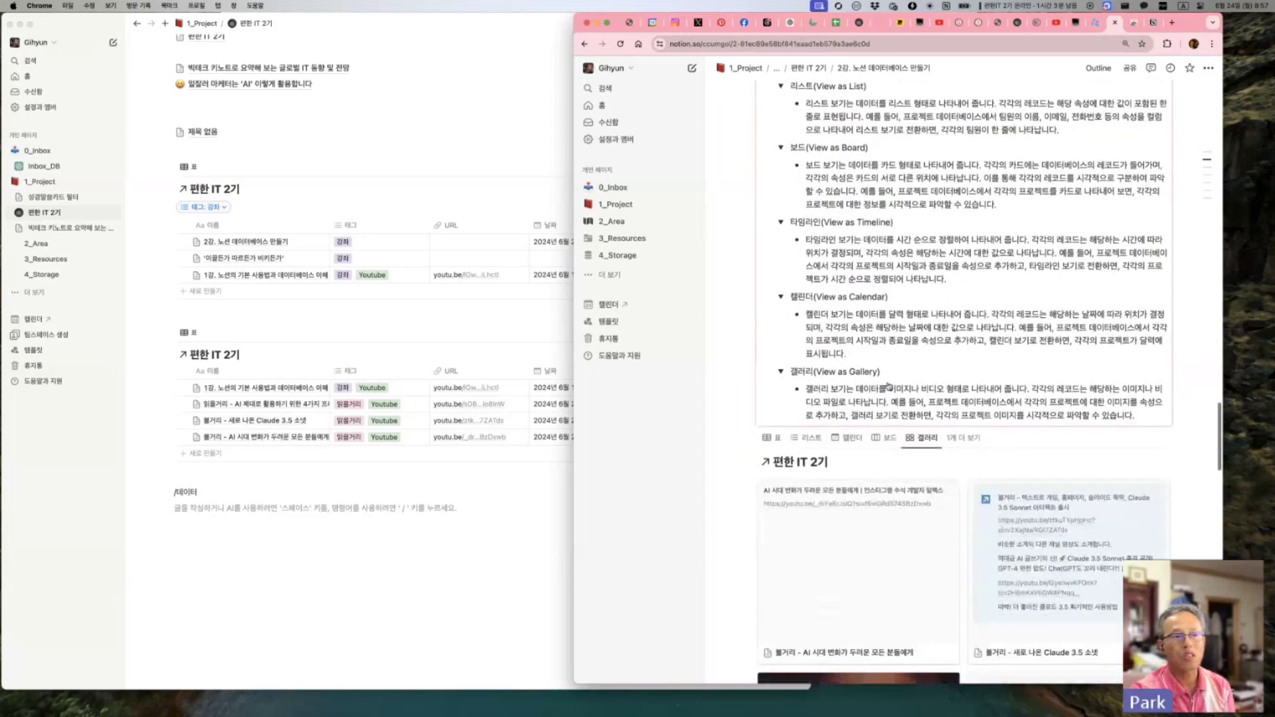
scroll(889, 385, down, 2)
scroll(887, 382, down, 14)
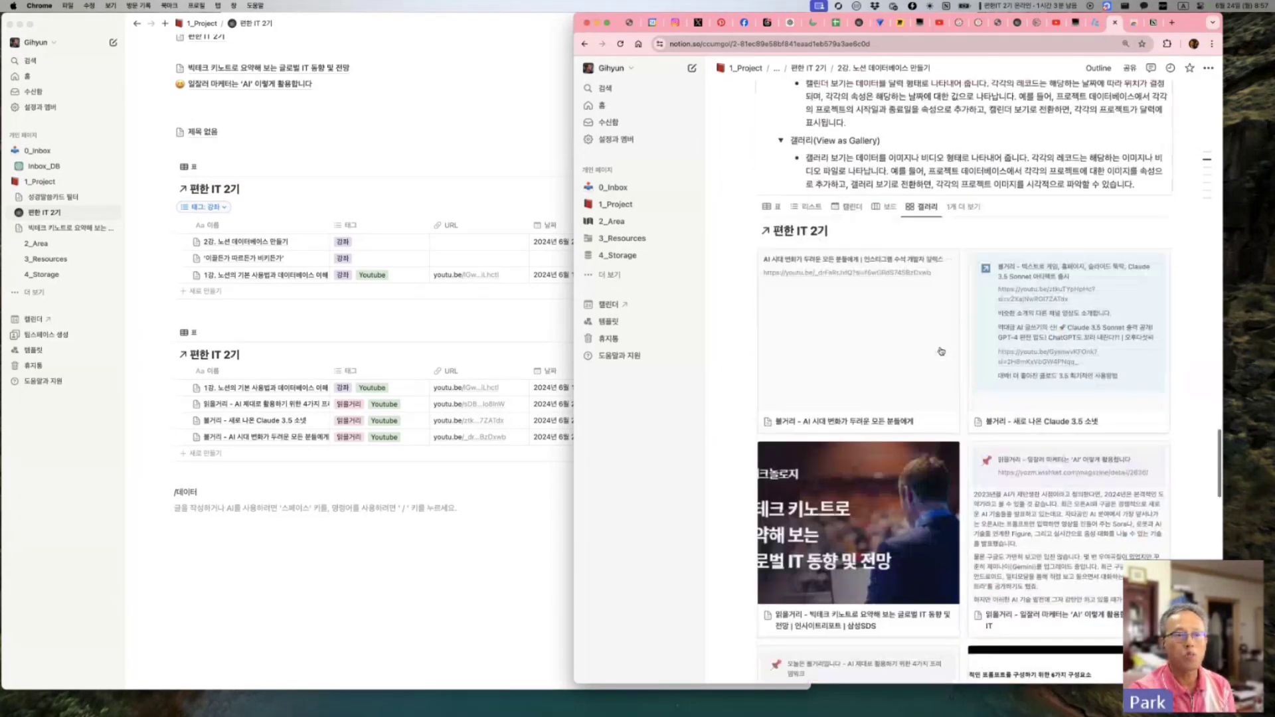
scroll(942, 352, down, 10)
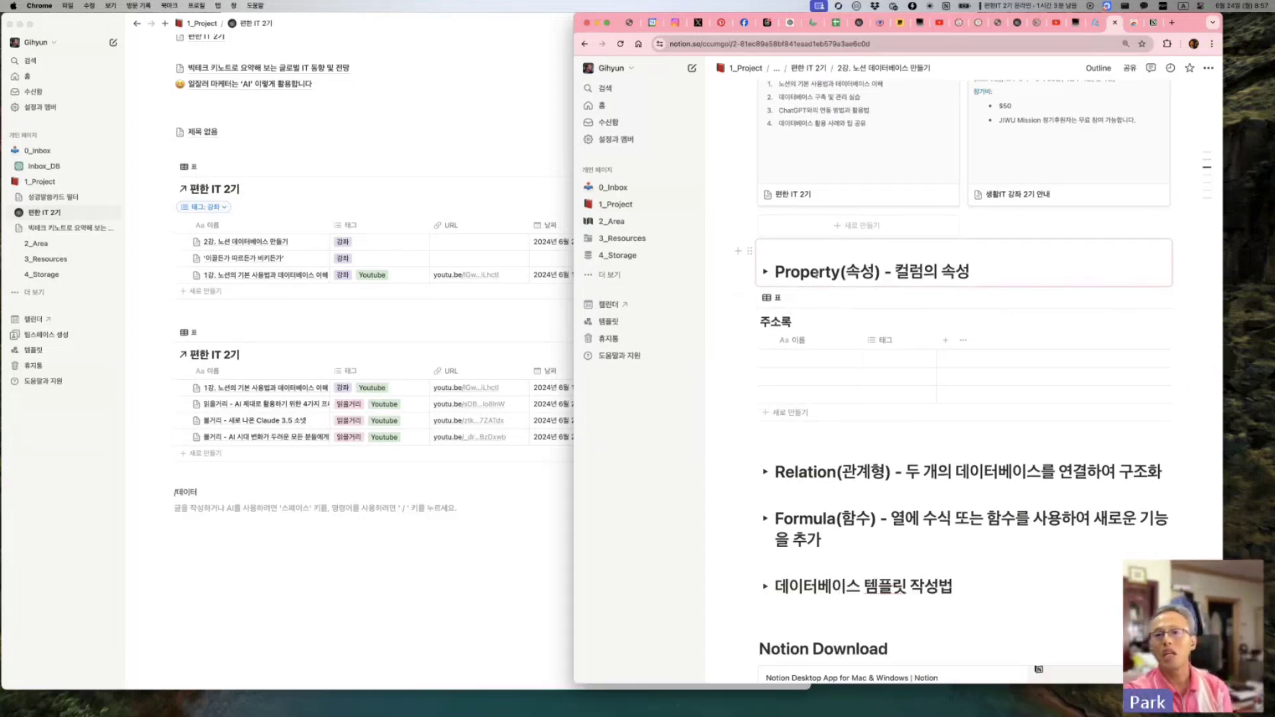
Step: Check the first table's columns in the Notion app and widen the browser window with the lesson page's Property(속성) section in view
click(359, 233)
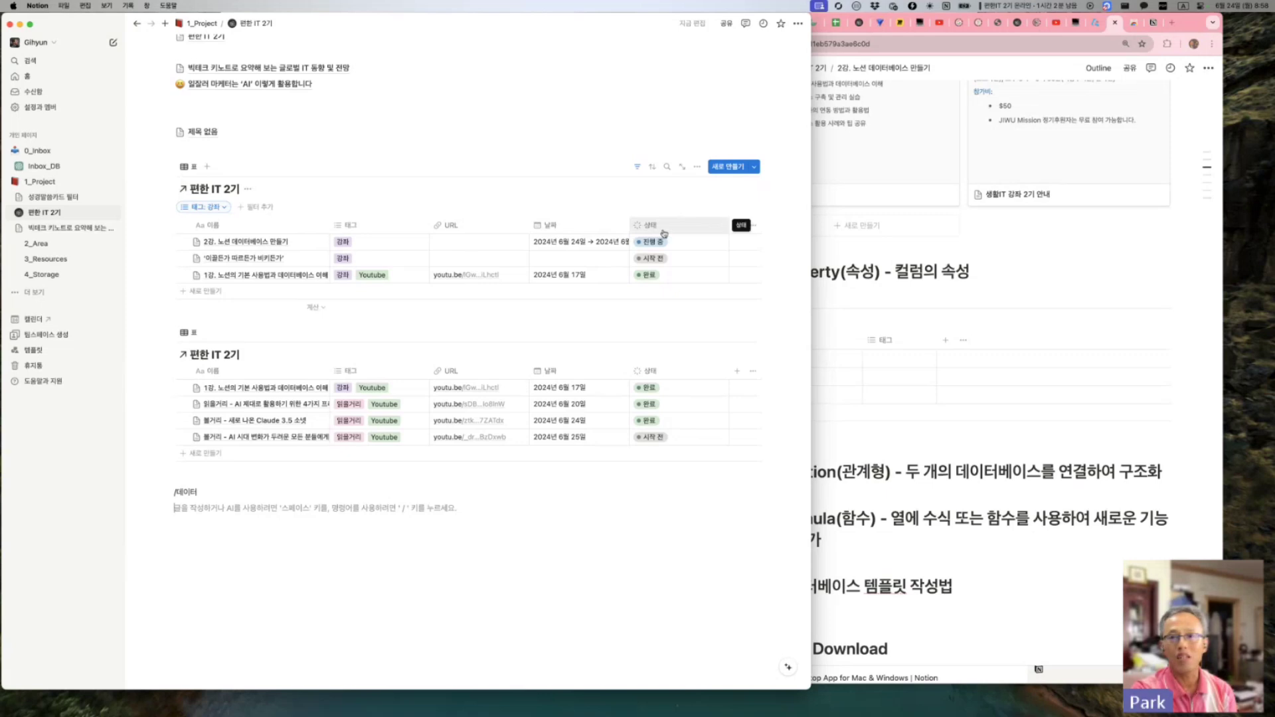
click(1004, 248)
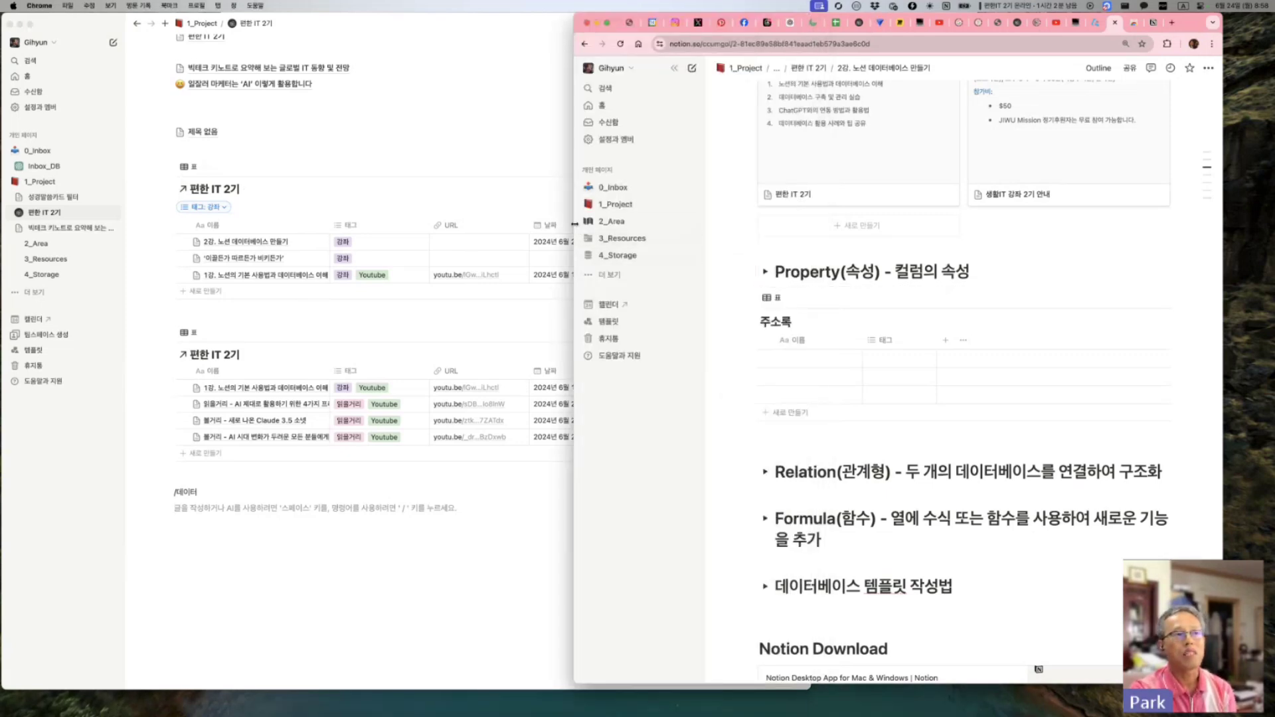
drag(557, 227, 93, 261)
scroll(437, 270, up, 3)
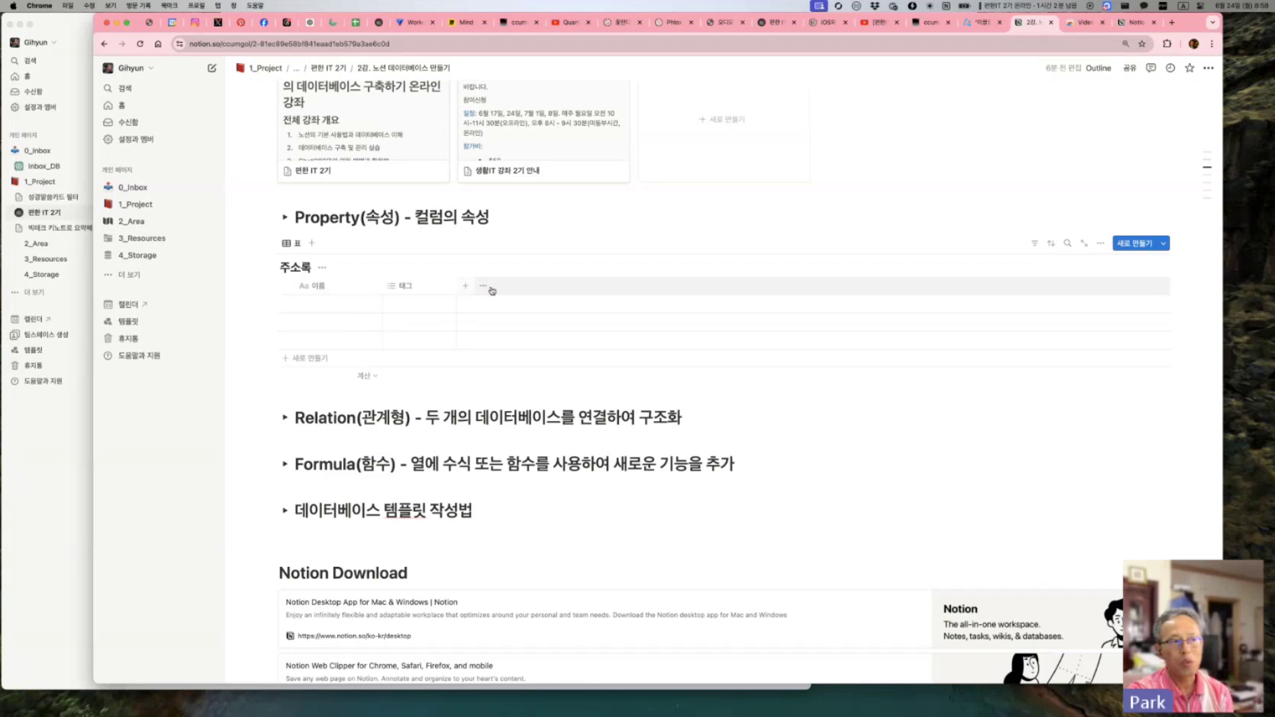
Step: Add a new property of type 선택 to the 주소록 table
click(467, 288)
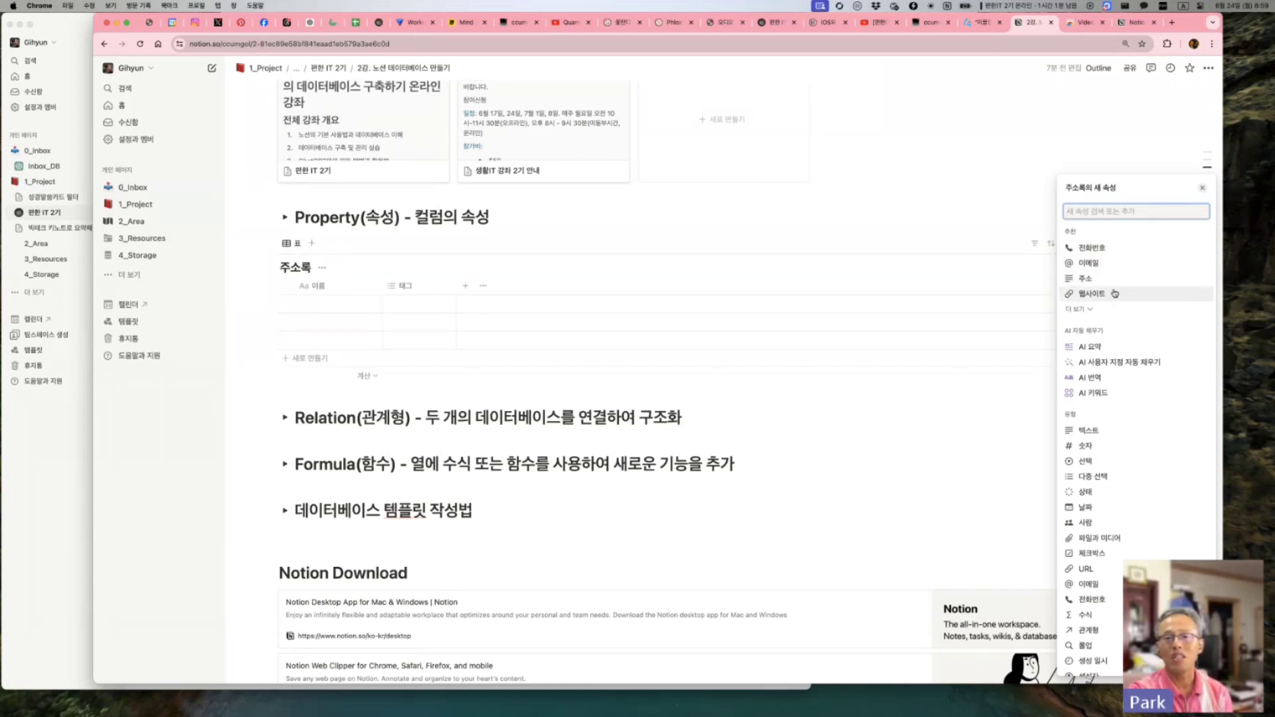
scroll(1087, 315, down, 5)
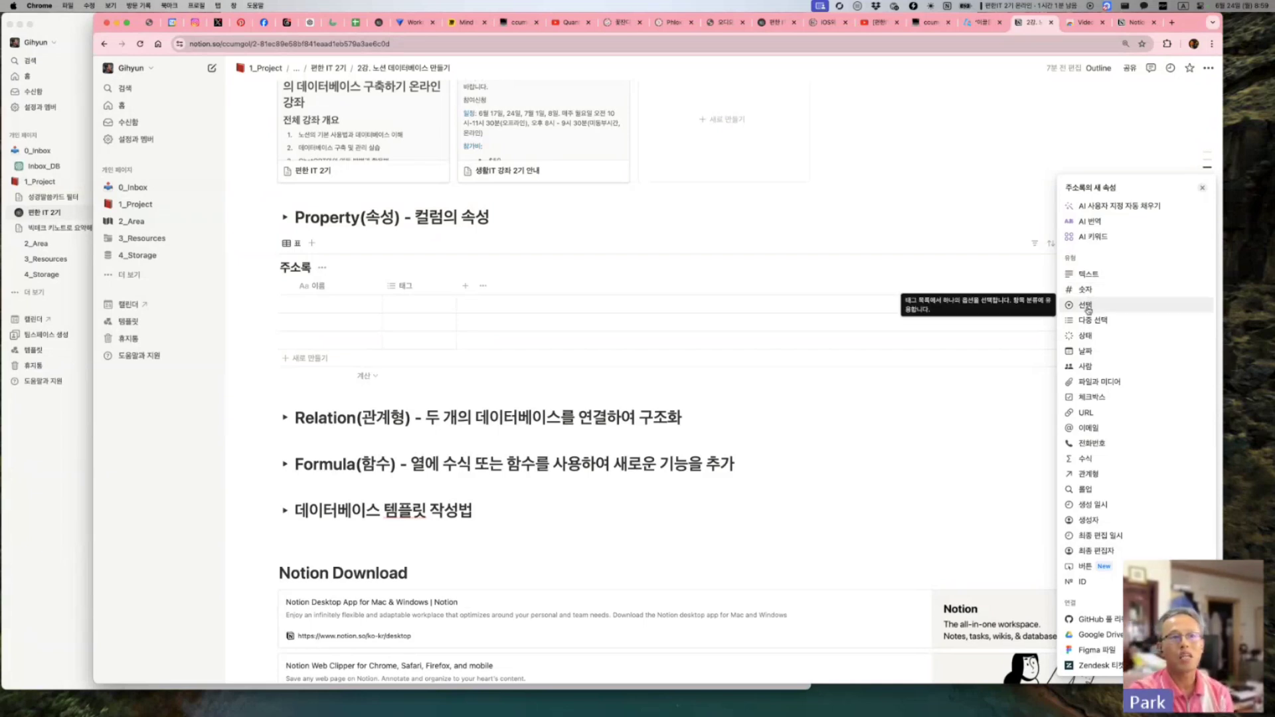
click(1086, 305)
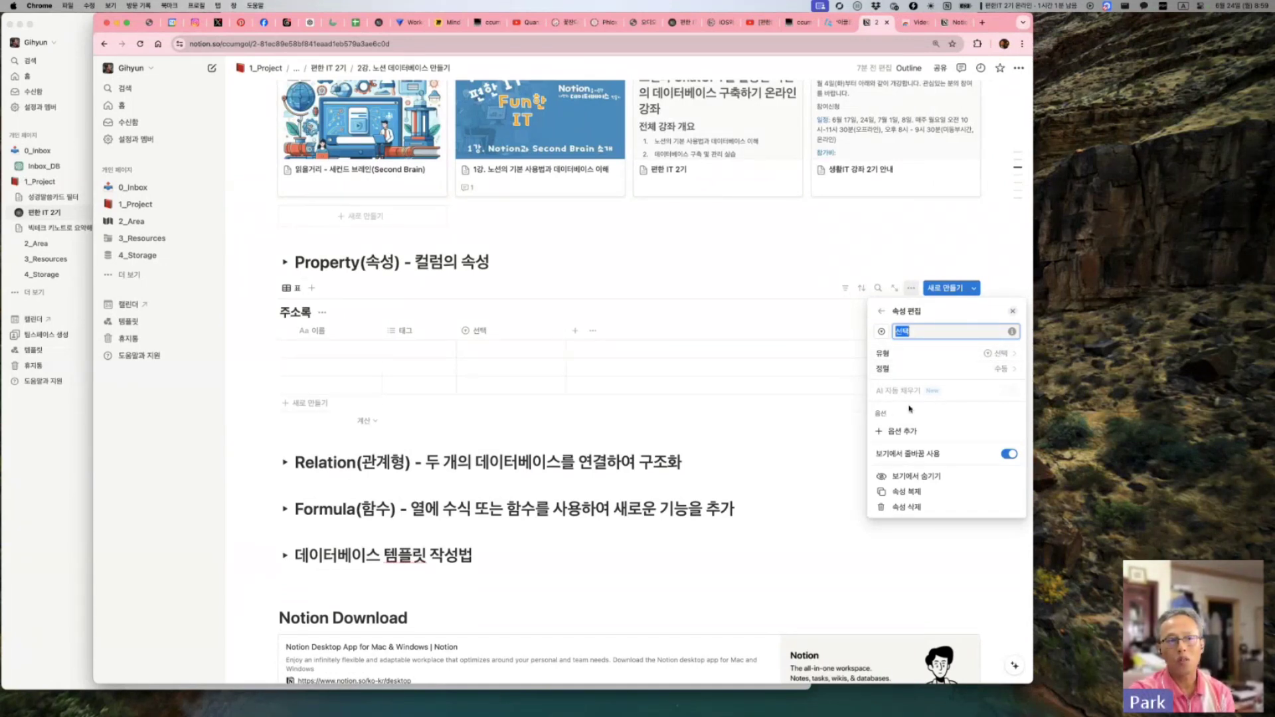
Step: Create the options 세대주, 아내 and 남편 for the 선택 property
click(905, 433)
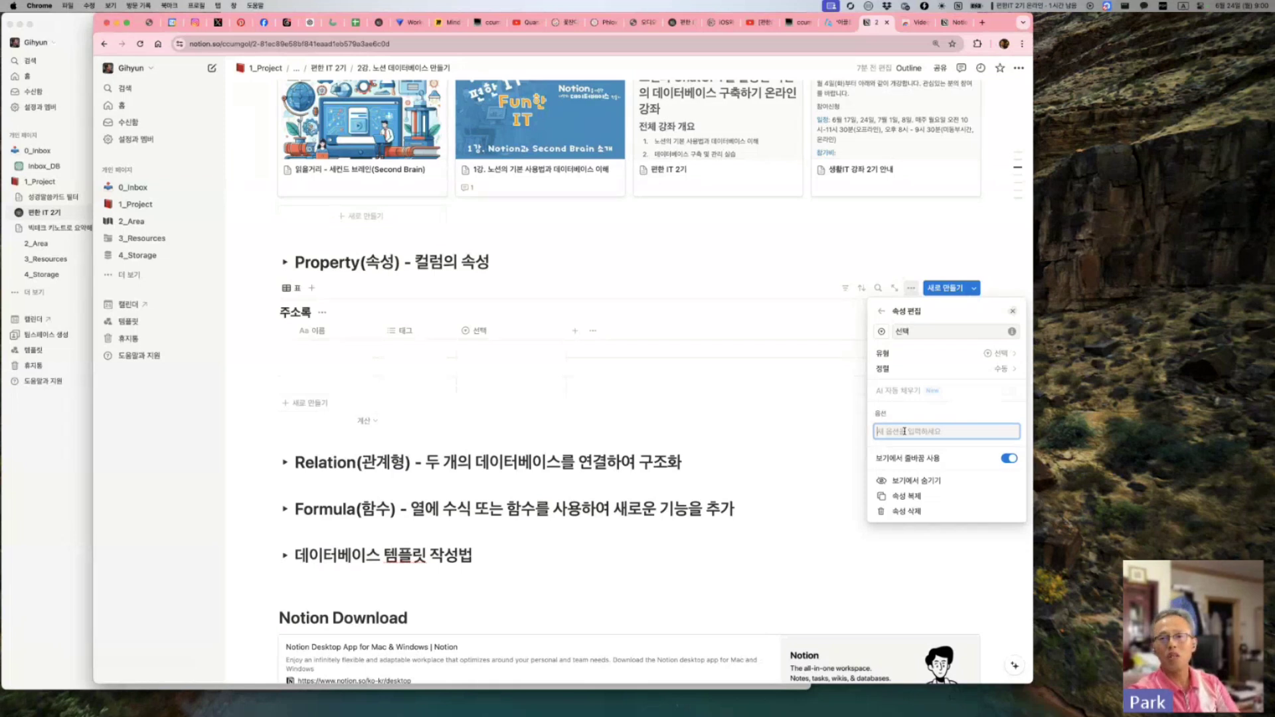
text(세대주)
key(Return)
text(애내)
key(Return)
text(남피)
key(Return)
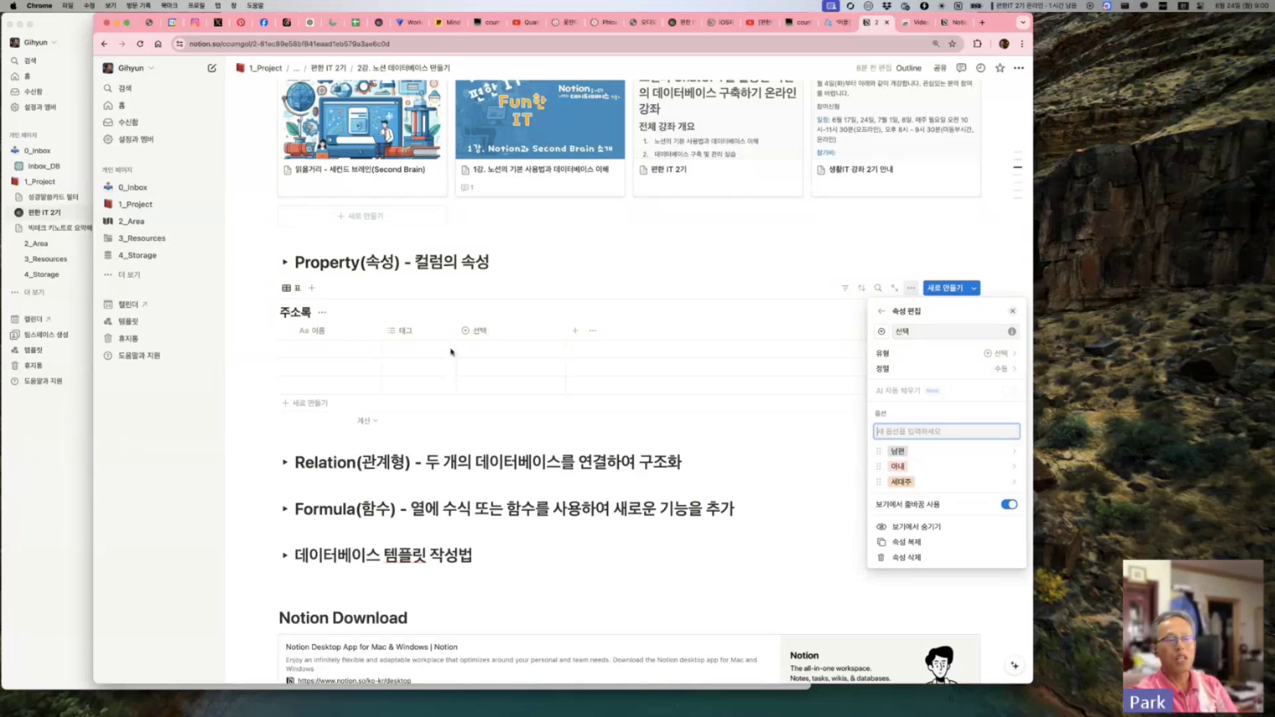
Step: Set the first row's 선택 value to 세대주, and change it to 남편
click(512, 358)
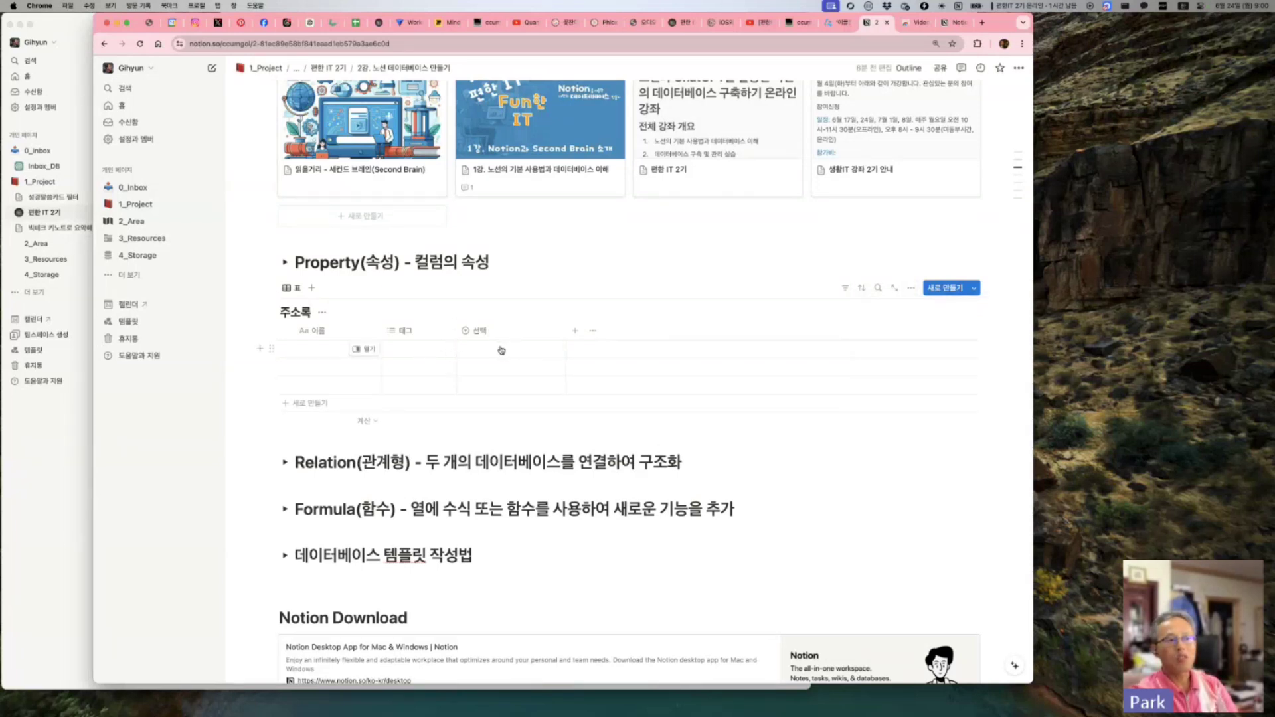
click(501, 350)
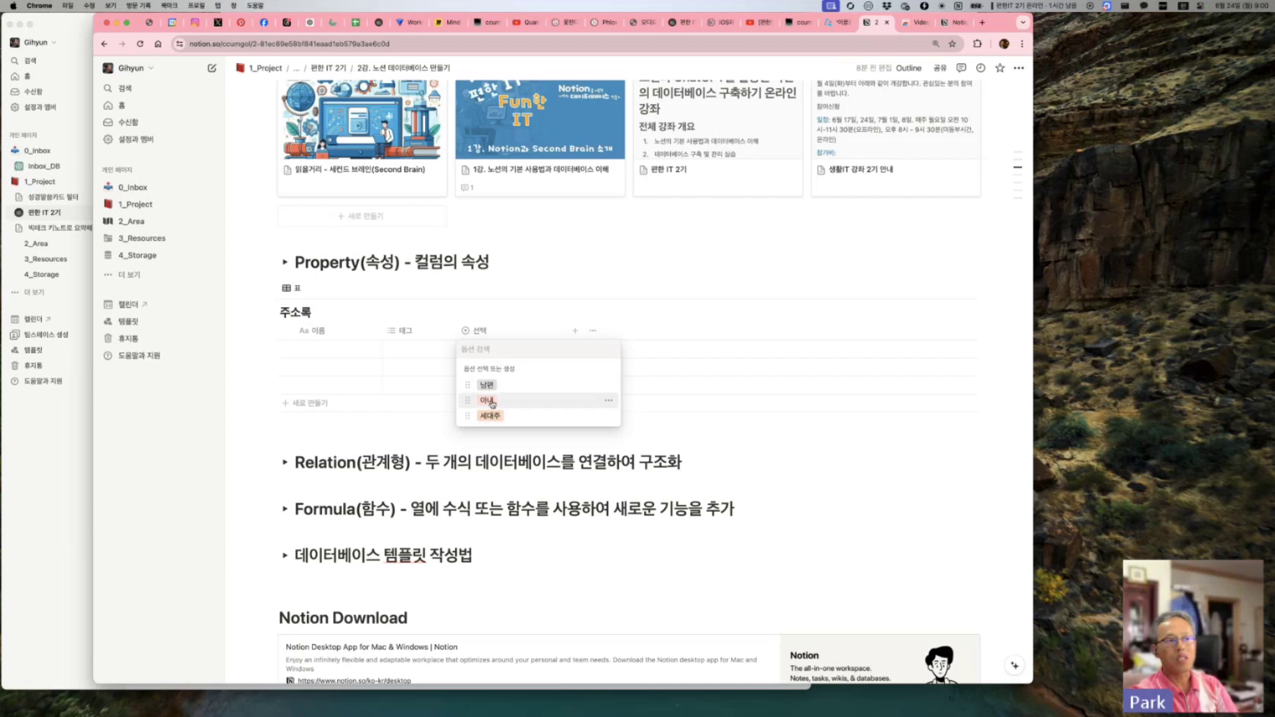
click(496, 418)
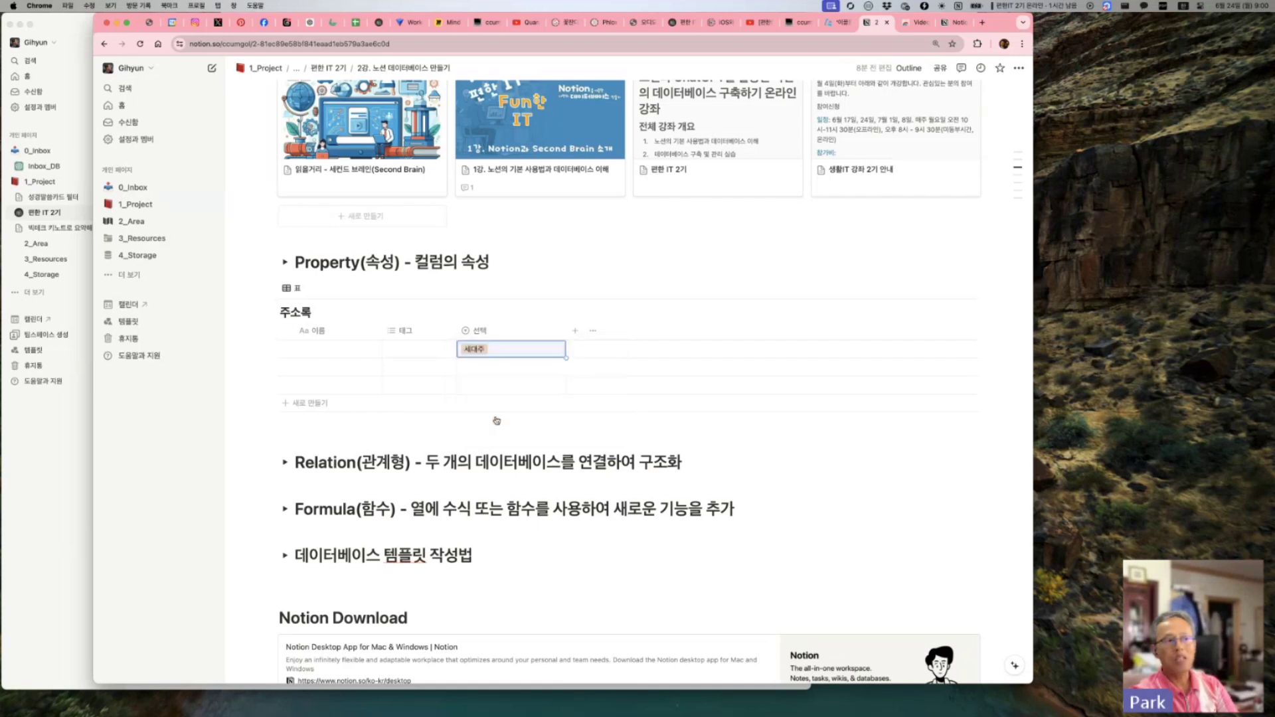
click(505, 349)
click(494, 387)
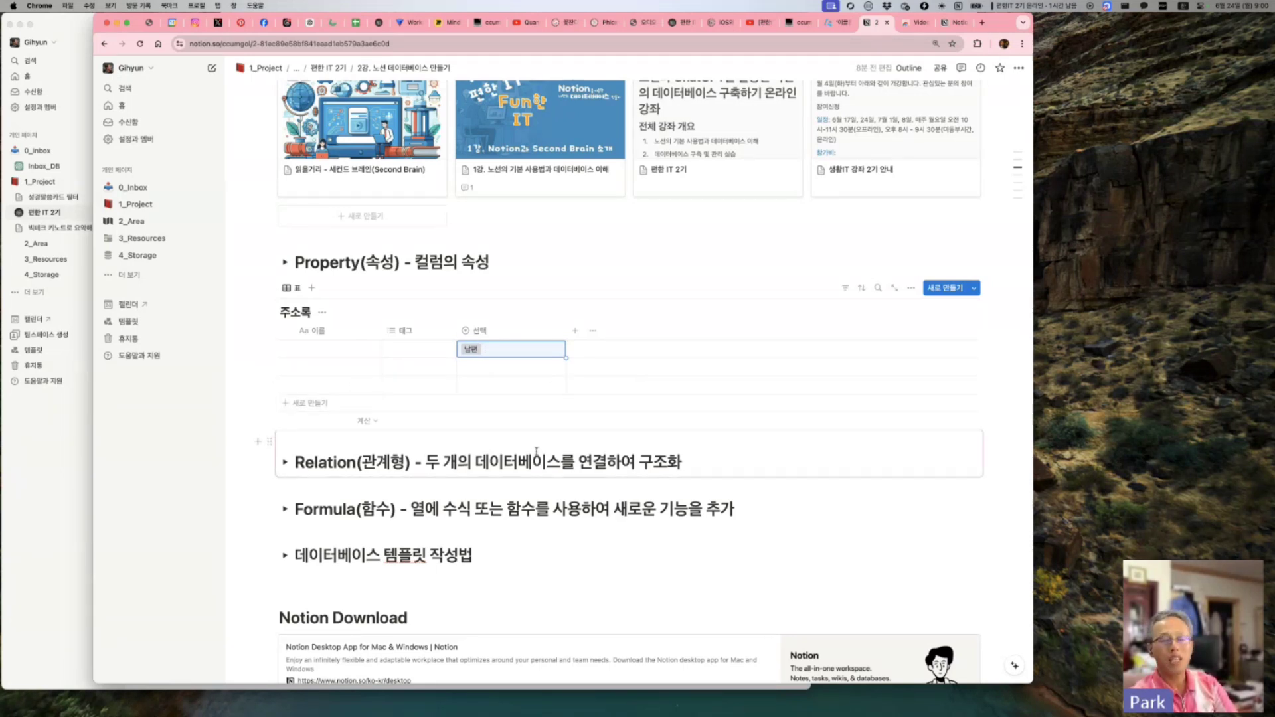
Step: Change the 선택 property's type to 다중 선택
click(497, 332)
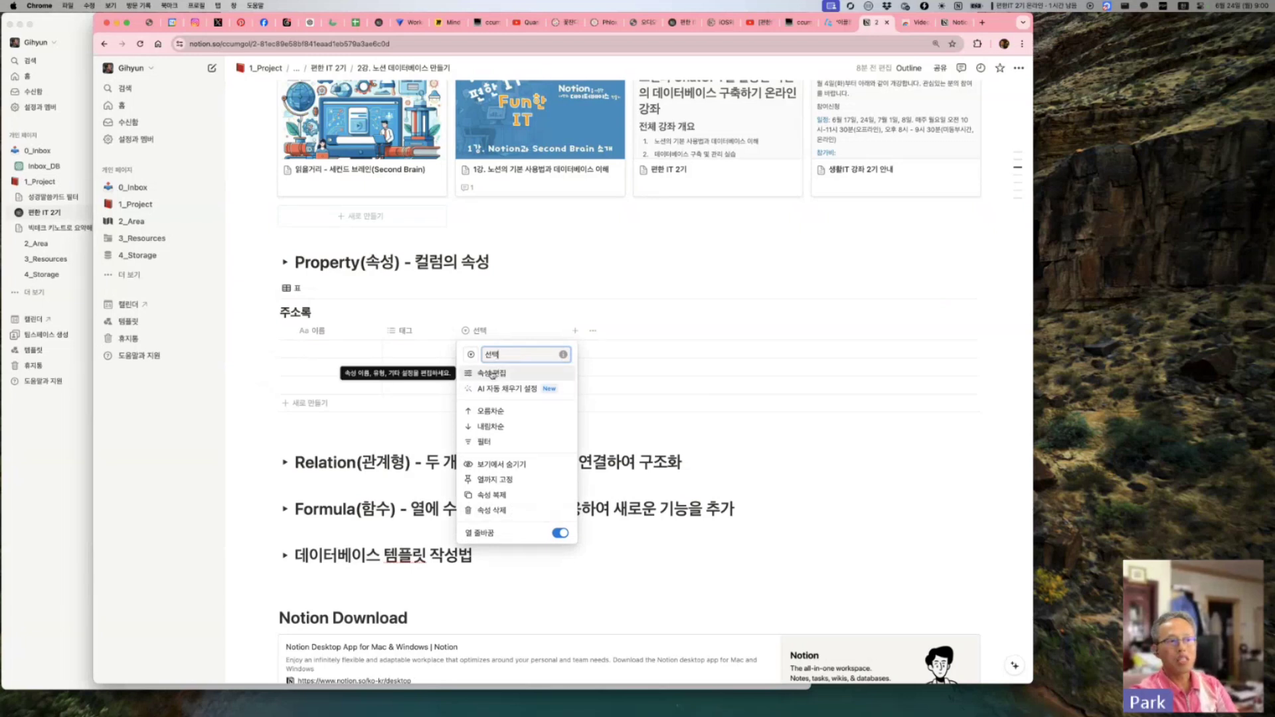
click(492, 374)
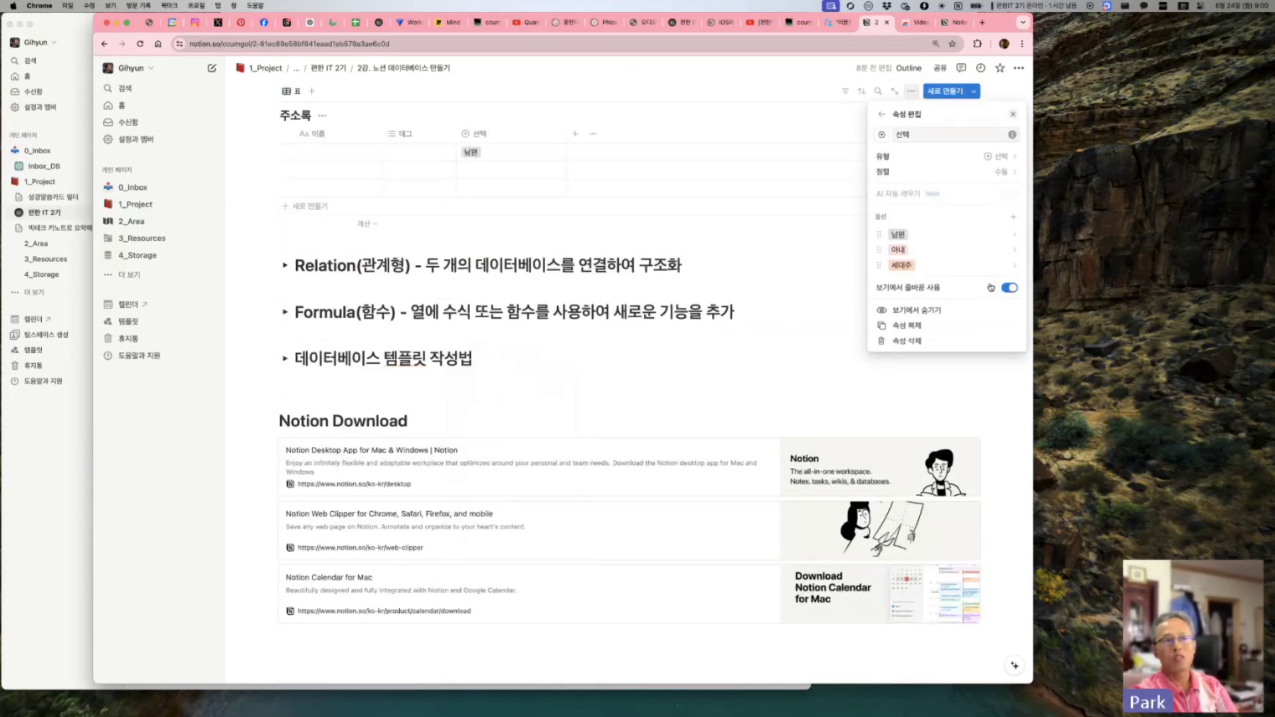
click(1001, 159)
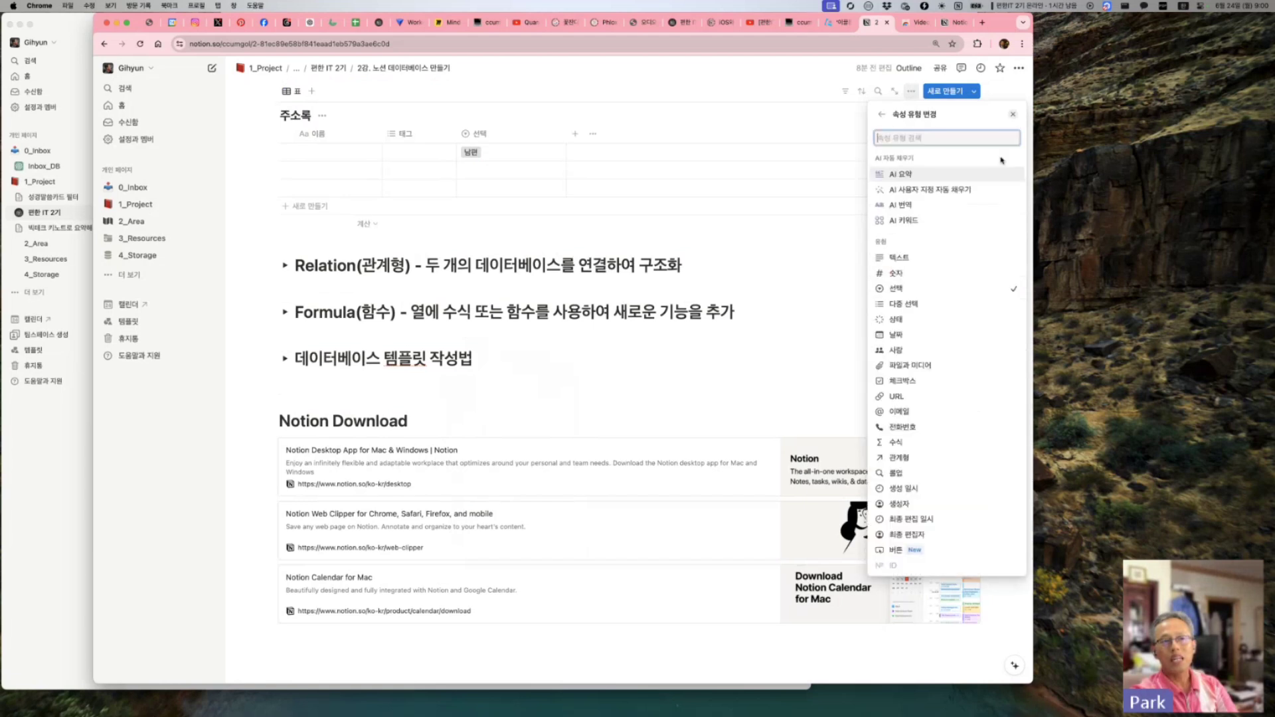
click(910, 304)
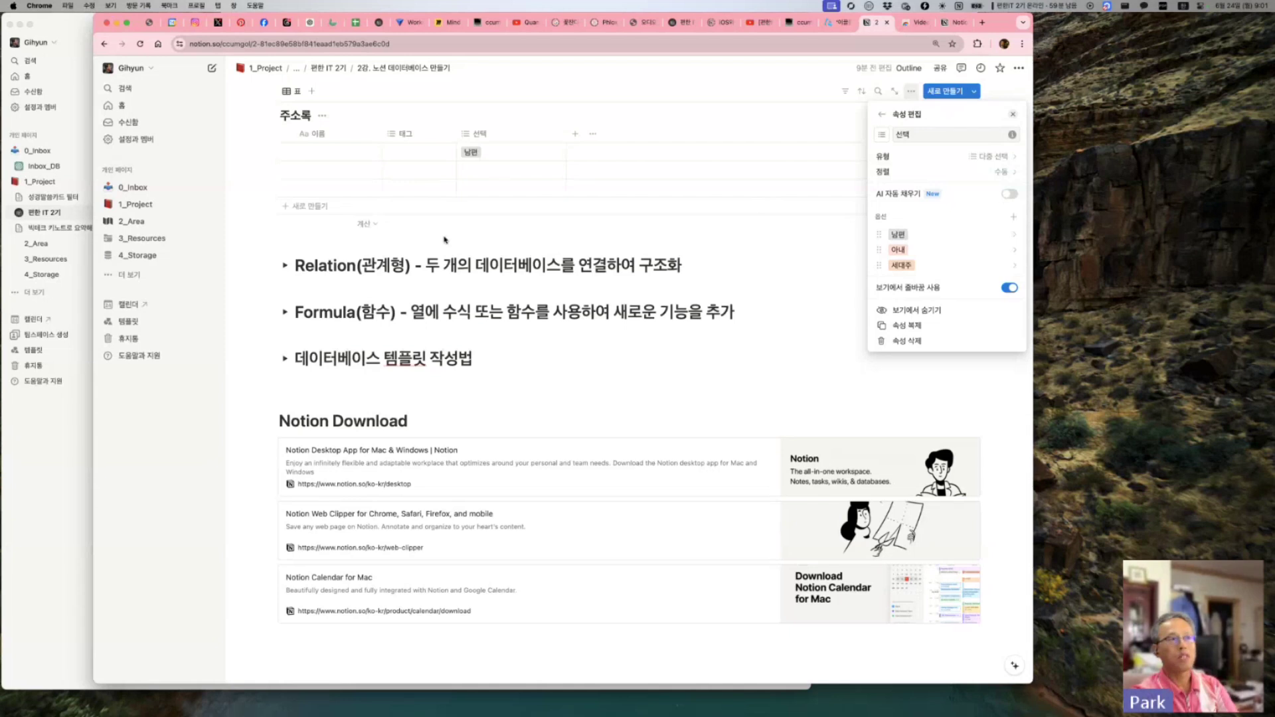
Step: Add 아내 and the new options 아들 and 딸 to the first row's 선택 cell, alongside 남편
click(489, 157)
click(489, 157)
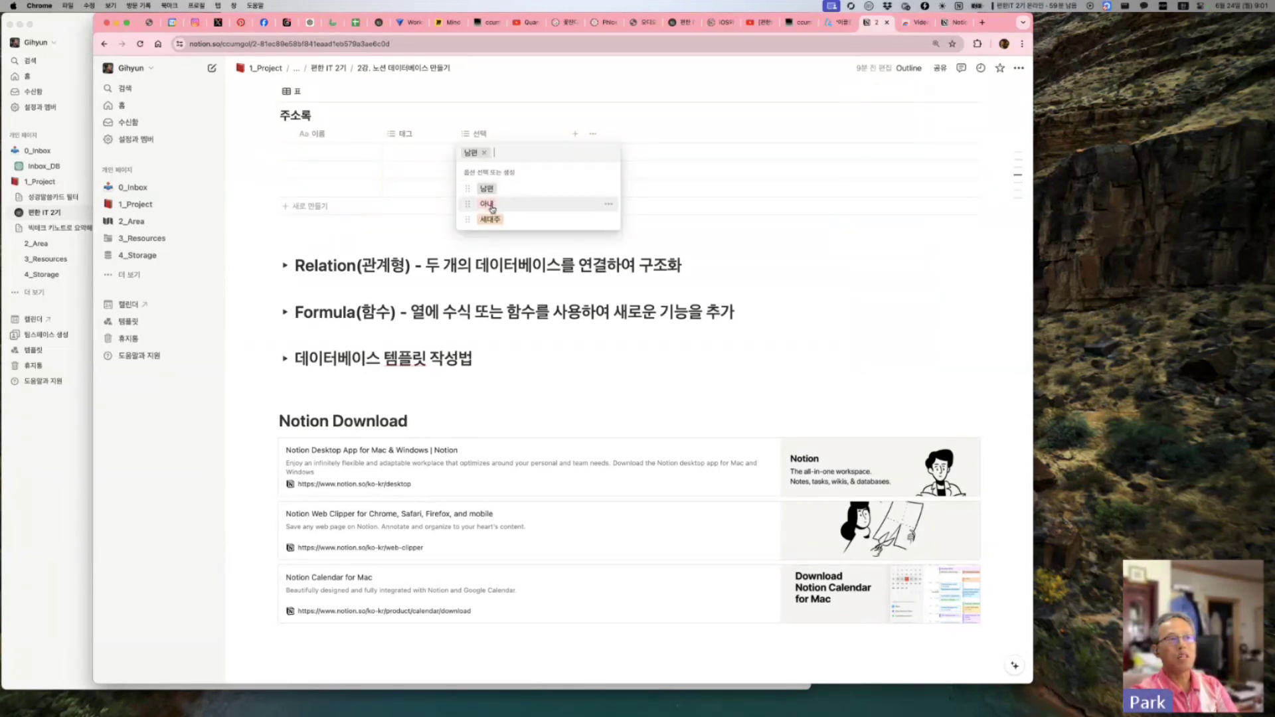
click(487, 204)
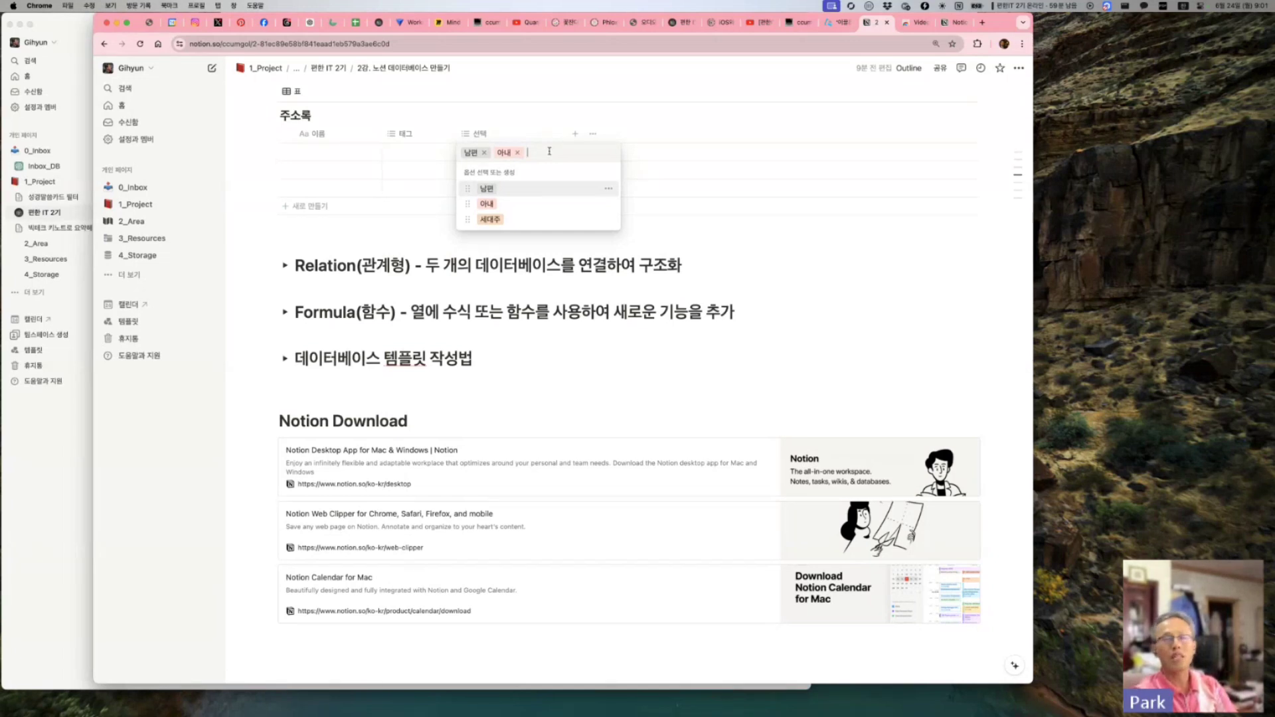
text(아들)
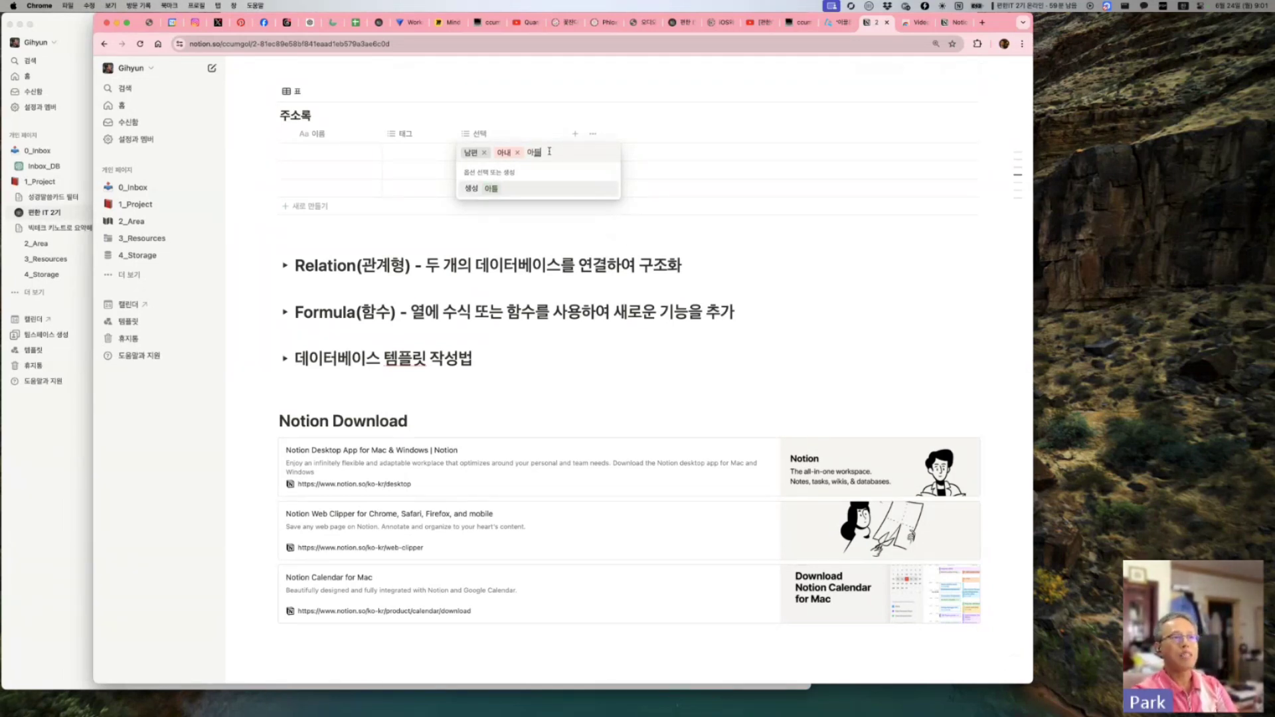
key(Return)
text(딸)
key(Return)
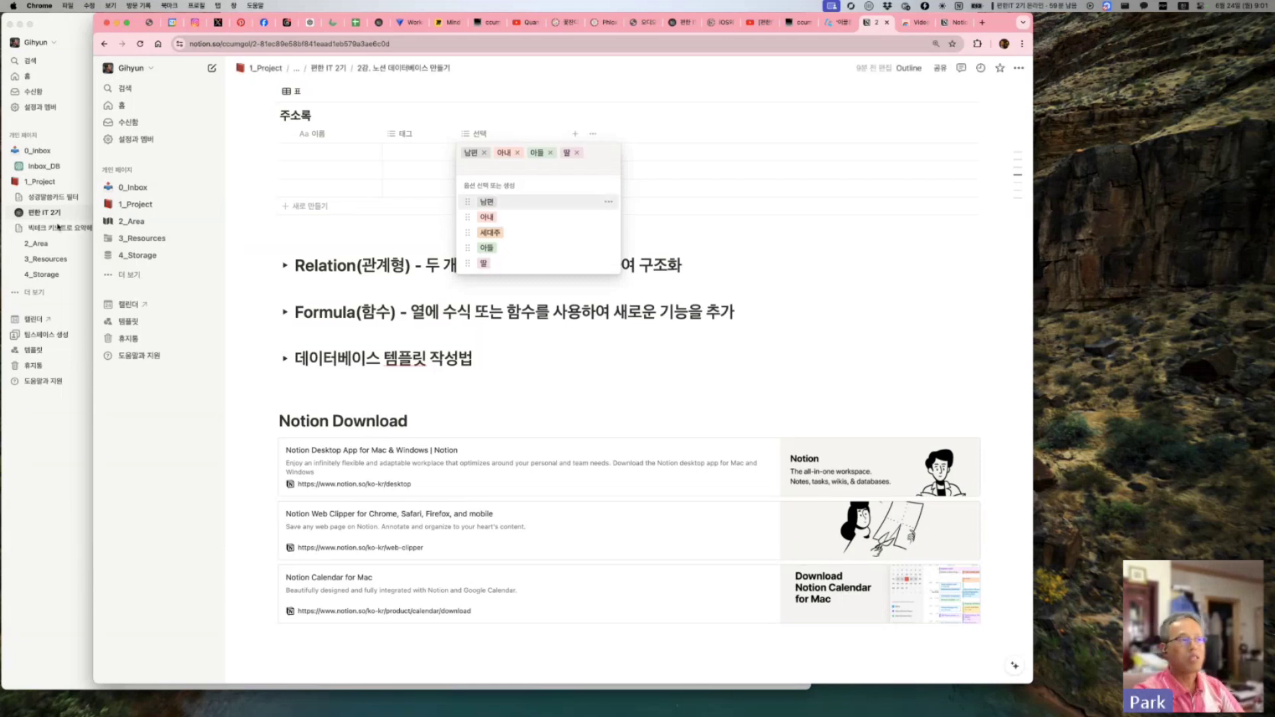
Step: Switch to the Notion app and add a new 데이터베이스 tag to the '2강. 노션 데이터베이스 만들기' row
click(49, 436)
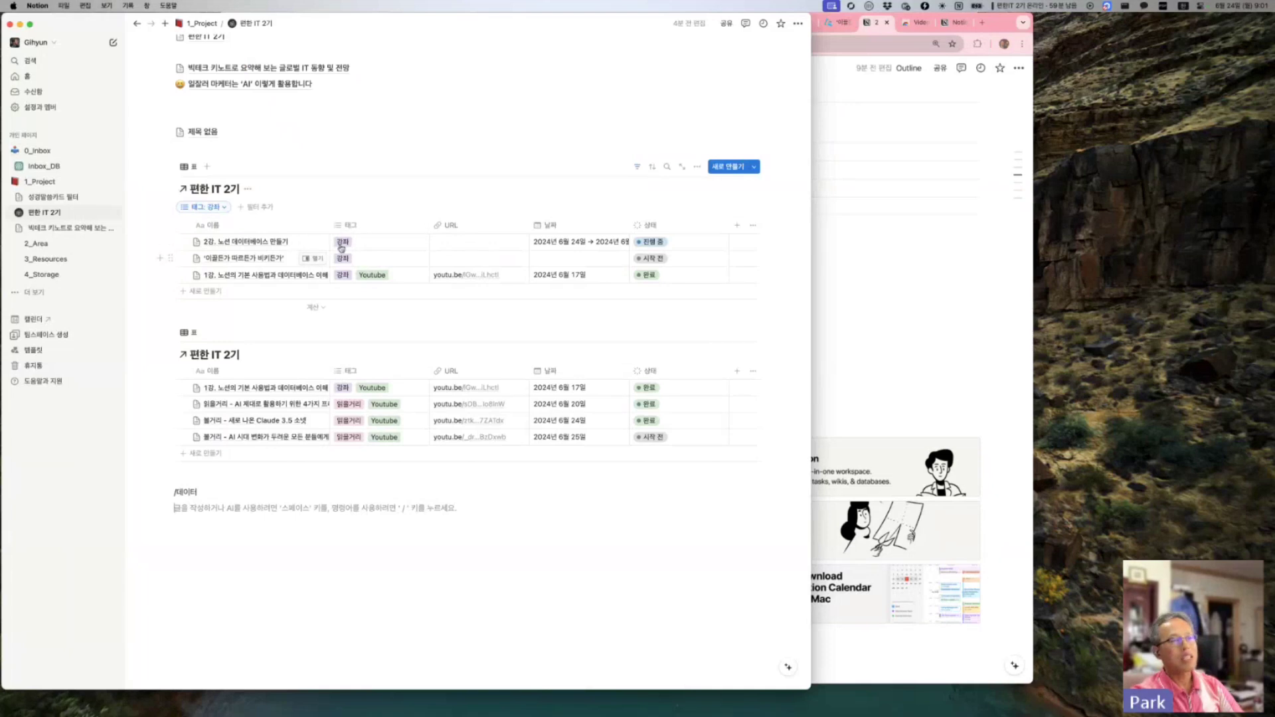
click(366, 245)
text(데이터베이스)
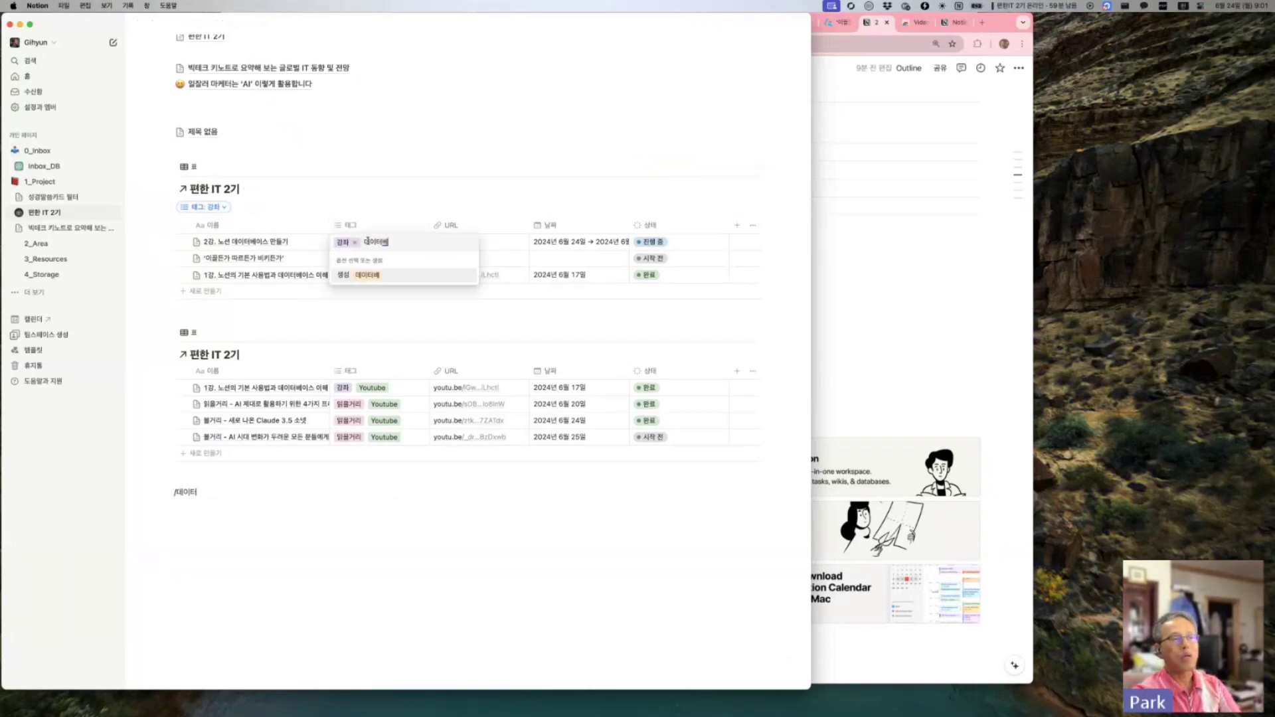
key(Return)
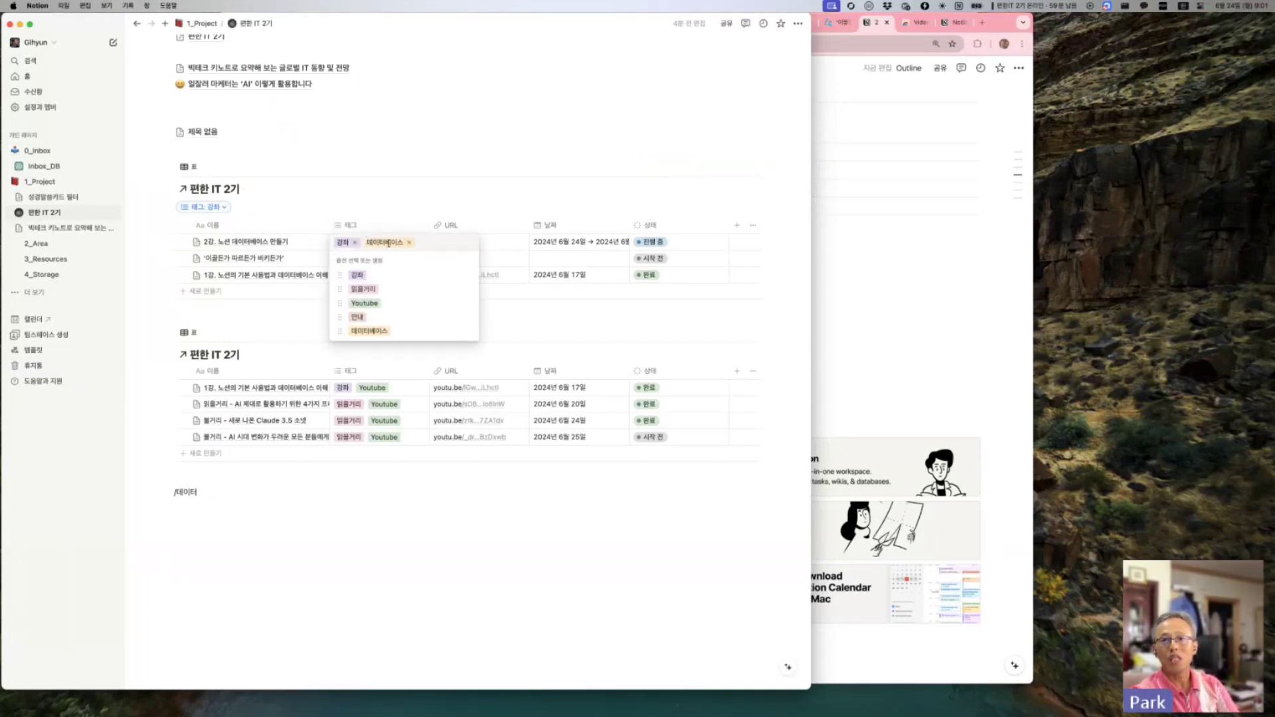
Step: Return to the 주소록 table in Chrome, close the first row's option list and add a 사람 property
key(super+Tab)
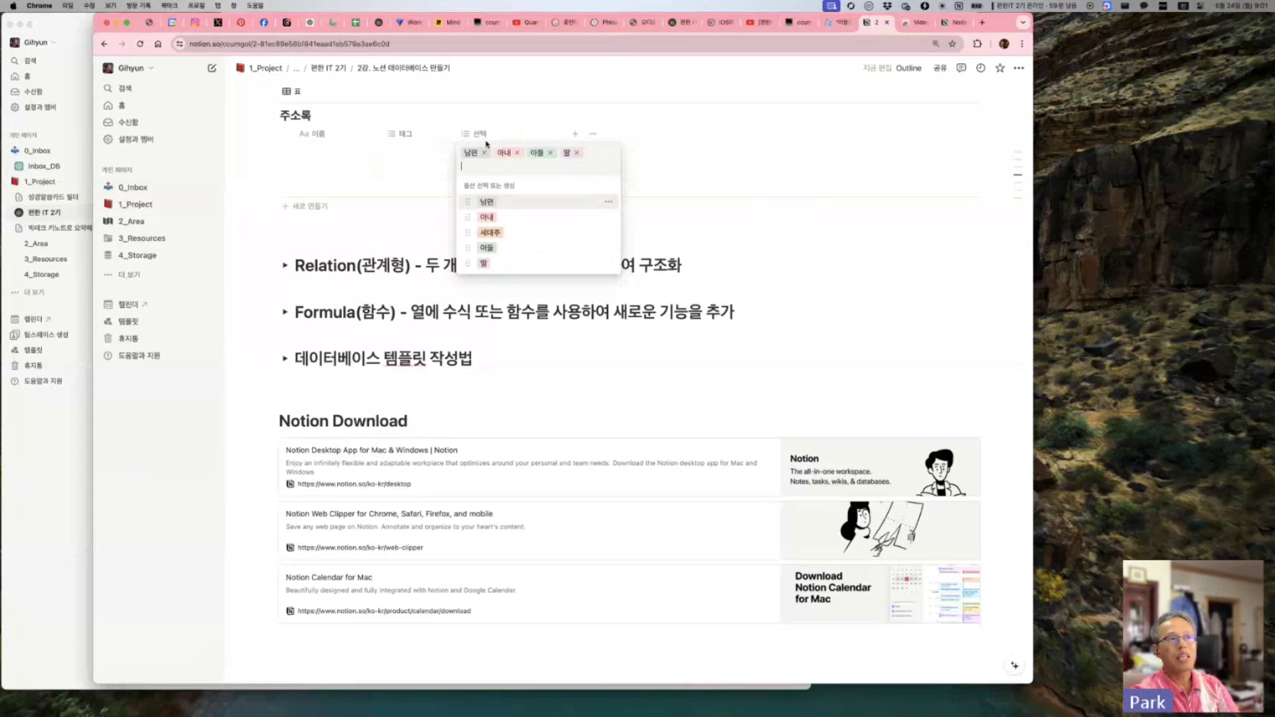
key(Escape)
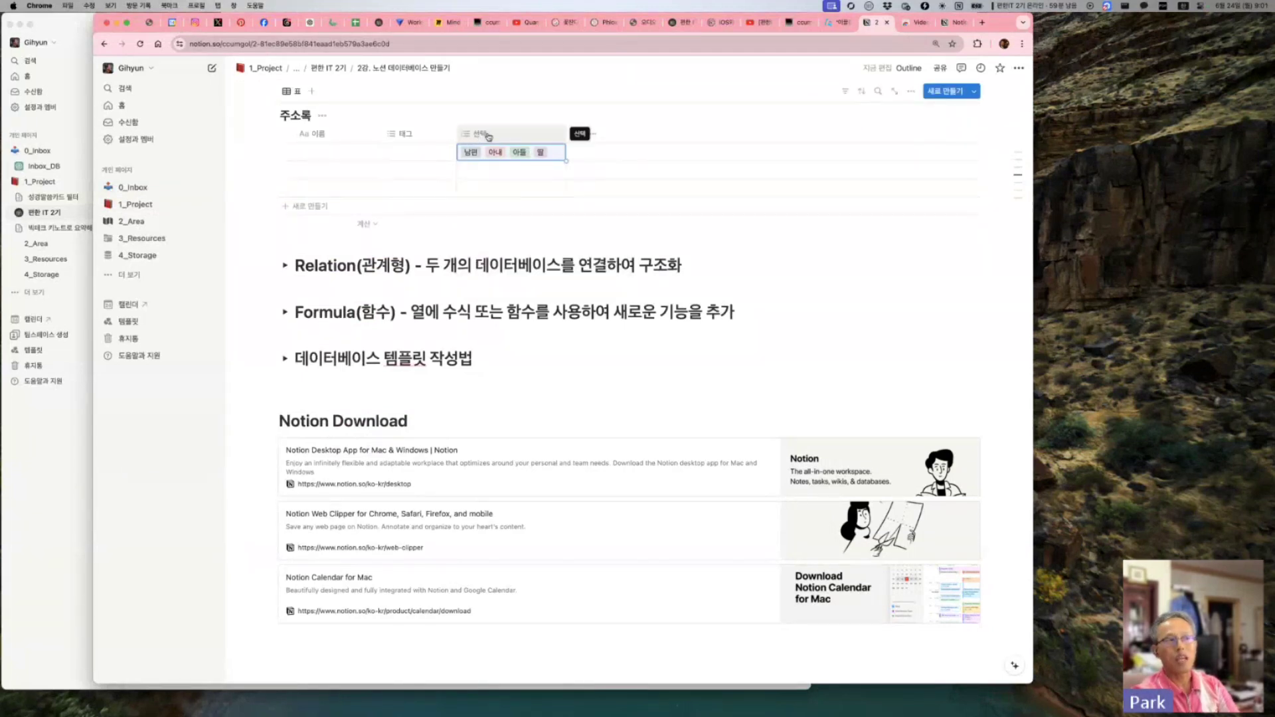
click(576, 133)
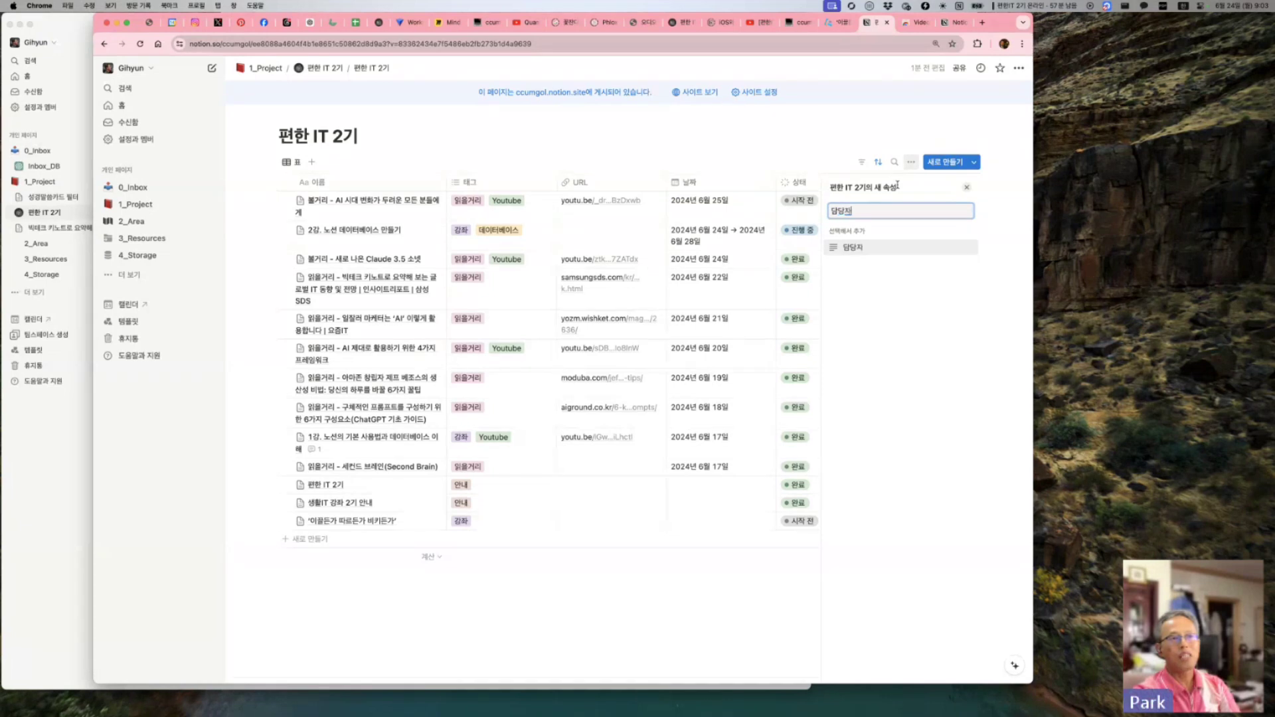
Step: Add a 담당자 property to the 편한 IT 2기 database and set its type to 사람
key(Return)
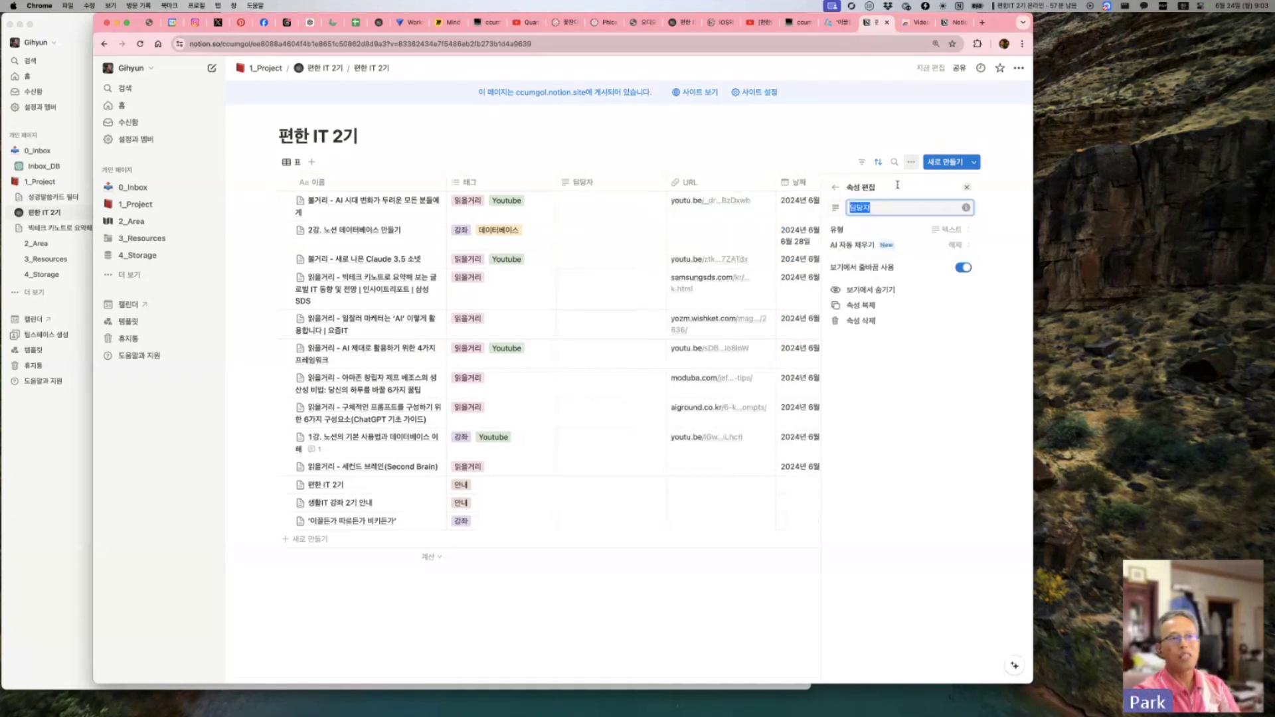
click(943, 229)
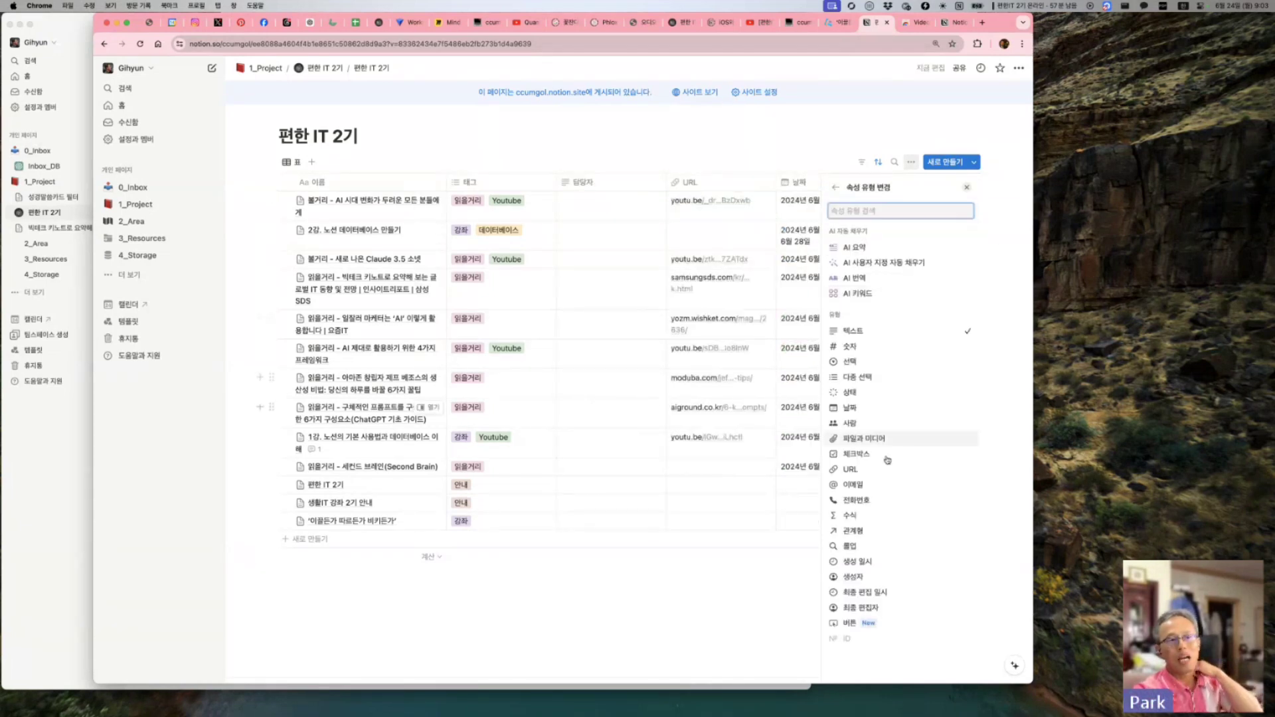
click(861, 423)
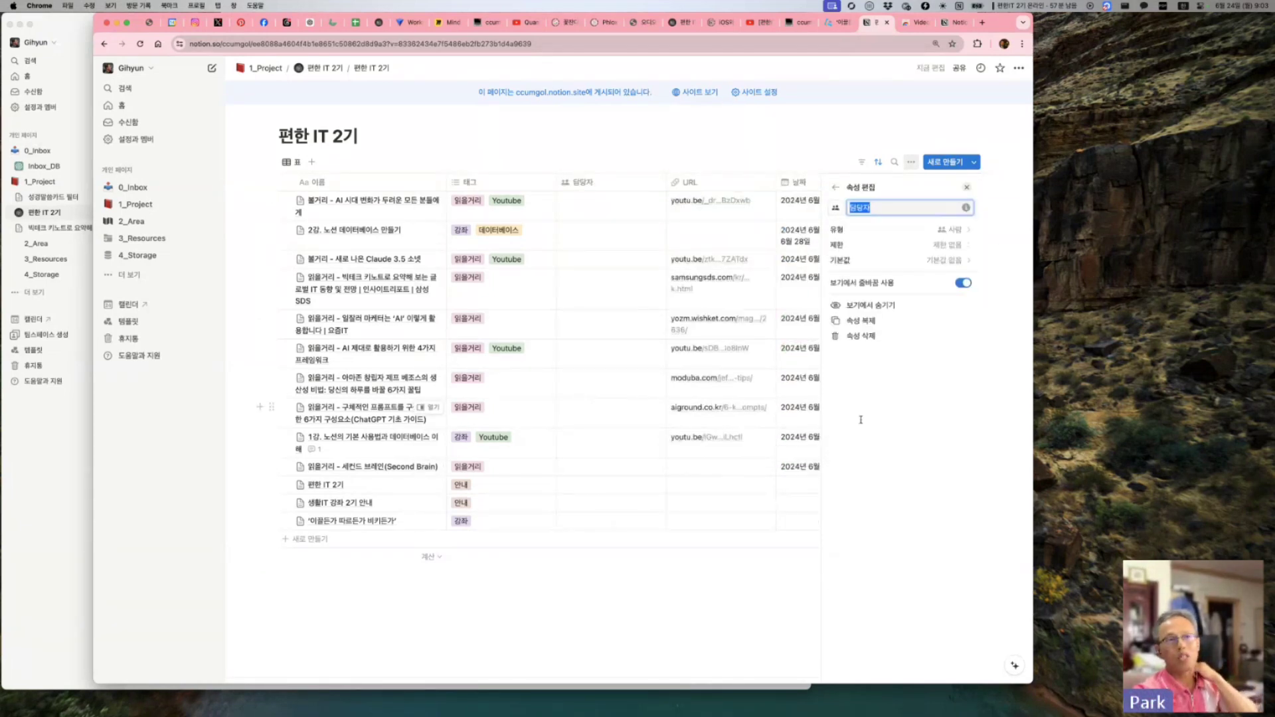
key(Escape)
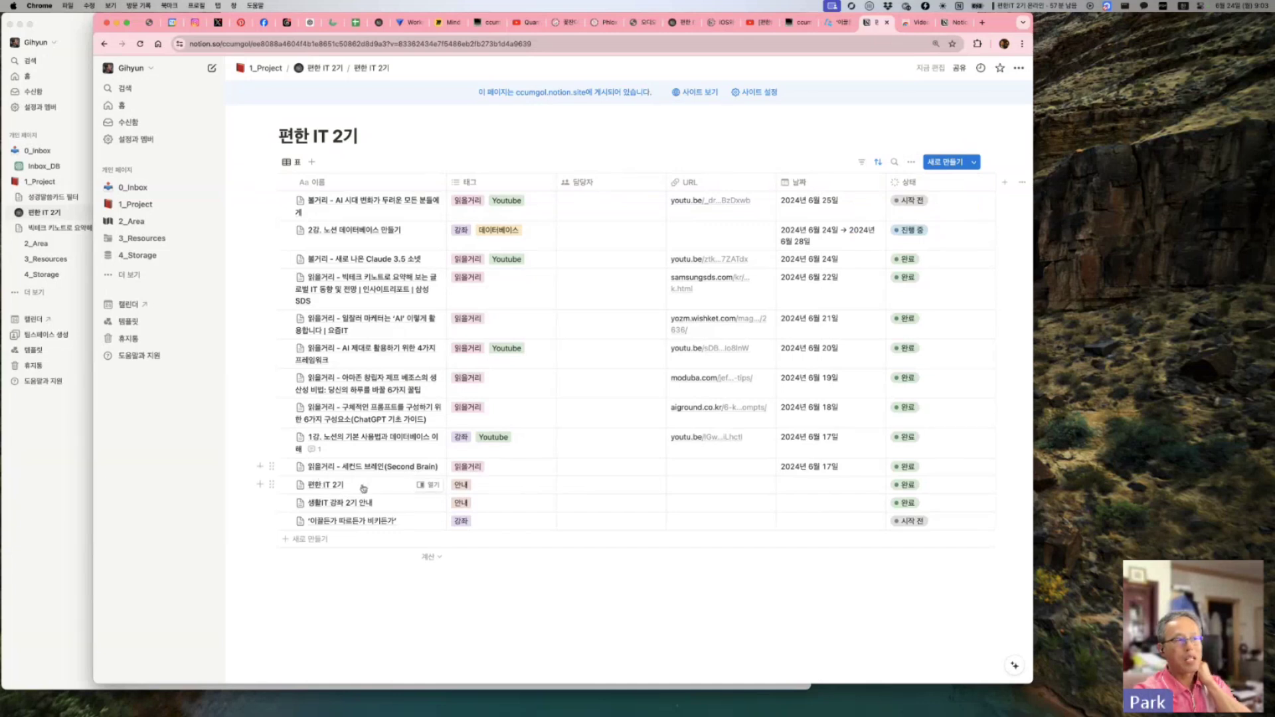
Step: Assign one member as 담당자 of the 1강 row and another to the '구체적인 프롬프트' and '아마존 창립자' rows
click(604, 442)
click(594, 604)
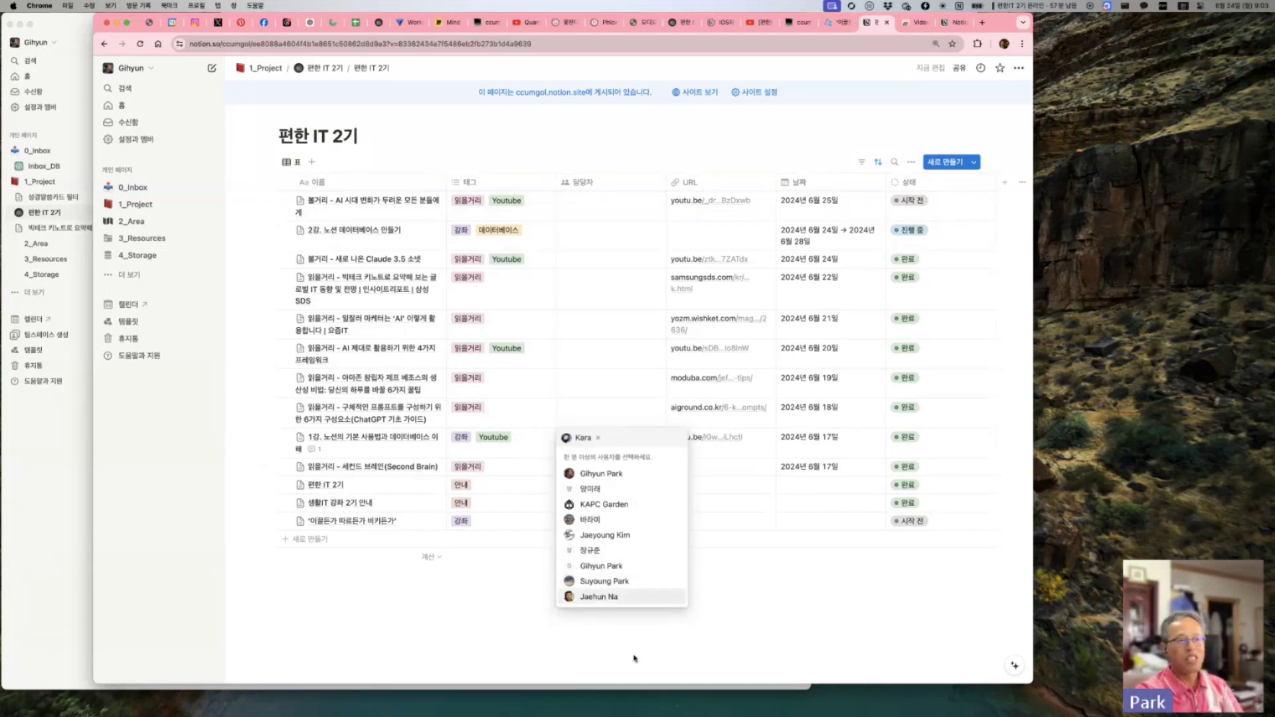
click(634, 657)
click(626, 487)
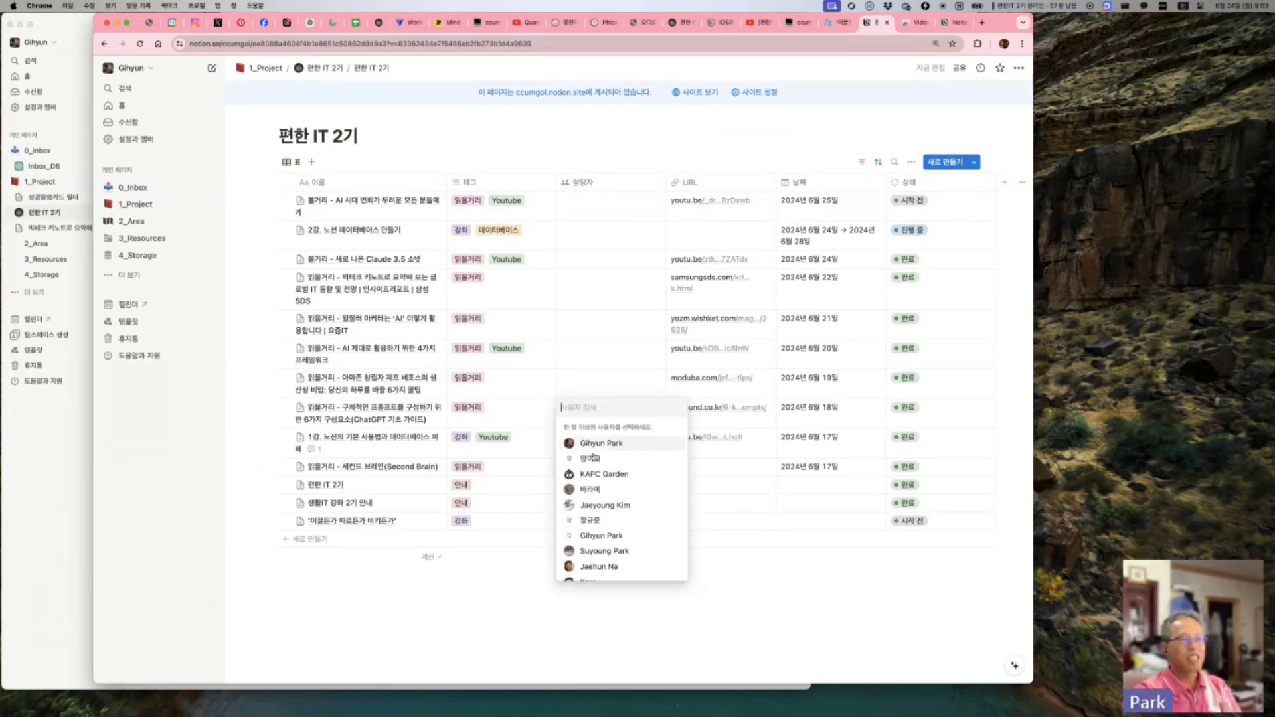
click(599, 560)
click(614, 648)
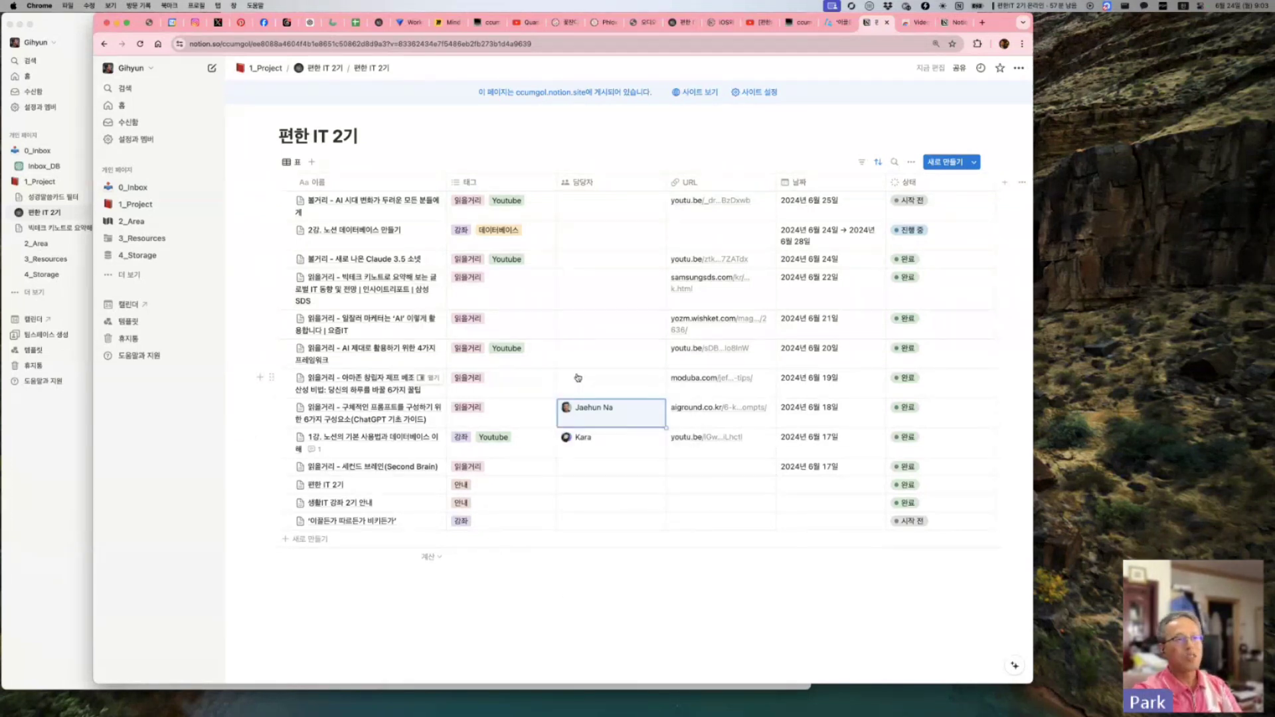
key(Up)
key(ctrl+v)
click(605, 581)
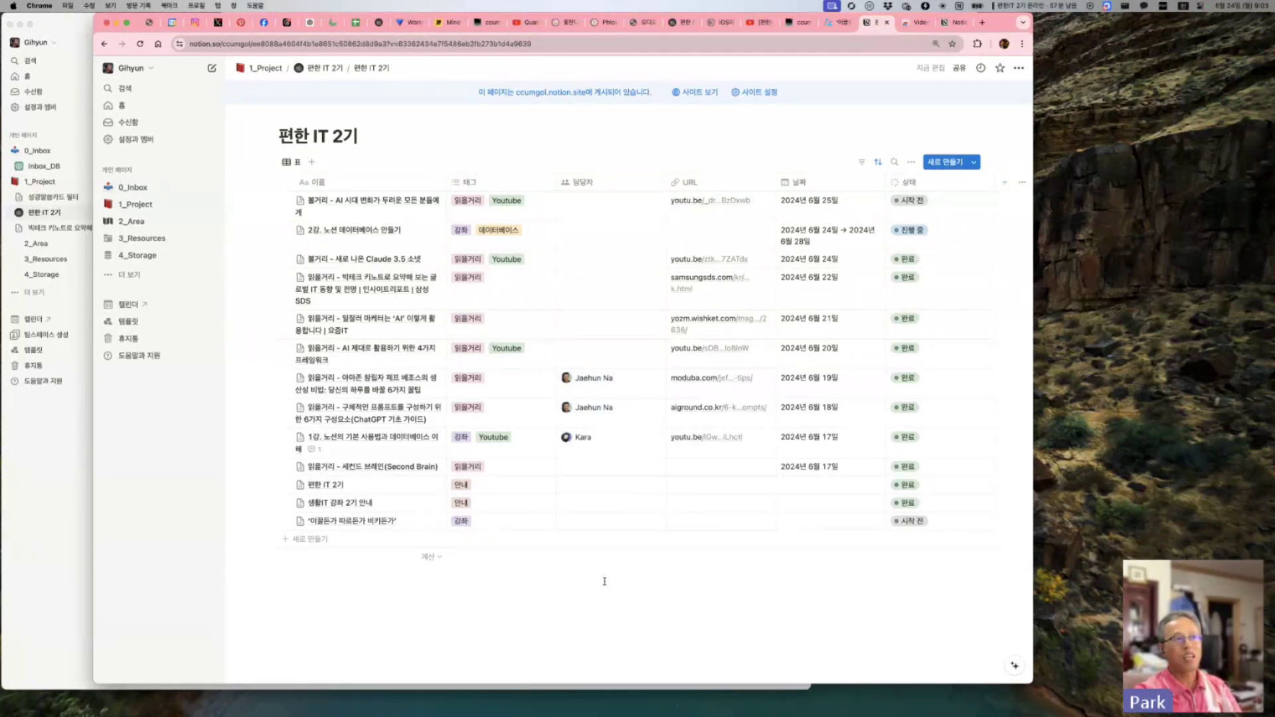
Step: Add a filter on the 담당자 property to the 편한 IT 2기 table, leaving no person selected
click(861, 162)
click(817, 253)
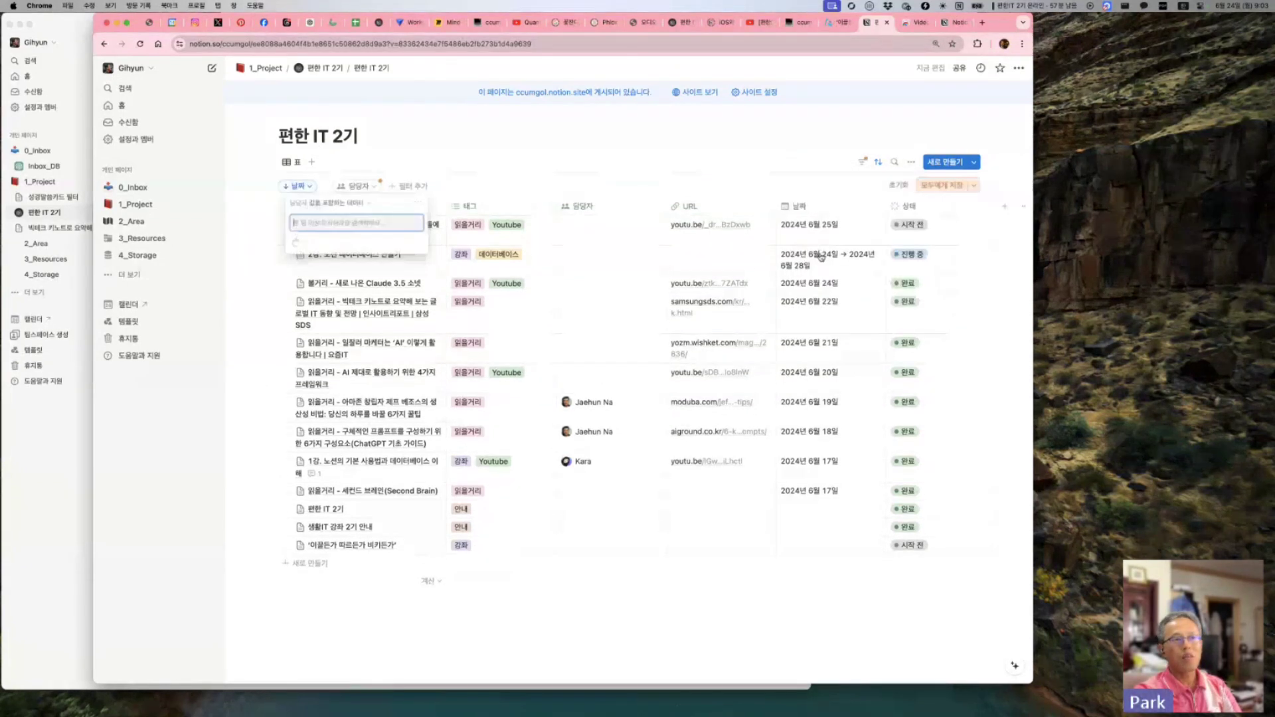
click(327, 382)
click(603, 521)
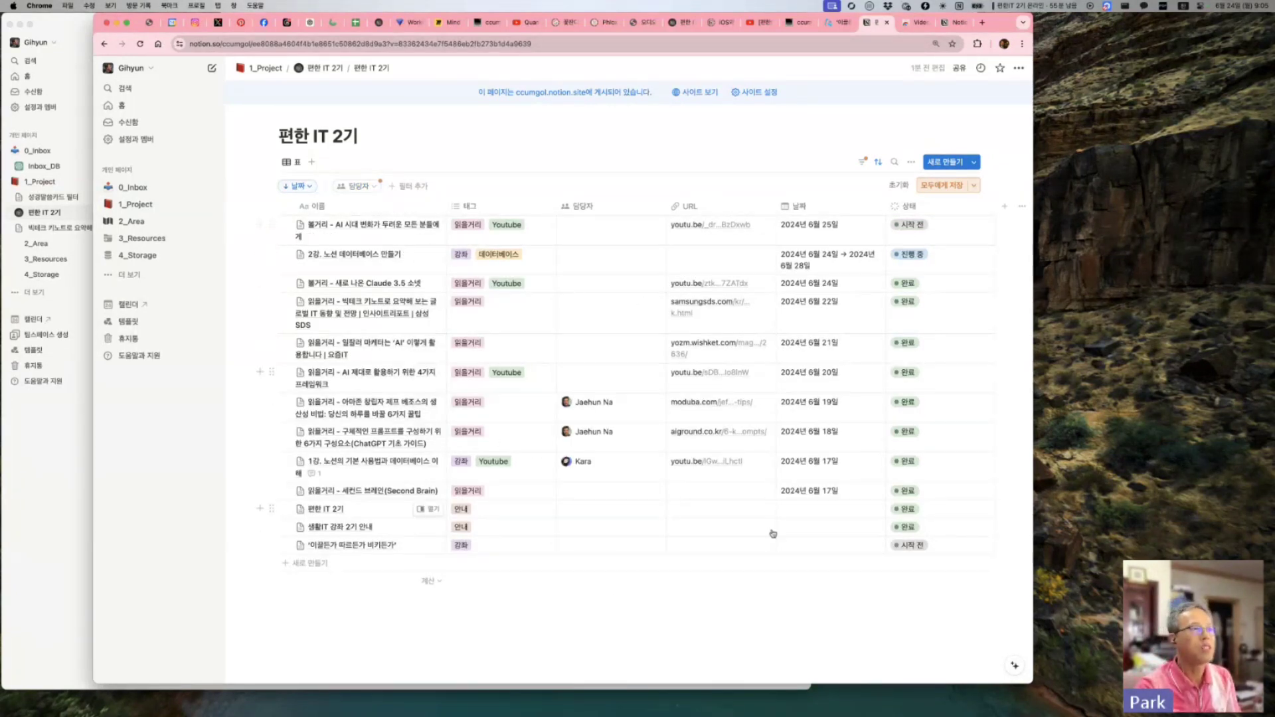
Step: Open the '2강. 노션 데이터베이스 만들기' page and add a 체크박스 property to its 주소록 table
click(429, 255)
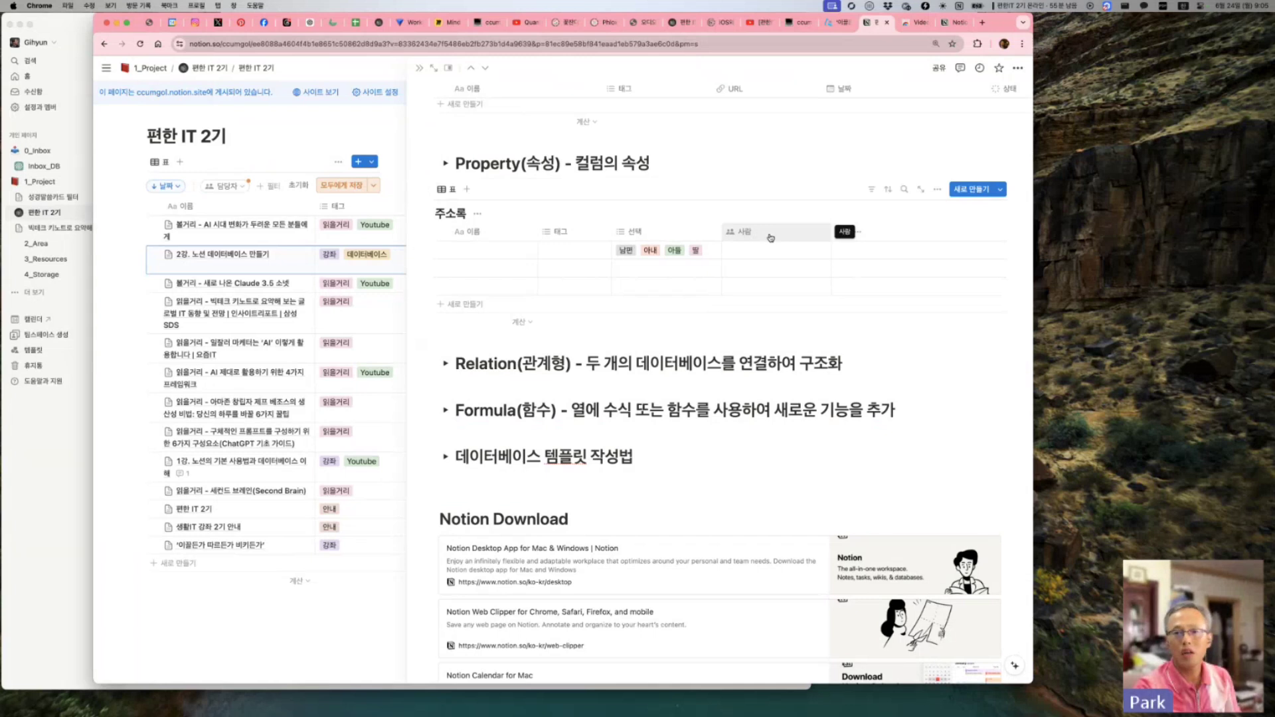
click(841, 234)
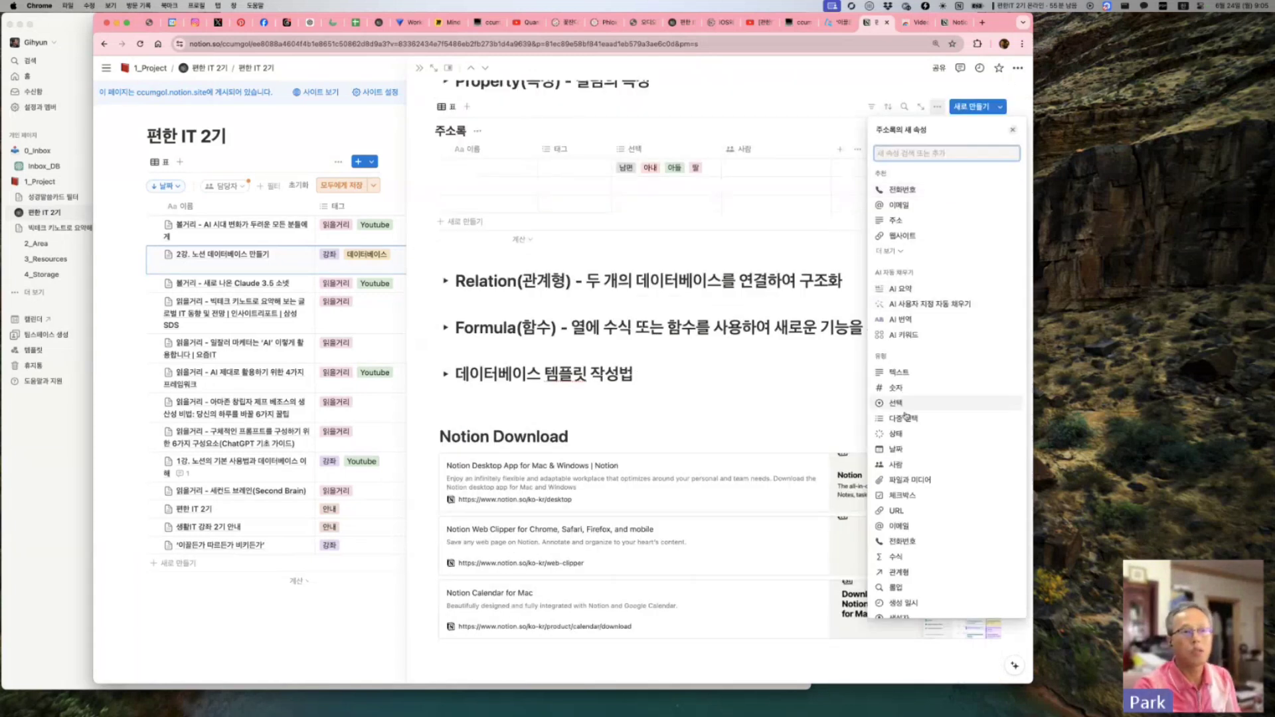
scroll(916, 487, down, 1)
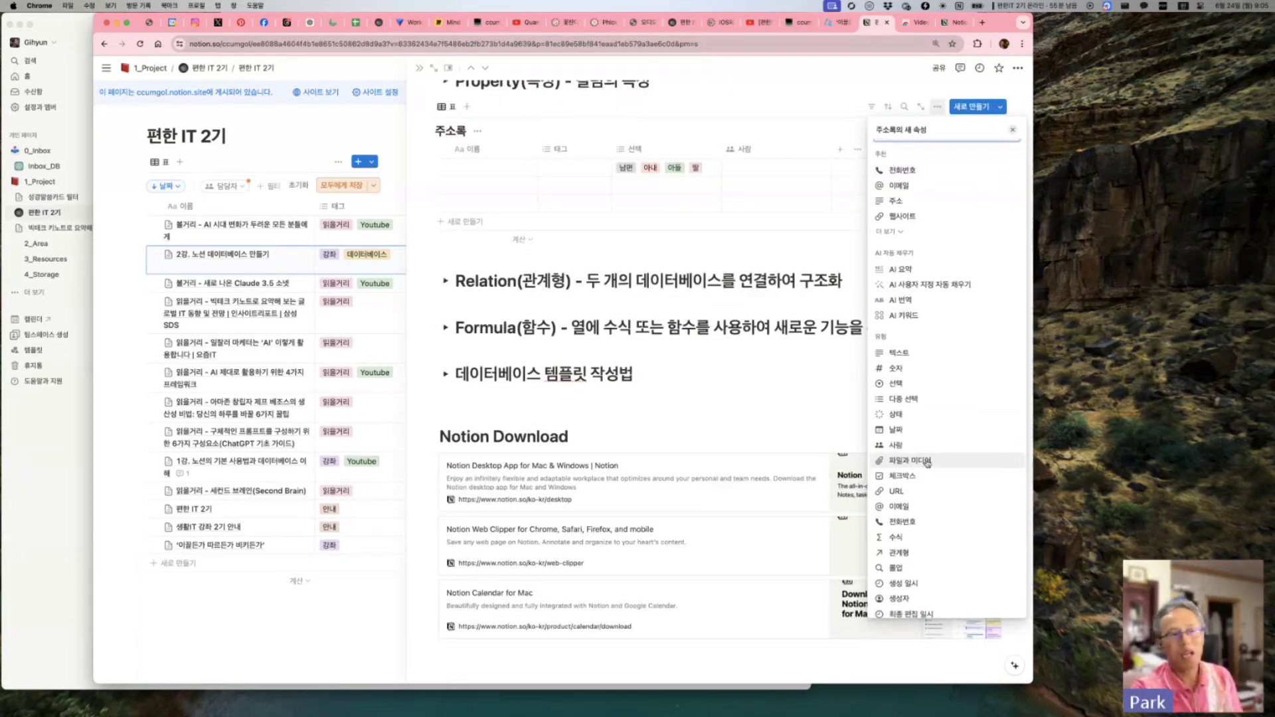
click(913, 477)
Step: Tick the 체크박스 cell in all three rows of the 주소록 table
click(841, 167)
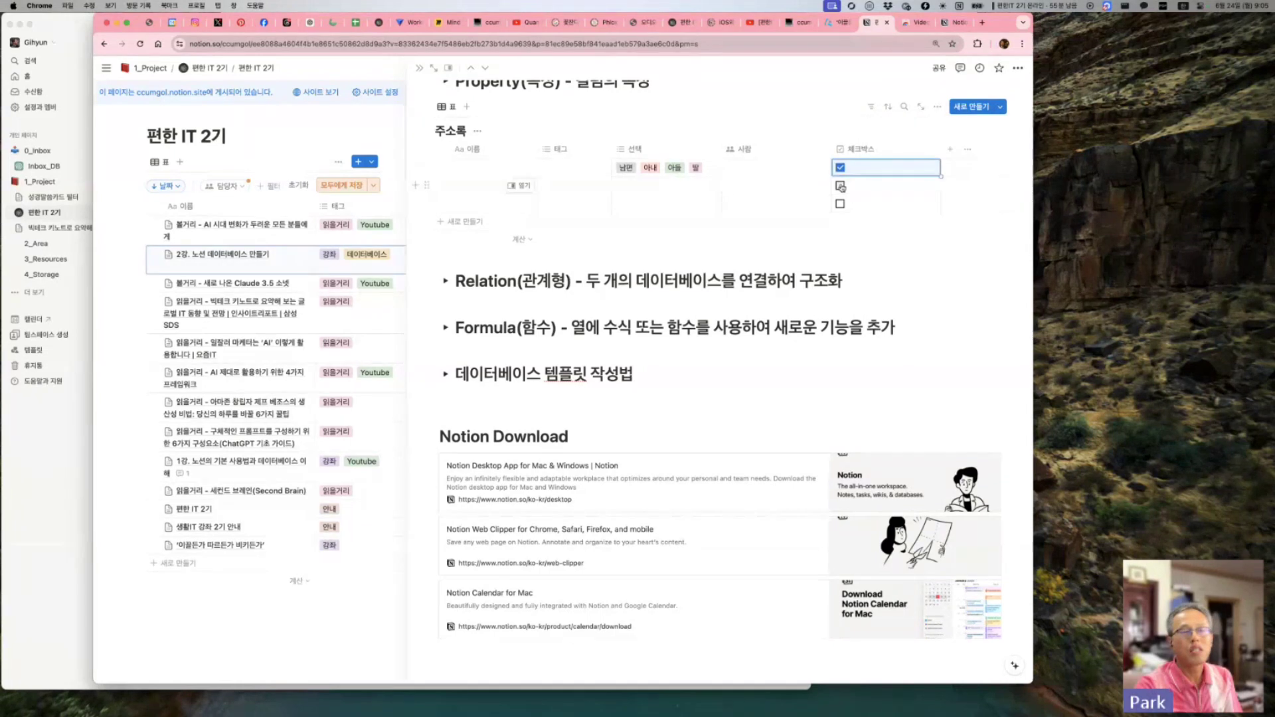
click(841, 186)
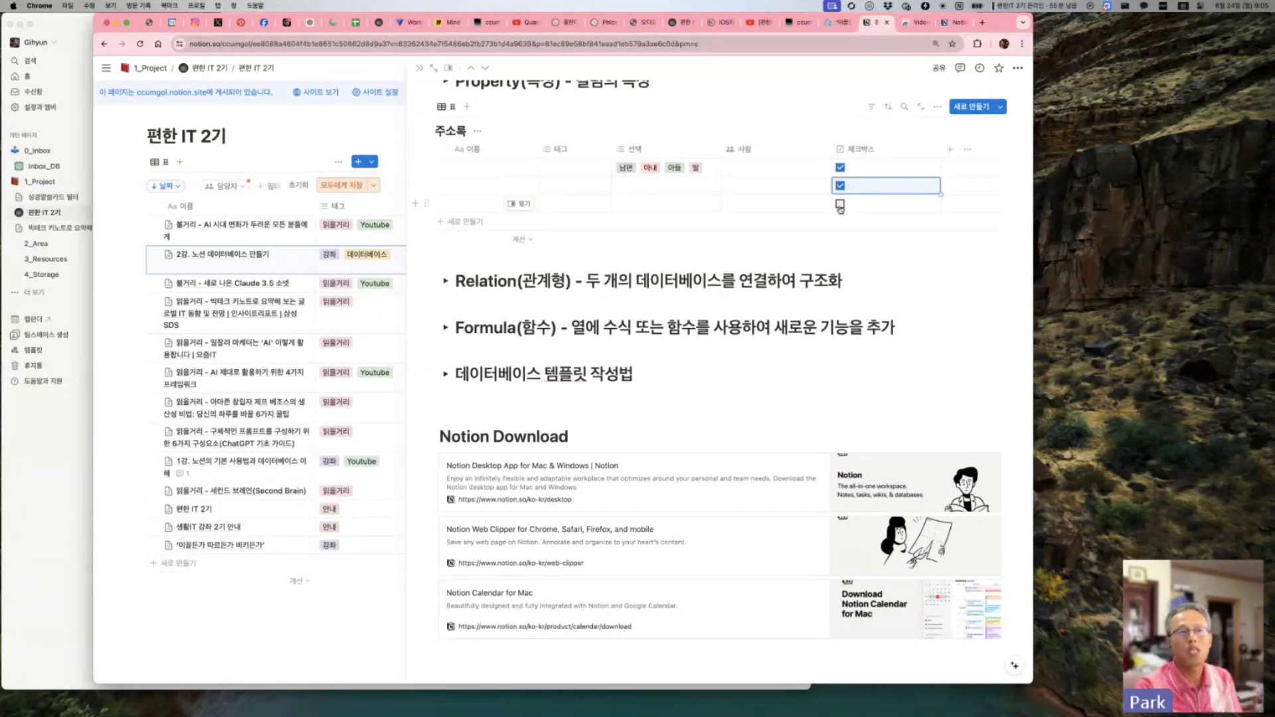
click(840, 204)
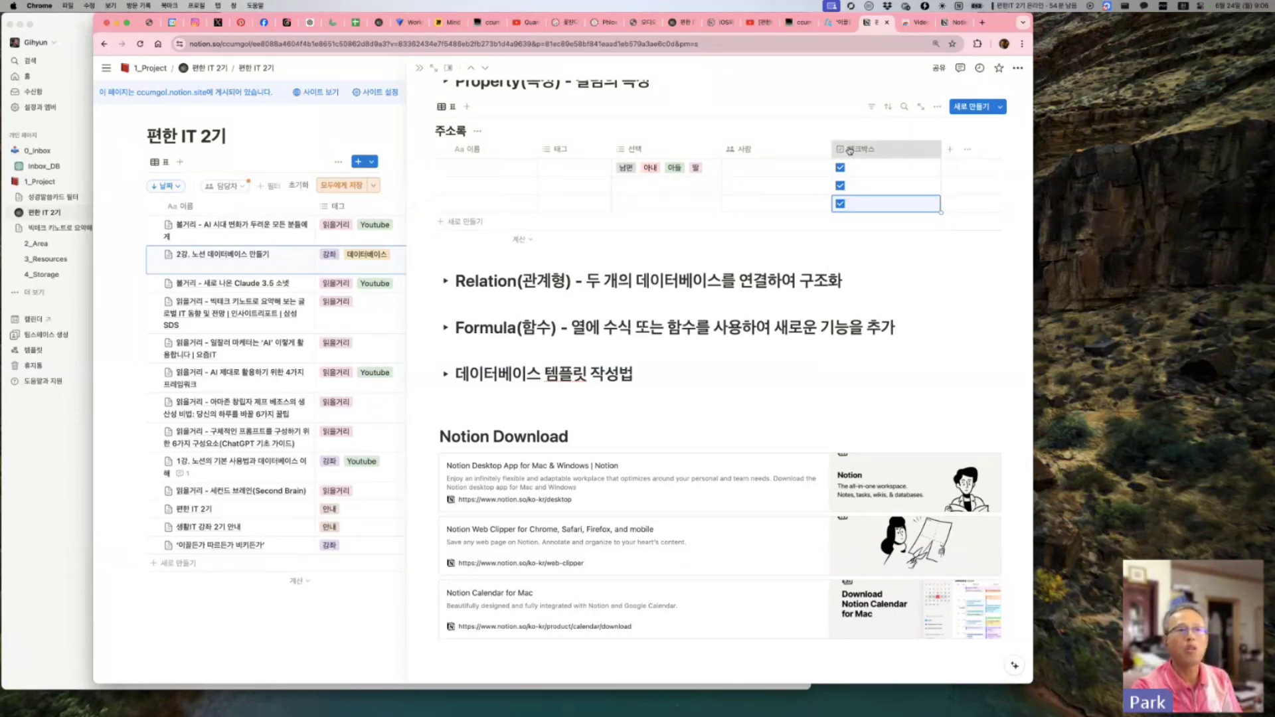
Step: Change the 체크박스 property's type to 생성 일시 and rename the property 생성일시
click(877, 149)
click(867, 192)
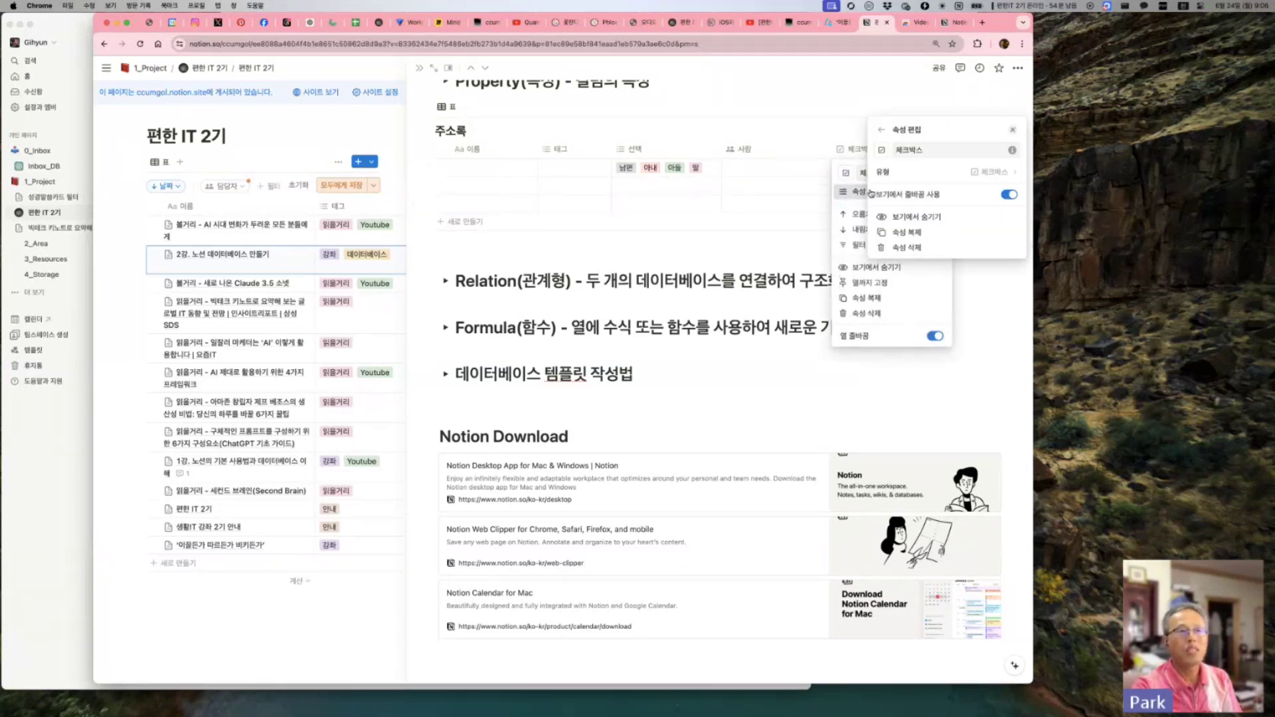
click(924, 173)
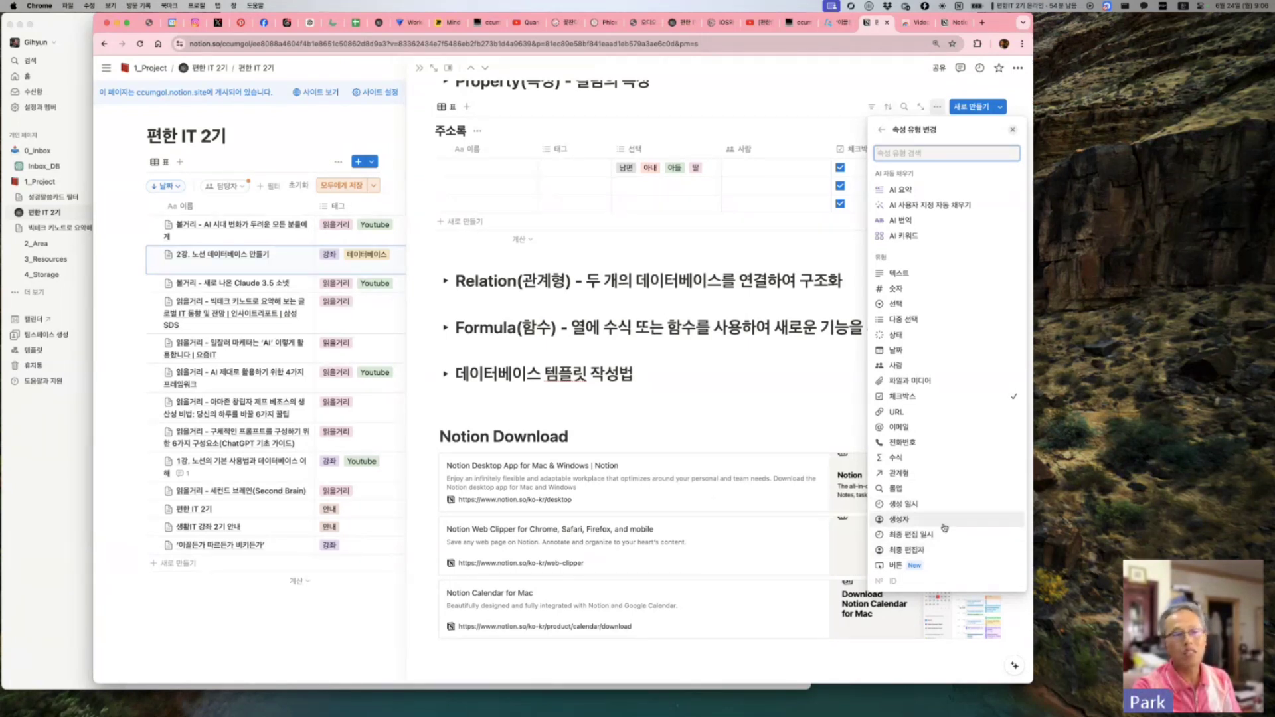
click(916, 505)
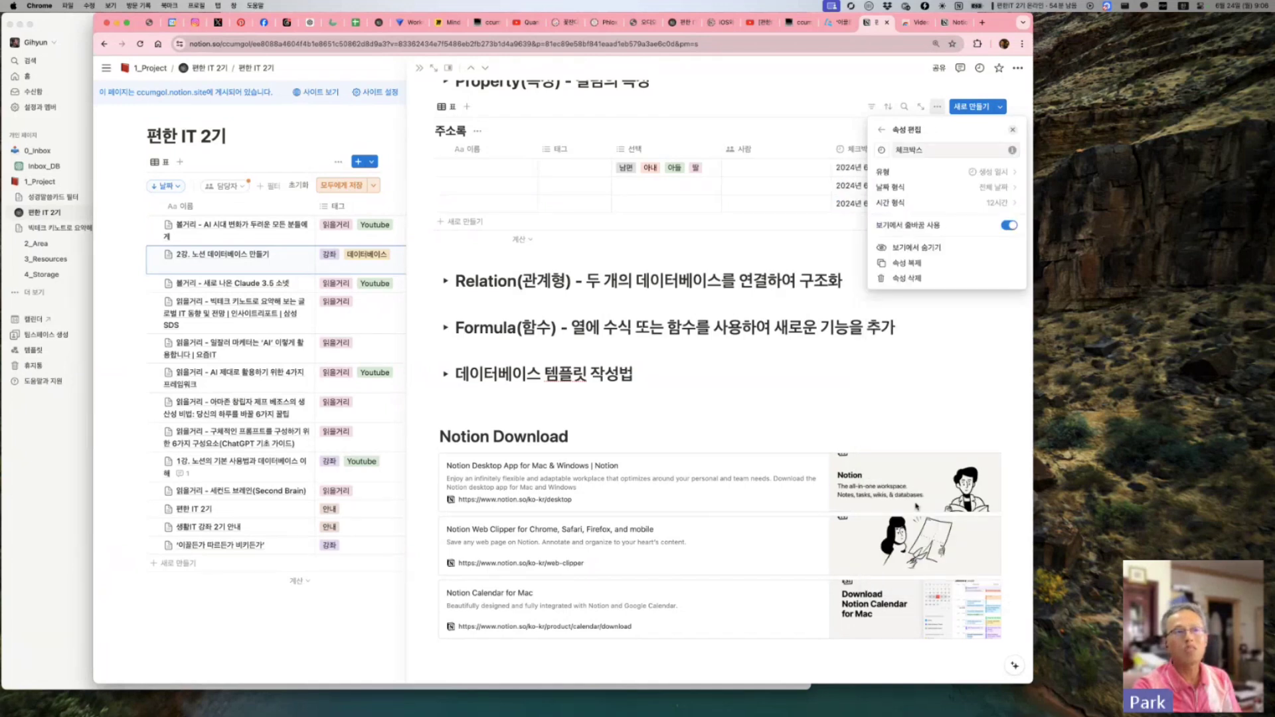
key(Escape)
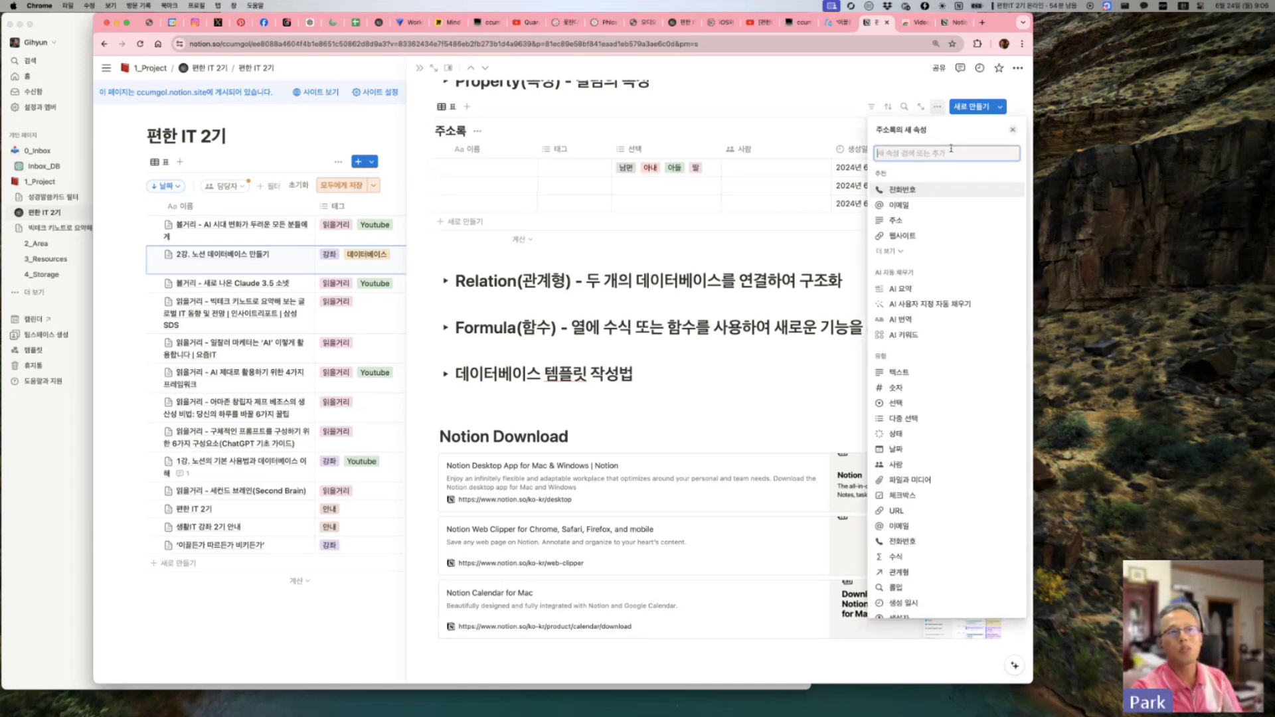
Step: Add a 최종 편집 일시 property to the 주소록 table, keeping its default name
click(950, 149)
click(929, 478)
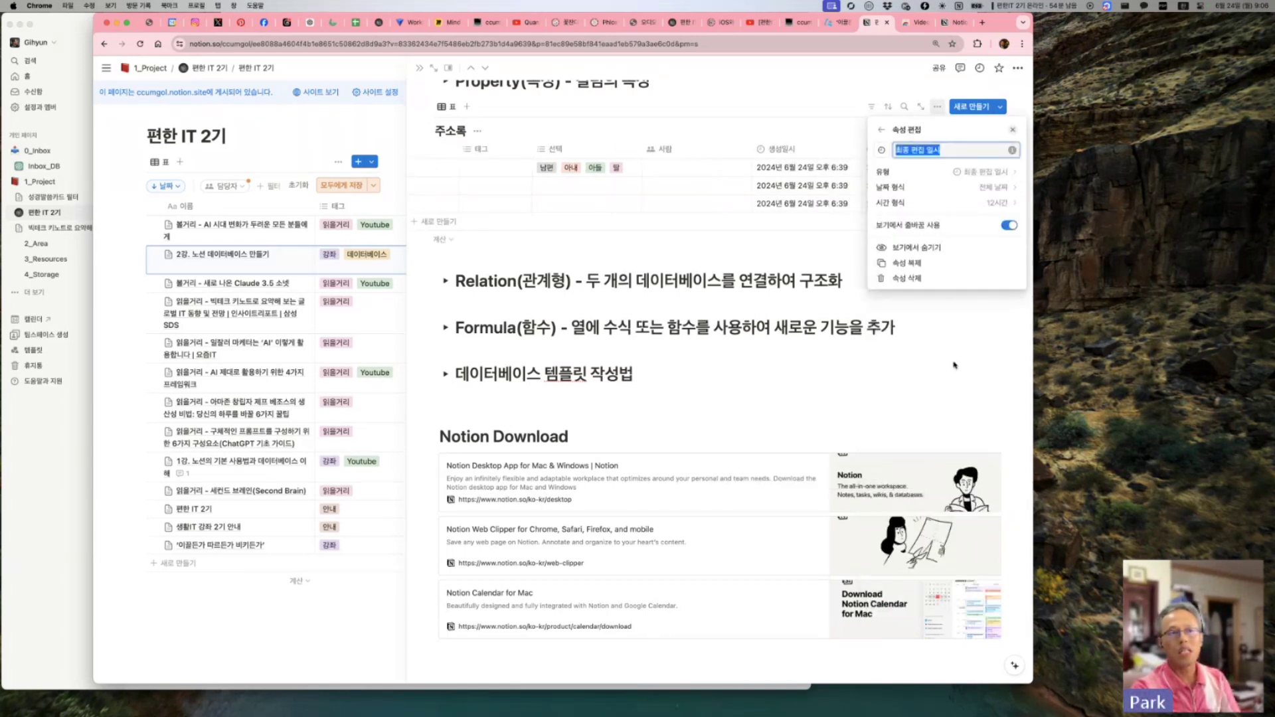
click(974, 256)
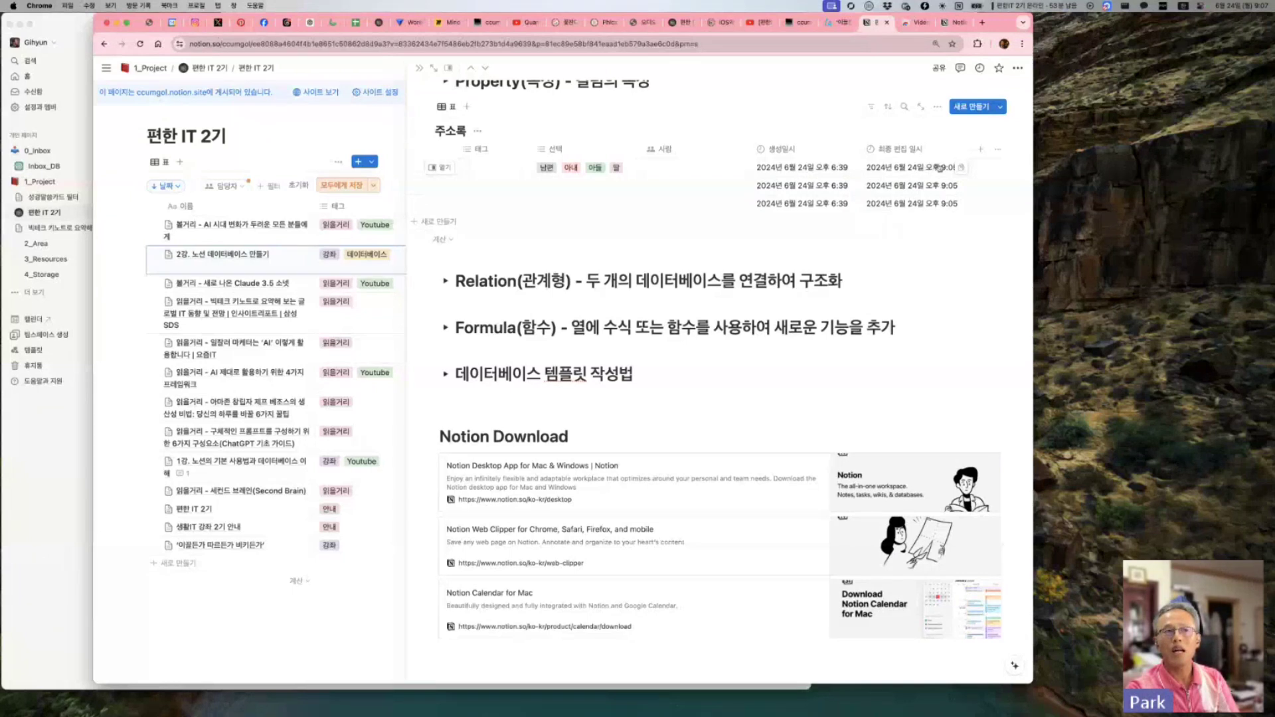
Step: Add a 최종 편집자 property to the 주소록 table and name it 최종편집자
click(981, 149)
scroll(902, 561, down, 3)
scroll(902, 561, down, 1)
click(902, 558)
text(최종편집자)
key(Return)
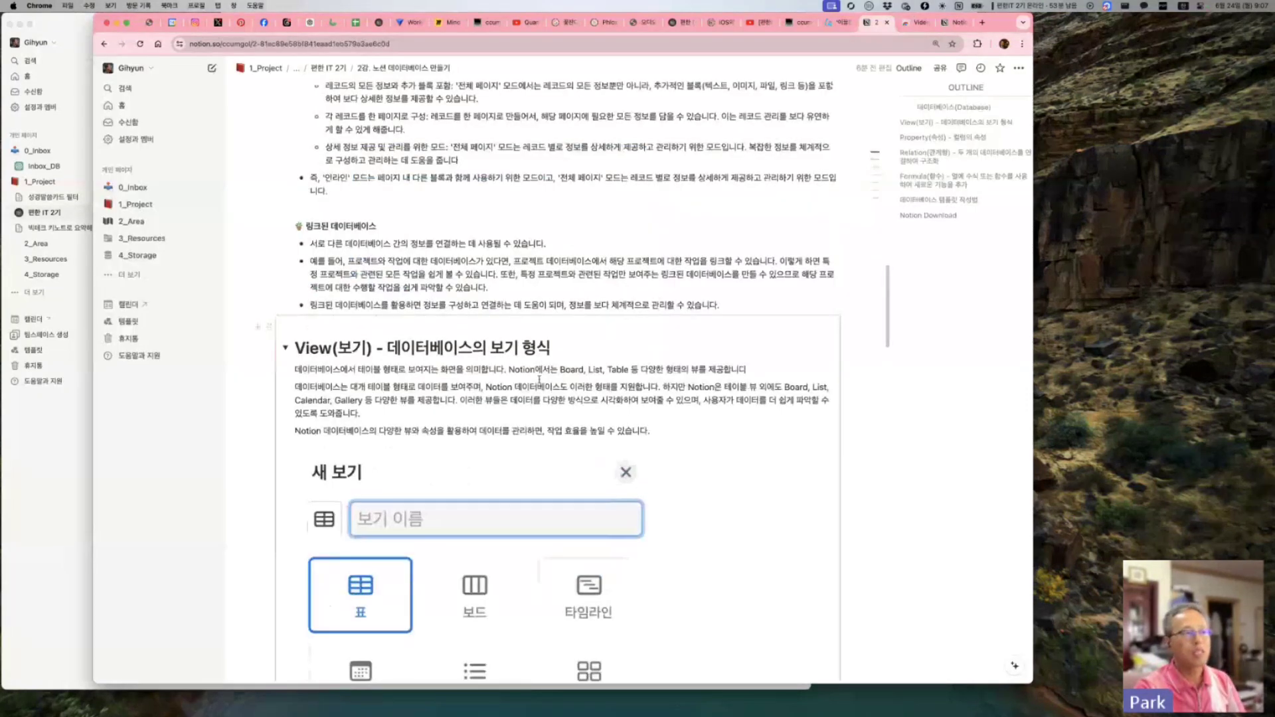
Step: Collapse the 'View(보기) - 데이터베이스의 보기 형식' section and go to the 주소록 table on the 2강 page
click(284, 350)
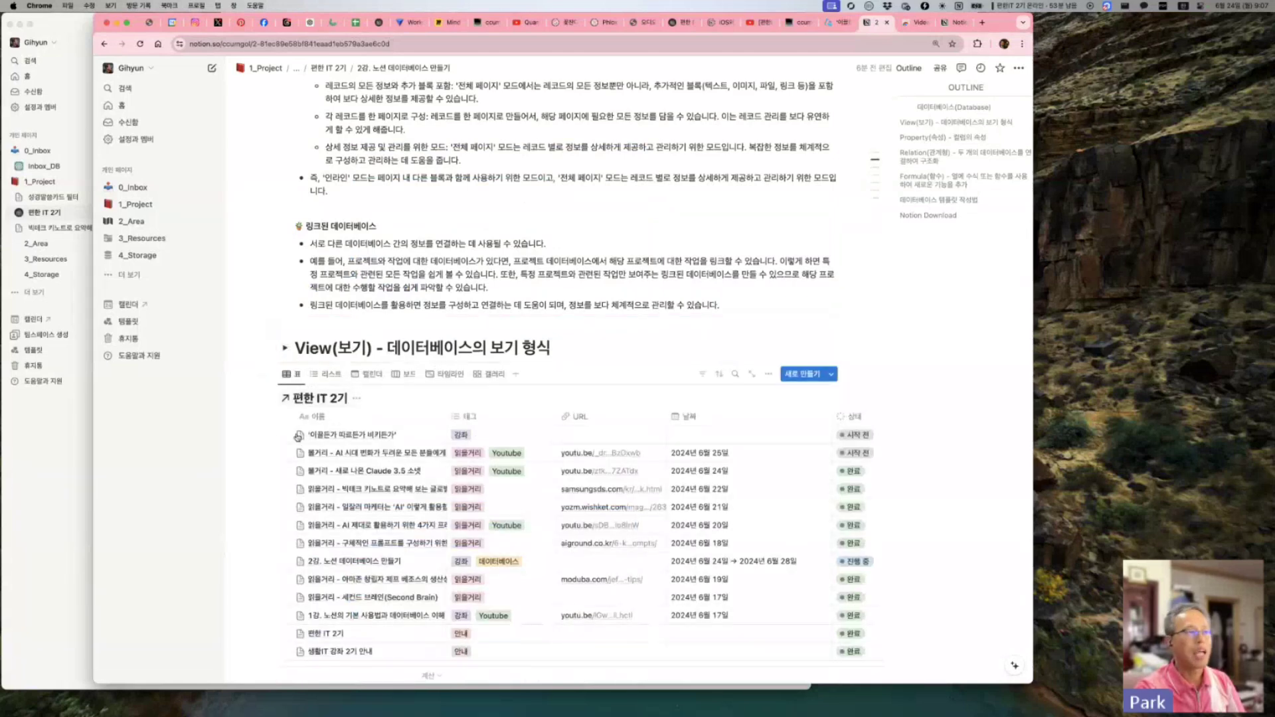
scroll(287, 319, down, 1)
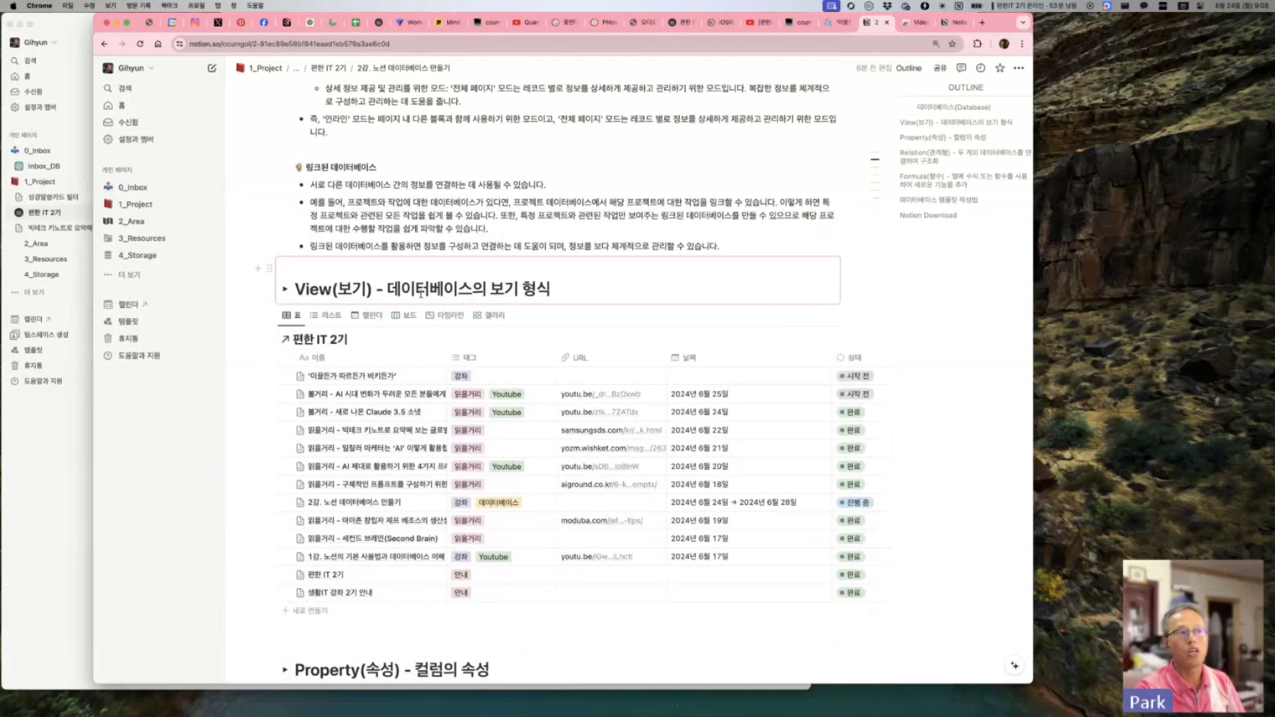
scroll(520, 289, down, 3)
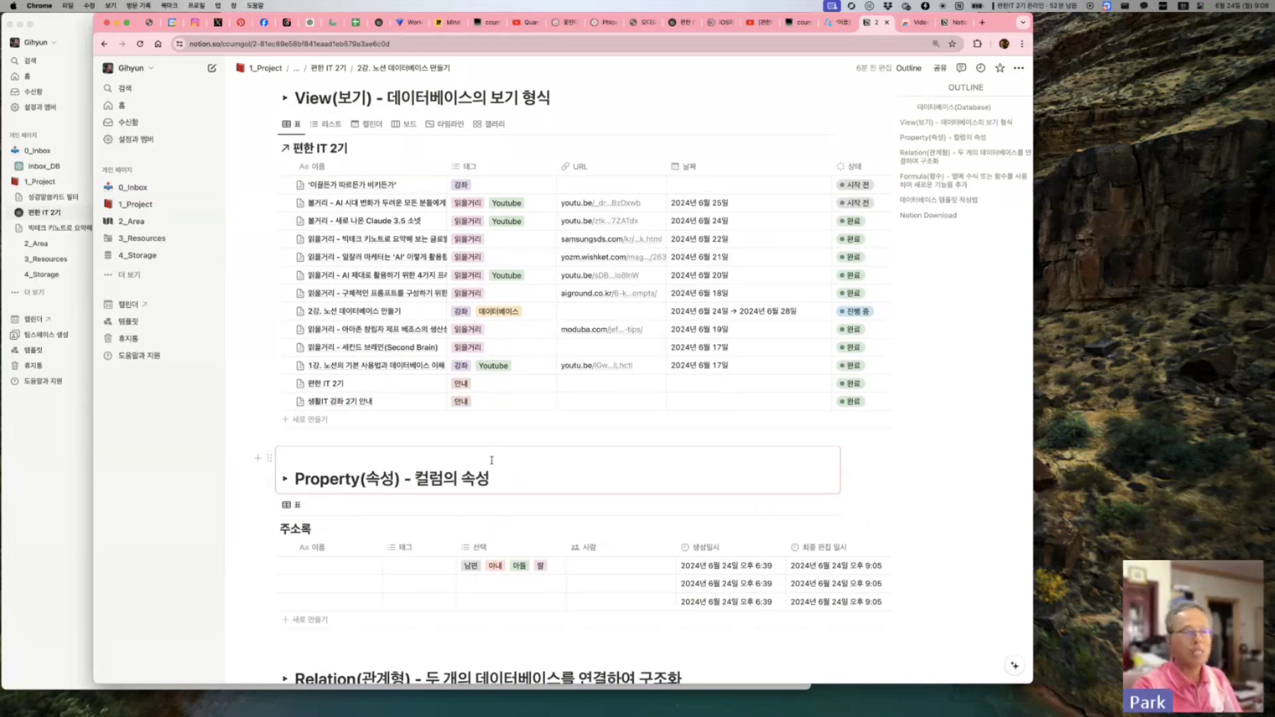
scroll(487, 467, down, 3)
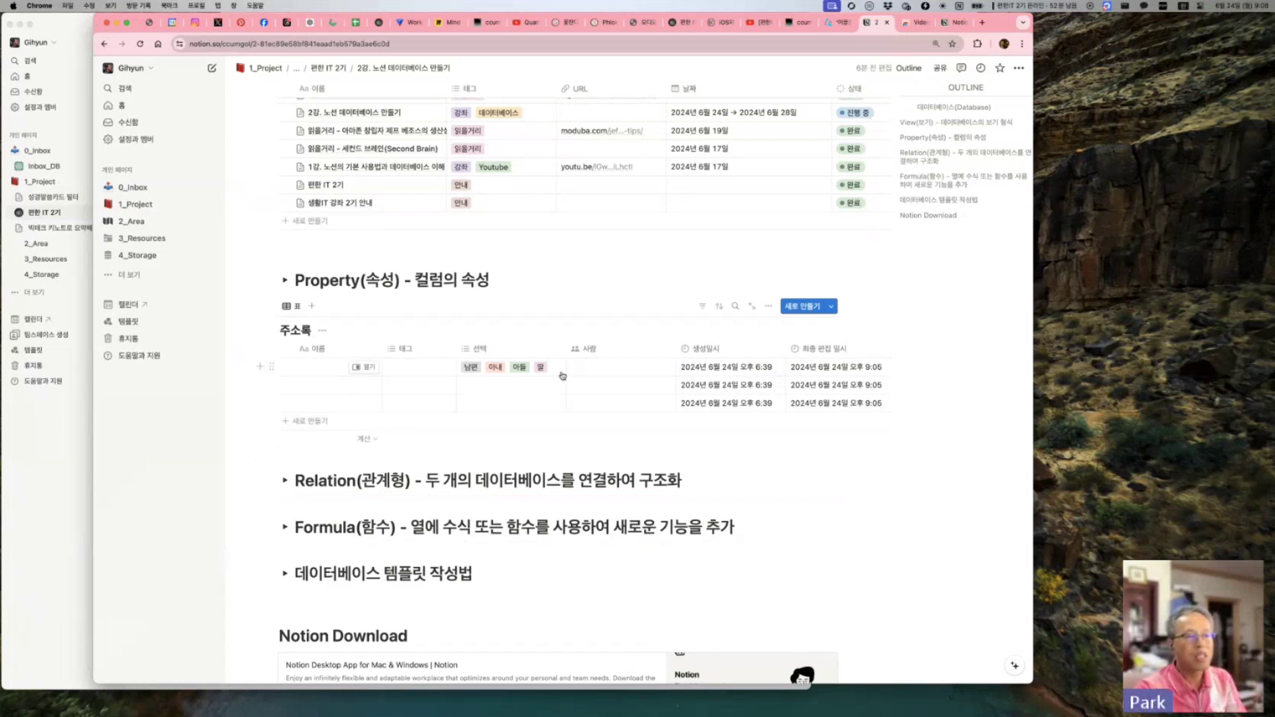
Step: Delete the 선택, 사람, 생성일시, 최종 편집 일시 and 최종편집자 properties from the 주소록 table, keeping 이름 and 태그
click(529, 352)
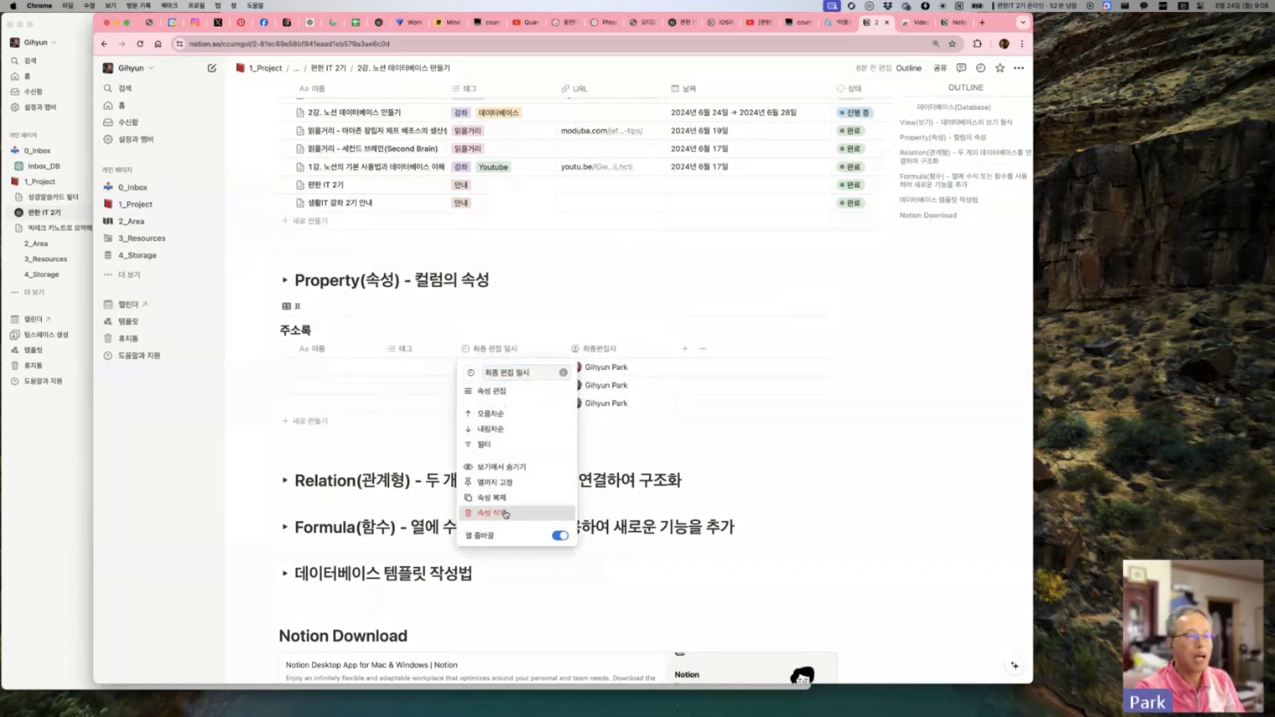
click(500, 512)
click(548, 368)
click(488, 349)
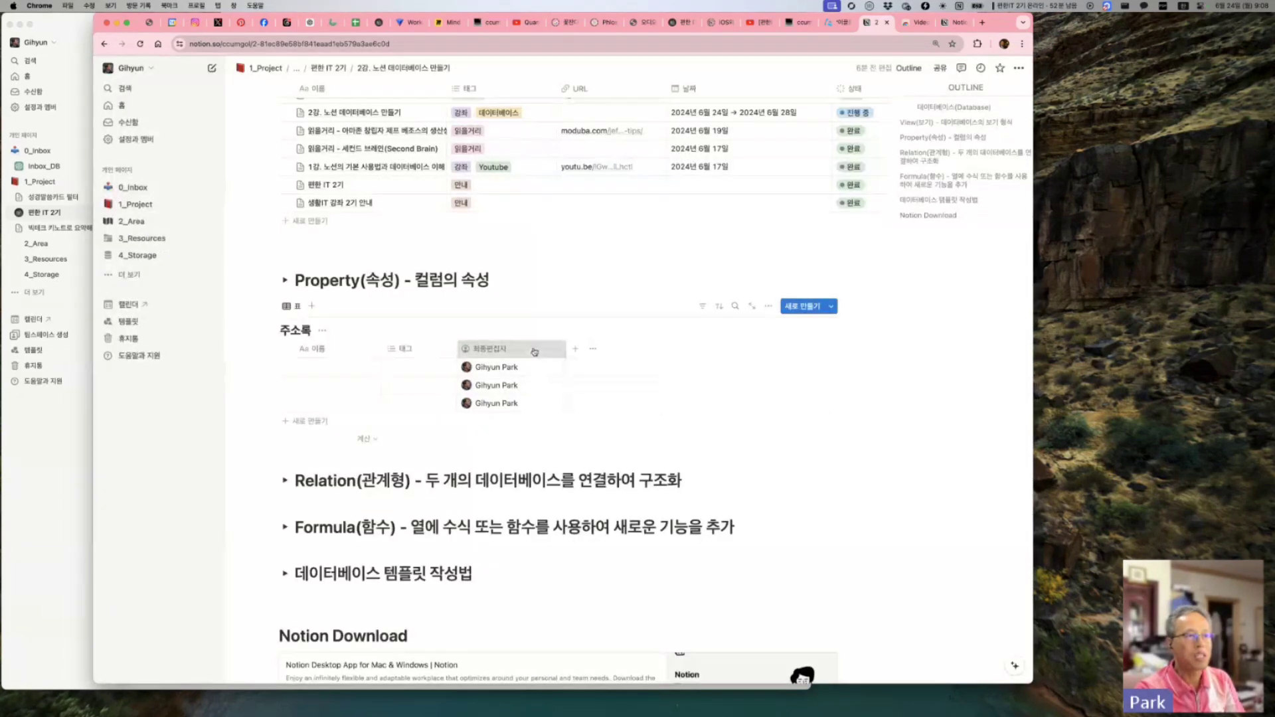
click(500, 513)
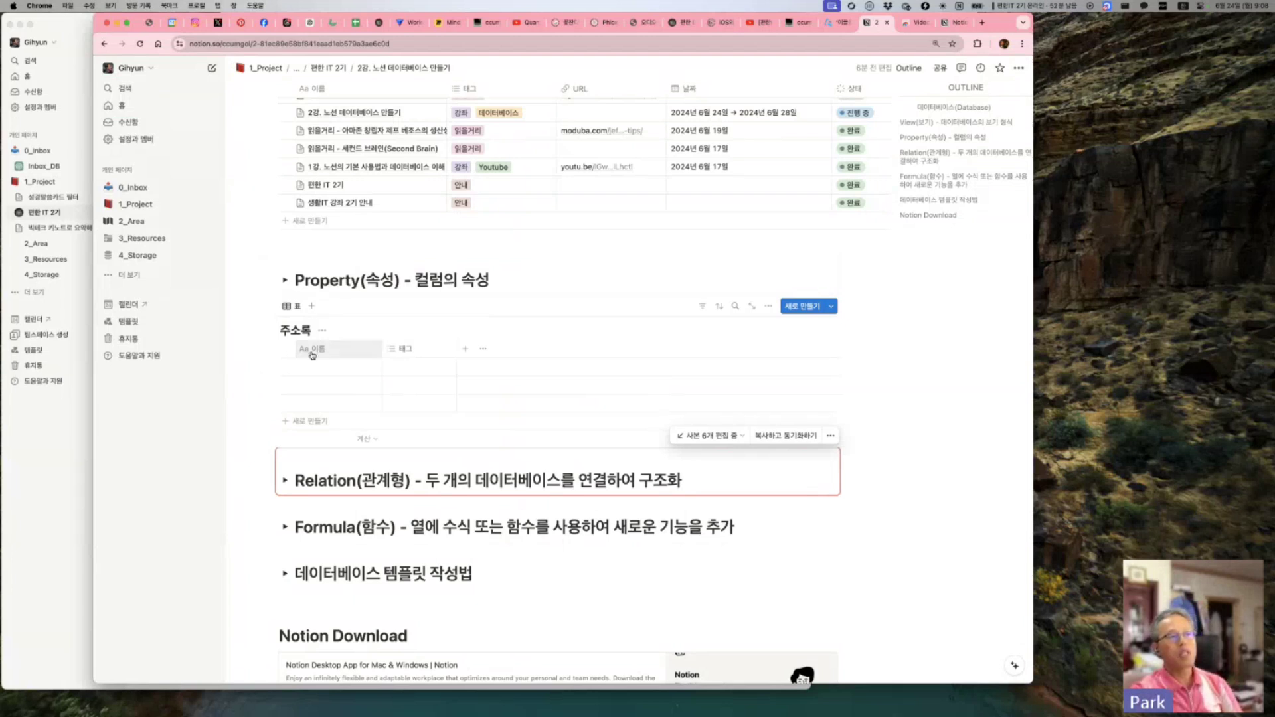
click(413, 354)
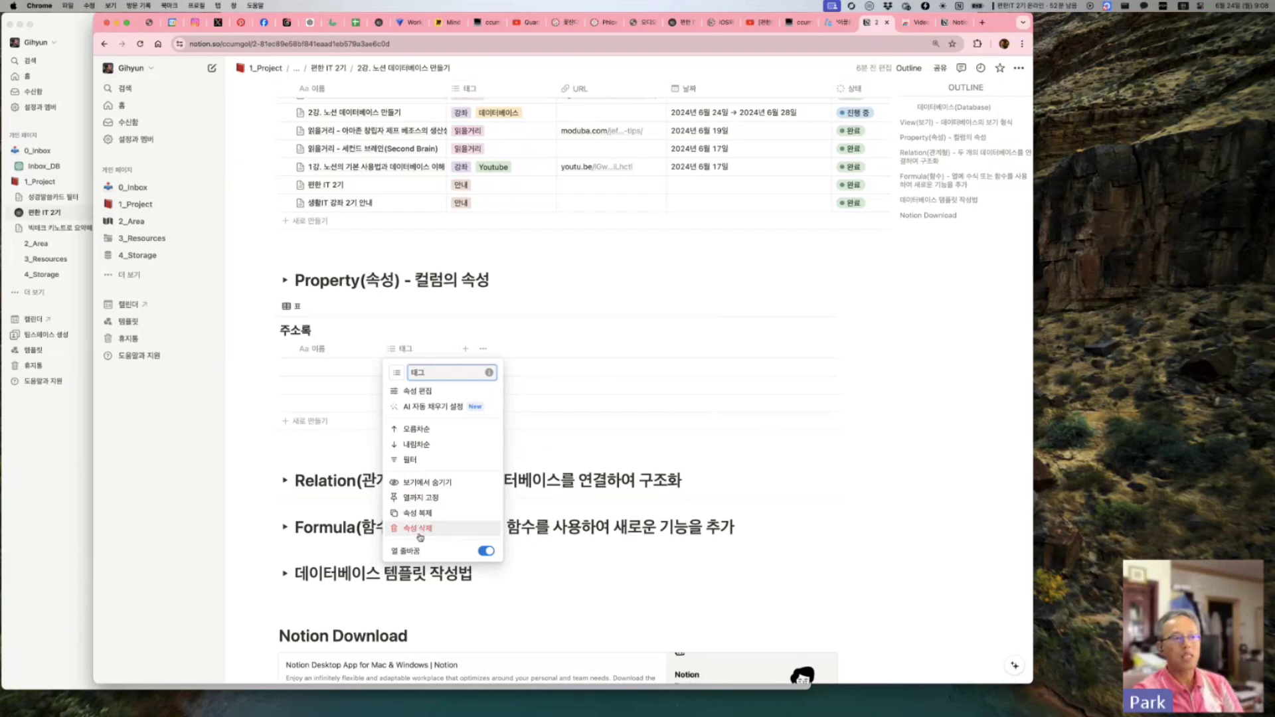
click(883, 525)
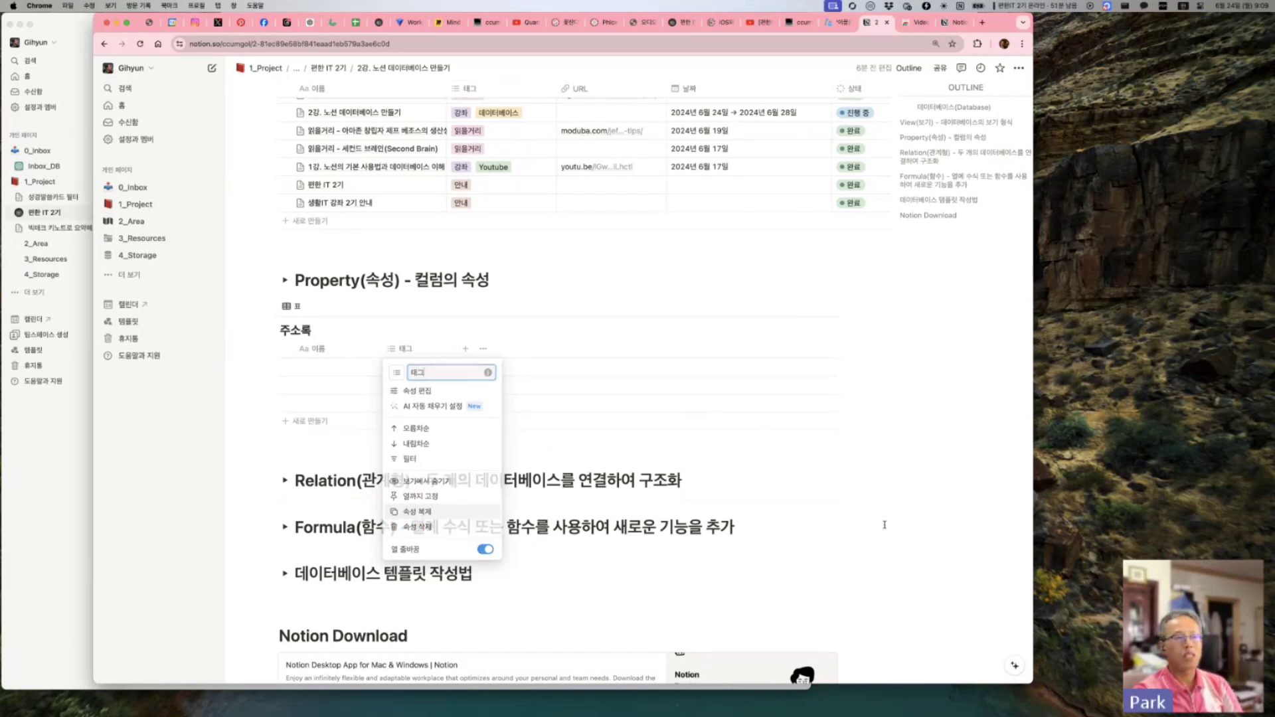
Step: Add a 텍스트 property named 상세주소 to the 주소록 table
click(468, 352)
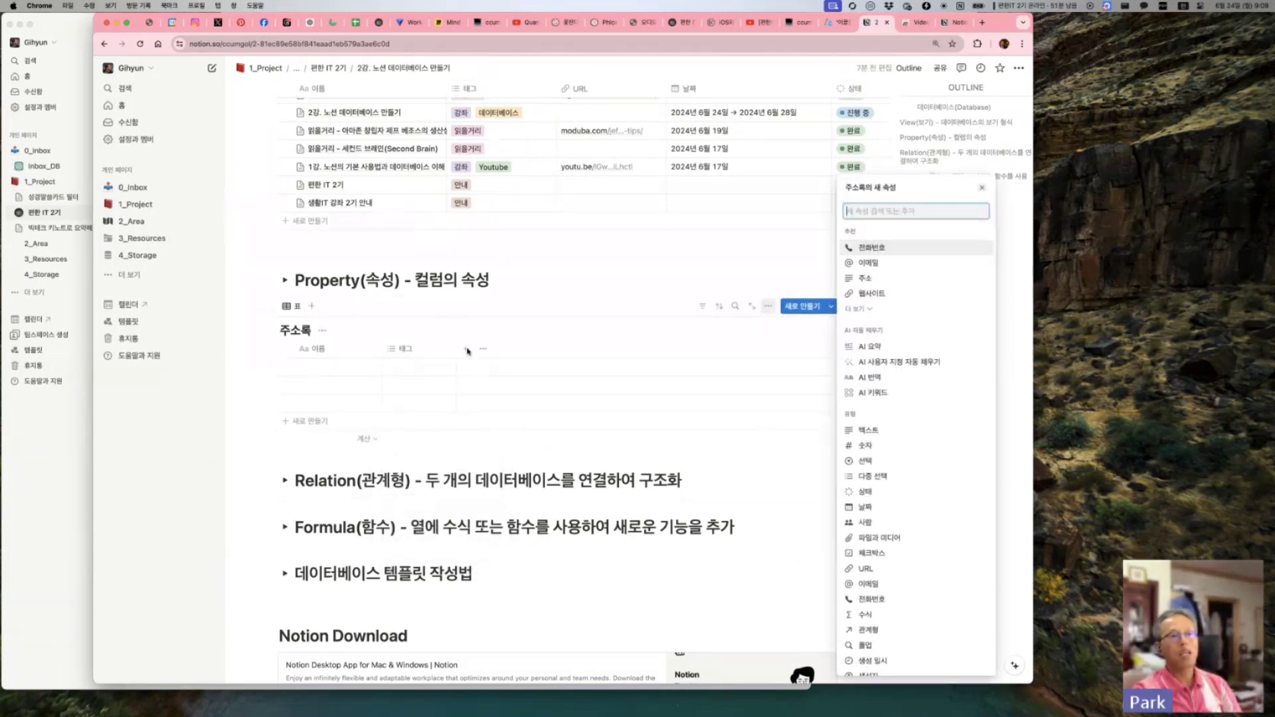
click(865, 429)
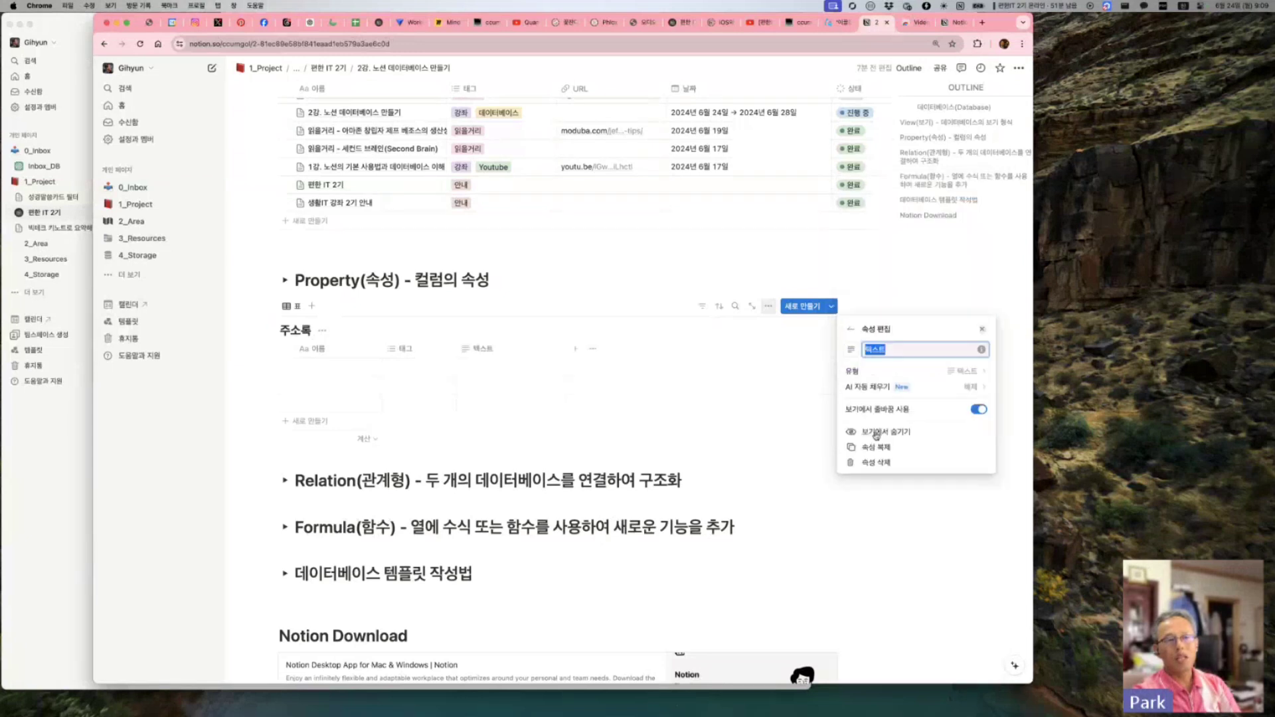
text(상세주소)
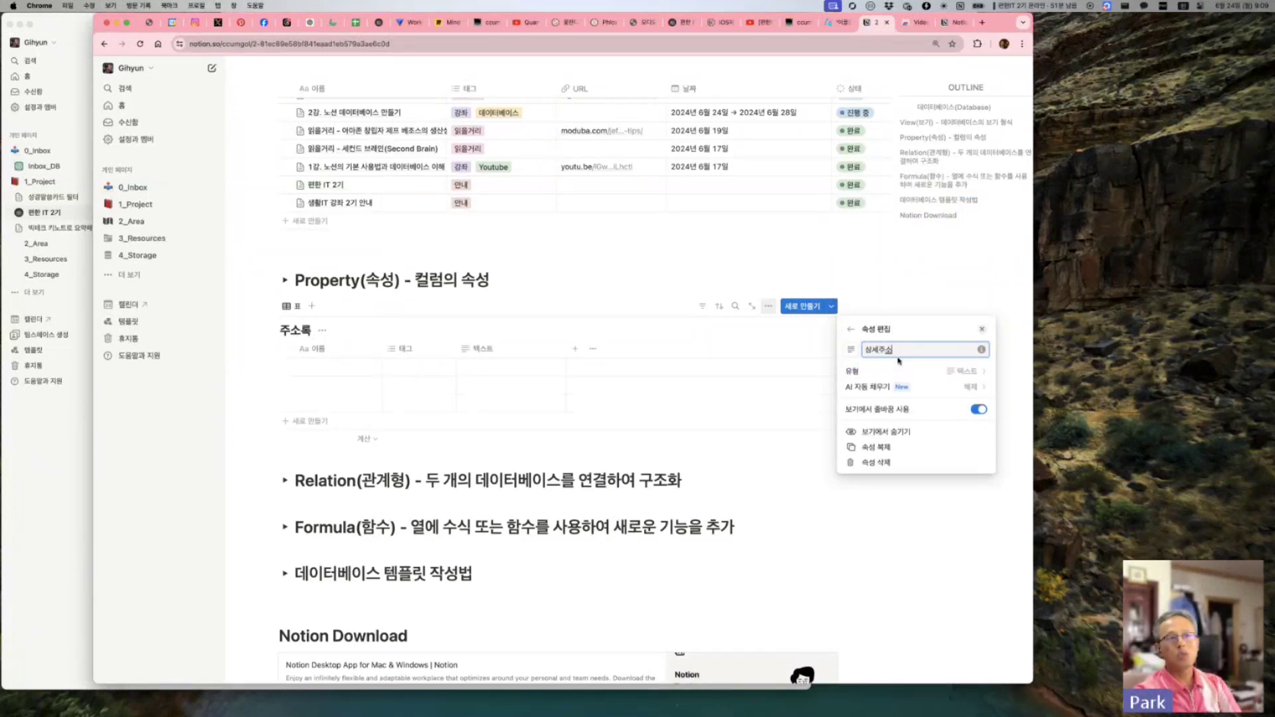
click(575, 350)
Step: Add a text property named 주소_아파트 after 상세주소 in the 주소록 table
click(574, 350)
text(주소_아)
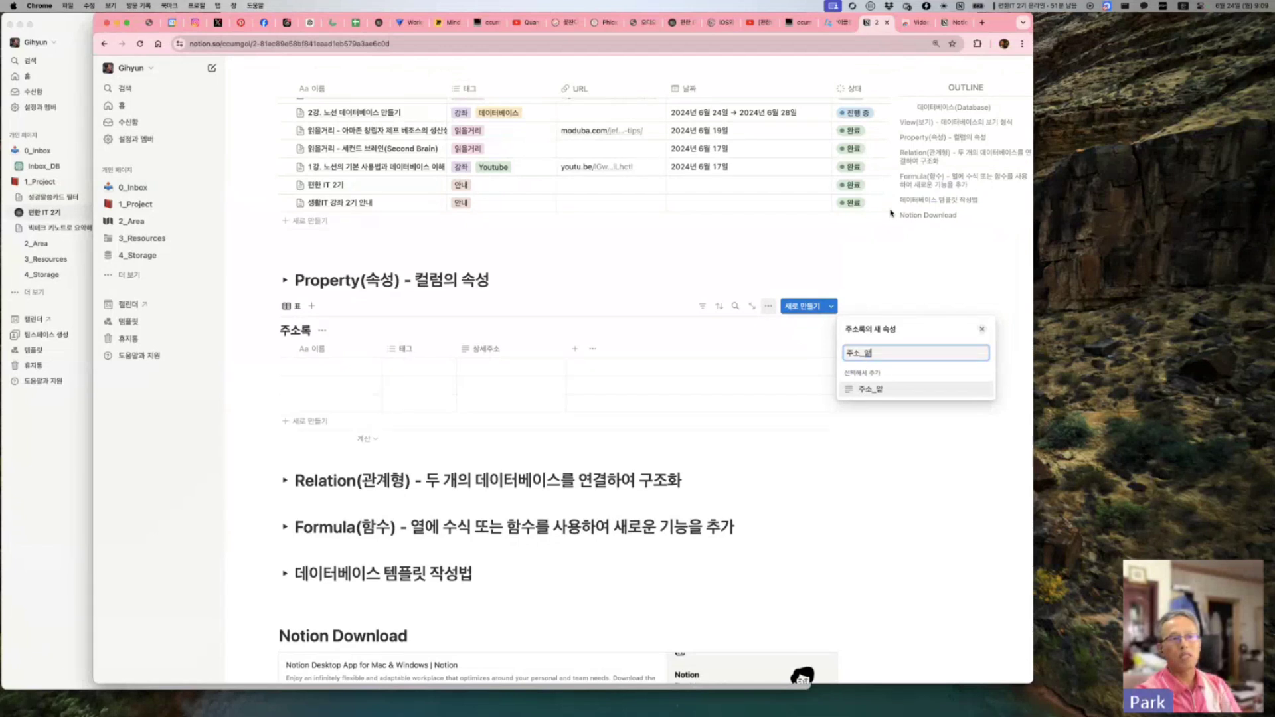
text(파트)
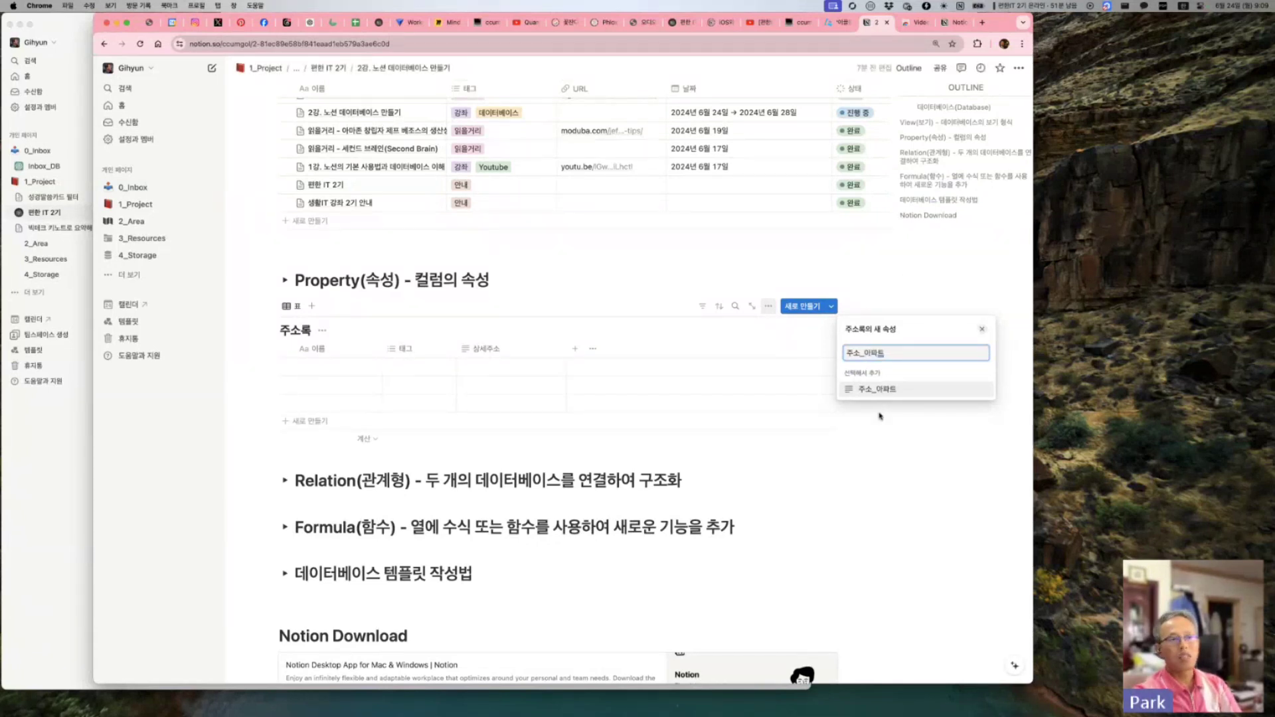
click(843, 394)
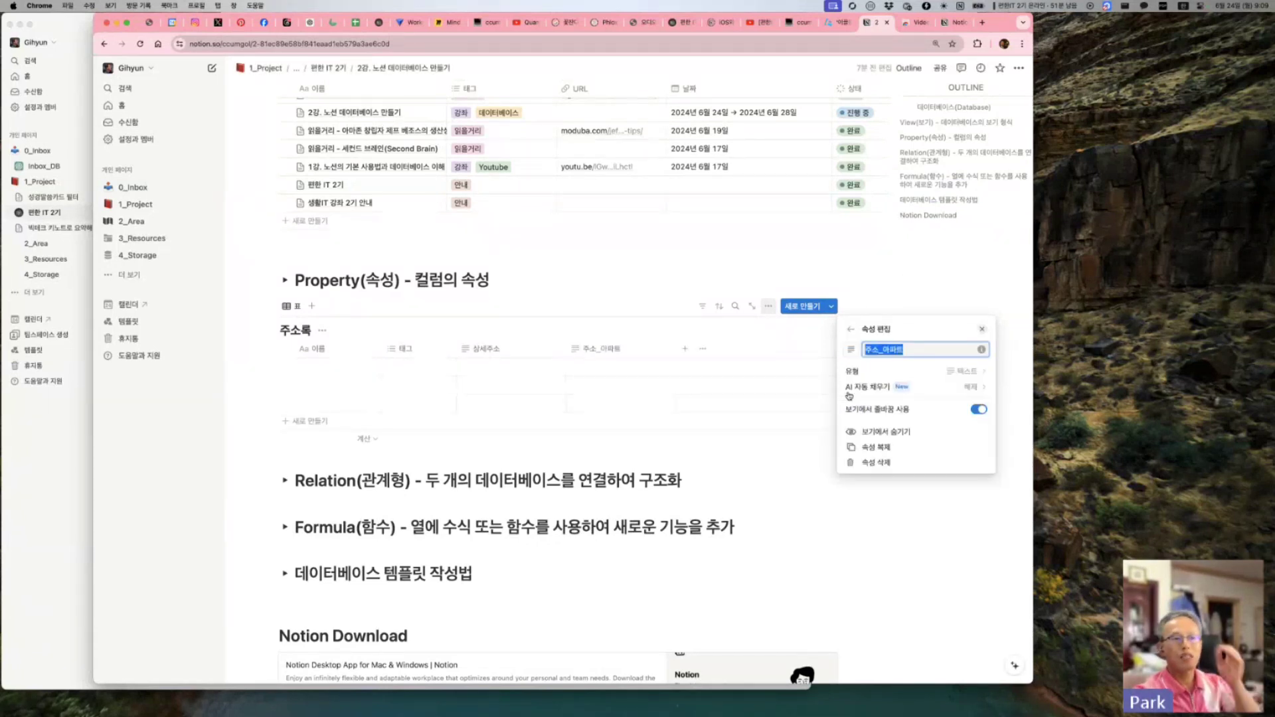
click(686, 351)
Step: Add two more text properties named City and State to the 주소록 table
click(686, 351)
text(c)
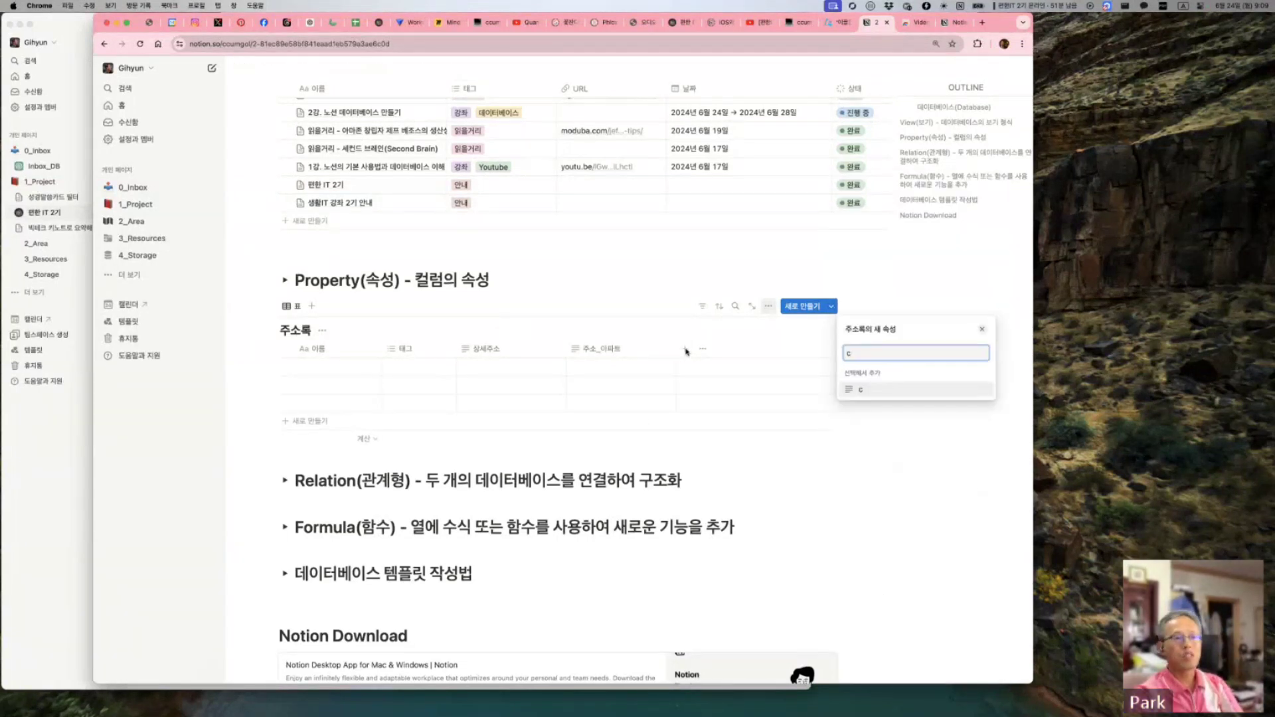
text(ity)
key(Return)
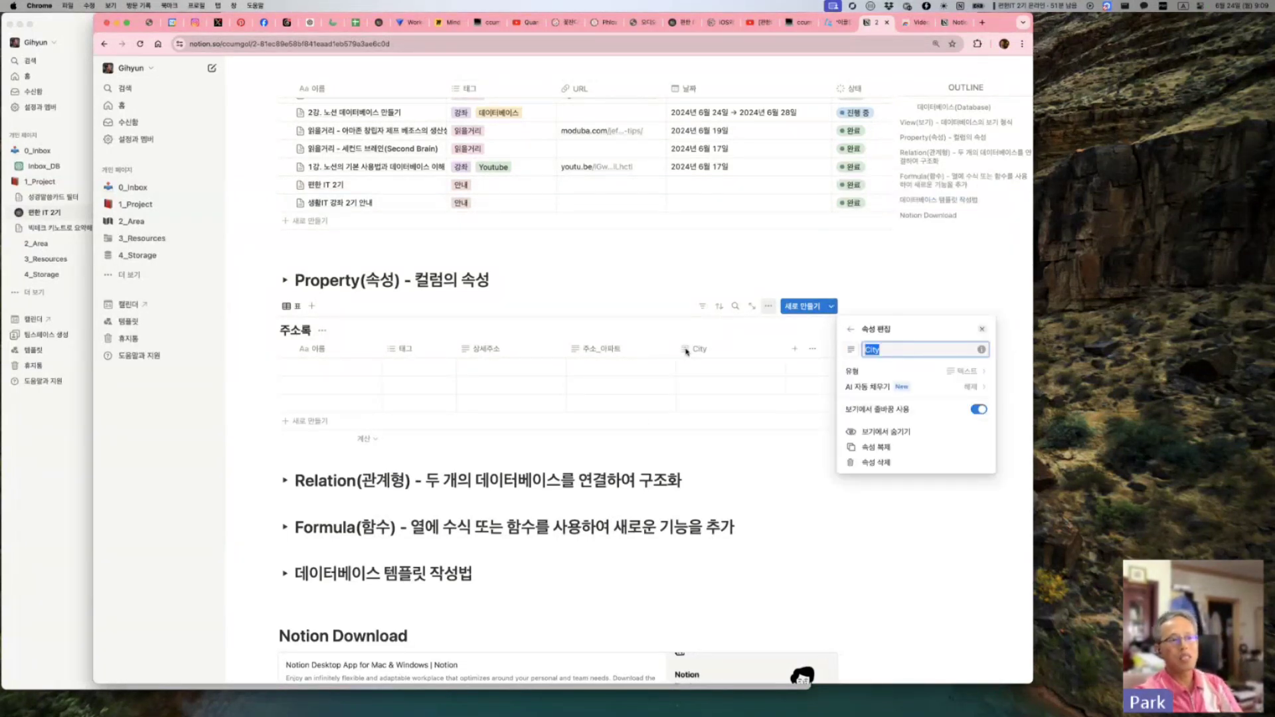
click(795, 350)
text(State)
key(Return)
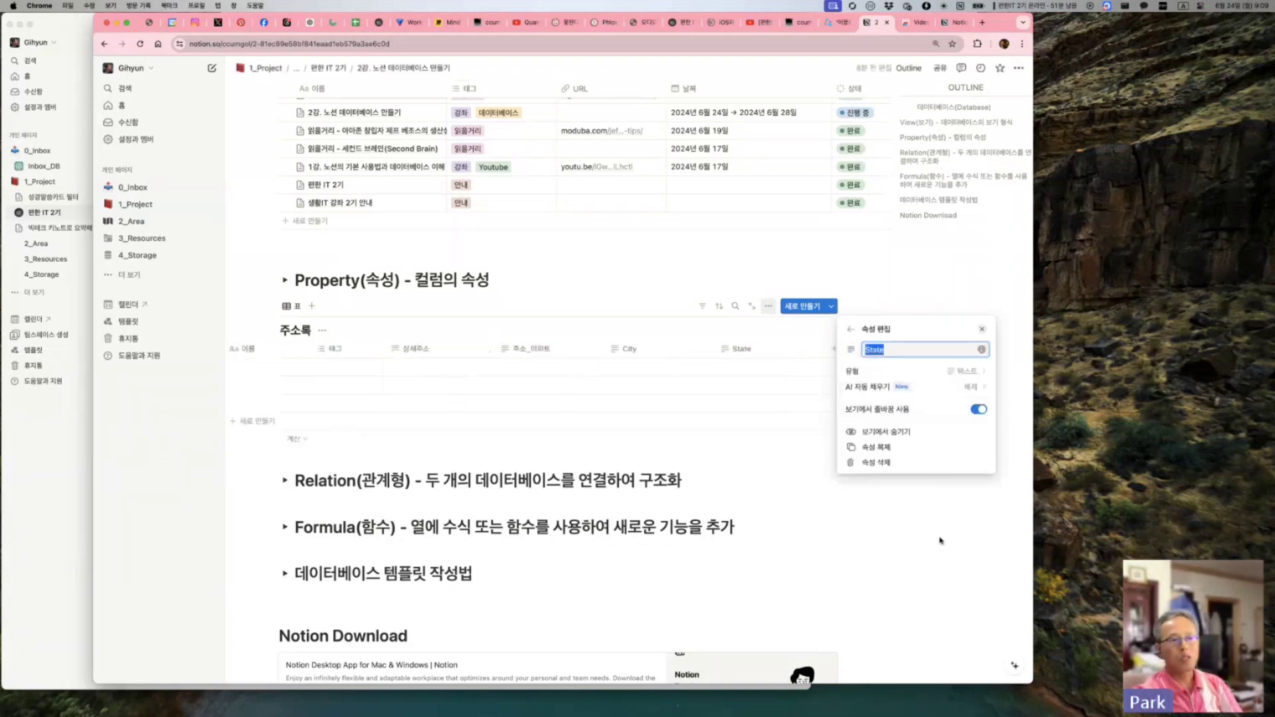
Step: Add a property named Zipcode to the 주소록 table and set its type to 숫자
click(835, 351)
text(Zipcode)
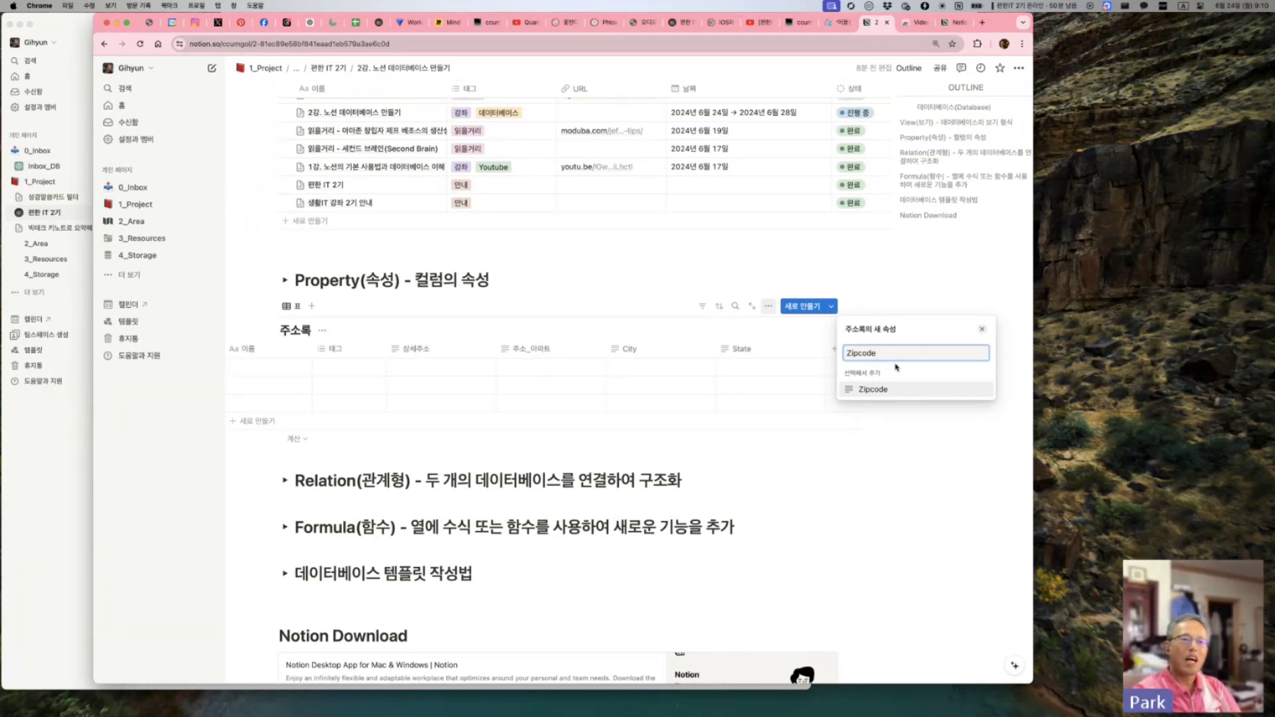
click(880, 390)
click(883, 374)
click(873, 379)
click(819, 495)
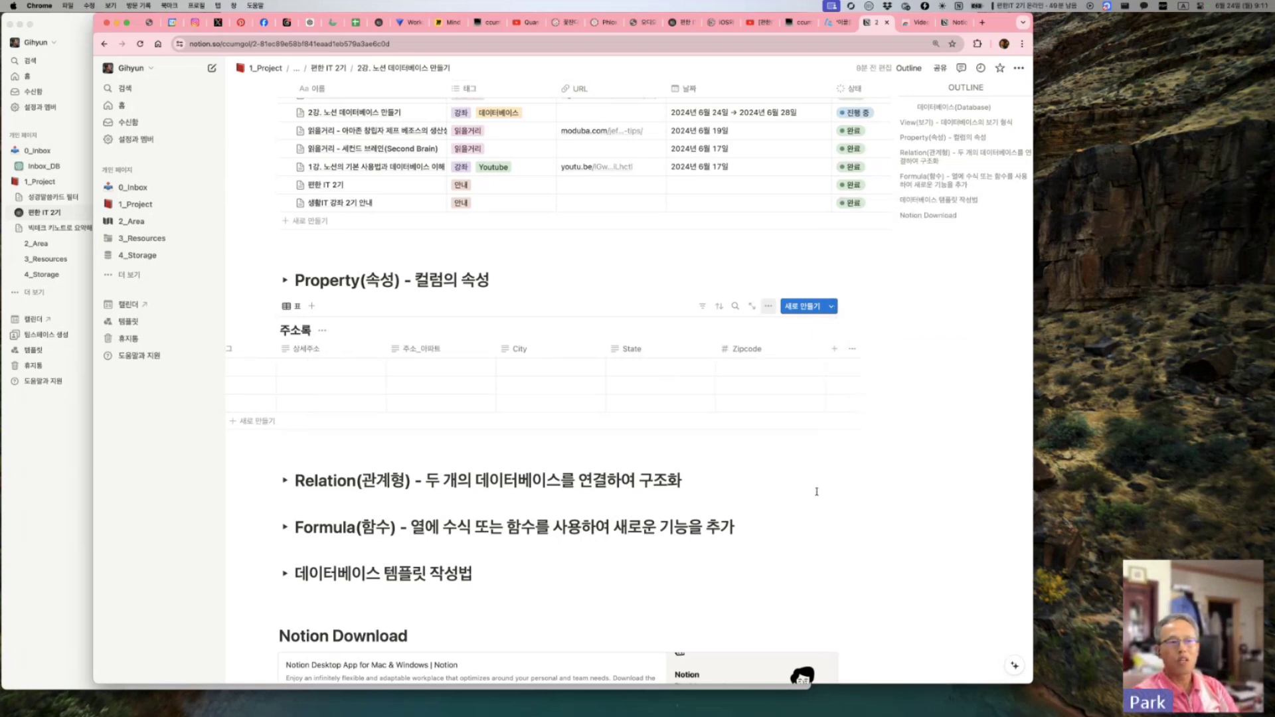
Step: Enter a zip code with a leading zero in the first row's Zipcode cell
click(754, 371)
text(07026)
key(Return)
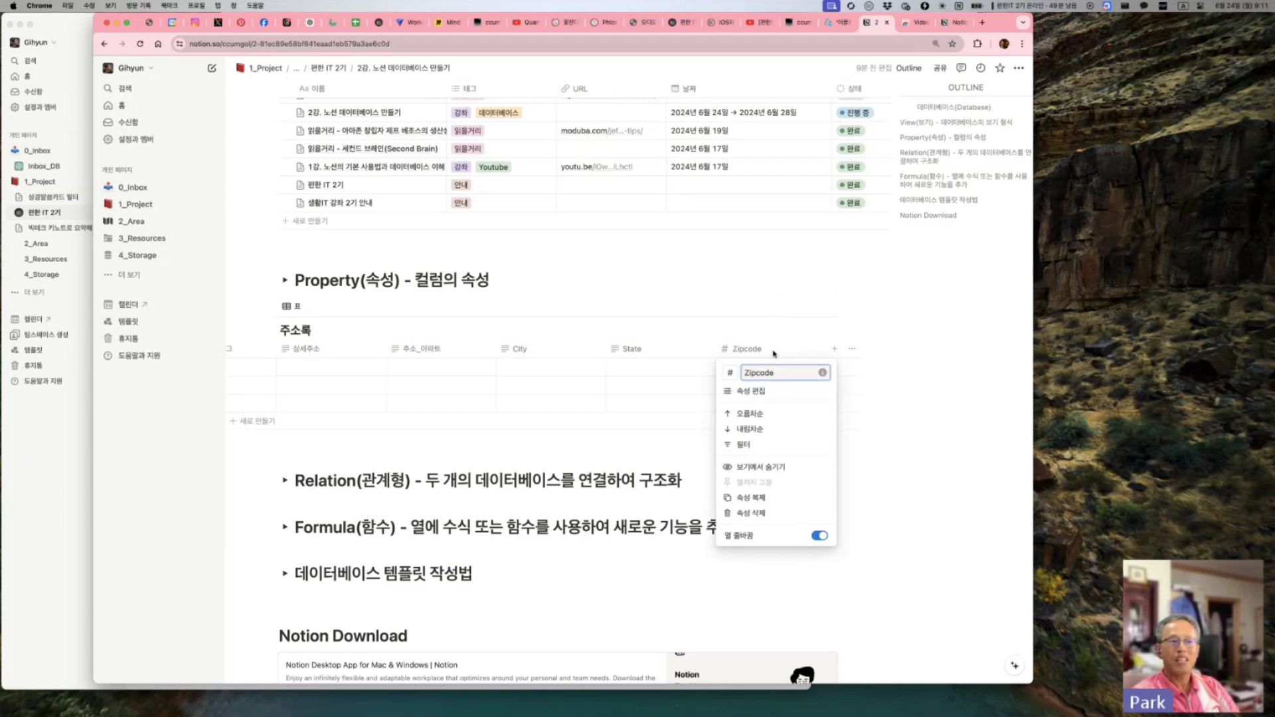
Step: Change the Zipcode property's type to 텍스트 in the 주소록 table
click(751, 391)
click(877, 164)
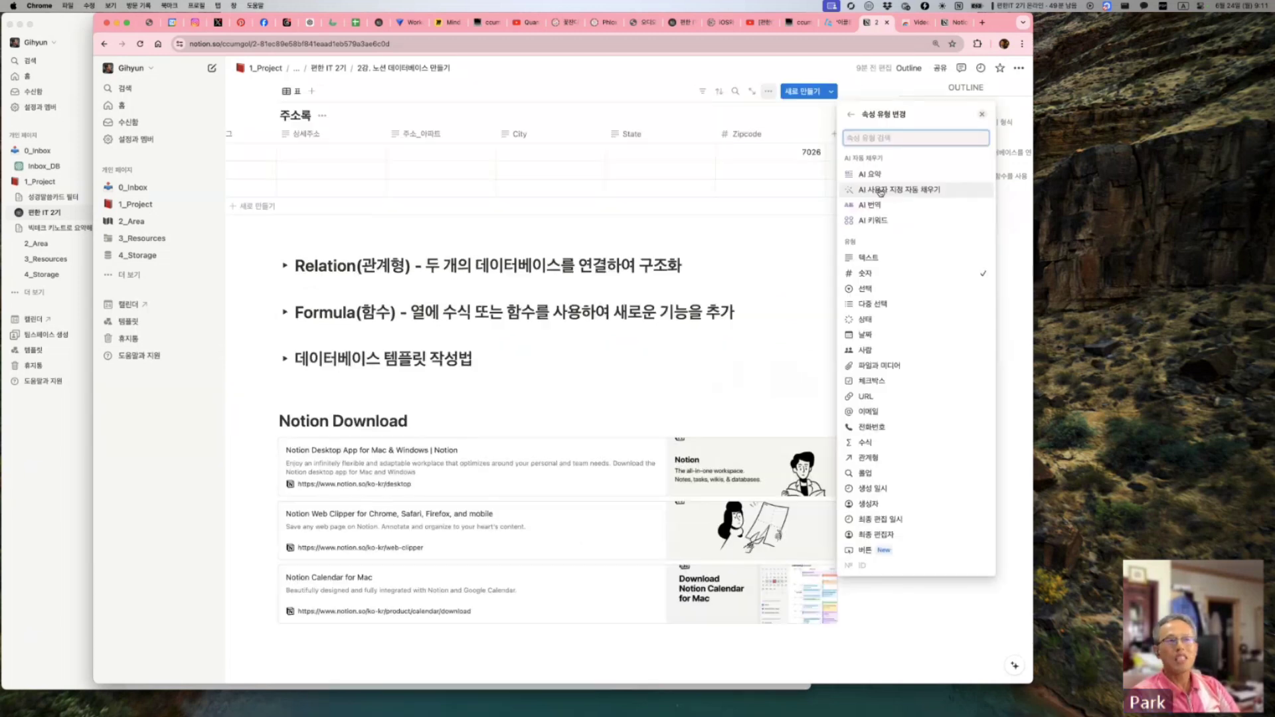
click(870, 257)
click(756, 378)
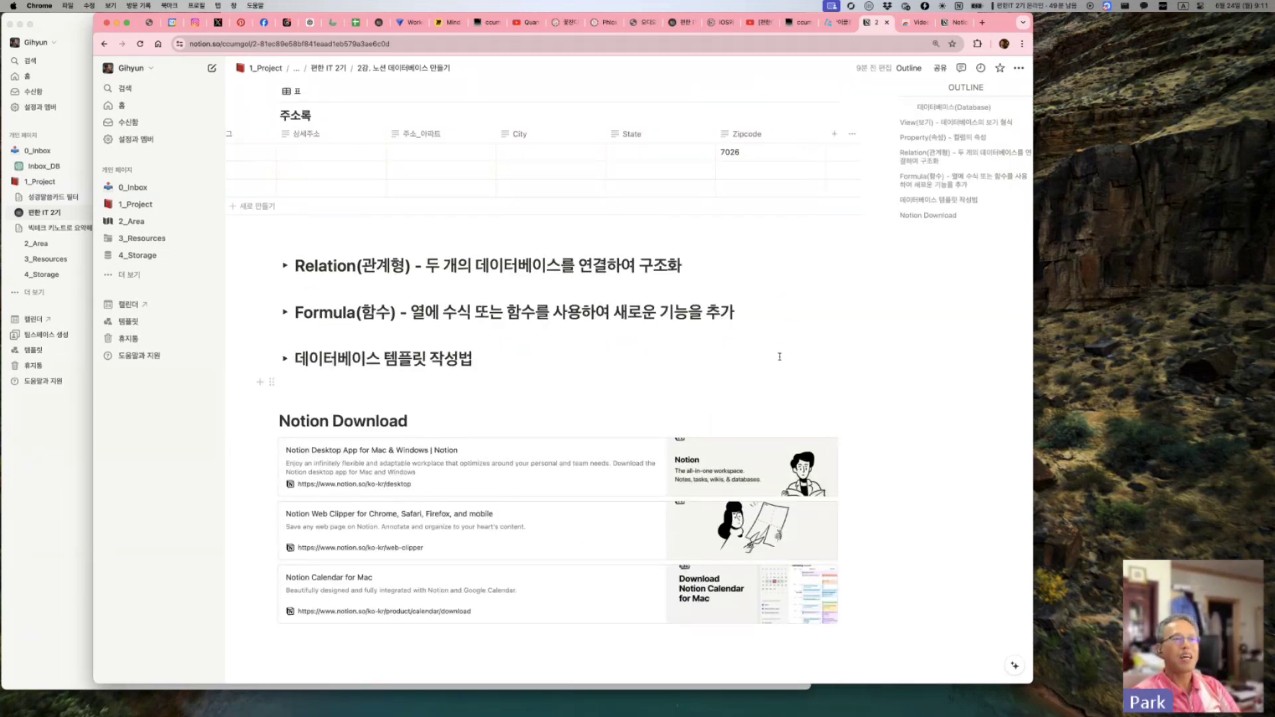
Step: Replace the first row's Zipcode value with the full zip code, including its leading zero
click(730, 152)
drag(740, 152, 696, 150)
text(07026)
key(Return)
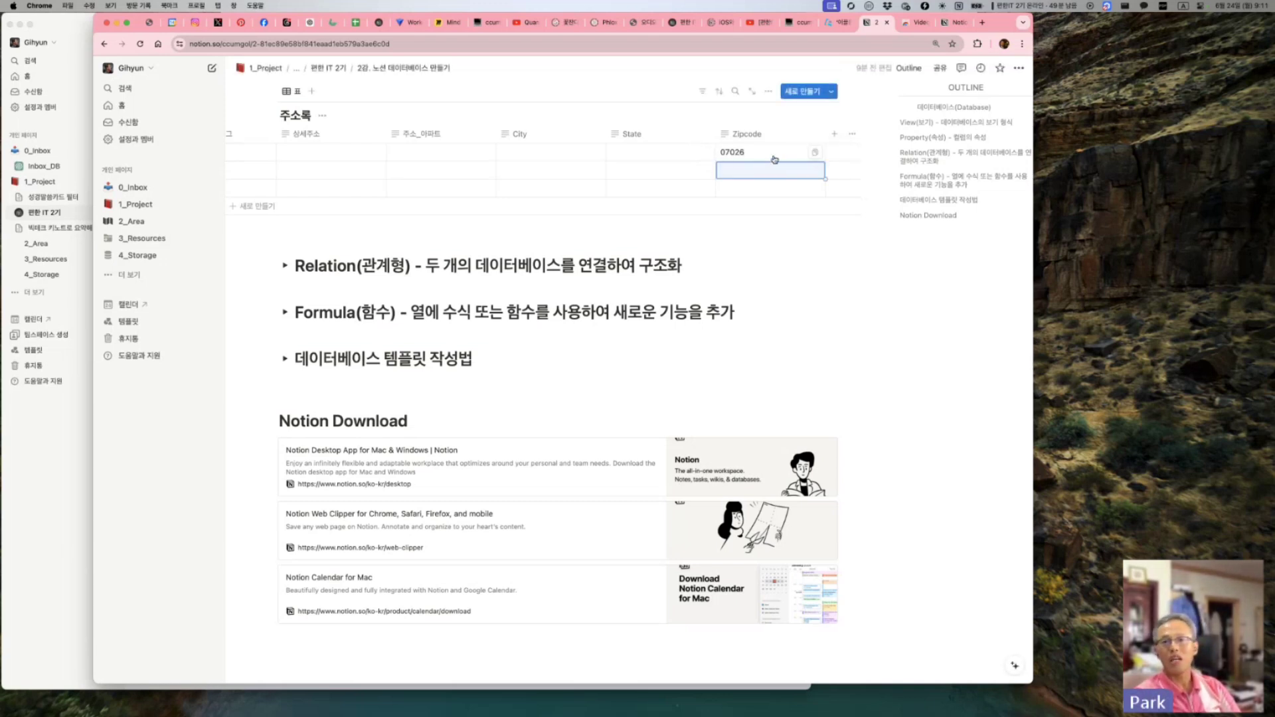
Step: Fill in the first row's street address, apartment number and city under 상세주소, 주소_아파트 and City
scroll(317, 361, up, 3)
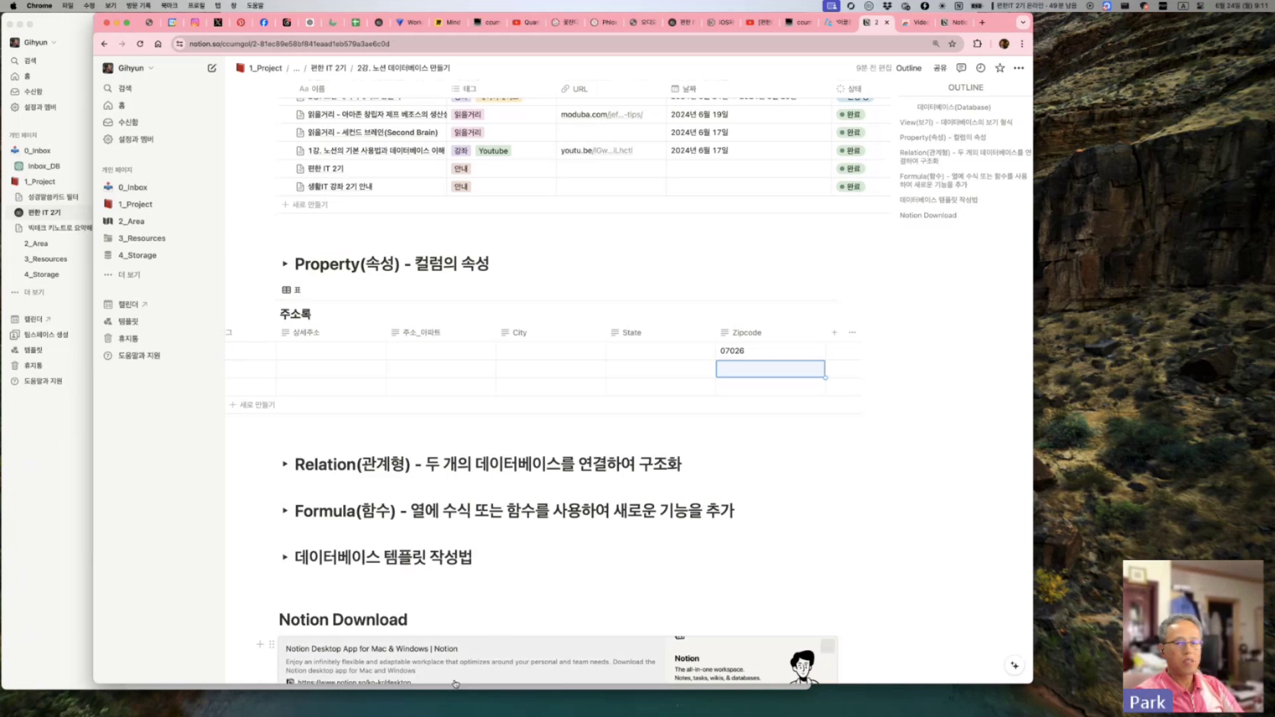
click(351, 346)
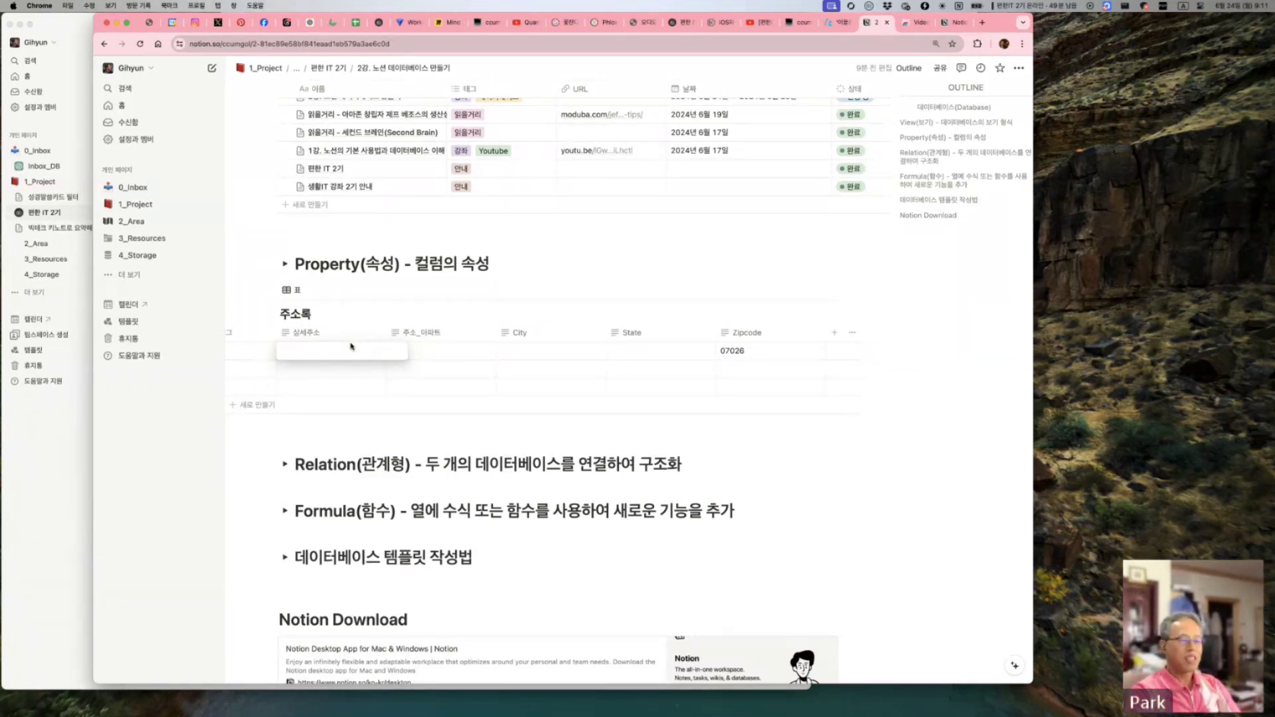
text(123 Street Name)
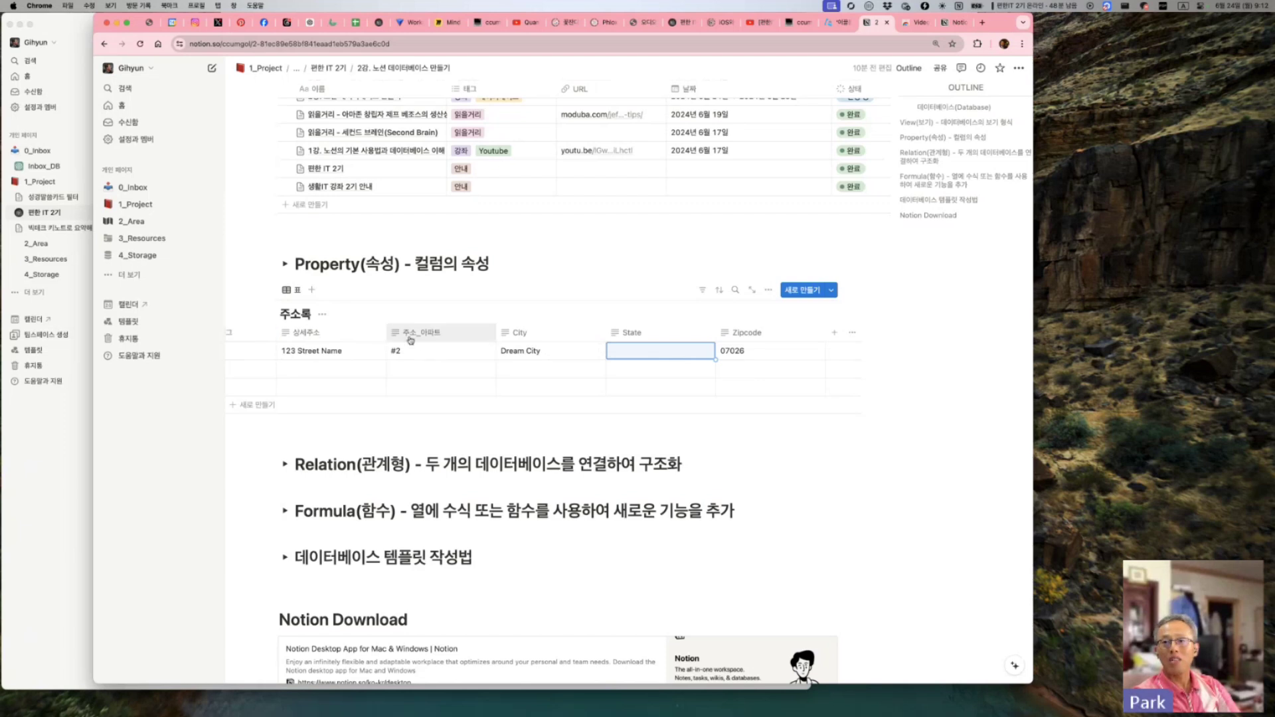
Step: Change the State property's type to 선택 in the 주소록 table
click(661, 354)
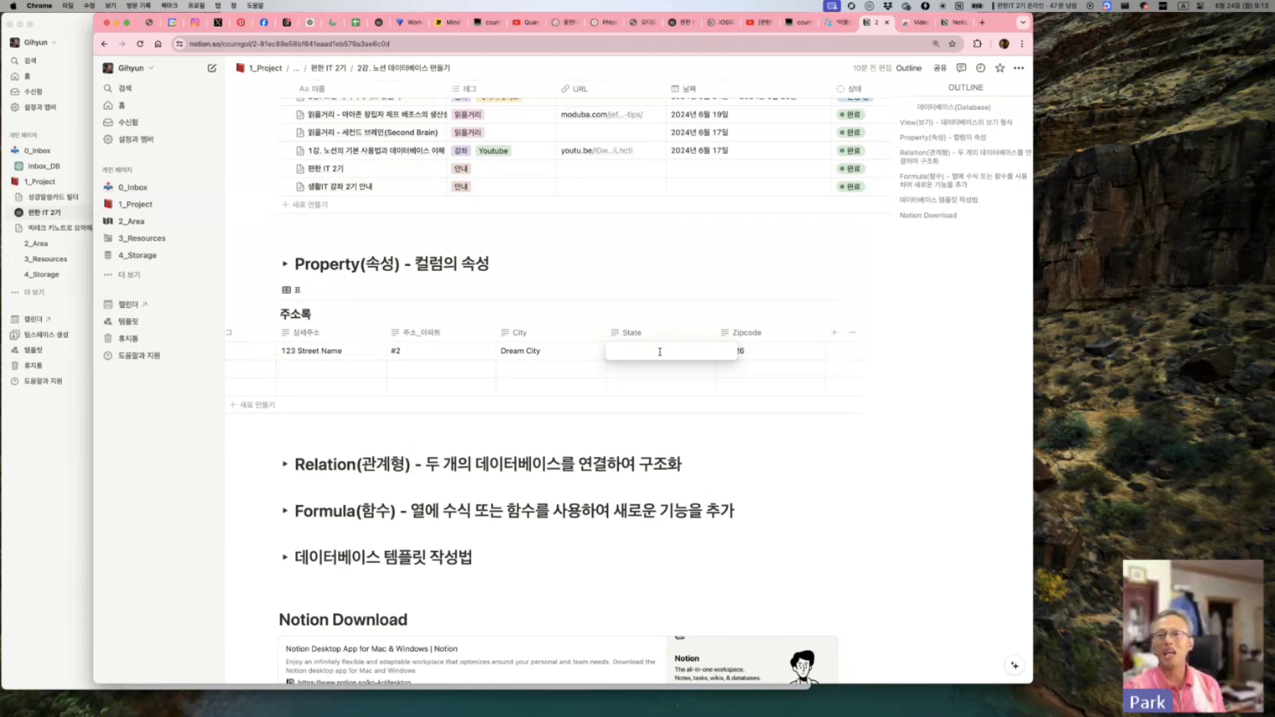
click(618, 332)
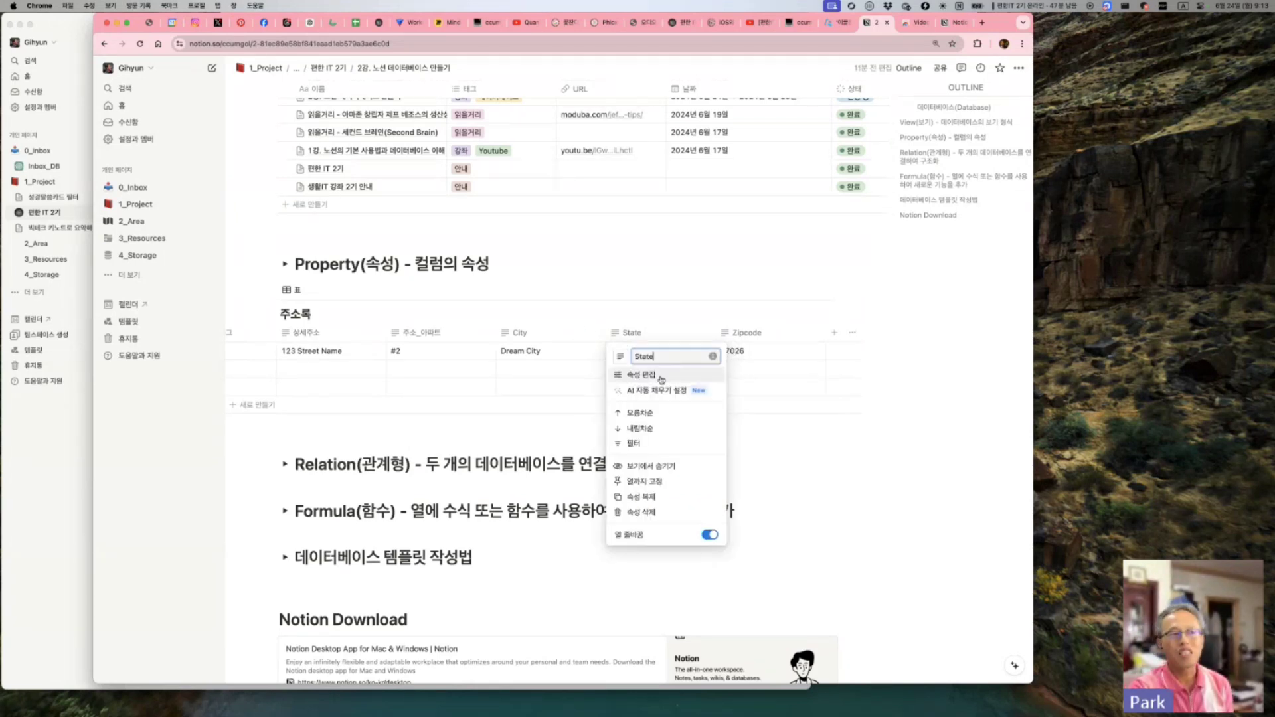
click(627, 372)
click(959, 156)
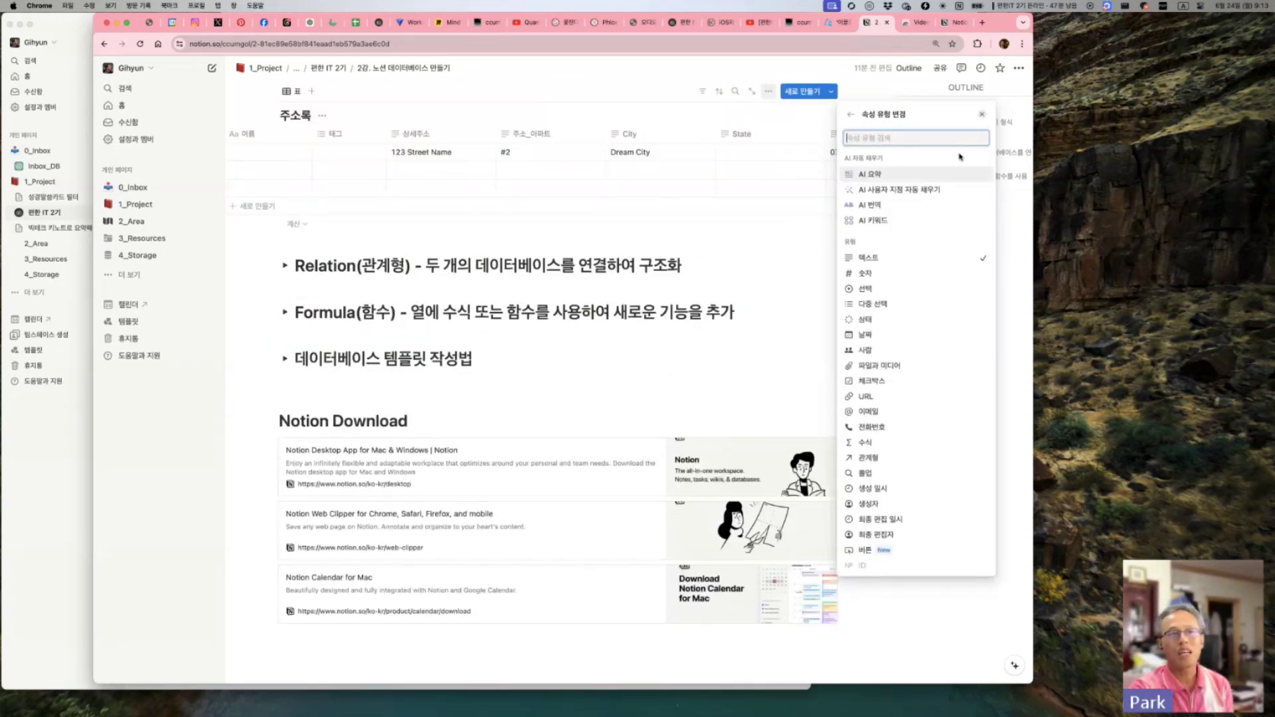
click(868, 289)
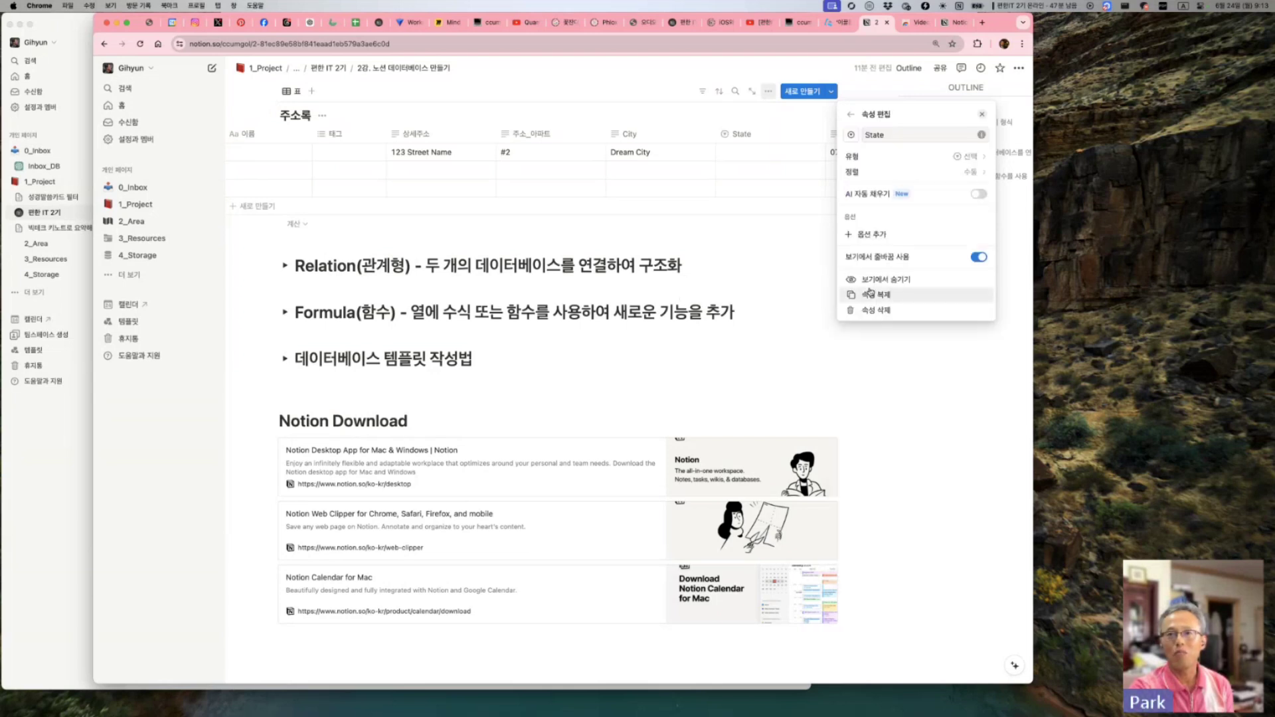
click(910, 432)
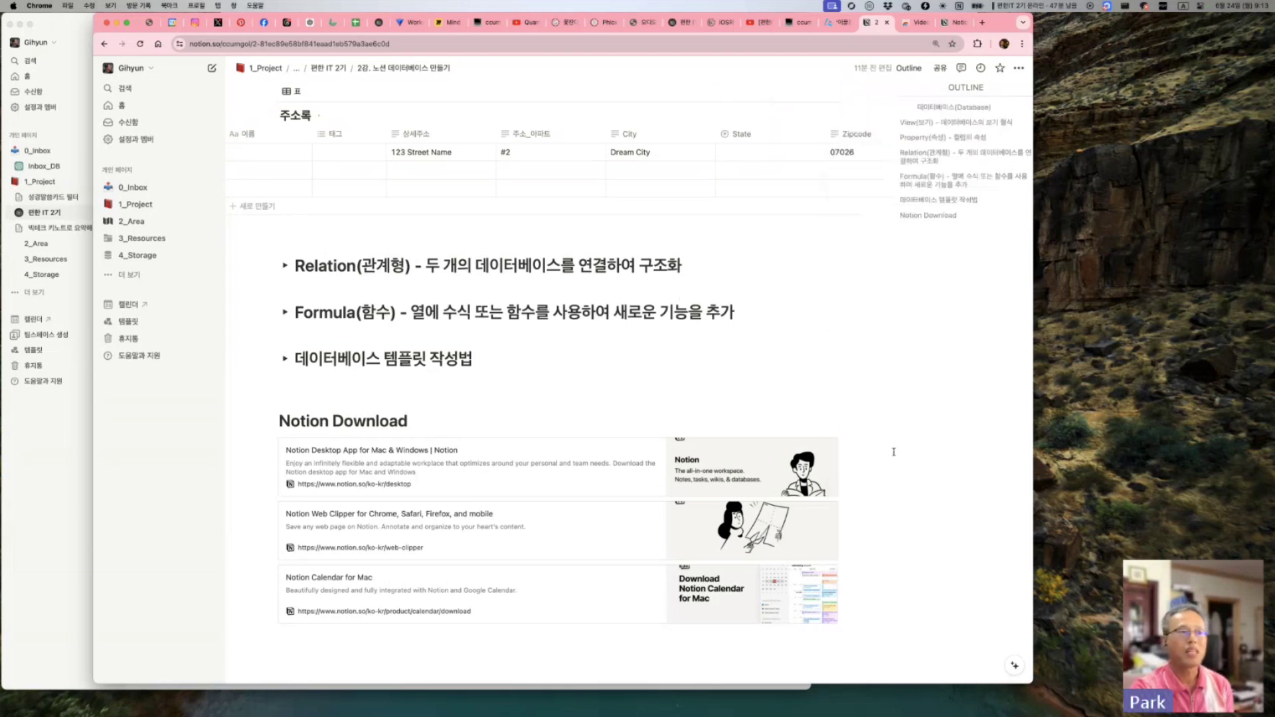
Step: Create the option NJ in the State property and assign it to the first row
click(744, 154)
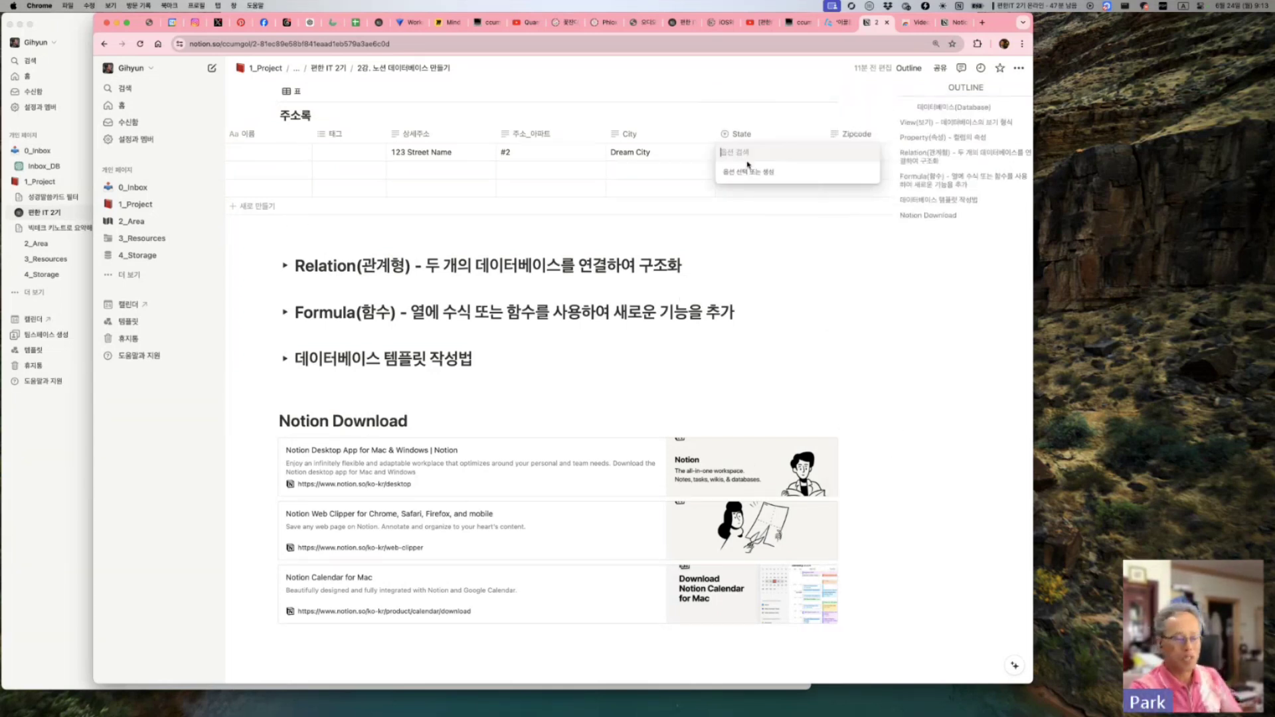
text(NJ)
key(Return)
click(748, 168)
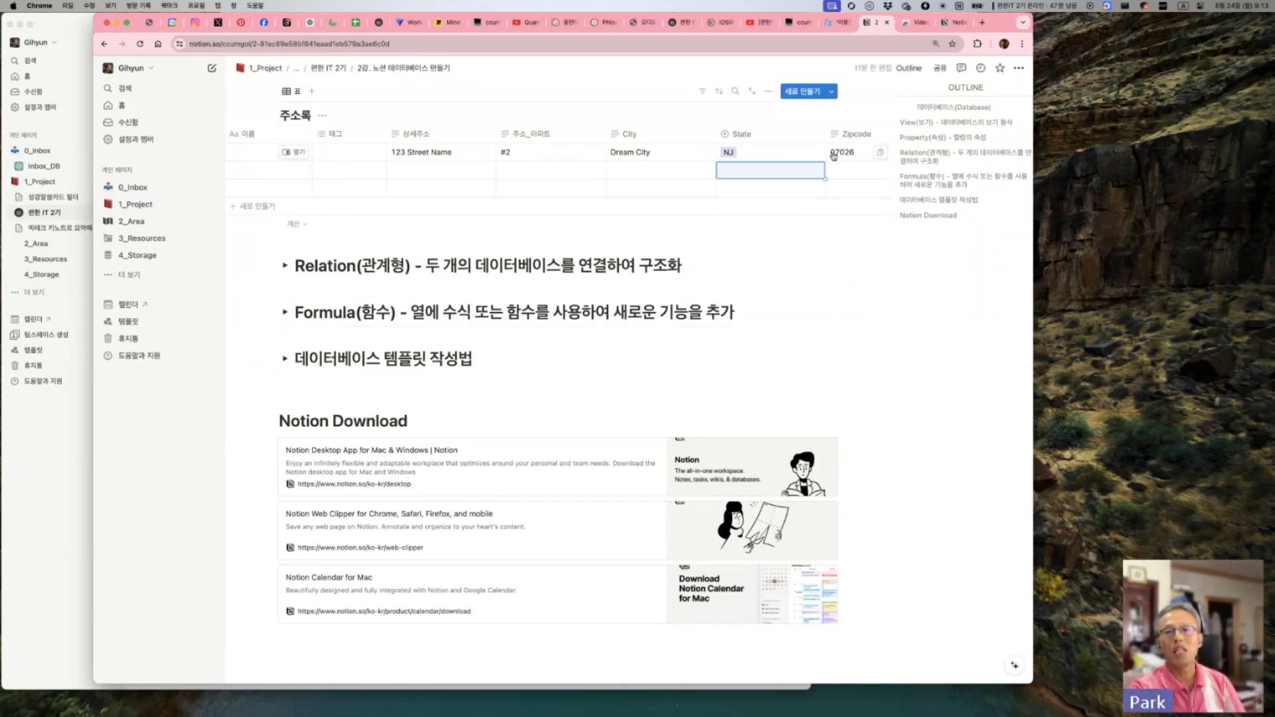
Step: Hide the page's outline so the 주소록 table has more width
scroll(432, 143, up, 3)
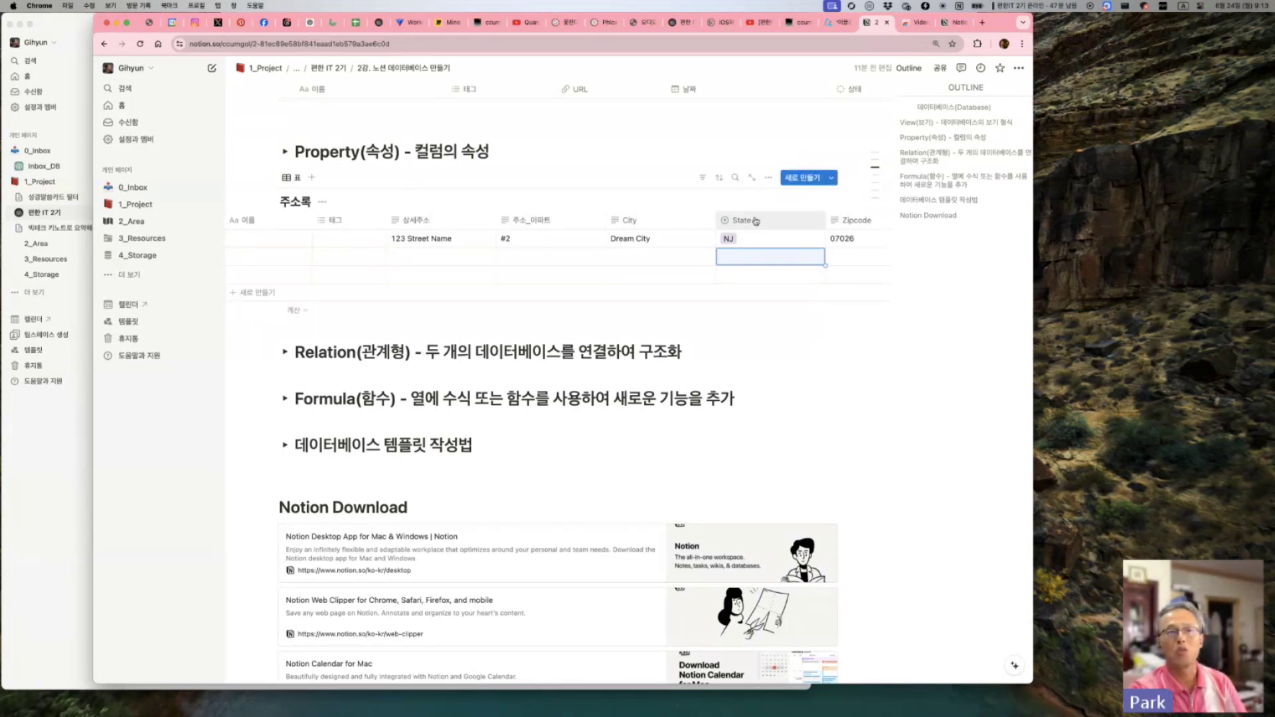
click(909, 69)
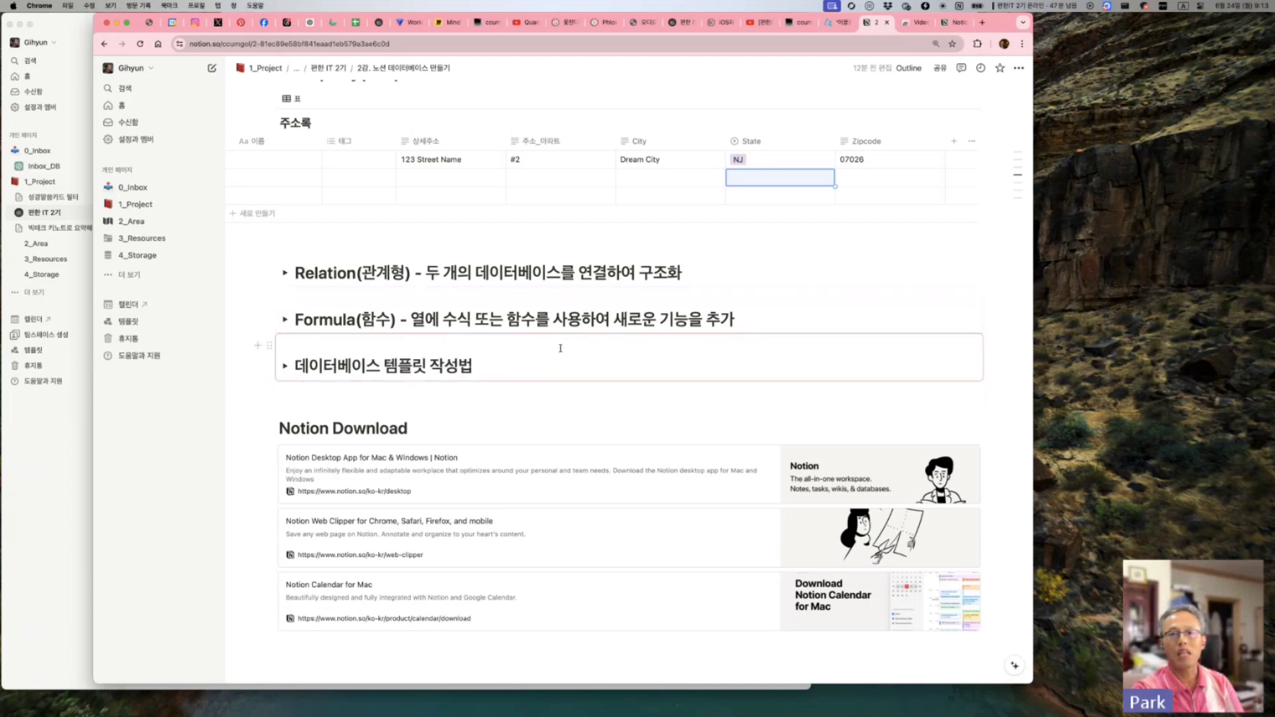
scroll(465, 239, up, 2)
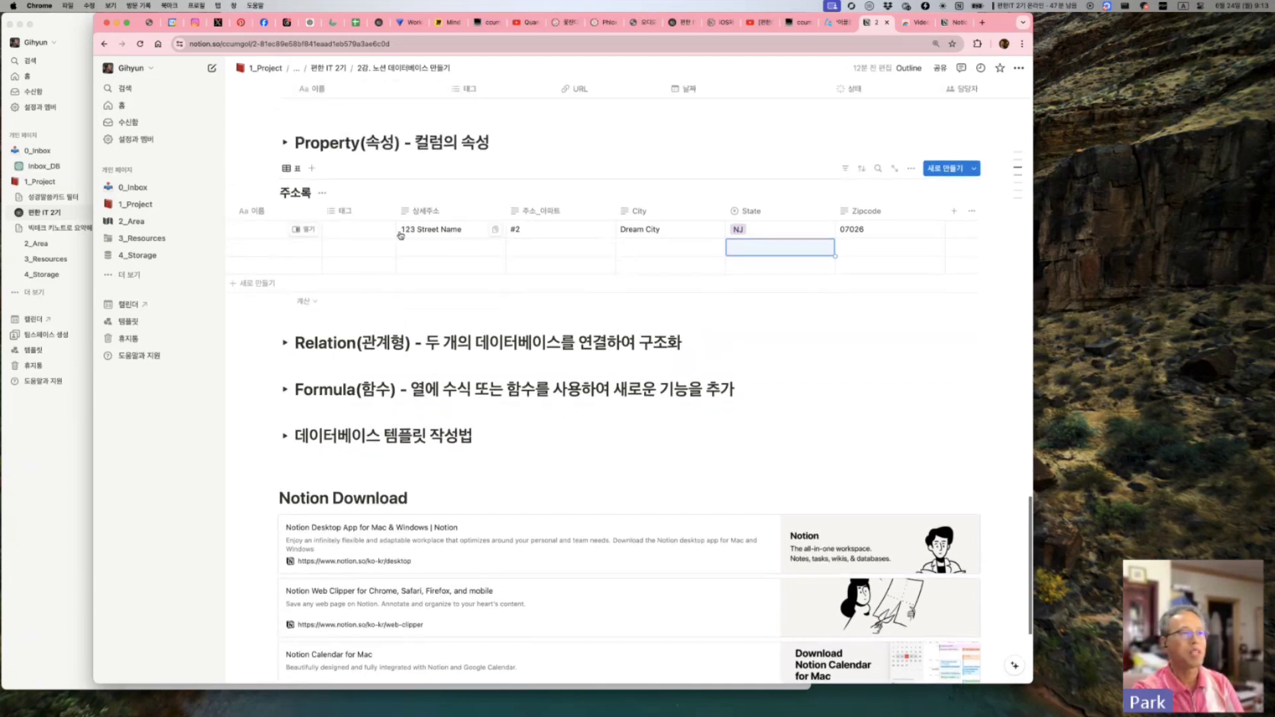
Step: Add a 수식 property named 전체주소 to the 주소록 table
click(955, 211)
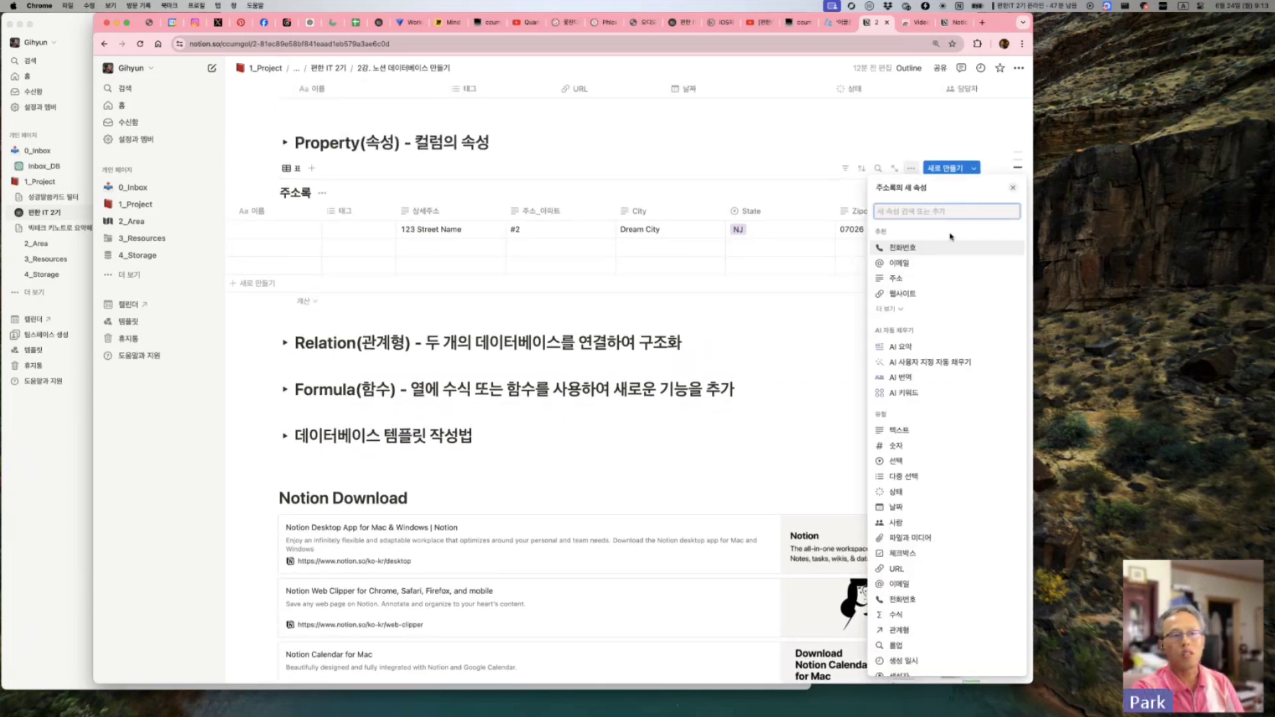
scroll(950, 332, down, 2)
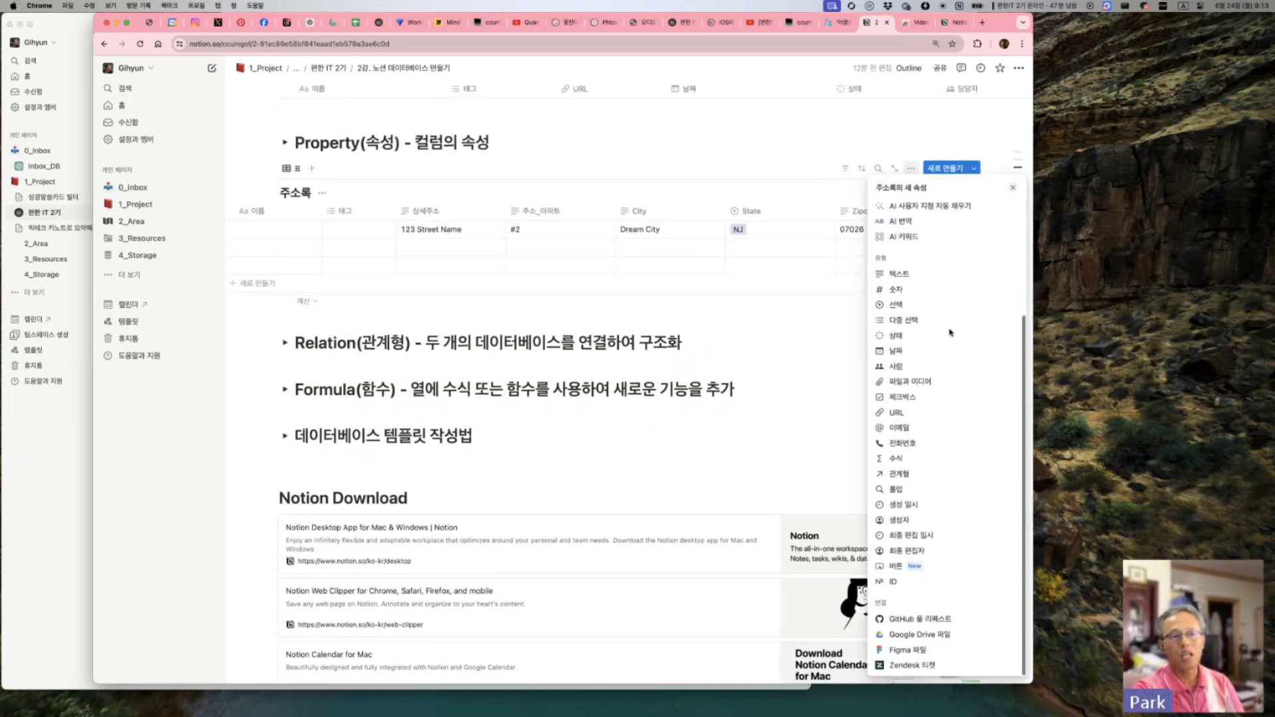
click(897, 459)
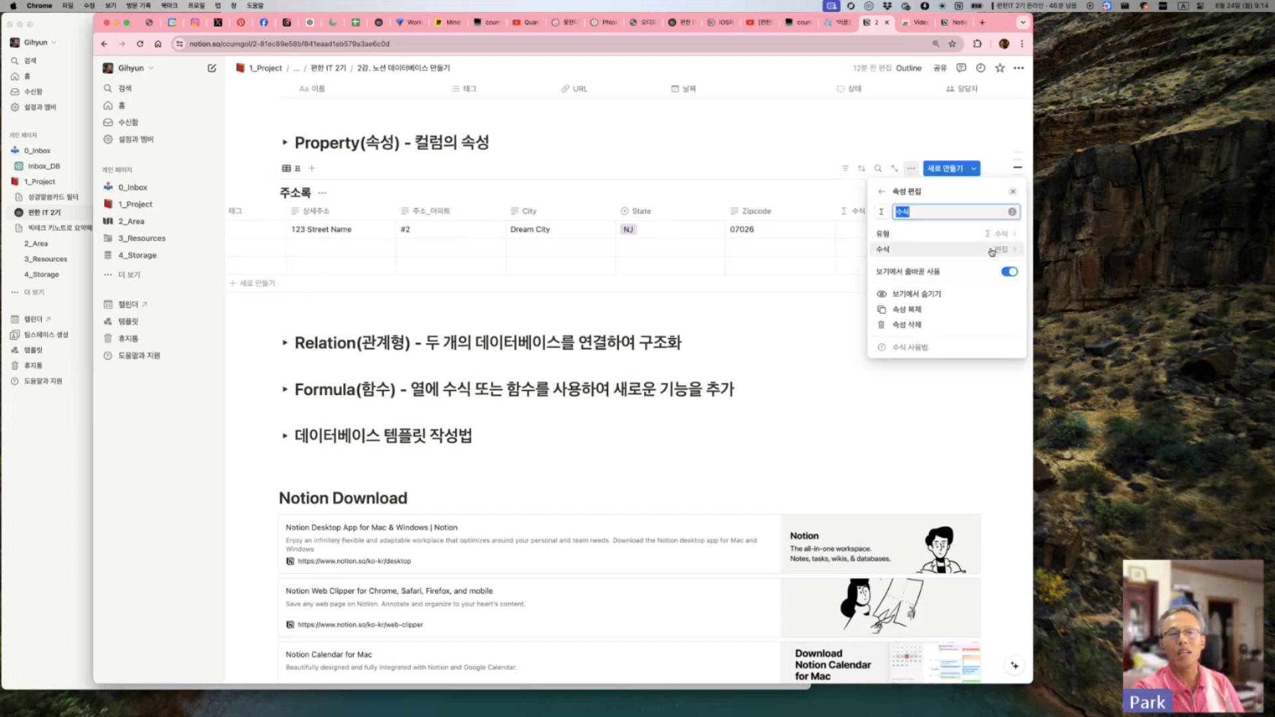
click(1011, 250)
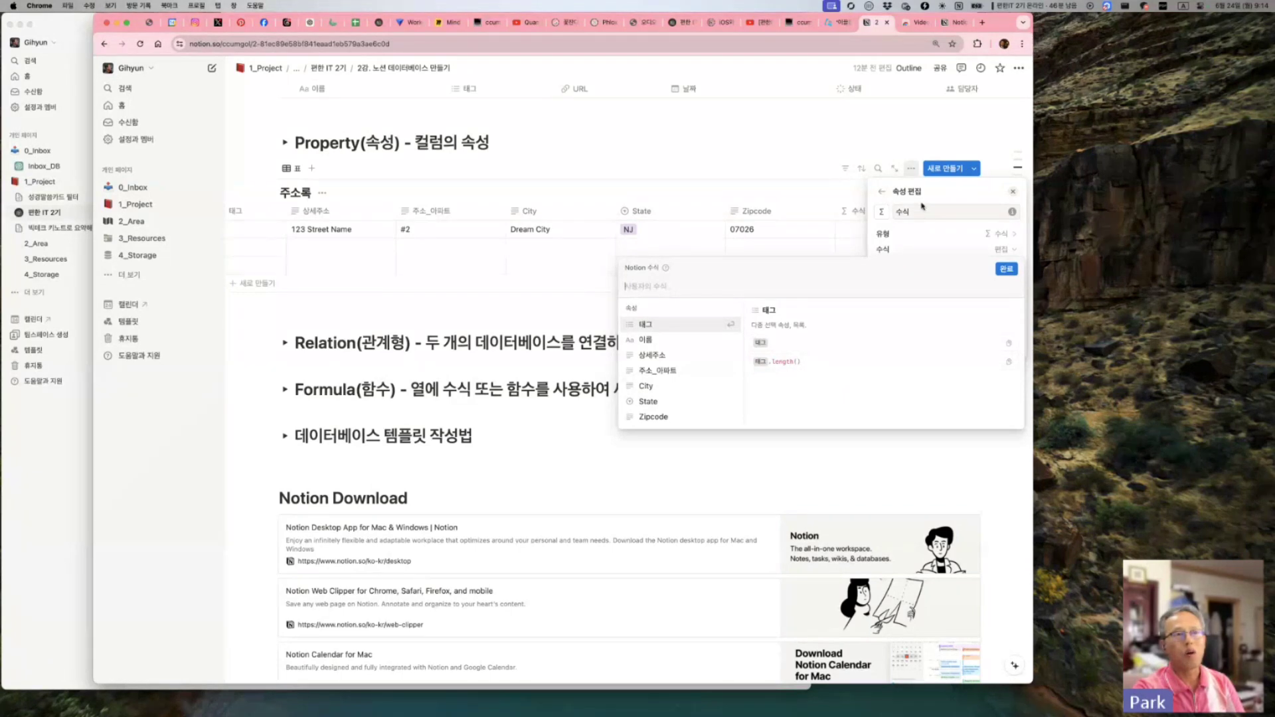
click(922, 217)
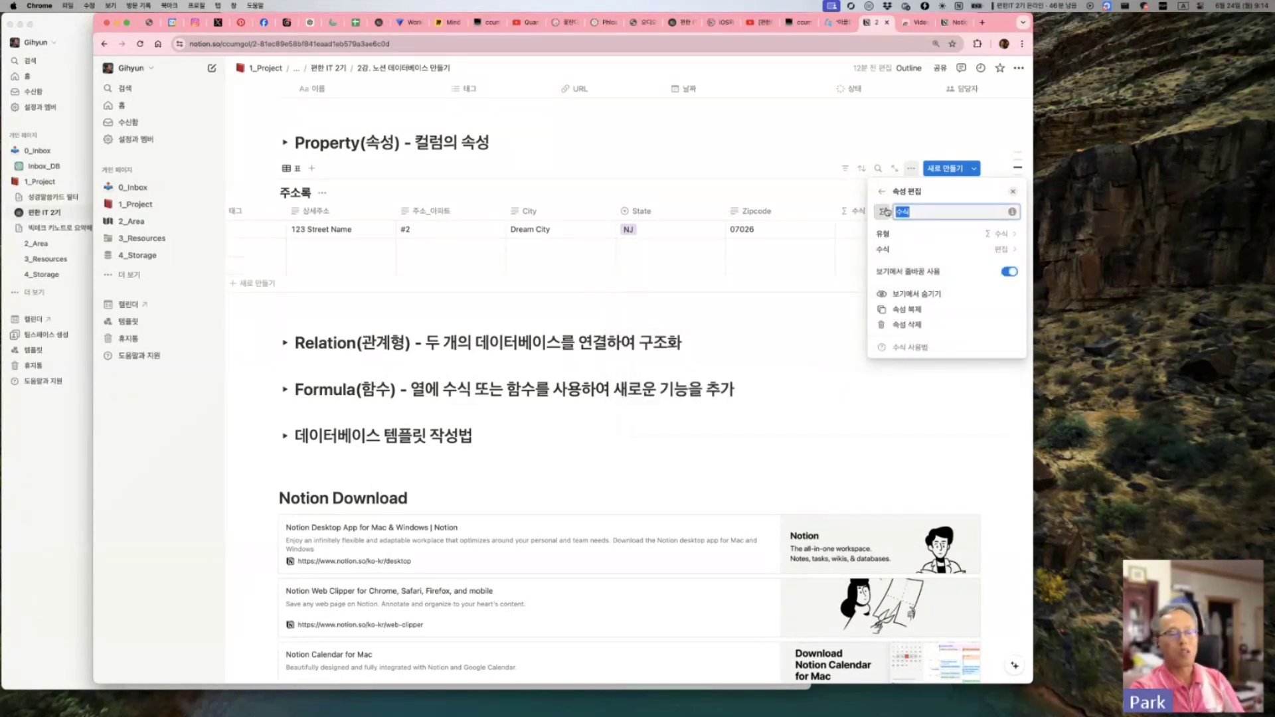
text(w)
text(전체주소)
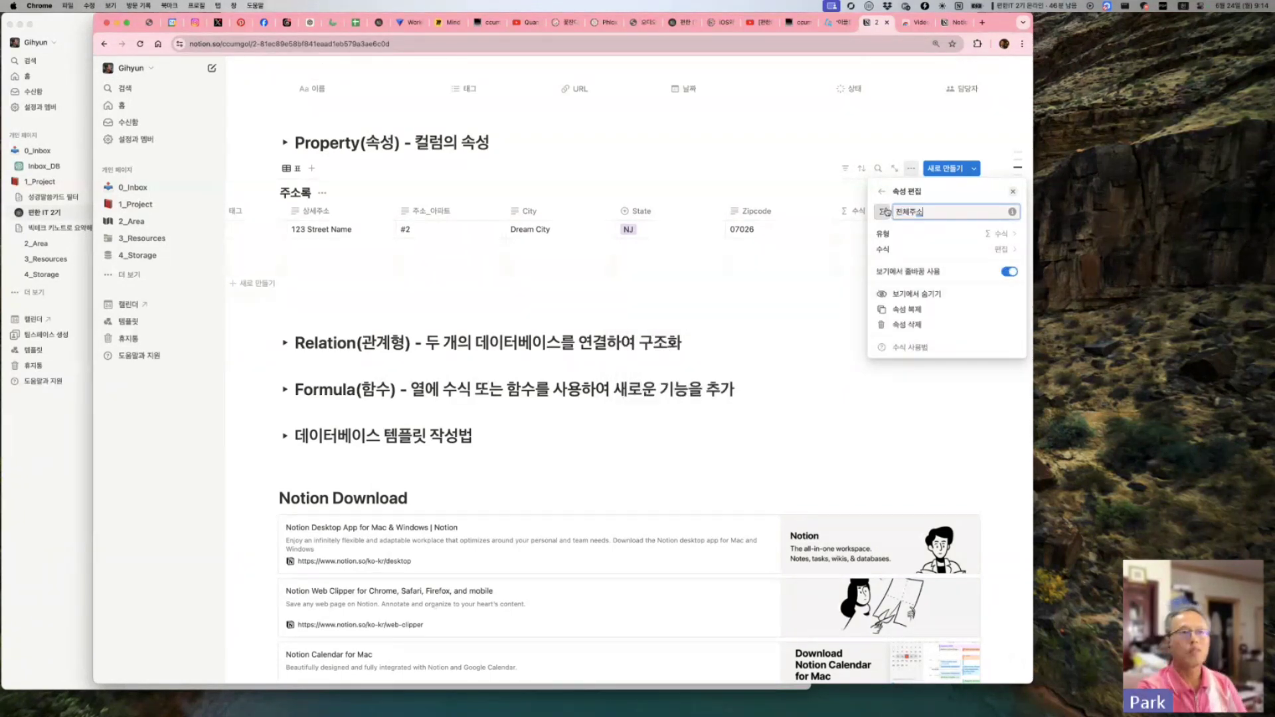
Step: Set the 전체주소 formula to 상세주소 + 주소_아파트 + City + State + Zipcode and save it
click(999, 252)
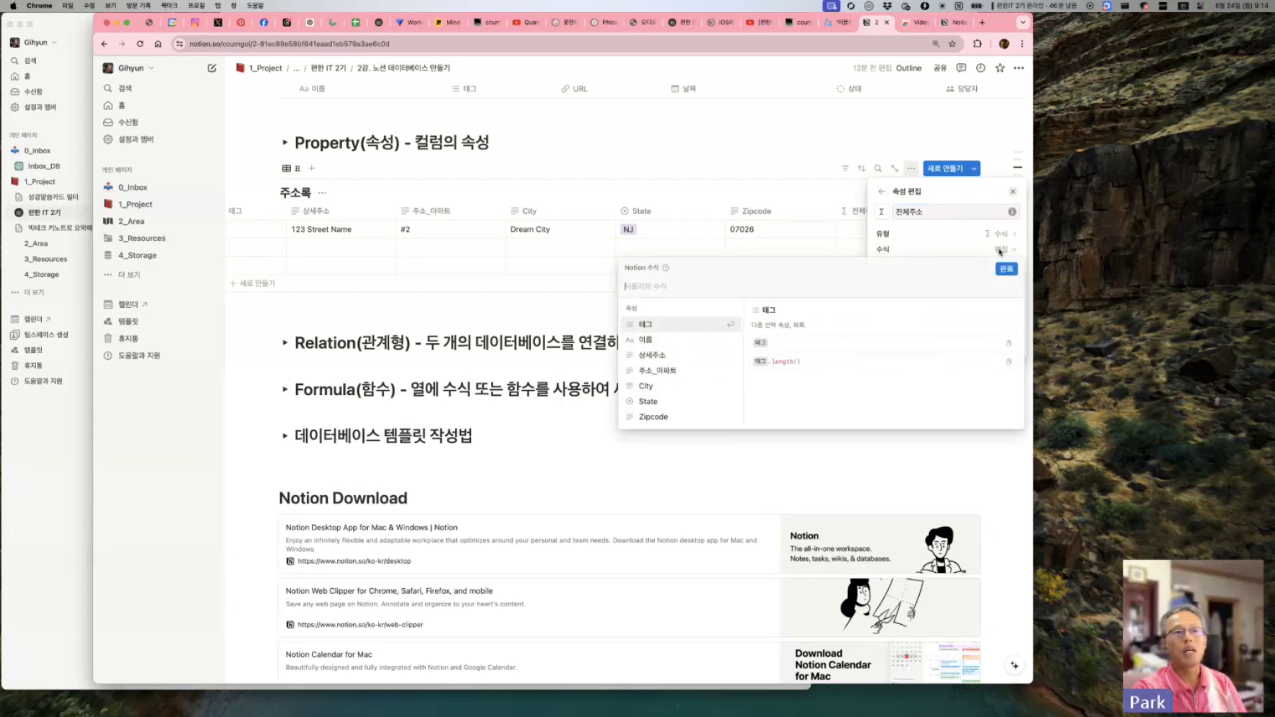
click(658, 356)
text(+)
click(657, 394)
text(+)
click(666, 406)
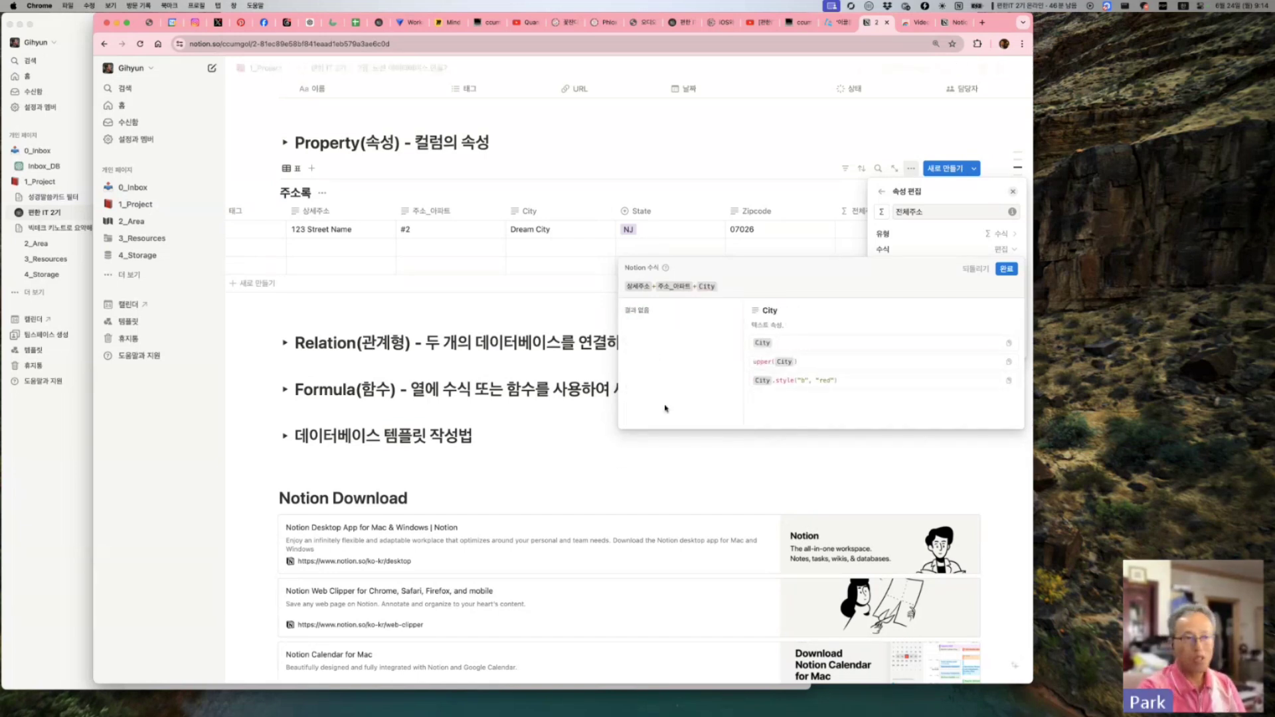
text(+)
click(664, 425)
text(+ State +)
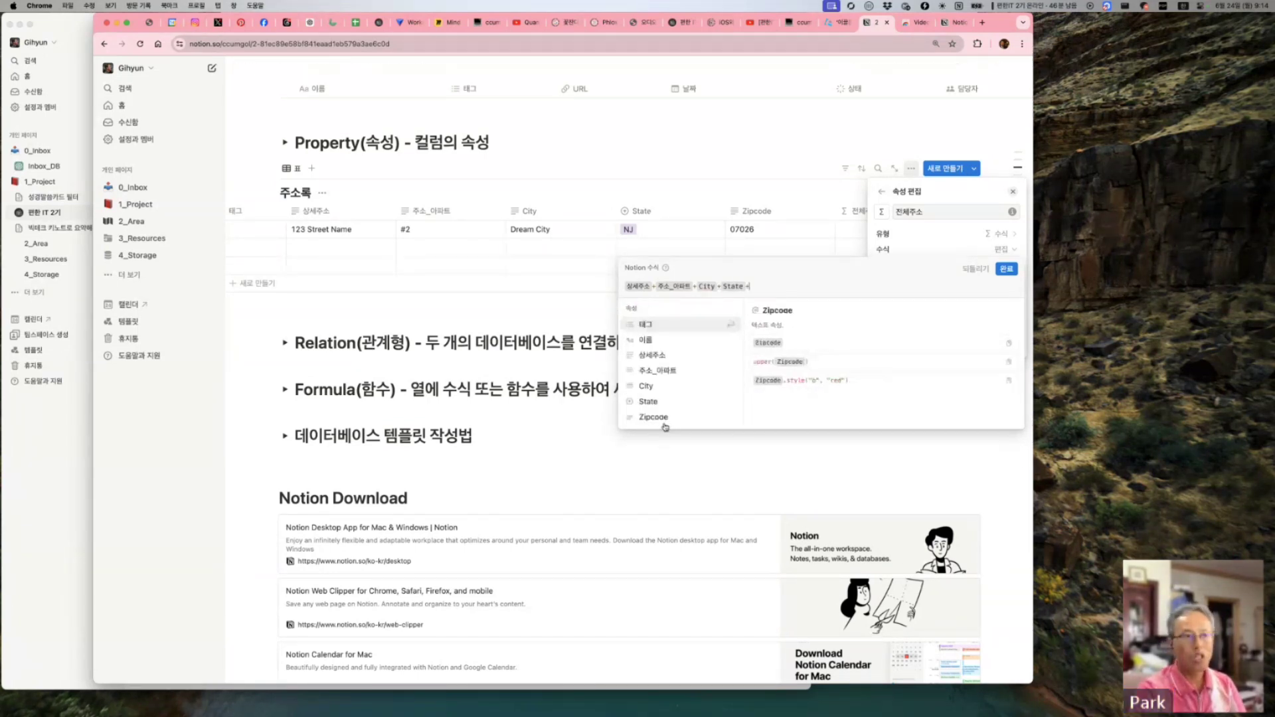
click(668, 438)
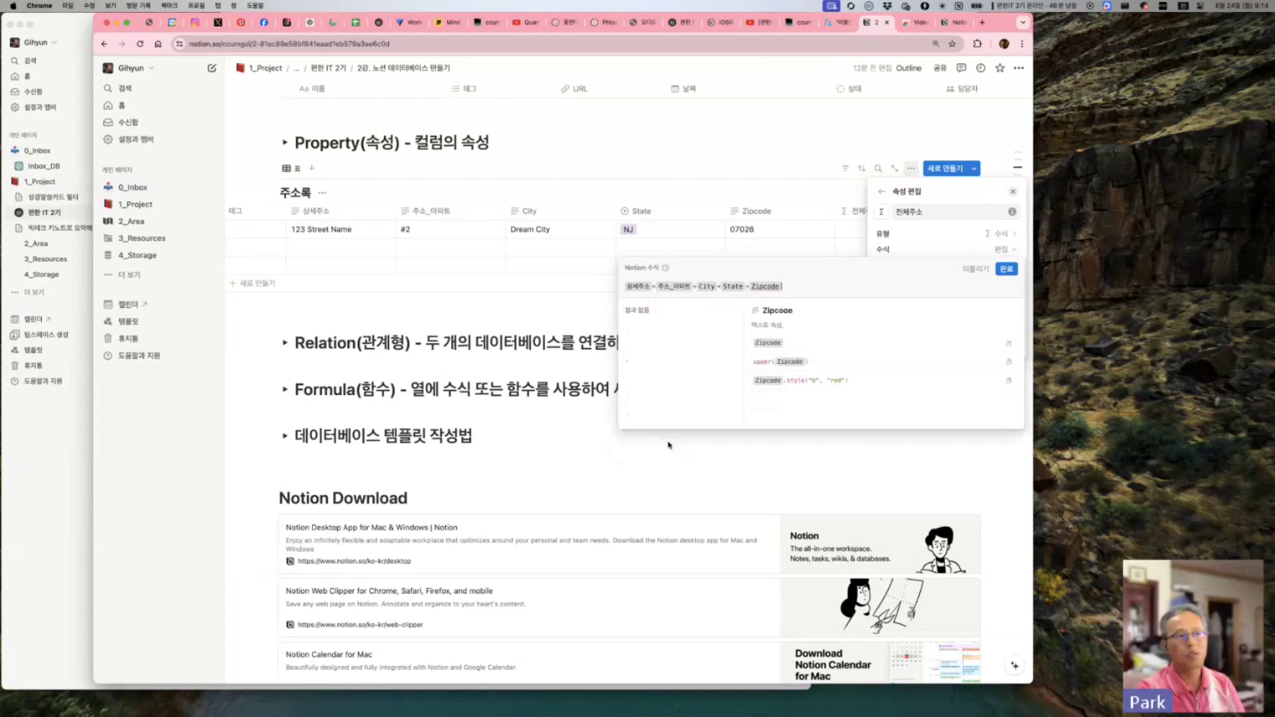
click(1007, 269)
click(911, 419)
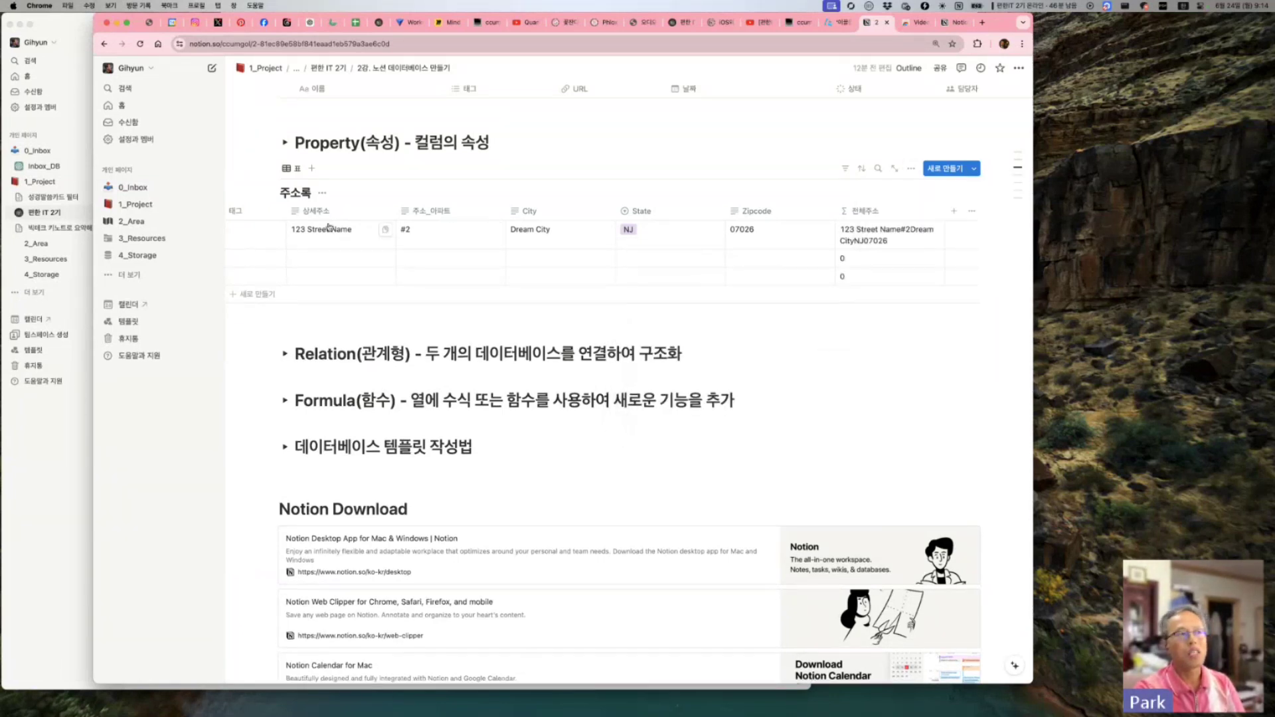
Step: Edit the 전체주소 formula to insert a " " space string between each pair of neighbouring properties
click(902, 214)
click(894, 256)
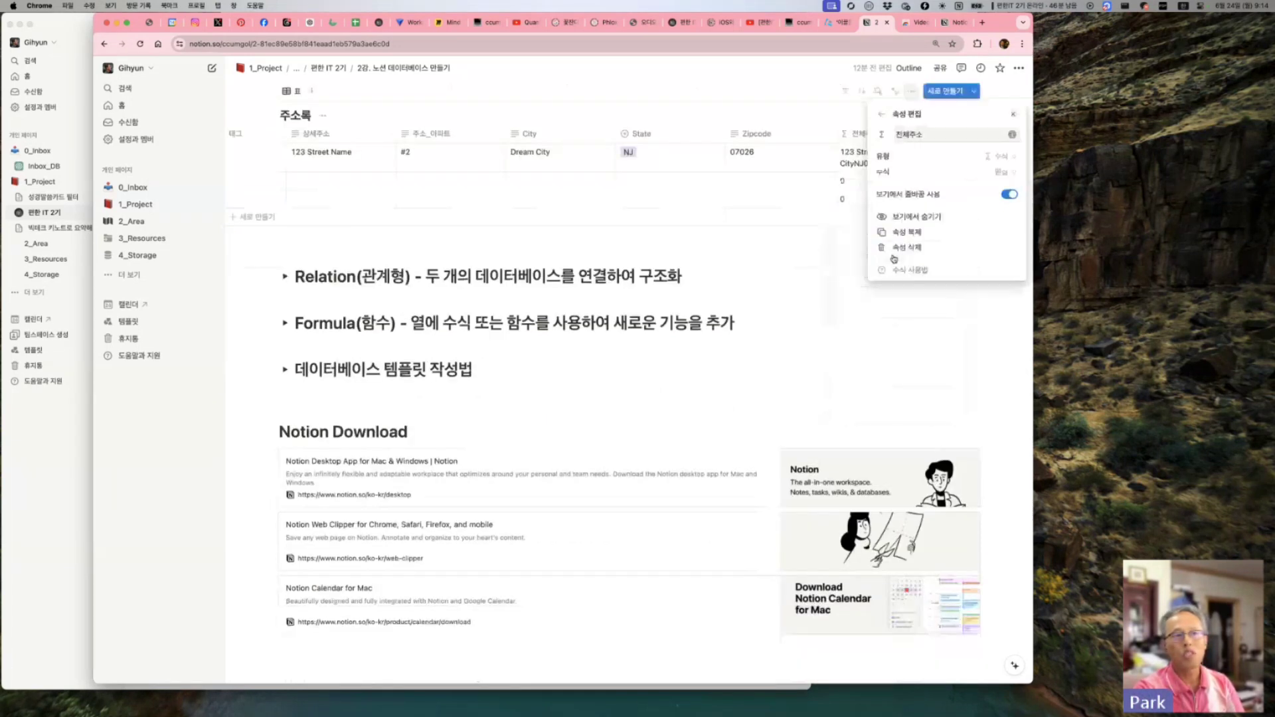
click(1003, 174)
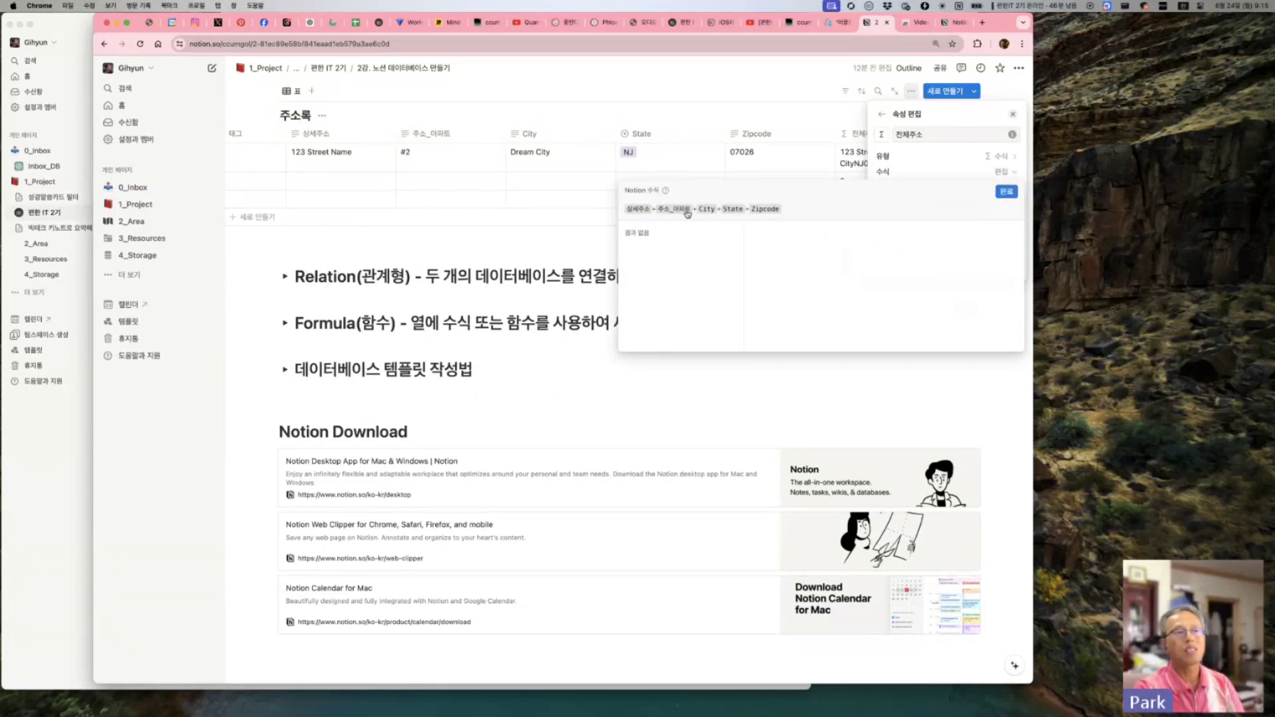
text(=" )
text(")
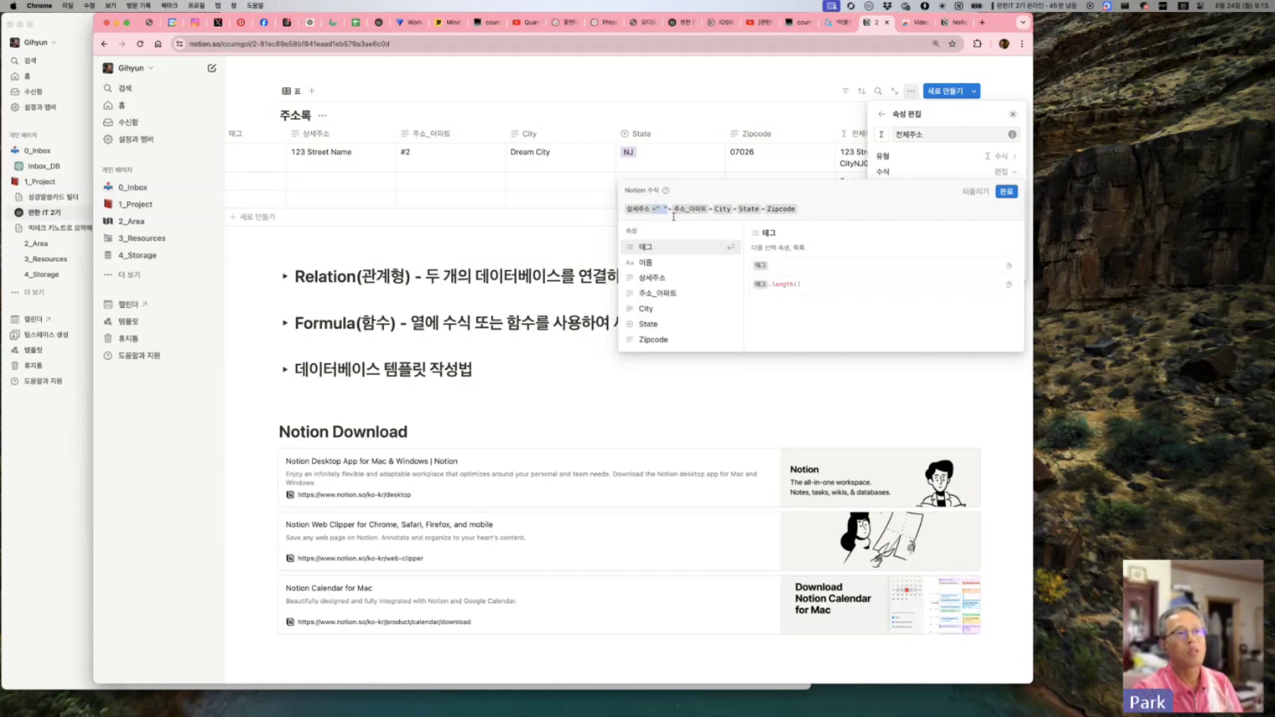
text(" "+)
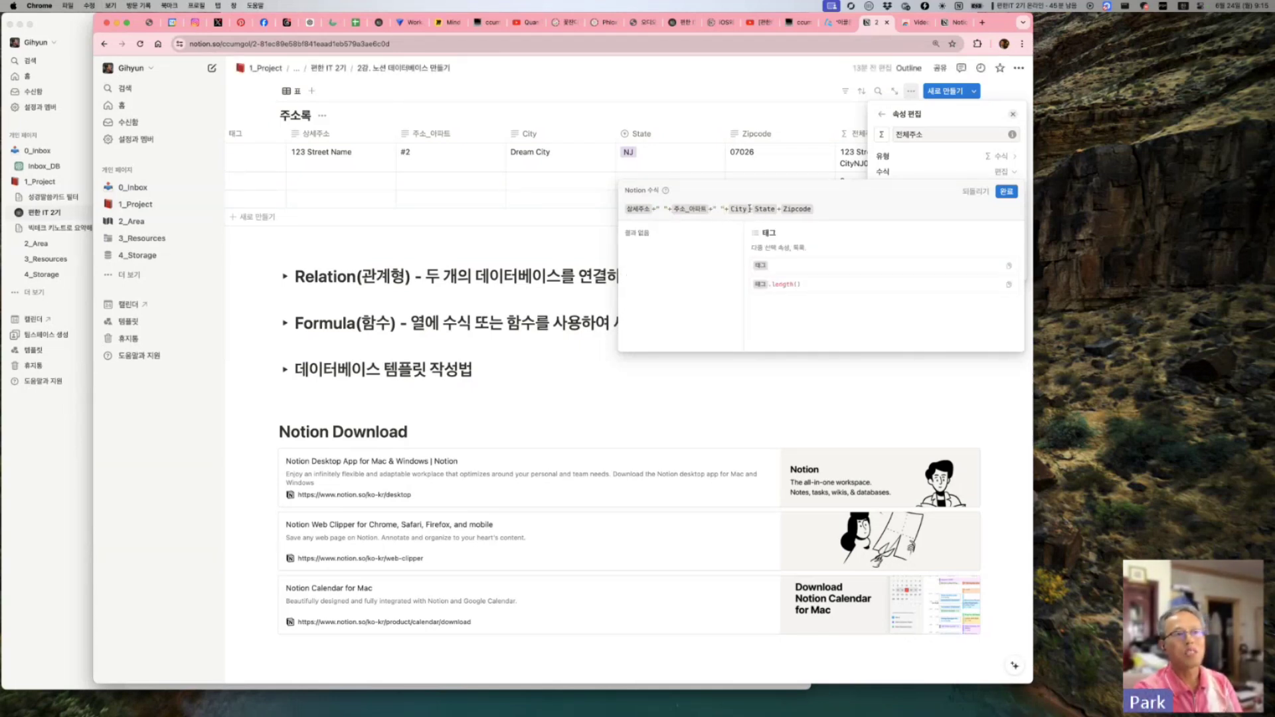
click(750, 209)
text(+" "+)
click(793, 210)
text(" "+)
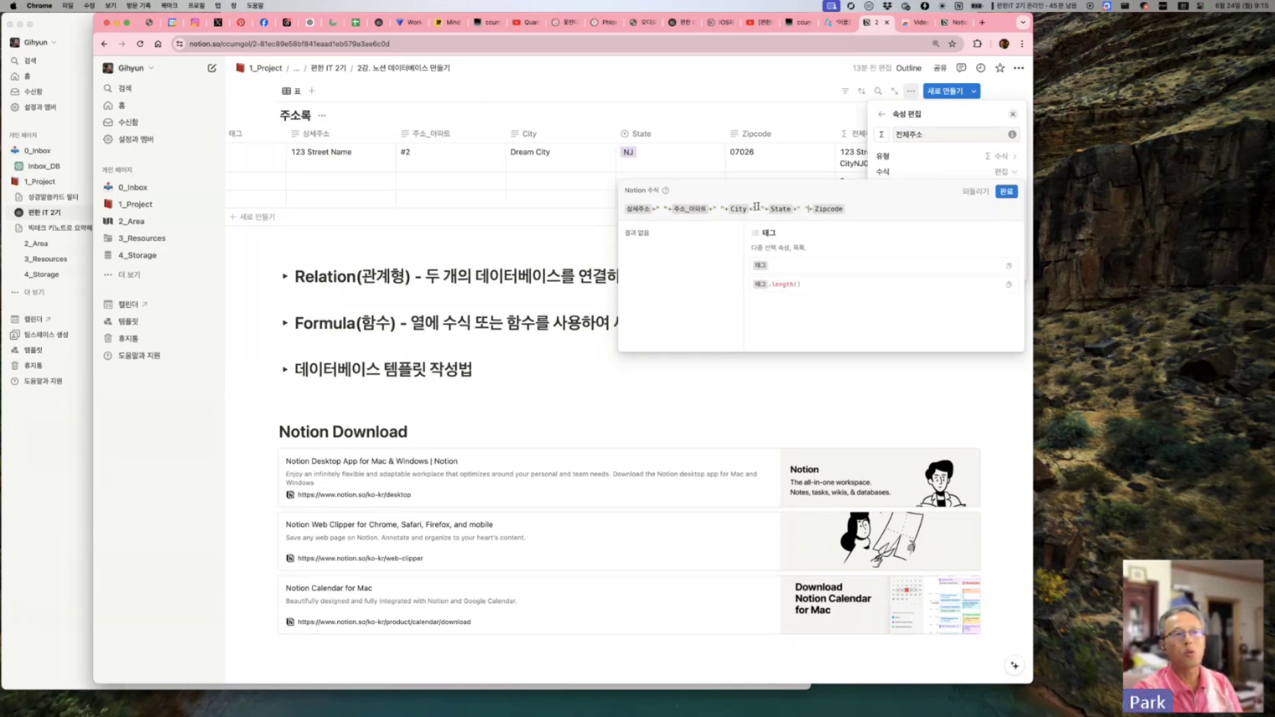
Step: Add a comma before the space between City and State in the 전체주소 formula and save it
click(757, 210)
text(,)
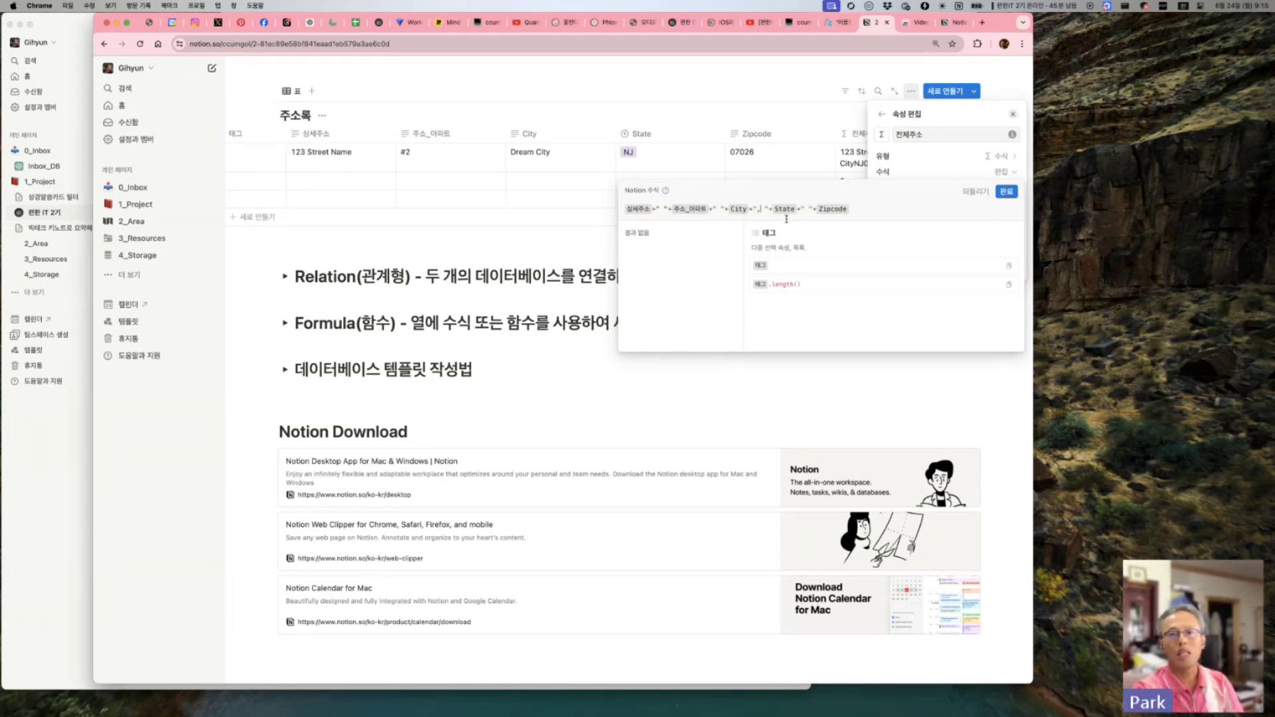
click(1006, 192)
click(907, 170)
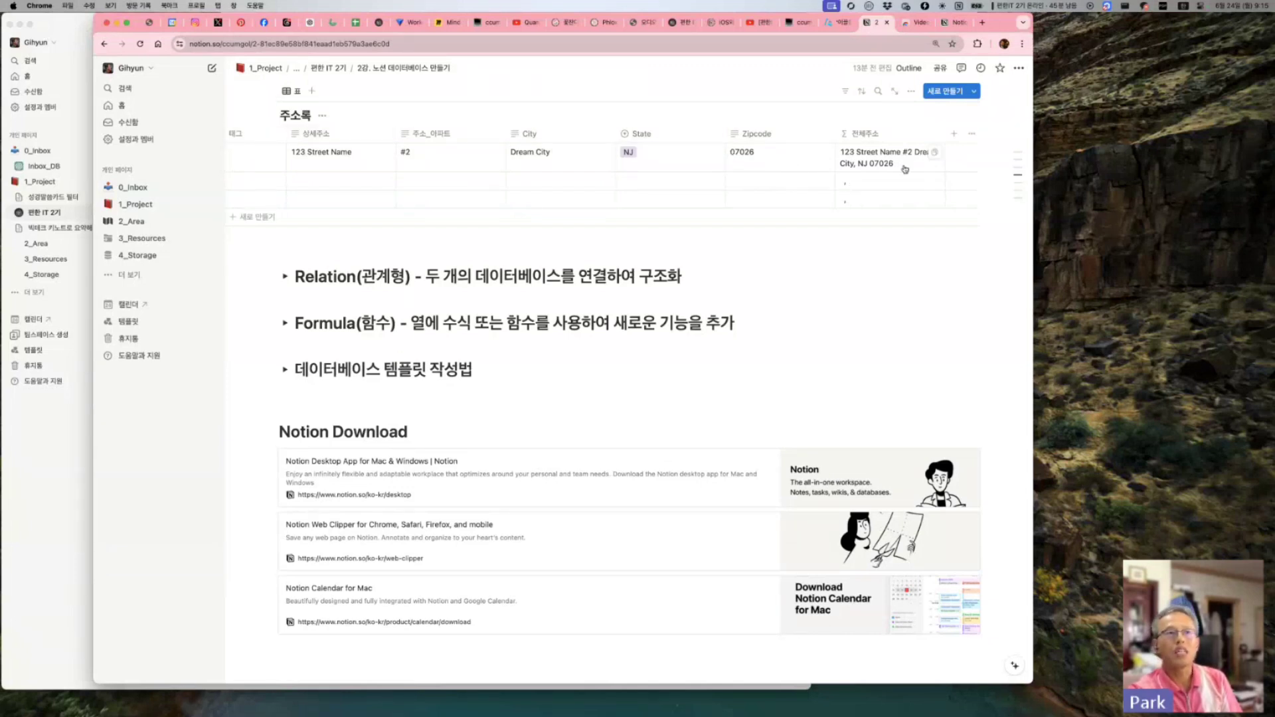
Step: Open the 전체주소 formula for editing and clear its whole expression
click(884, 137)
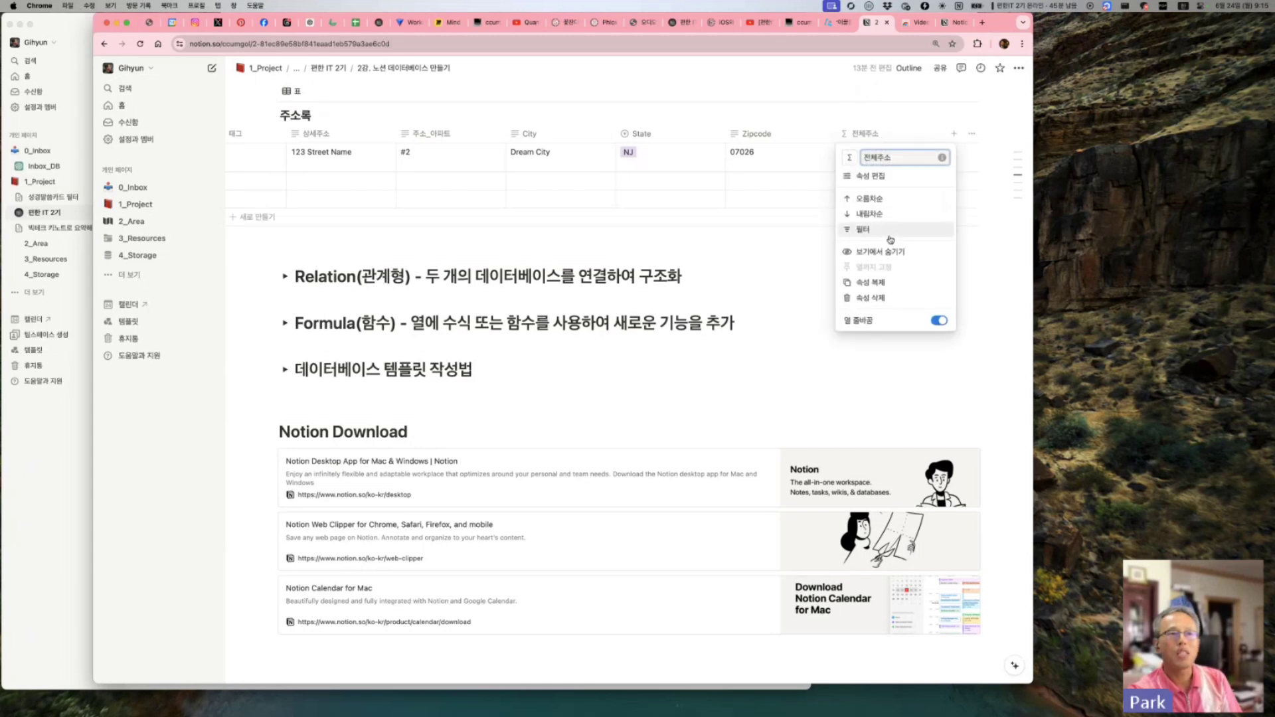
click(890, 200)
key(BackSpace)
key(BackSpace)
key(BackSpace)
key(BackSpace)
Step: Look through the list of built-in operators and functions in the formula editor down to lets(), and close the property settings
scroll(677, 282, down, 5)
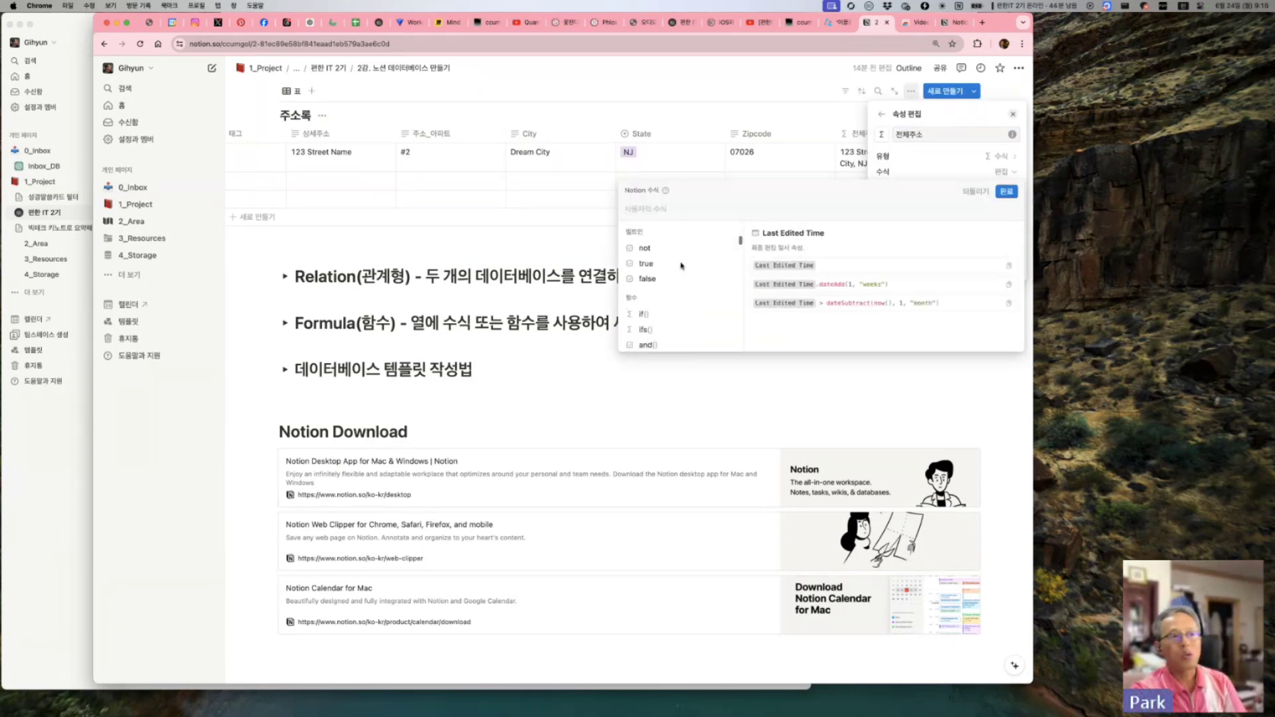
scroll(677, 282, down, 10)
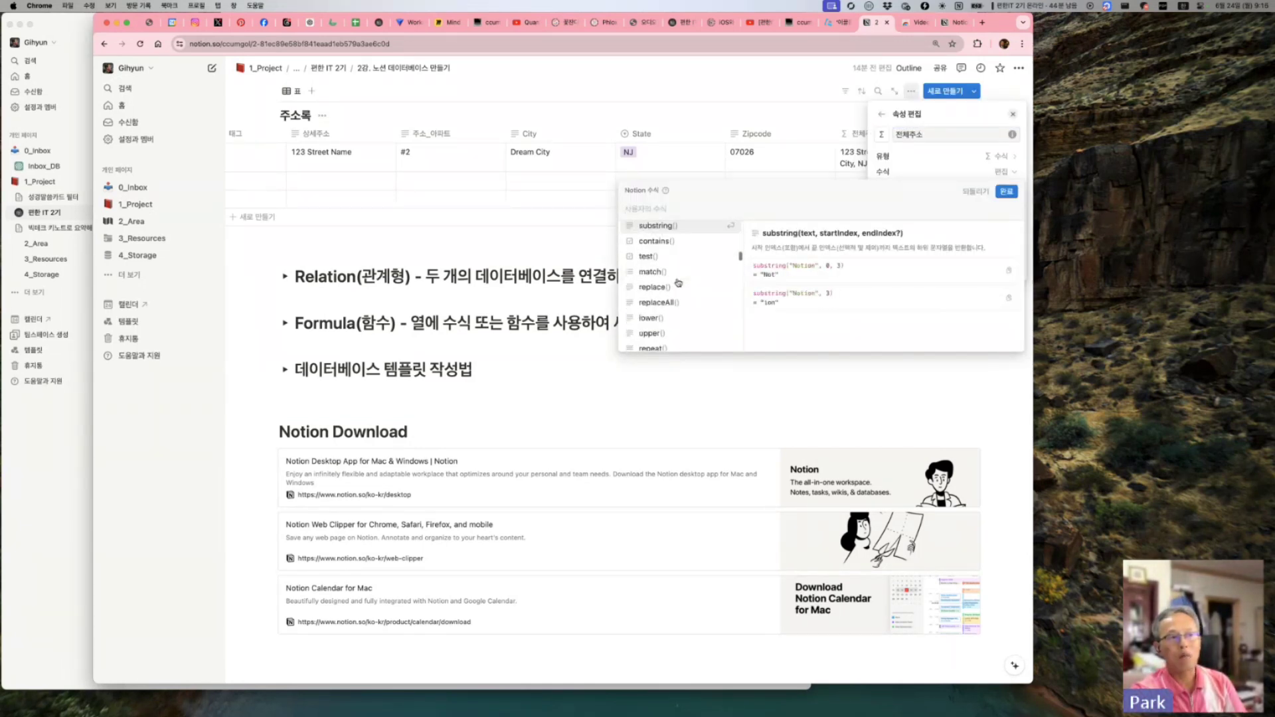
scroll(678, 282, down, 10)
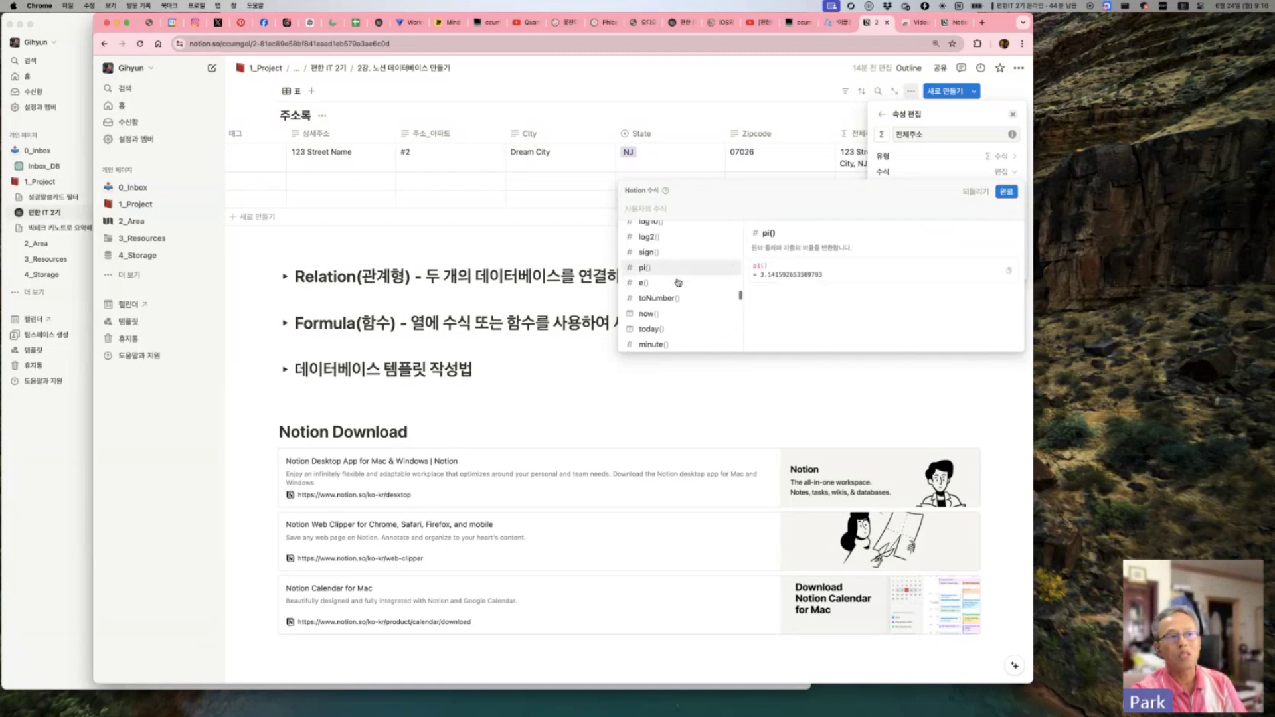
scroll(677, 281, down, 5)
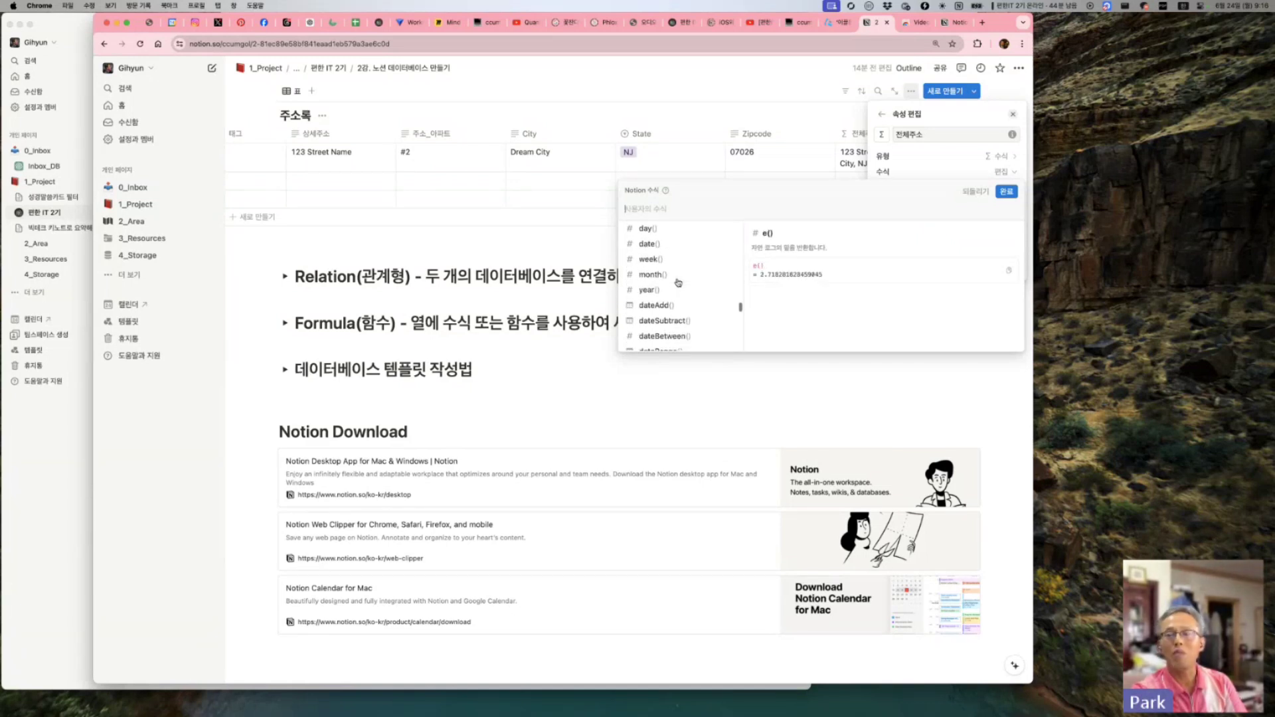
scroll(678, 283, down, 10)
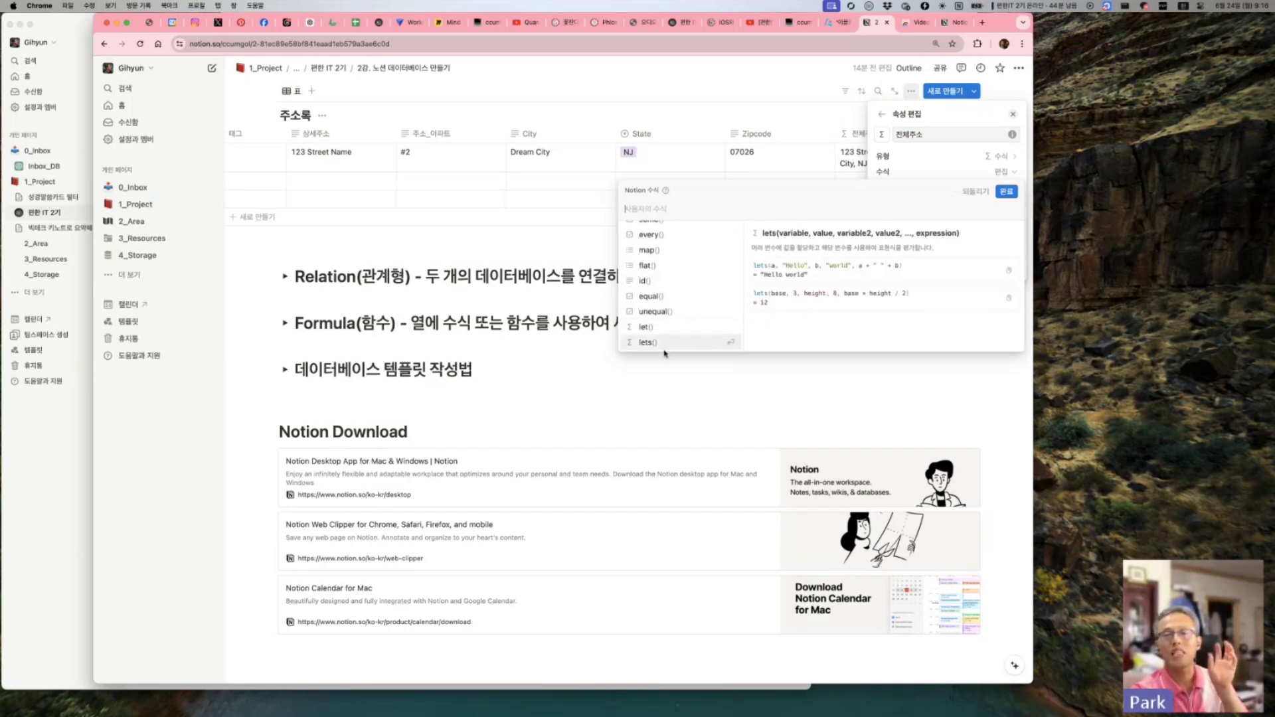
scroll(665, 352, up, 8)
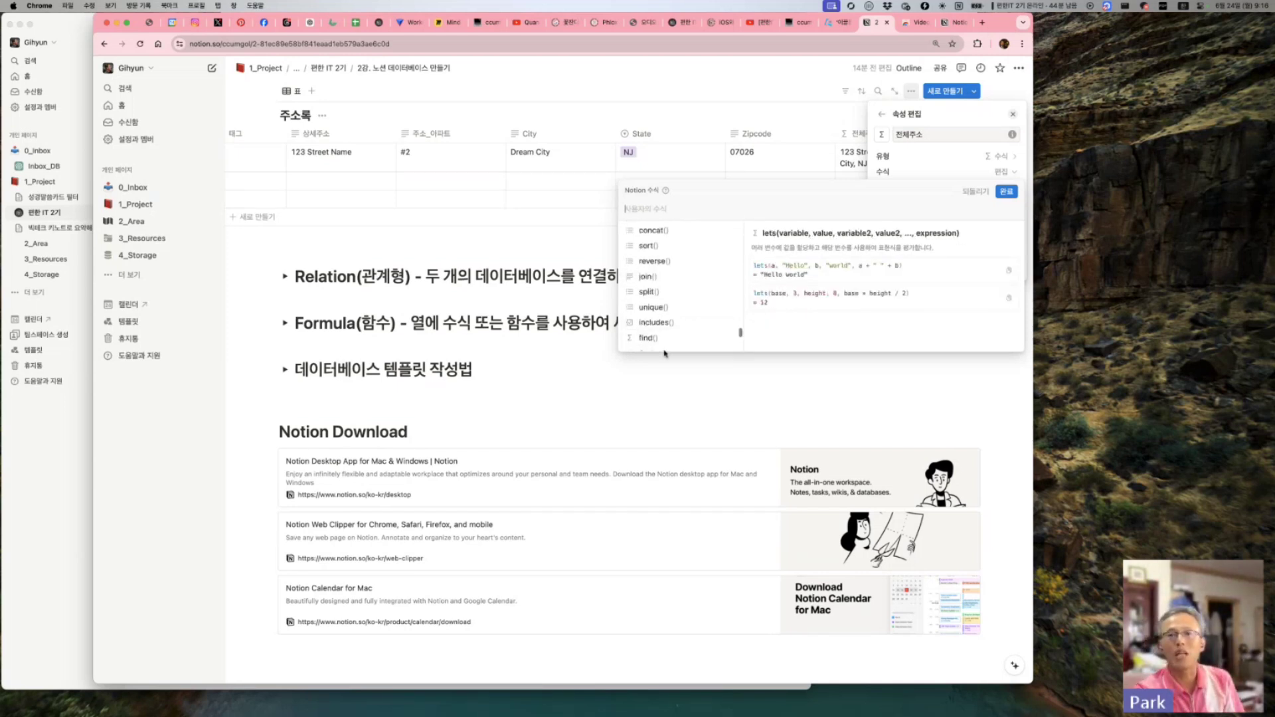
click(534, 253)
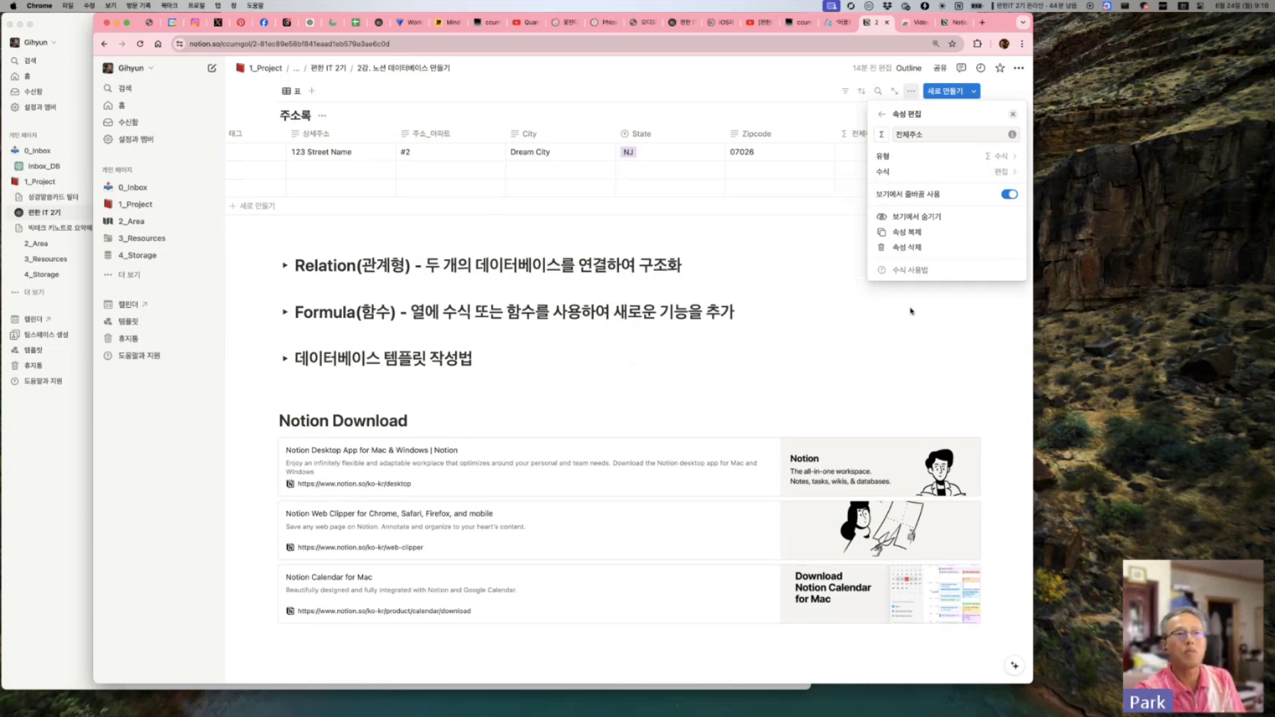
click(865, 346)
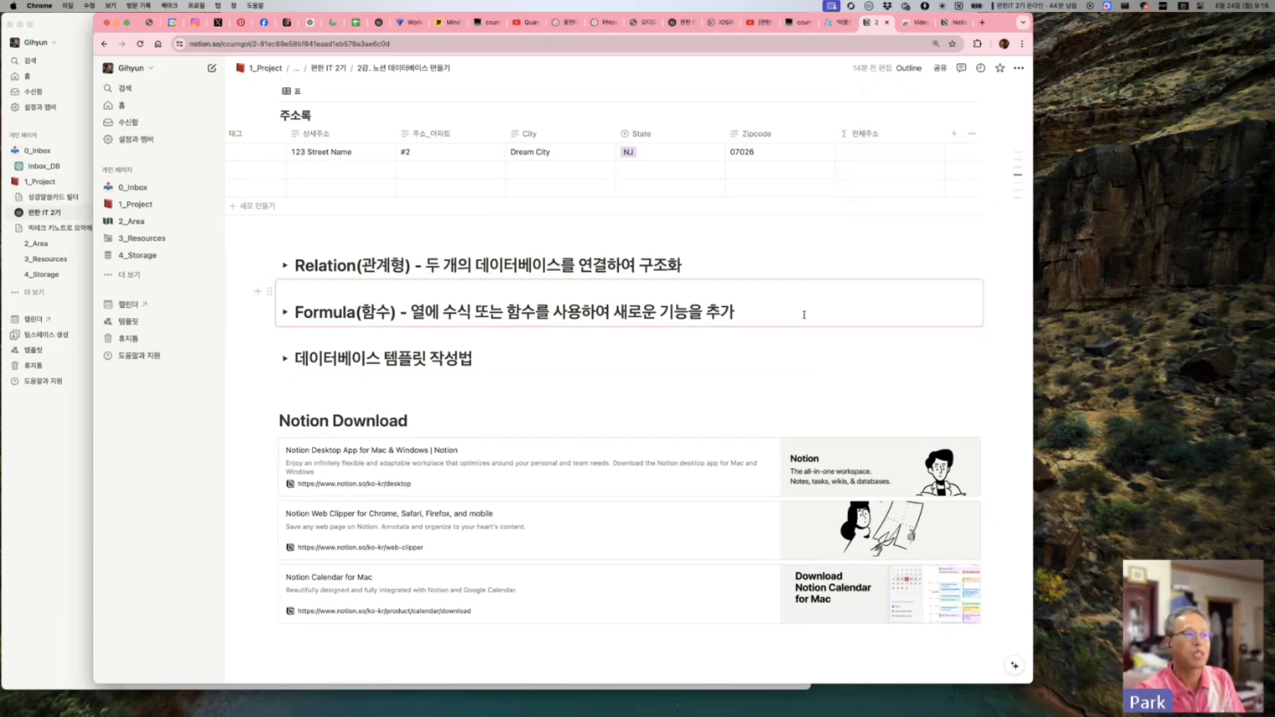
Step: Insert an inline database (데이터베이스 - 인라인) in the empty area below the Notion Download bookmarks
scroll(570, 367, up, 3)
scroll(554, 376, down, 4)
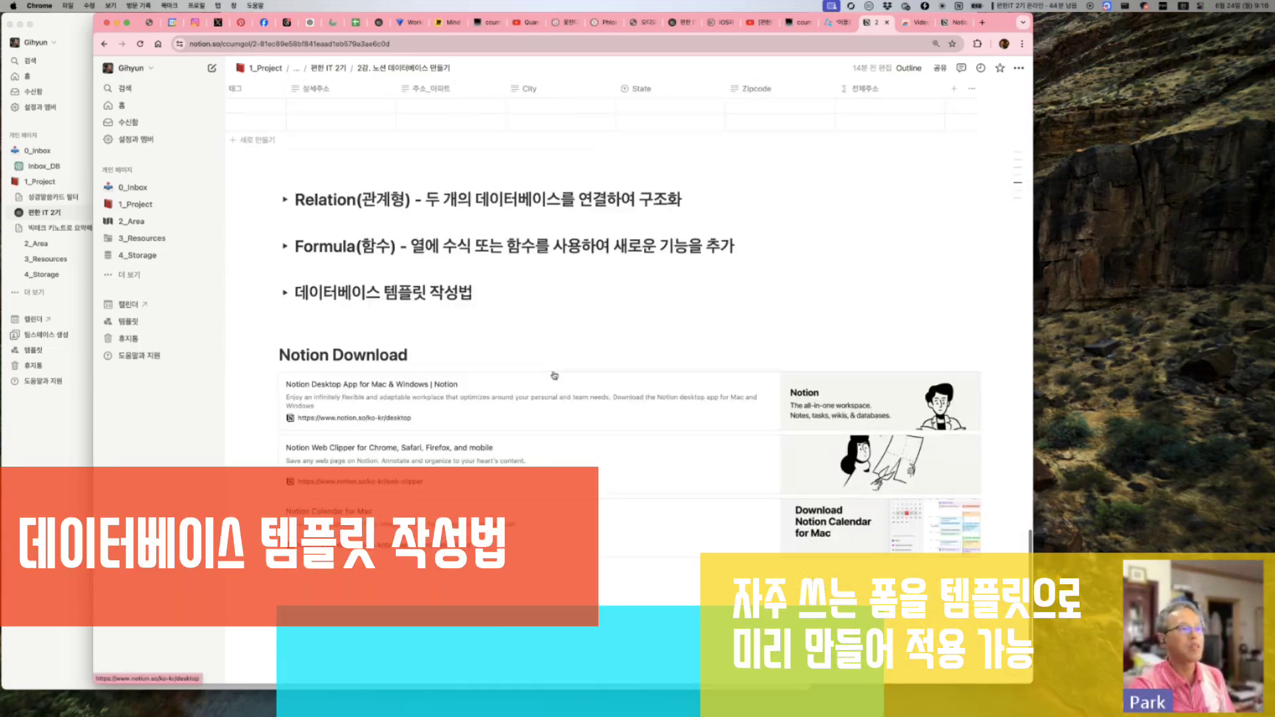
scroll(554, 376, down, 2)
click(362, 566)
key(Return)
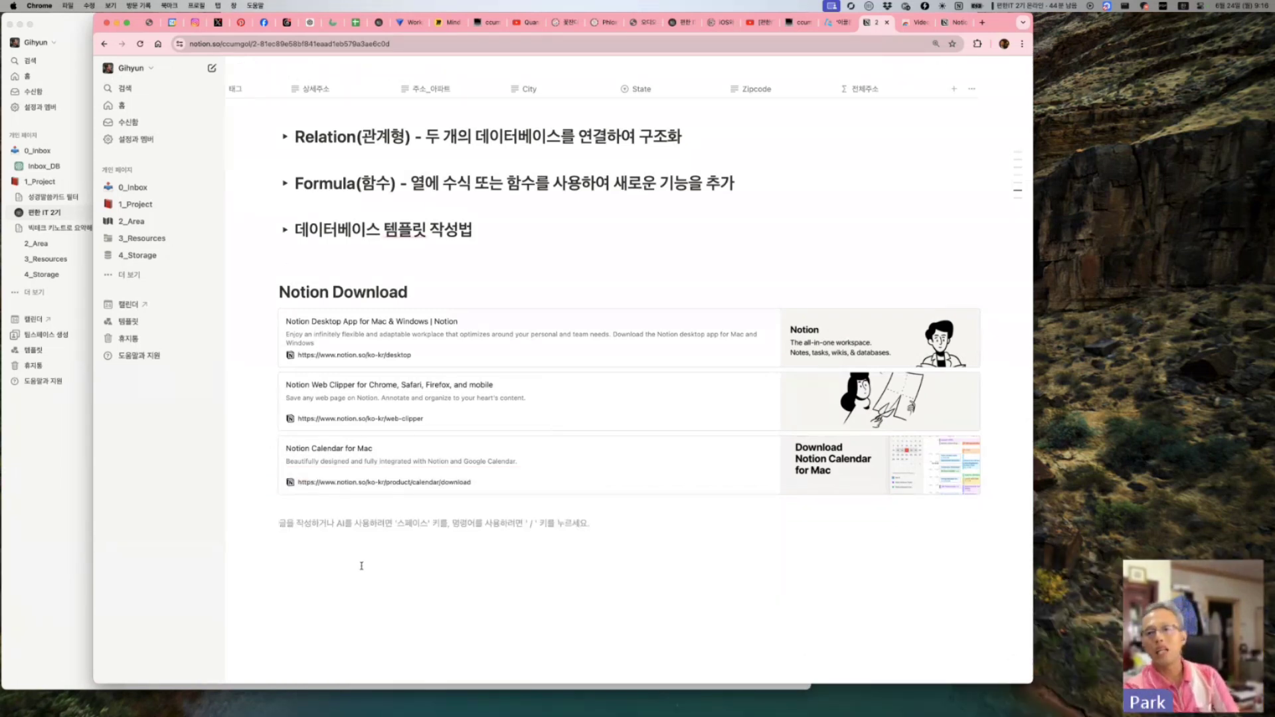
text(/데이터베이스)
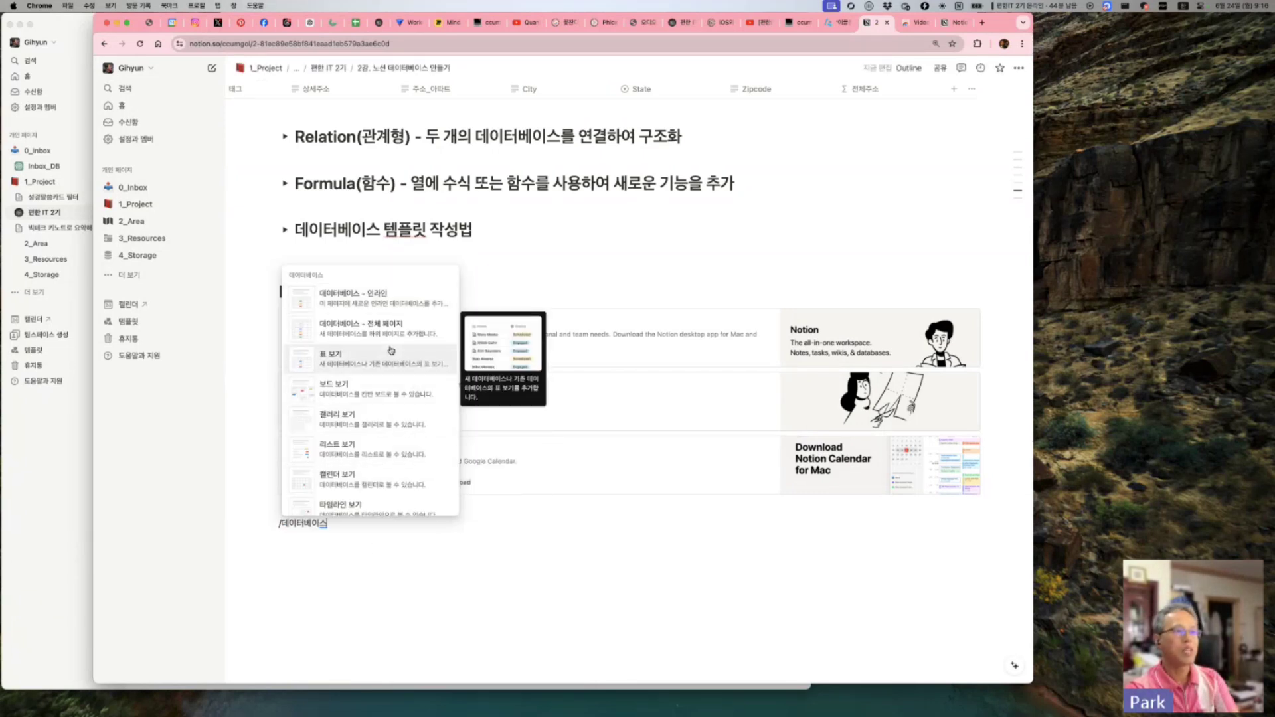
click(378, 308)
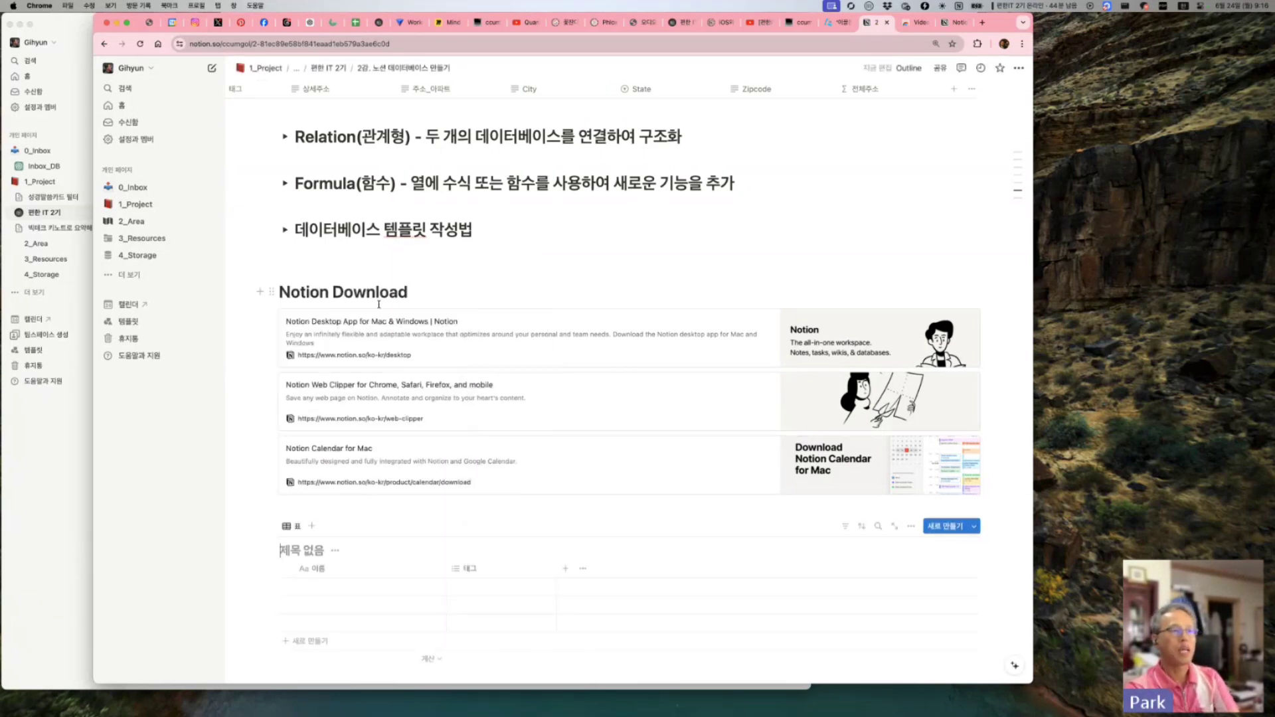
Step: Title the new inline database 일기
scroll(495, 574, down, 5)
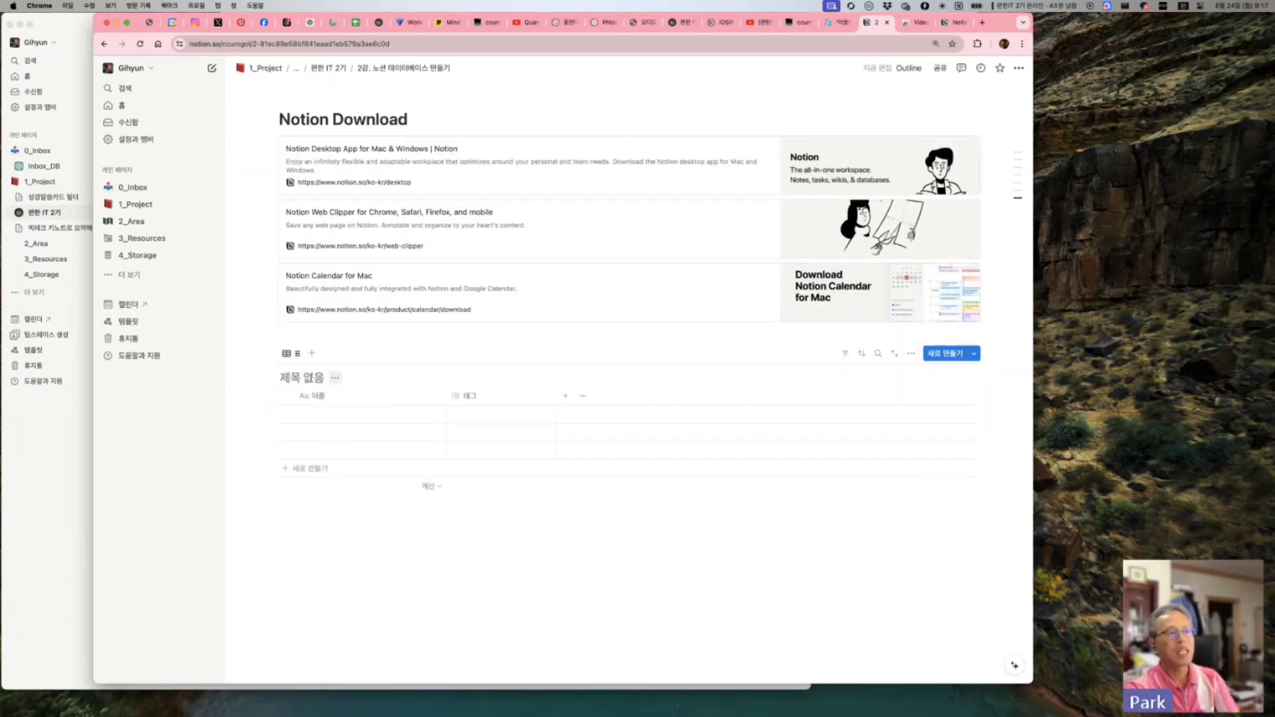
click(280, 377)
text(일기)
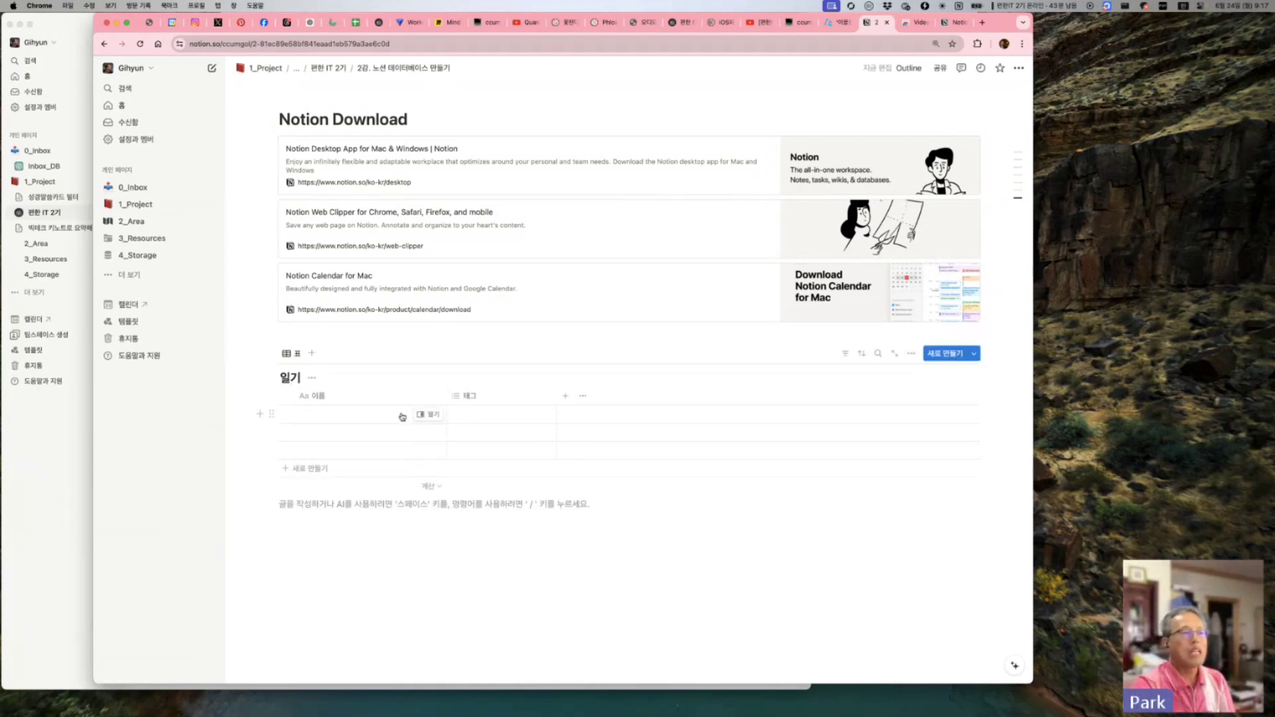
Step: Open the first row of the 일기 database as a page and rename the table's title property to 제목
click(428, 415)
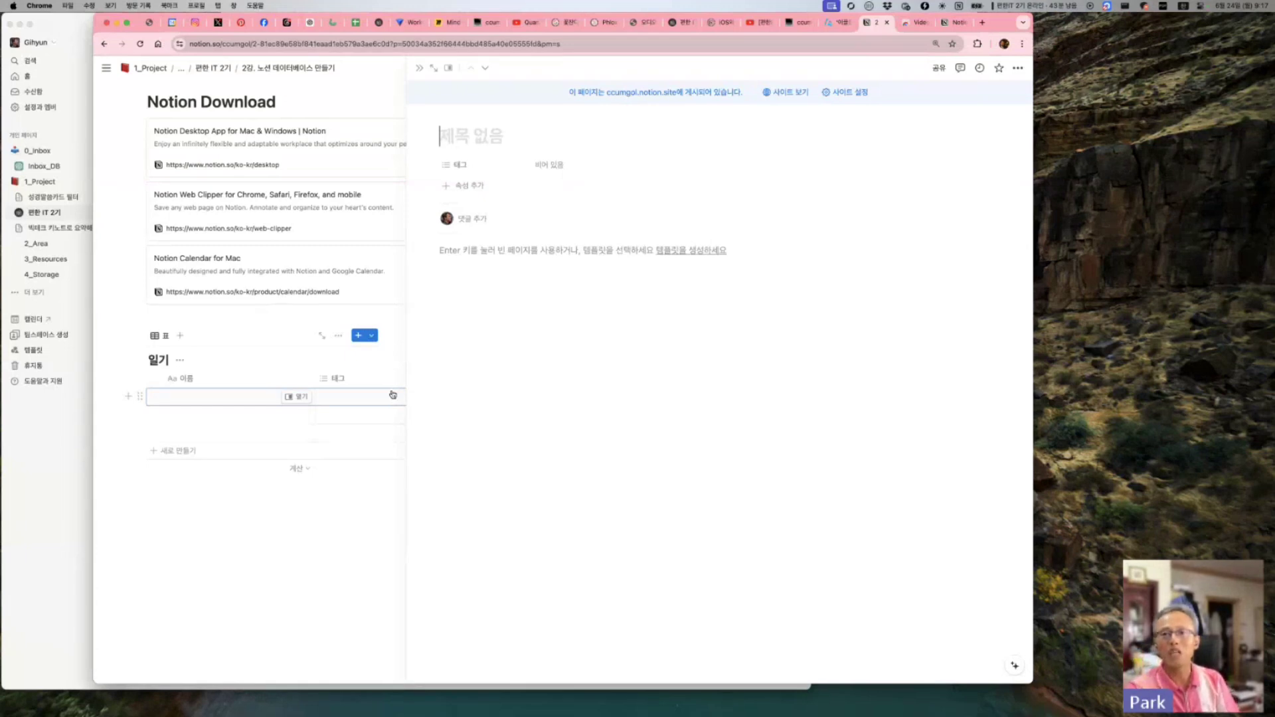
click(188, 380)
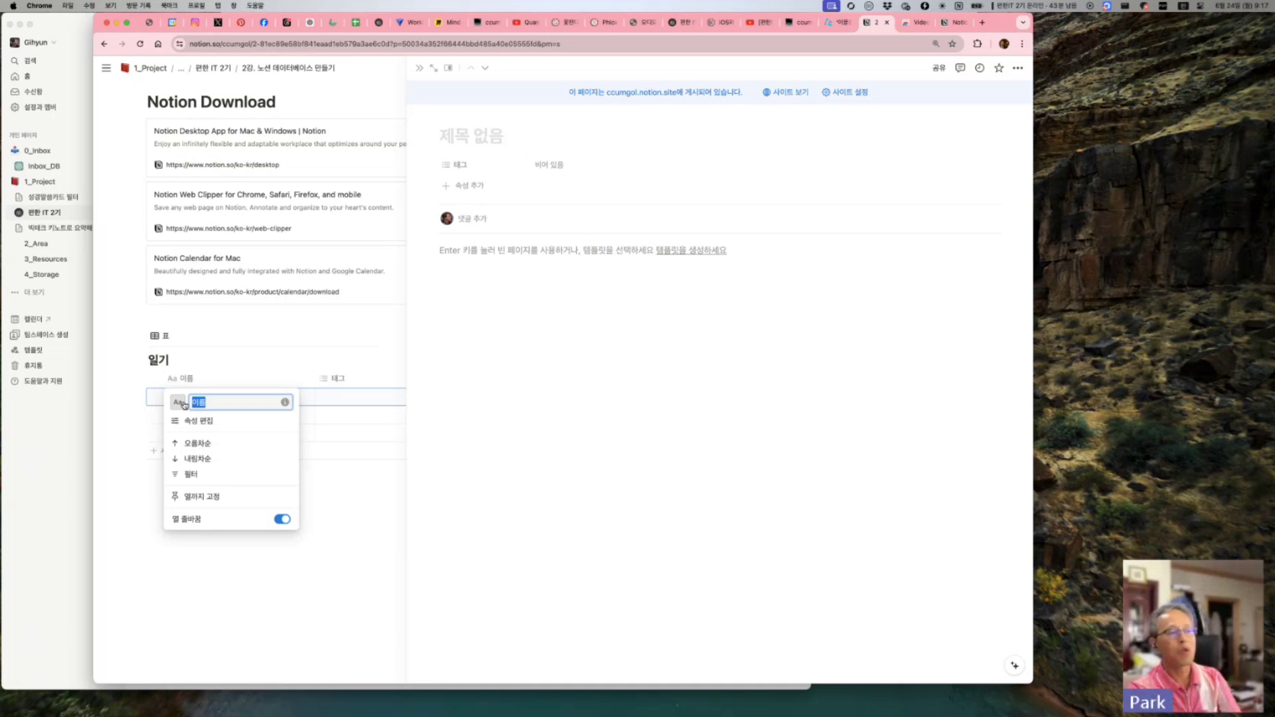
text(제목)
key(Return)
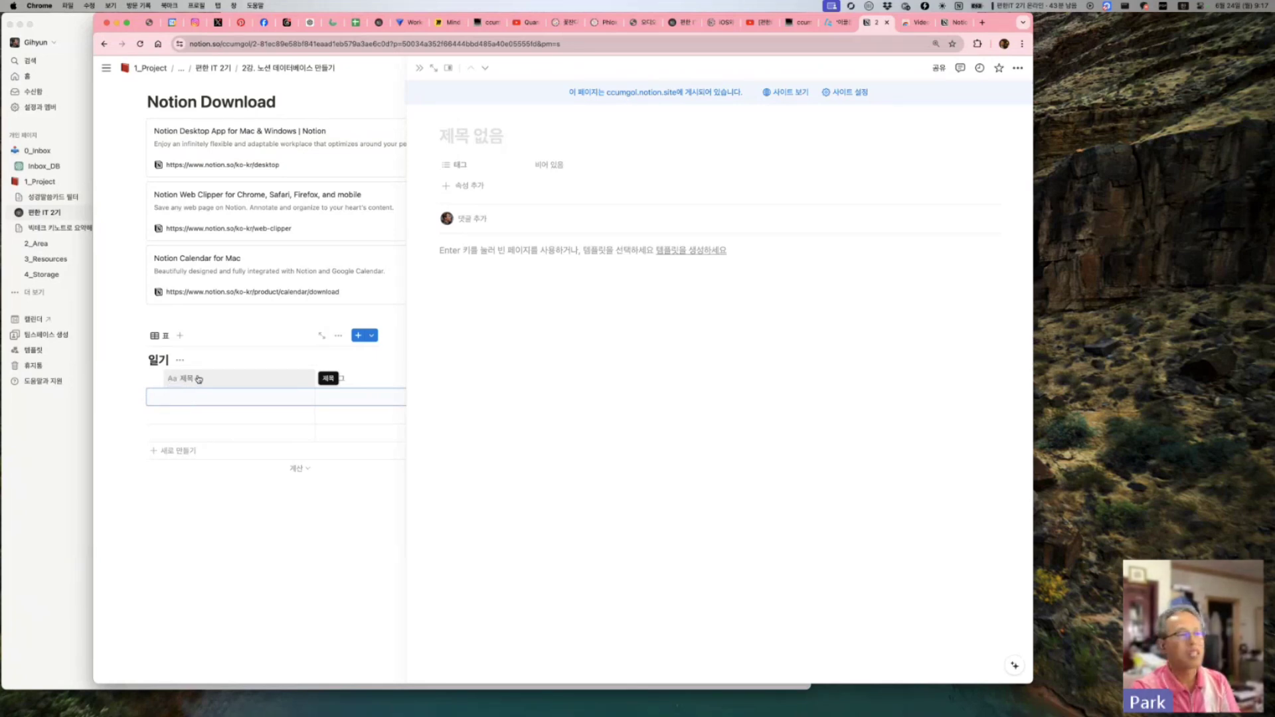
Step: Rename the title property of the 일기 table to 날짜 and close the open row page
click(195, 378)
key(super+a)
text(날짜)
key(Return)
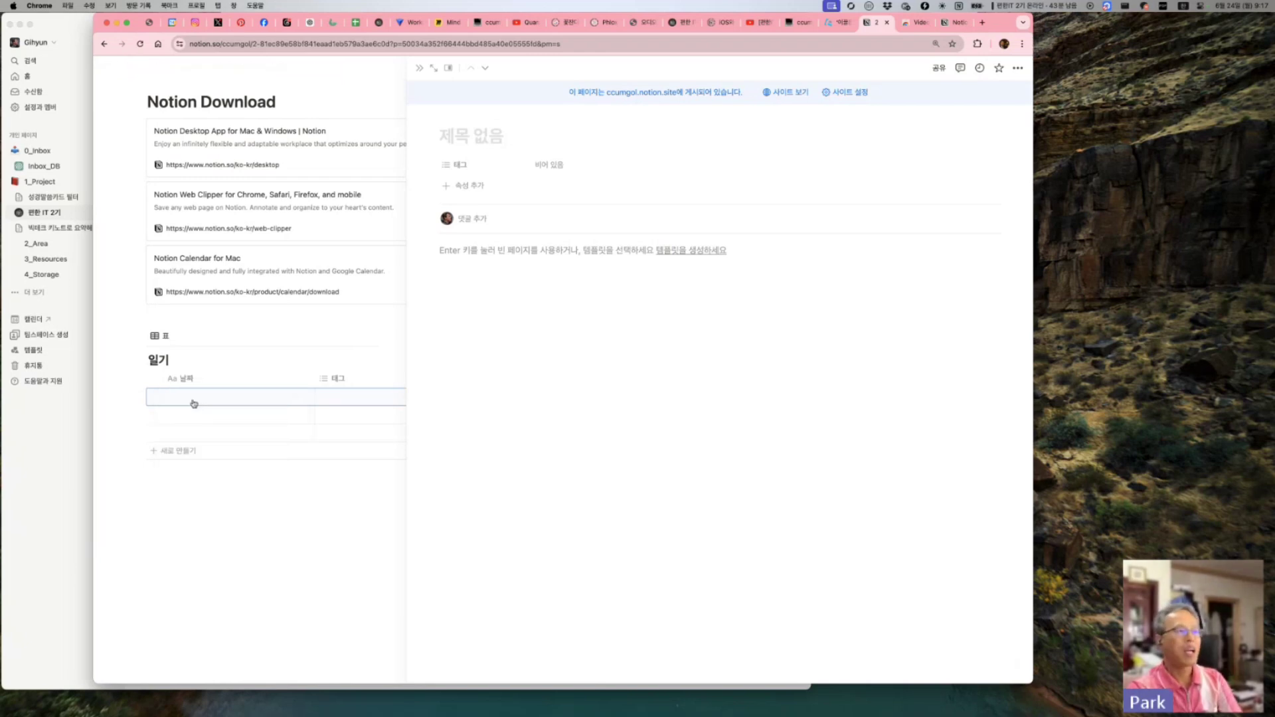
click(195, 393)
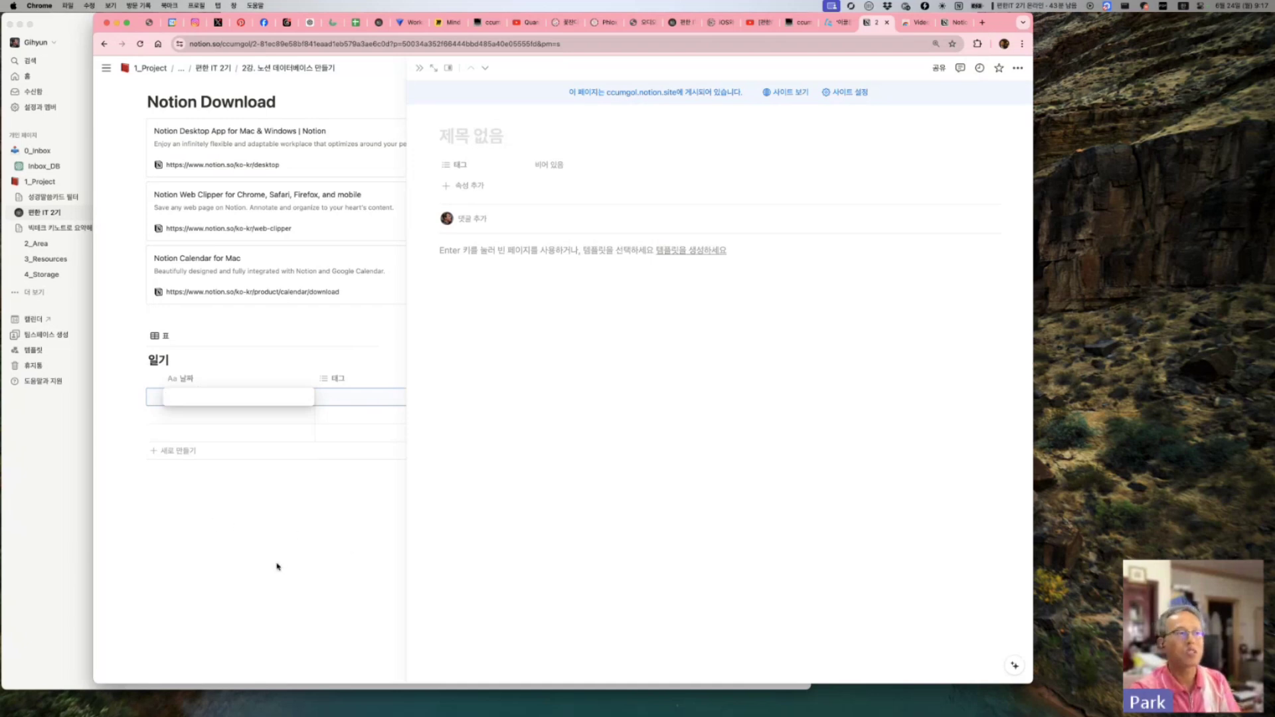
key(Escape)
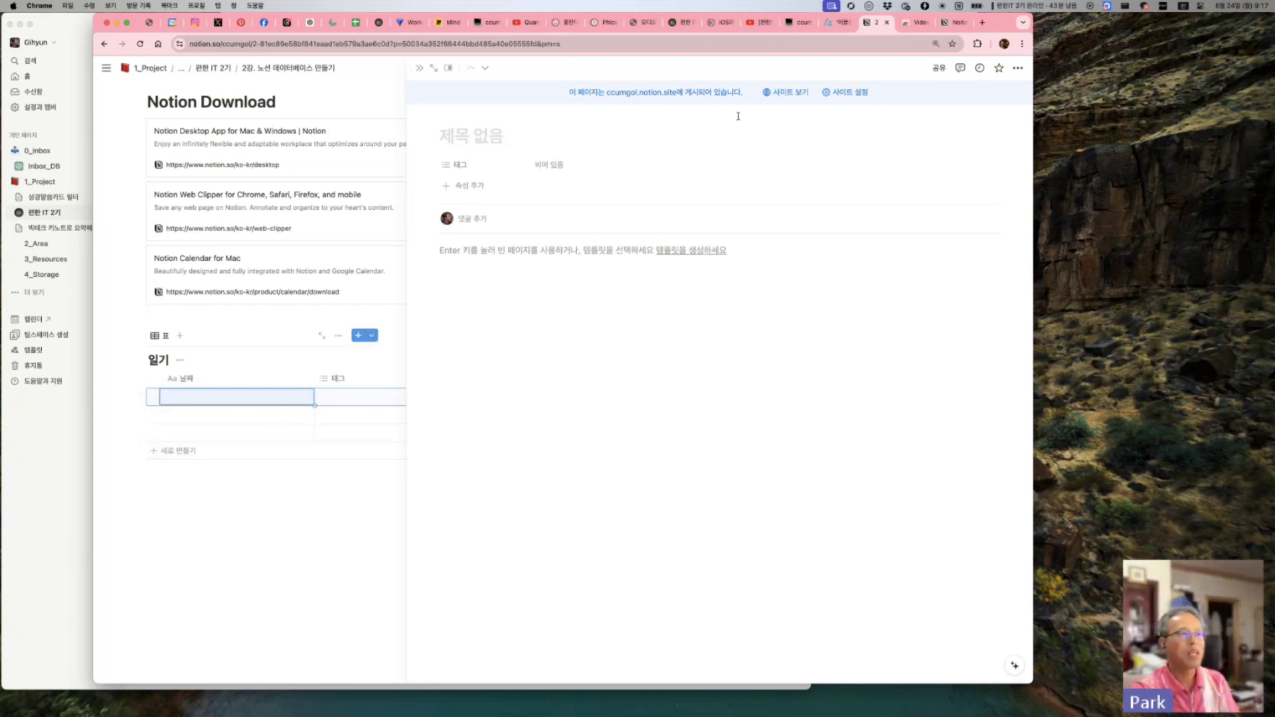
click(402, 585)
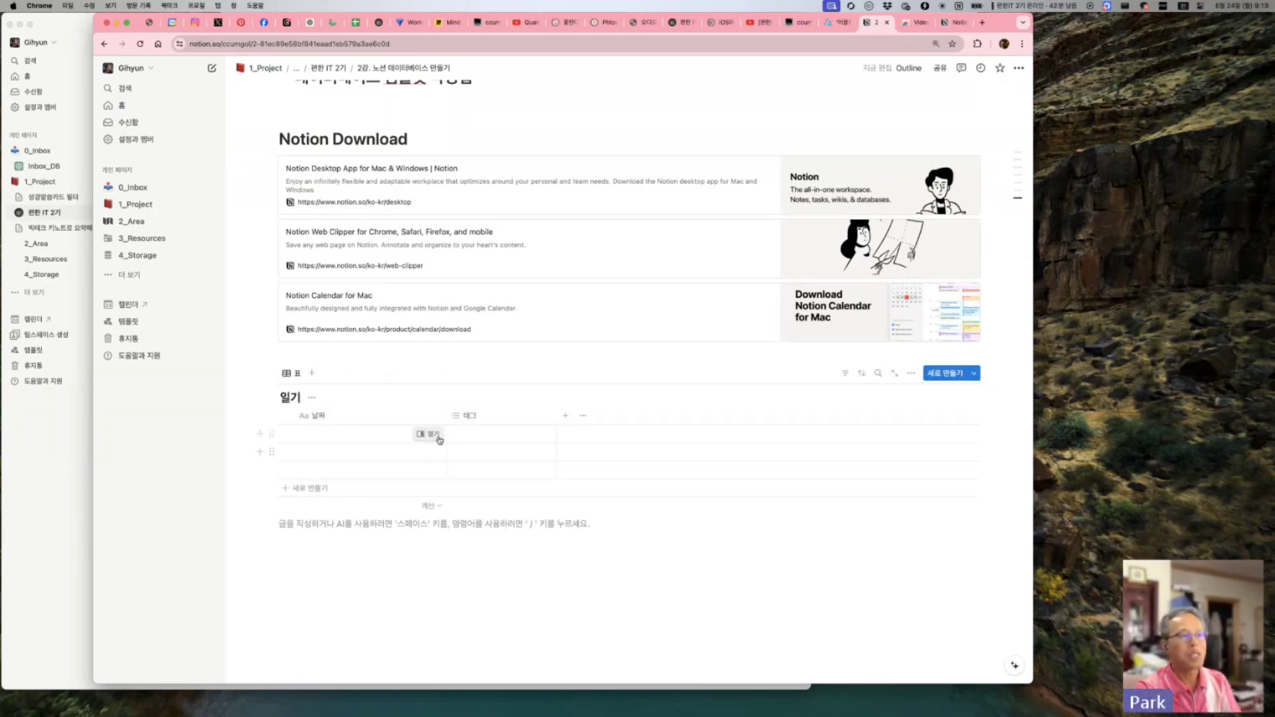
Step: Open the first 일기 entry and add a date-type property named 날짜
click(432, 435)
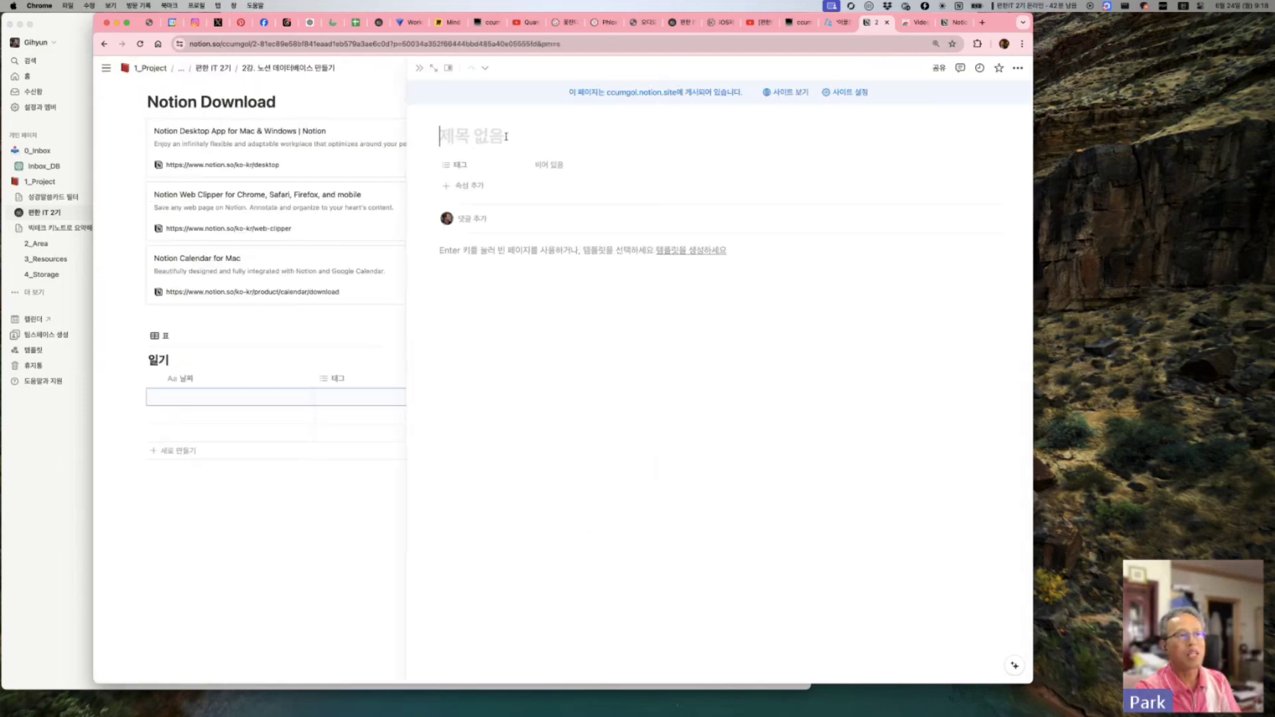
click(474, 190)
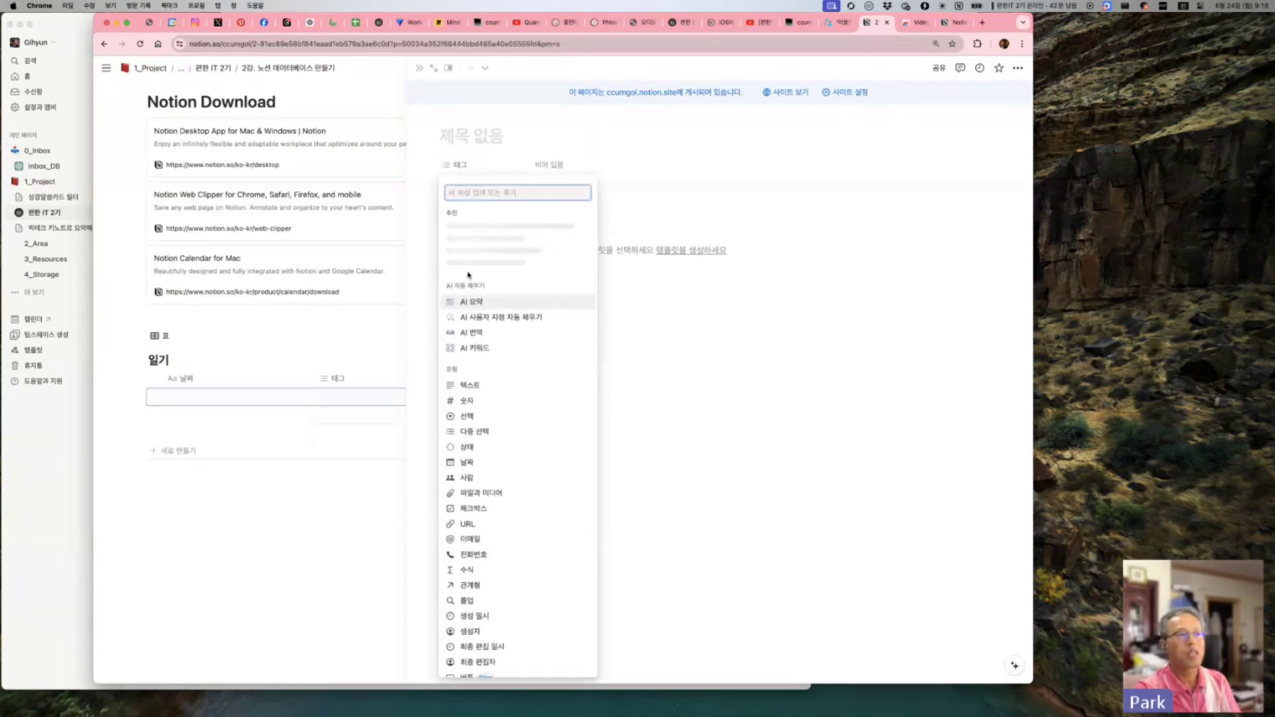
click(480, 463)
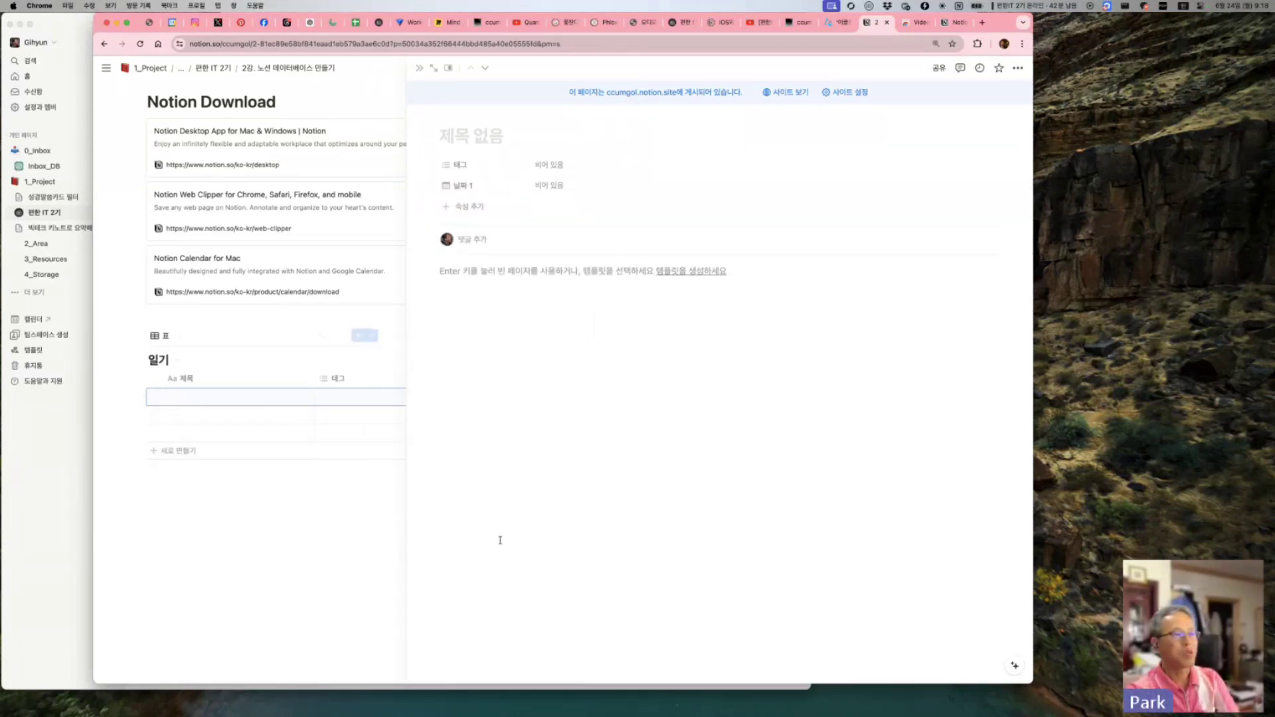
click(479, 186)
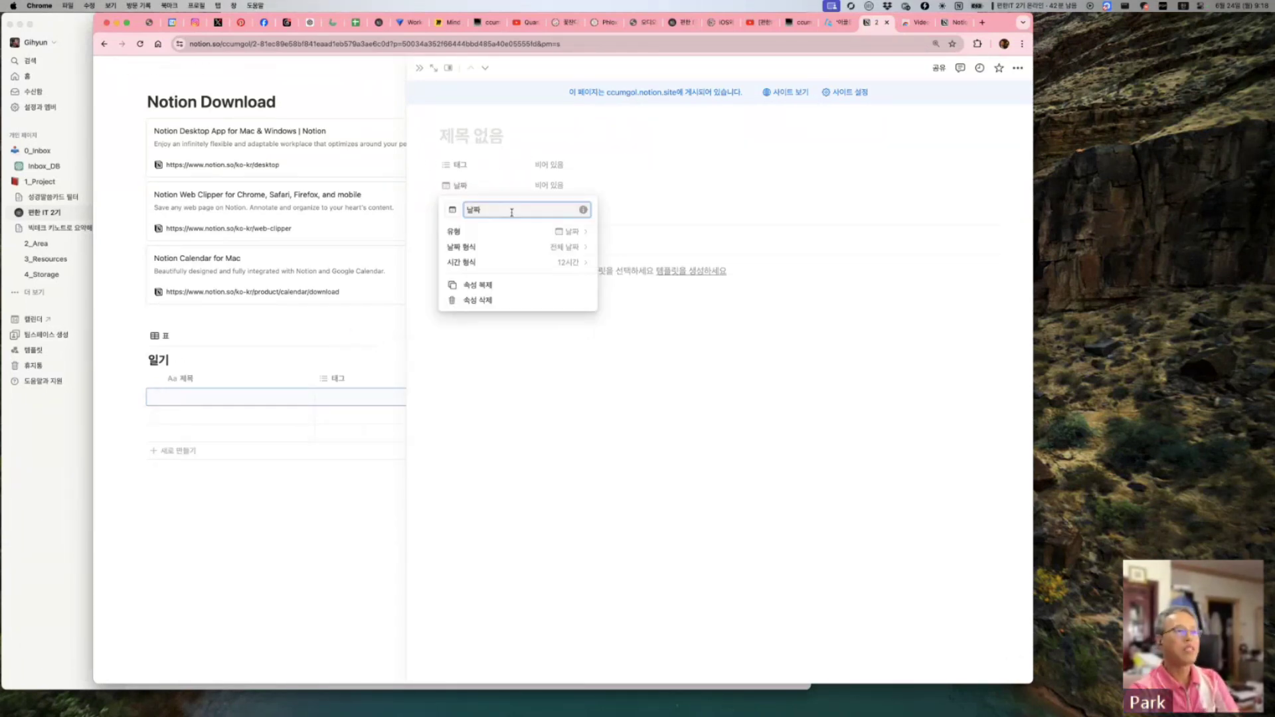
click(550, 447)
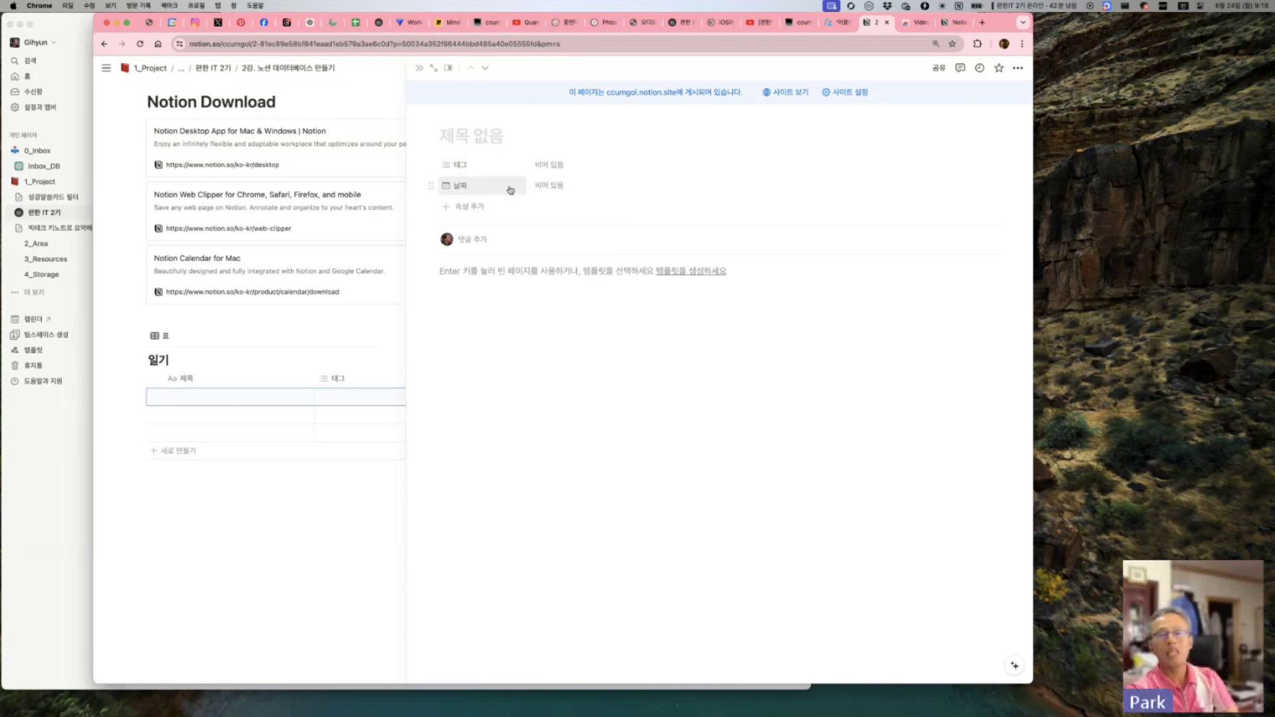
click(474, 209)
text(날씨)
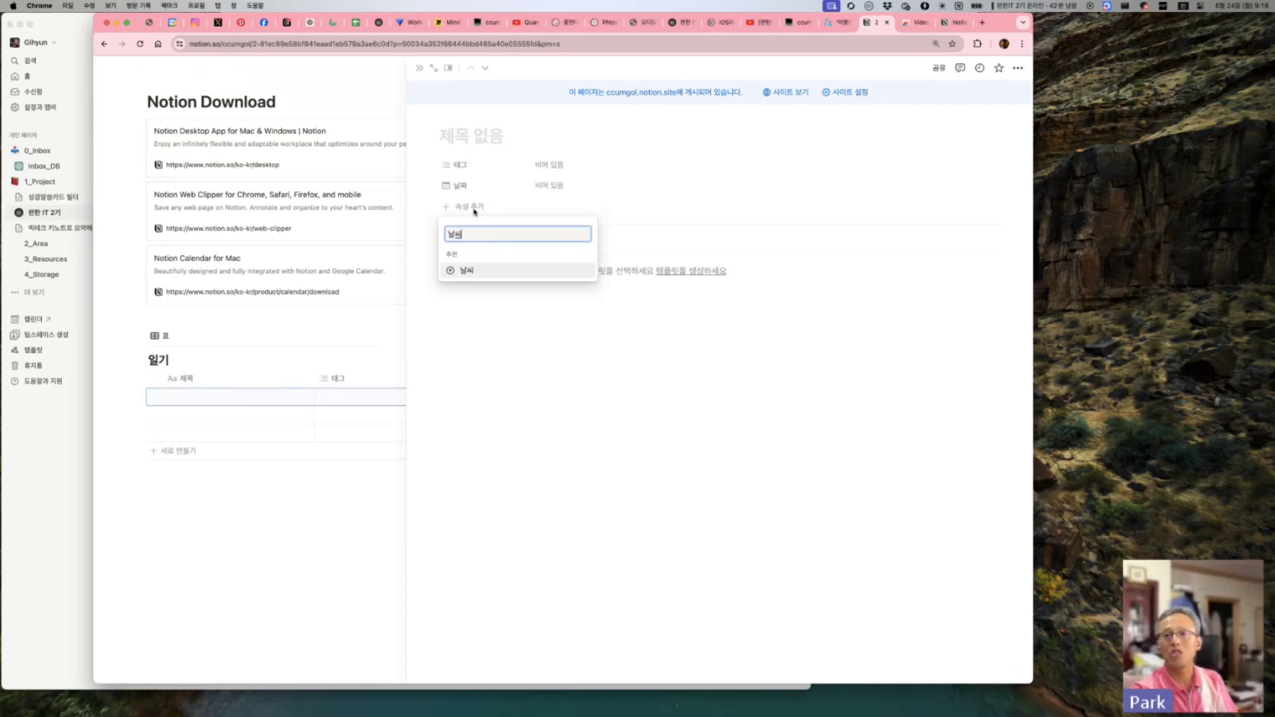
key(Escape)
Step: Write "오늘은 좋은 날이었다." in the entry body and, after a blank line, "오늘 읽은 책" with empty lines below it
click(476, 284)
text(오늘은 좋이)
text( 날이었다.)
key(Return)
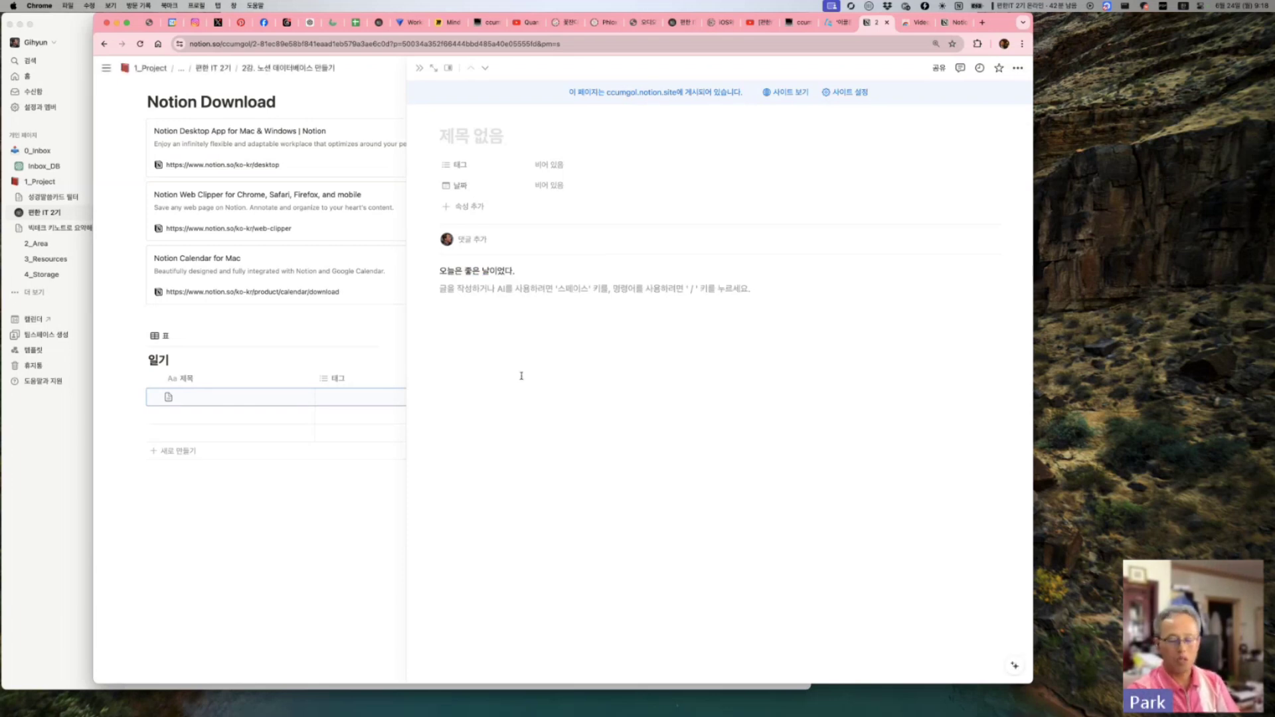
key(Return)
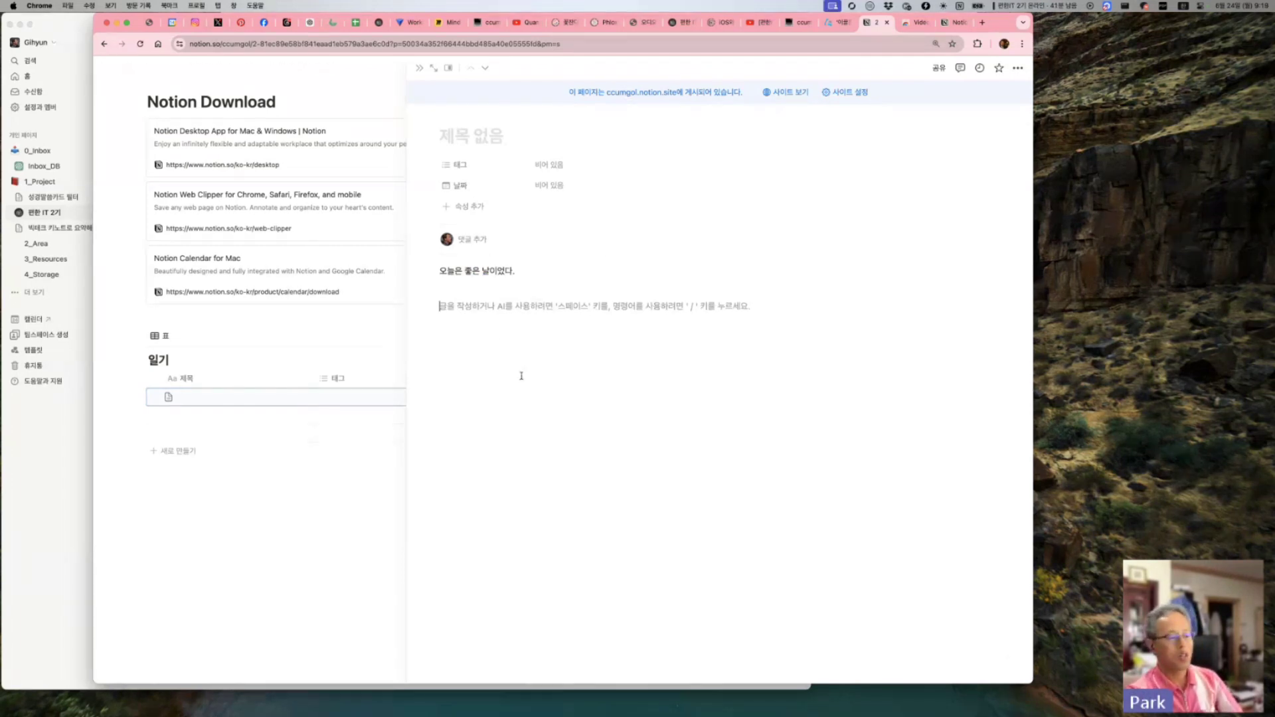
text(오늘 읽은 책)
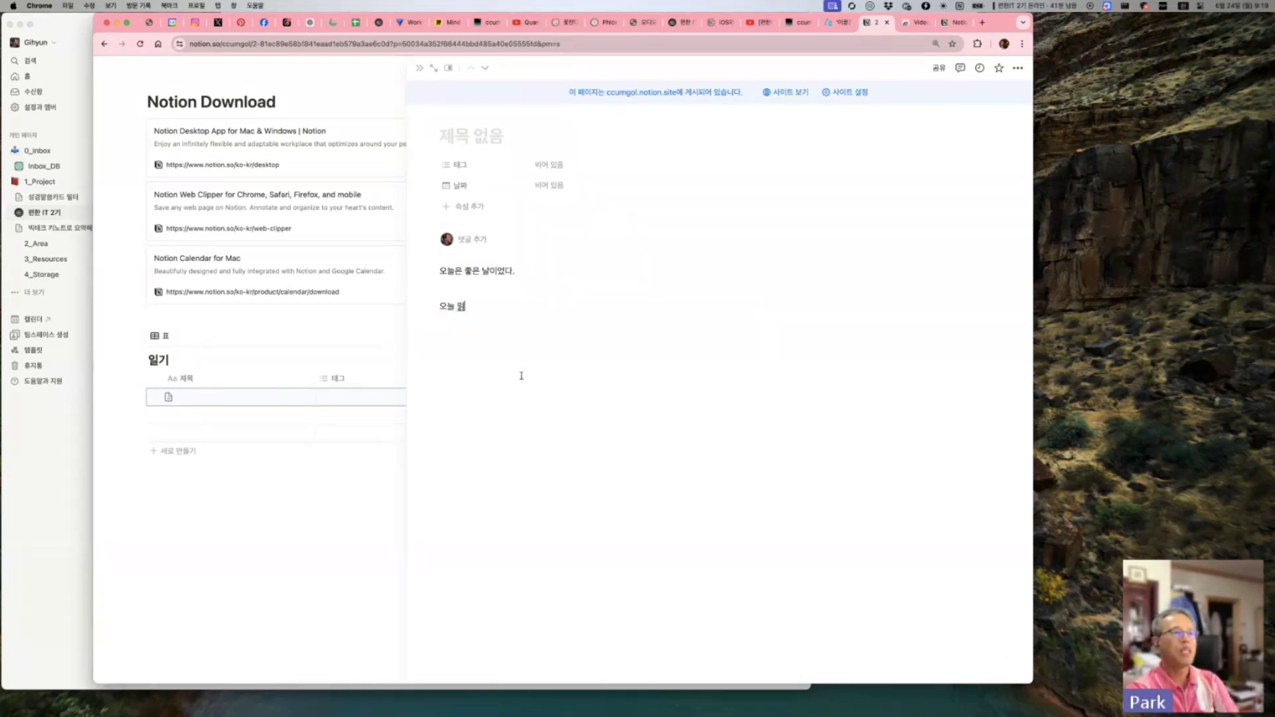
key(Return)
key(Return)
key(Return)
key(Return)
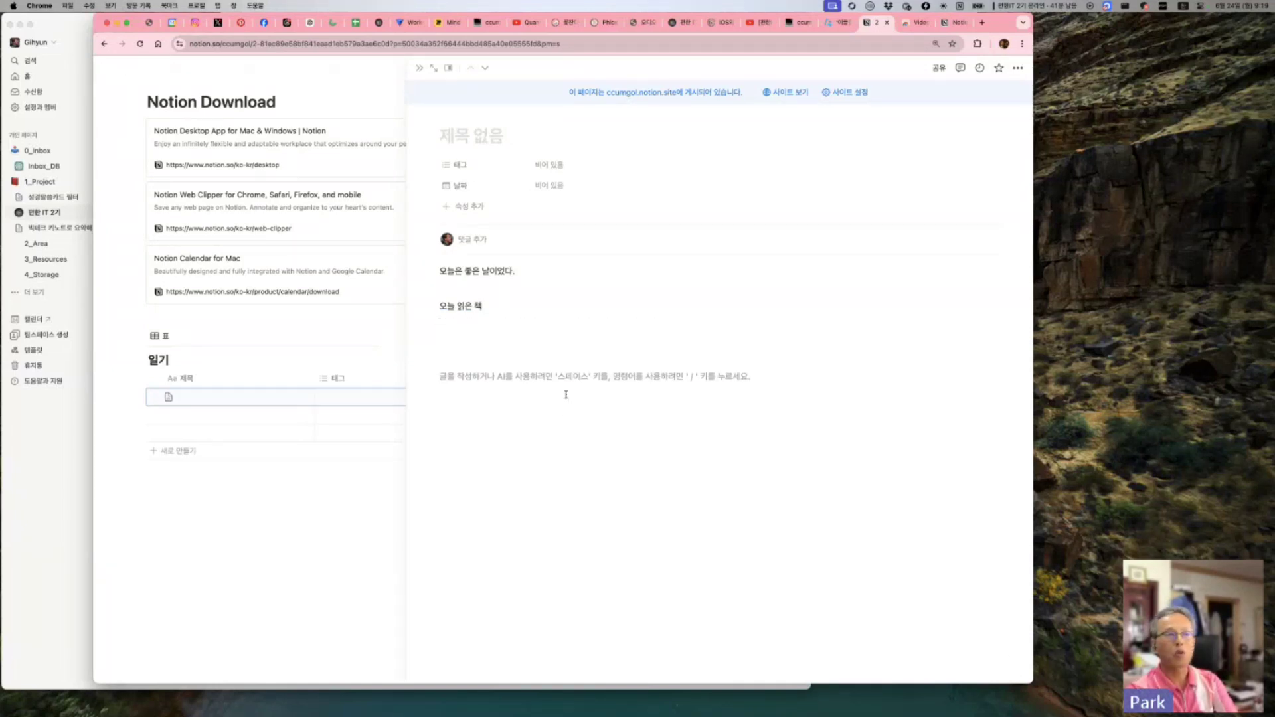
Step: Add the lines "오늘 먹은 음식", "오늘 느낀 점" and "감사한 점" to the entry body, separated by blank lines
text(오늘 먹은 음식)
key(Return)
key(Return)
key(Return)
text(오늘 느낀 점)
key(Return)
key(Return)
text(감사했 제)
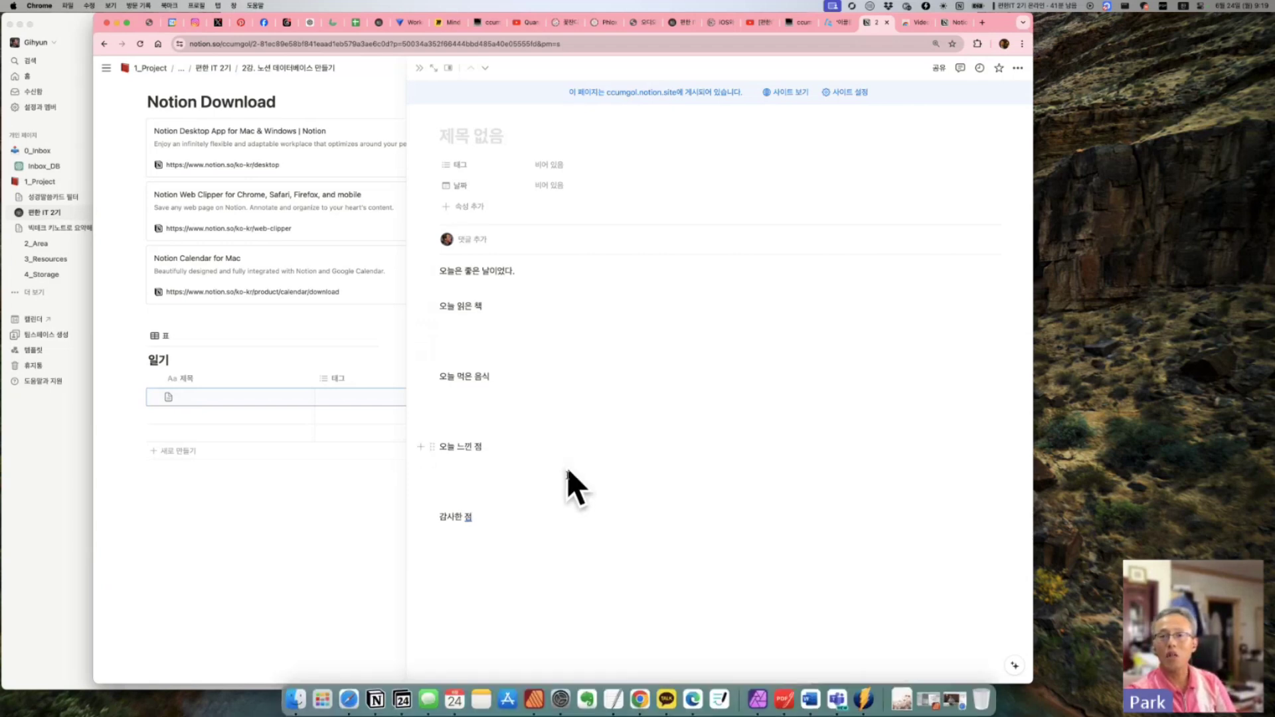
Step: Highlight the body lines of the first 일기 entry, close it, and open the second row's blank page
click(565, 589)
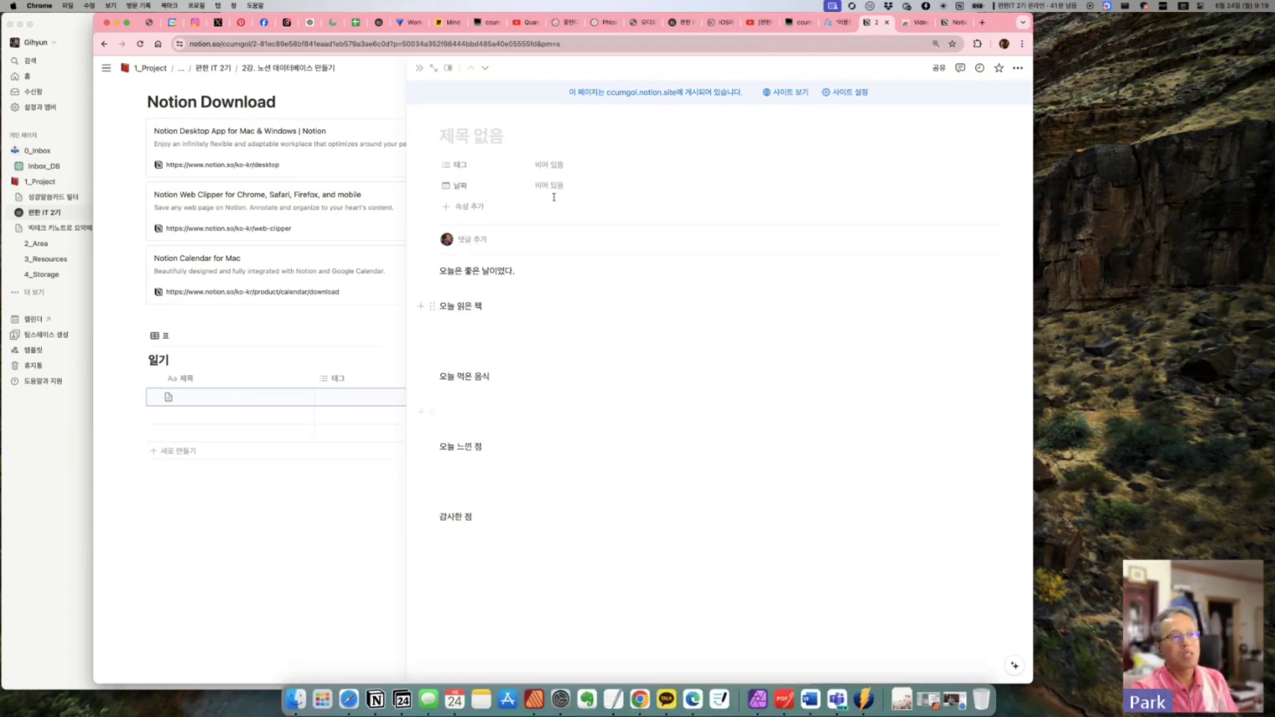
drag(454, 278, 505, 525)
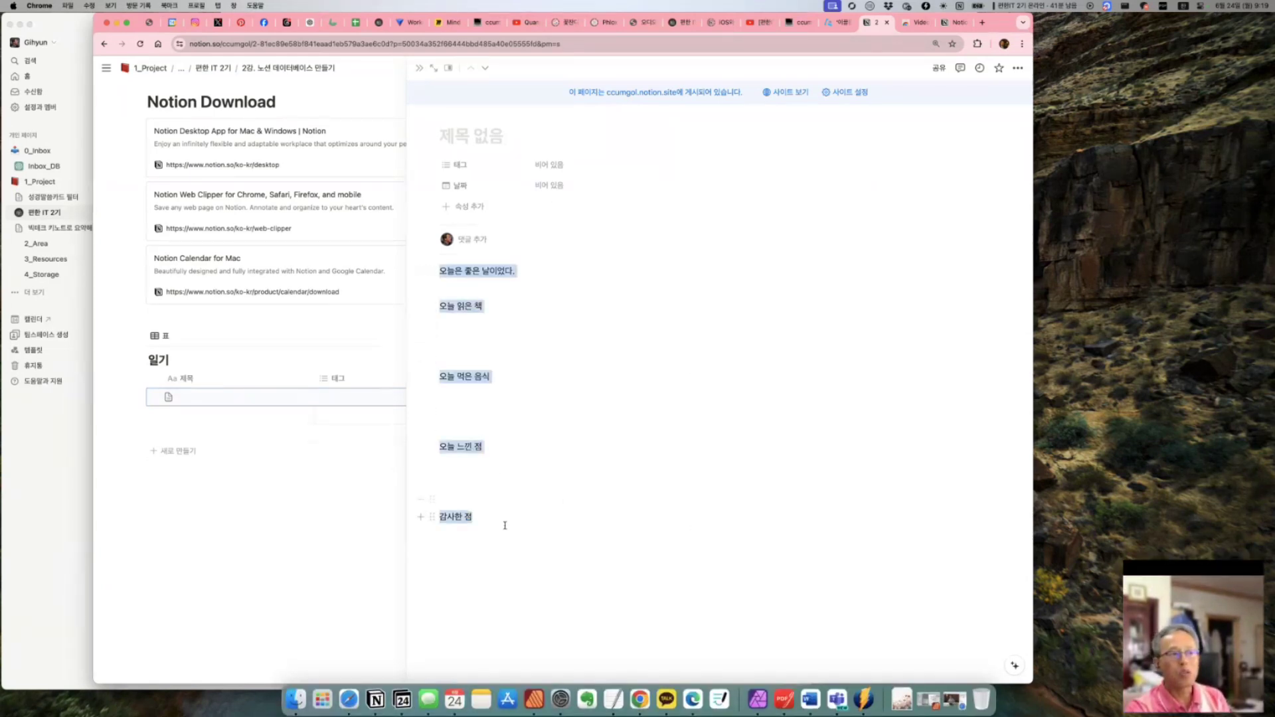
click(353, 541)
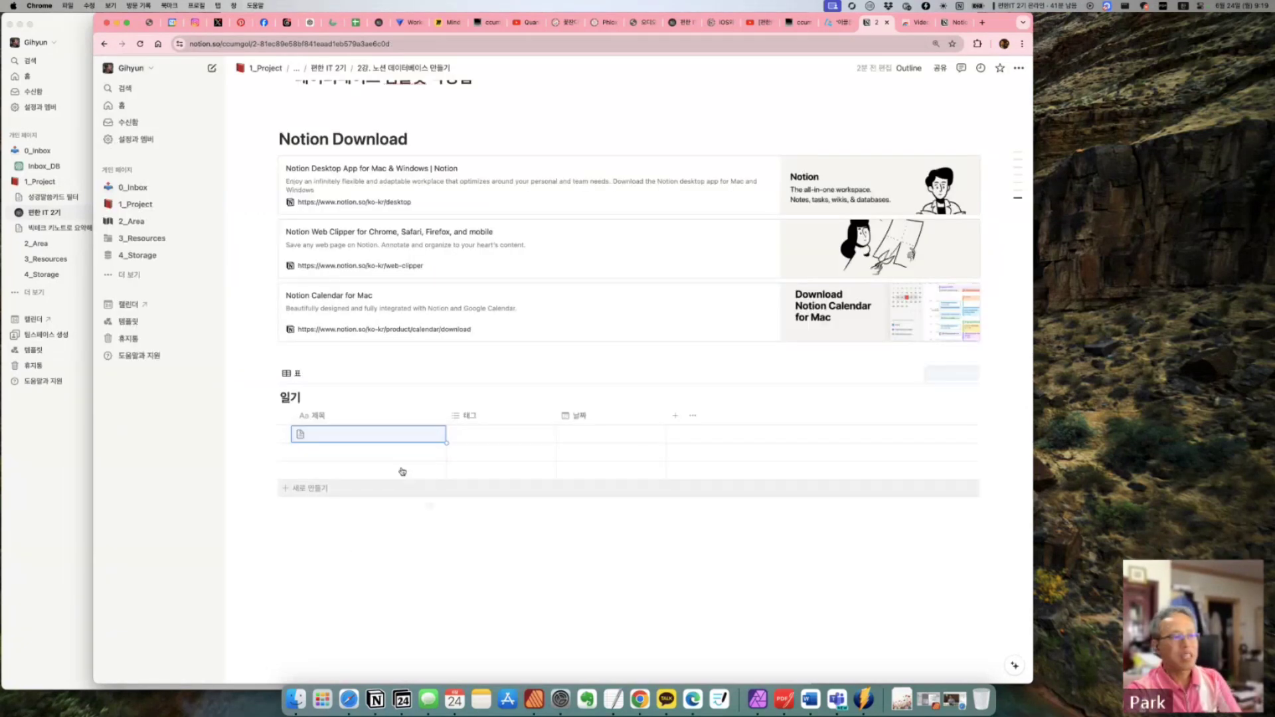
click(429, 453)
click(616, 348)
Step: Reopen the first 일기 entry and replace its opening sentence with "오늘의 소감"
key(BackSpace)
key(BackSpace)
key(BackSpace)
key(BackSpace)
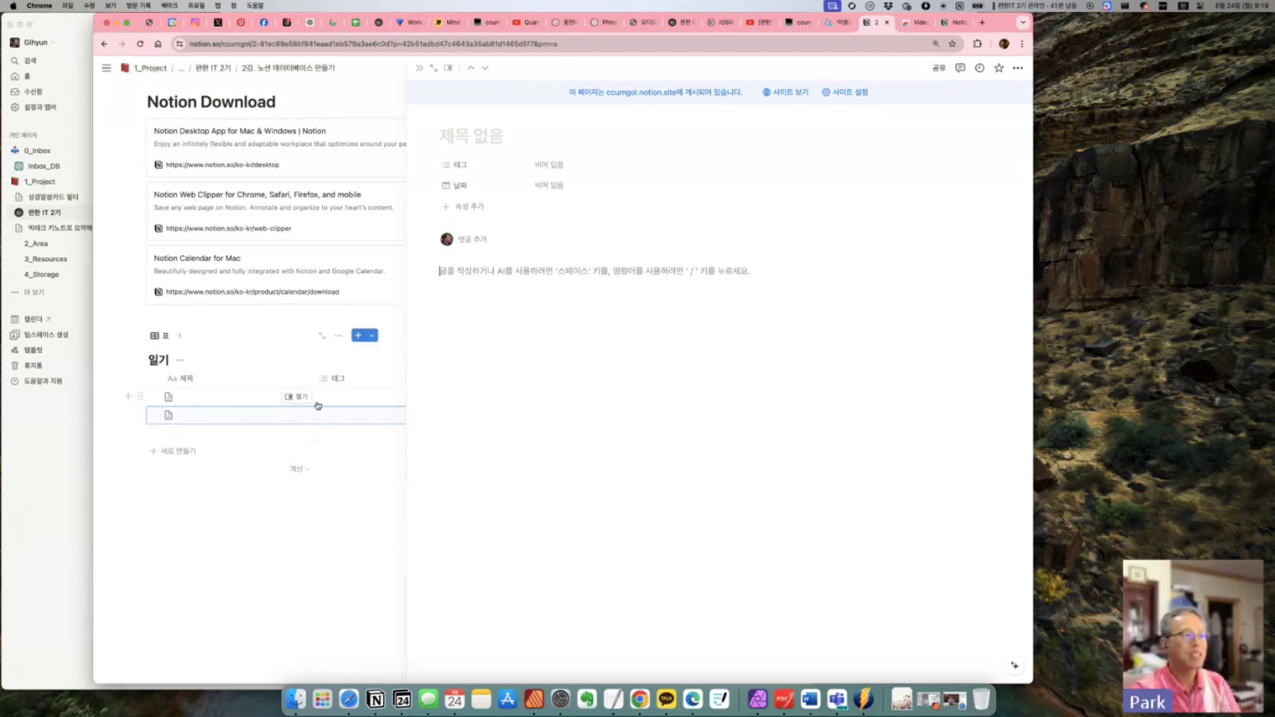
click(301, 401)
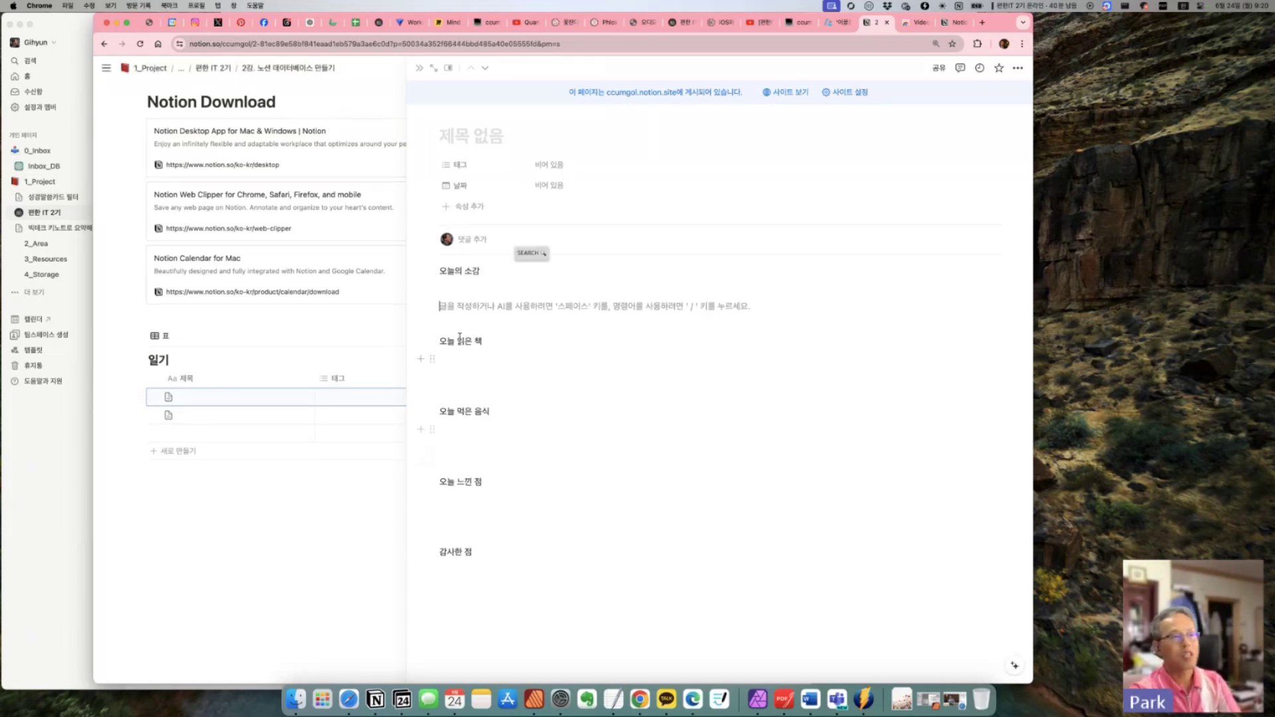
Step: Convert "오늘의 소감" to 제목 토글3, keep the other lines outside the toggle, and turn "감사한 점" into a callout
click(432, 271)
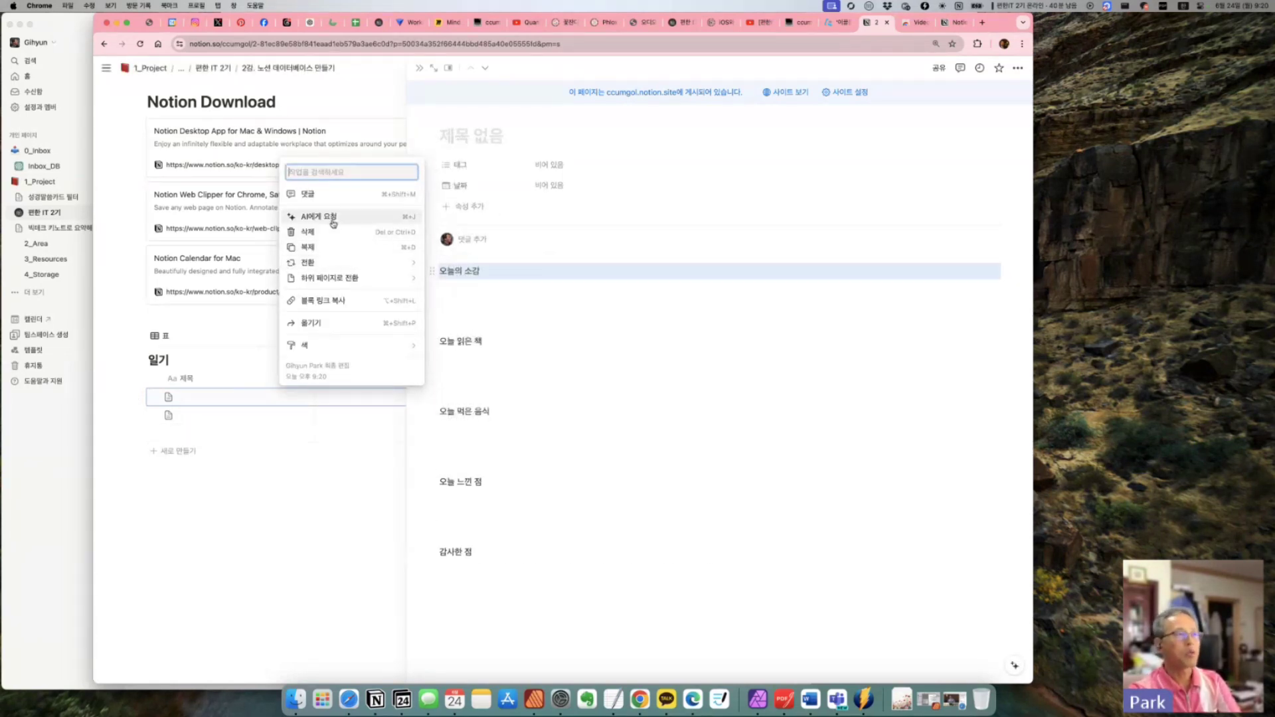
mouse_move(321, 265)
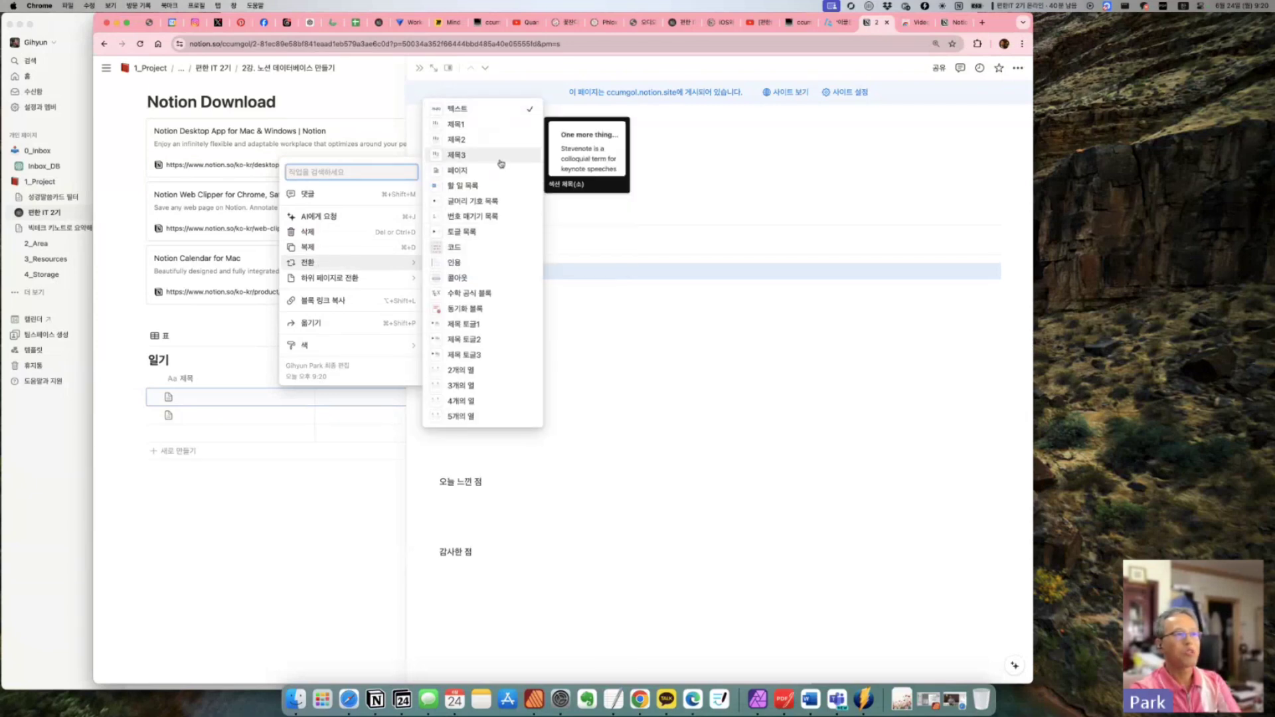
click(463, 355)
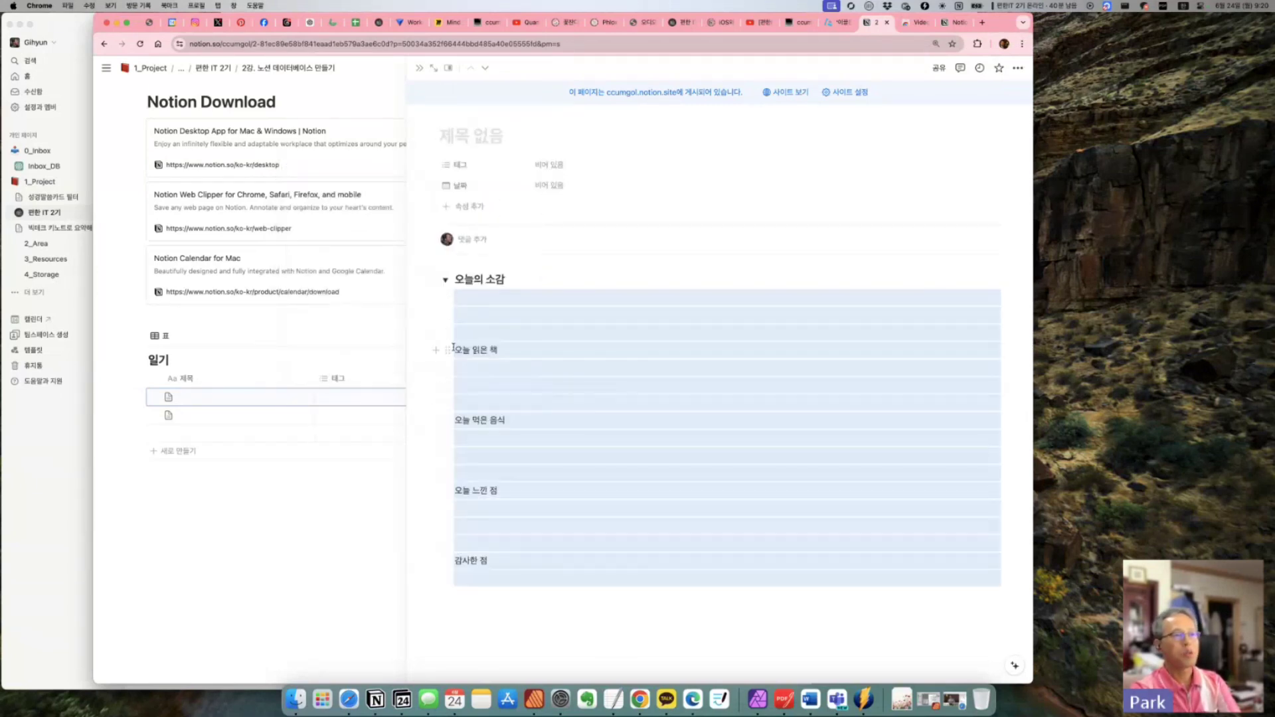
click(538, 649)
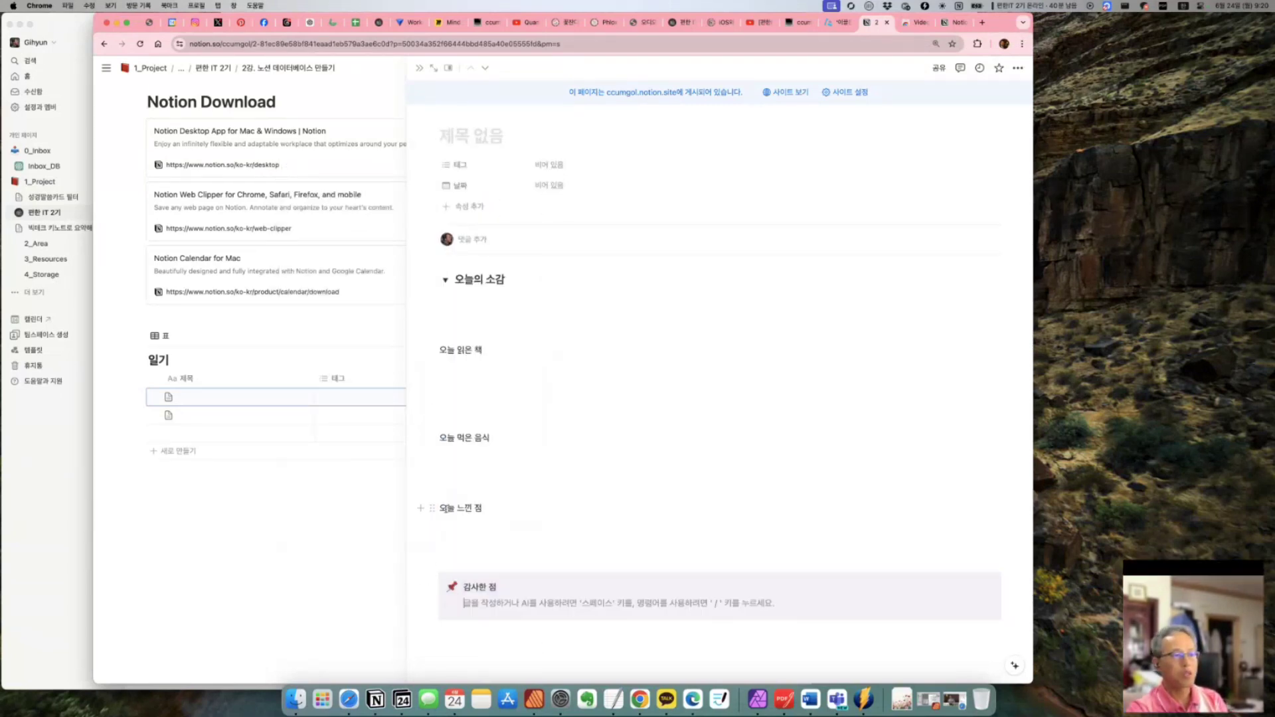
Step: Convert the "오늘 읽은 책" line into a quote (인용) and "오늘 먹은 음식" into a toggle list (토글 목록)
click(433, 508)
click(453, 362)
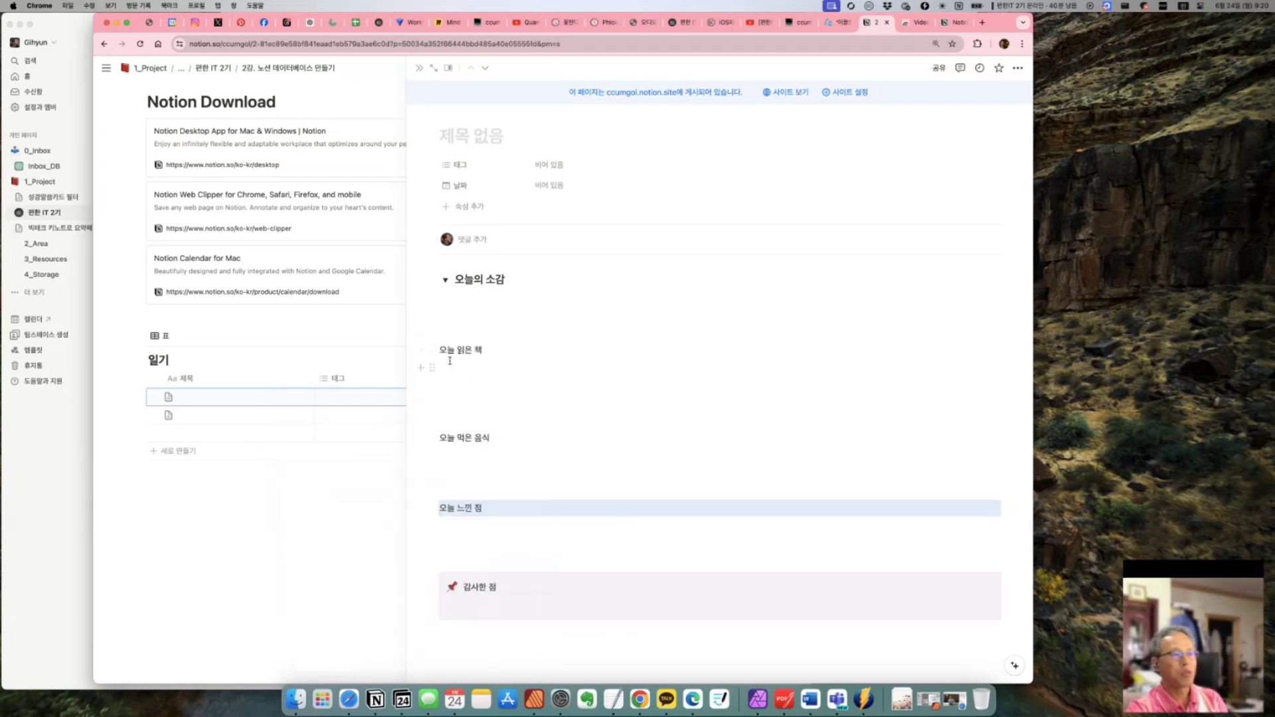
click(432, 350)
mouse_move(405, 341)
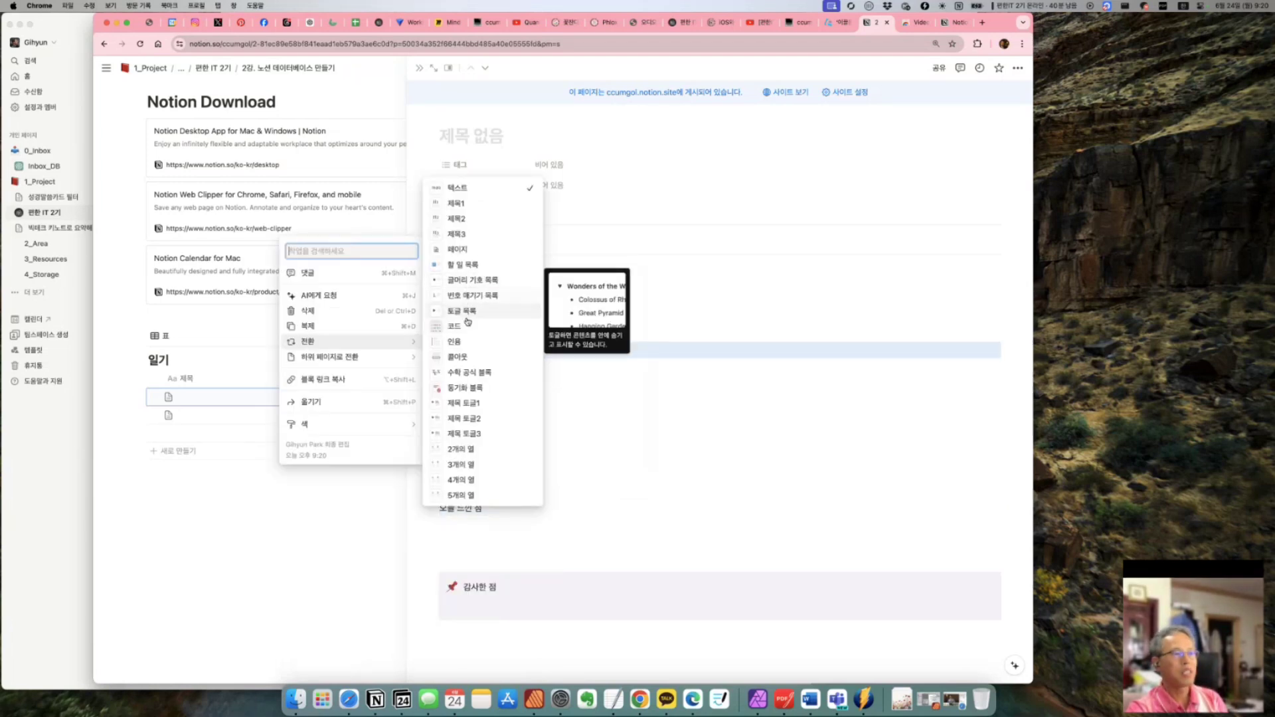
click(465, 341)
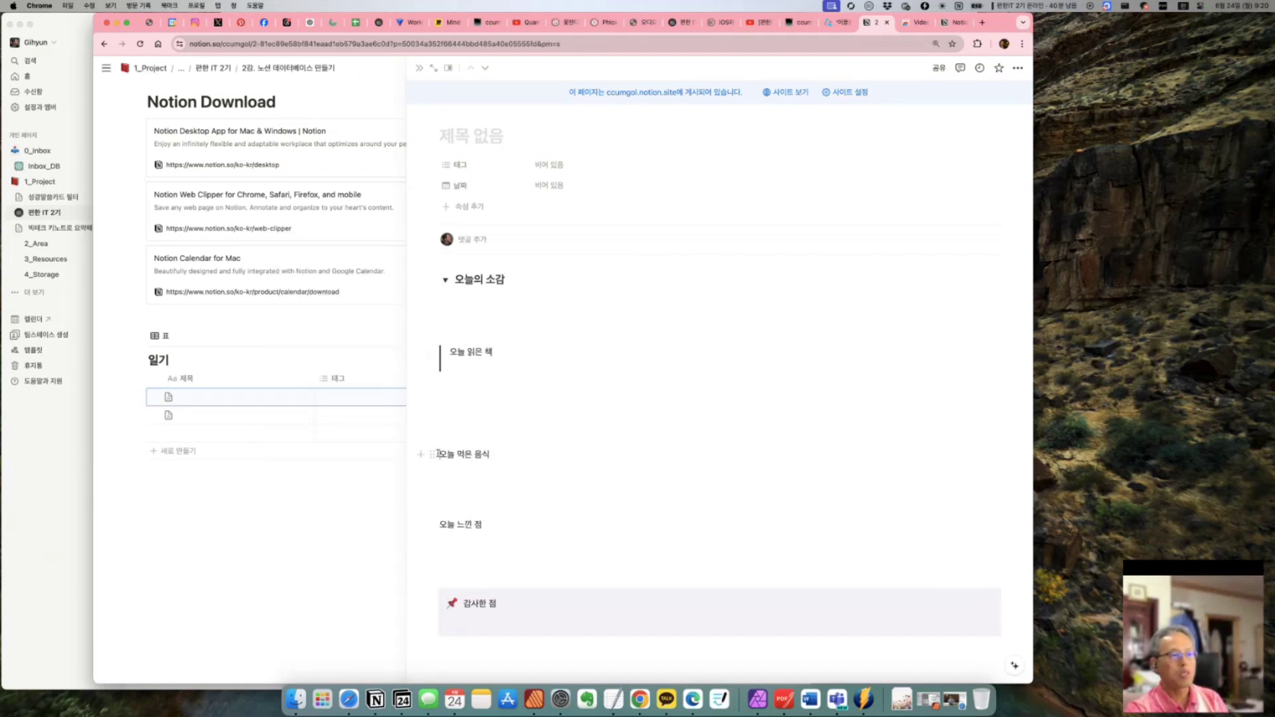
click(432, 454)
mouse_move(337, 451)
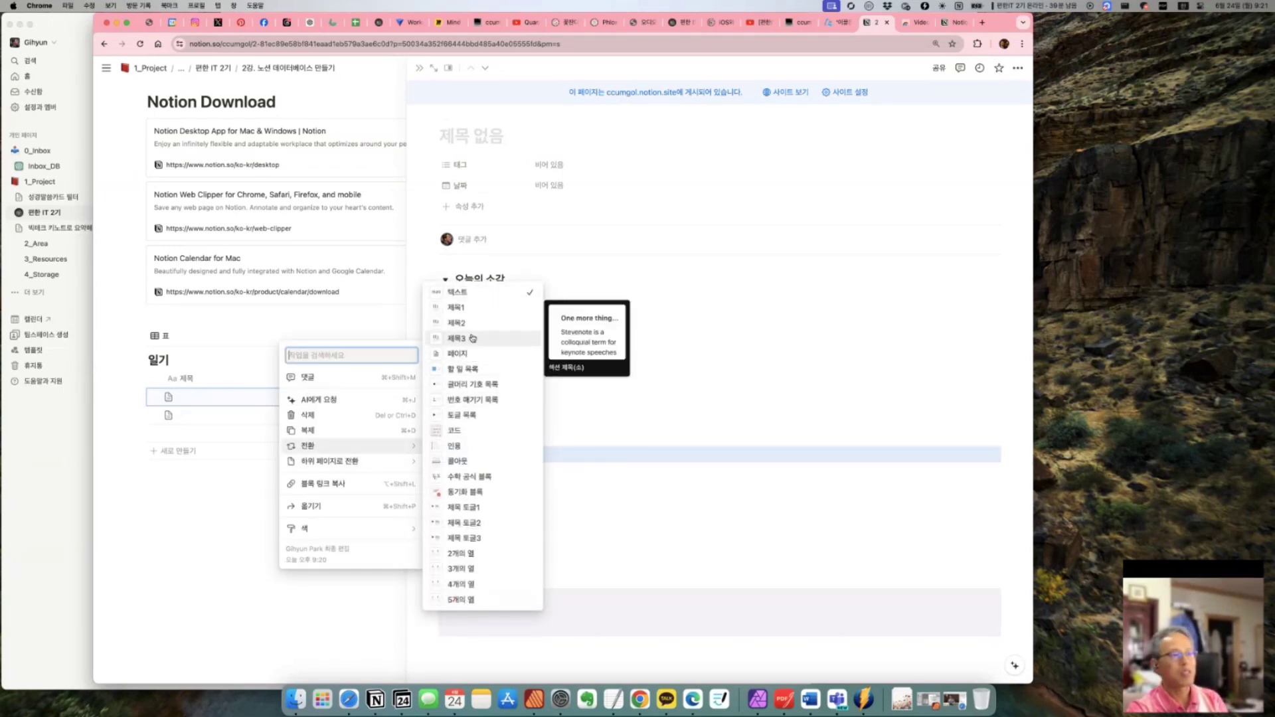
click(462, 415)
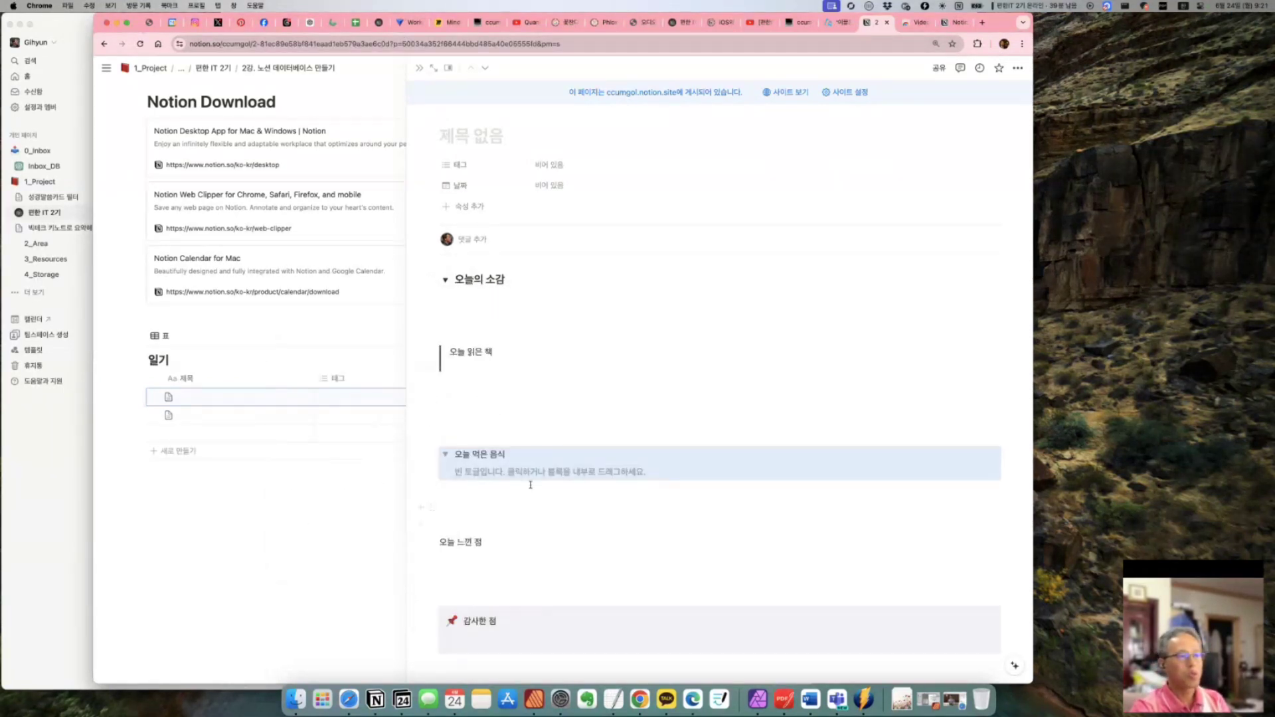
Step: Convert the "오늘 느낀 점" line into a callout (콜아웃)
click(432, 525)
mouse_move(336, 532)
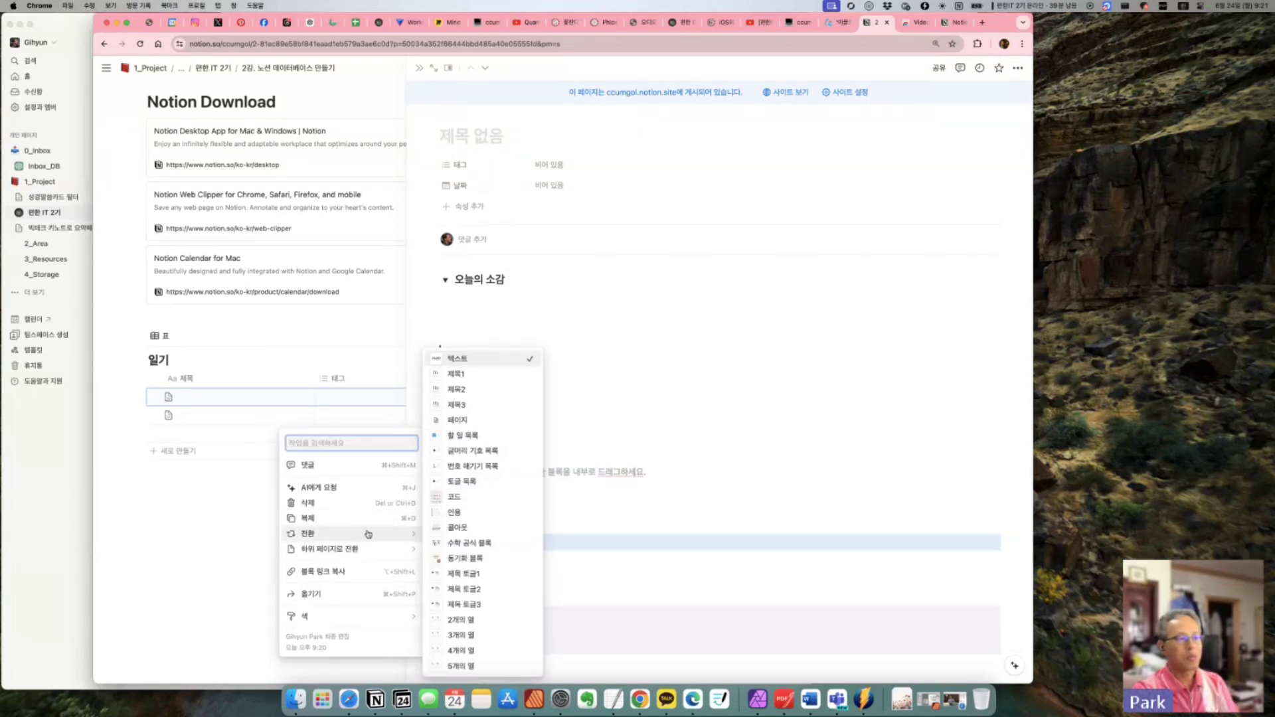
click(522, 534)
scroll(522, 539, down, 1)
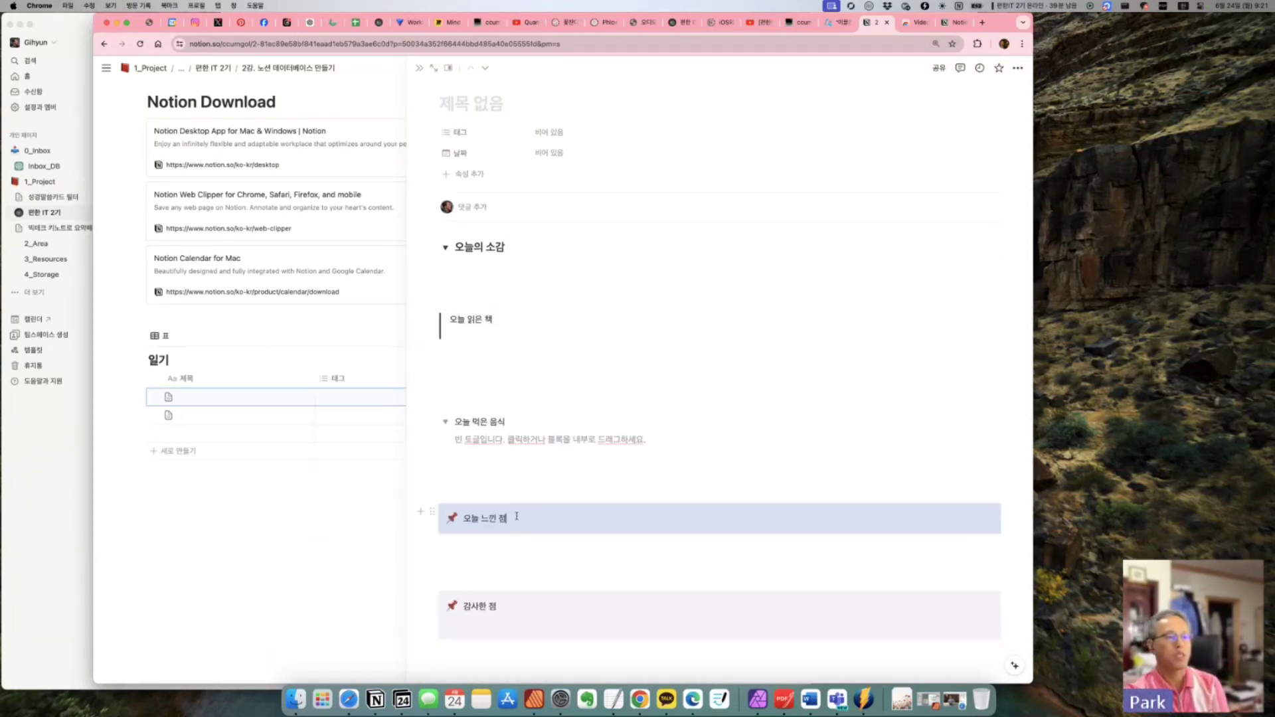
click(516, 517)
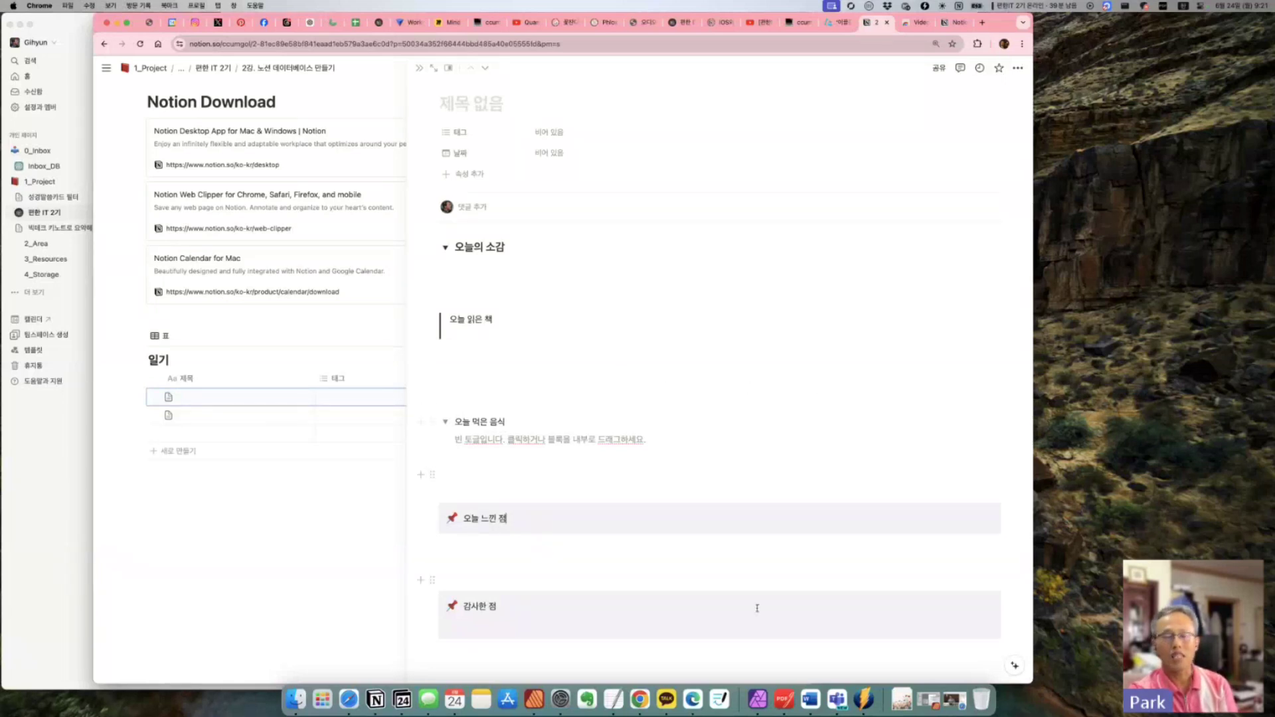
Step: Copy all body blocks from "오늘의 소감" through "감사한 점" and close the entry page
drag(510, 673, 431, 243)
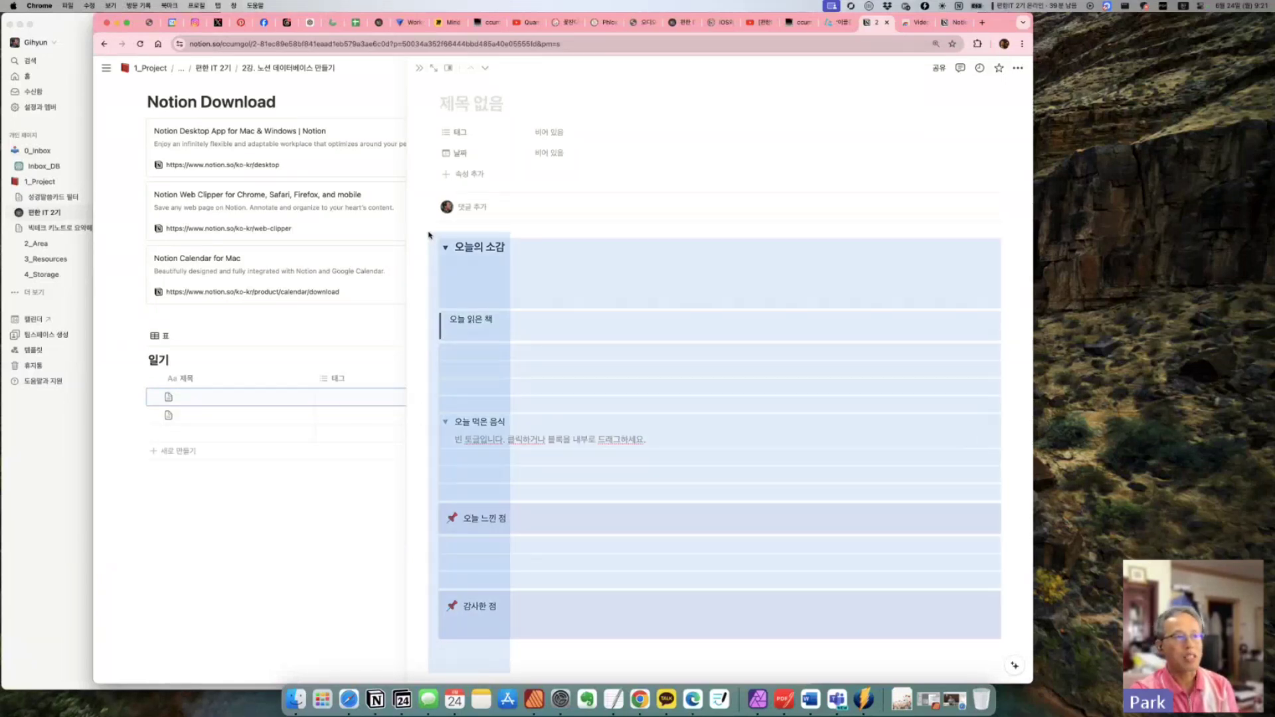
key(Escape)
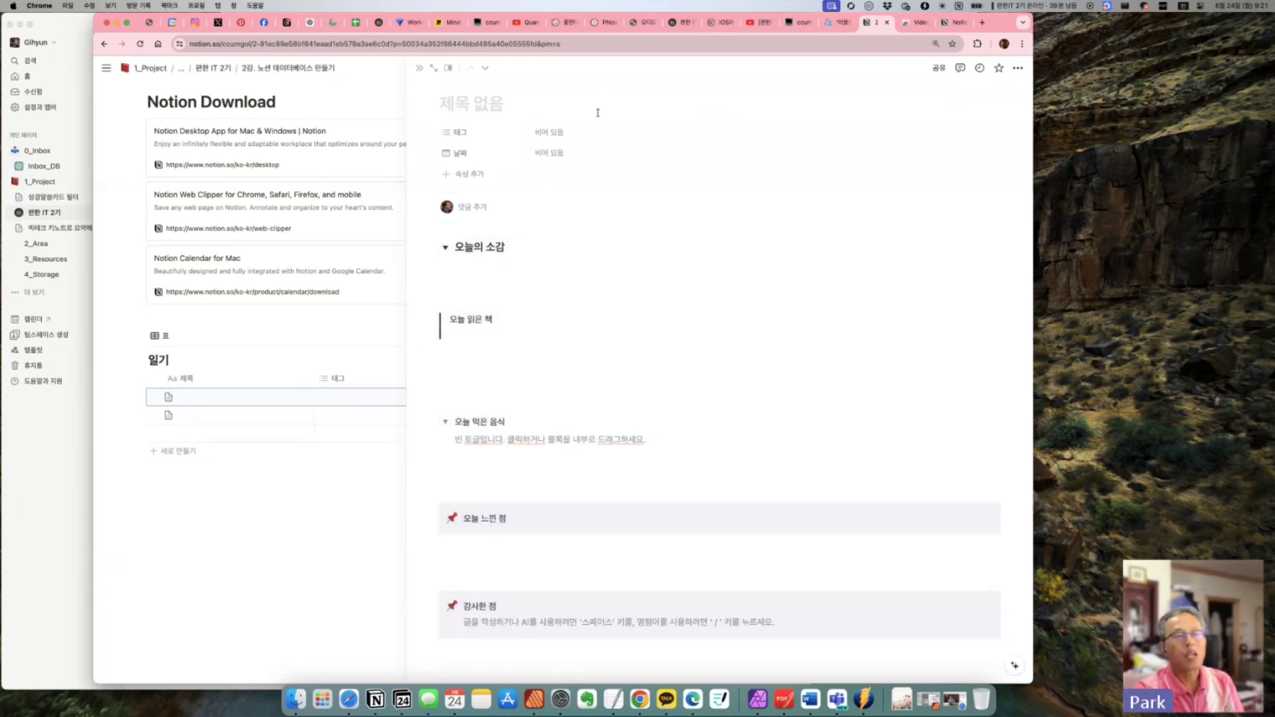
key(Escape)
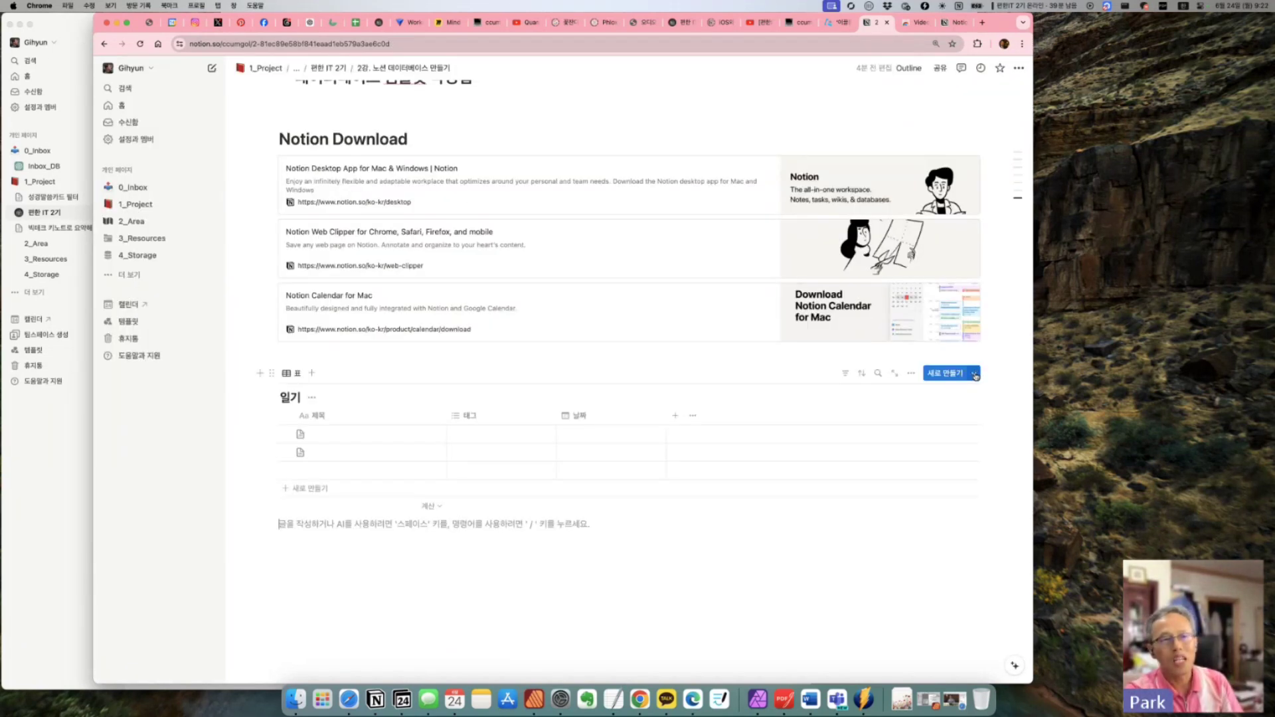
Step: Create a new template for the 일기 database, paste the copied blocks into its body, and close the template editor
click(975, 375)
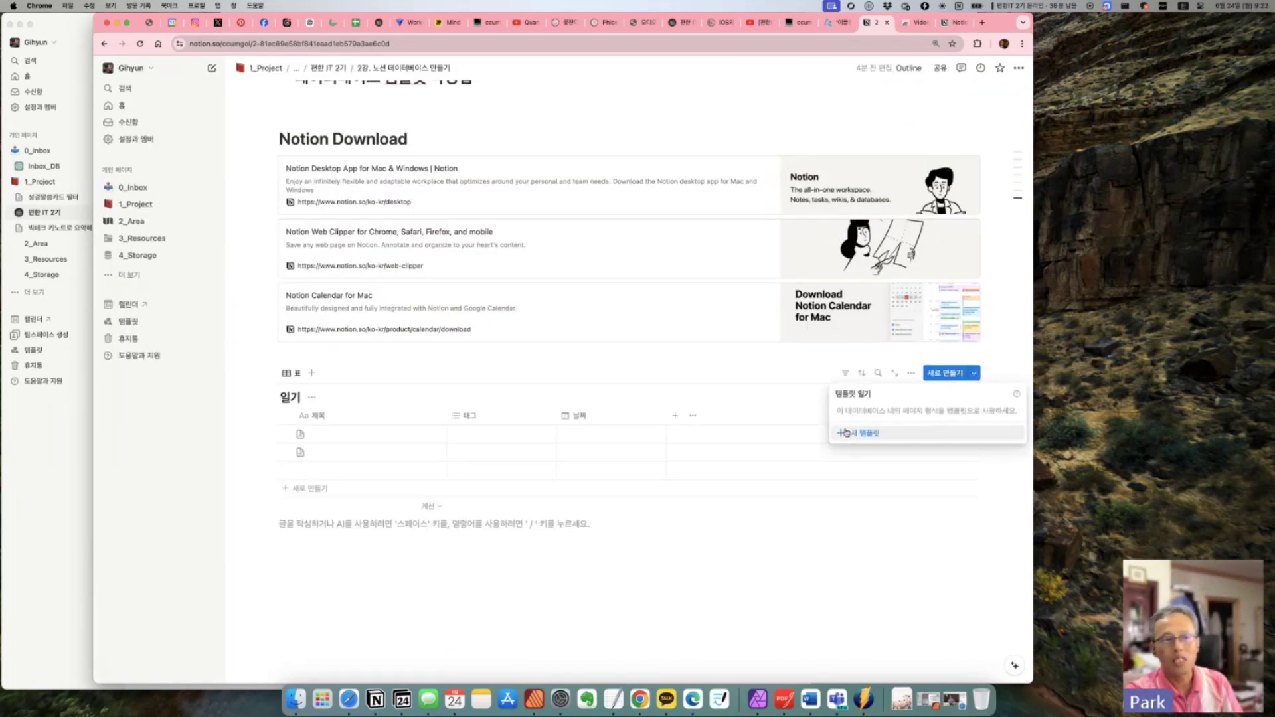
click(867, 436)
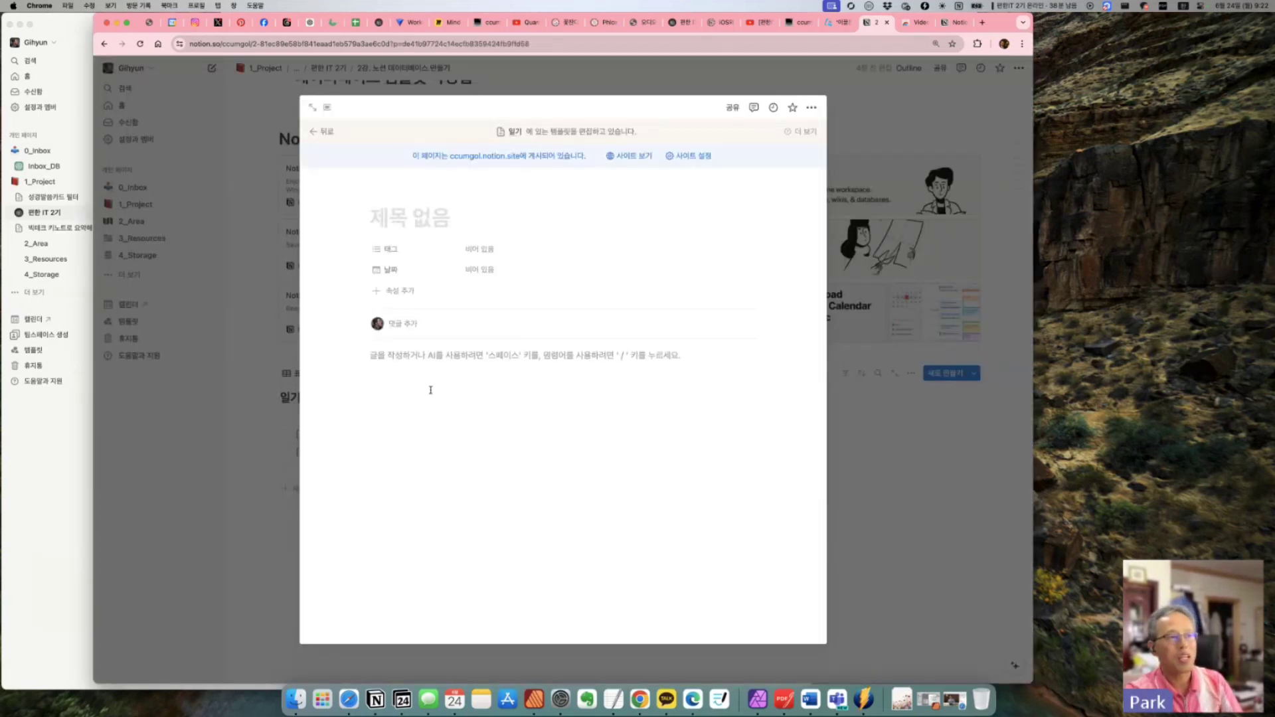
key(super+v)
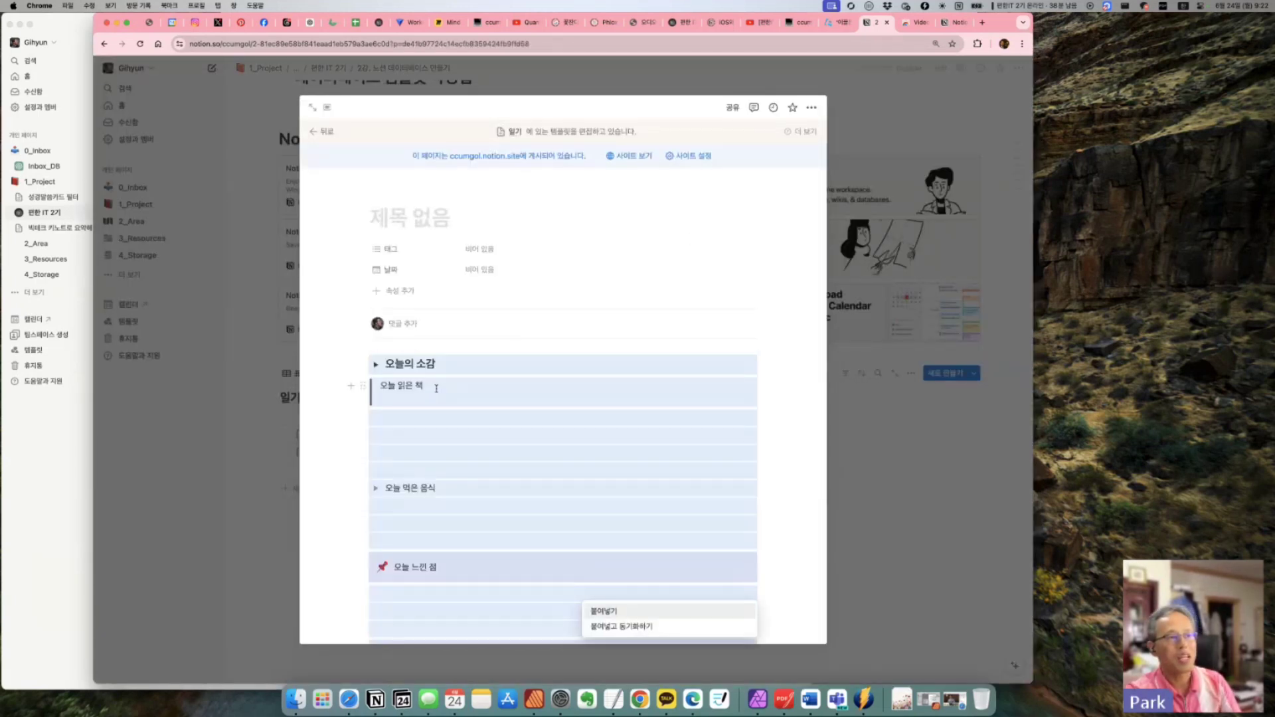
click(777, 431)
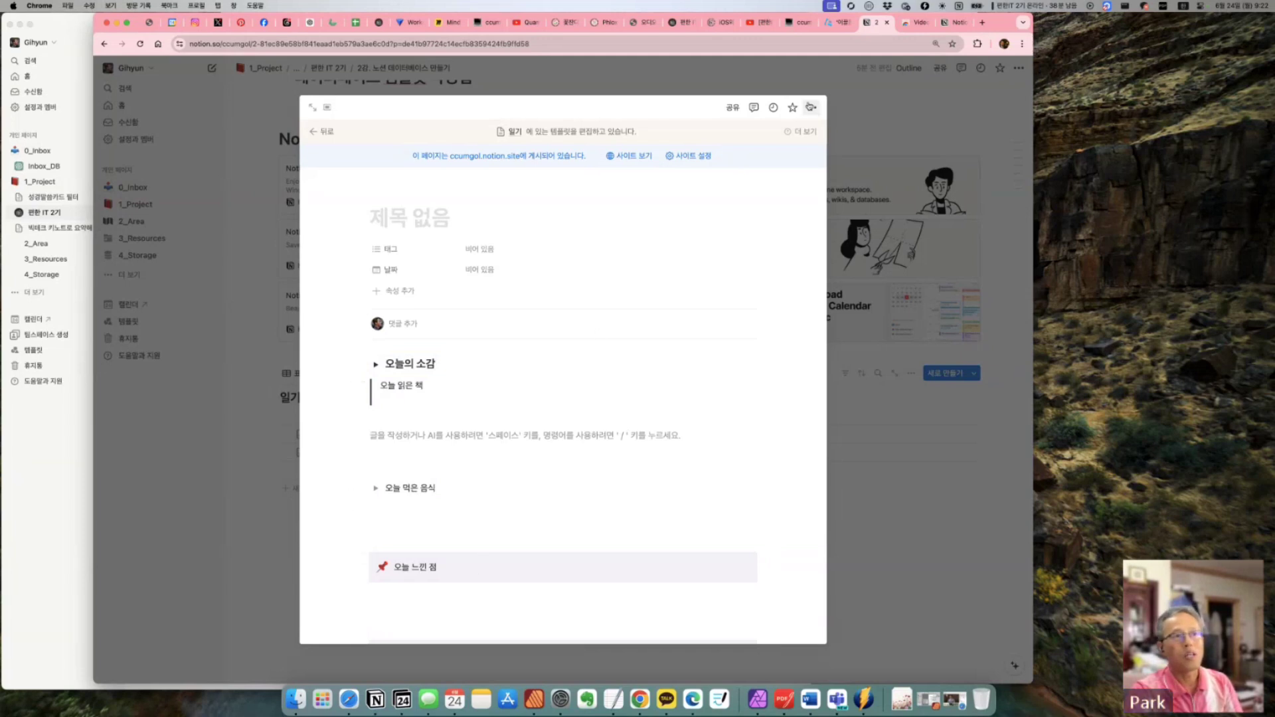
click(812, 107)
click(906, 437)
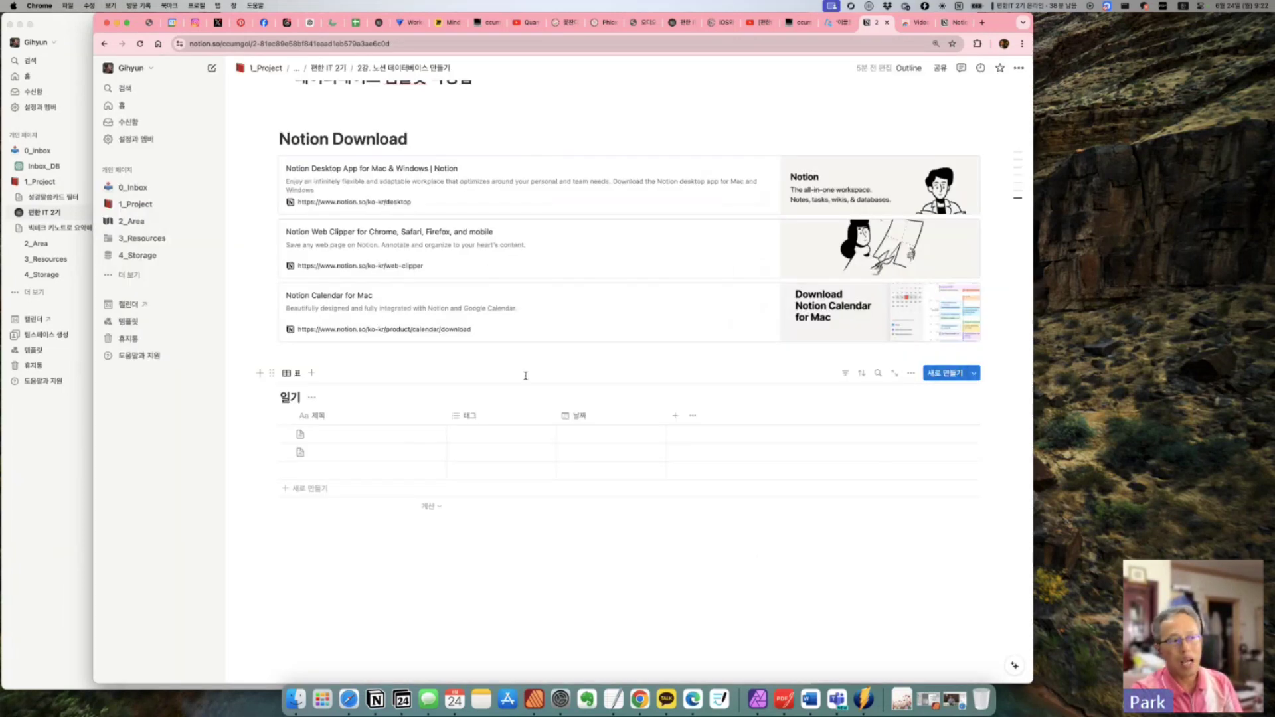
Step: Set the untitled (제목 없음) template as the default for all views of 일기
click(976, 373)
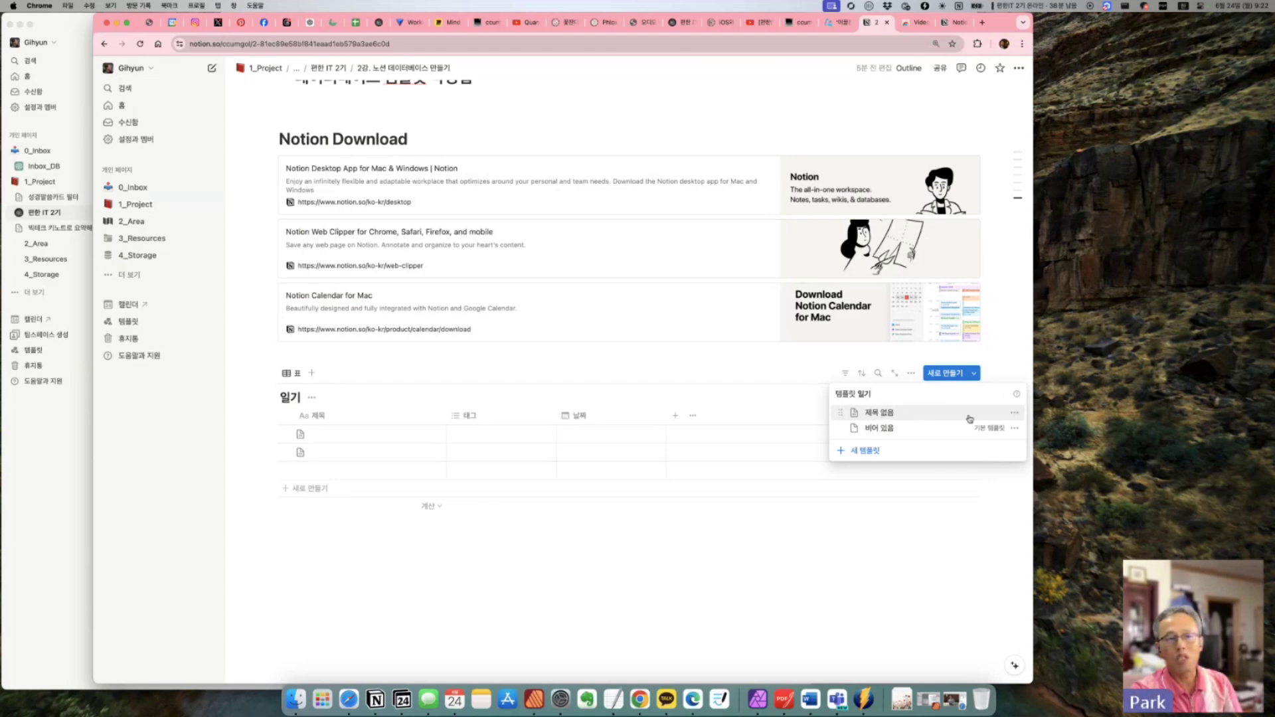
click(1014, 412)
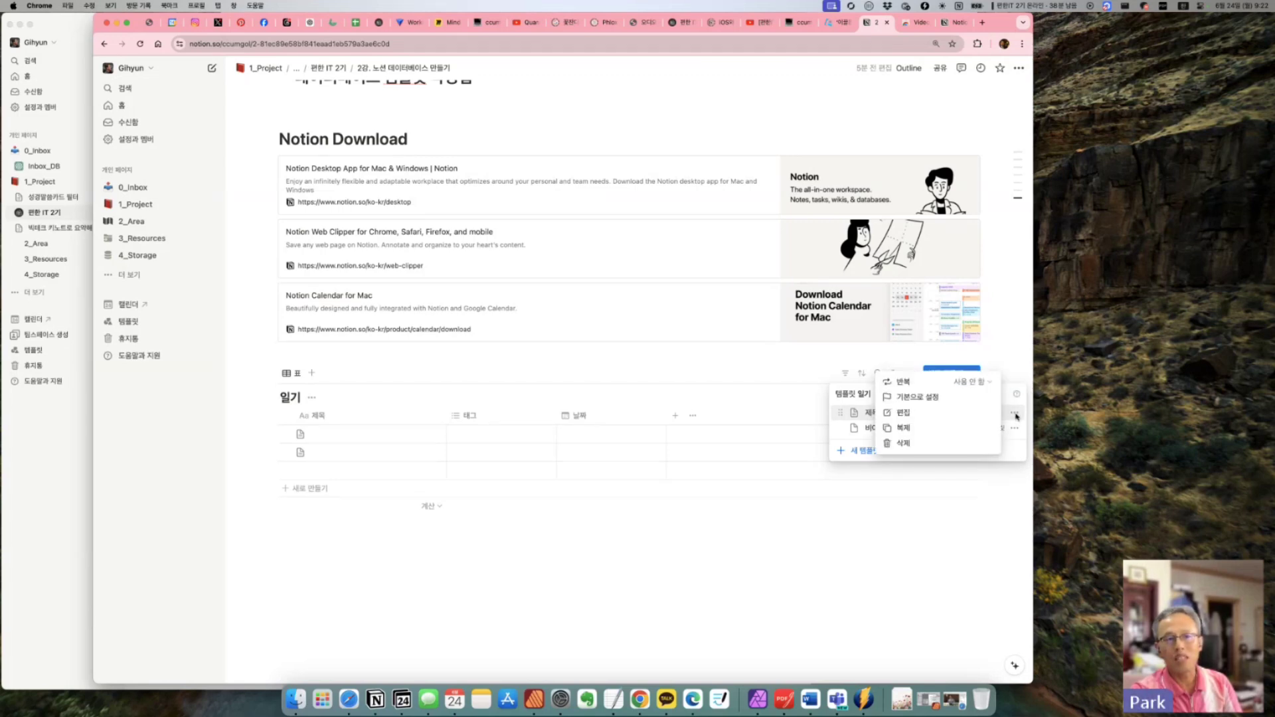
click(924, 399)
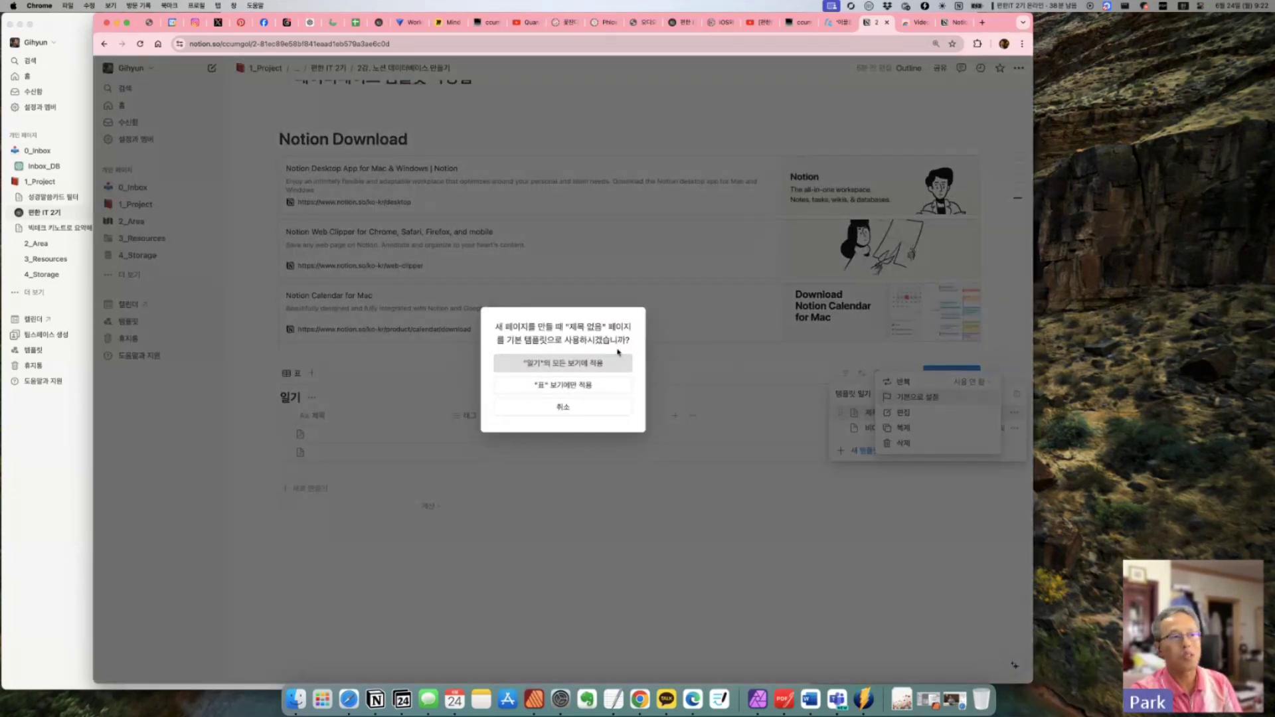
click(604, 367)
click(587, 558)
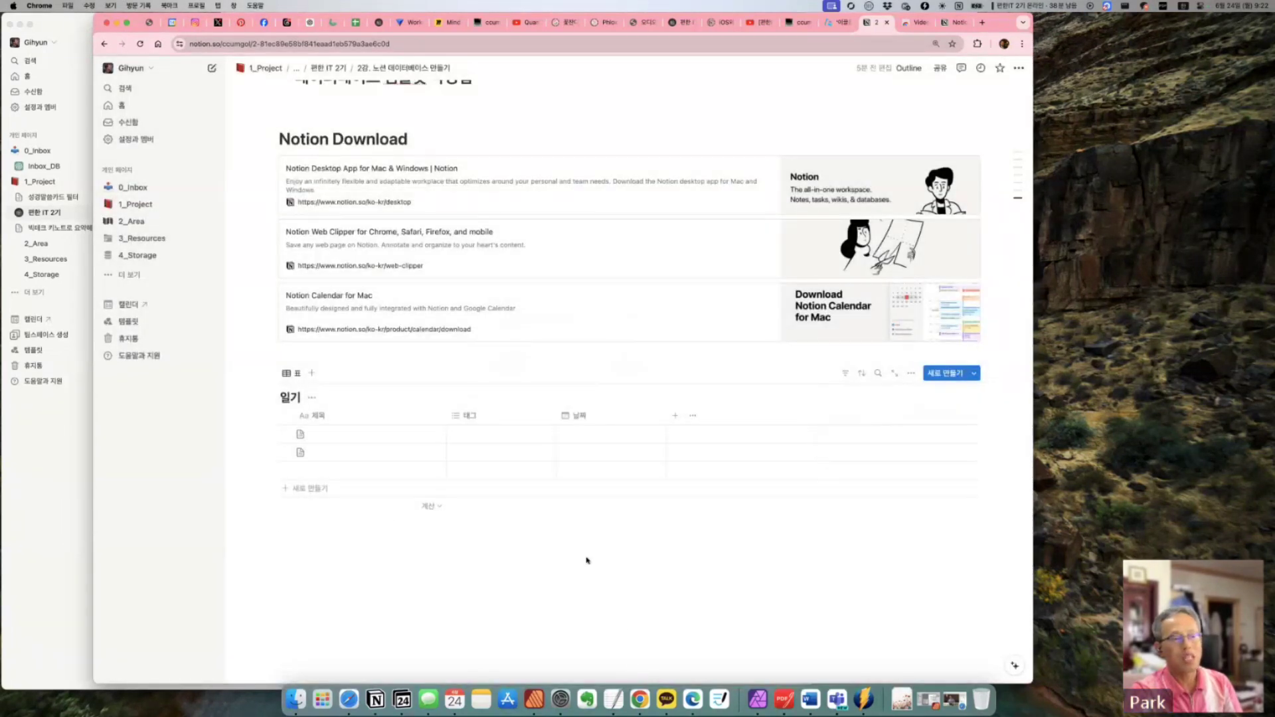
Step: Check the third row's page, close it, and delete all existing rows from the 일기 table
click(433, 472)
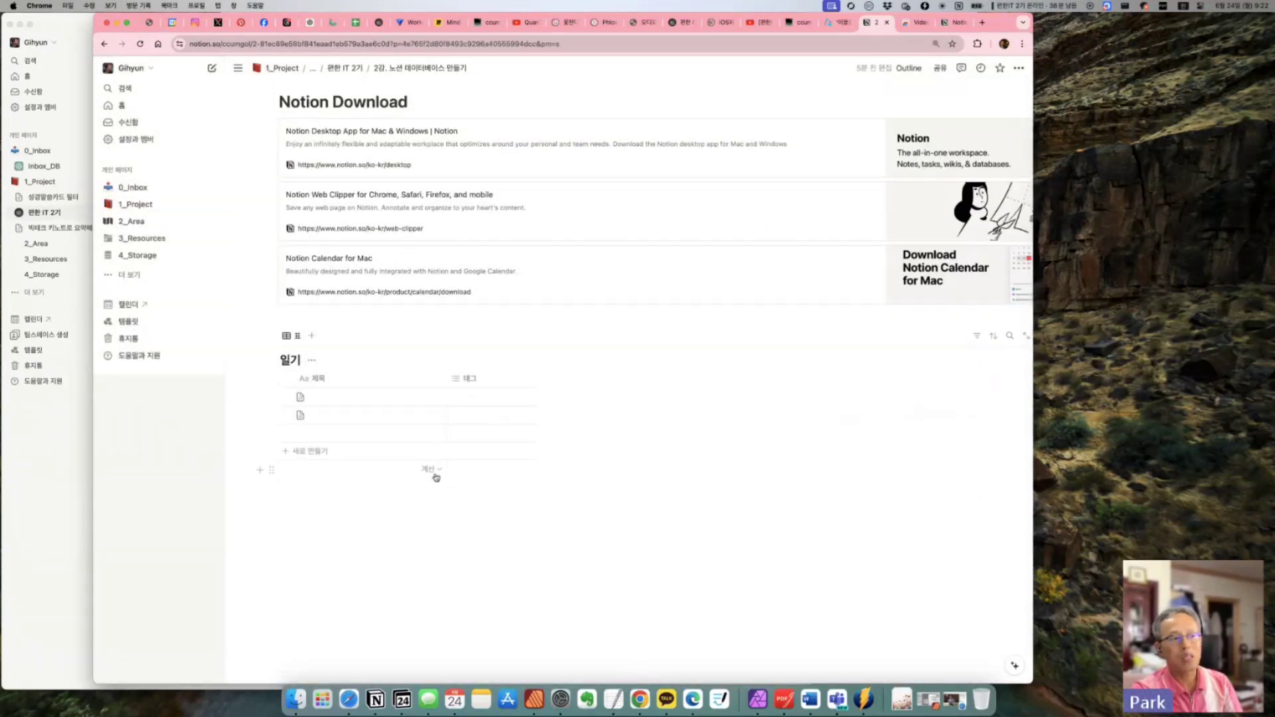
click(197, 481)
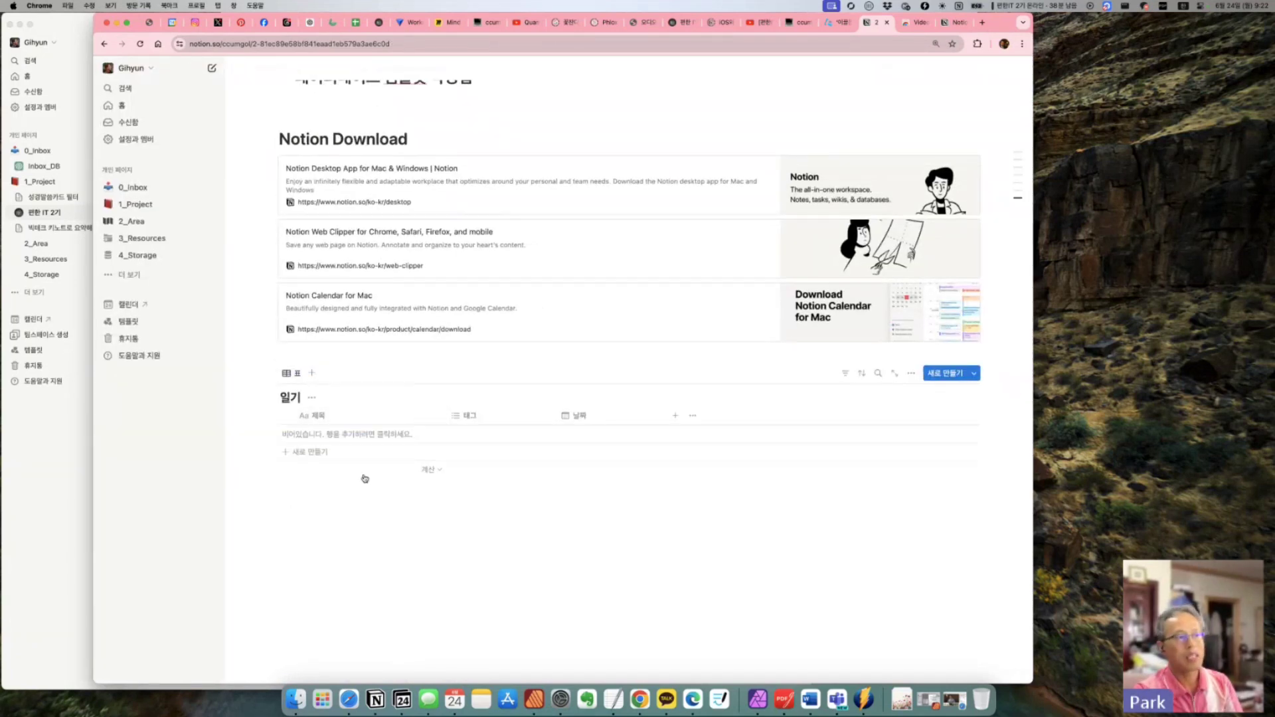
Step: Add a new untitled row to the 일기 table, open its page to check the template layout, and close it
click(311, 453)
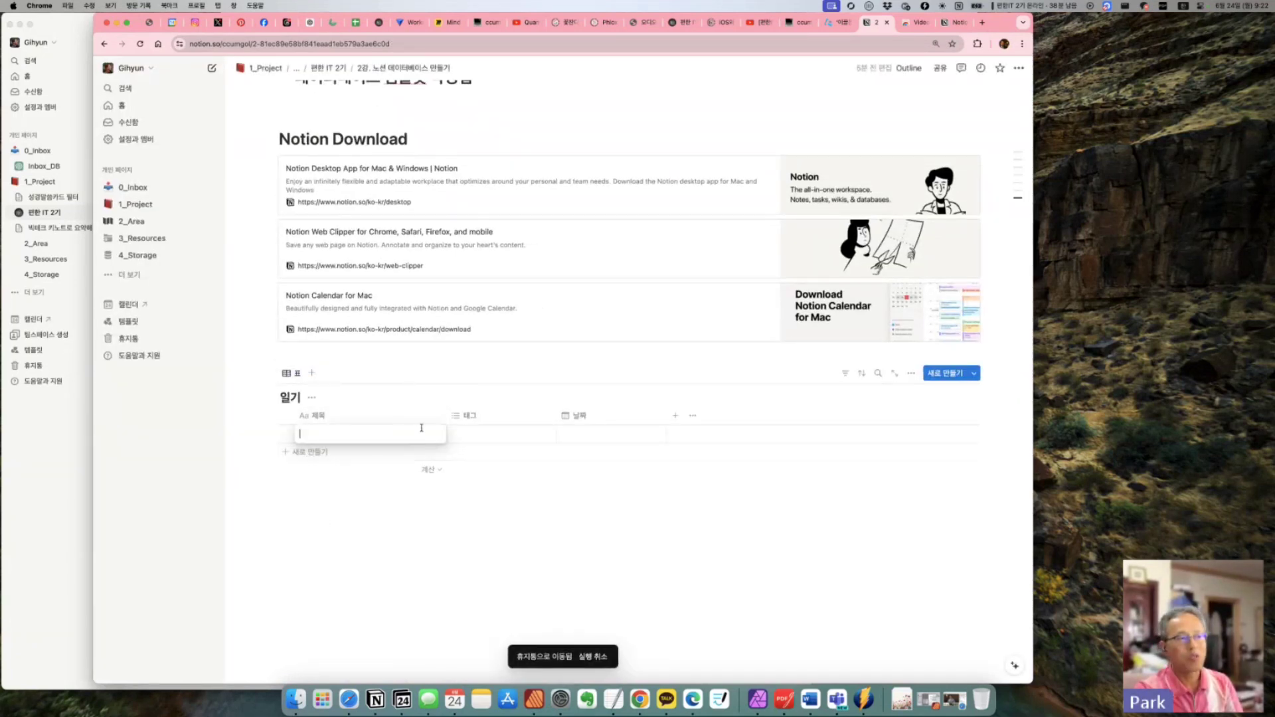
key(Escape)
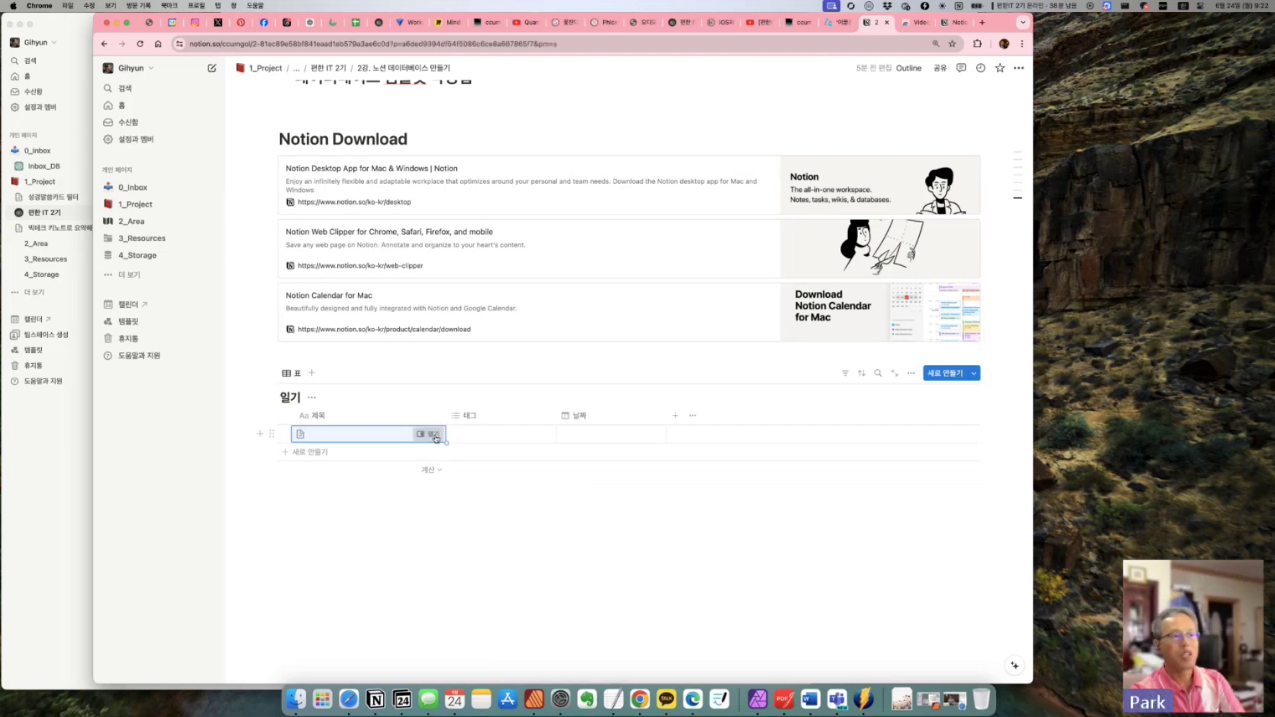
click(431, 437)
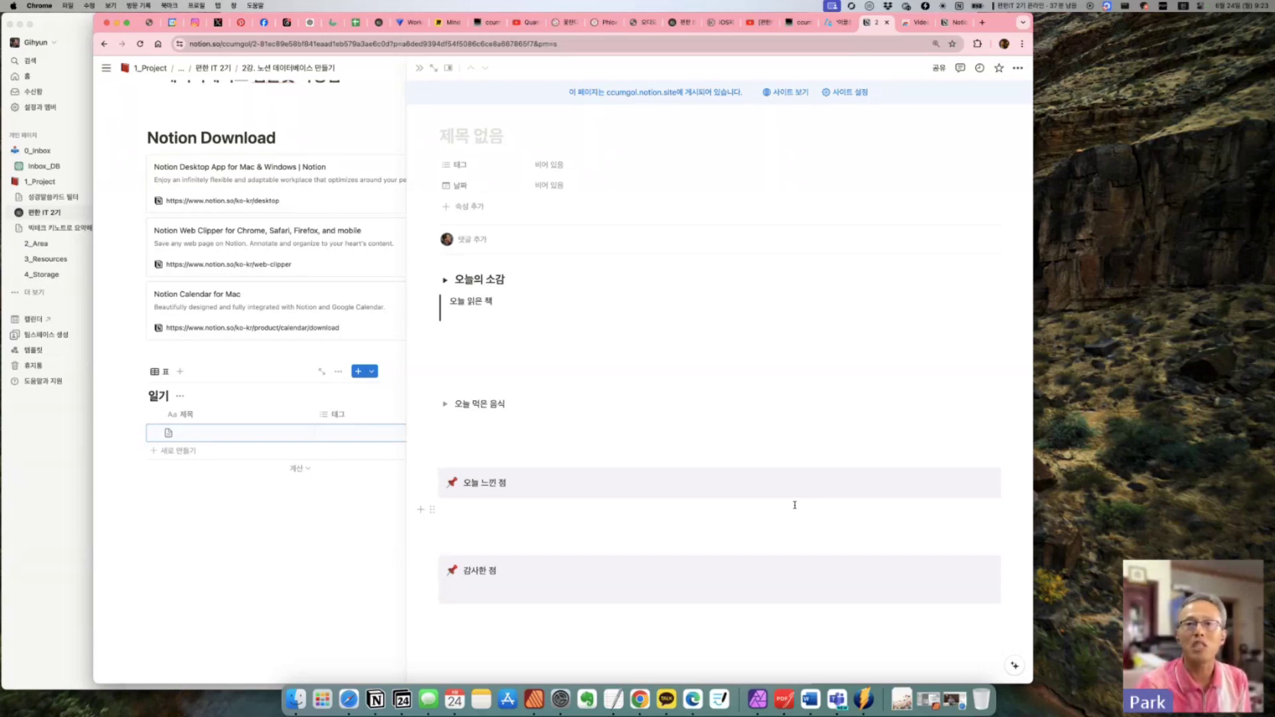
key(Escape)
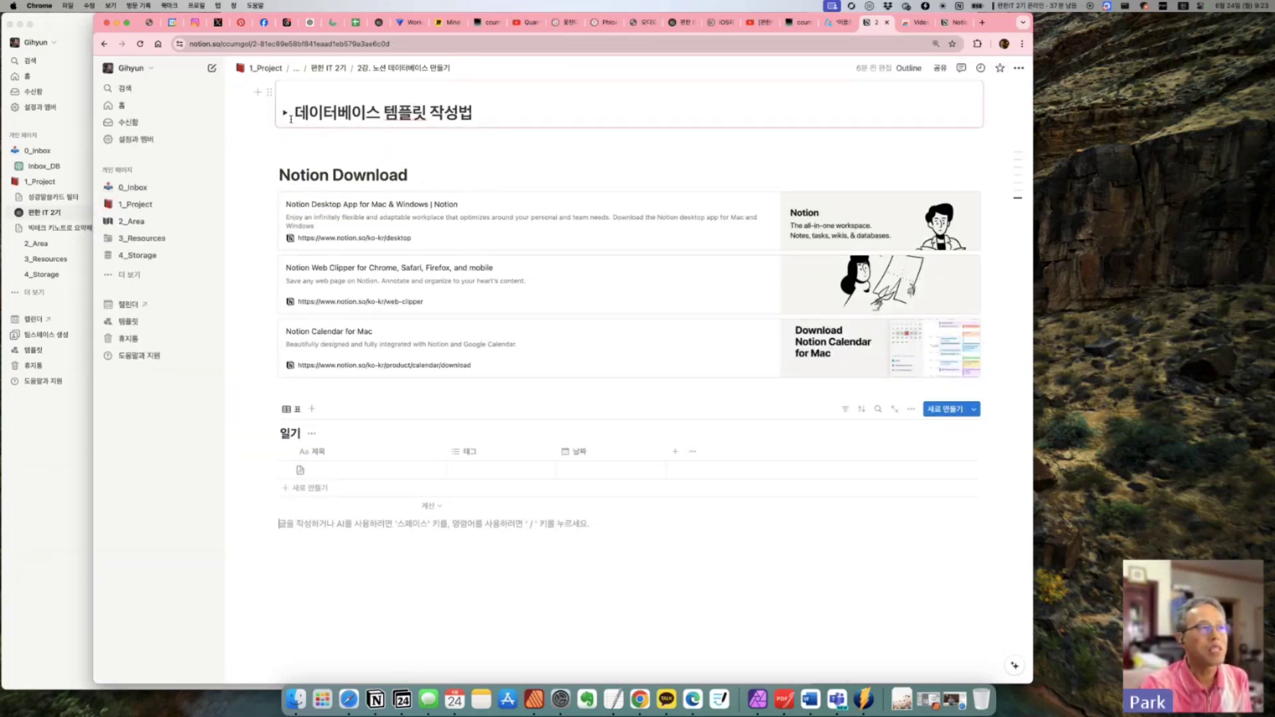
Step: Expand the 데이터베이스 템플릿 작성법 section and read through its guide to creating and applying database templates
click(286, 115)
scroll(587, 245, down, 10)
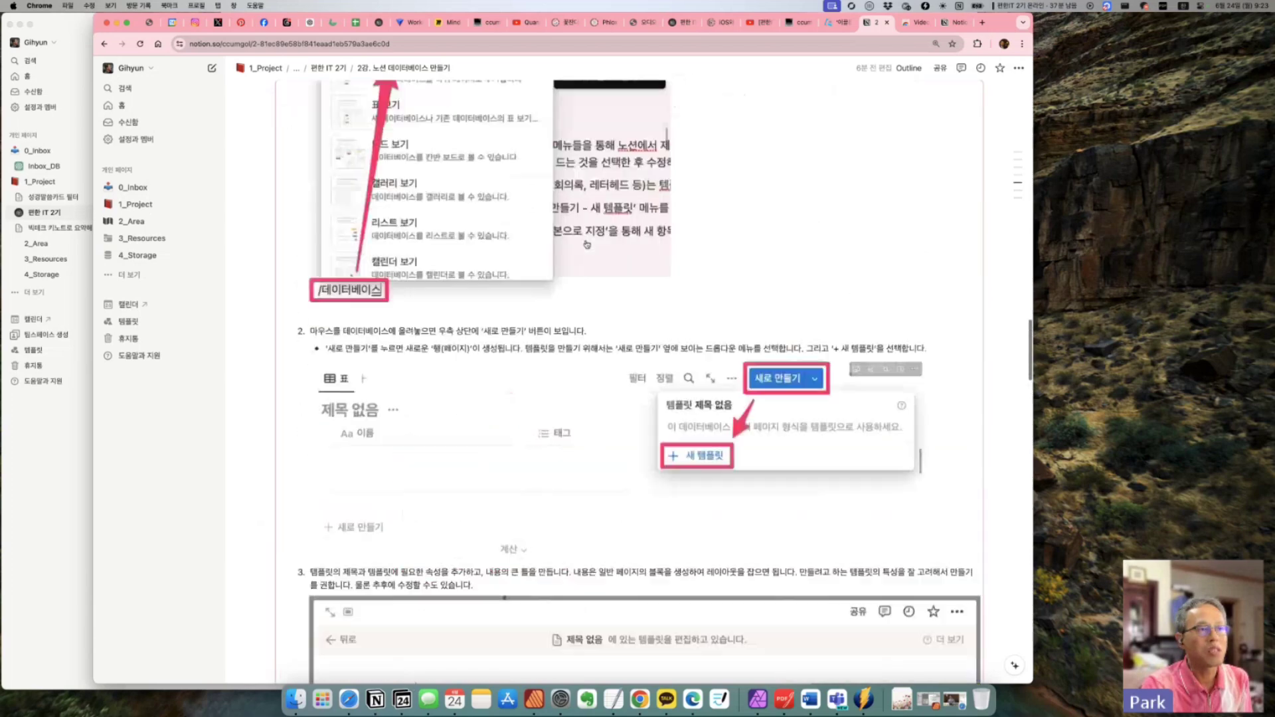
scroll(588, 244, down, 15)
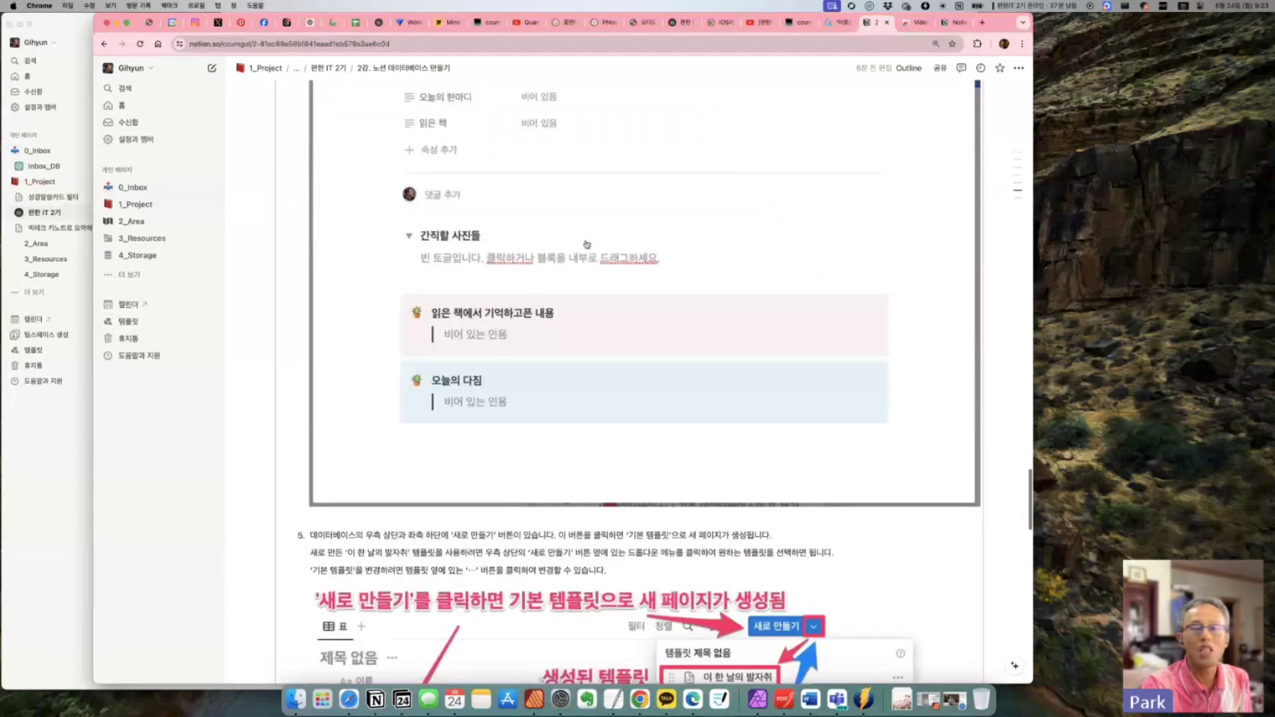
scroll(587, 245, down, 8)
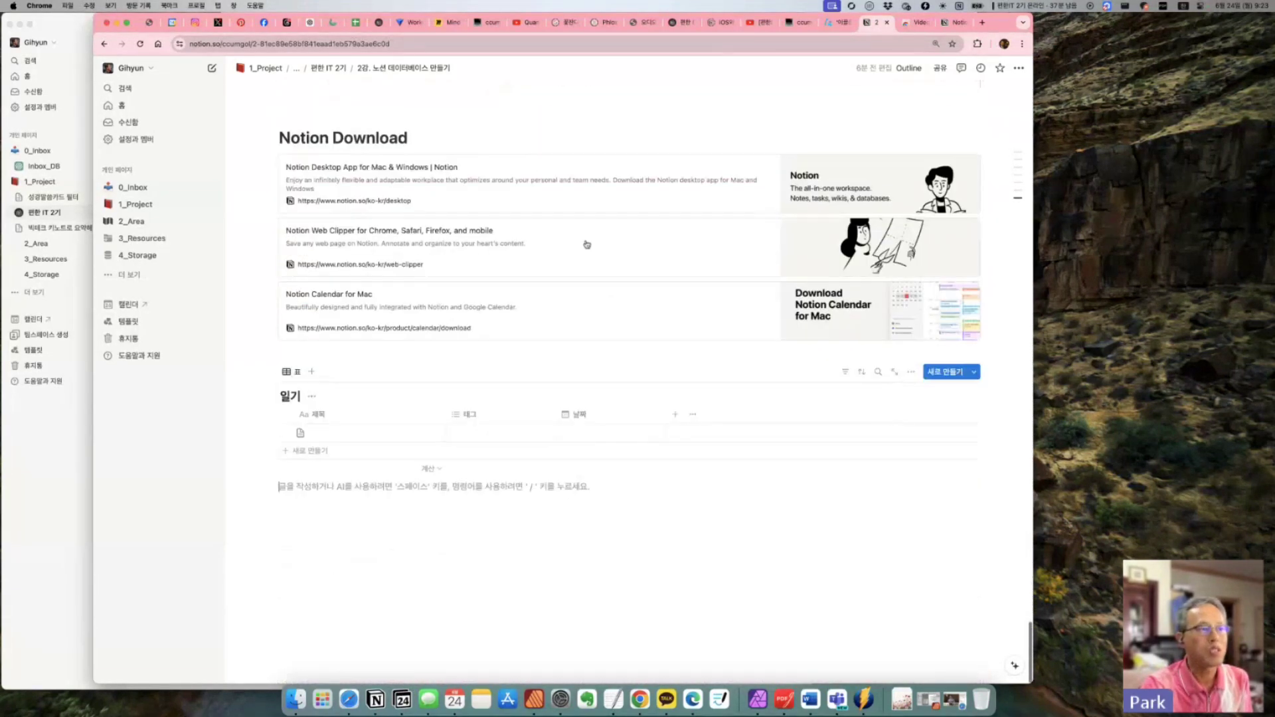
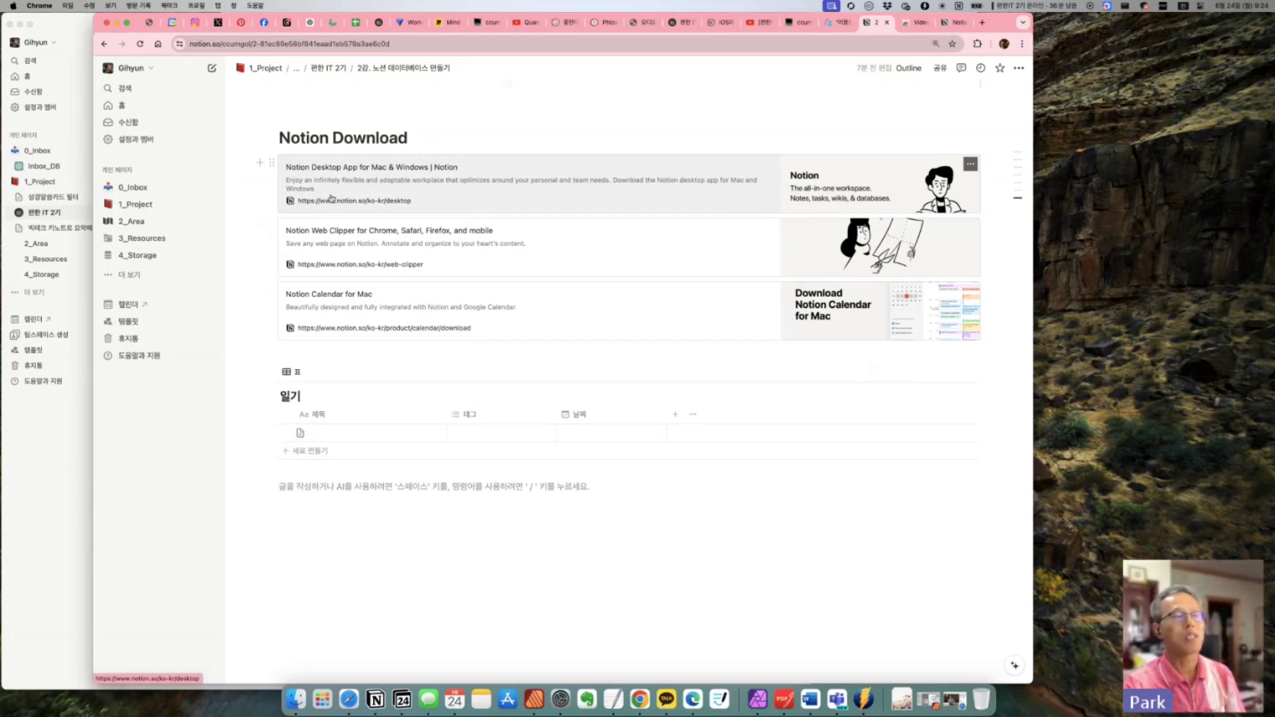
Step: Open the Notion Desktop App bookmark, look over its macOS and Windows download page, and return to the lesson page
click(435, 191)
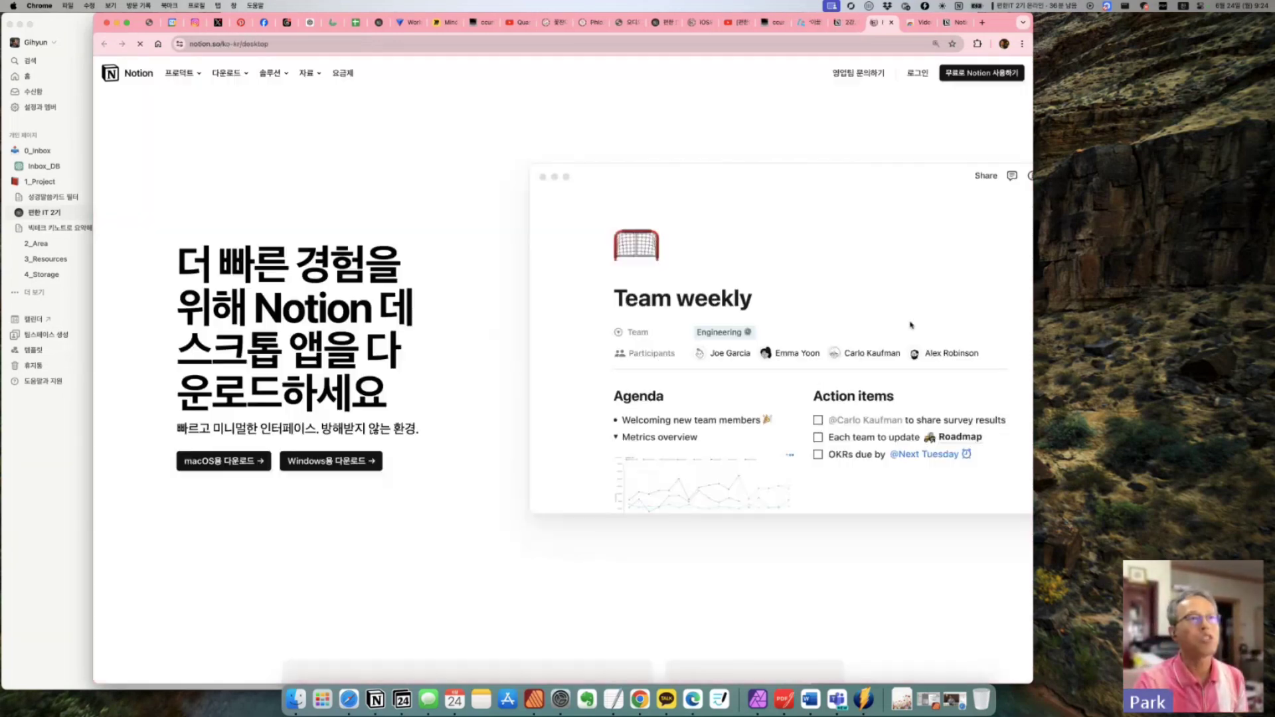
scroll(677, 419, down, 4)
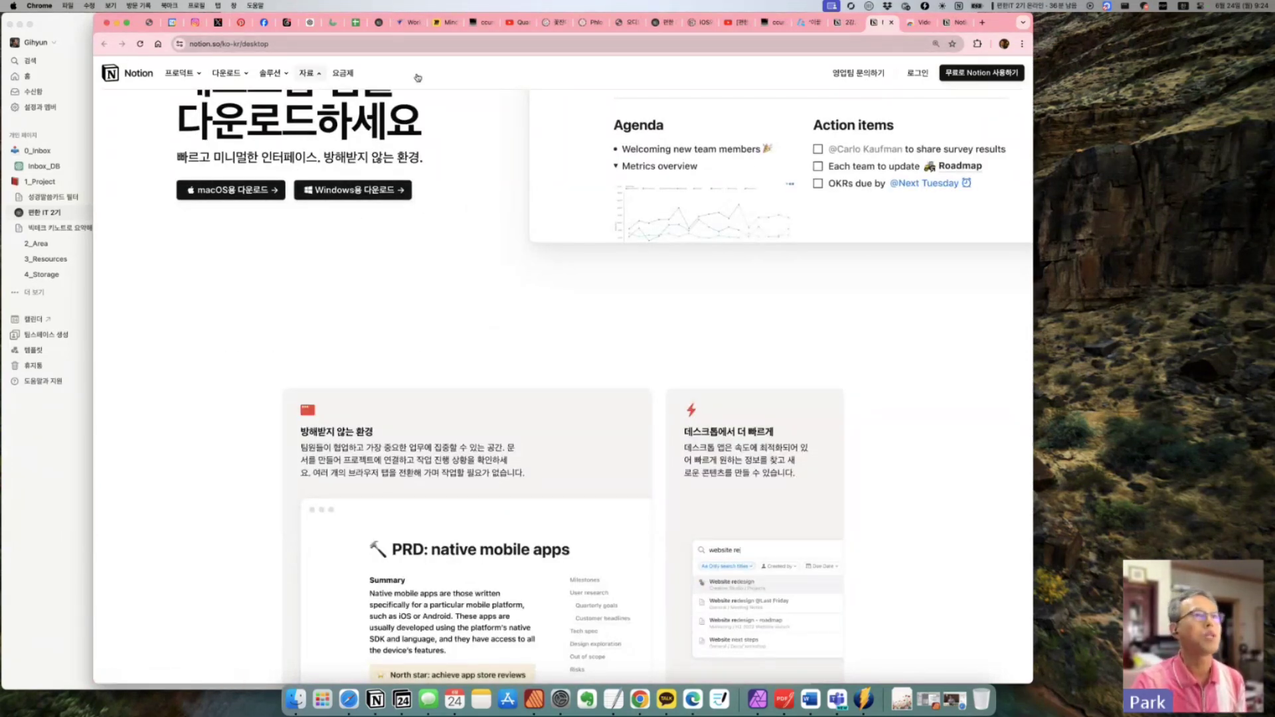
click(848, 22)
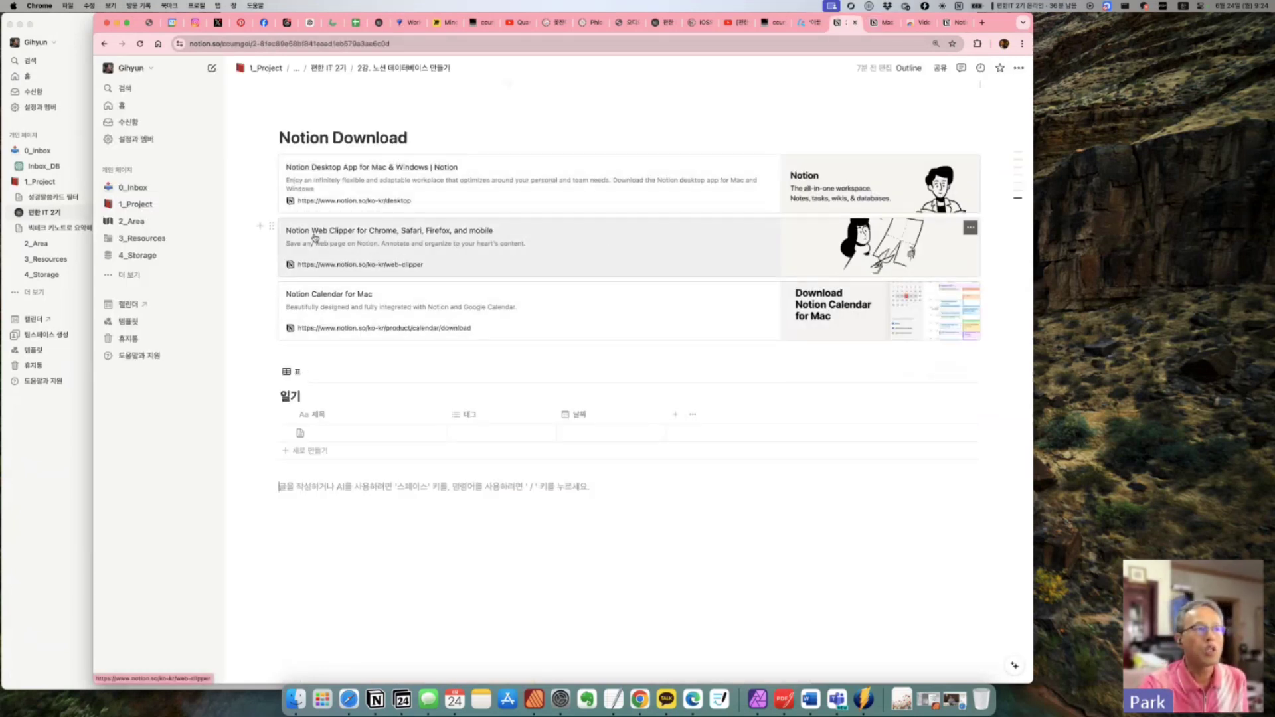
Step: Open the Notion Web Clipper page and its Chrome Web Store listing, and check the browser's extensions for the clipper
click(350, 240)
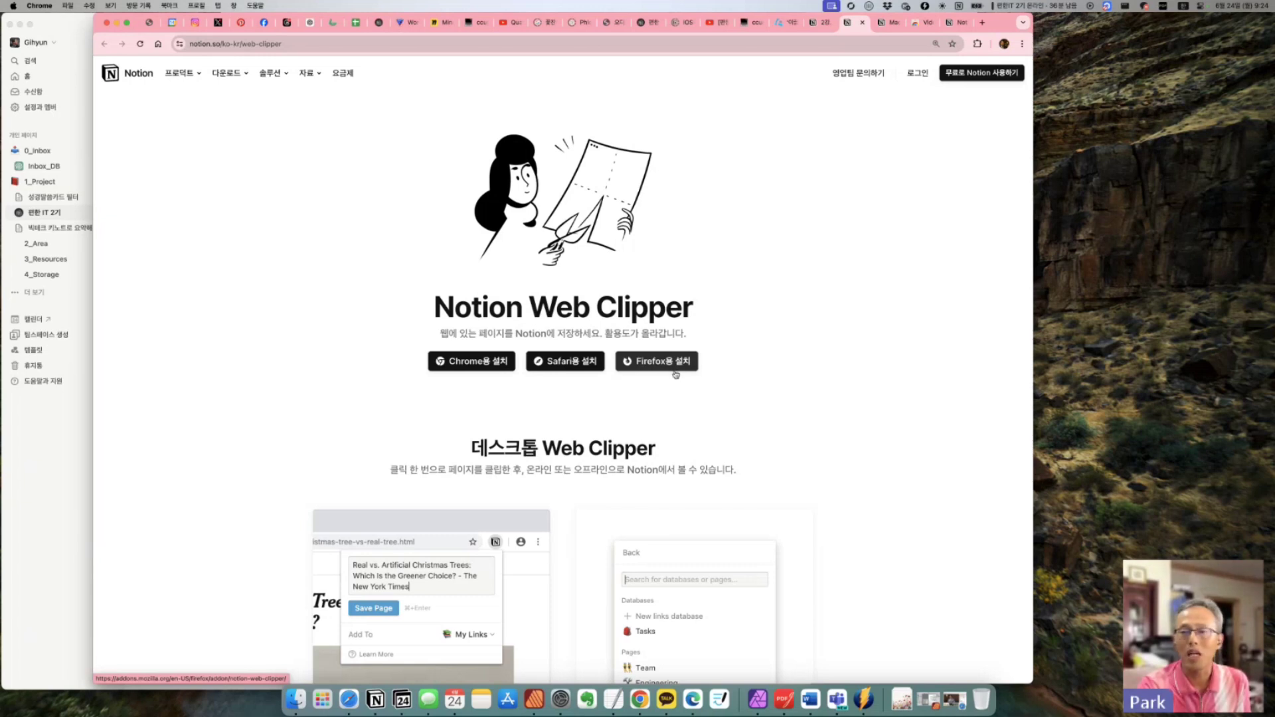
click(479, 362)
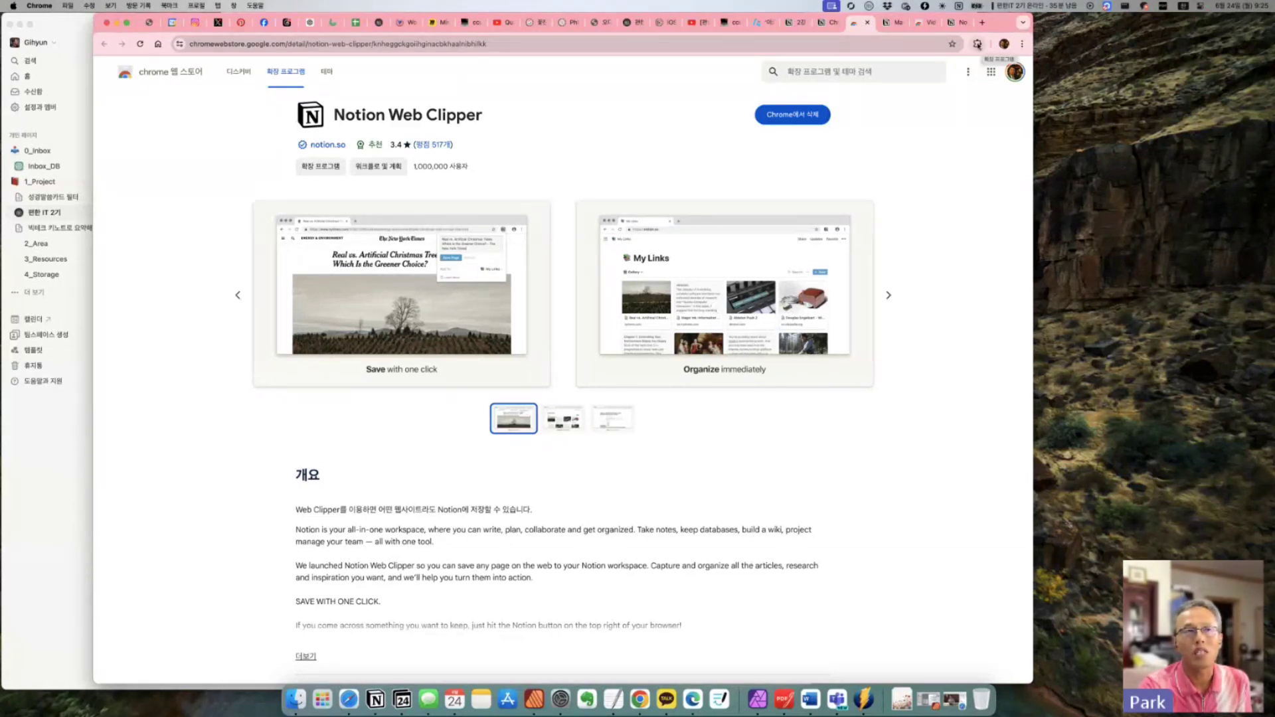
click(977, 45)
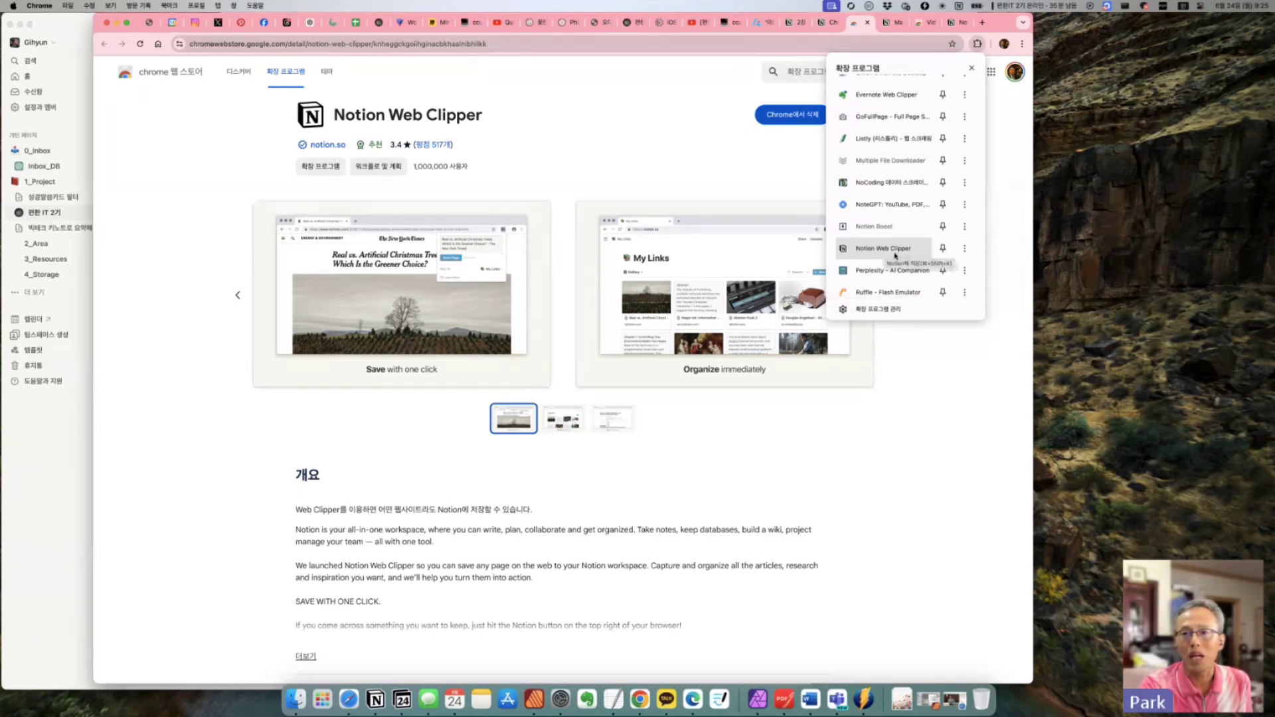
scroll(877, 249, down, 1)
Step: Switch to the 꽃잔디 search results, open the Korean Wikipedia article on 꽃잔디, and dismiss the reading mode suggestion
click(906, 546)
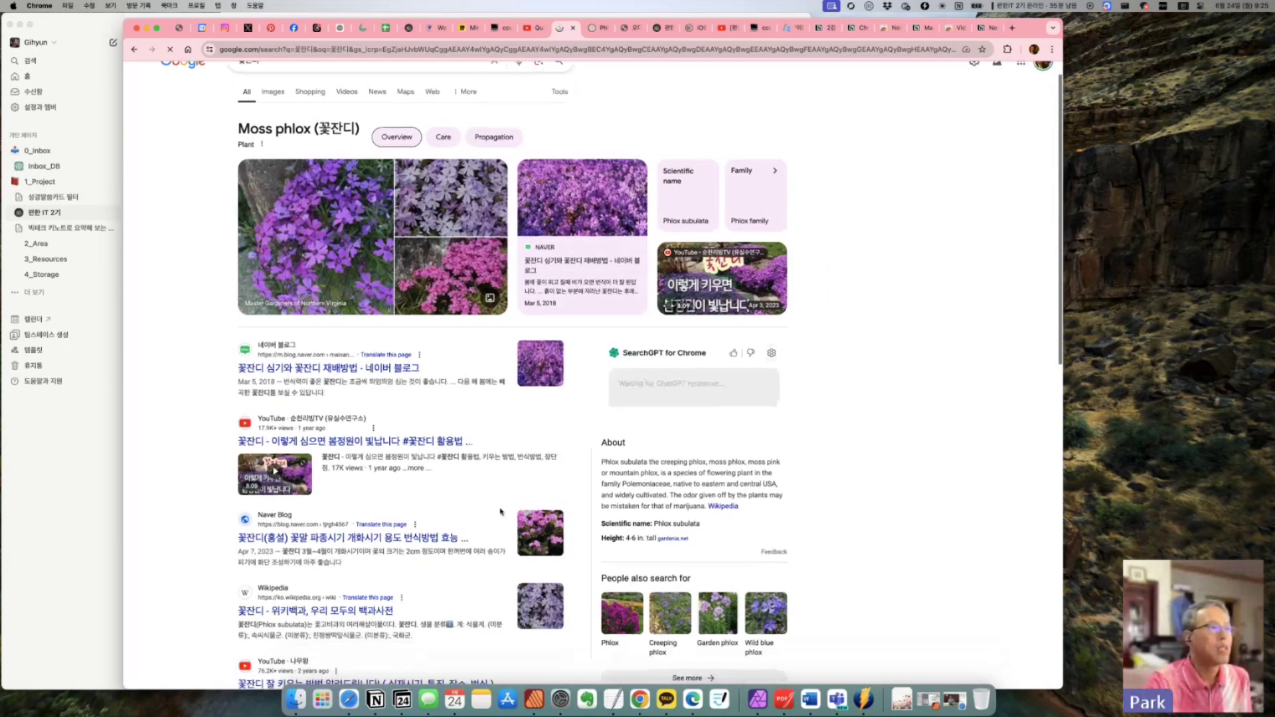
scroll(465, 390, down, 1)
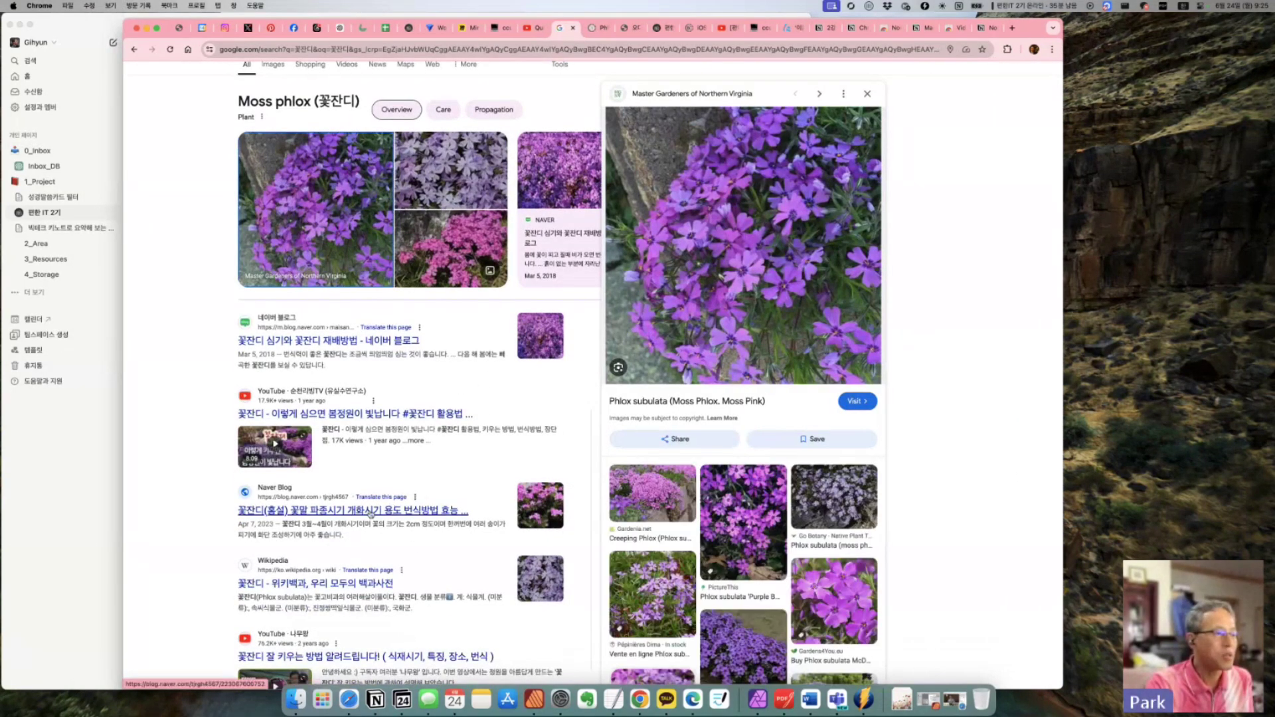
scroll(349, 378, down, 3)
click(348, 378)
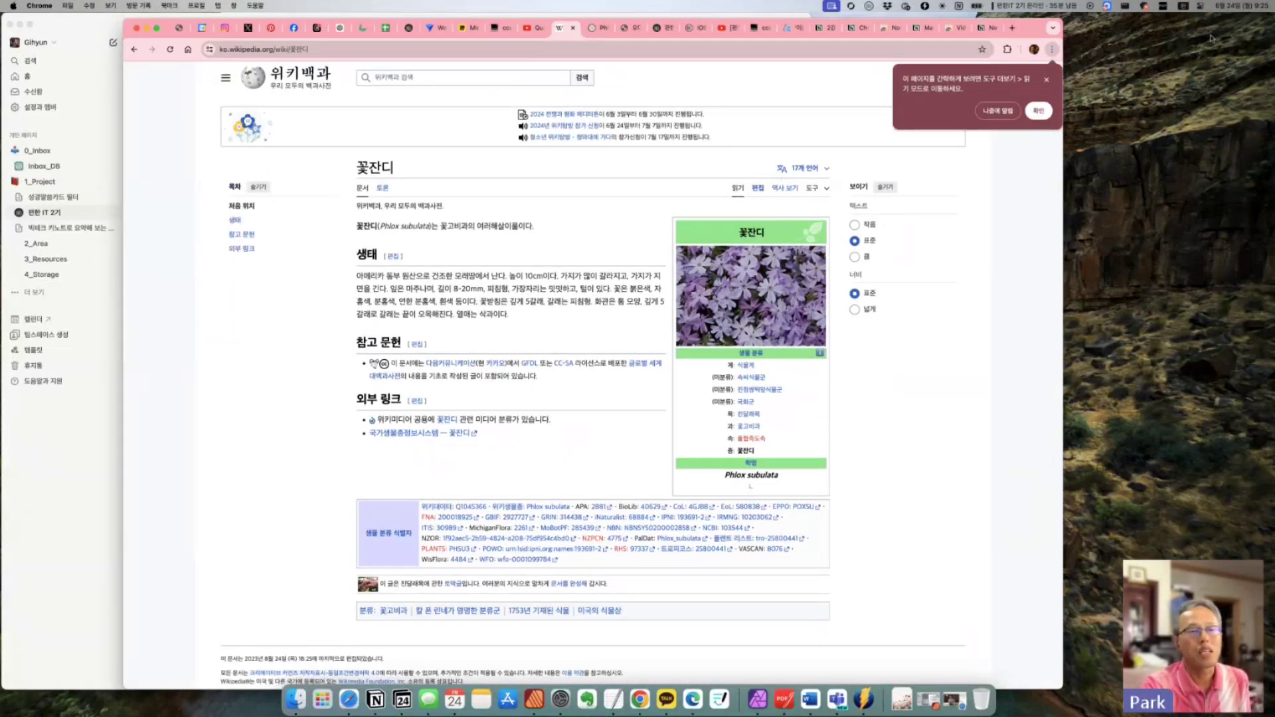
click(550, 299)
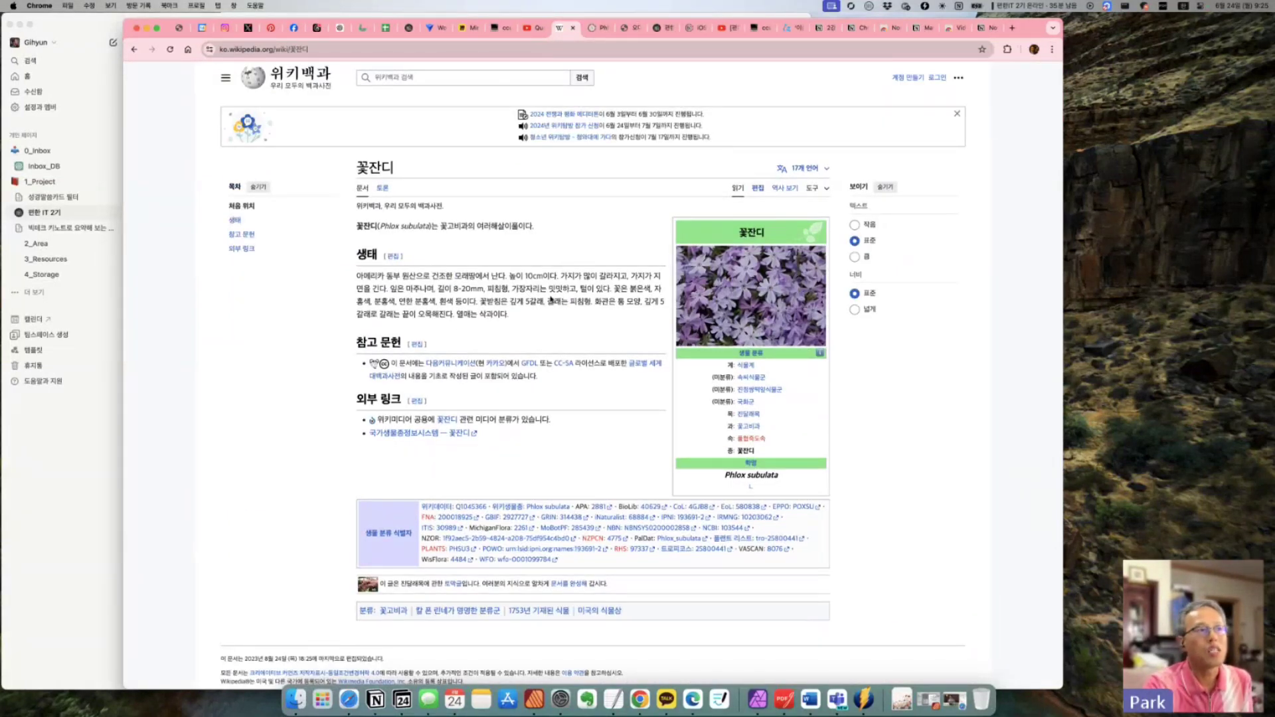
Step: Save the 꽃잔디 Wikipedia article with Notion Web Clipper, choosing 편한 IT 2기 as the destination
click(1007, 50)
scroll(973, 173, down, 3)
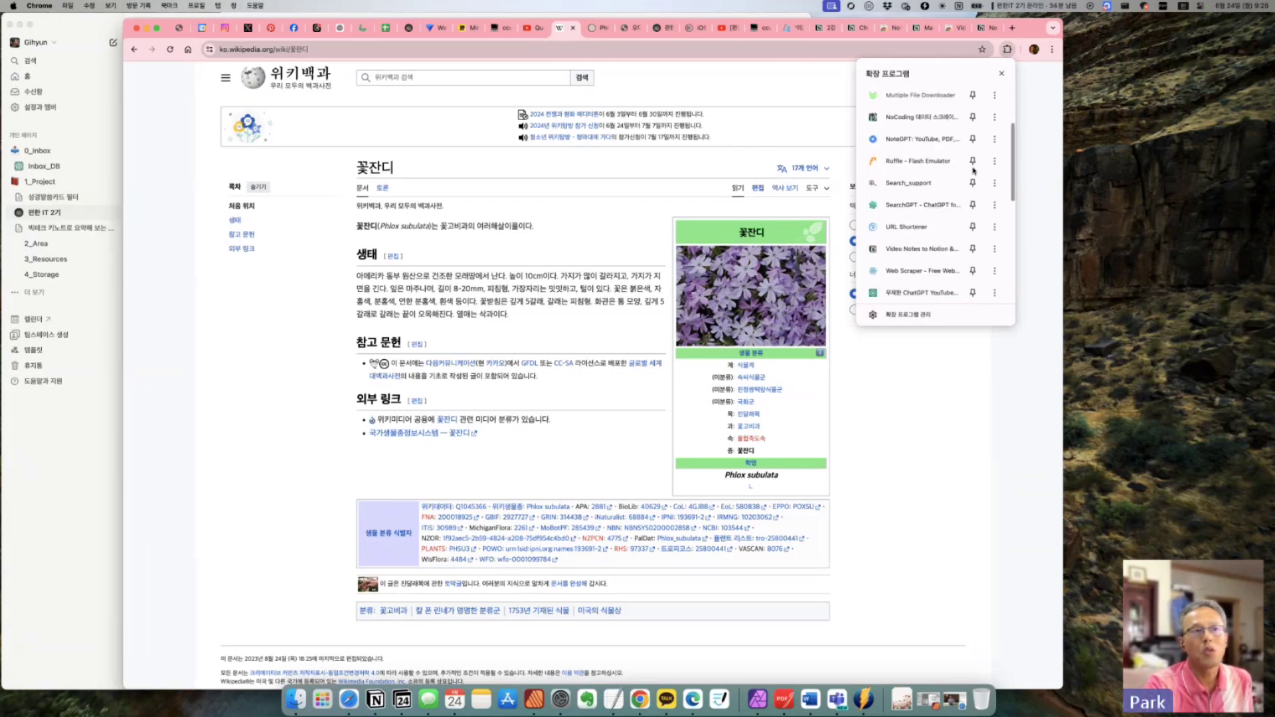
scroll(925, 219, up, 2)
click(928, 218)
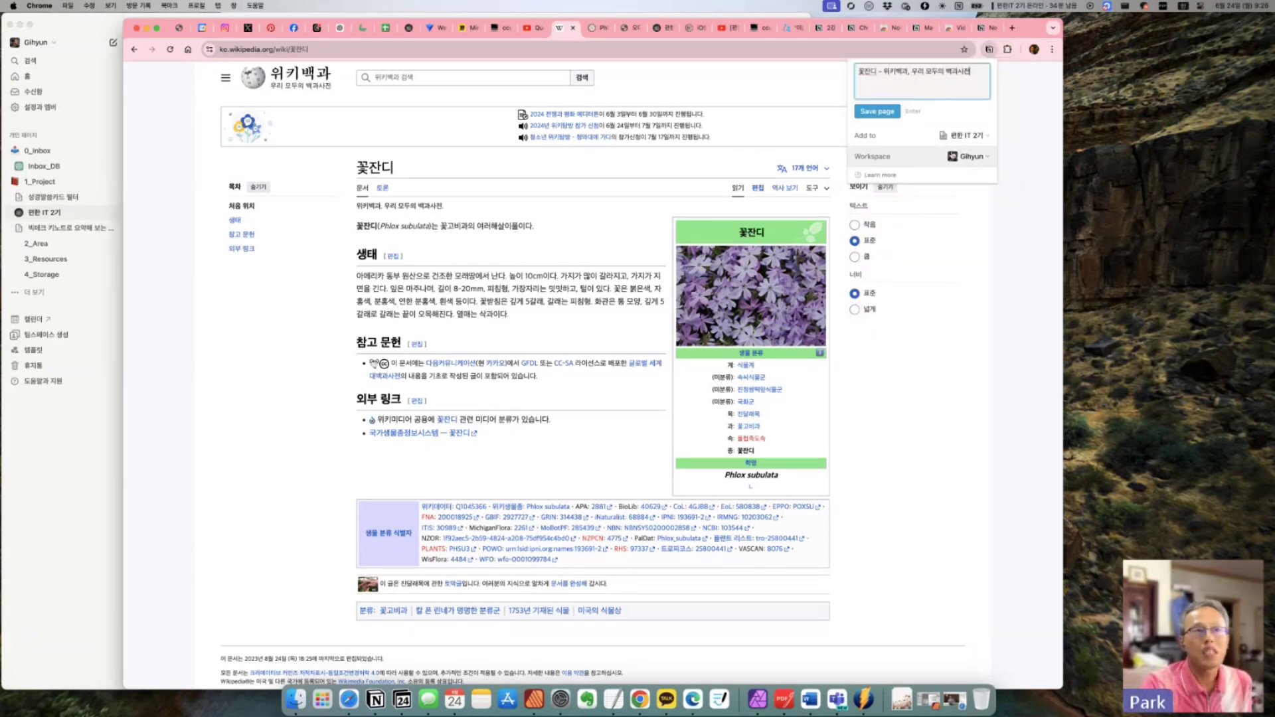
click(976, 139)
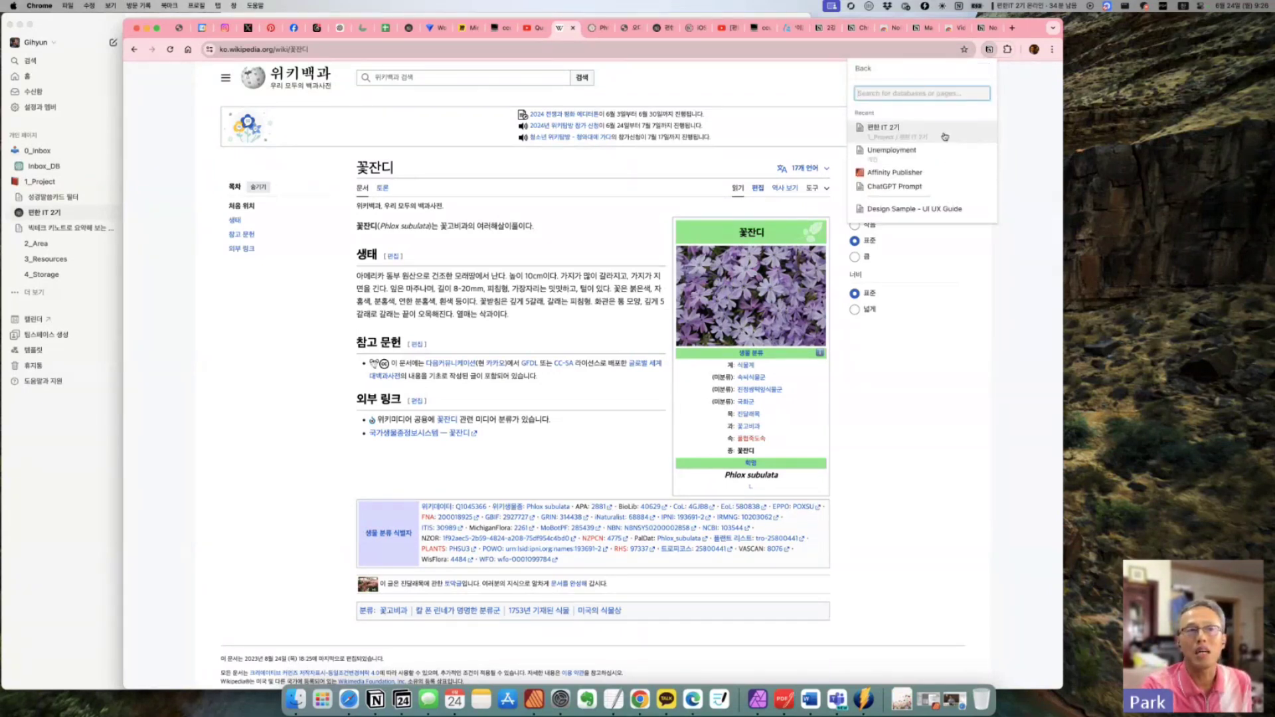
scroll(910, 133, down, 5)
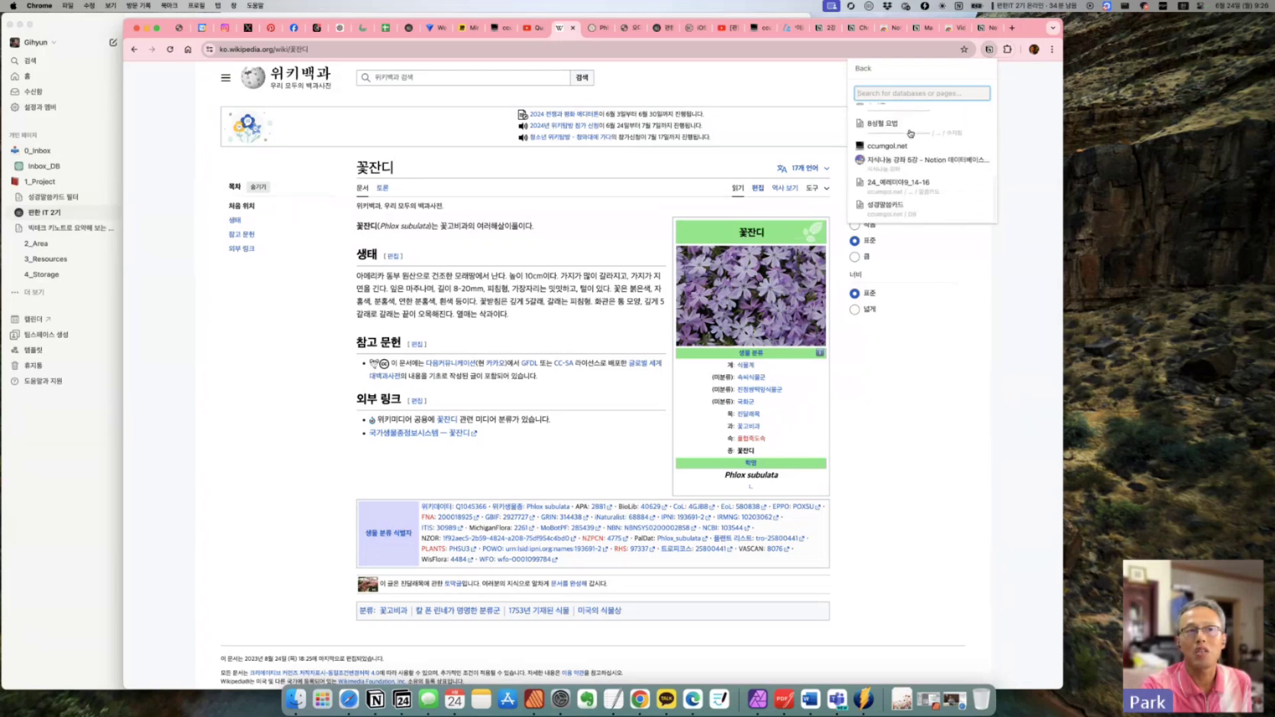
scroll(910, 133, up, 5)
click(907, 129)
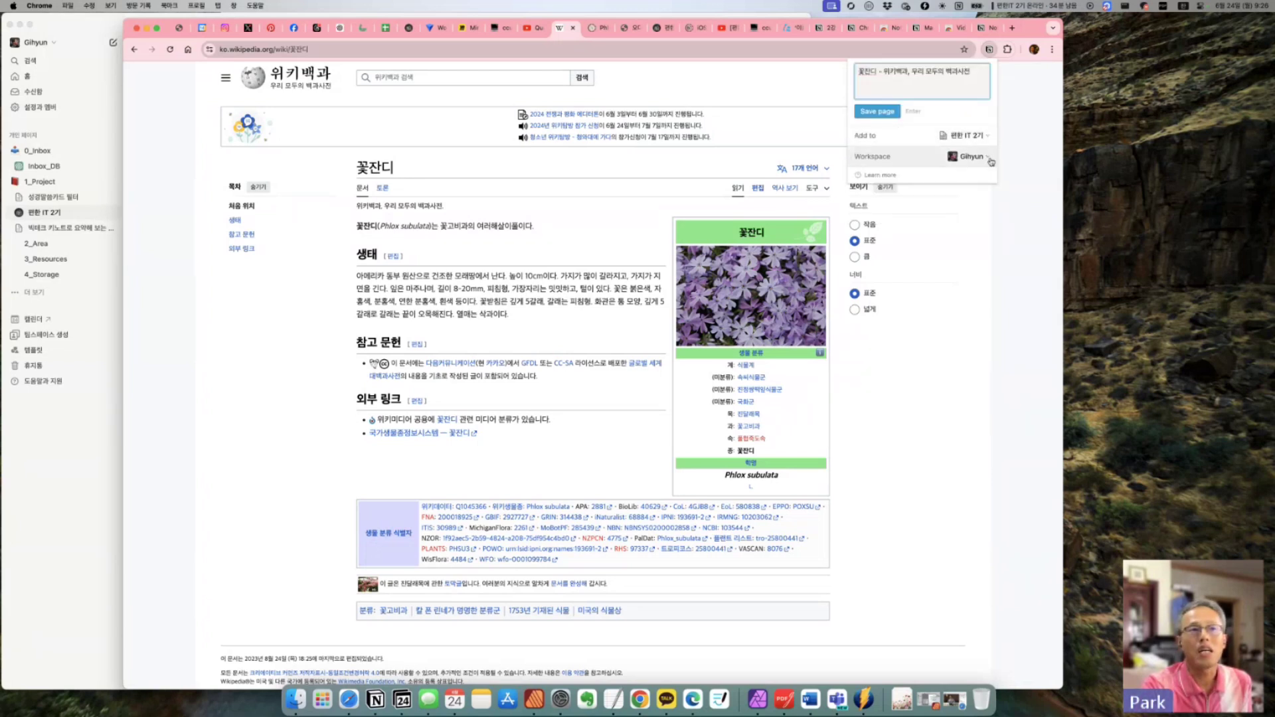
click(879, 115)
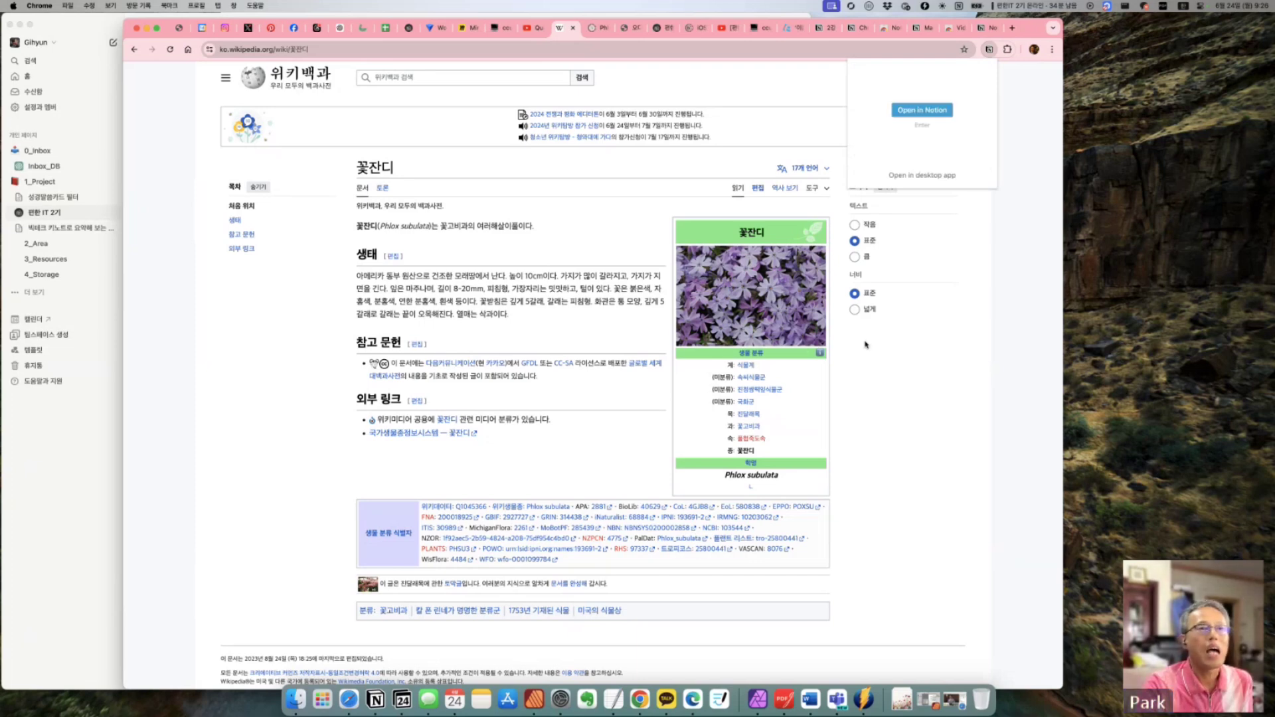
Step: Close the clipper popup and highlight the 꽃잔디 article's content from its title to the page footer
click(348, 179)
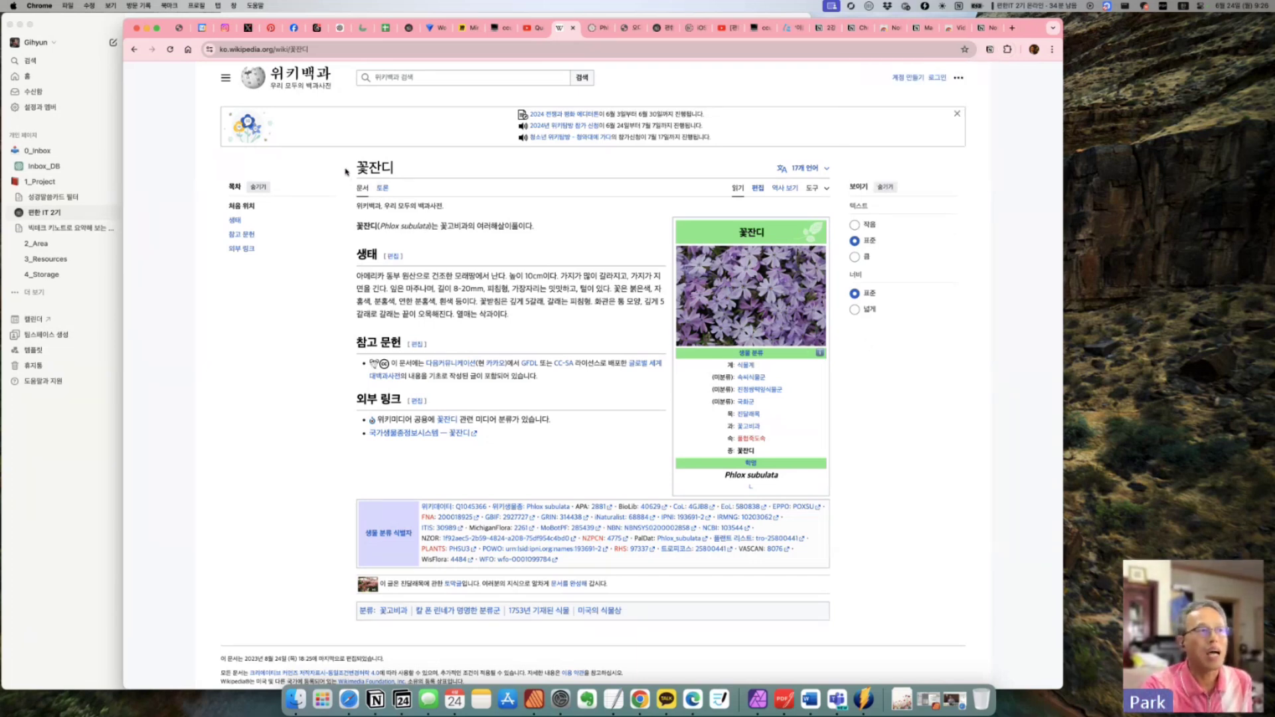
key(super+a)
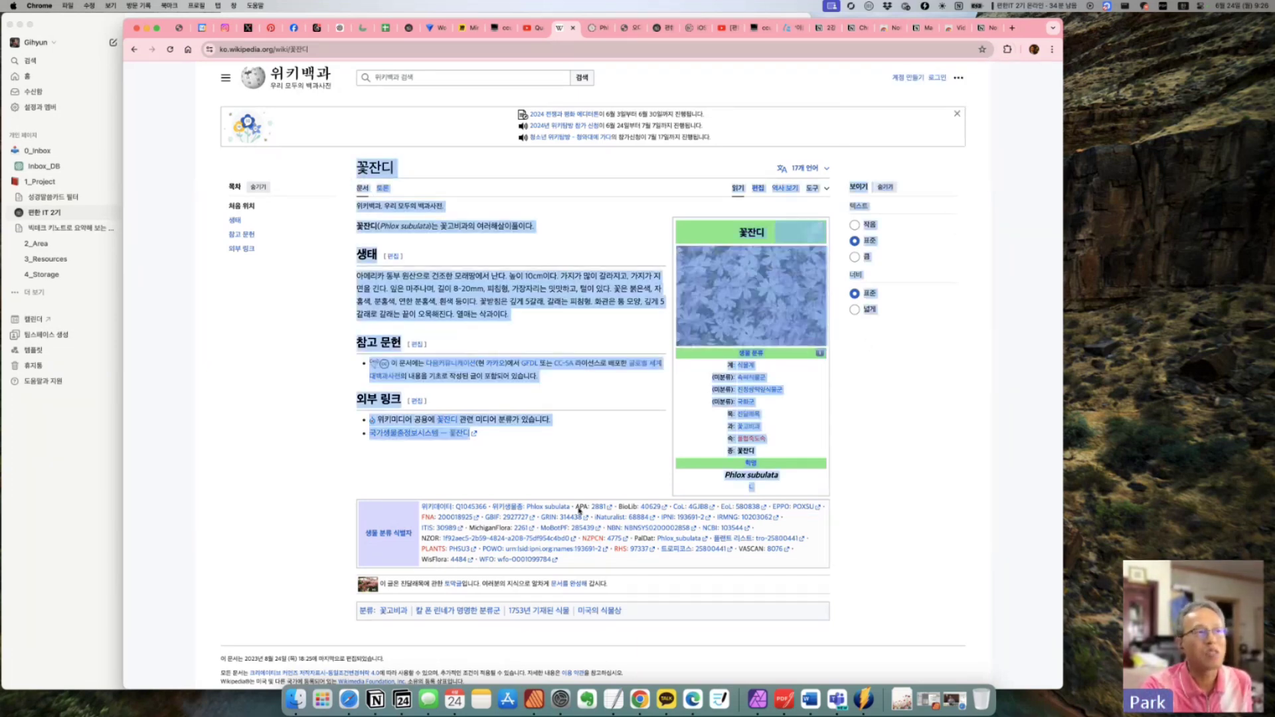
scroll(578, 512, down, 2)
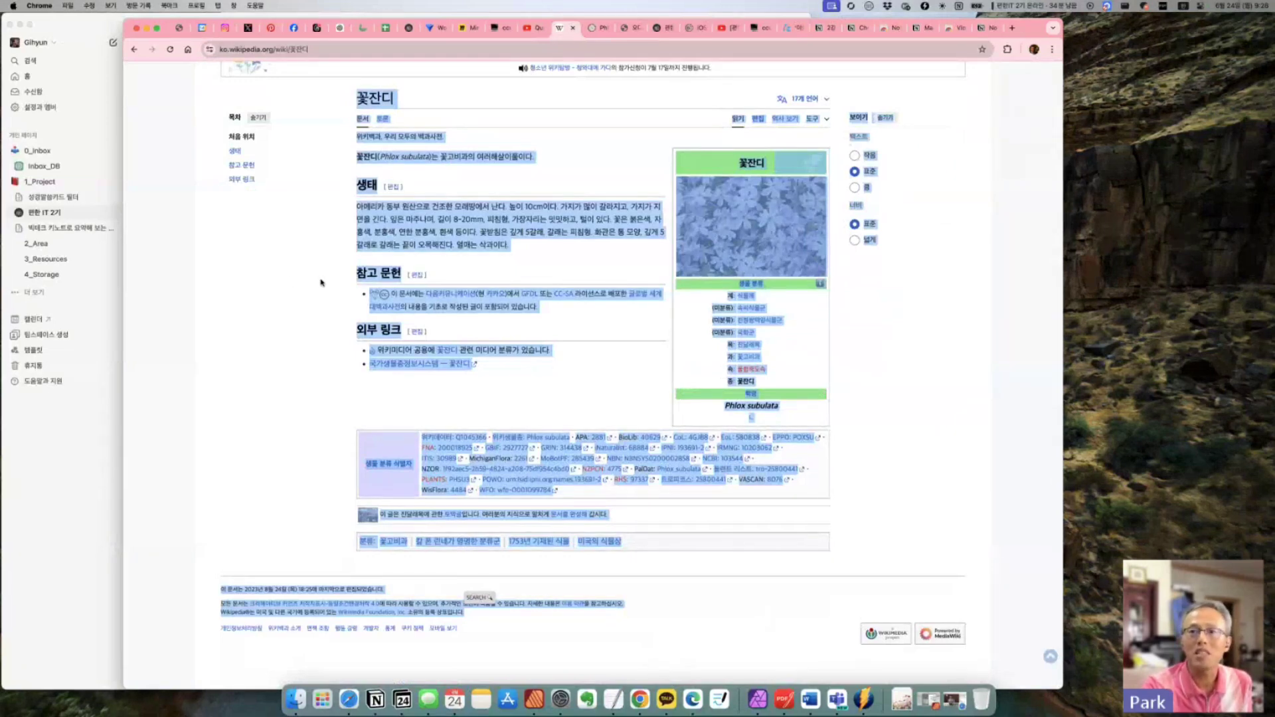
Step: Switch to the Notion app, open the 편한 IT 2기 database, view the clipped 꽃잔디 page, and close its preview
click(76, 491)
scroll(209, 85, up, 3)
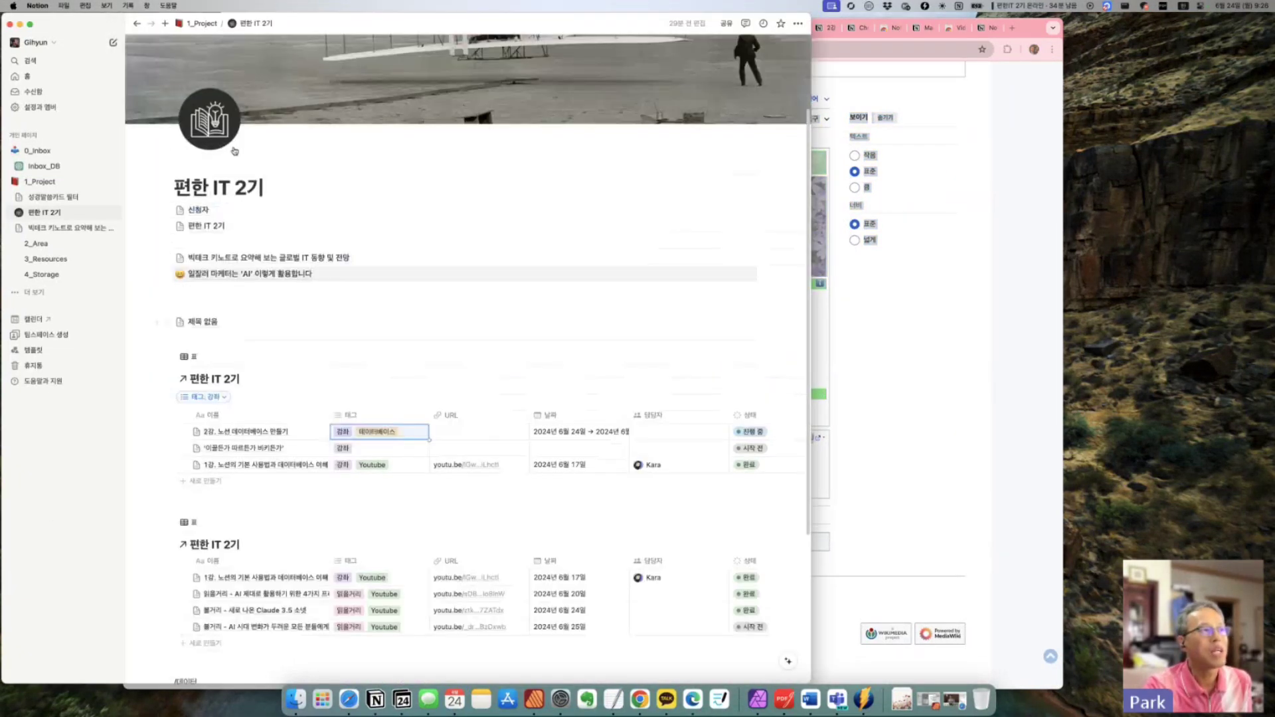
click(252, 255)
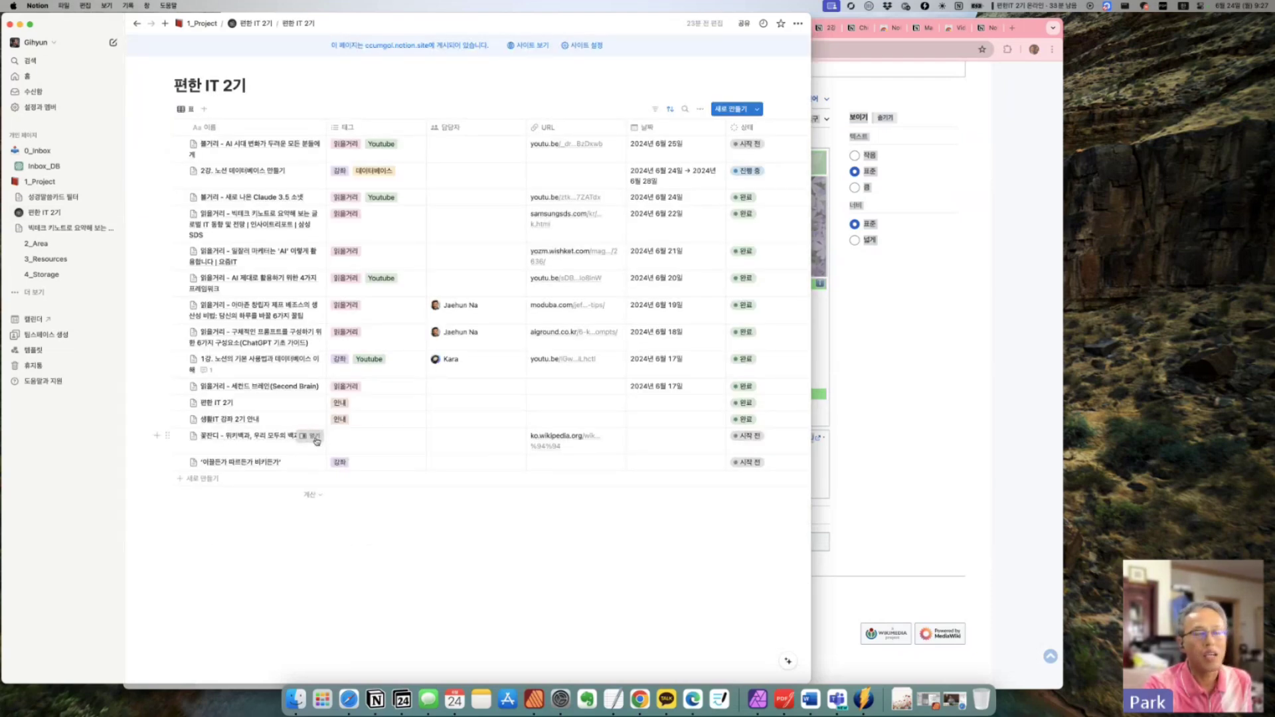
click(318, 437)
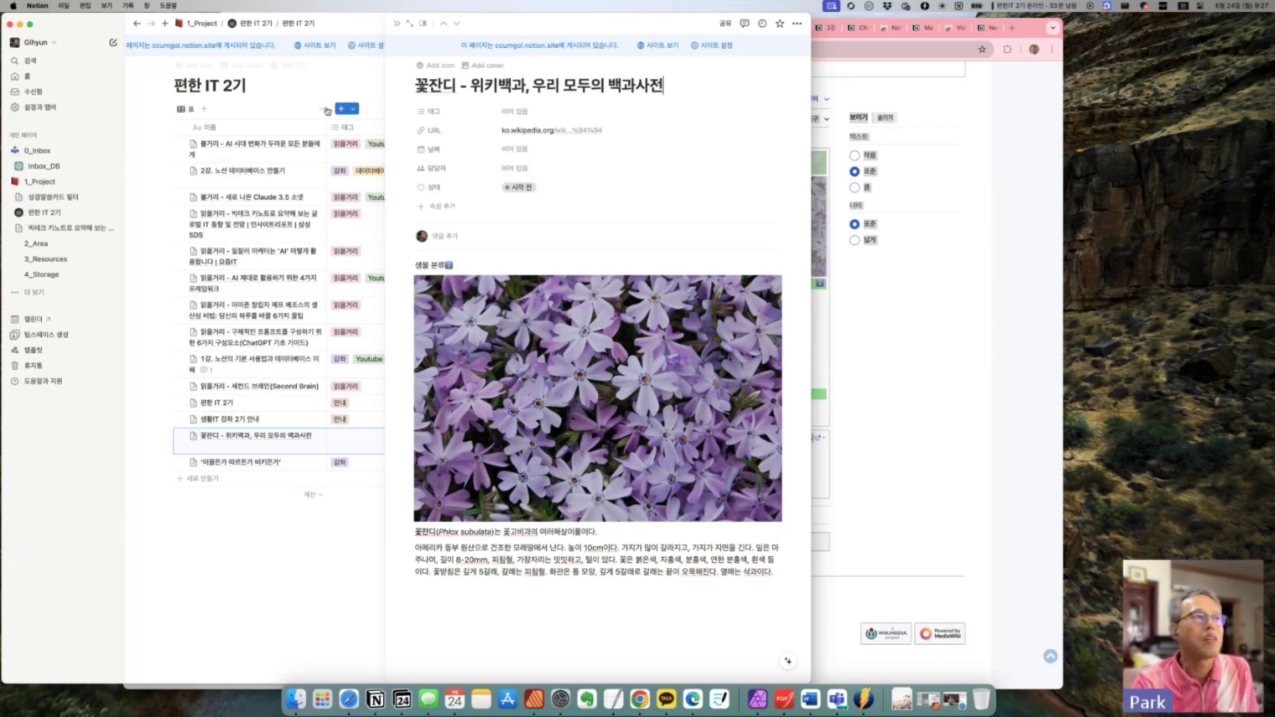
click(398, 23)
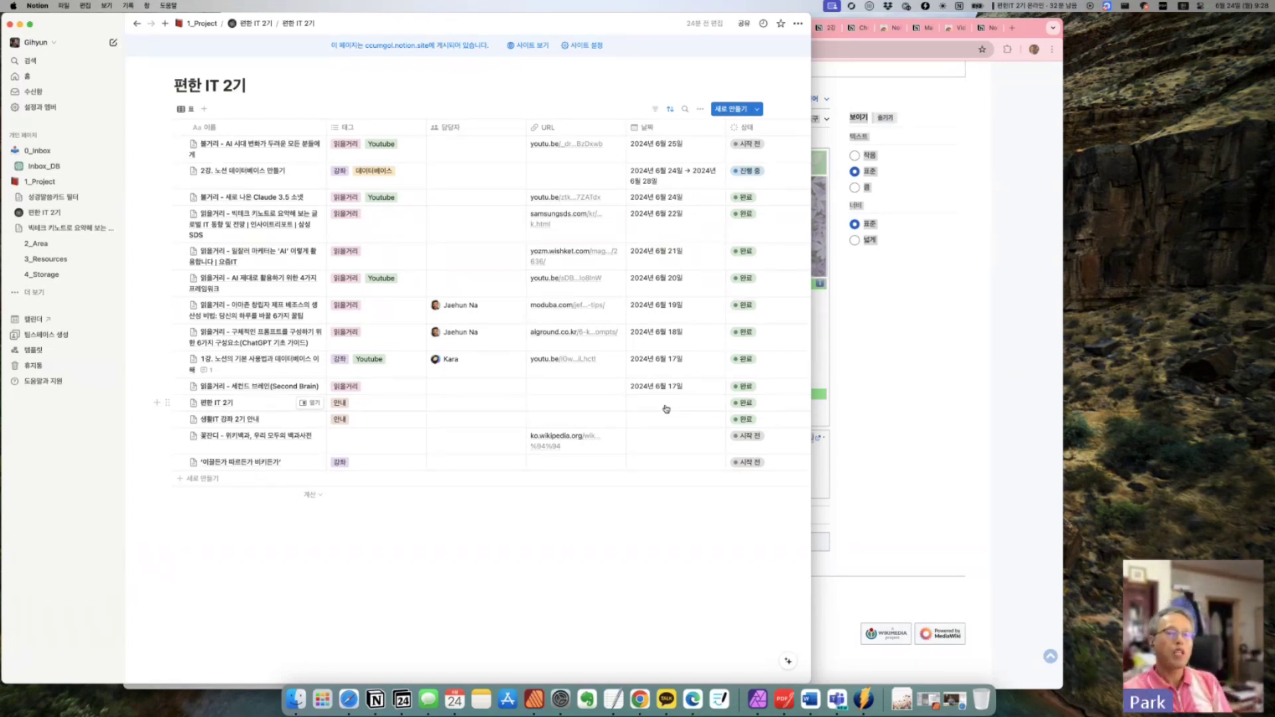
Step: Check the original 꽃잔디 article in Chrome, return to Notion, and reopen the clipped page to compare them
click(830, 375)
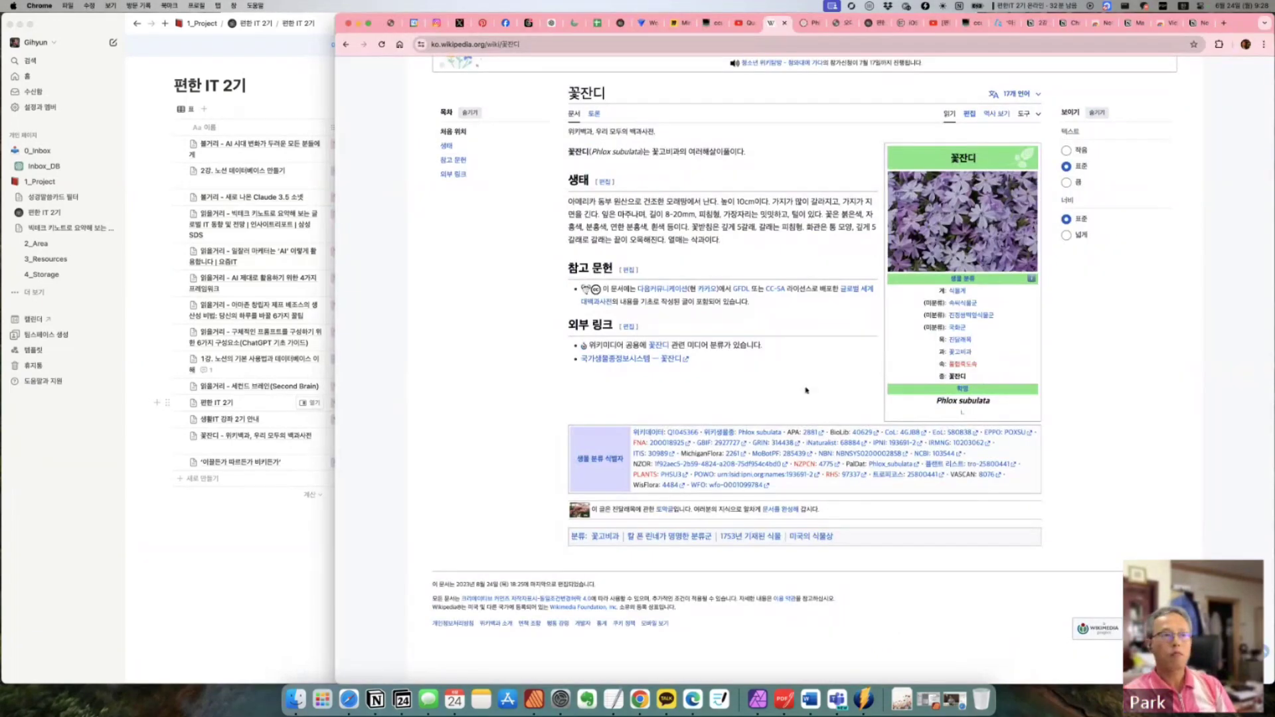
scroll(813, 414, up, 2)
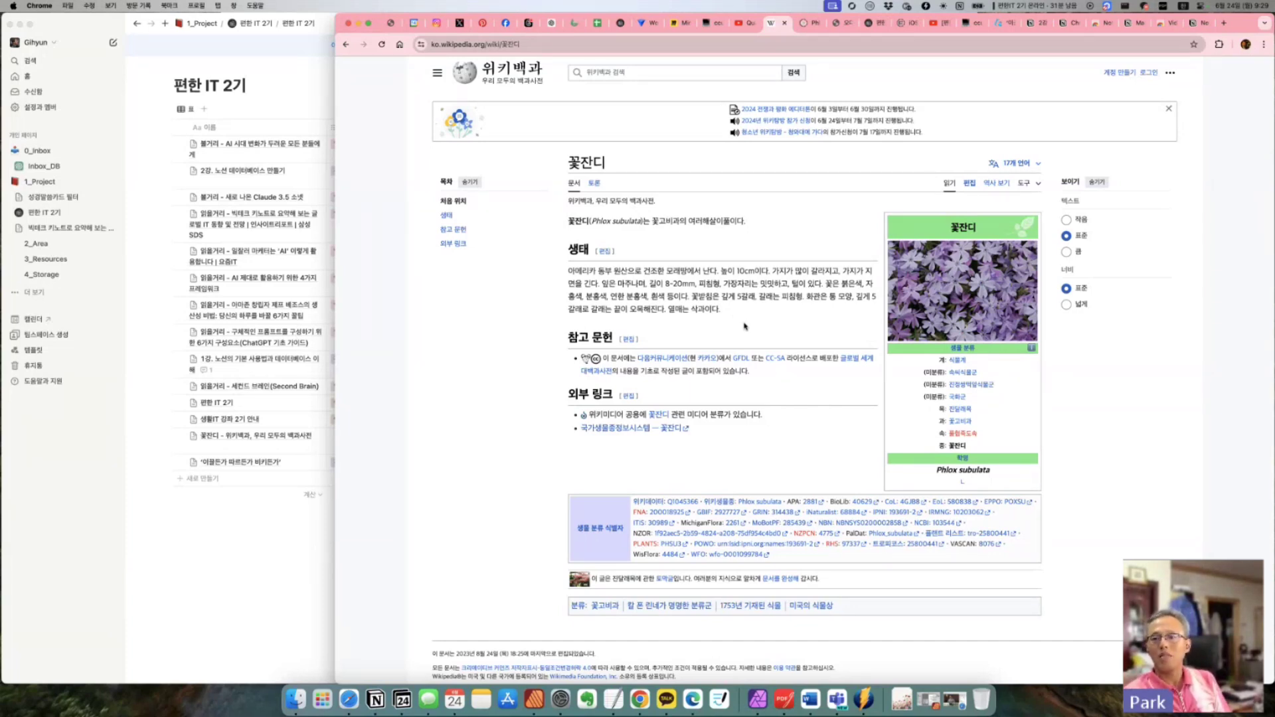
click(282, 460)
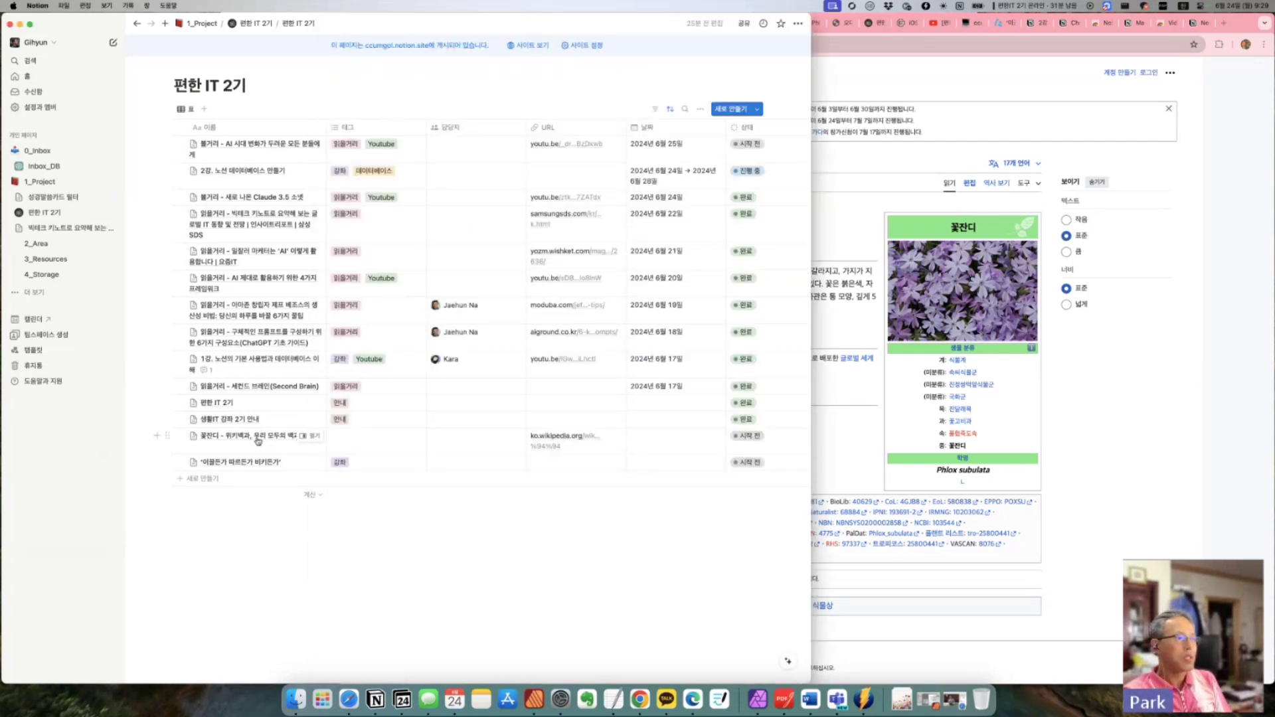
click(309, 436)
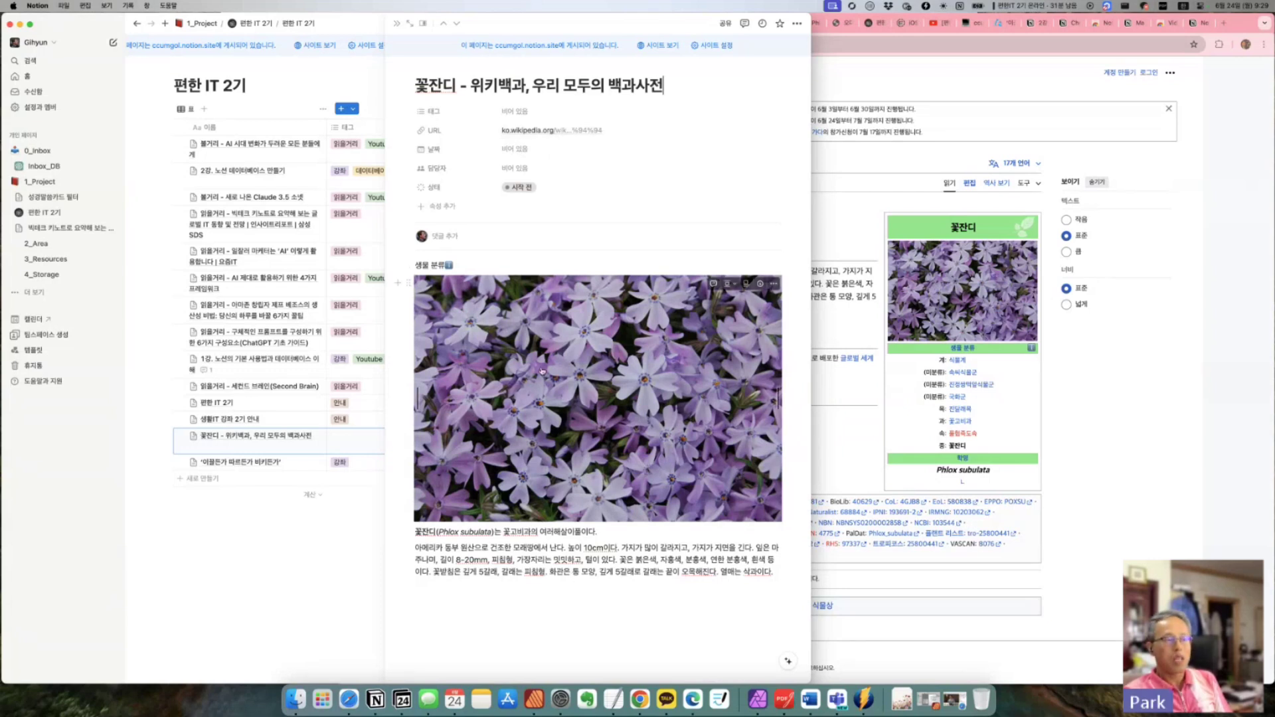
Step: Follow the clipped page's URL property to the original Wikipedia article in Safari, look through it, and quit Safari
click(562, 130)
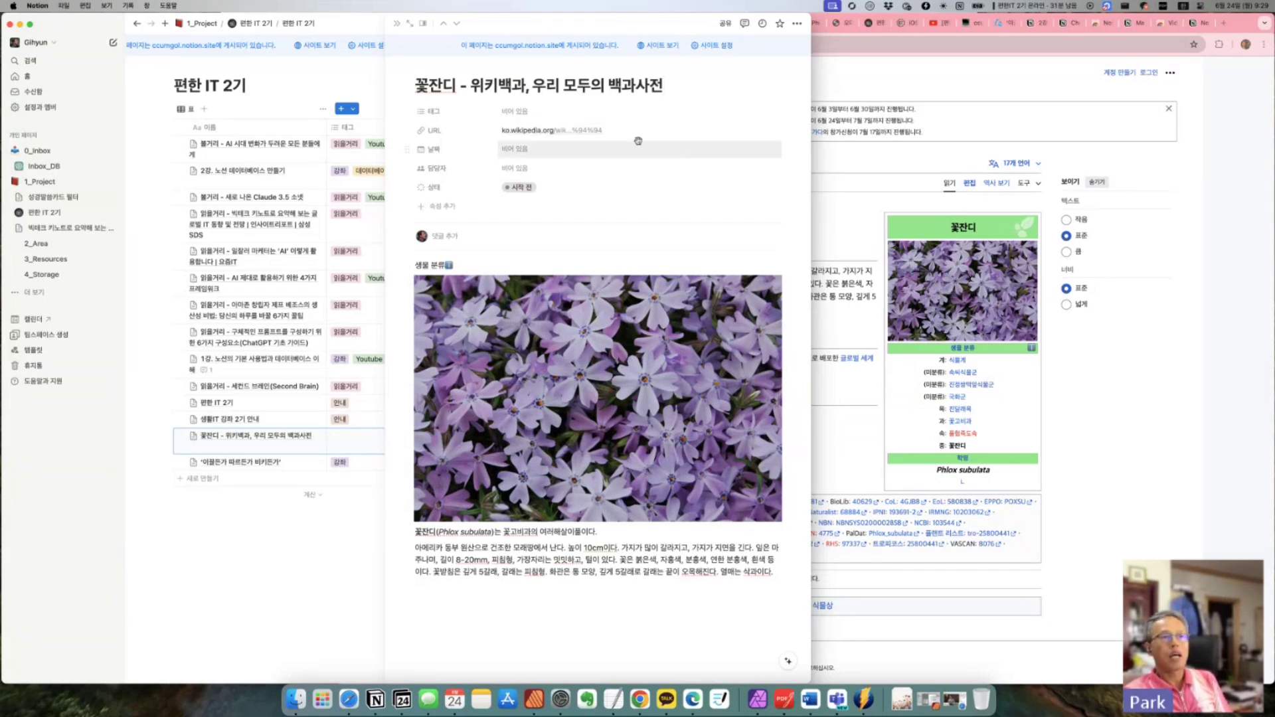
click(598, 131)
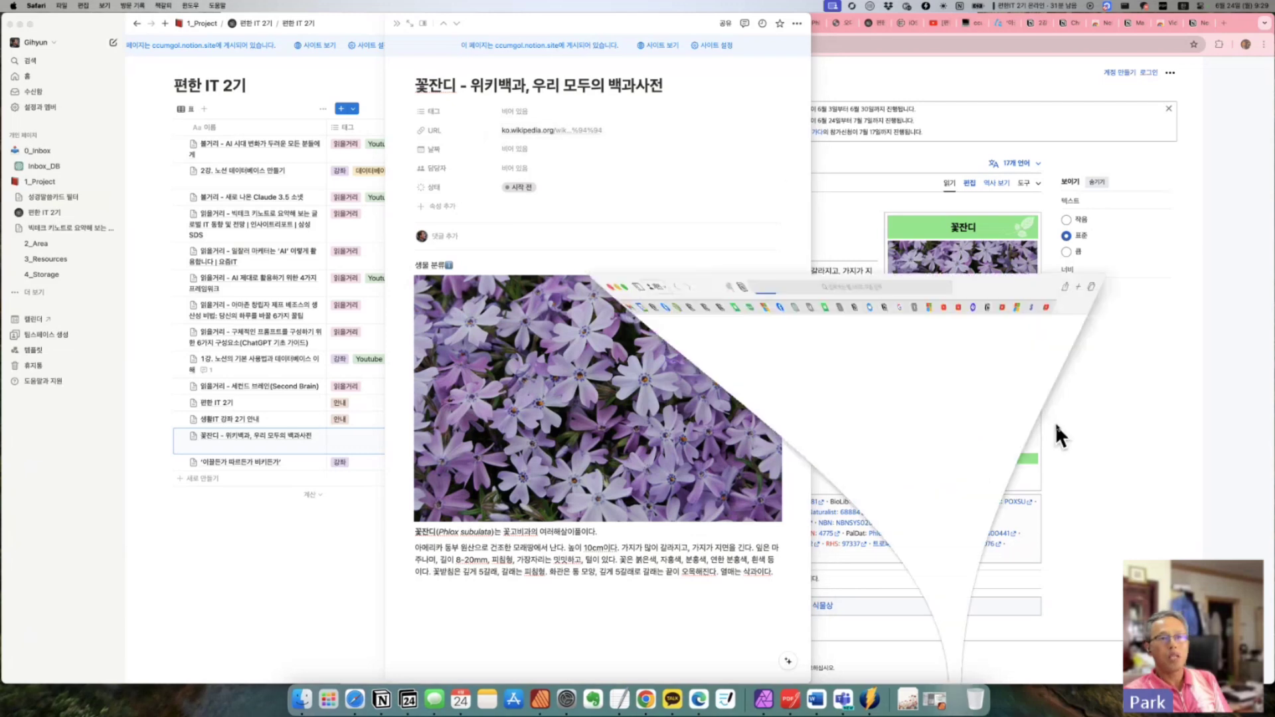
scroll(815, 282, down, 5)
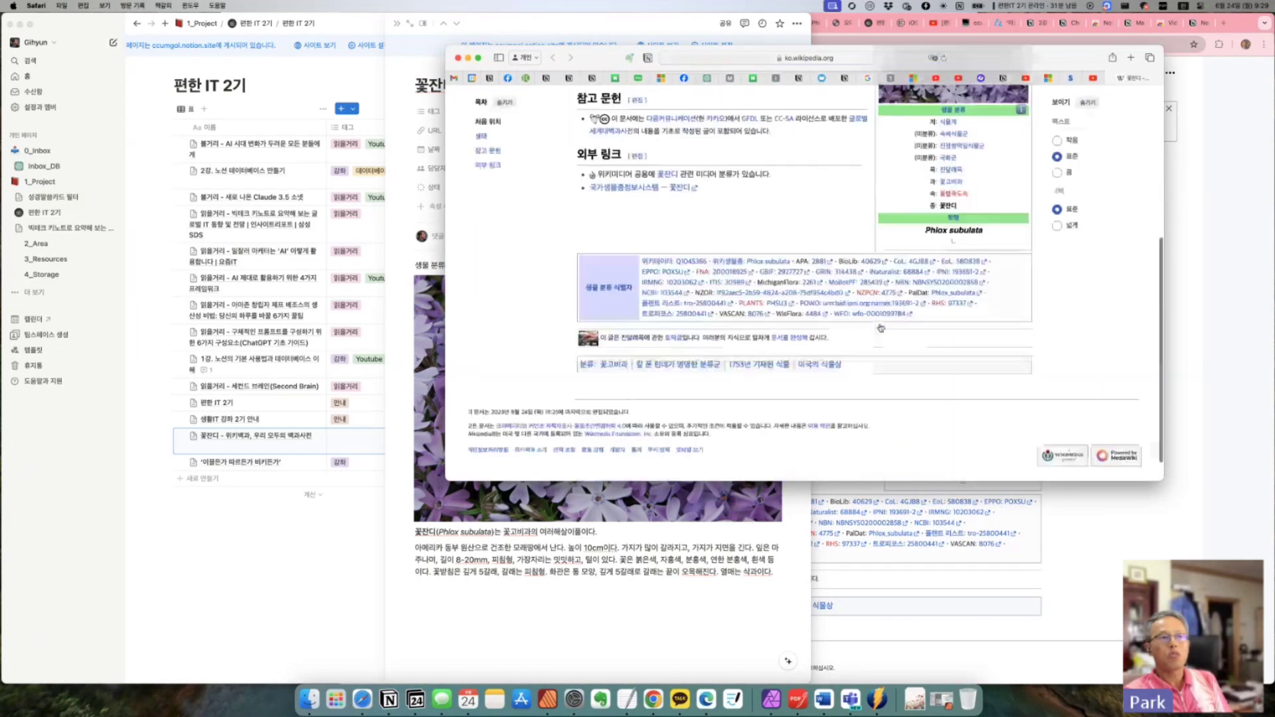
key(super+q)
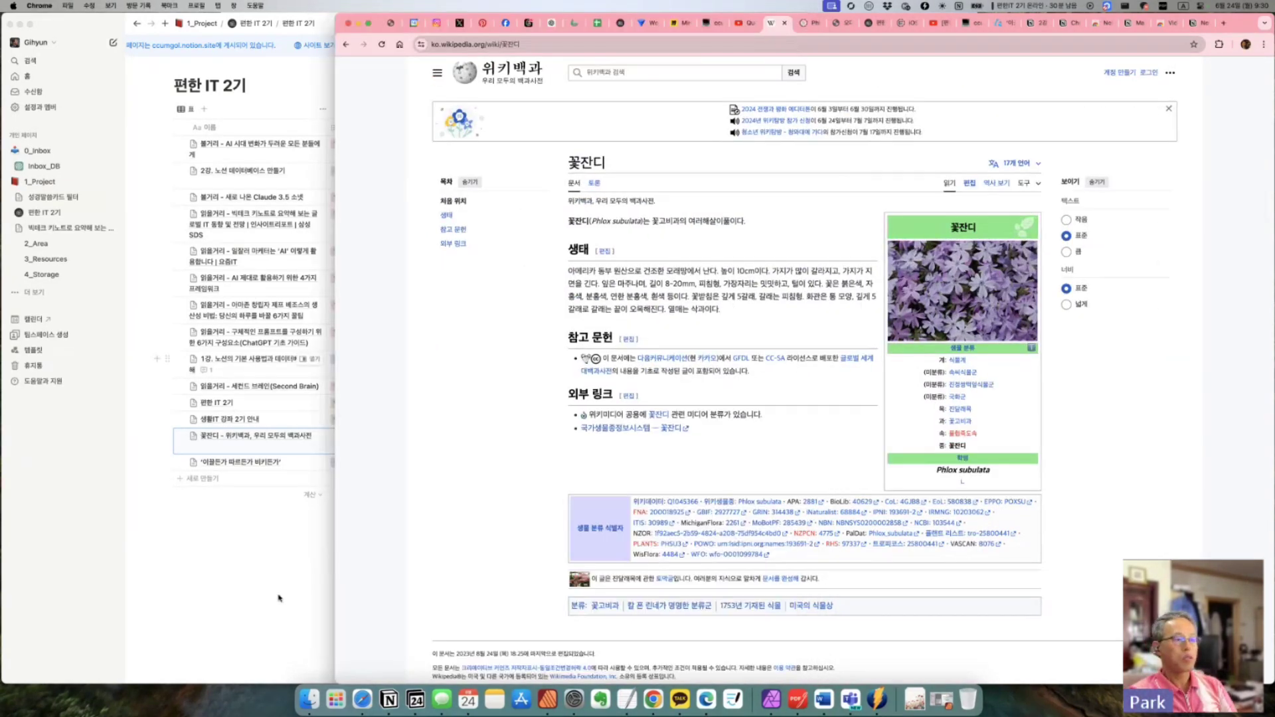
Step: Switch to Safari and save the 알콜중독 증상 Naver blog post to 편한 IT 2기 with Notion Web Clipper
click(362, 699)
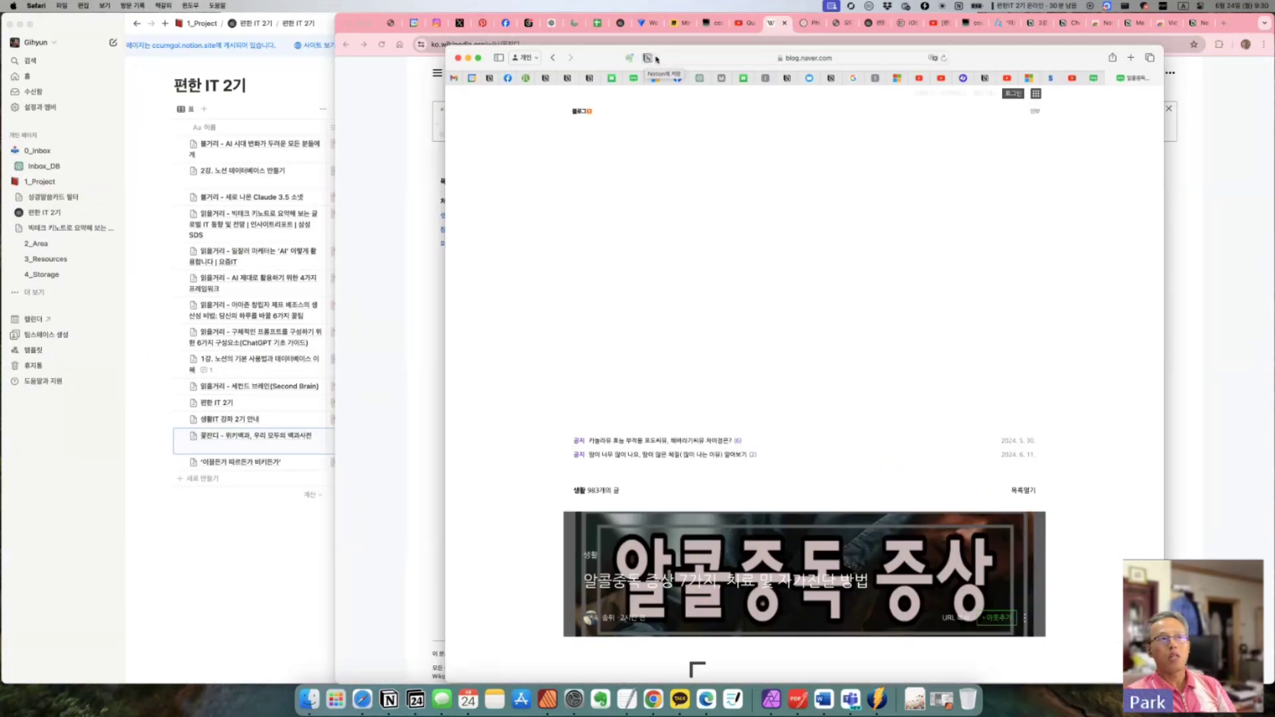
click(648, 60)
key(Return)
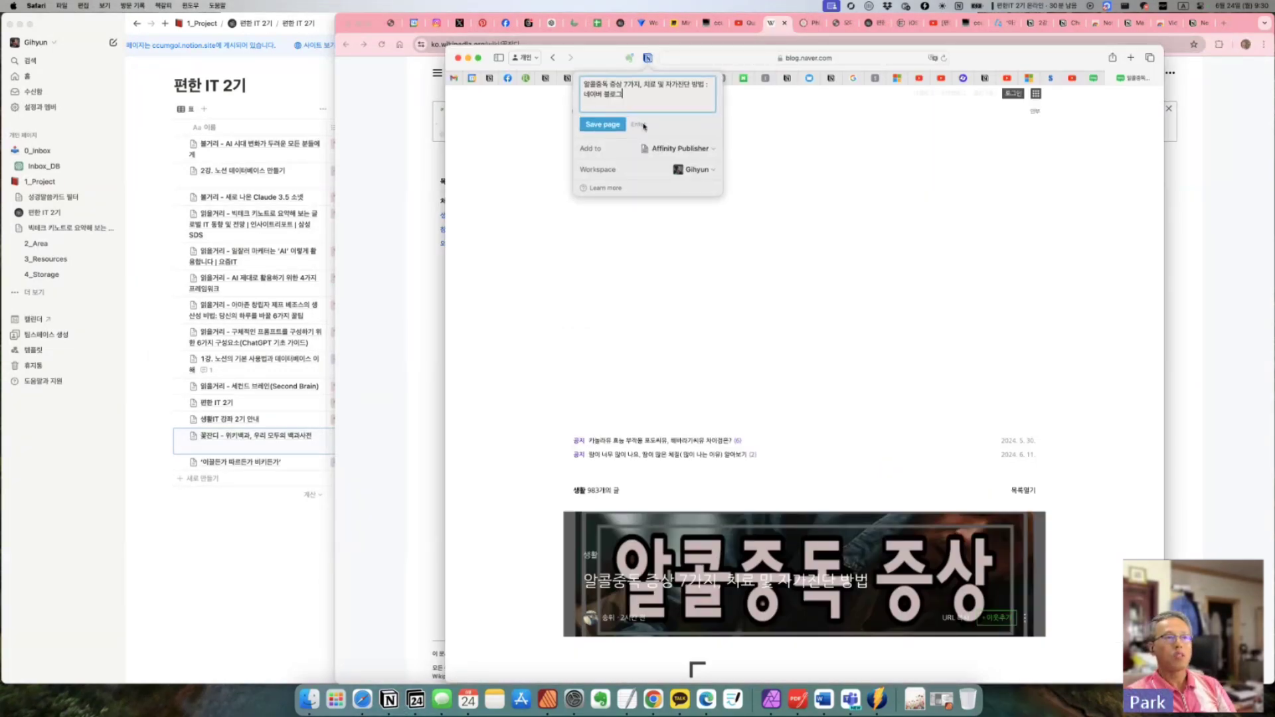
Step: Return to the Notion app, open the clipped 알콜중독 증상 page in 편한 IT 2기, and look through its content
click(273, 578)
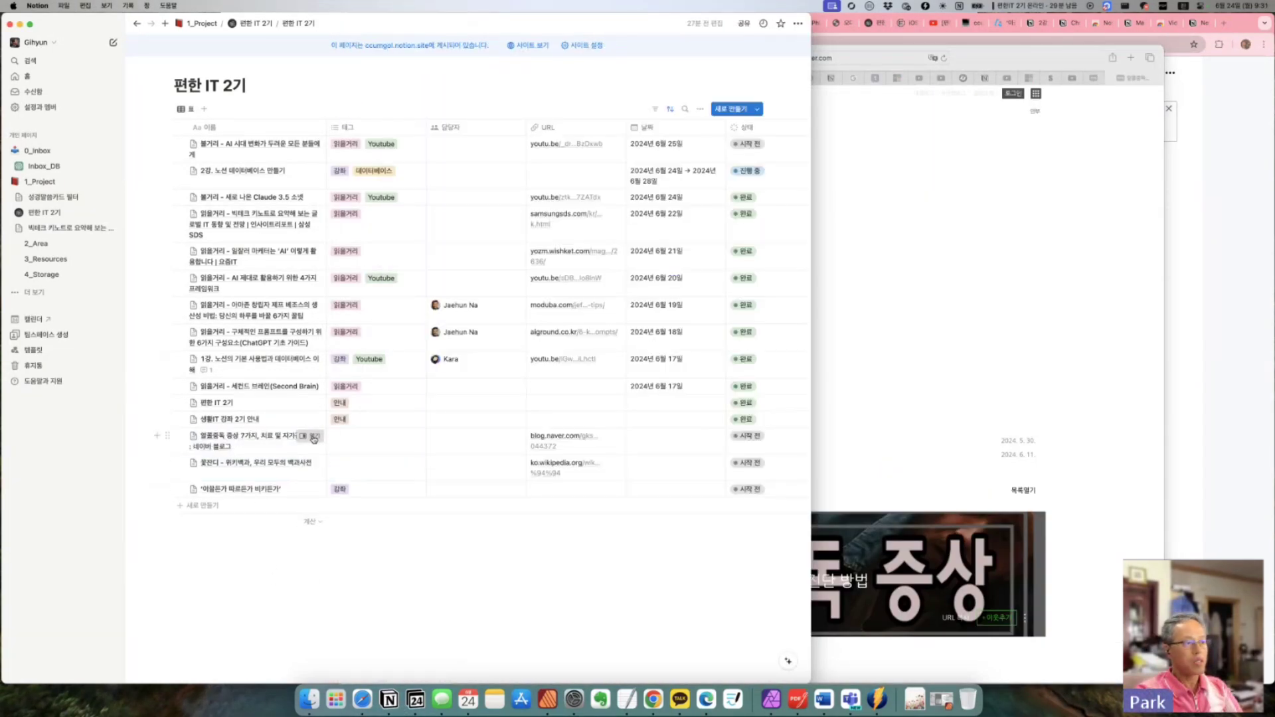
click(314, 437)
scroll(618, 397, down, 15)
scroll(619, 399, up, 20)
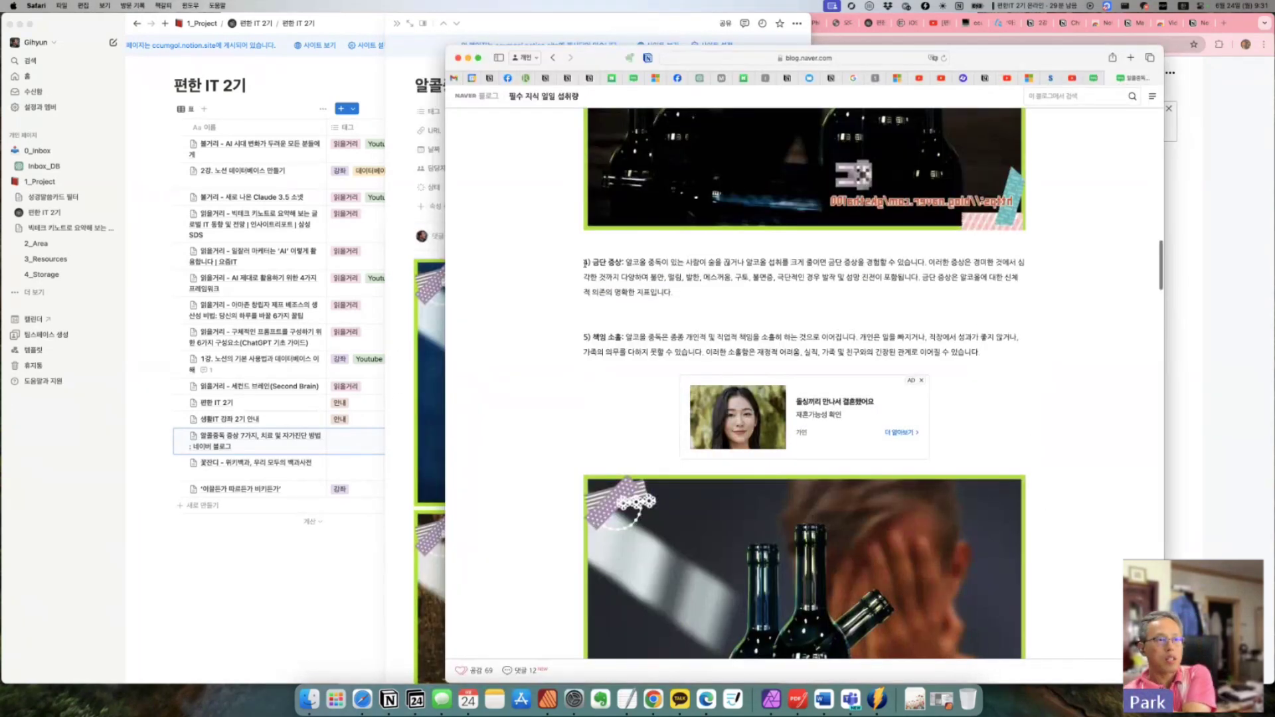
Step: Move the Safari window aside to compare the clipped page with the original blog post, bring it back, and review the post
drag(1010, 66, 990, 624)
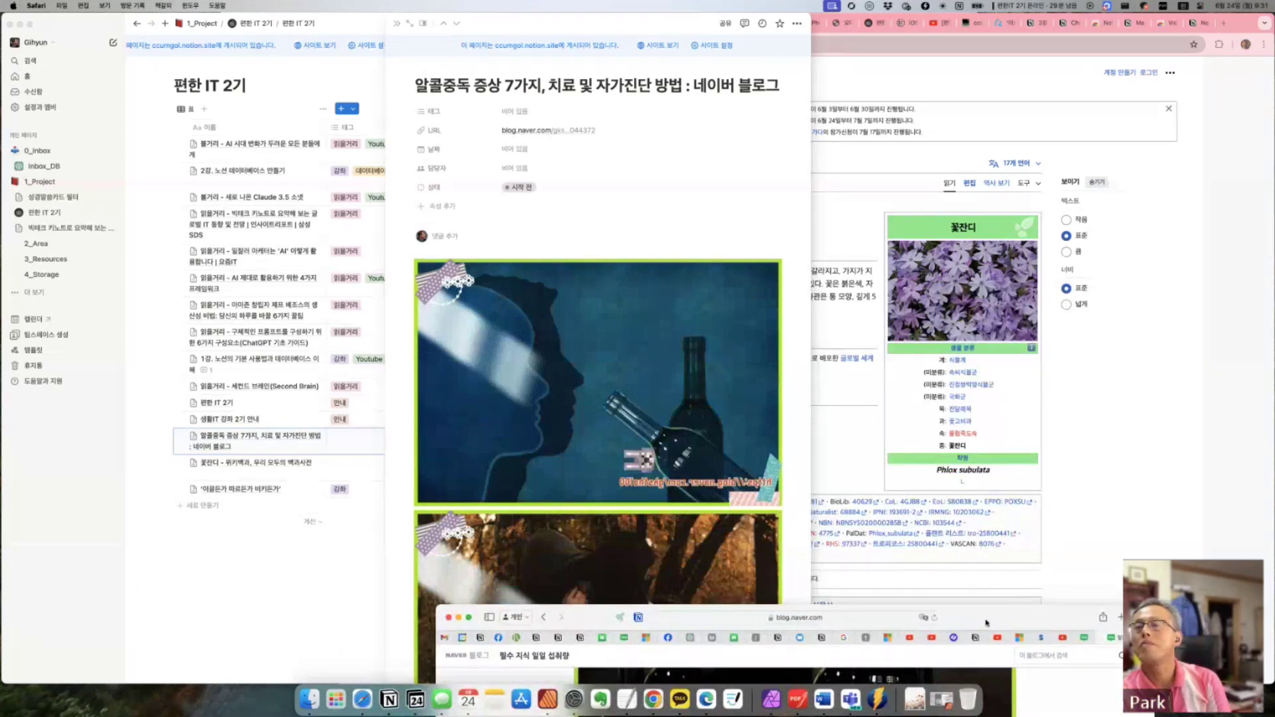
drag(987, 623, 978, 39)
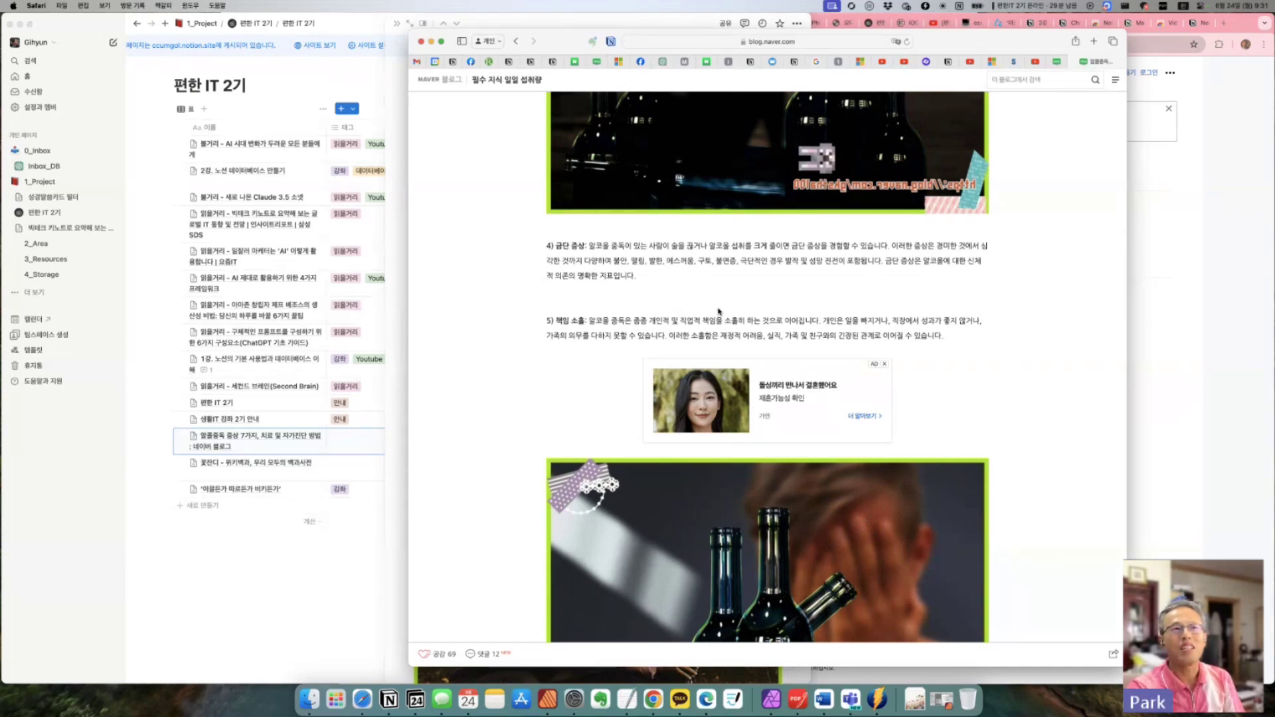
scroll(719, 312, up, 15)
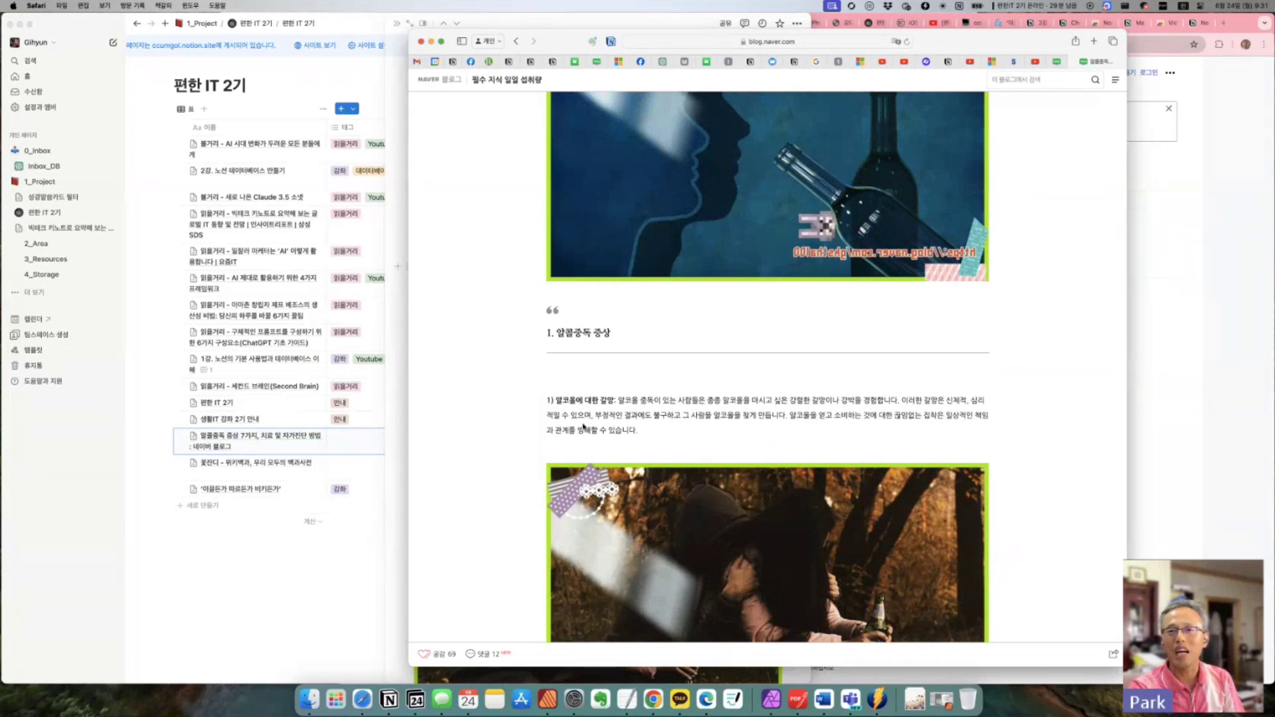
Step: Switch to Chrome, open the extension management page, and go from there to the Chrome Web Store
click(1130, 250)
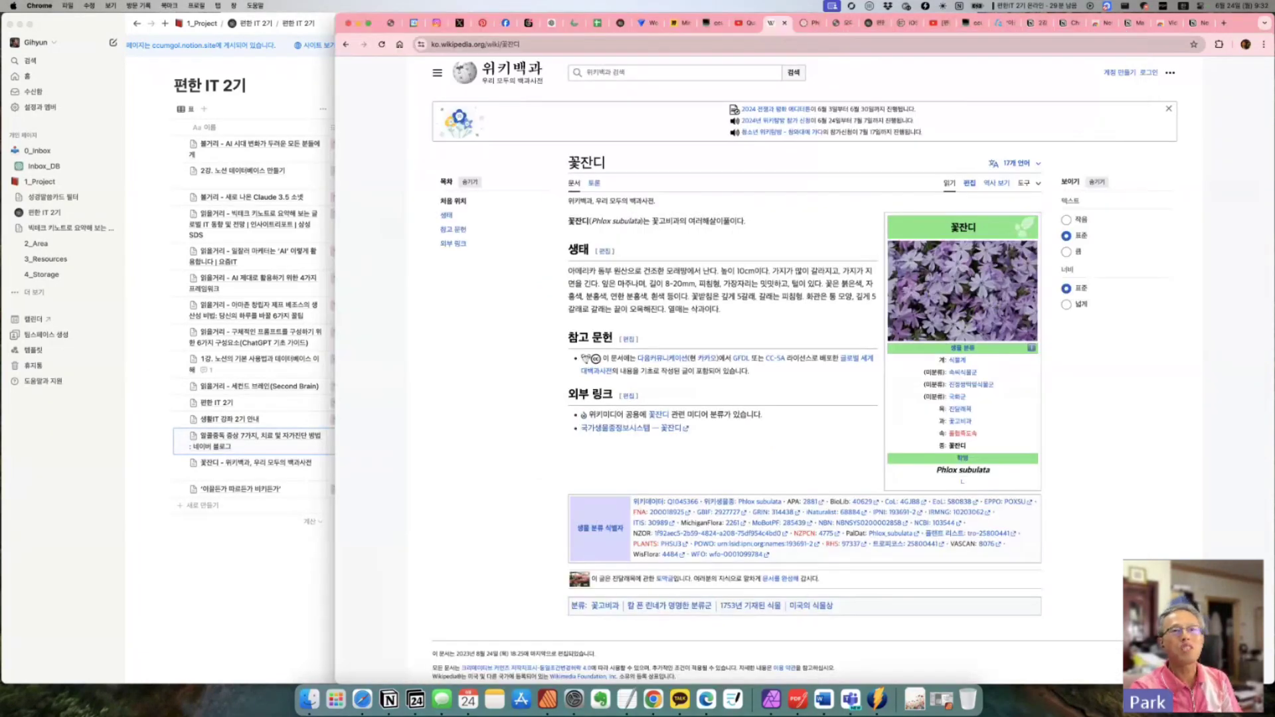
click(1219, 44)
scroll(1151, 109, down, 1)
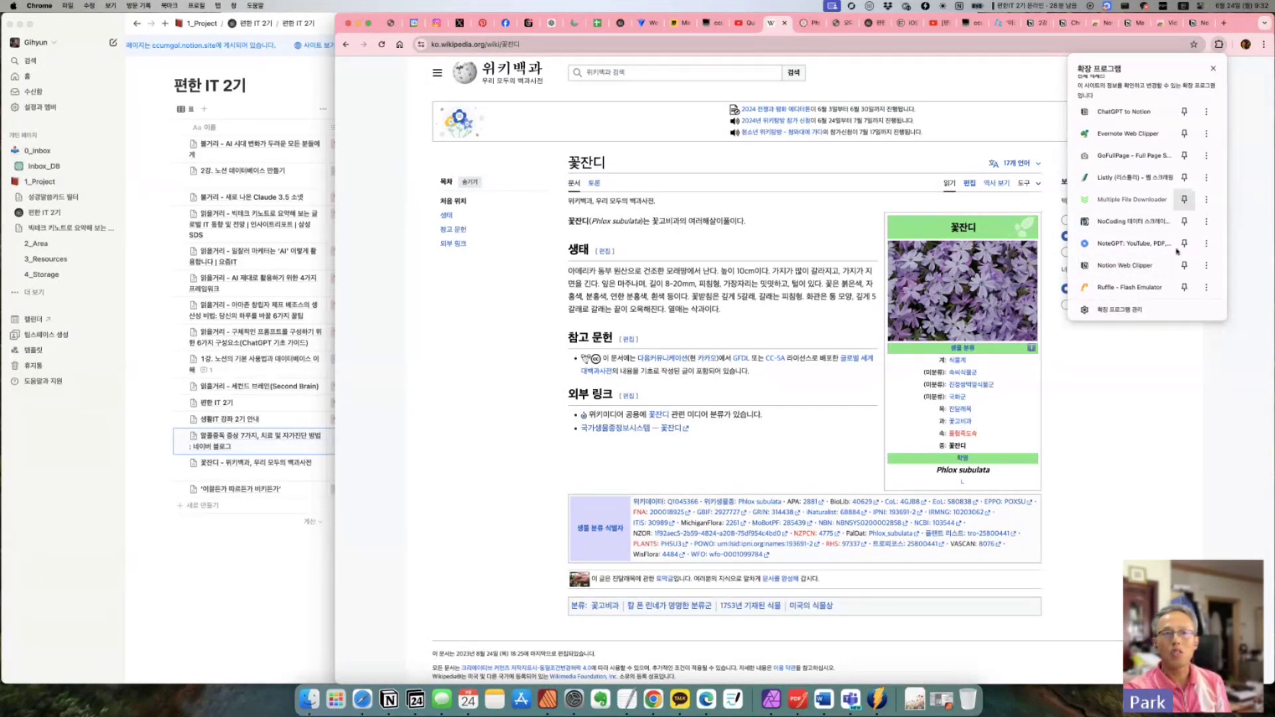
click(1118, 318)
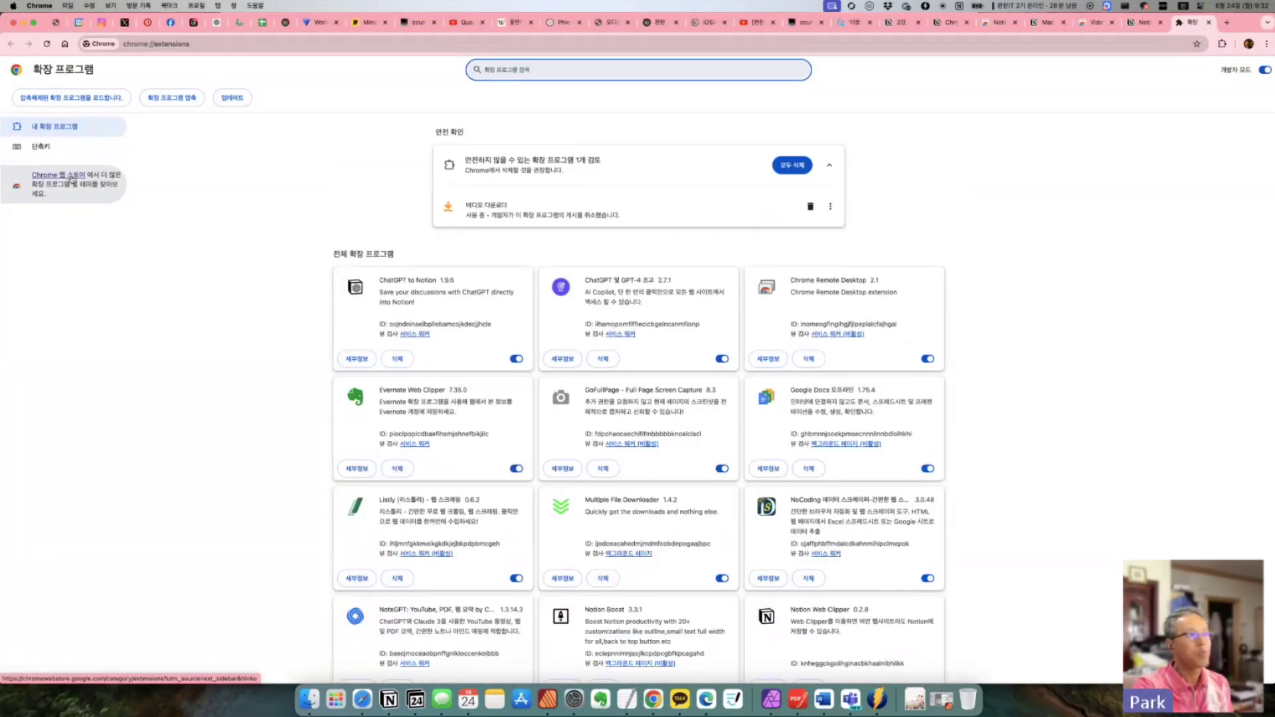
click(62, 177)
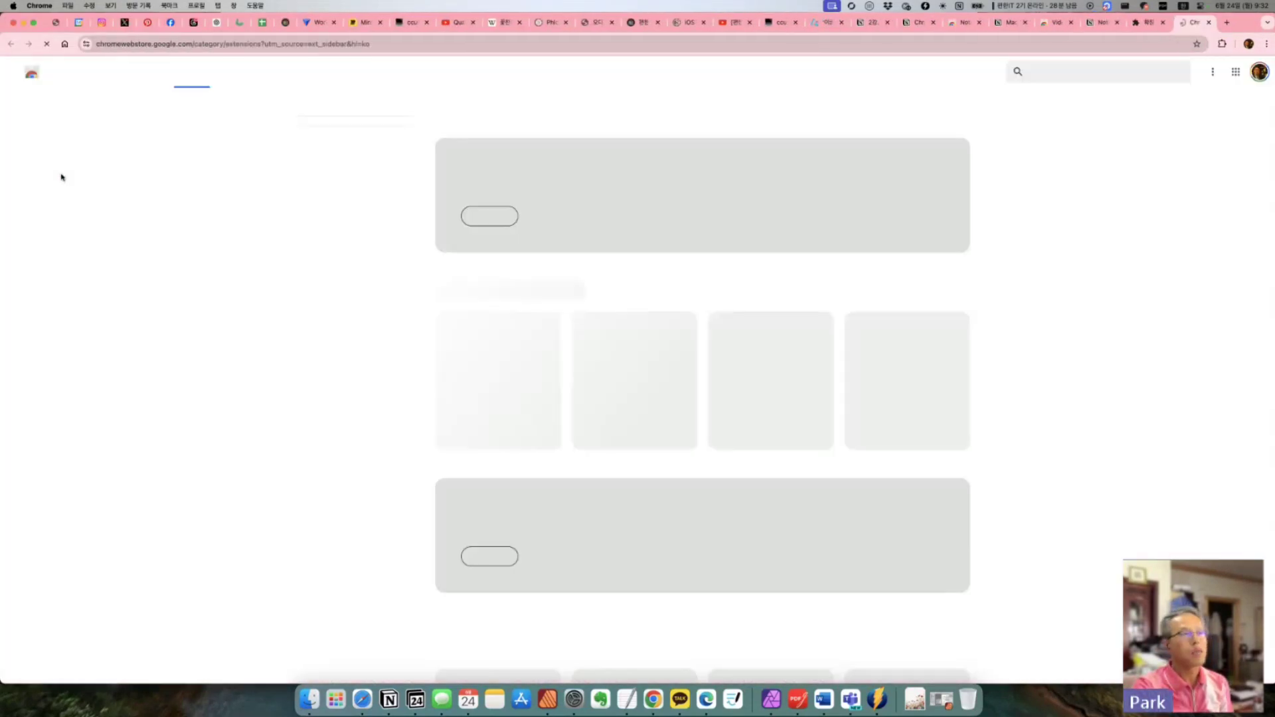
Step: Search the Chrome Web Store for 복사방지, clear the query, and search for Notion extensions
click(1079, 72)
text(복사)
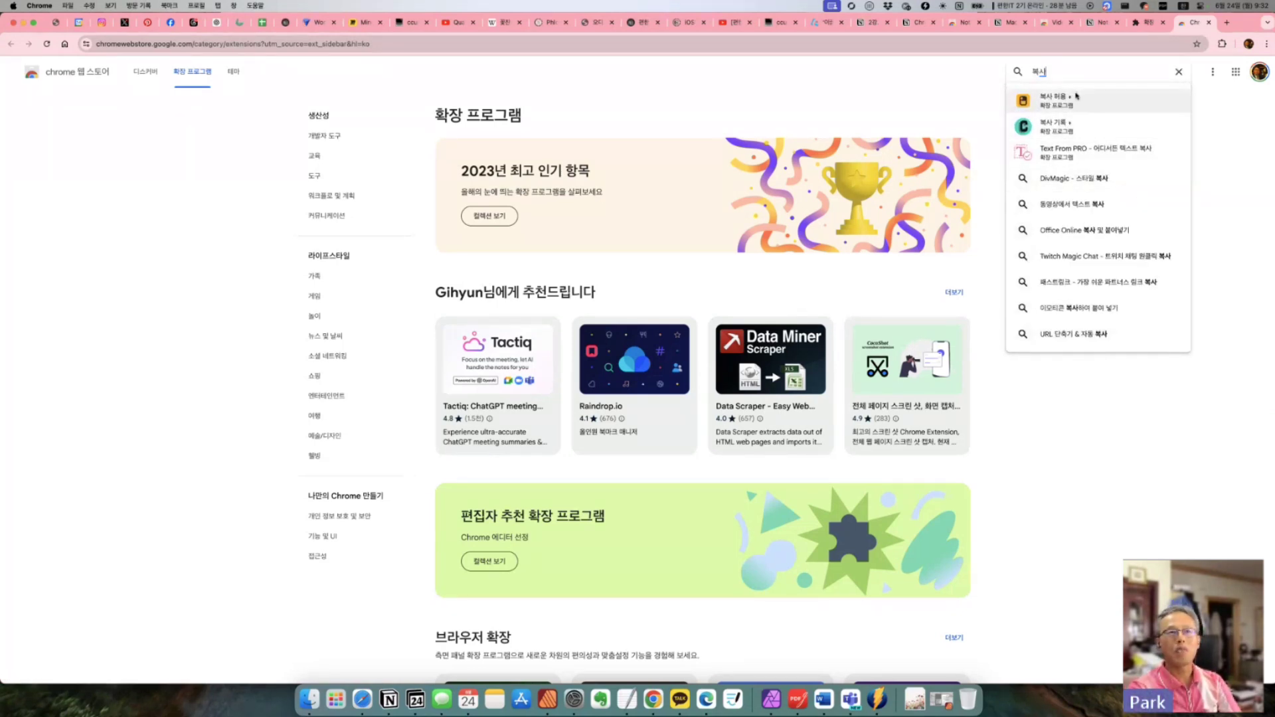
text(방지)
key(BackSpace)
key(BackSpace)
key(BackSpace)
key(BackSpace)
key(BackSpace)
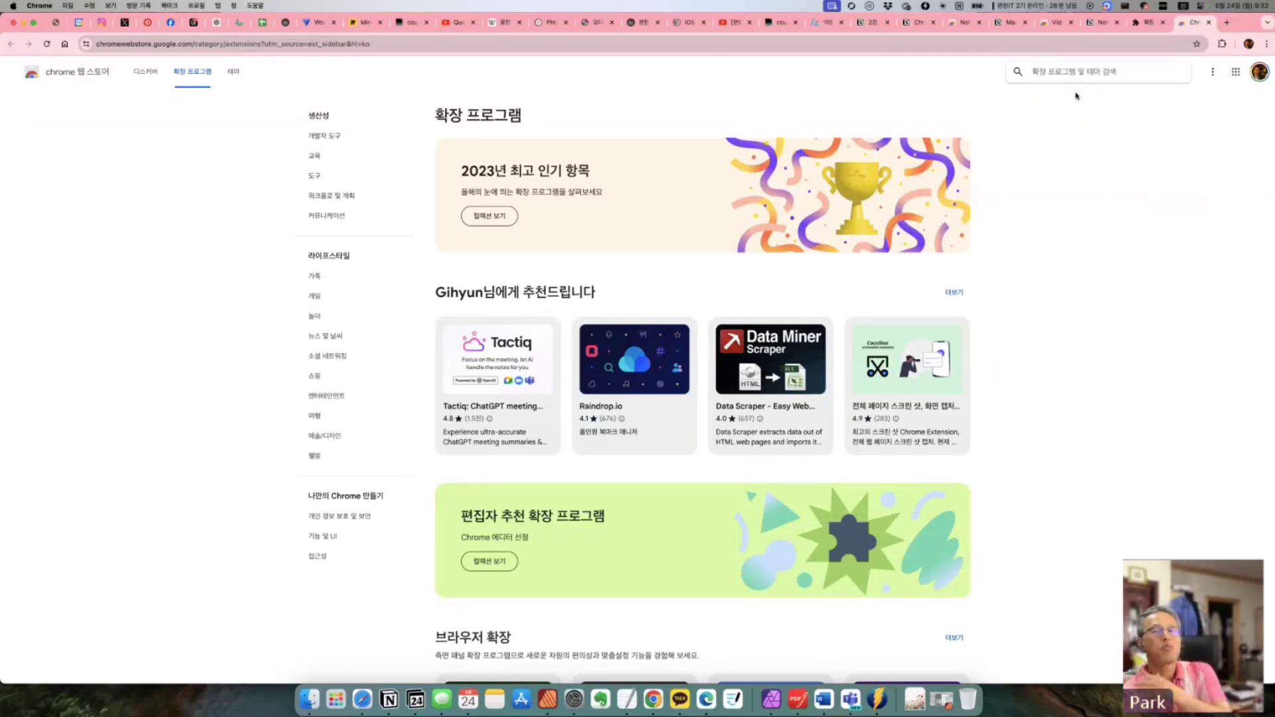
text(Notion)
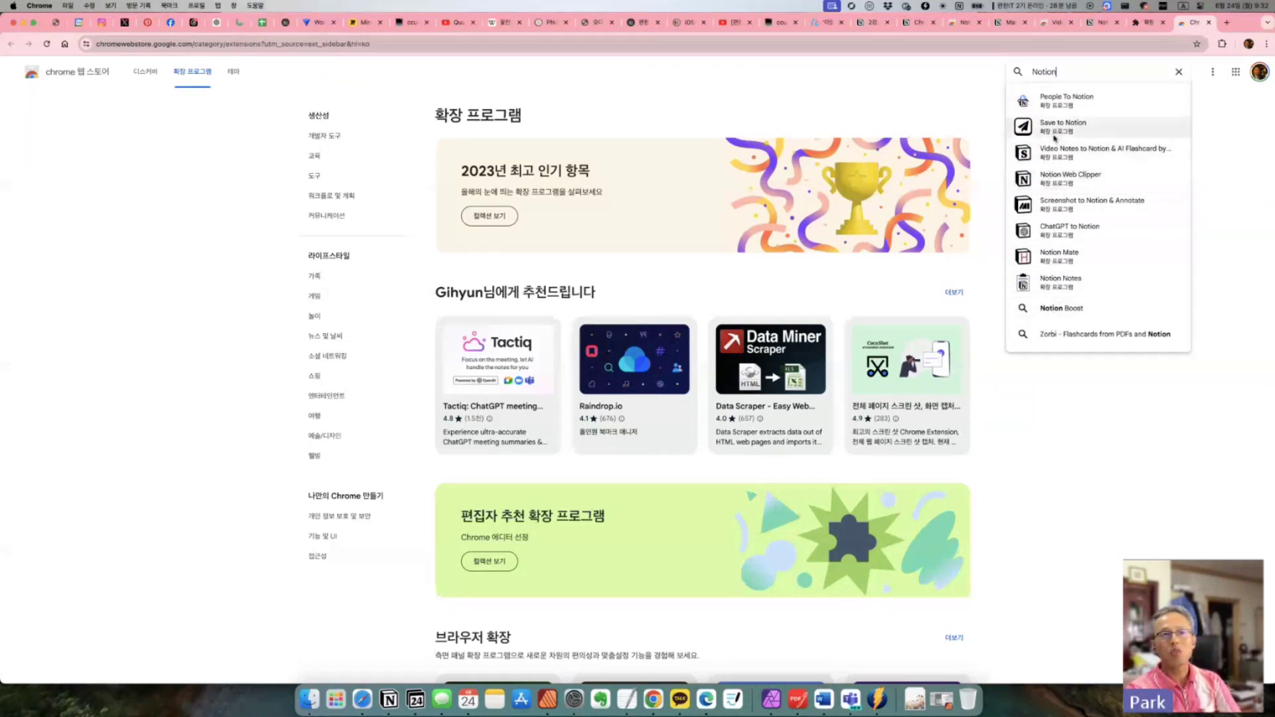
Step: Replace the store search with Chatgpt, look through the suggested extensions, and close the suggestions
drag(1059, 72, 998, 68)
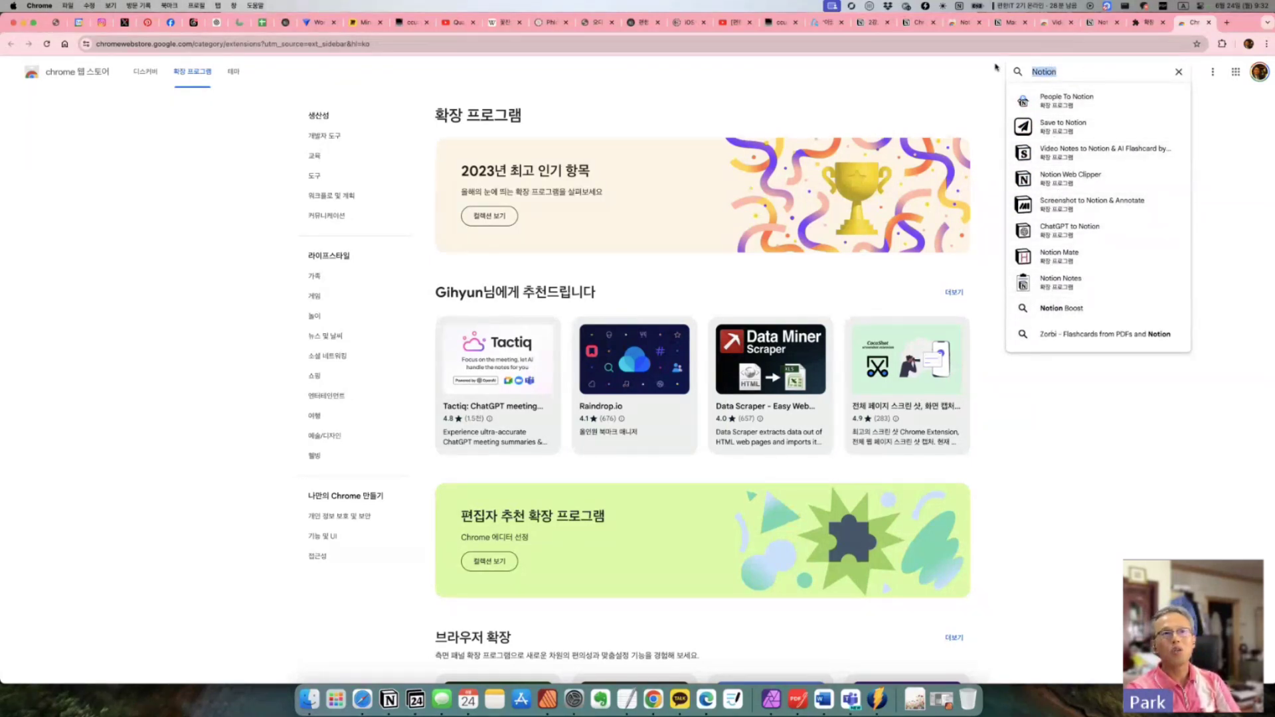
text(Chat Gpt)
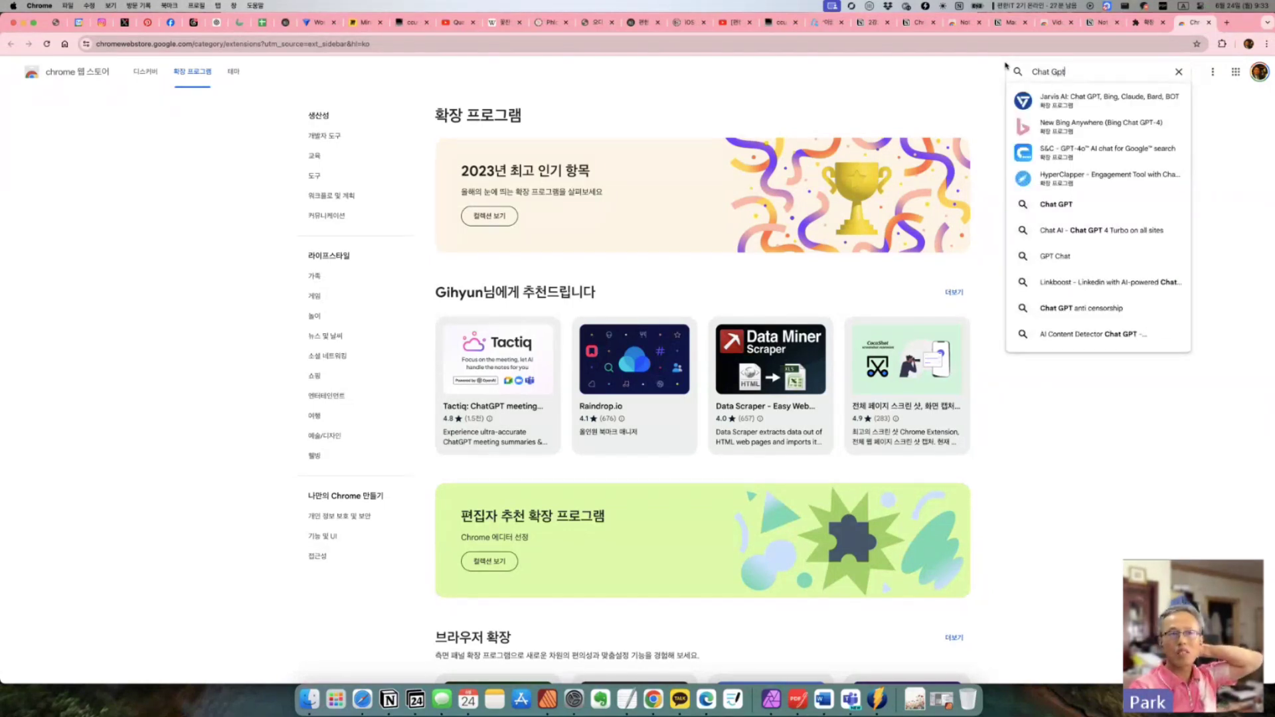
key(BackSpace)
key(BackSpace)
key(BackSpace)
key(BackSpace)
text(gpt)
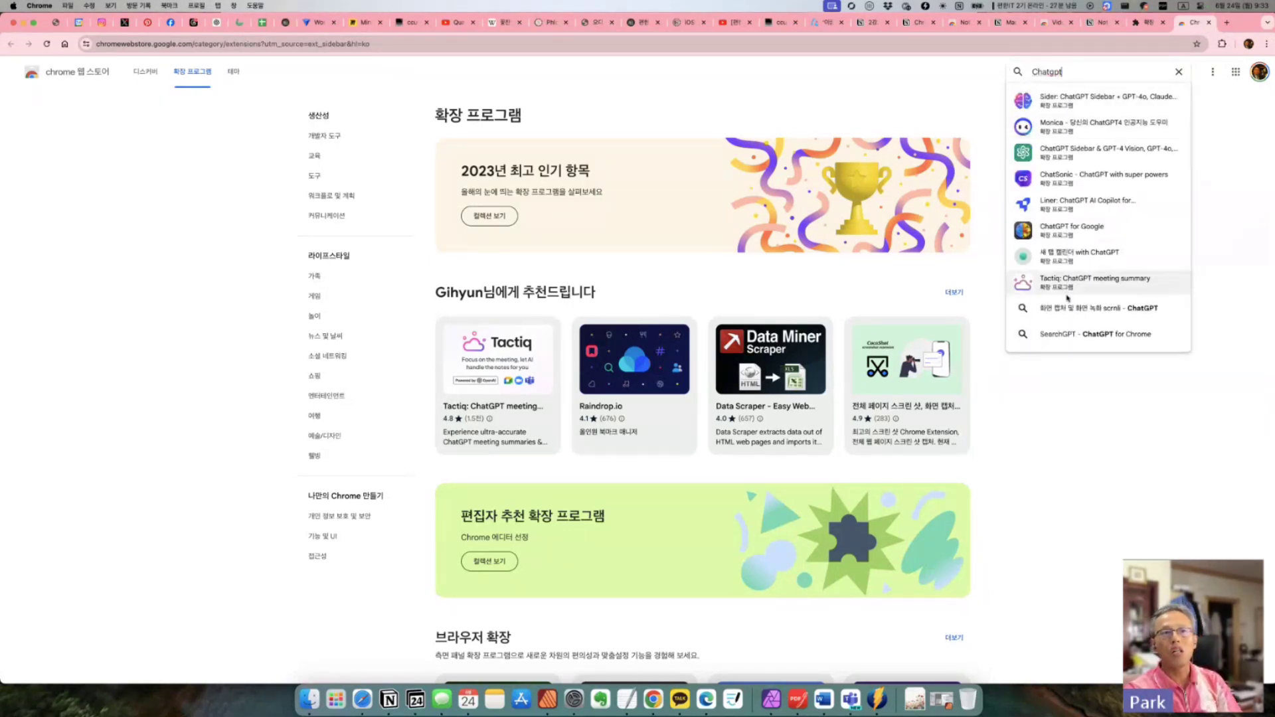
scroll(1101, 321, down, 2)
scroll(1102, 319, up, 2)
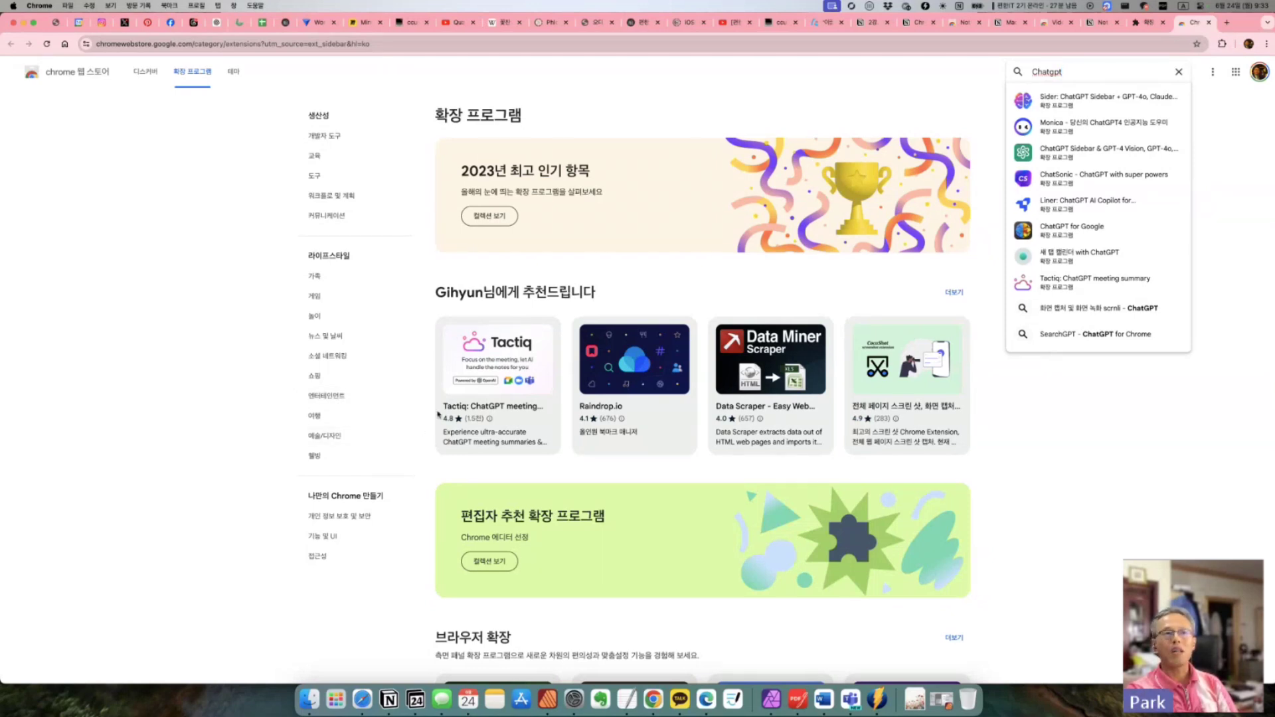
click(994, 415)
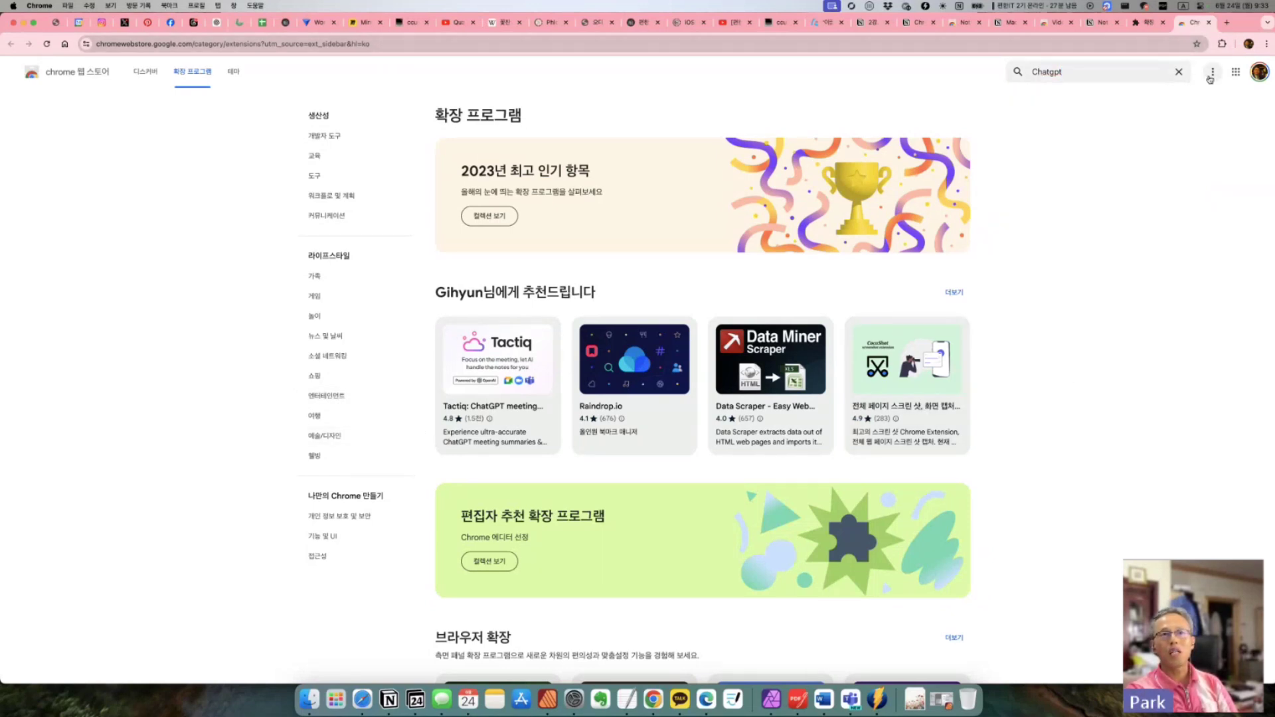
Step: Look through the full list of extensions installed in Chrome and close the list
click(1222, 44)
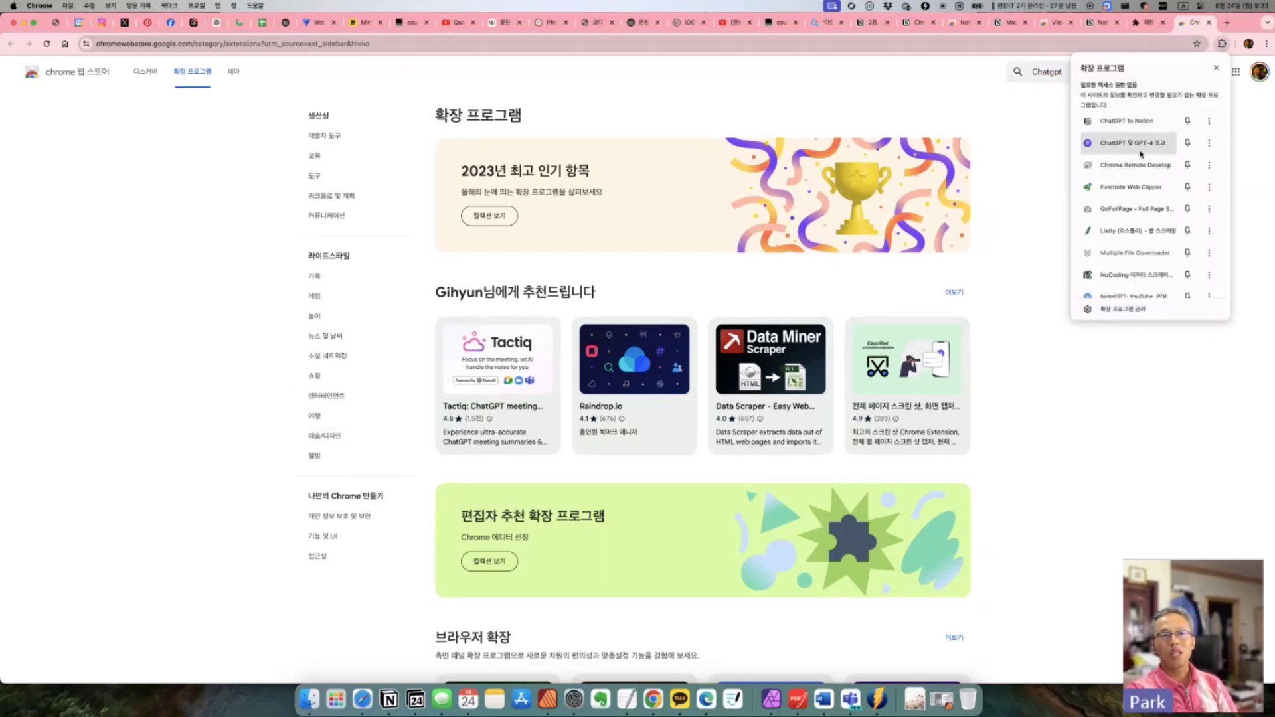
scroll(1141, 263, down, 10)
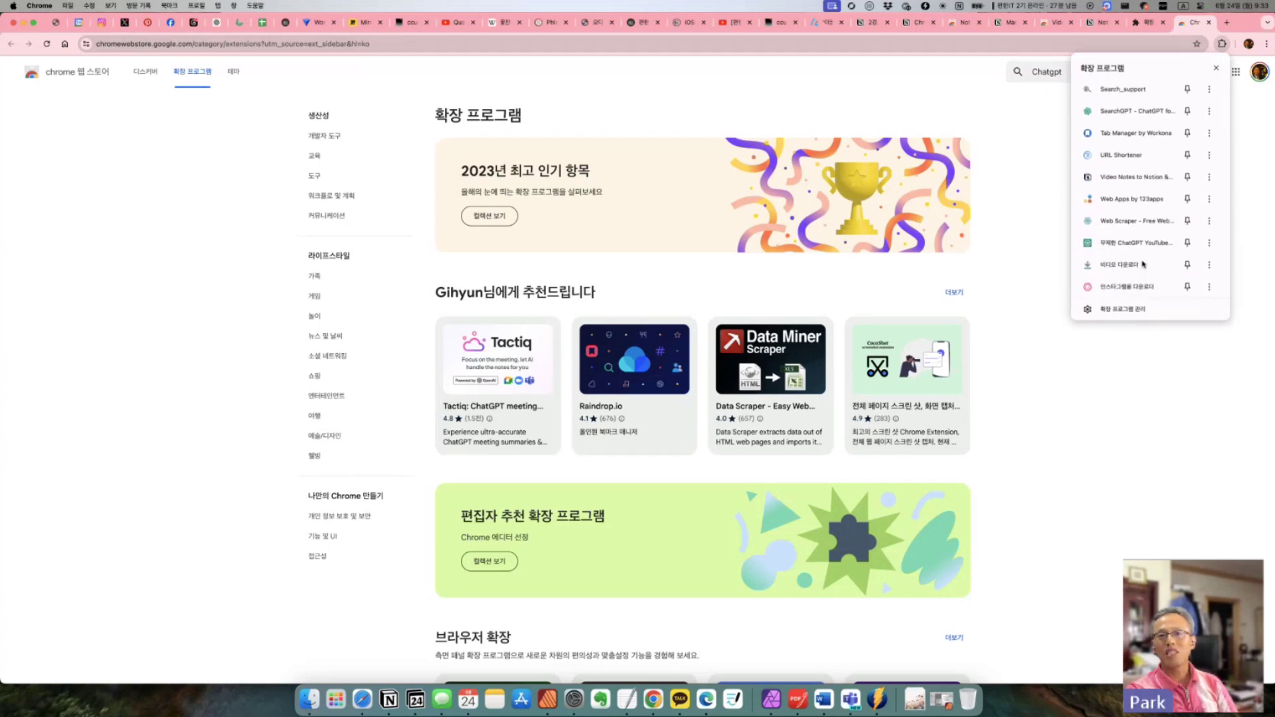
click(1111, 365)
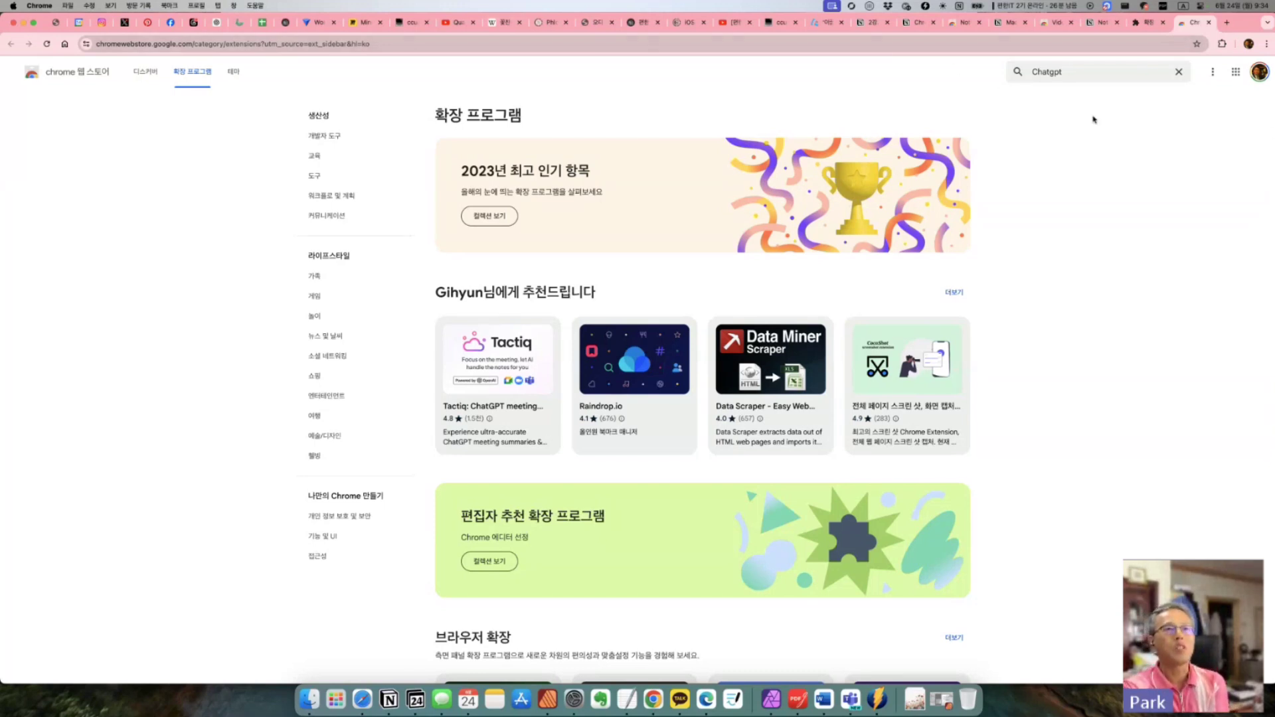
Step: View the open ccumgol.net site and the Notion desktop download page, and return to the 편한 IT 2기 database
click(1104, 27)
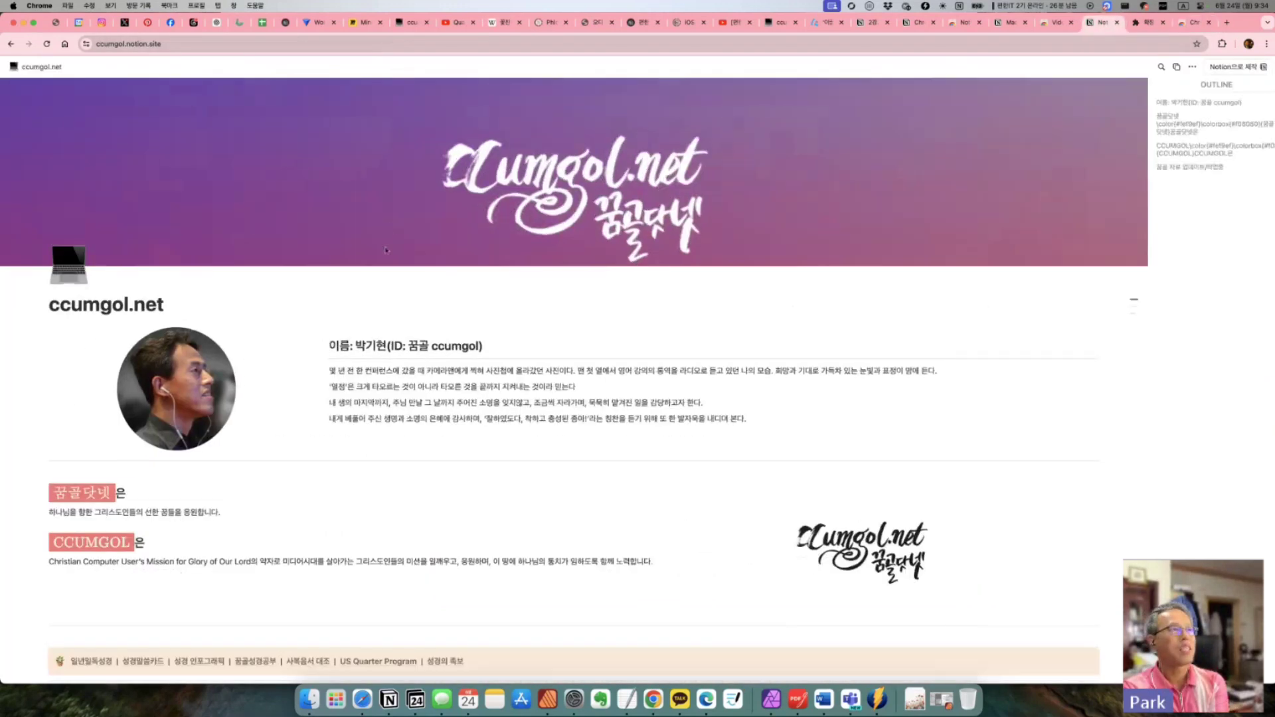
click(1009, 25)
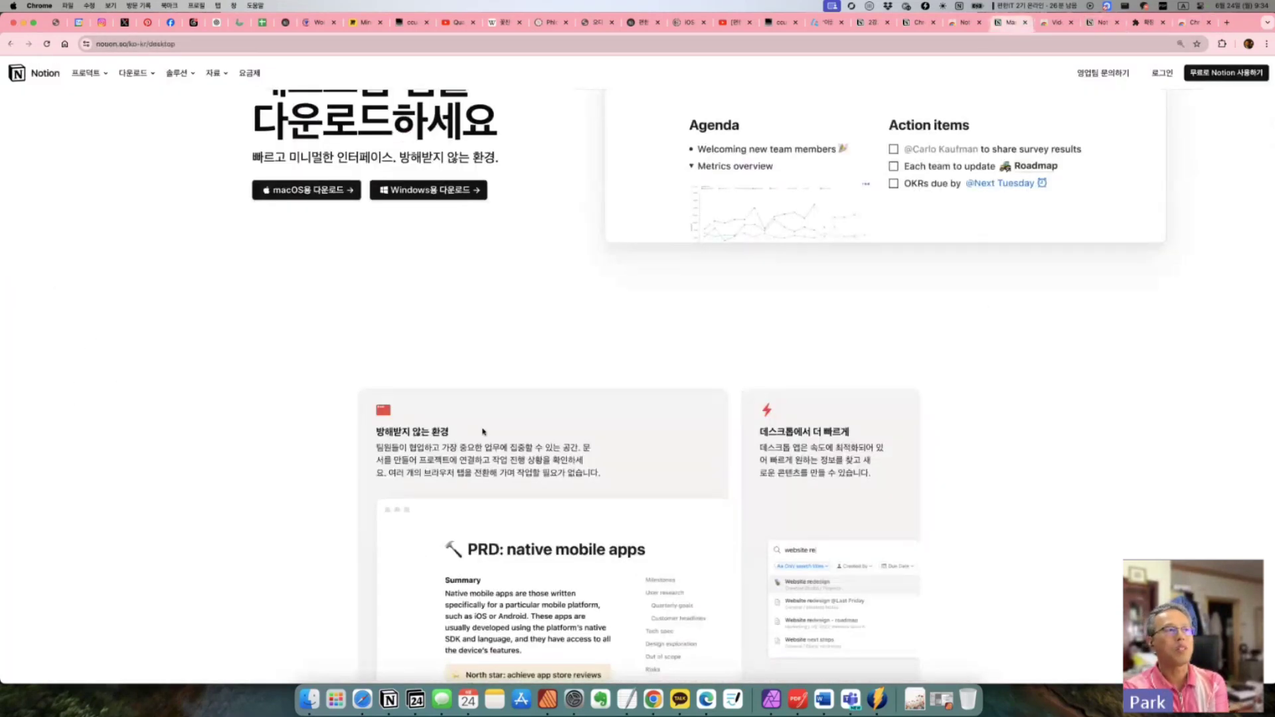
click(873, 24)
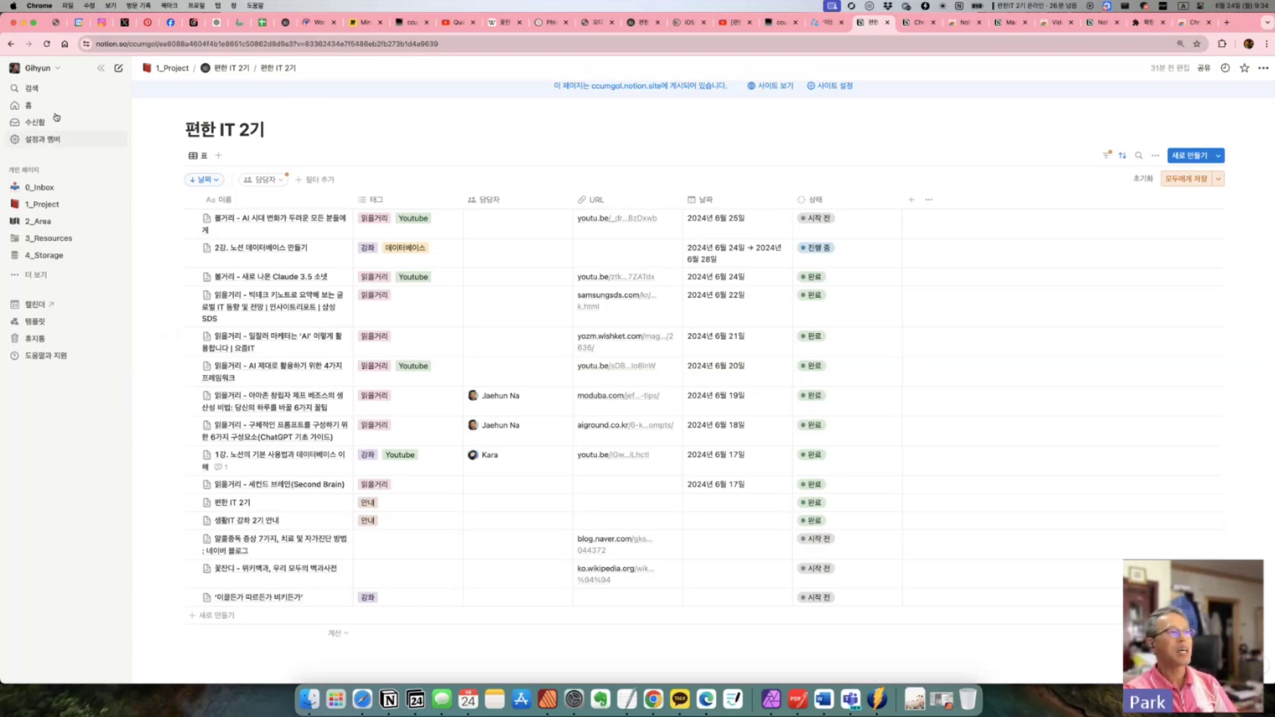
Step: Open the Notion workspace settings, review them down to the export and workspace deletion options, and close them
click(39, 144)
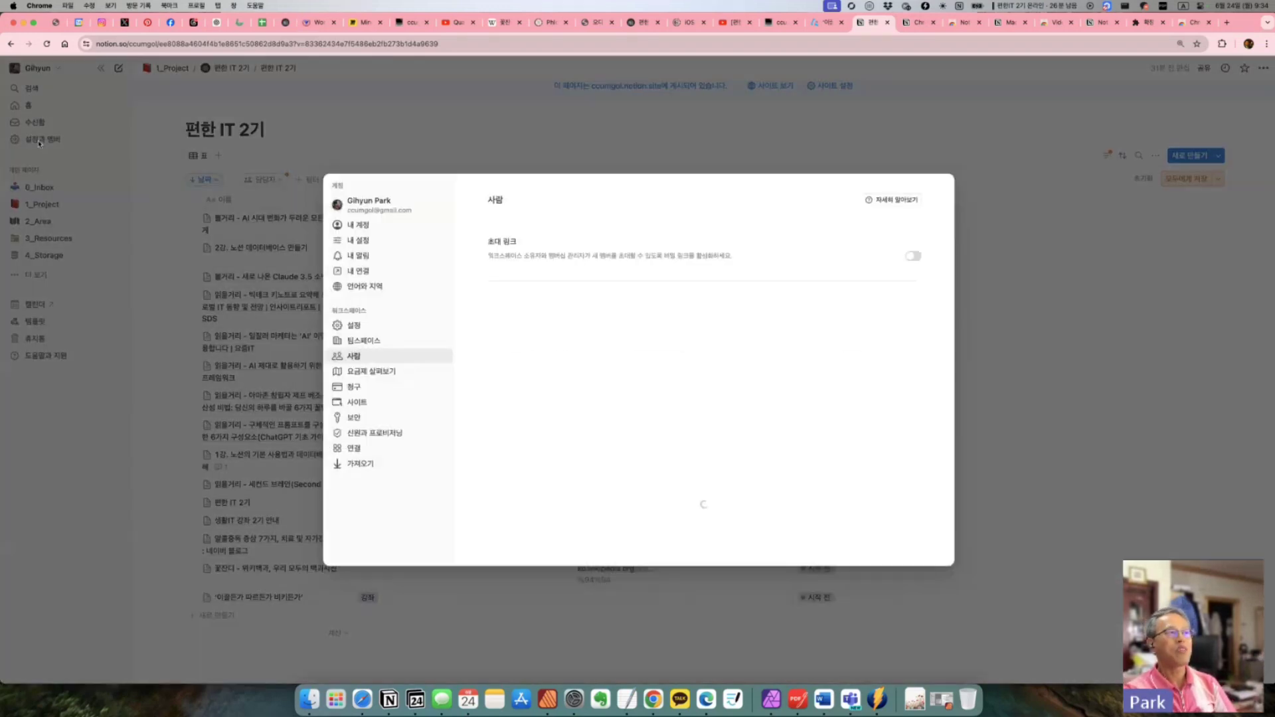
click(354, 324)
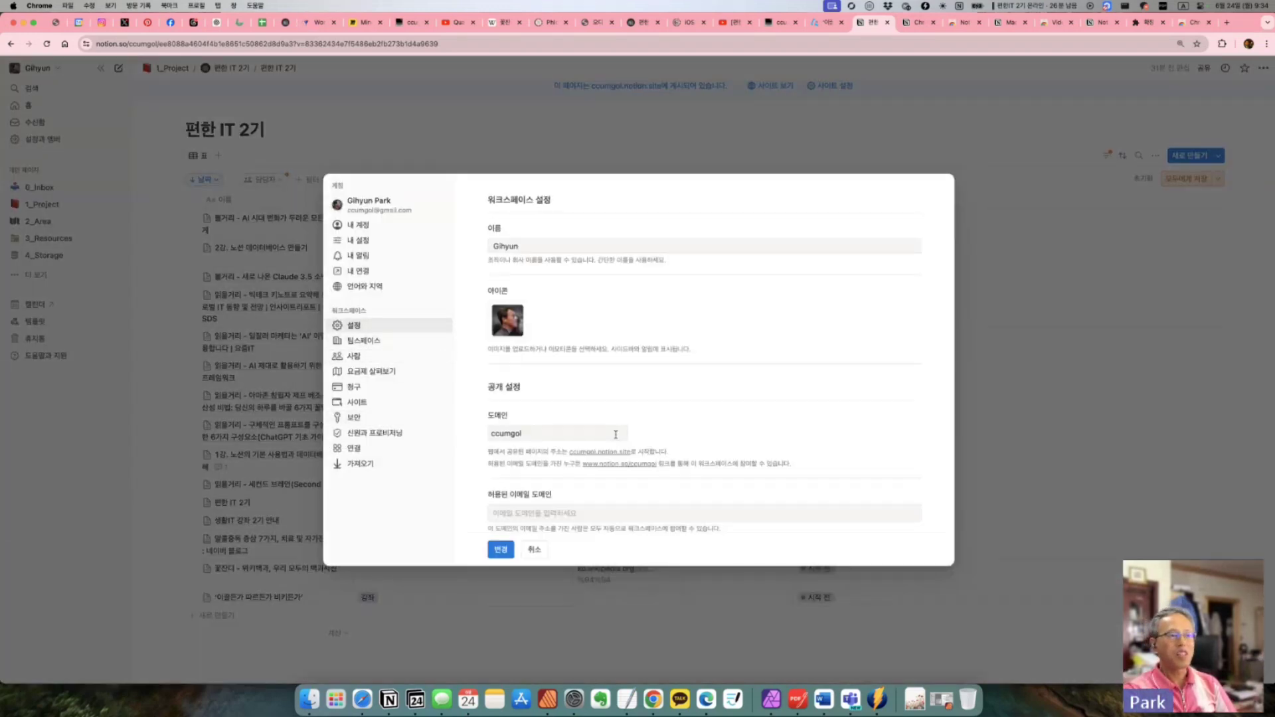
scroll(616, 434, down, 10)
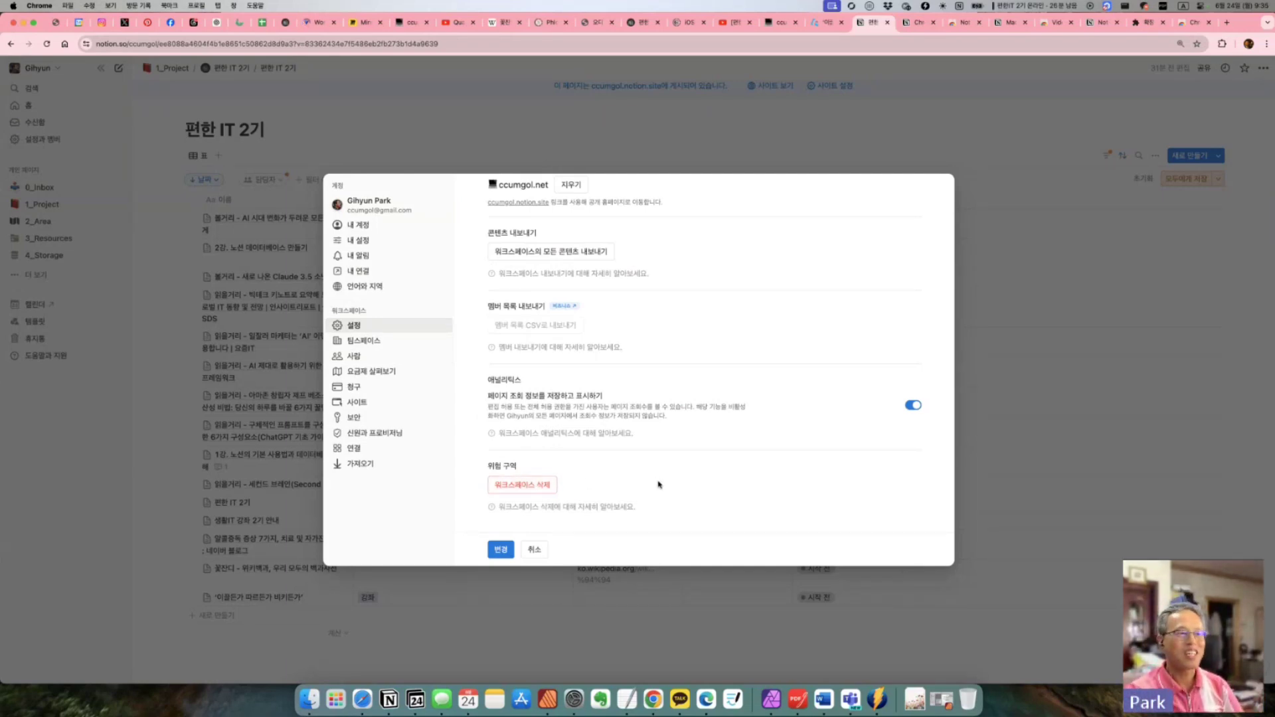
key(Escape)
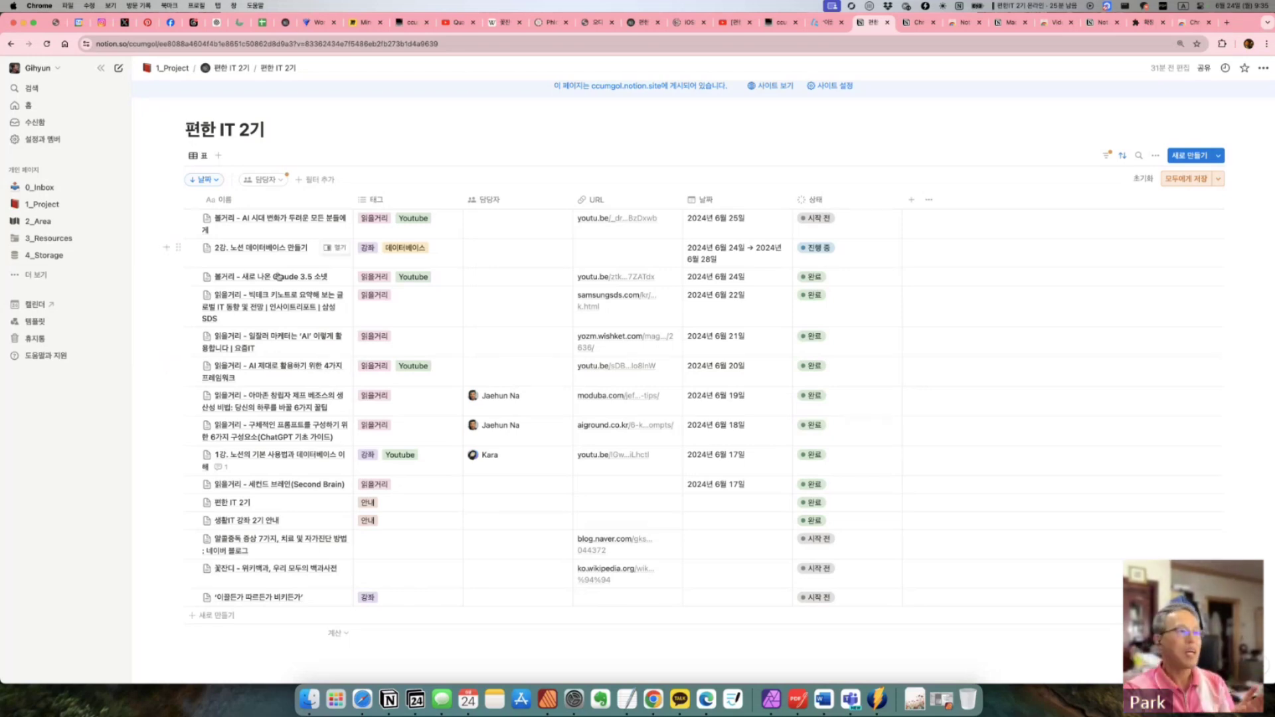
Step: Open the 2강. 노션 데이터베이스 만들기 page and change the Zipcode property type in 주소록 to 숫자
click(335, 247)
scroll(872, 438, down, 20)
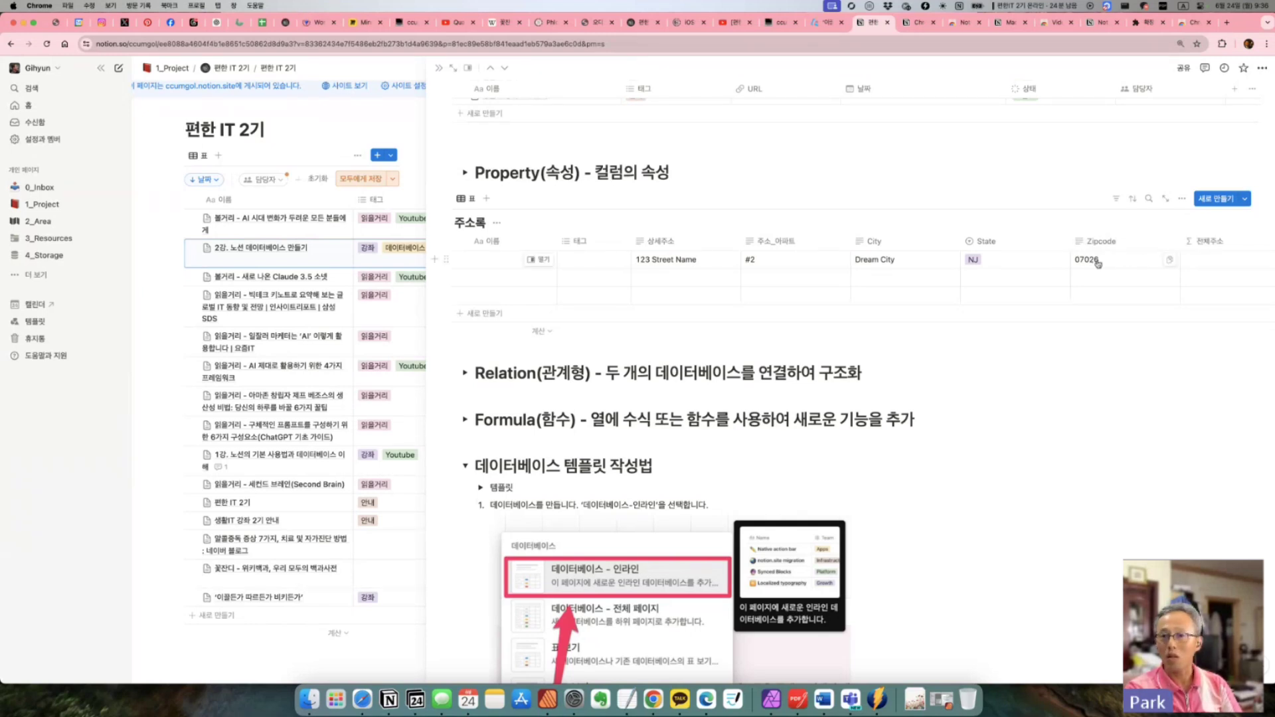
click(1104, 241)
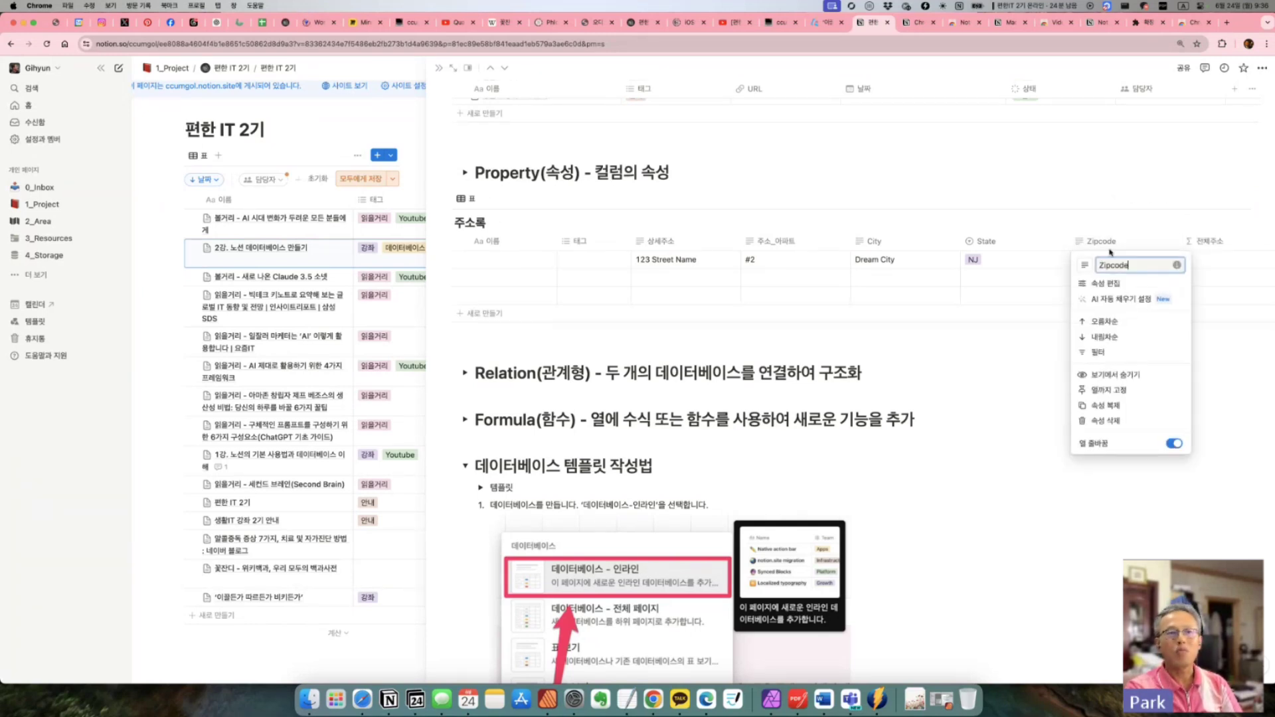
click(1108, 284)
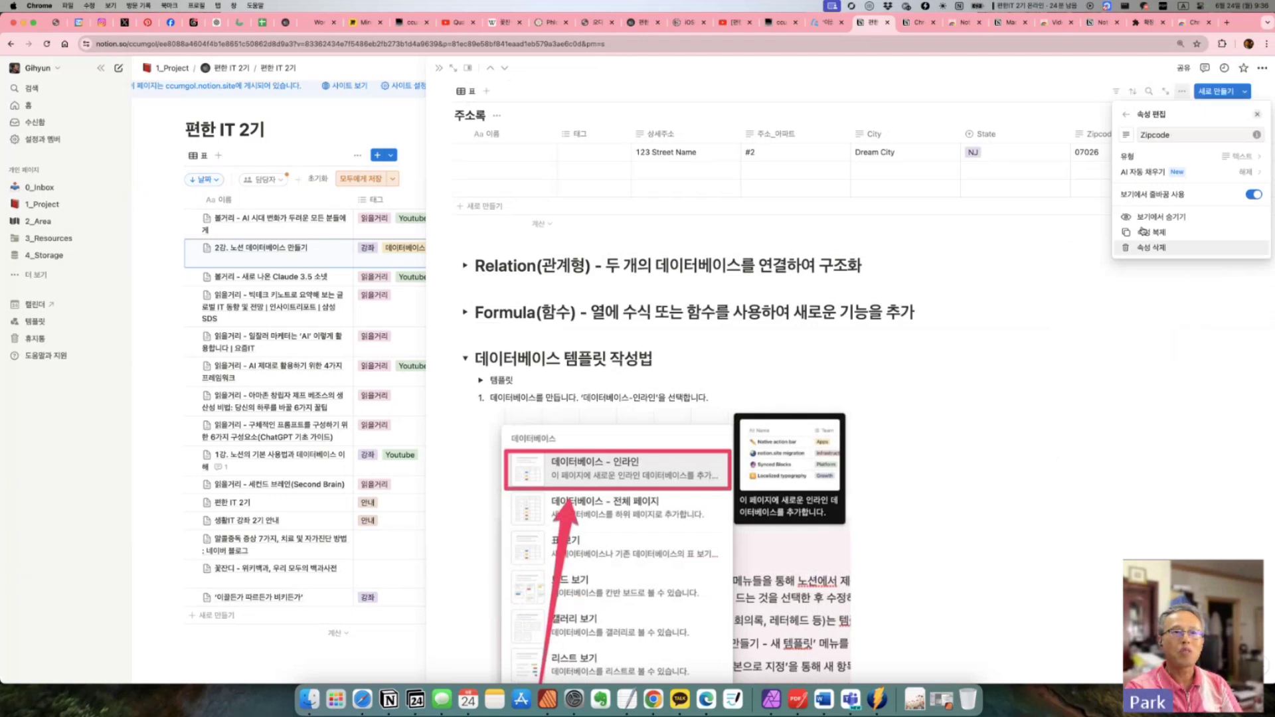
click(1239, 161)
click(1140, 273)
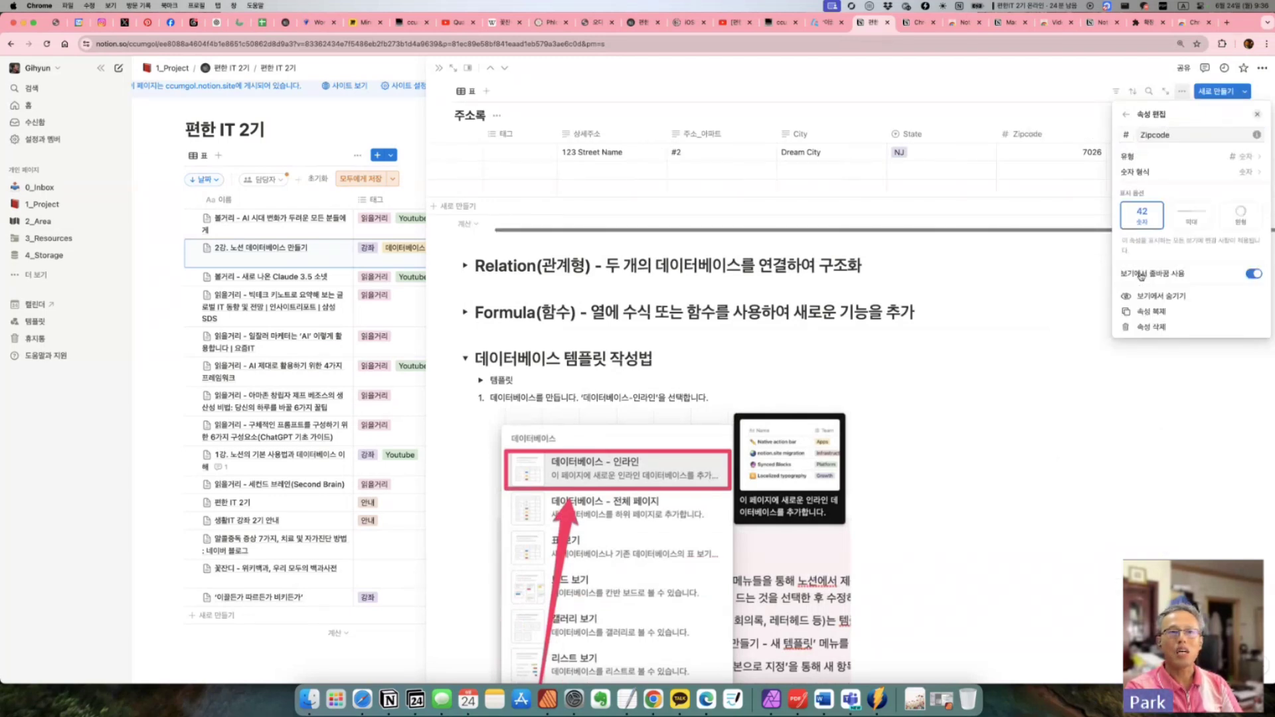
click(1046, 325)
scroll(1053, 316, up, 3)
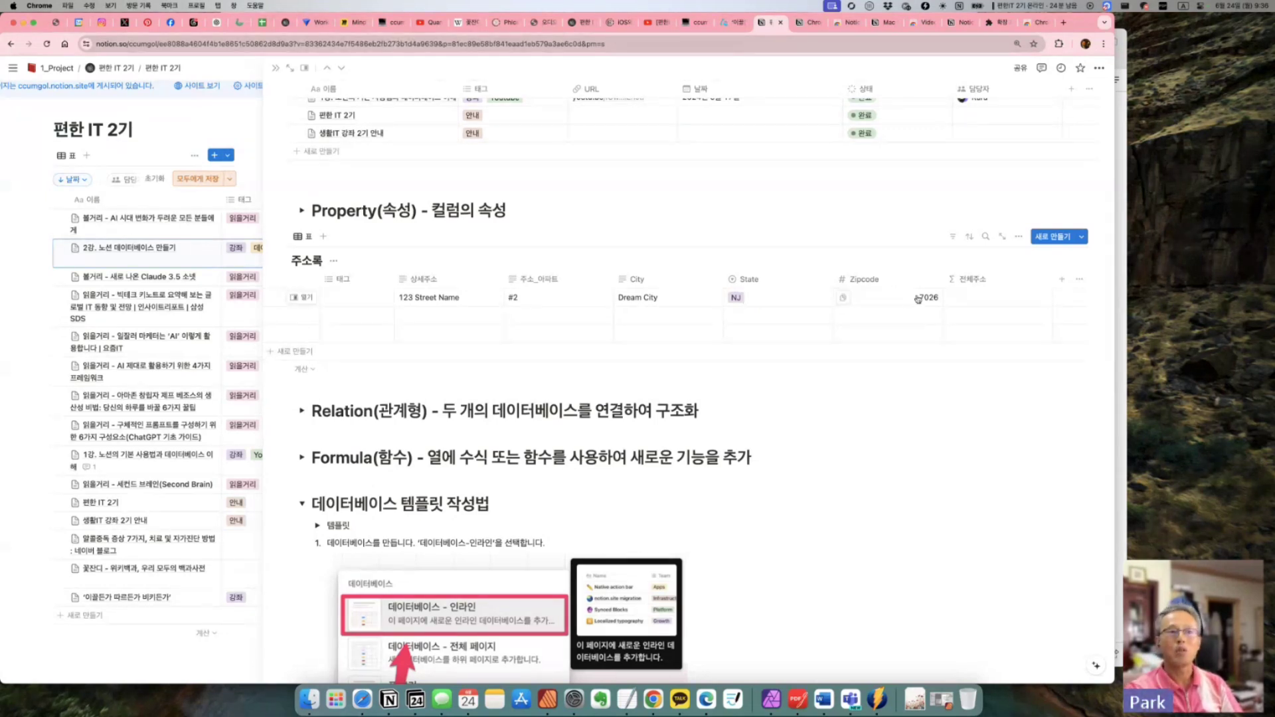
Step: Look at the Zipcode property's edit options and the filter and sort criteria of the 주소록 table, and close them
click(892, 286)
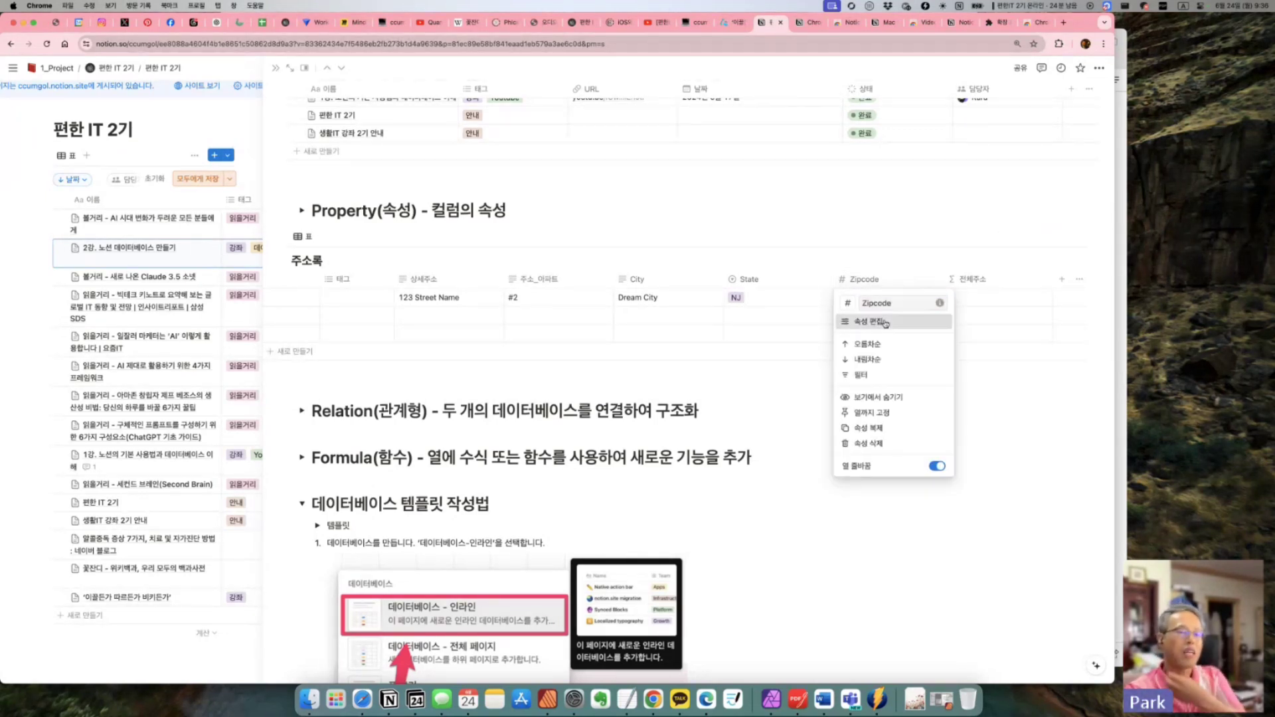
click(885, 321)
click(819, 344)
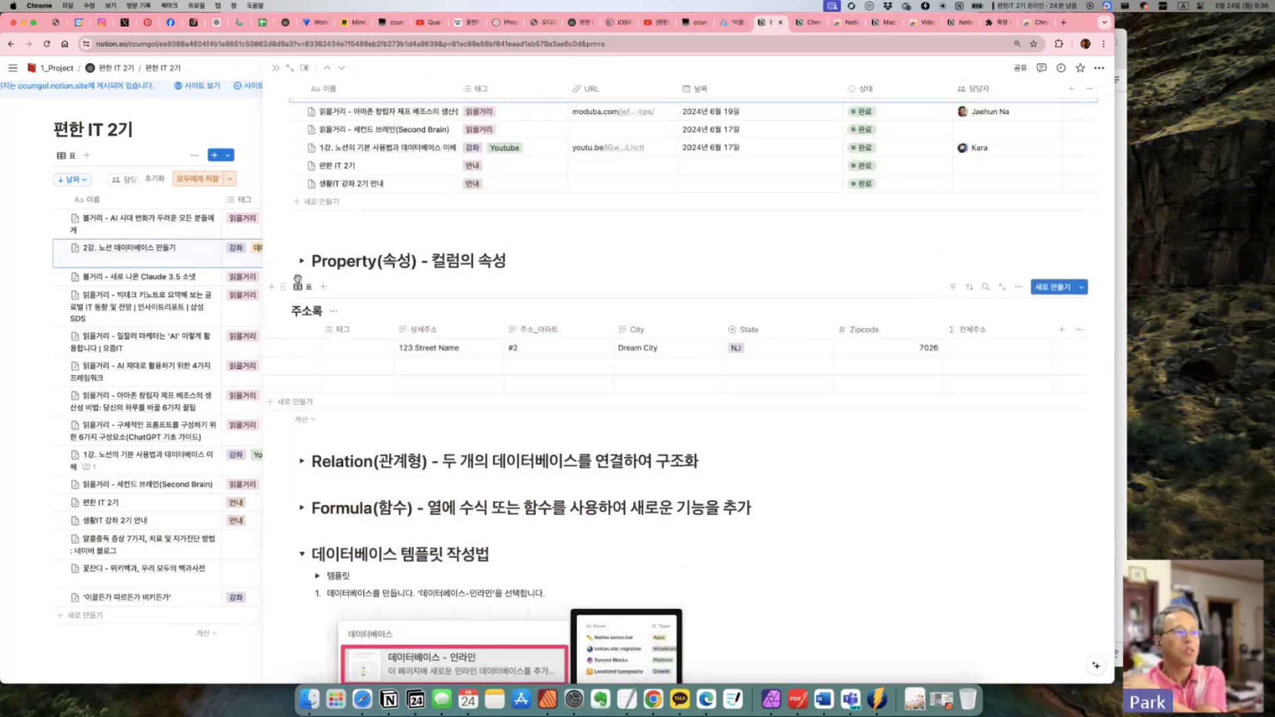
click(953, 290)
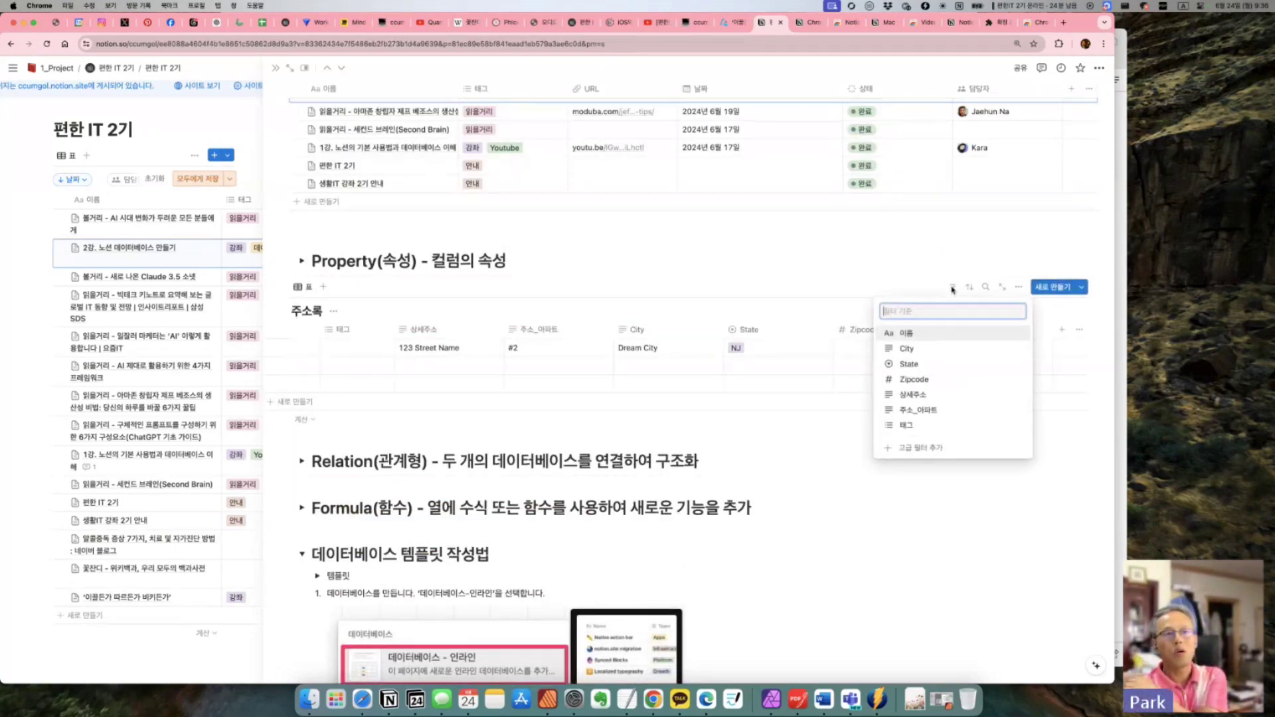
click(970, 289)
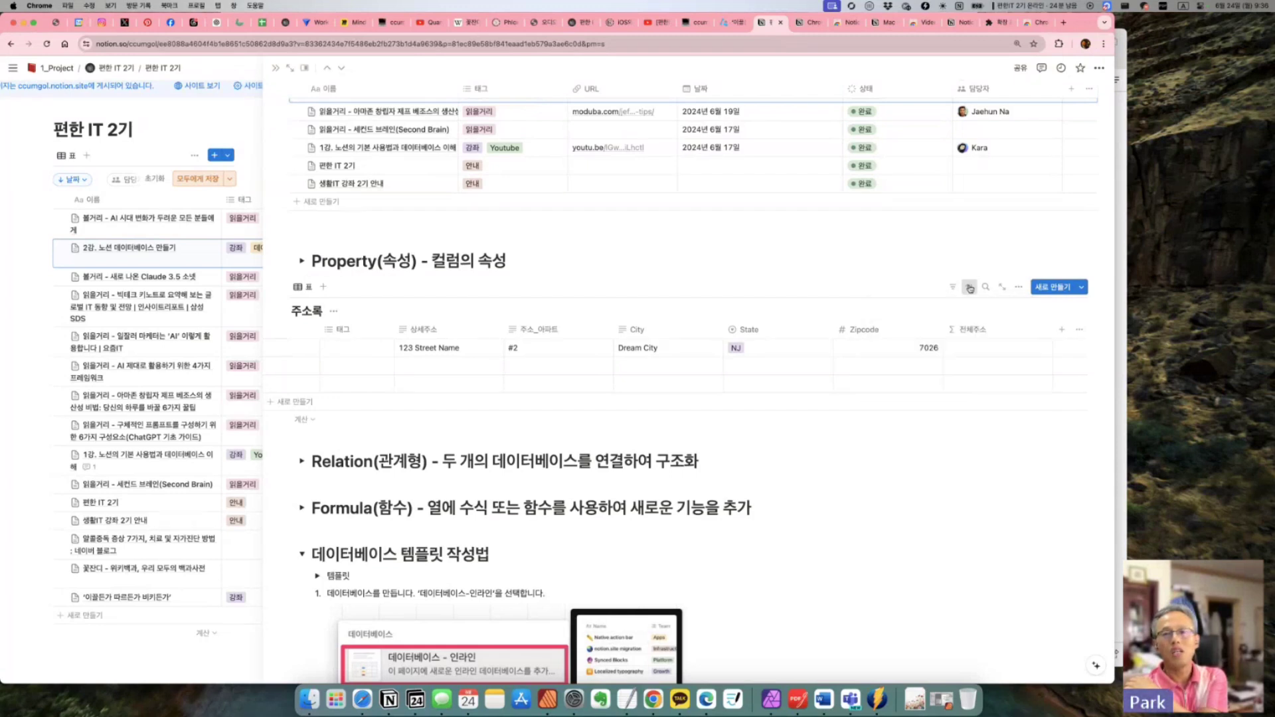
click(970, 288)
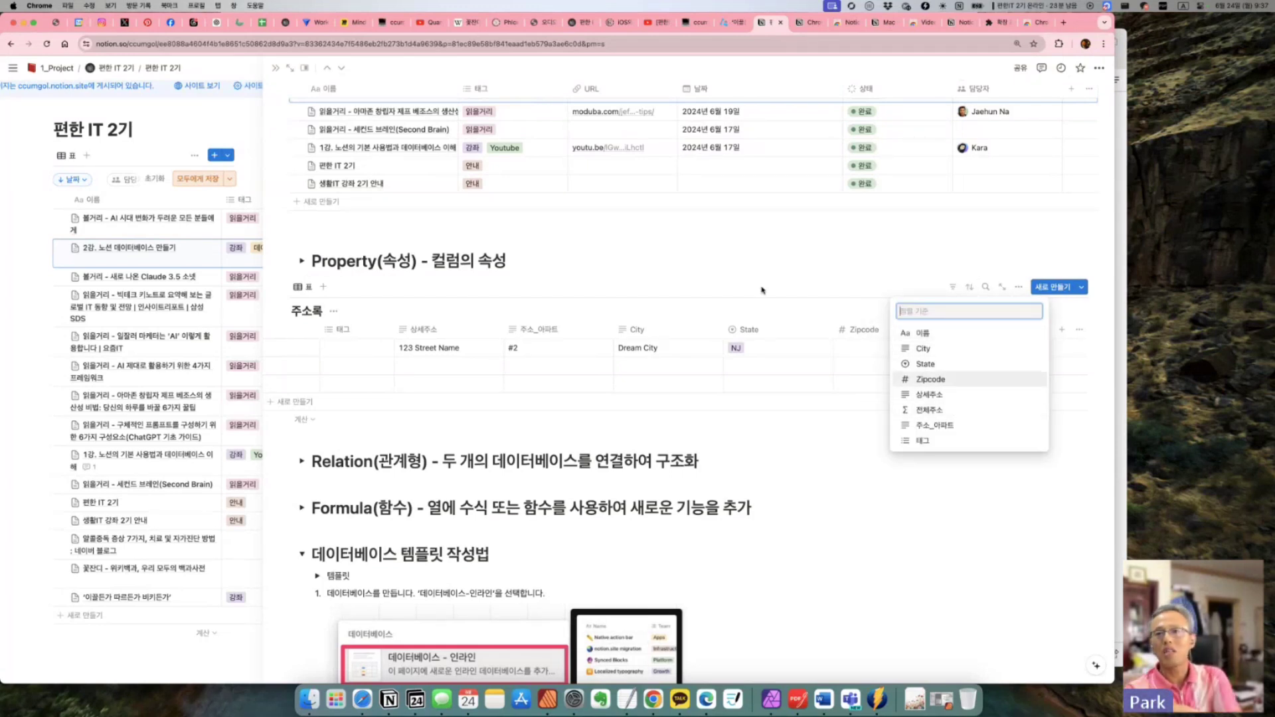
click(714, 261)
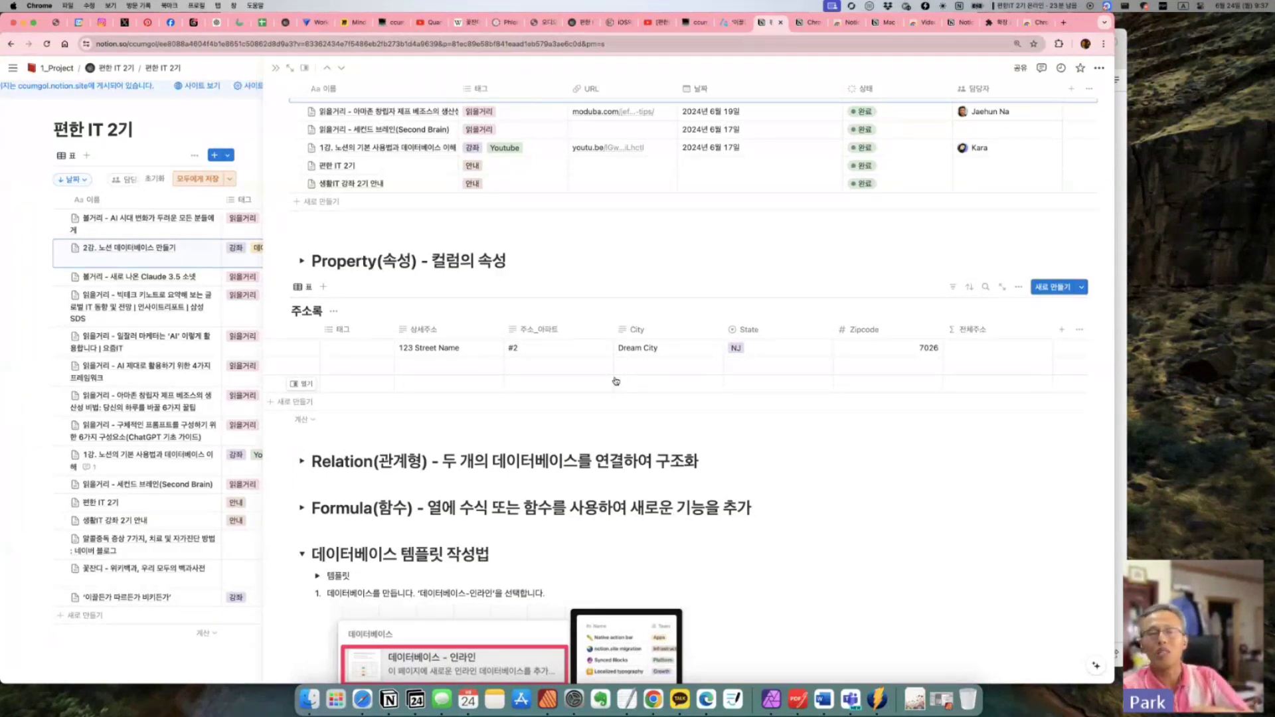
Step: Return to the 편한 IT 2기 page and hide the 태그 property in the lower linked database view
click(342, 166)
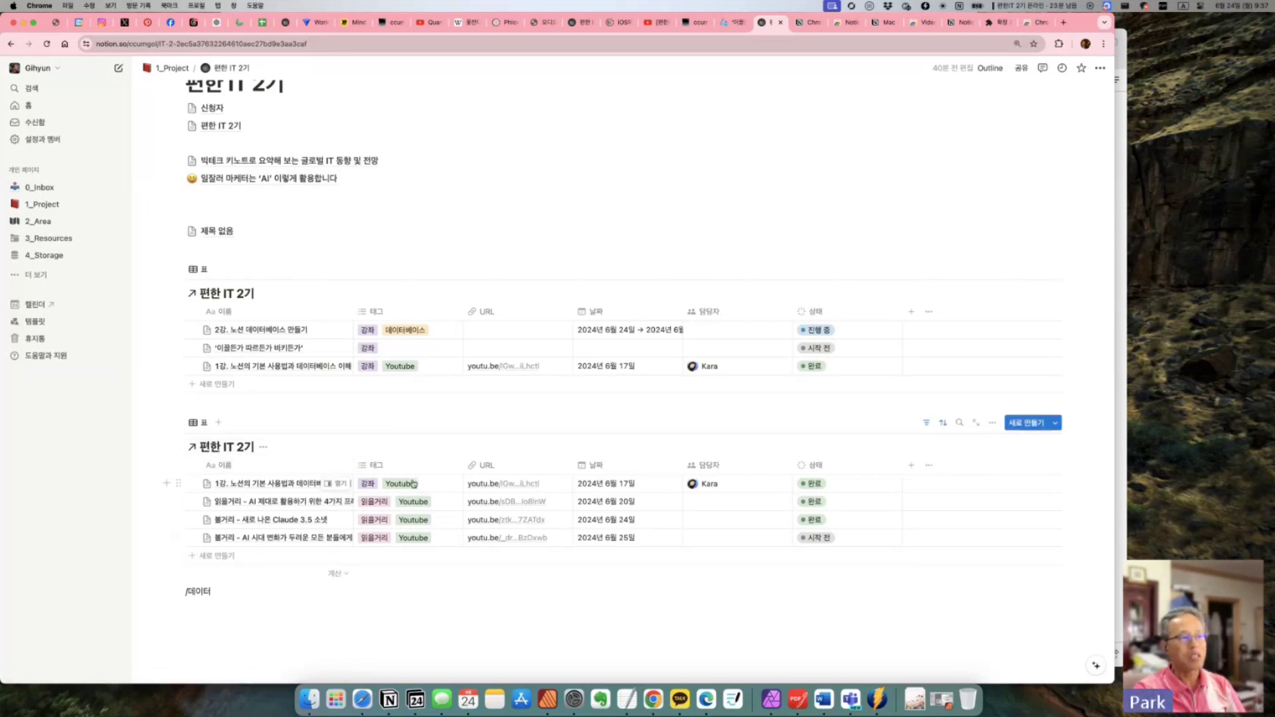
click(382, 465)
click(408, 284)
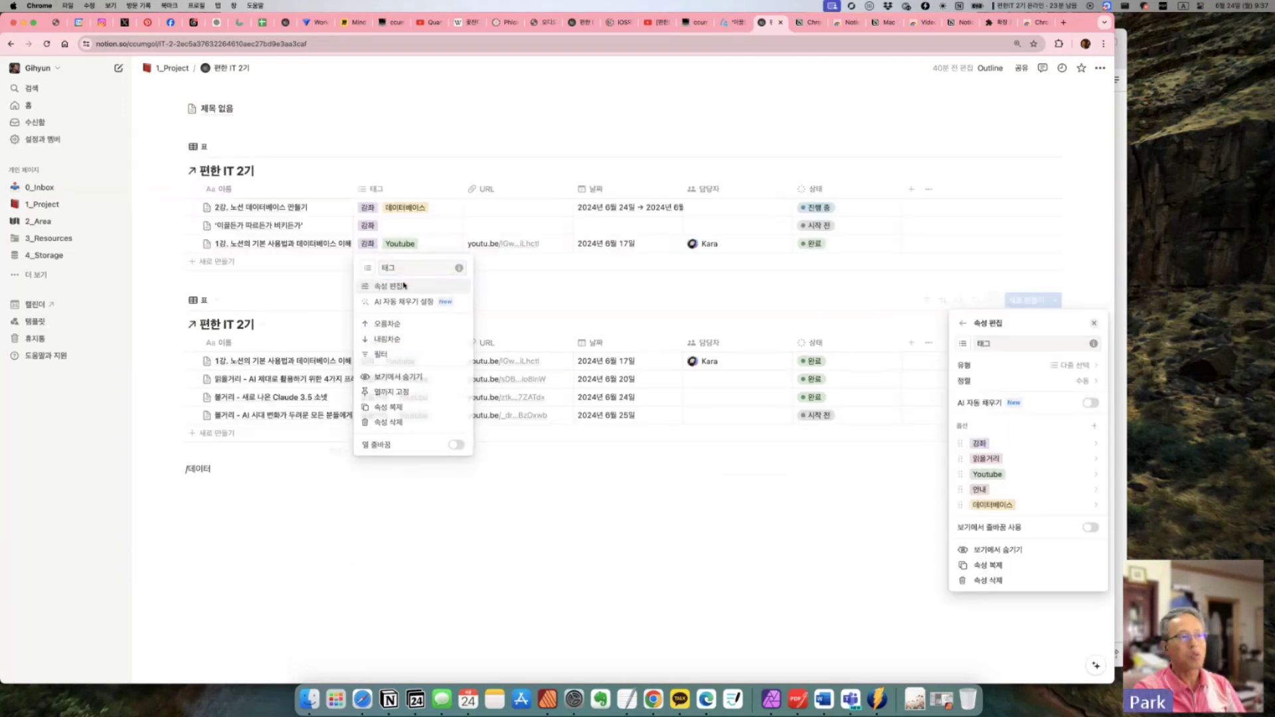
key(Escape)
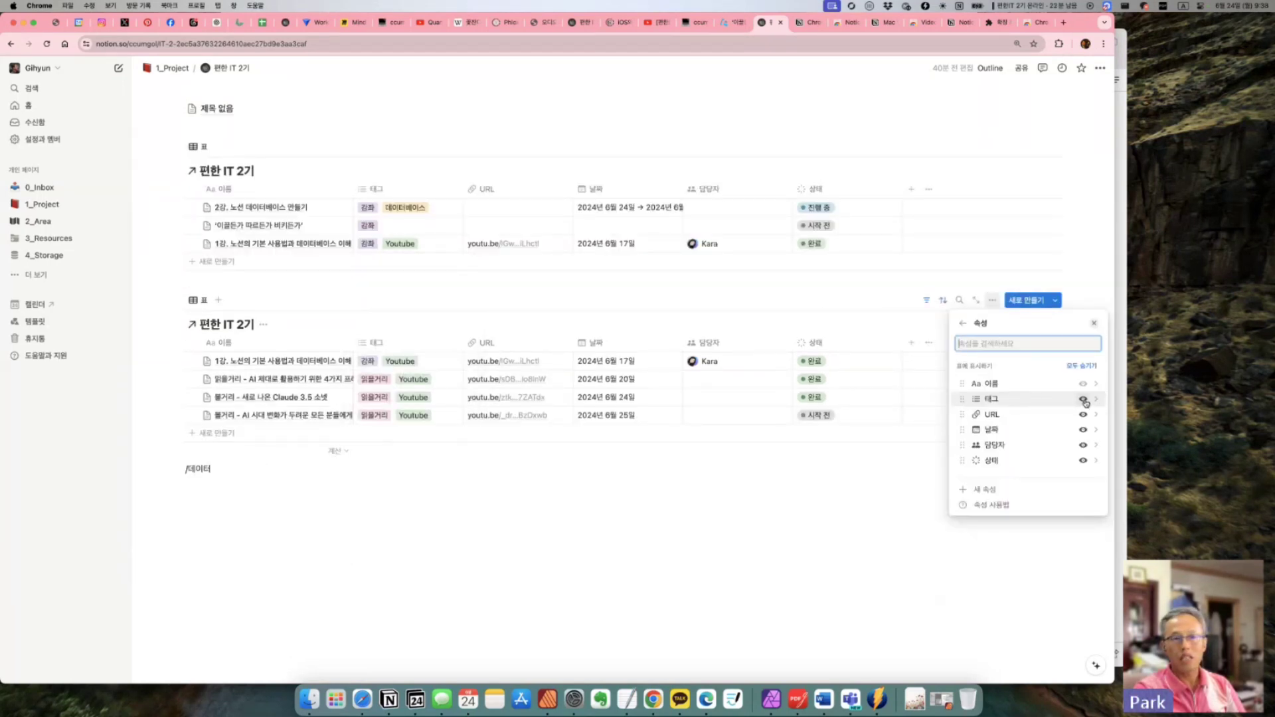
click(1084, 400)
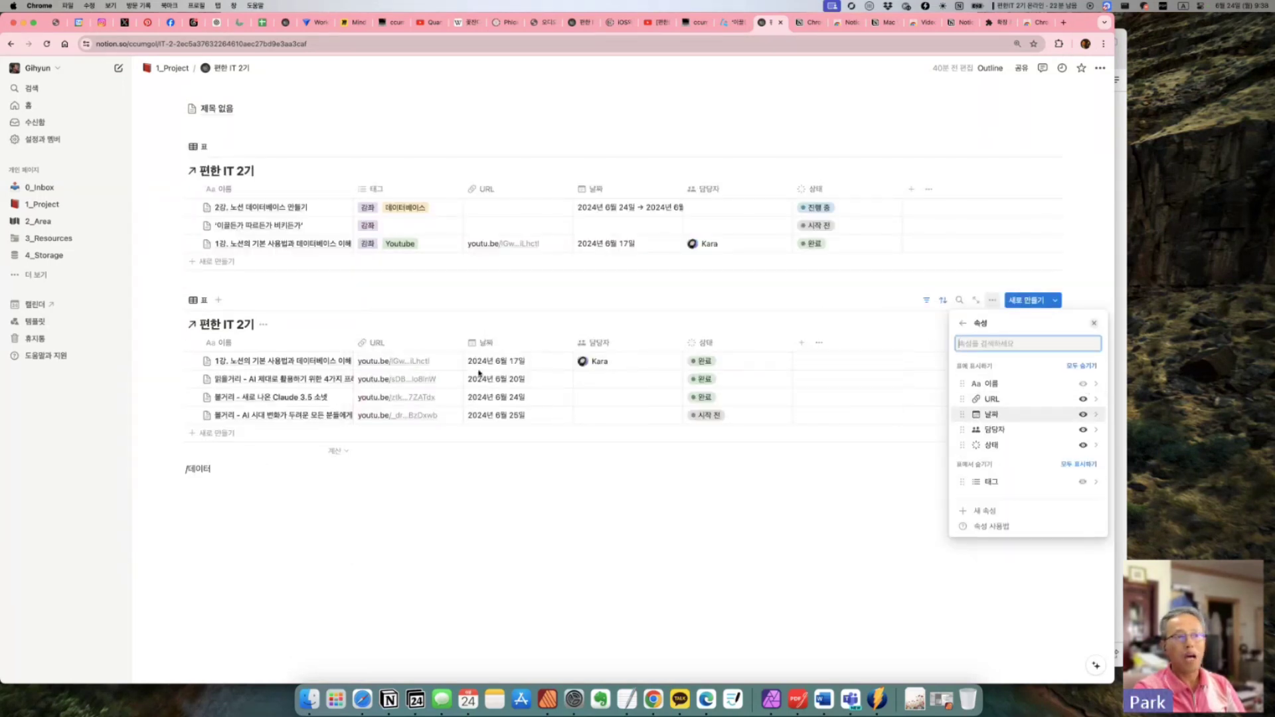
click(232, 324)
Step: Rename the lower linked database view as Youtube
scroll(219, 399, up, 3)
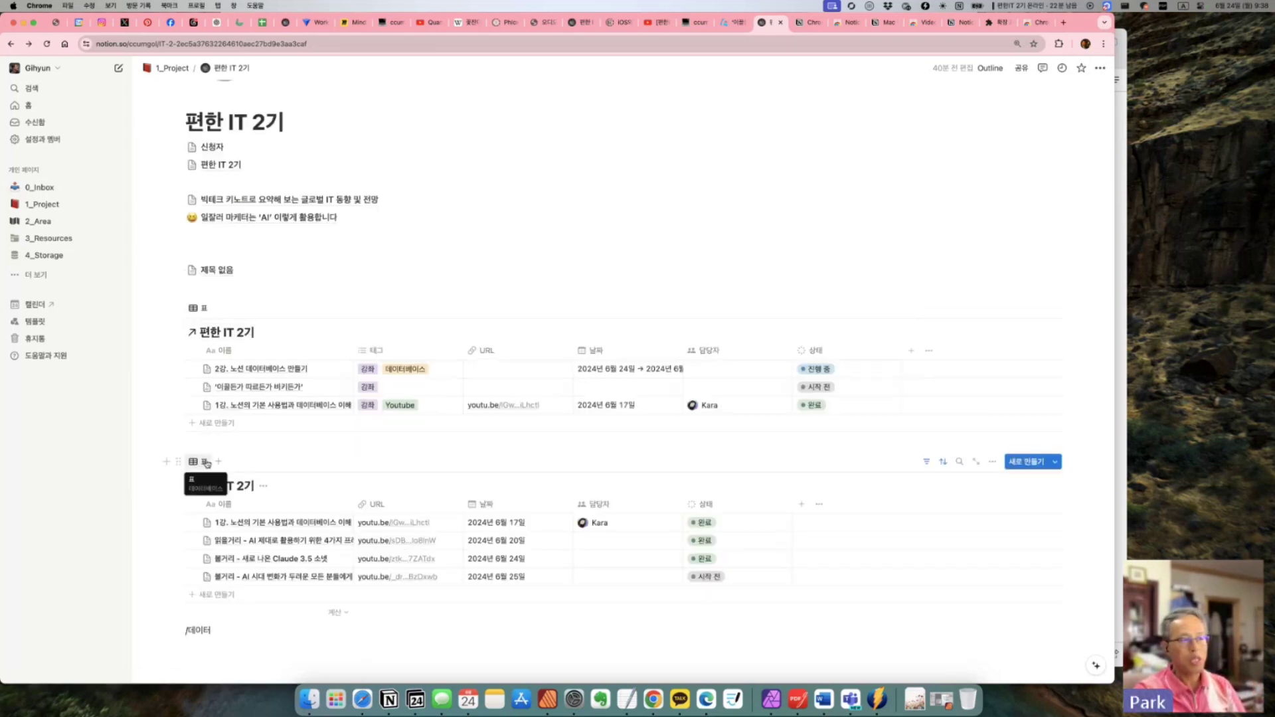
click(207, 463)
click(224, 485)
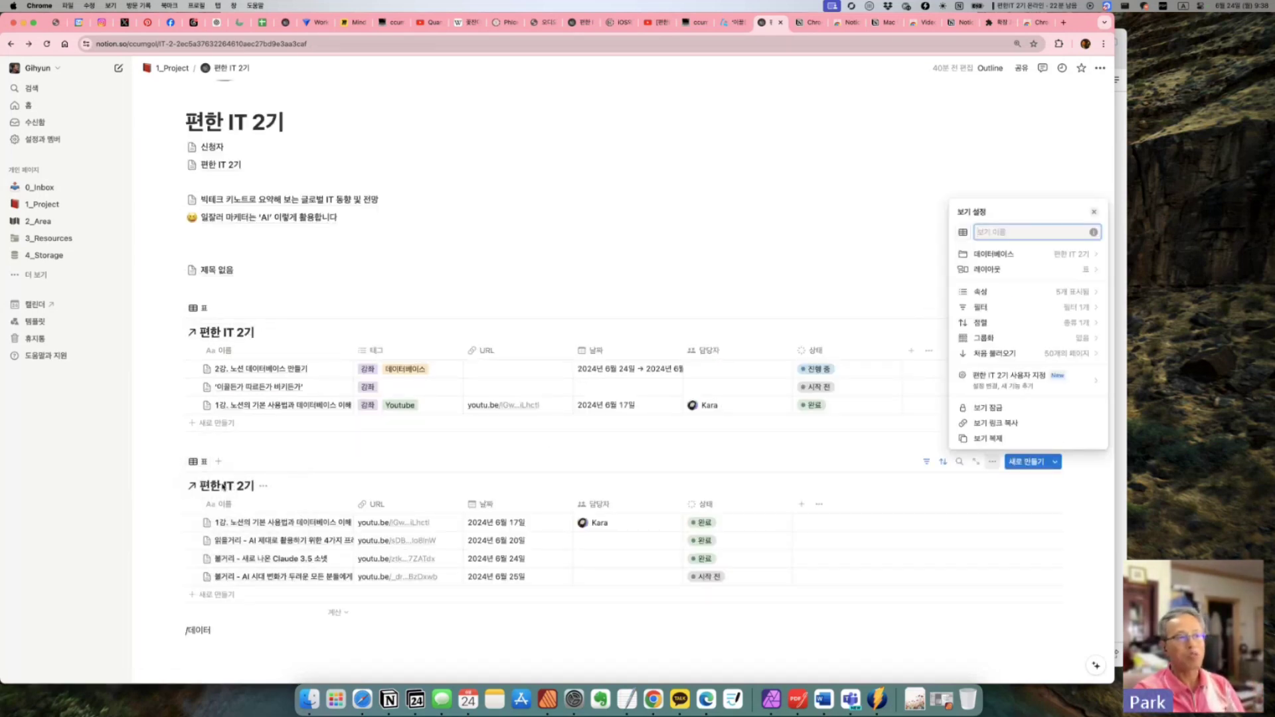
text(You)
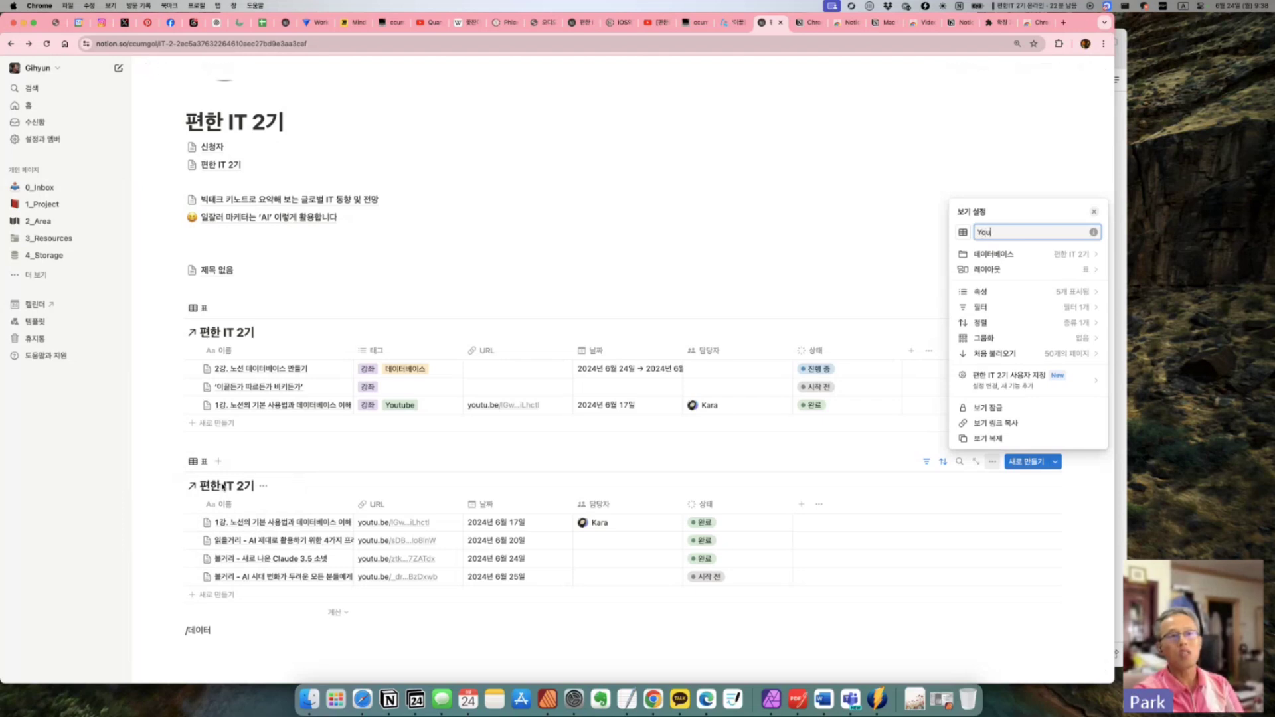
text(tube)
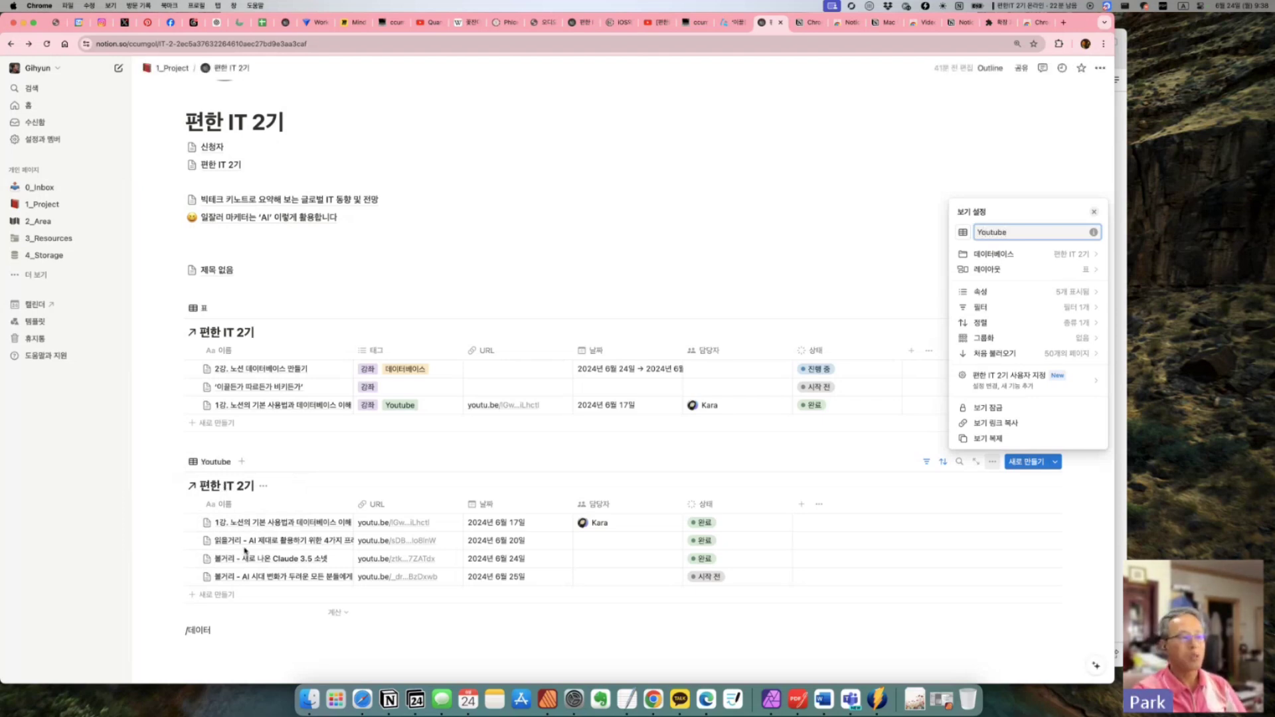
Step: Hide the database title of the Youtube view
click(265, 487)
click(264, 487)
click(281, 543)
click(330, 640)
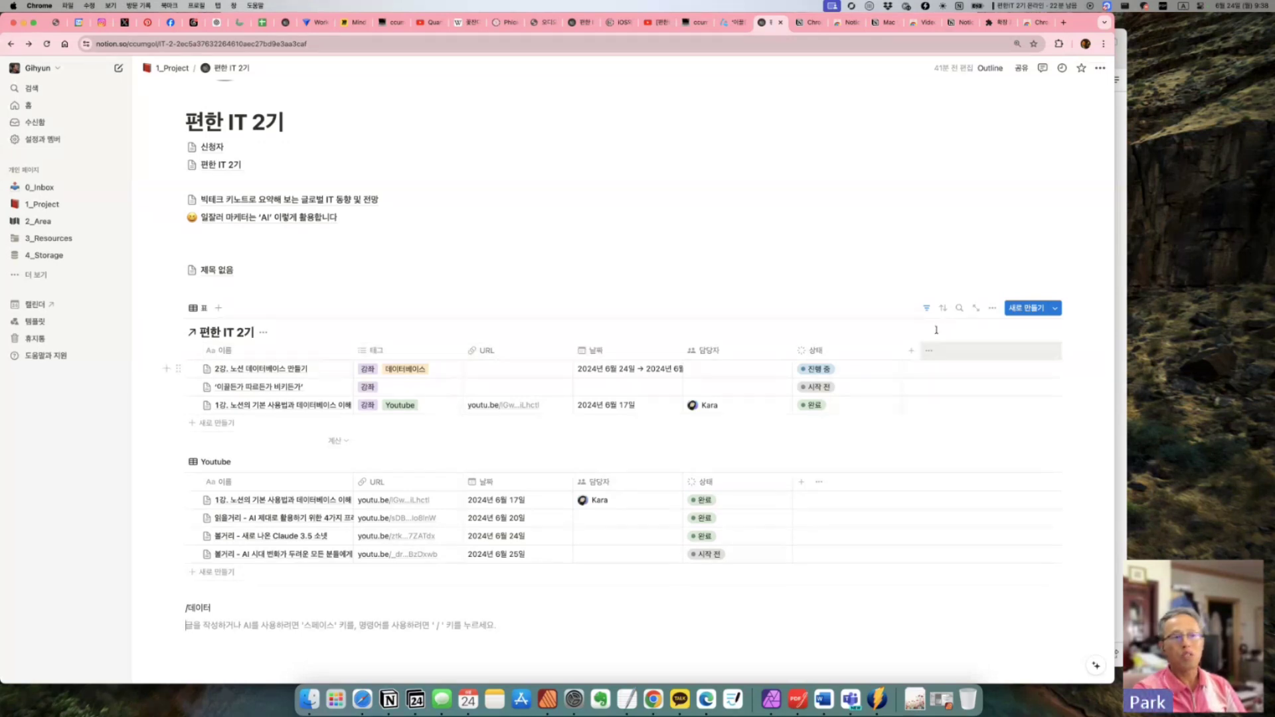
Step: Hide the URL and 상태 properties in the upper 편한 IT 2기 table view
click(992, 308)
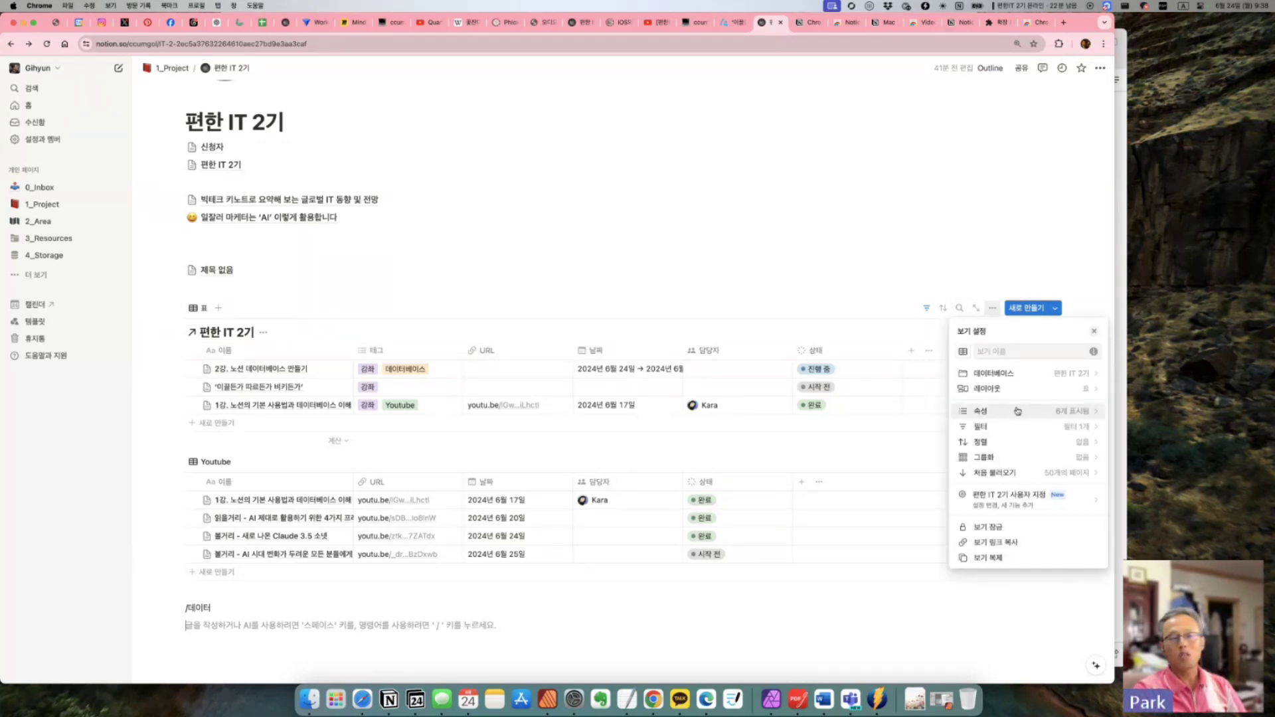
click(1068, 413)
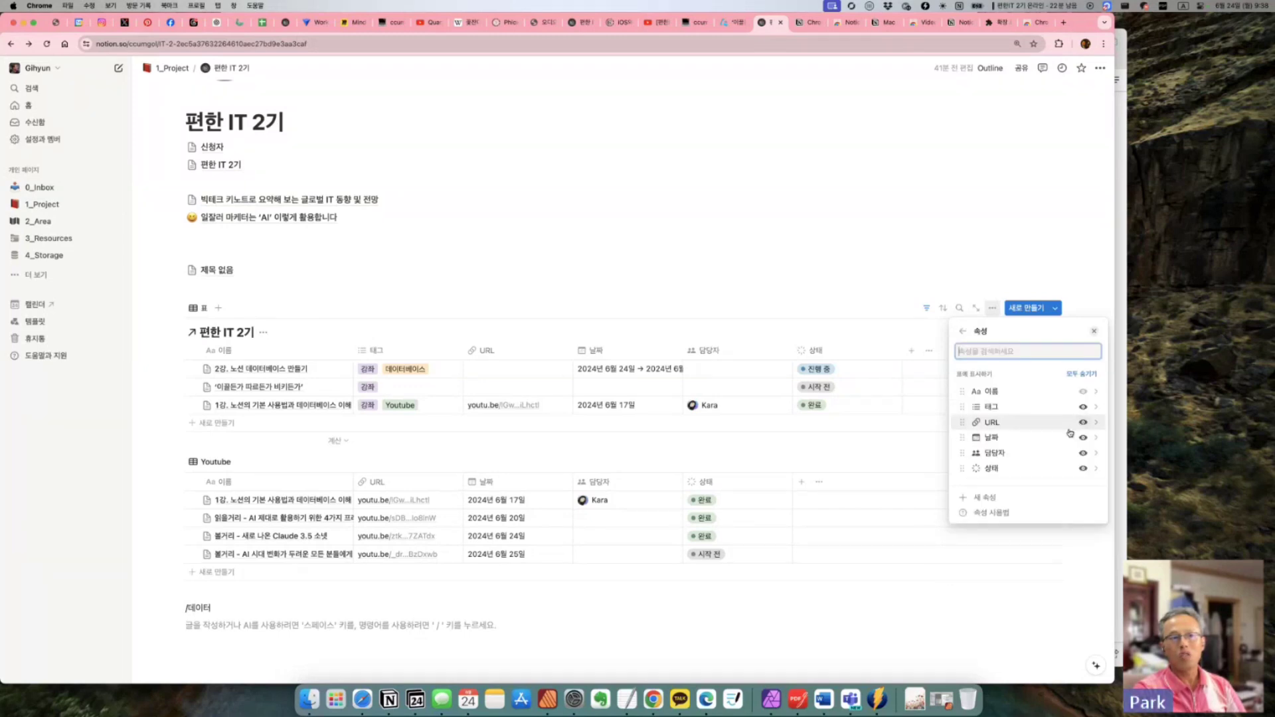
click(1084, 423)
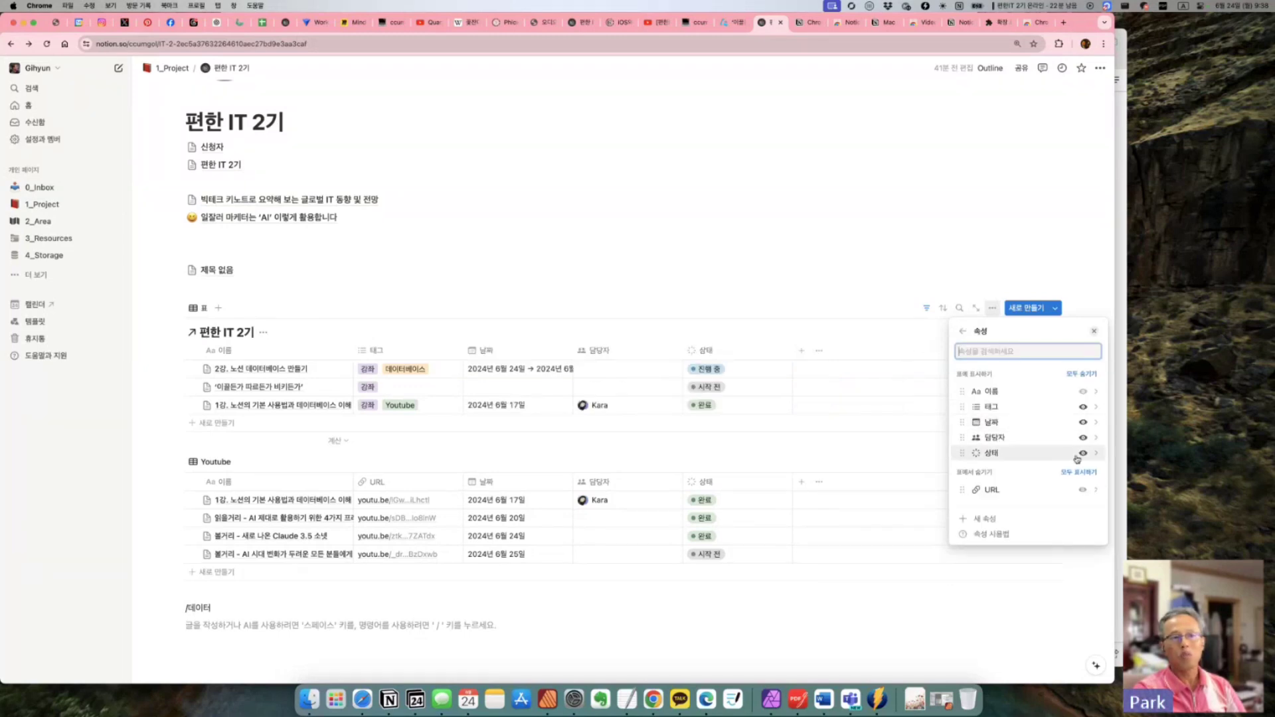
click(1084, 453)
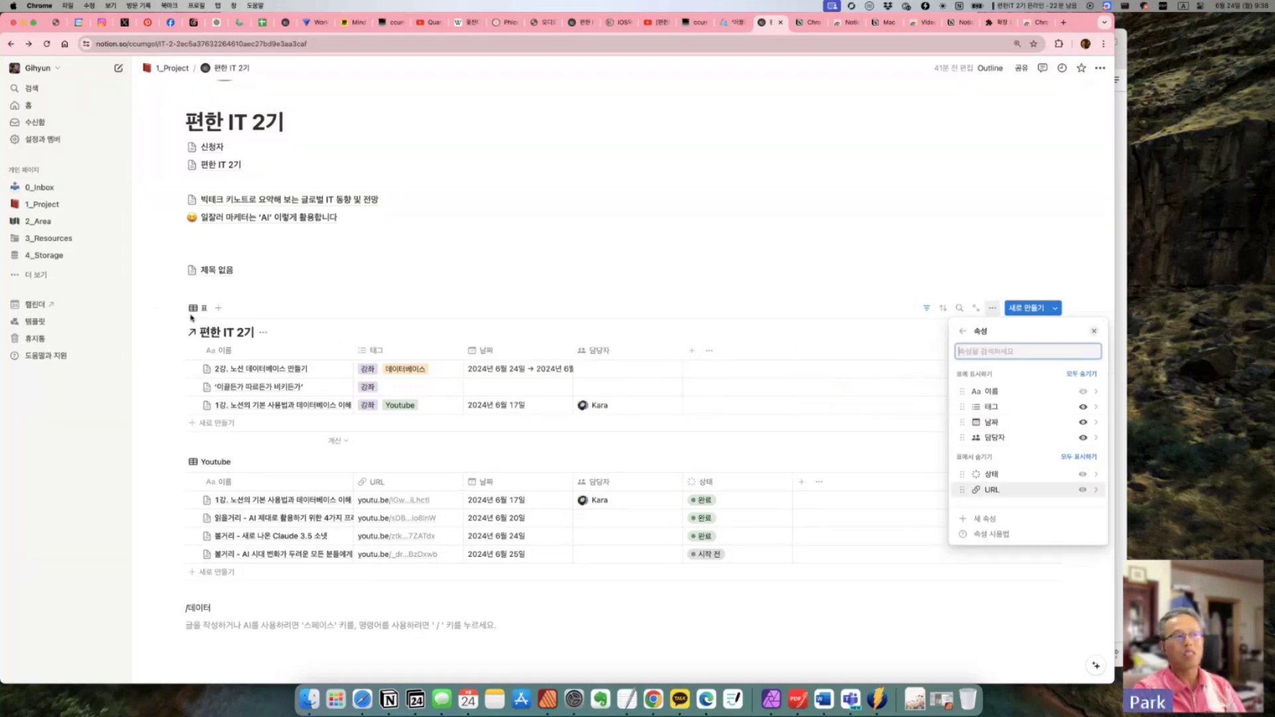
Step: Change the upper 편한 IT 2기 view's layout to 리스트 and show the 상태 property in it
click(963, 331)
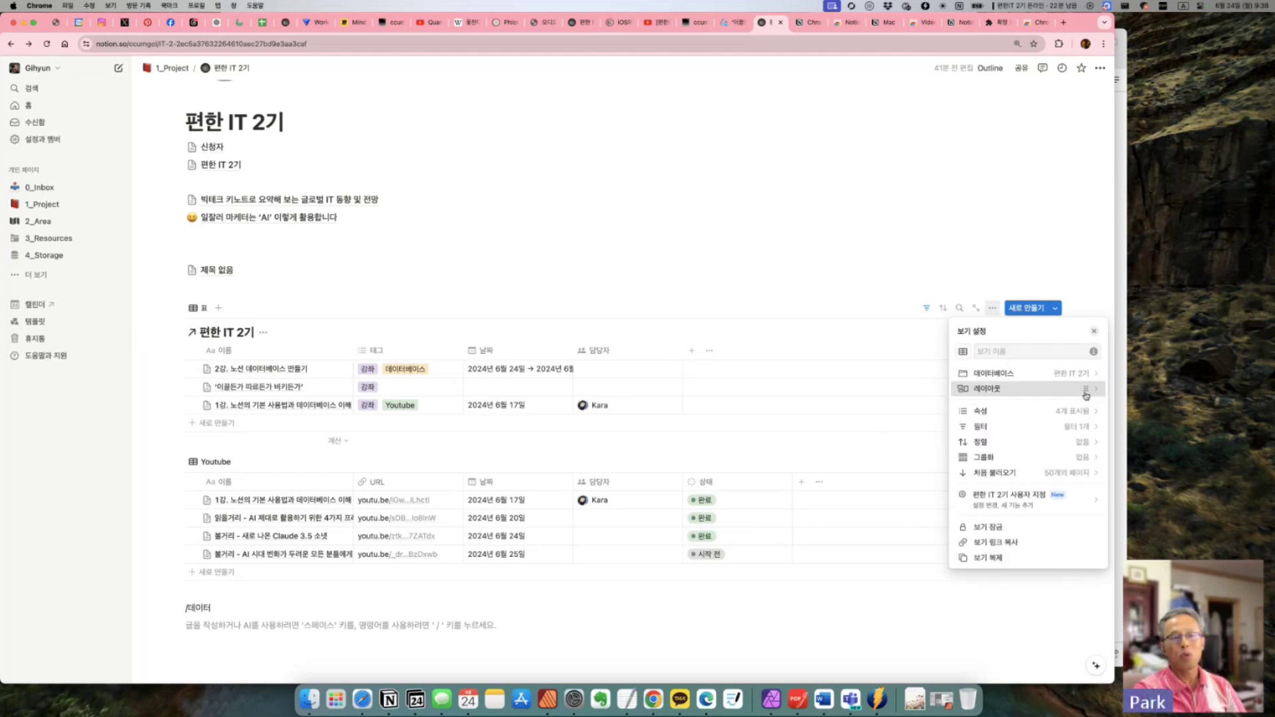
click(982, 353)
click(1029, 400)
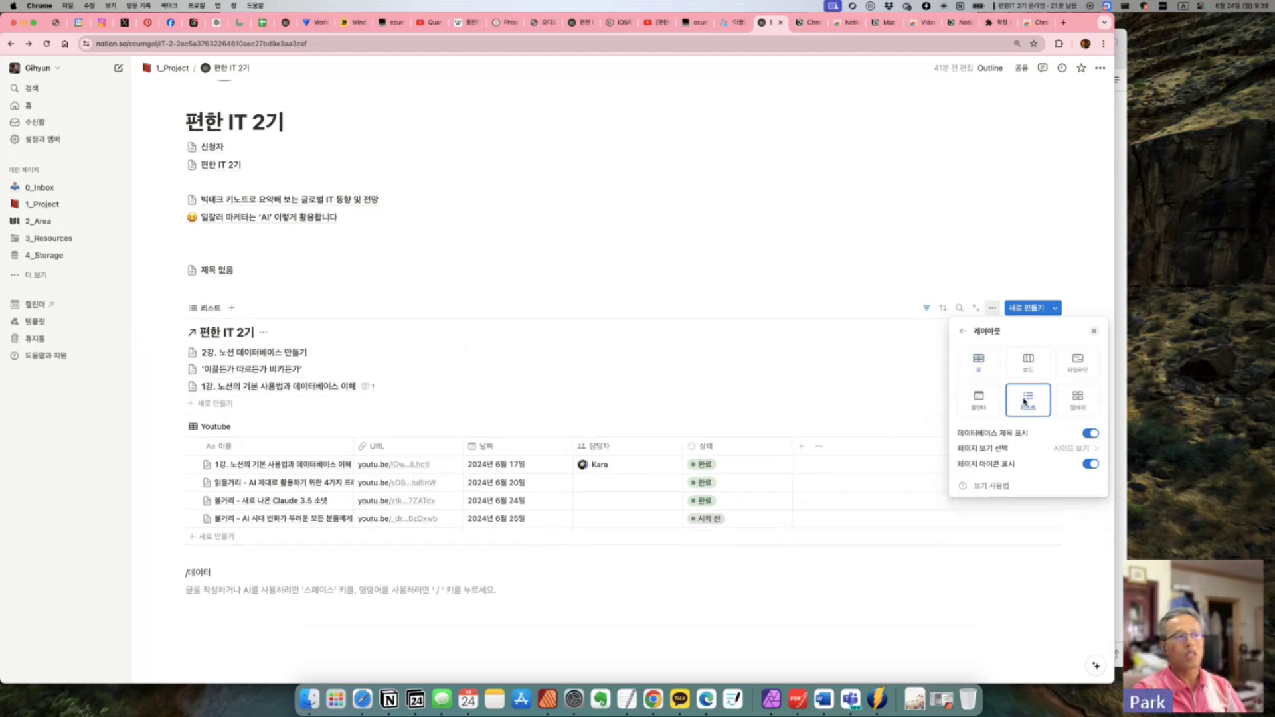
key(Escape)
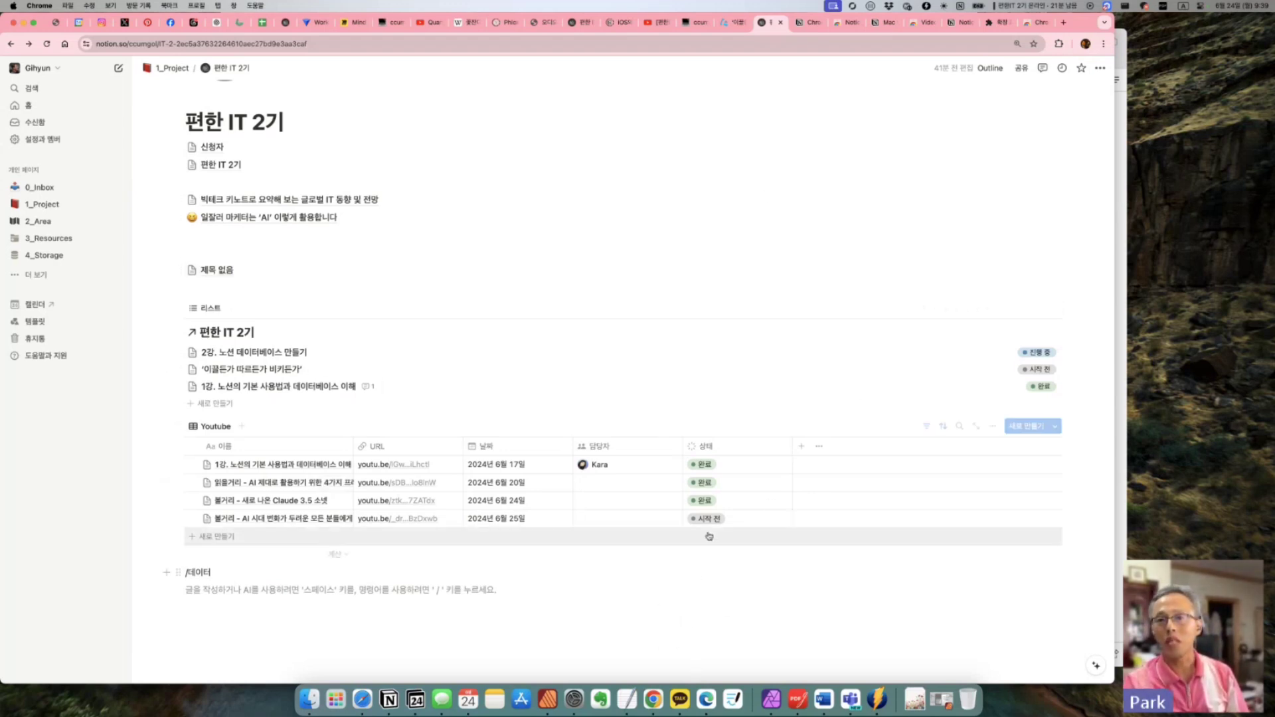
scroll(677, 603, down, 2)
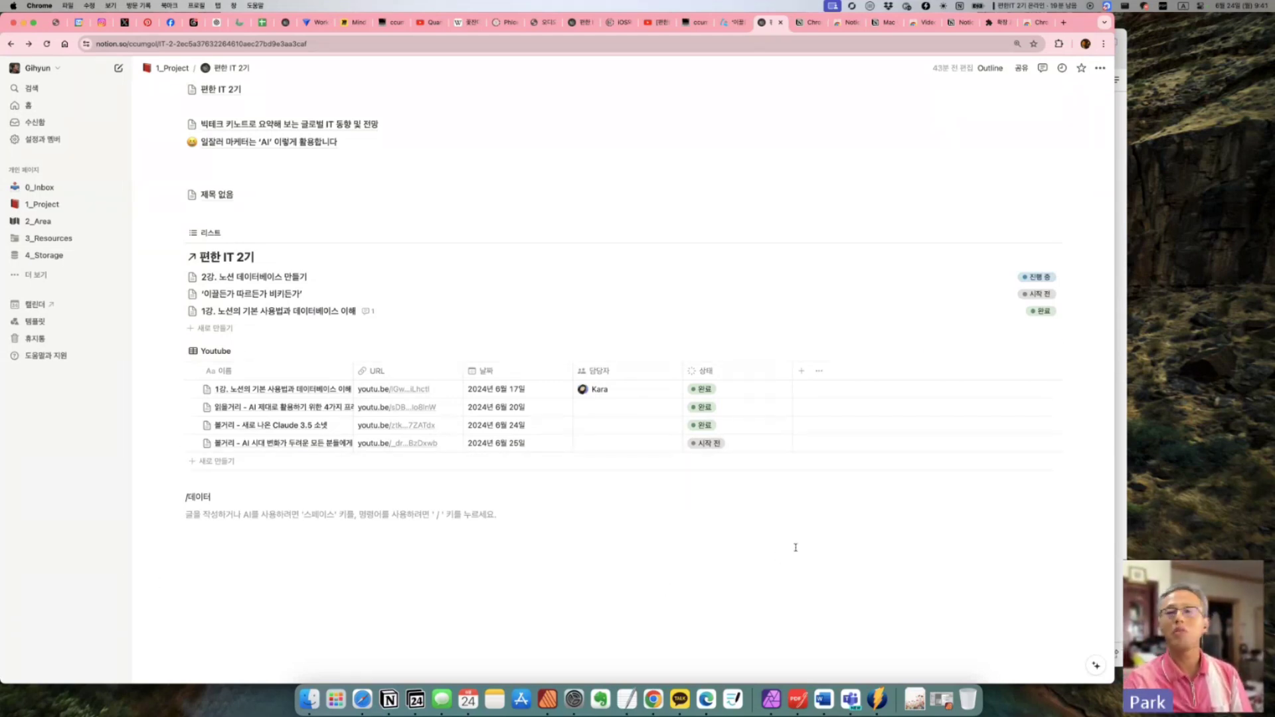
scroll(795, 547, up, 3)
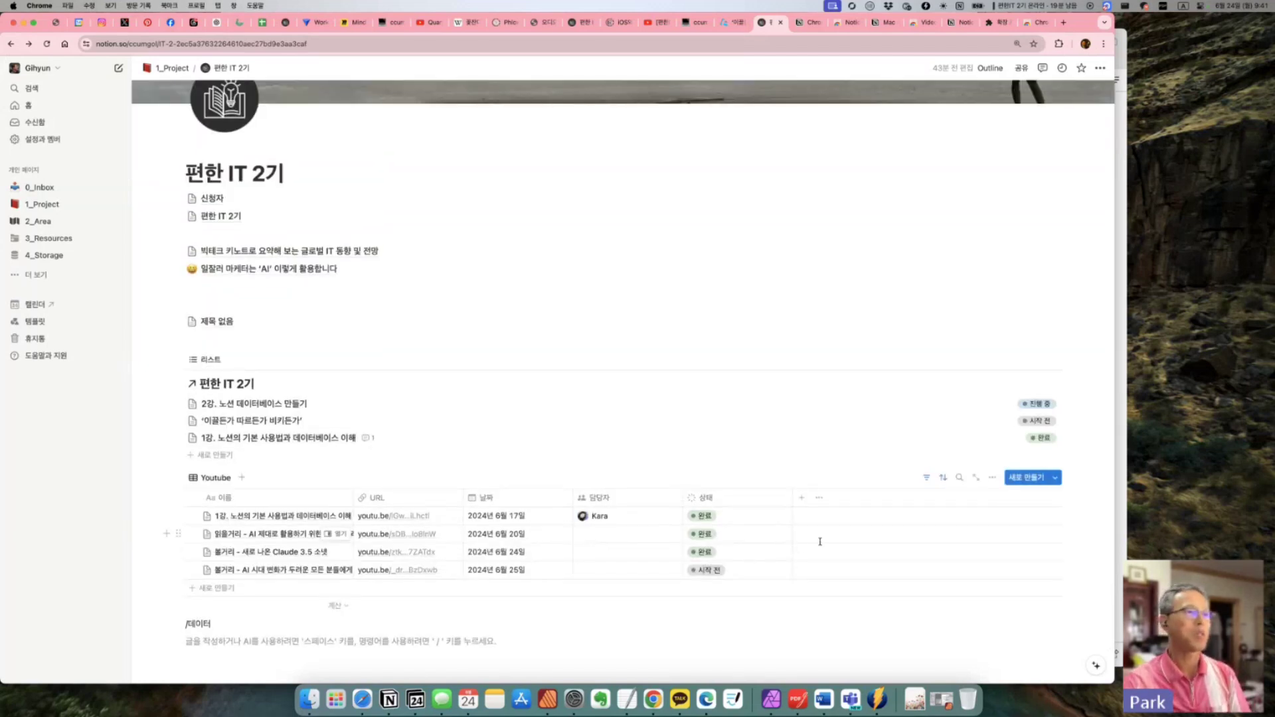
scroll(820, 543, down, 1)
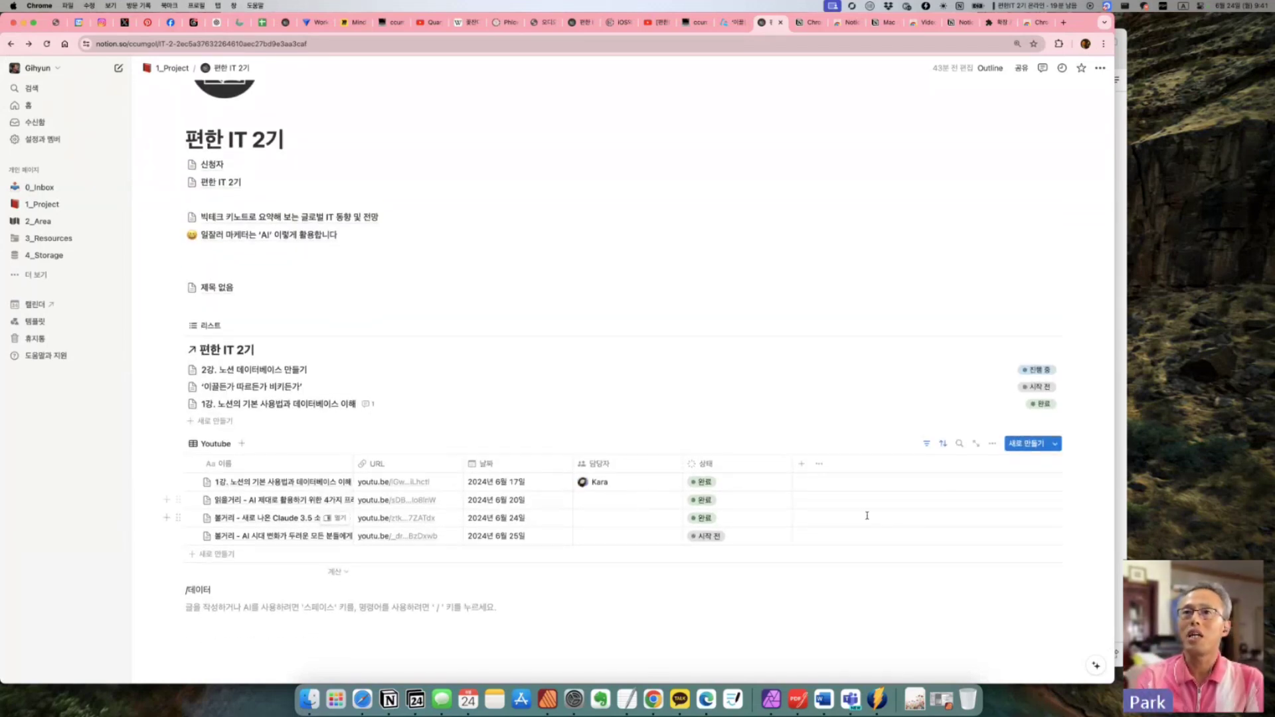